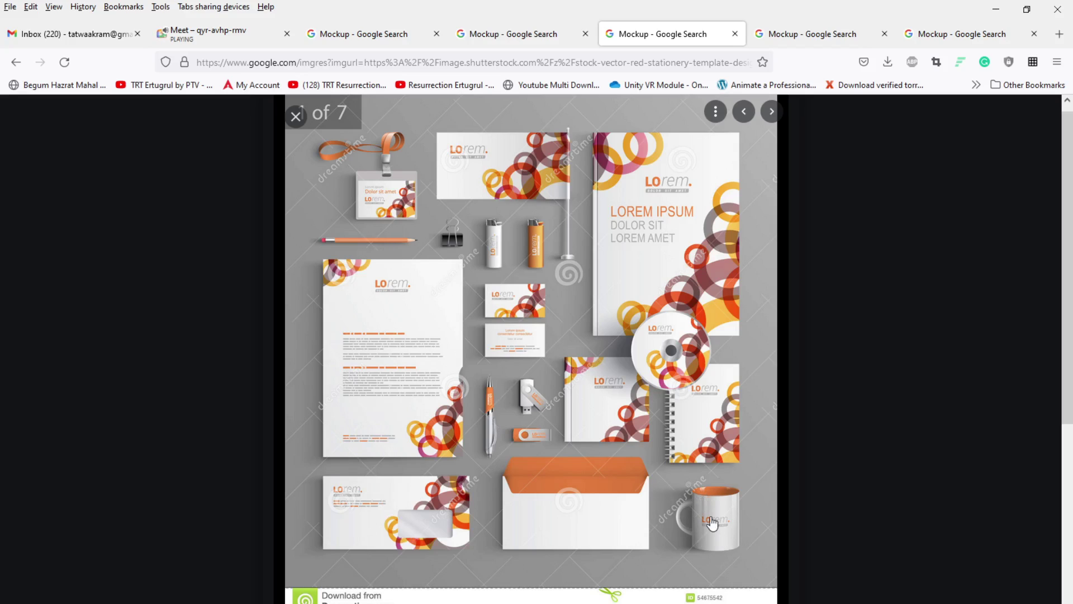
# Copy the stationery mockup image from Google Images and paste it onto the CorelDRAW page
pyautogui.rightClick(615, 388)
pyautogui.click(662, 590)
pyautogui.hotkey('alt', 'Tab')
pyautogui.hotkey('ctrl', 'v')
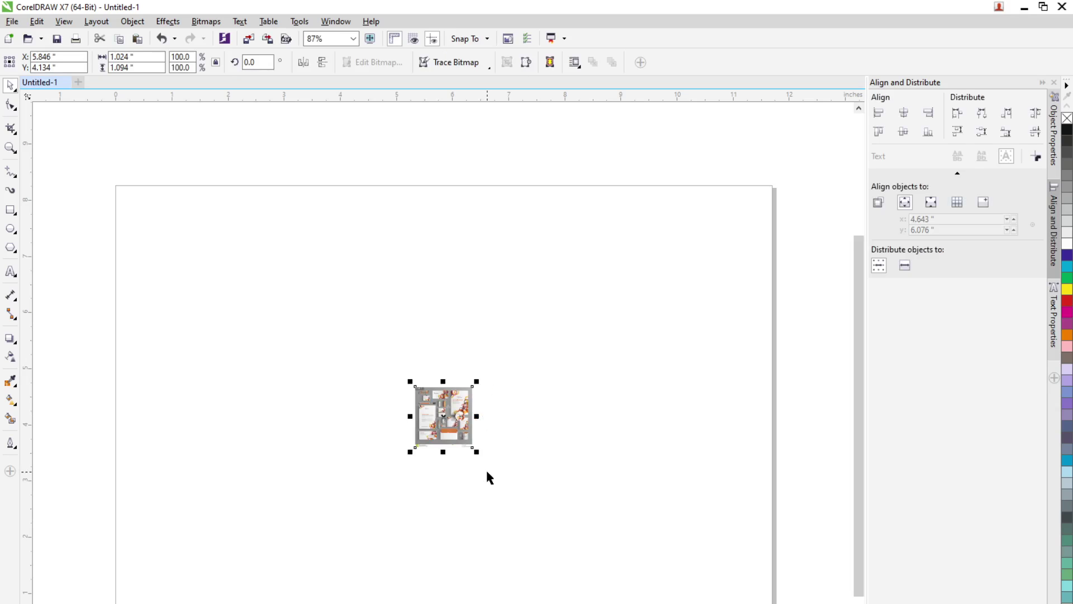
# Enlarge the pasted mockup to about 8.1 × 8.7 inches and place it beside the page
pyautogui.moveTo(476, 452); pyautogui.dragTo(415, 512)
pyautogui.scroll(-4, 608, 521)
pyautogui.scroll(2, 665, 526)
pyautogui.moveTo(165, 461); pyautogui.dragTo(276, 474)
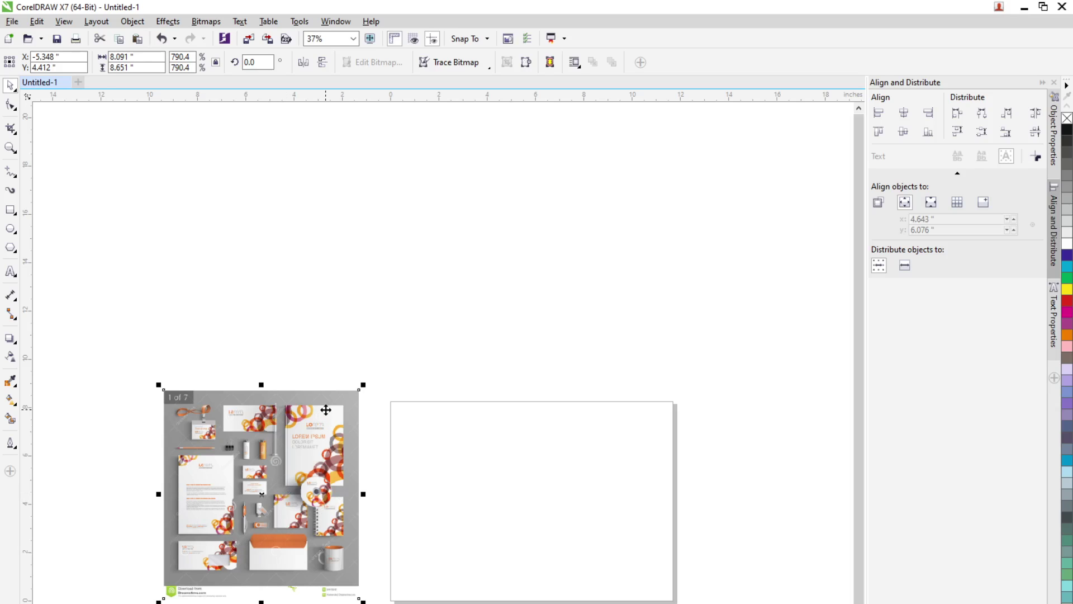
pyautogui.click(18, 23)
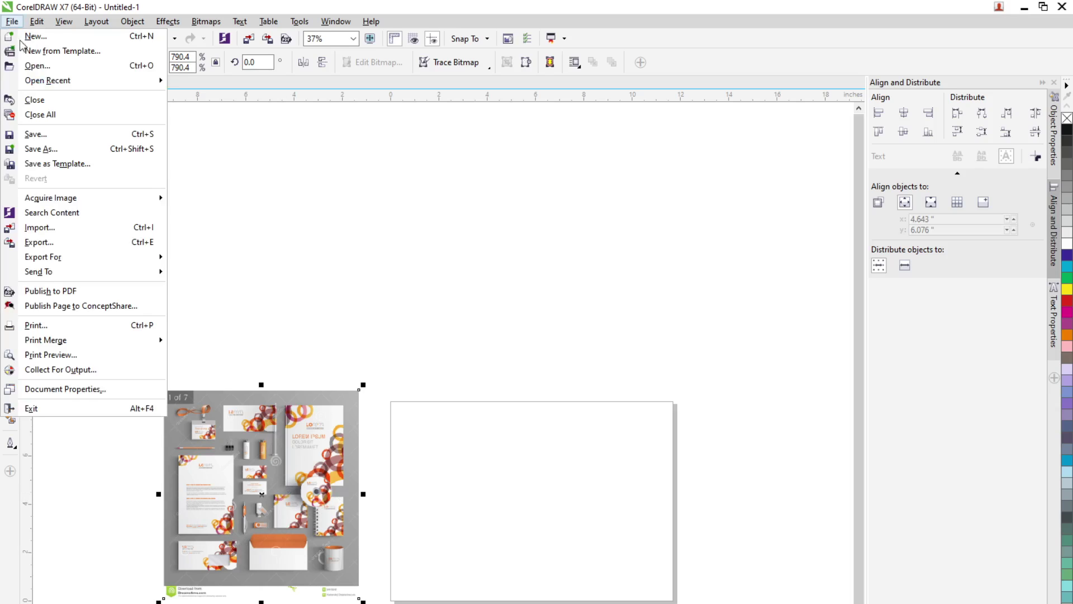
# Open MMM Logo.cdr from the recent files in a second tab
pyautogui.moveTo(79, 84)
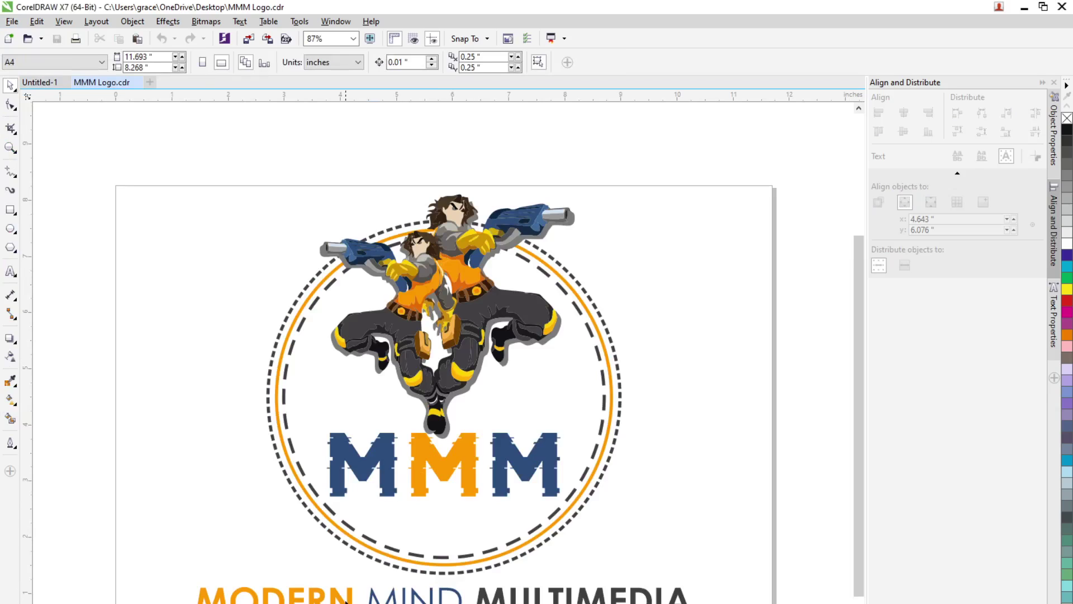
pyautogui.click(458, 463)
# Turn the middle M of the MMM lettering red using the palette
pyautogui.click(200, 491)
pyautogui.click(473, 490)
pyautogui.click(803, 447)
pyautogui.moveTo(712, 412); pyautogui.dragTo(302, 543)
pyautogui.doubleClick(438, 471)
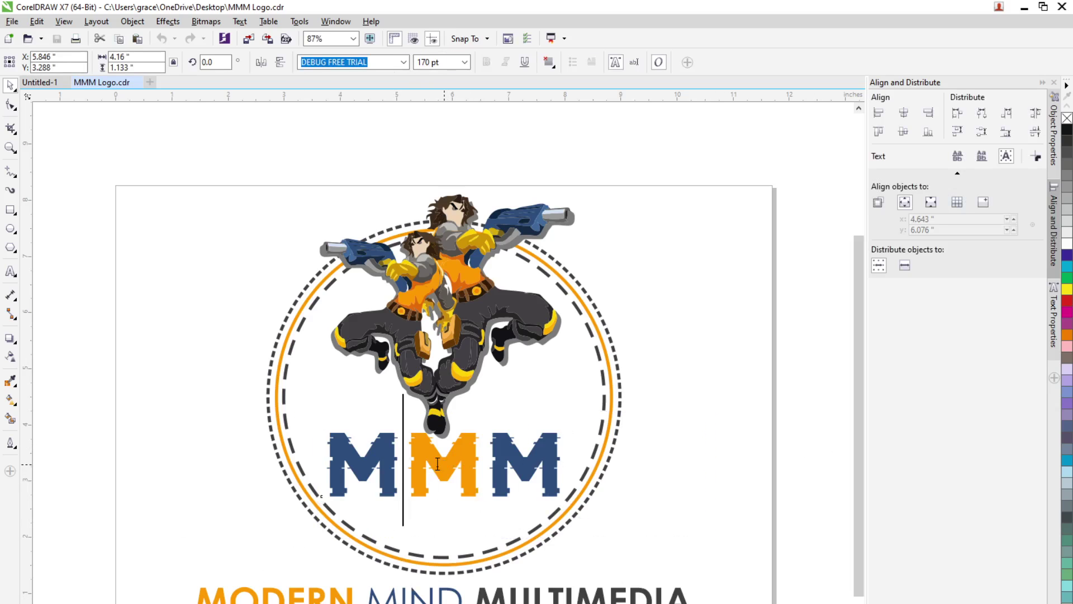
pyautogui.hotkey('shift', 'Right')
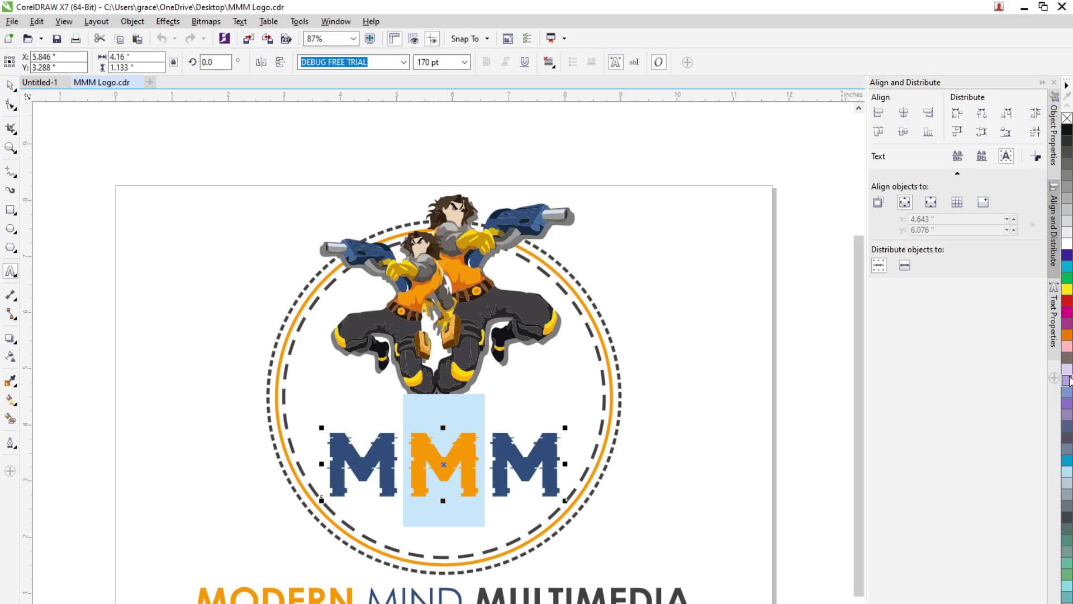
pyautogui.click(1067, 303)
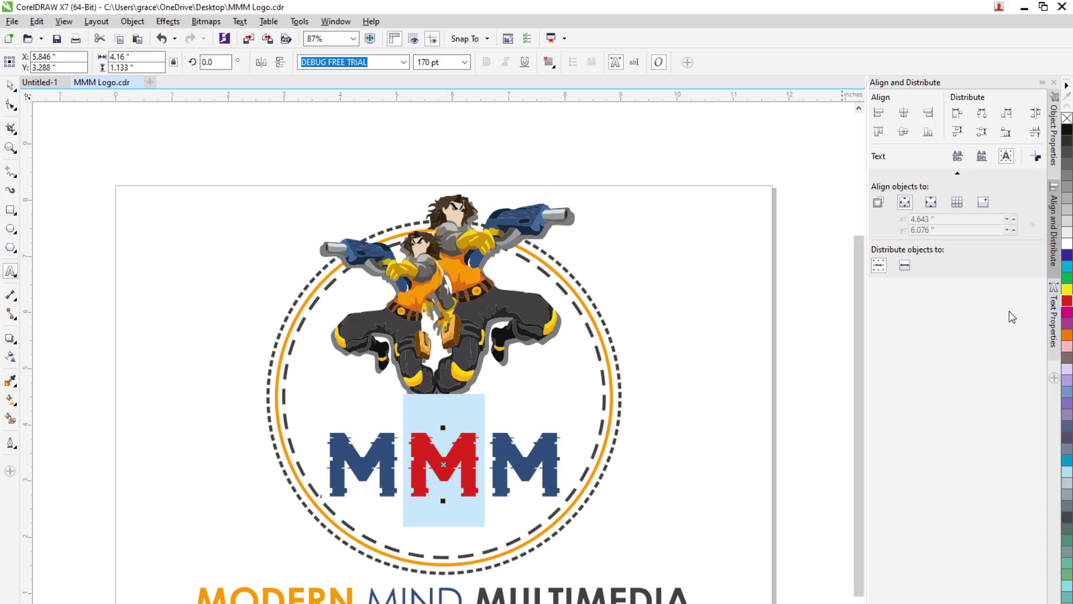
pyautogui.click(10, 85)
pyautogui.click(432, 302)
pyautogui.scroll(3, 432, 302)
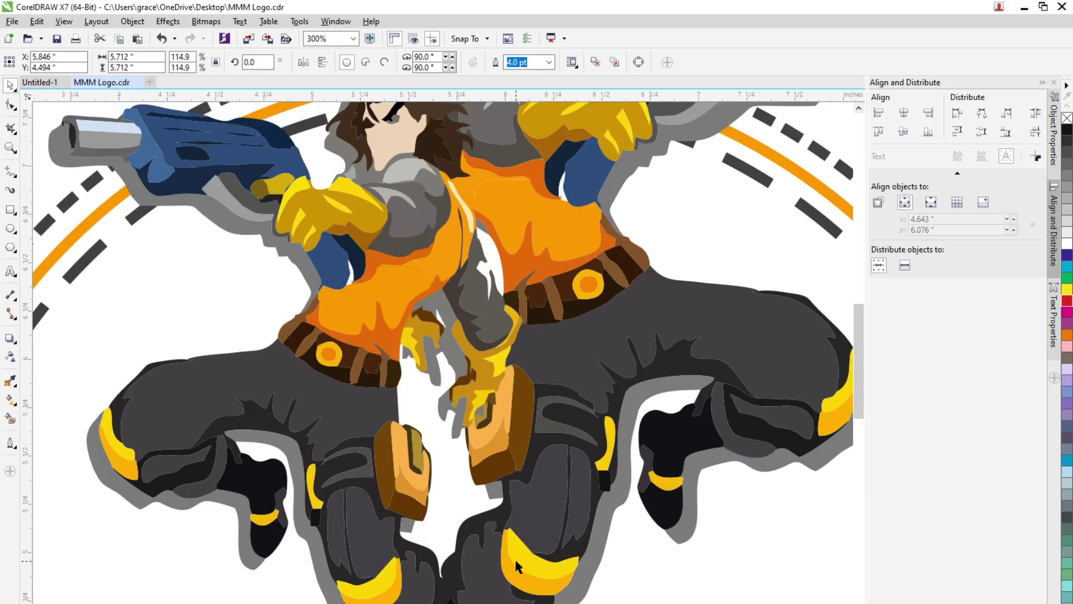
# Recolour the middle M of MMM to a deeper orange
pyautogui.scroll(-3, 517, 567)
pyautogui.click(532, 585)
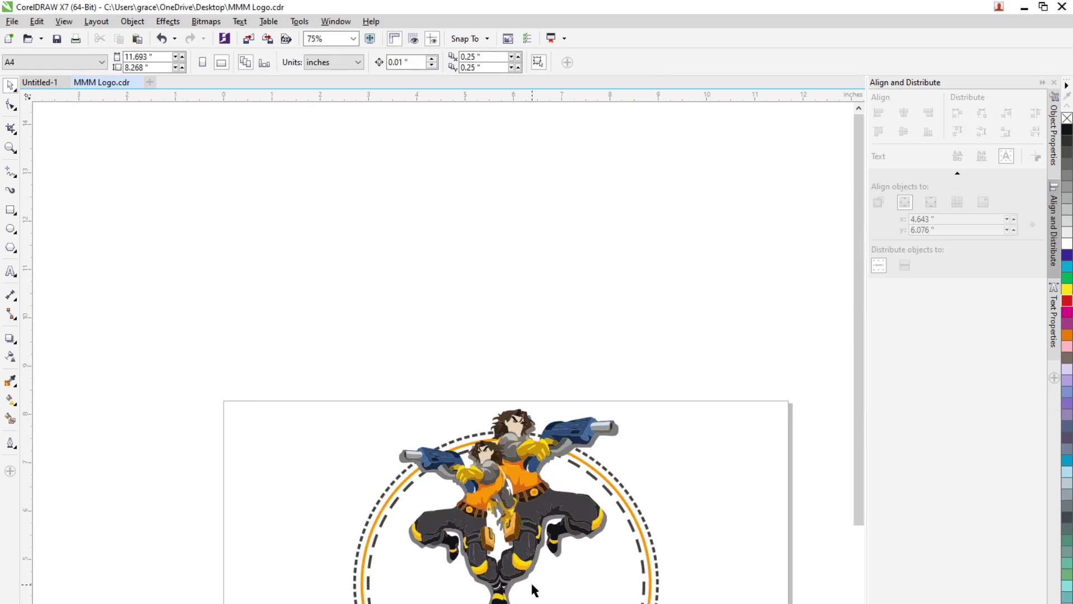
pyautogui.scroll(-1, 532, 585)
pyautogui.scroll(1, 539, 585)
pyautogui.scroll(1, 539, 584)
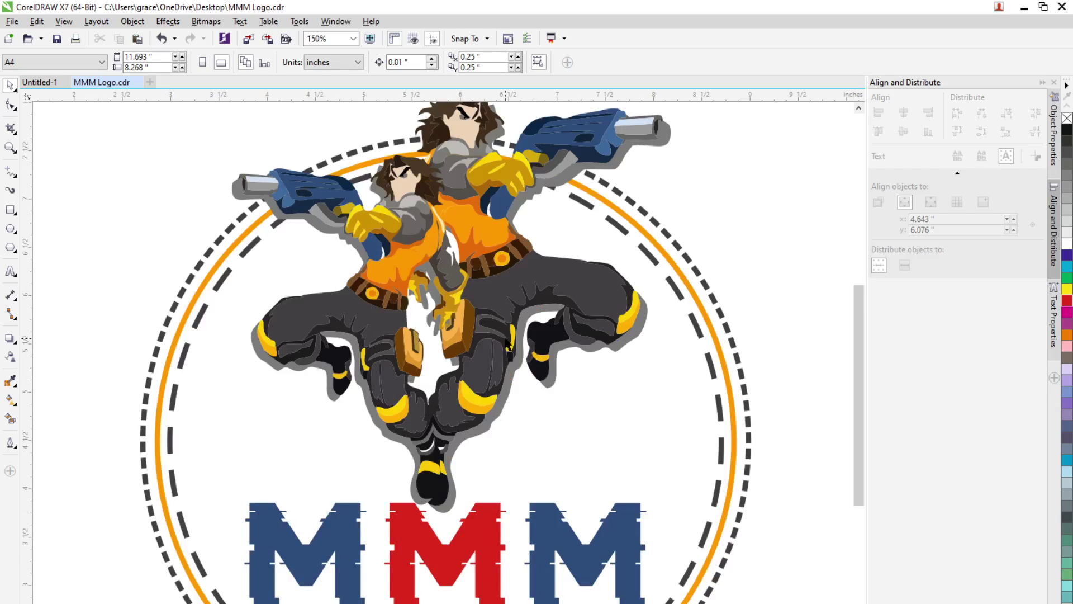
pyautogui.click(472, 565)
pyautogui.click(11, 273)
pyautogui.doubleClick(474, 562)
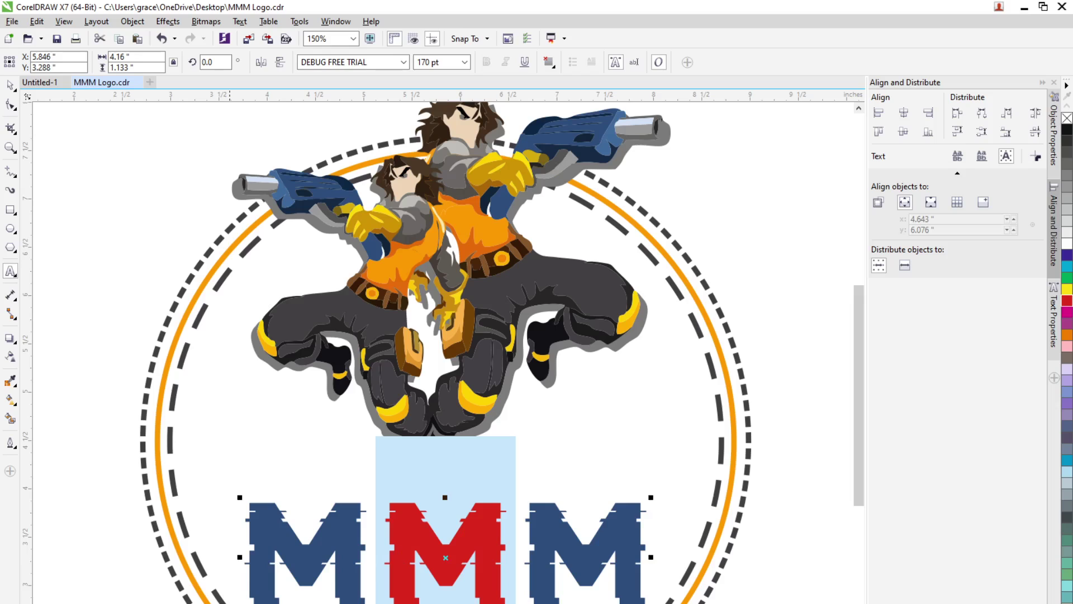
pyautogui.click(1067, 334)
pyautogui.click(10, 85)
# Recolour the word MODERN in the company name to match the middle M
pyautogui.scroll(-4, 258, 446)
pyautogui.scroll(4, 264, 411)
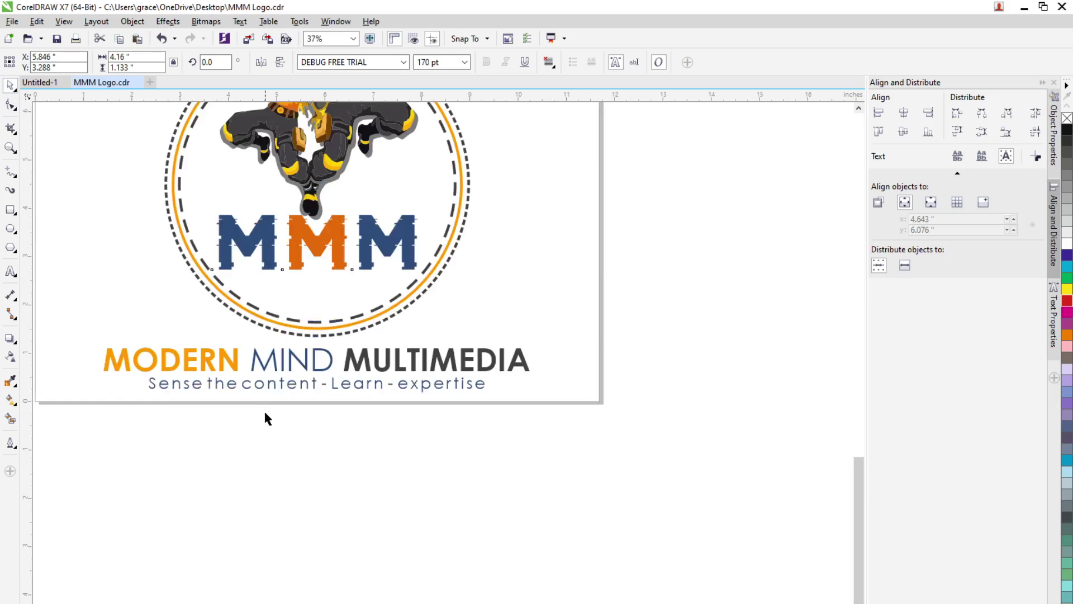
pyautogui.scroll(-2, 217, 307)
pyautogui.scroll(2, 159, 307)
pyautogui.click(163, 307)
pyautogui.scroll(-2, 168, 310)
pyautogui.doubleClick(211, 321)
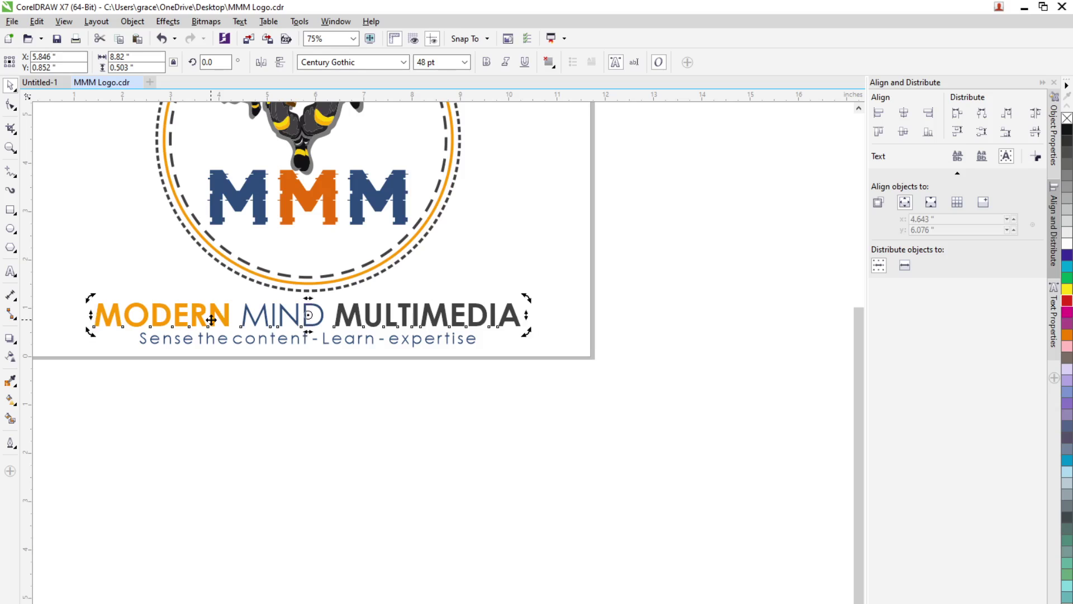
pyautogui.moveTo(231, 316); pyautogui.dragTo(94, 316)
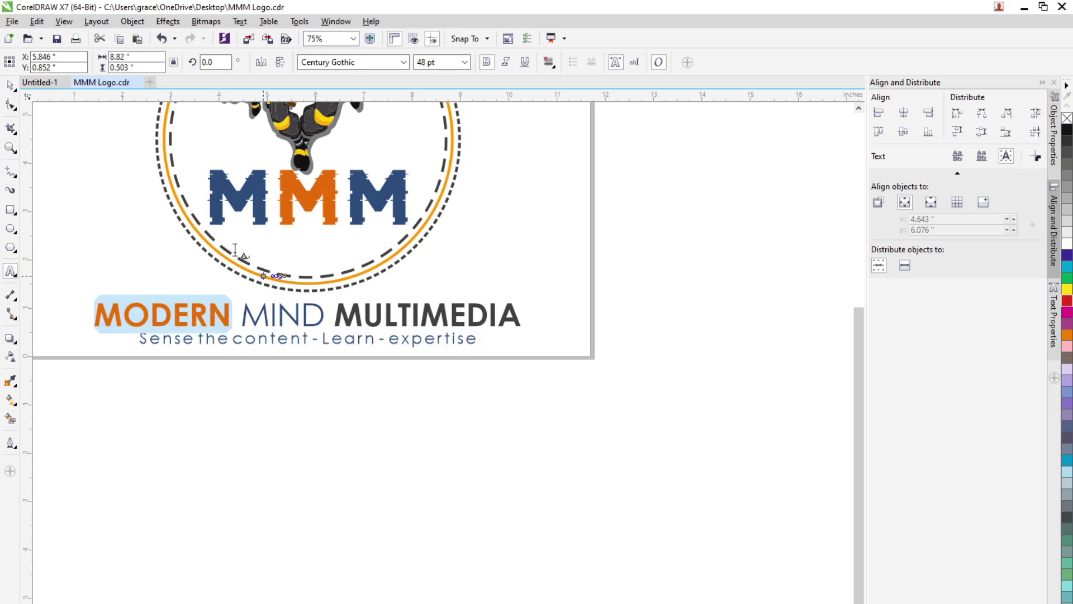
pyautogui.click(11, 85)
pyautogui.scroll(2, 266, 198)
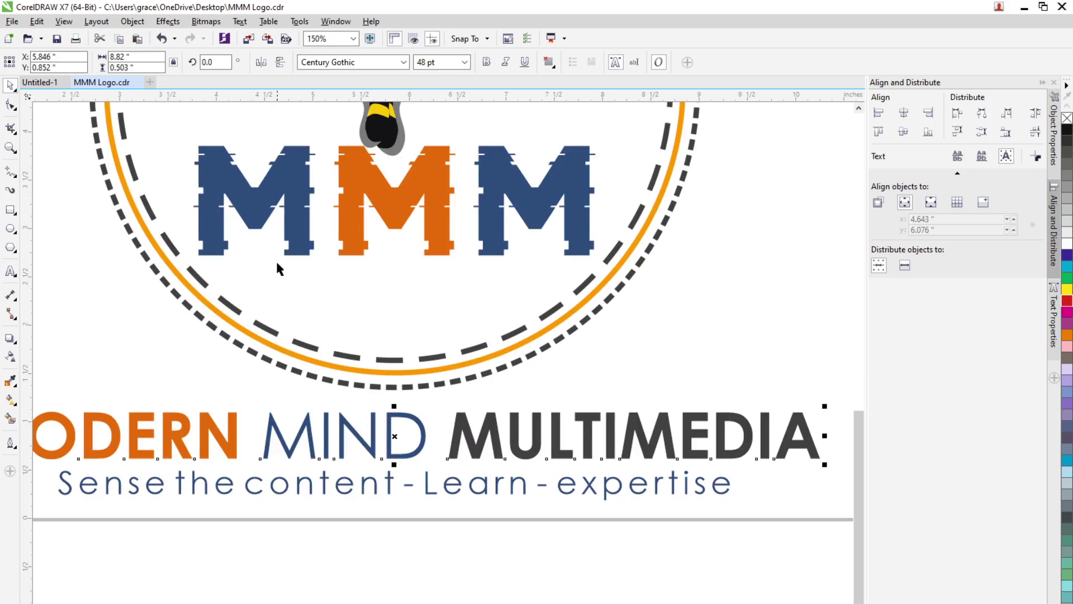
pyautogui.click(279, 349)
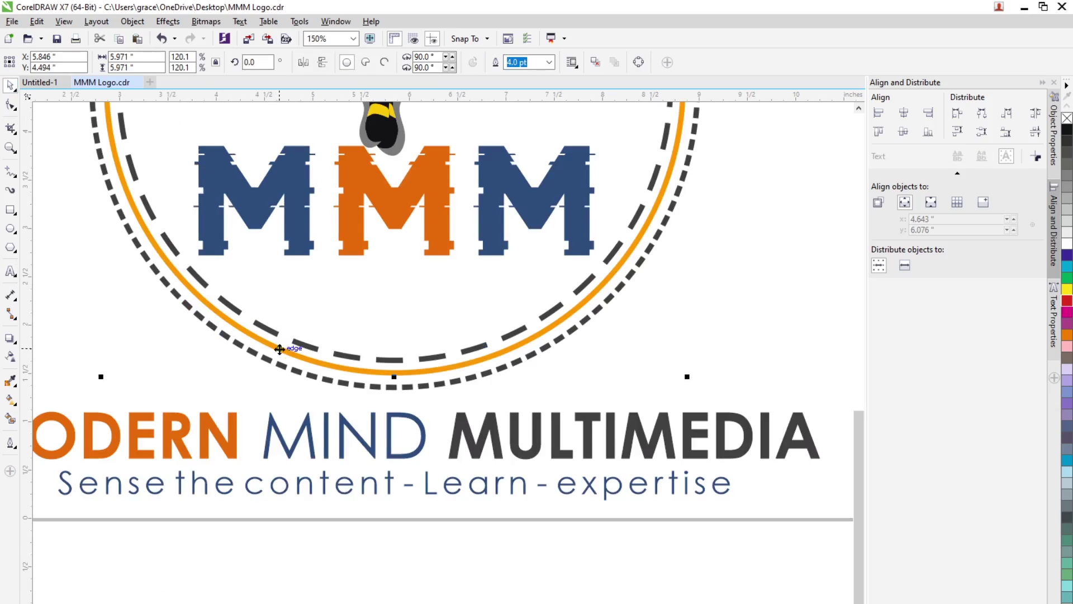
# Open the ring's Outline Pen and try eyedropper samples of dark grey and navy
pyautogui.press('Delete')
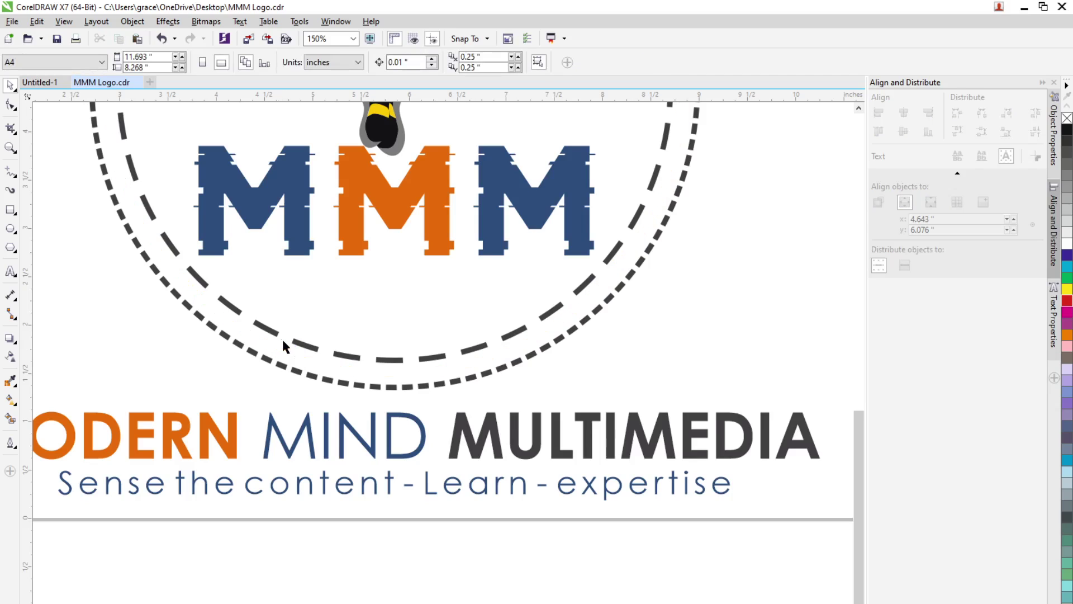
pyautogui.hotkey('ctrl', 'z')
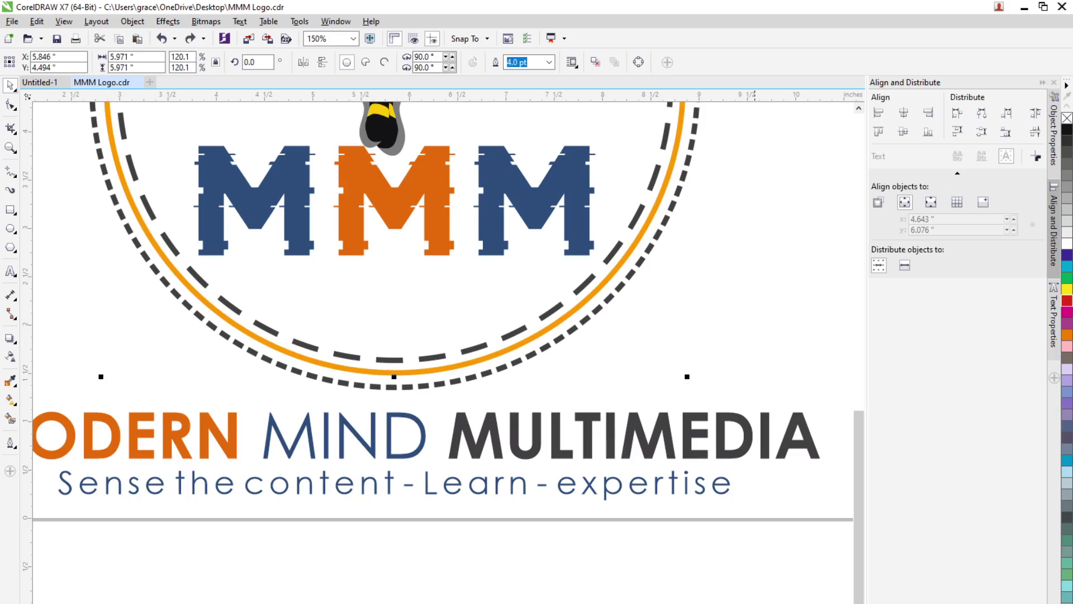
pyautogui.press('F12')
pyautogui.click(471, 273)
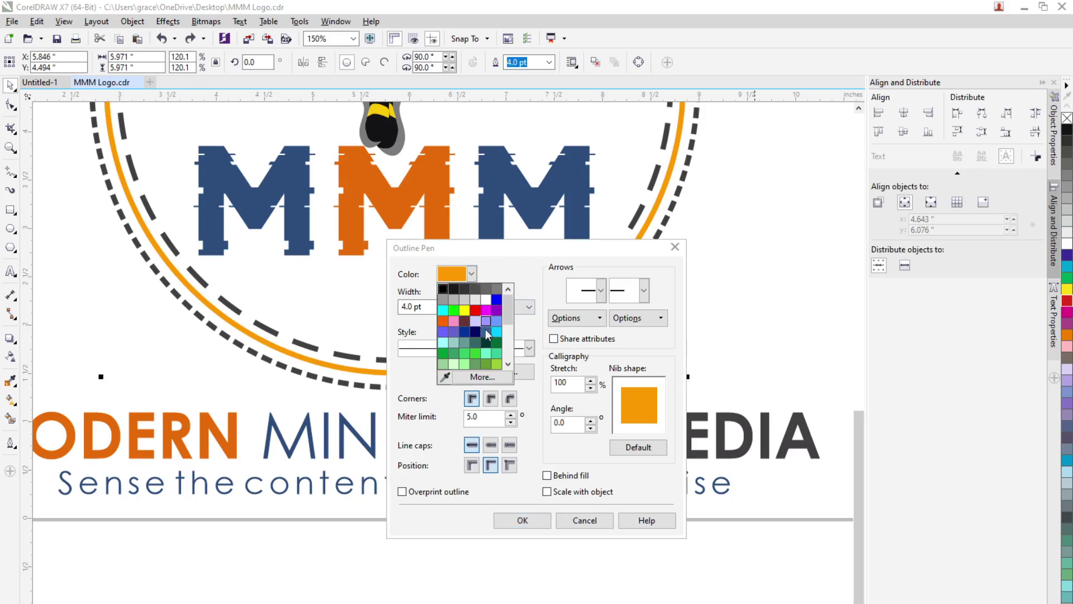
pyautogui.click(445, 377)
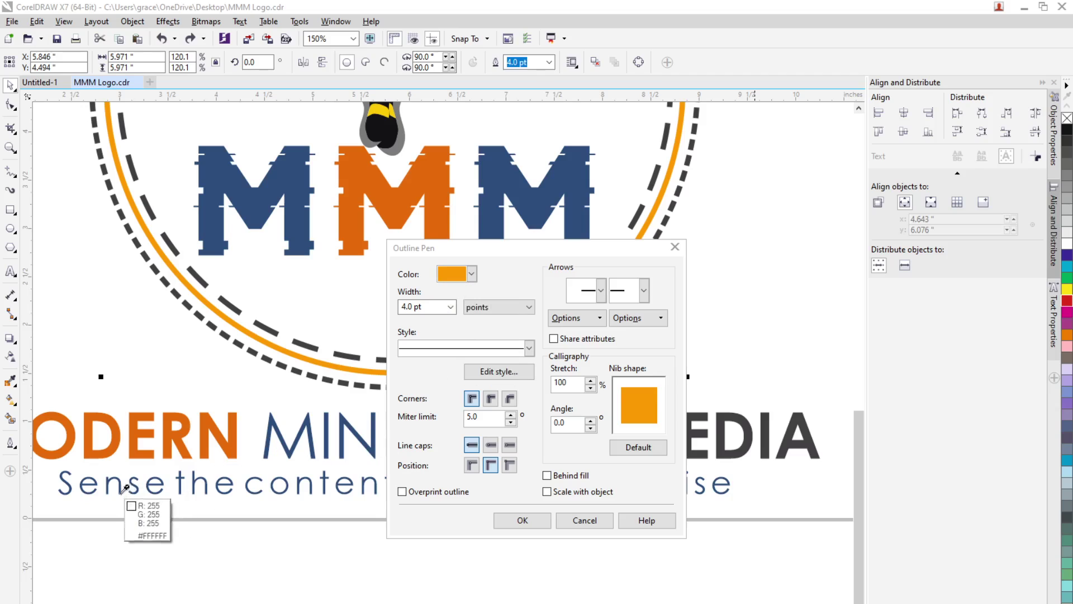
pyautogui.click(139, 454)
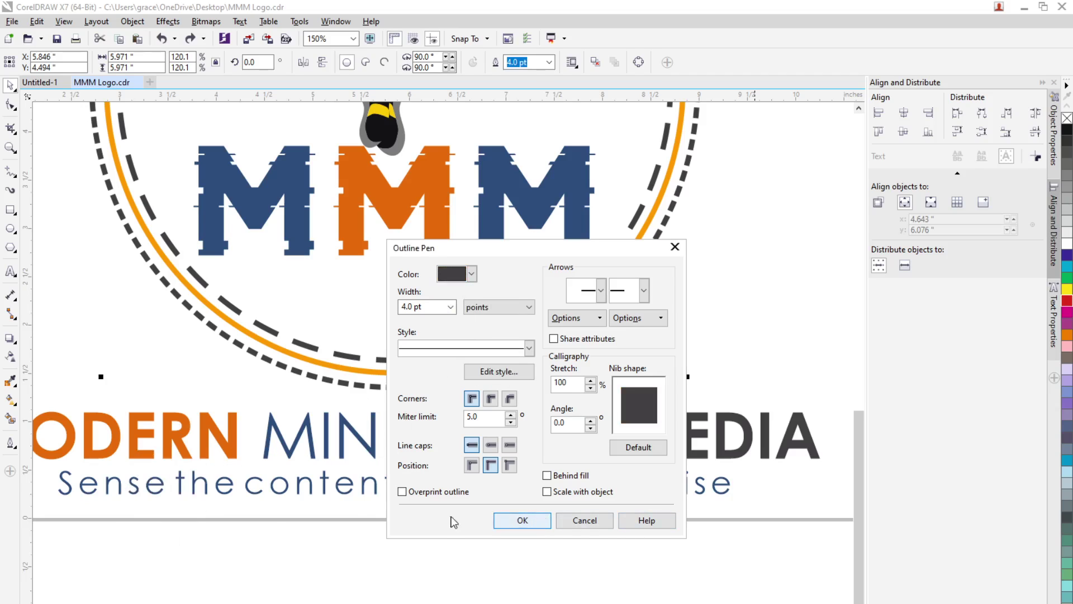
pyautogui.click(471, 273)
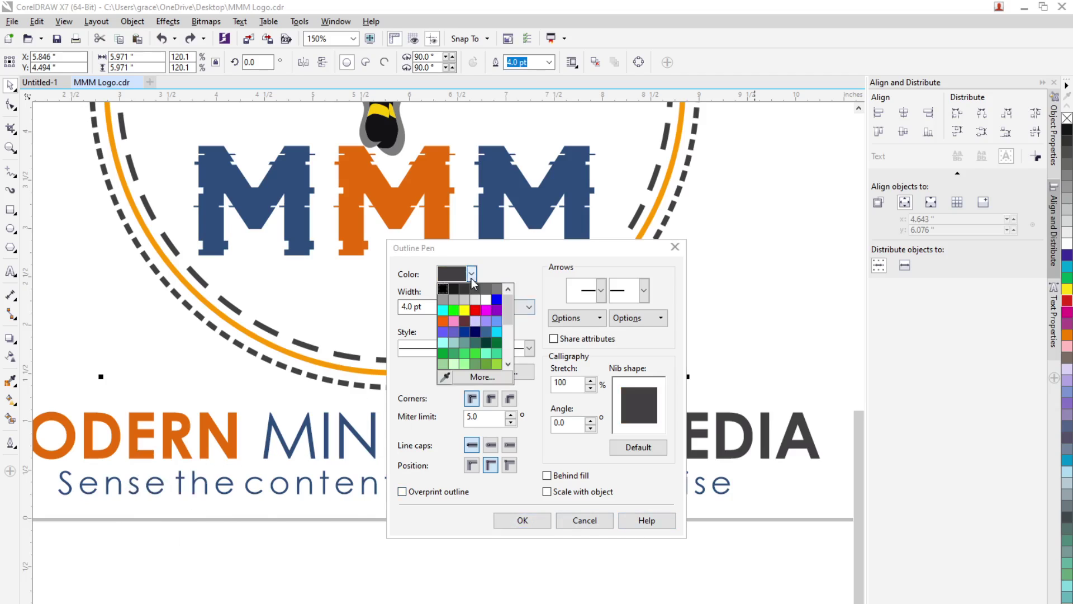
pyautogui.click(445, 377)
pyautogui.click(345, 223)
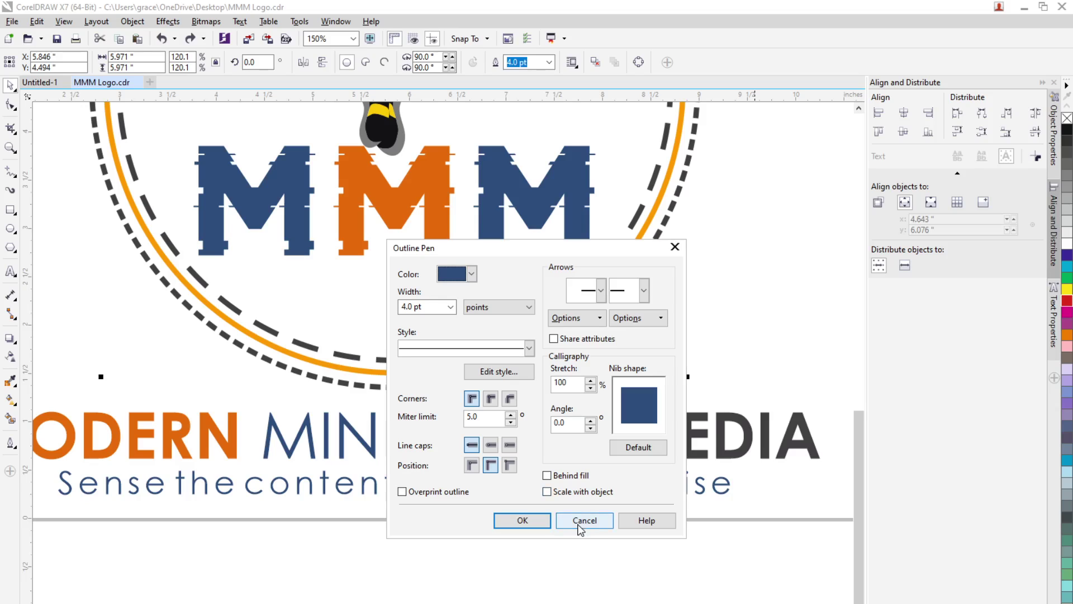
# Sample the middle M's deeper orange as the ring's outline colour and apply it
pyautogui.click(471, 273)
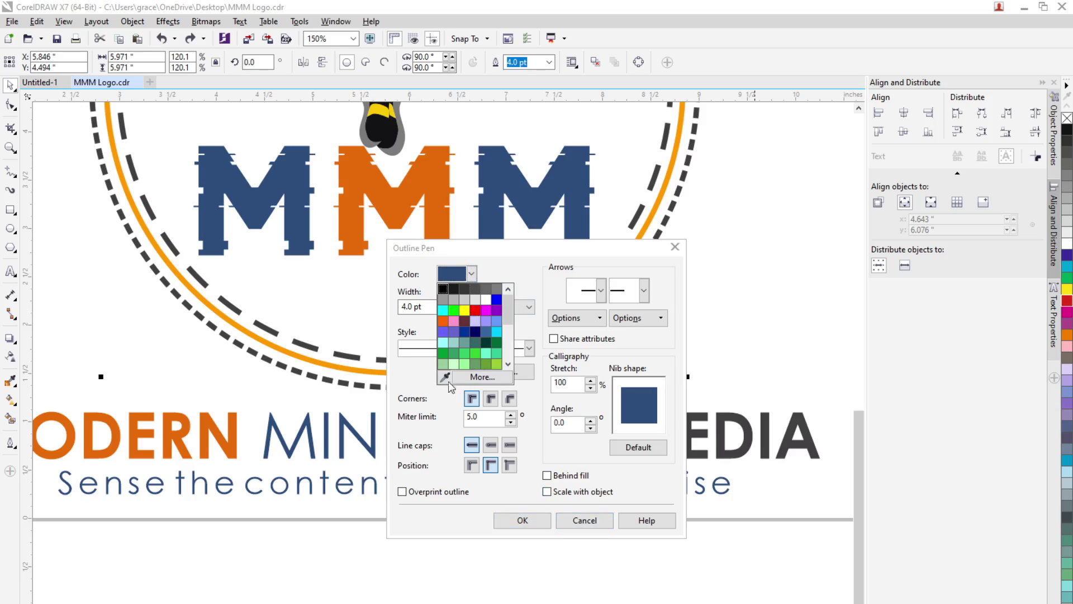
pyautogui.click(445, 377)
pyautogui.click(357, 212)
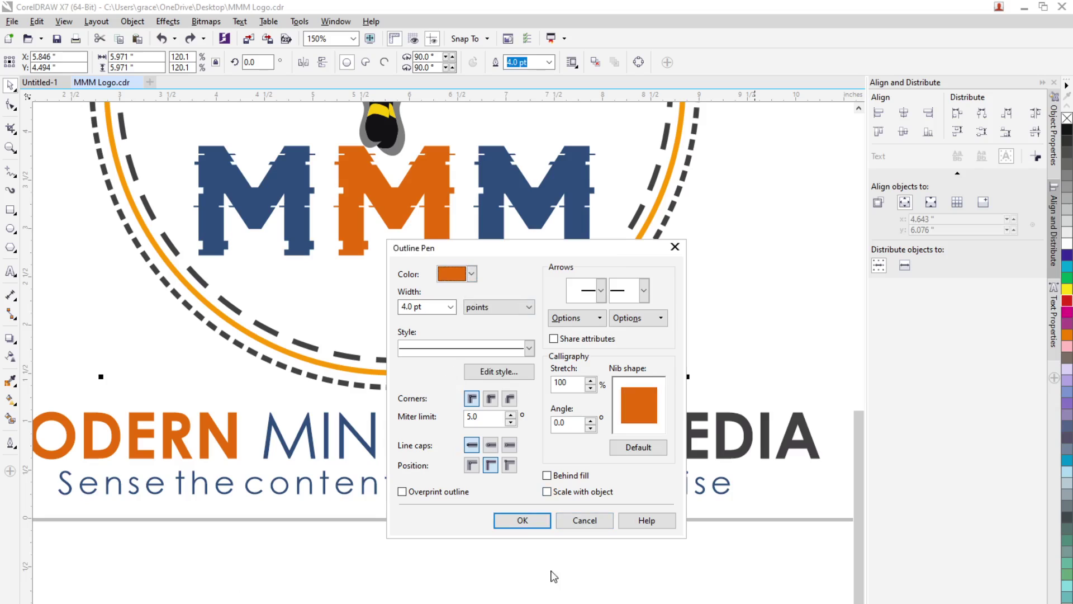
pyautogui.click(522, 520)
pyautogui.click(307, 377)
pyautogui.scroll(2, 307, 377)
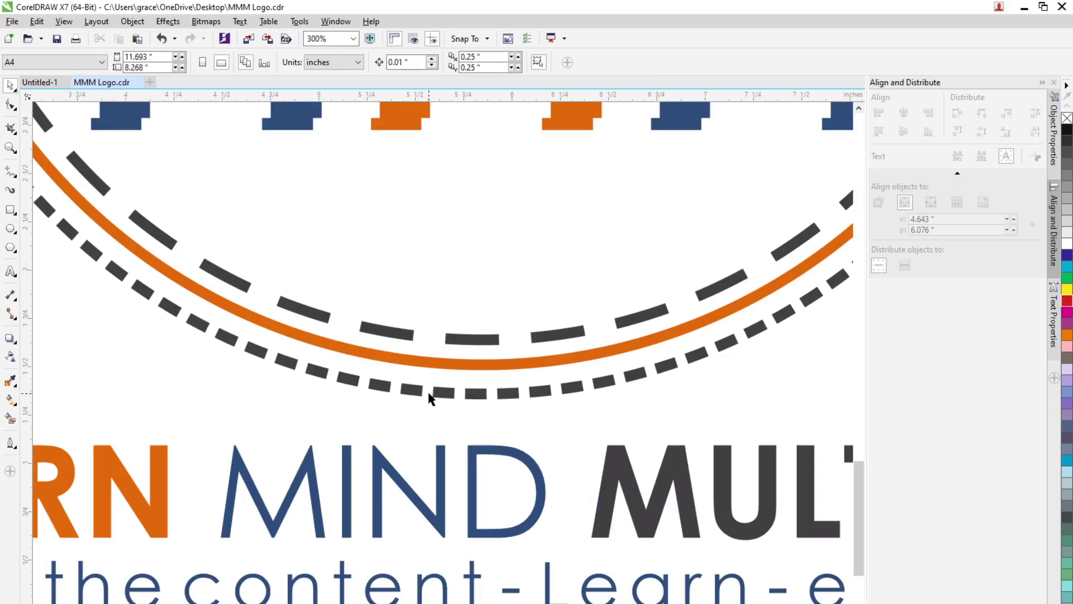
pyautogui.scroll(-2, 442, 394)
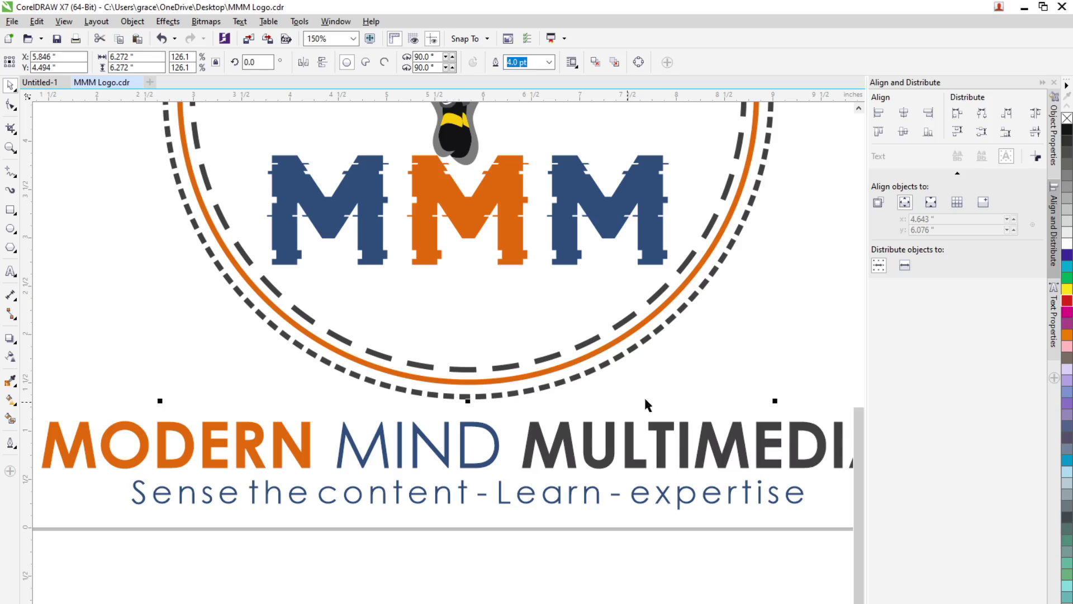
# Give the outer dashed ring a navy blue outline in Outline Pen
pyautogui.click(583, 376)
pyautogui.hotkey('ctrl', 'z')
pyautogui.press('F12')
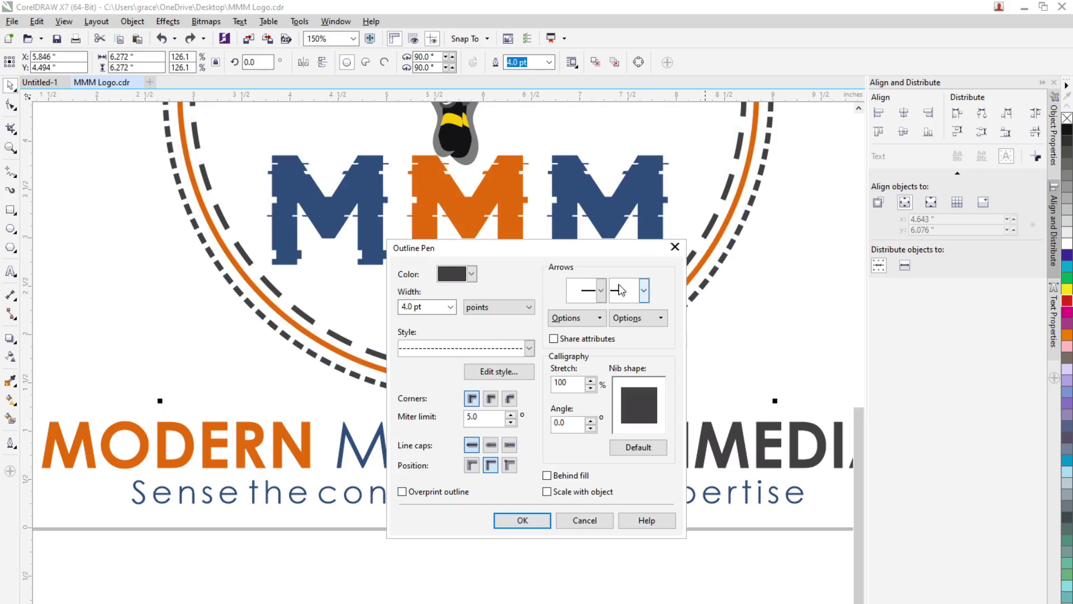
pyautogui.click(471, 274)
pyautogui.click(491, 377)
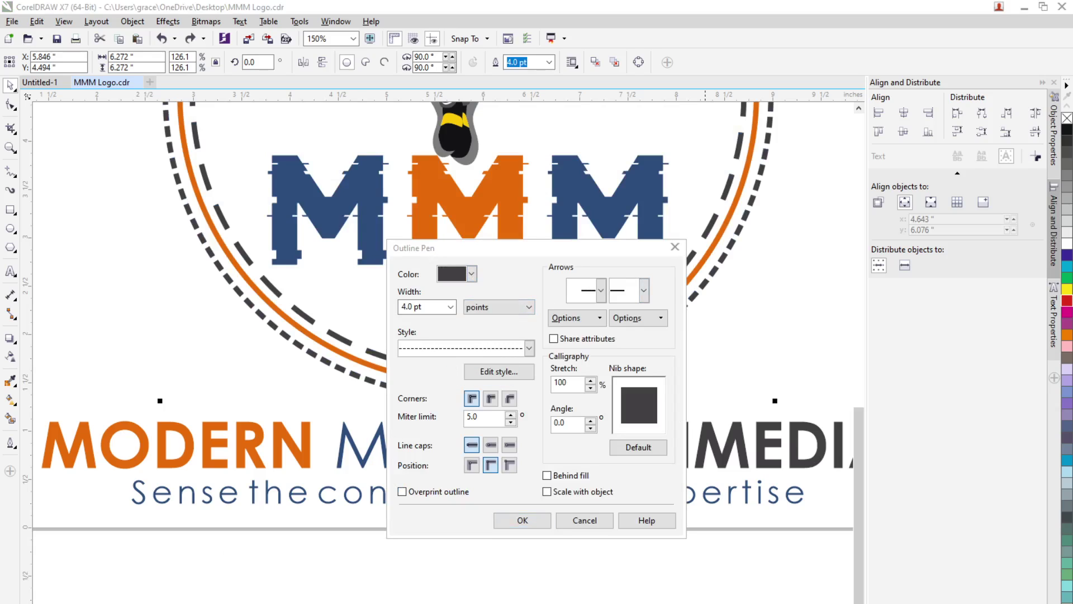
pyautogui.click(522, 520)
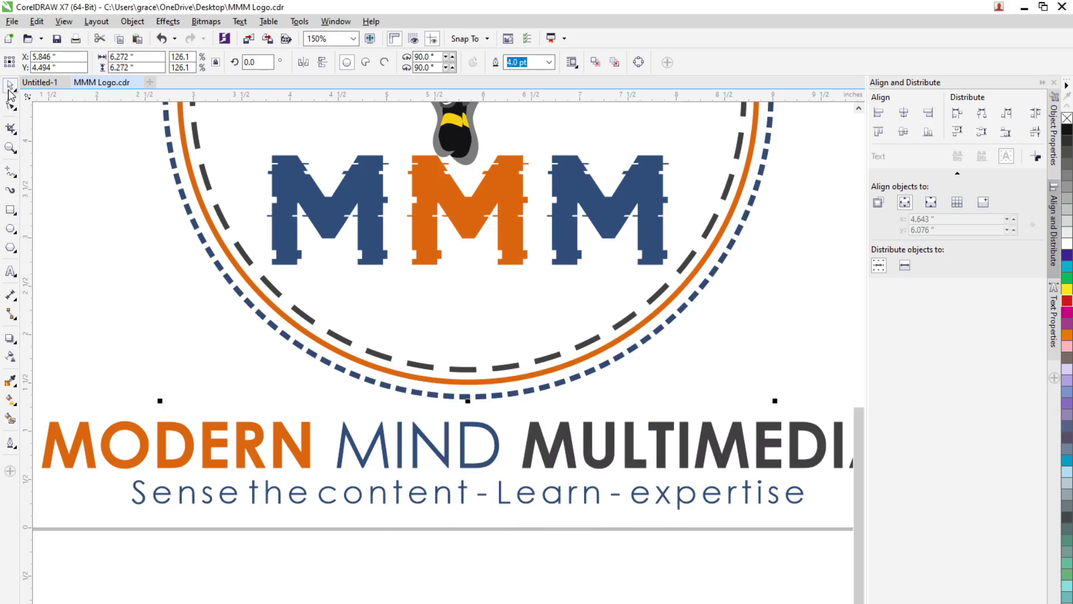
pyautogui.click(135, 240)
pyautogui.scroll(-2, 139, 248)
pyautogui.scroll(5, 338, 343)
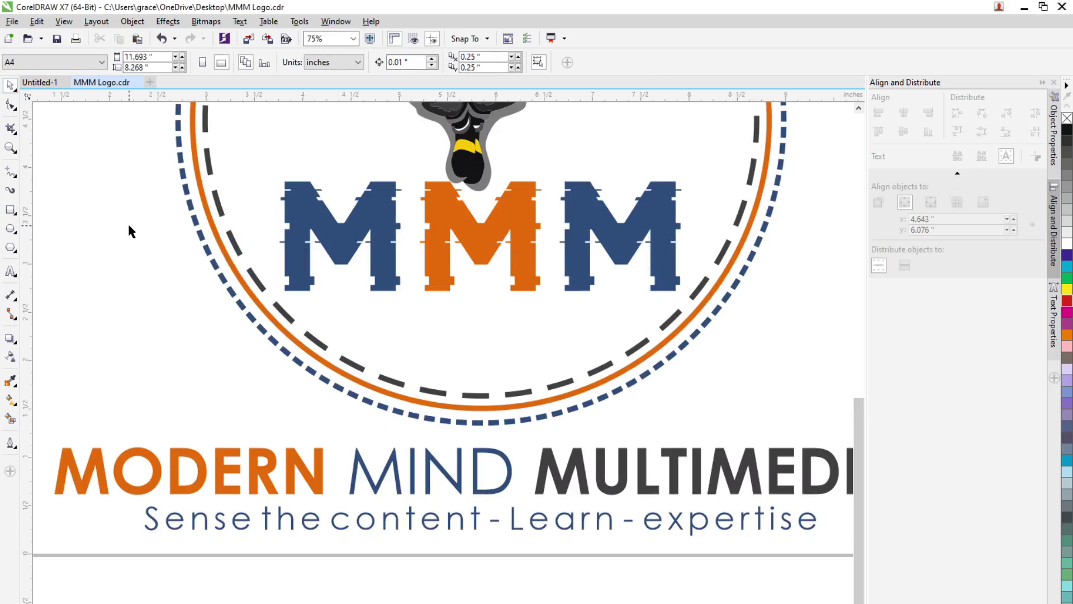
# Thin the dark dashed inner circle's outline to 1.5 pt
pyautogui.click(385, 335)
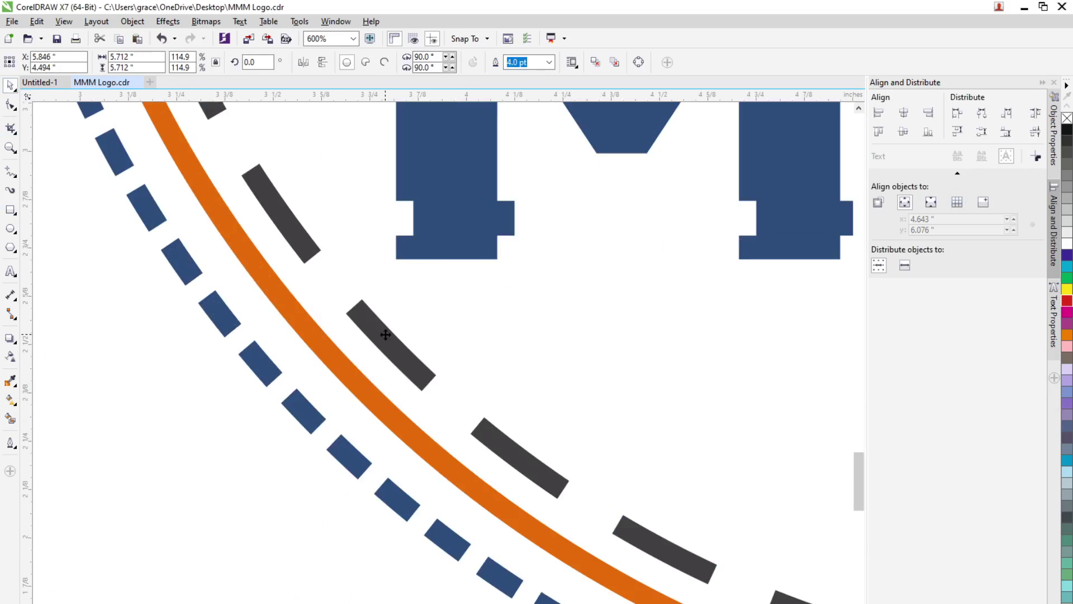
pyautogui.click(549, 62)
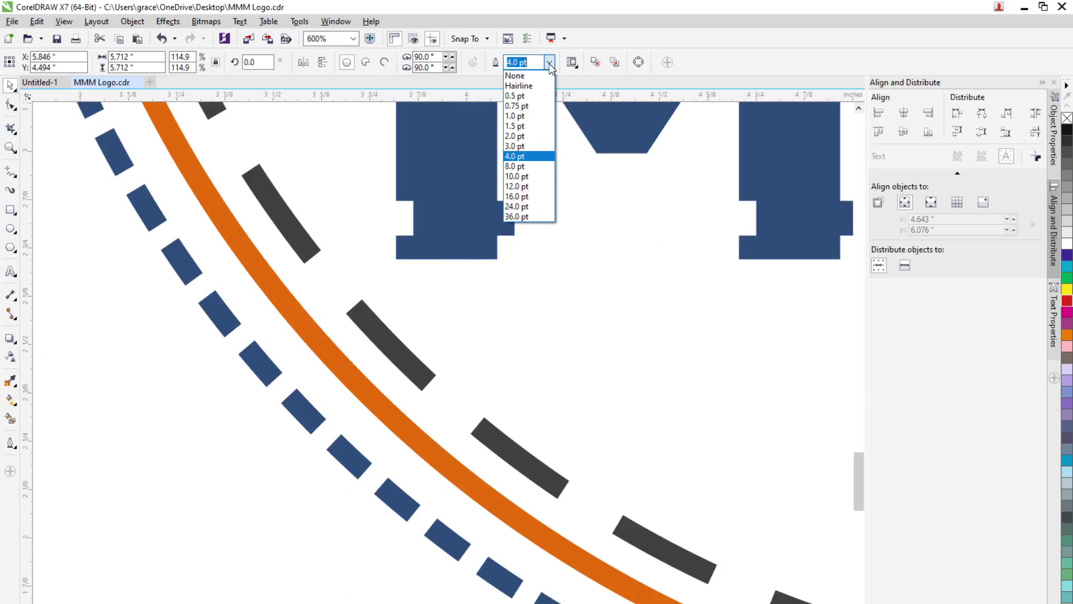
pyautogui.click(529, 124)
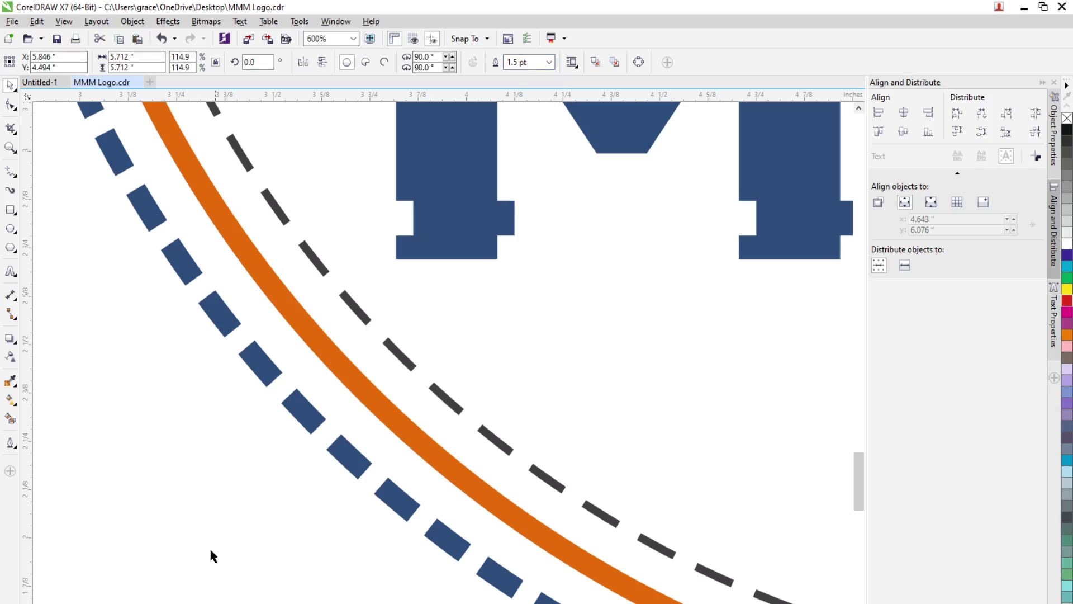
pyautogui.click(211, 514)
pyautogui.scroll(-2, 216, 506)
pyautogui.scroll(-2, 215, 506)
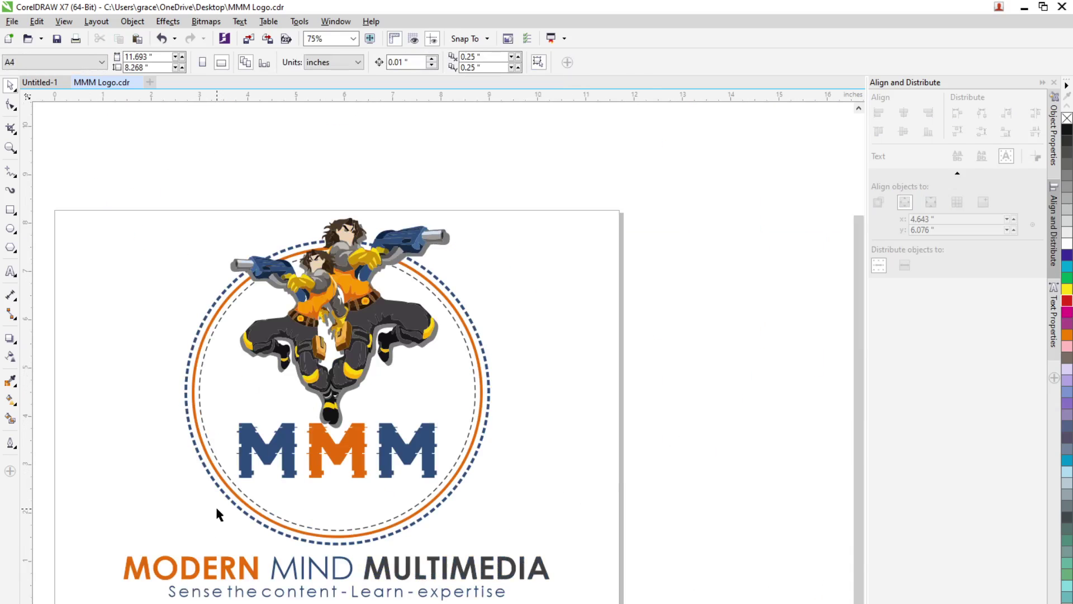
# Delete the dashed circle and the orange circle from the logo
pyautogui.click(338, 467)
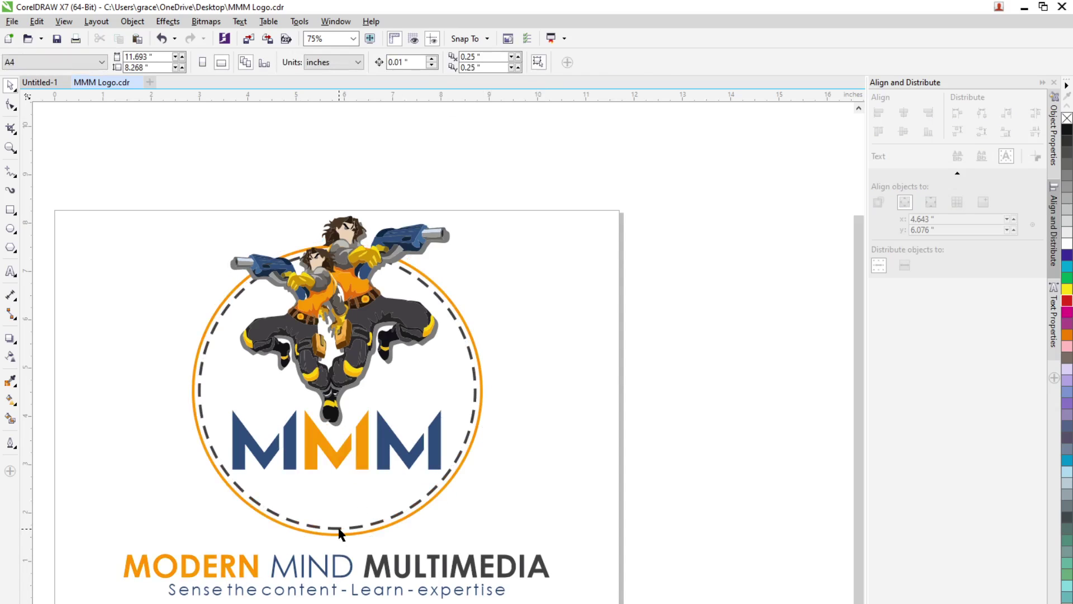
pyautogui.click(341, 534)
pyautogui.press('Delete')
pyautogui.click(343, 536)
pyautogui.press('Delete')
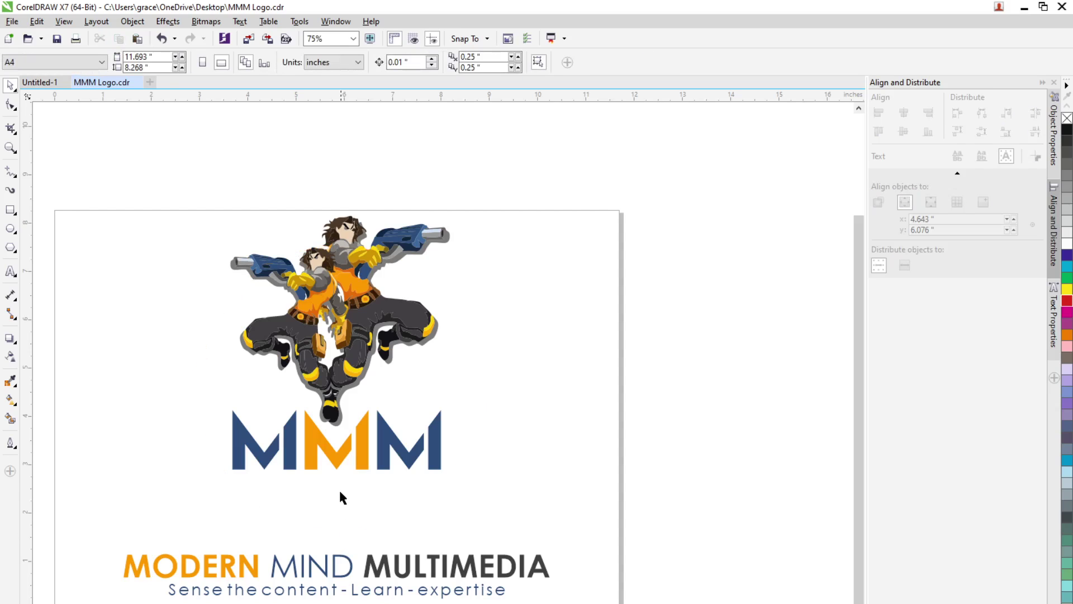
# Move the logo graphic and MMM lettering together slightly lower
pyautogui.moveTo(144, 159); pyautogui.dragTo(527, 515)
pyautogui.moveTo(374, 467)
pyautogui.mouseDown()
pyautogui.moveTo(374, 419)
pyautogui.moveTo(374, 483)
pyautogui.mouseUp()
pyautogui.click(500, 423)
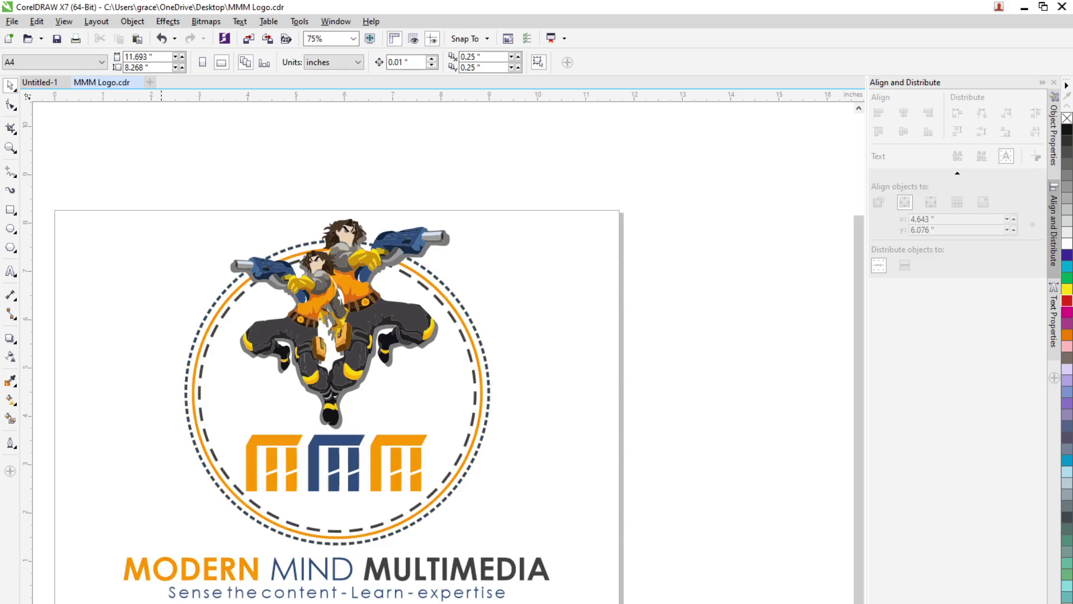
# Zoom to fit the whole page in view
pyautogui.click(353, 38)
pyautogui.click(341, 63)
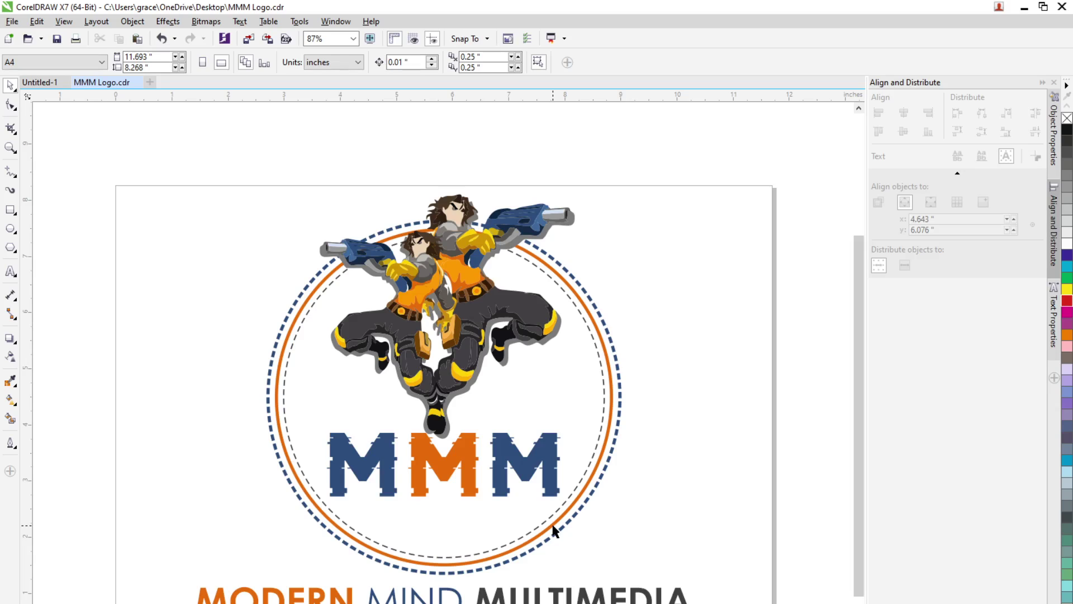
# Select the orange middle M and raise its line spacing to 106 % in Text Properties
pyautogui.click(450, 464)
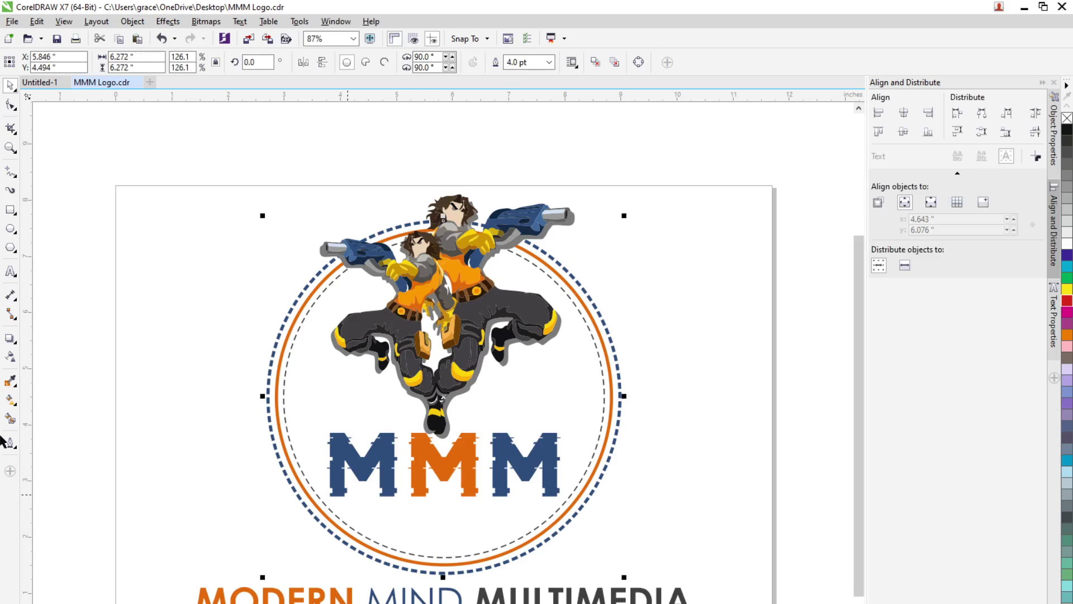
pyautogui.click(11, 271)
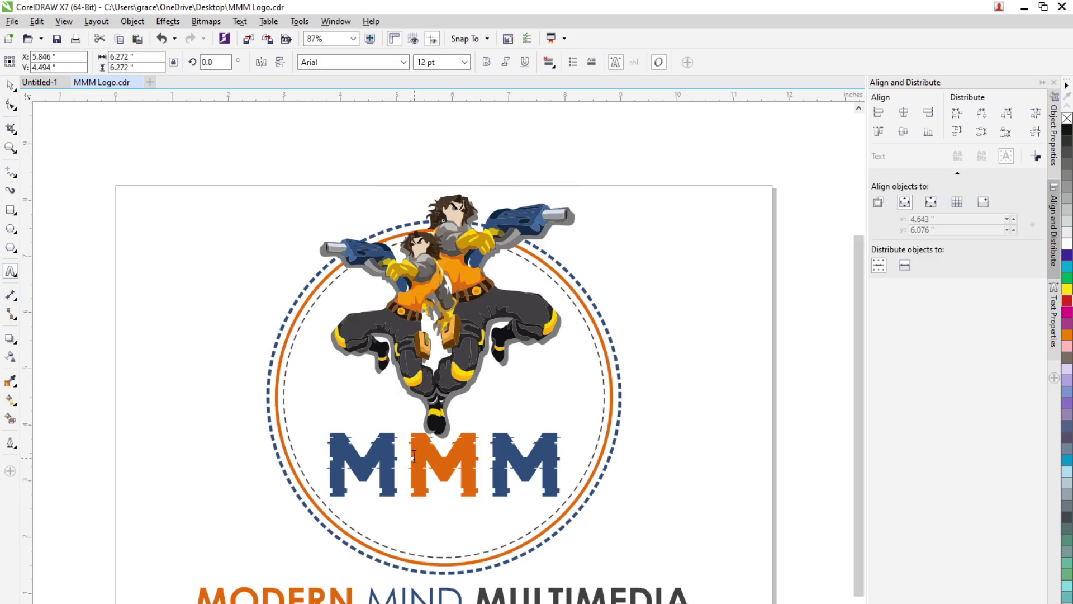
pyautogui.moveTo(411, 453); pyautogui.dragTo(465, 452)
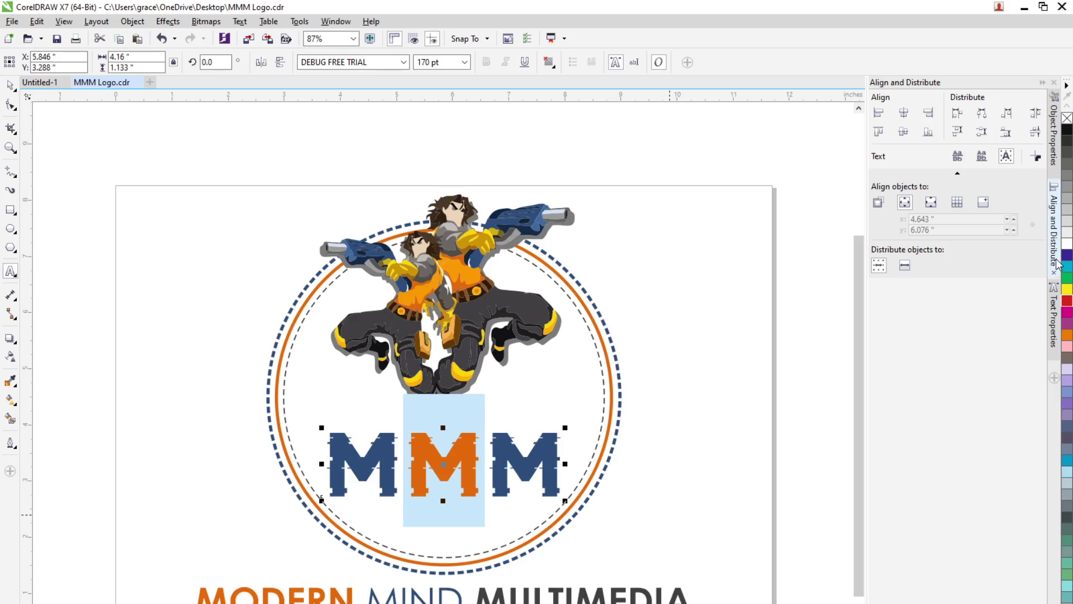
pyautogui.click(1055, 336)
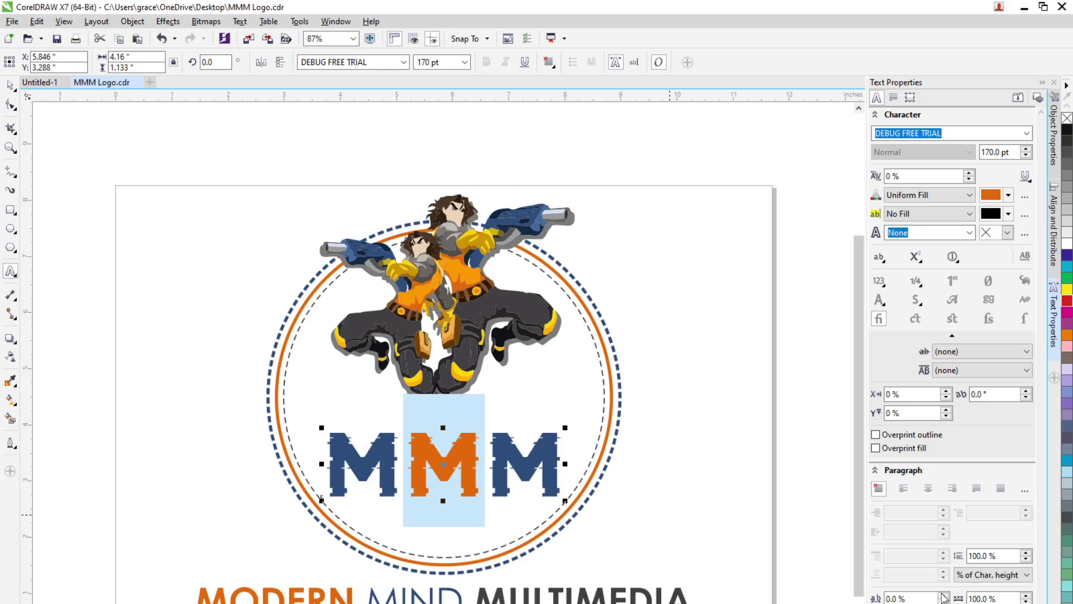
pyautogui.click(1026, 553)
pyautogui.click(1027, 553)
pyautogui.click(1027, 553)
pyautogui.click(1027, 553)
pyautogui.click(1027, 553)
pyautogui.click(1027, 553)
# Give the middle M a −18 % vertical offset and 0 % horizontal offset
pyautogui.click(946, 391)
pyautogui.click(946, 391)
pyautogui.click(946, 391)
pyautogui.click(946, 398)
pyautogui.click(946, 398)
pyautogui.click(946, 397)
pyautogui.click(946, 410)
pyautogui.click(946, 410)
pyautogui.click(946, 410)
pyautogui.click(946, 411)
pyautogui.click(947, 416)
pyautogui.click(946, 416)
pyautogui.click(947, 416)
pyautogui.click(946, 416)
pyautogui.click(946, 416)
pyautogui.click(946, 416)
pyautogui.click(946, 416)
pyautogui.click(947, 416)
pyautogui.click(946, 416)
pyautogui.click(946, 416)
pyautogui.click(947, 416)
pyautogui.click(946, 416)
pyautogui.click(947, 416)
pyautogui.click(947, 416)
pyautogui.click(946, 416)
pyautogui.click(947, 416)
pyautogui.click(947, 416)
pyautogui.click(946, 416)
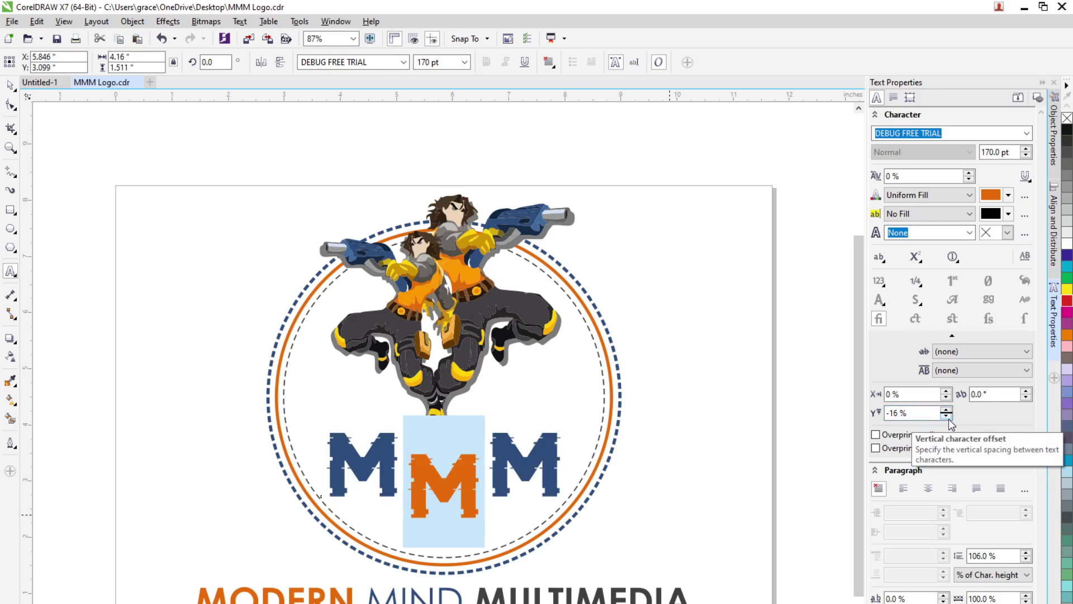
pyautogui.click(948, 417)
pyautogui.click(948, 417)
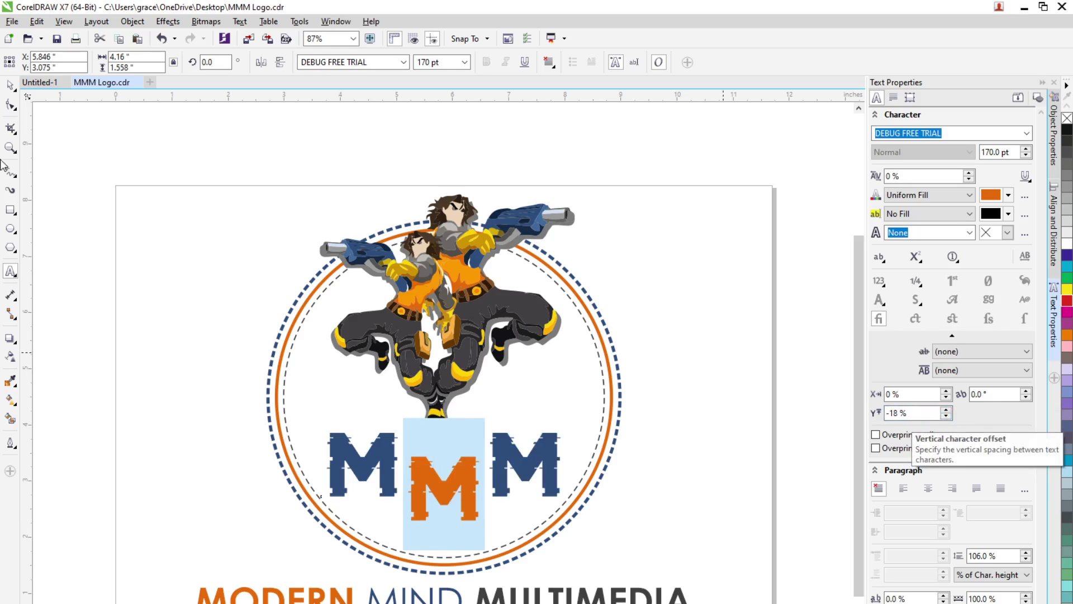
pyautogui.click(10, 85)
# Nudge the MMM lettering slightly upward inside the ring
pyautogui.click(685, 344)
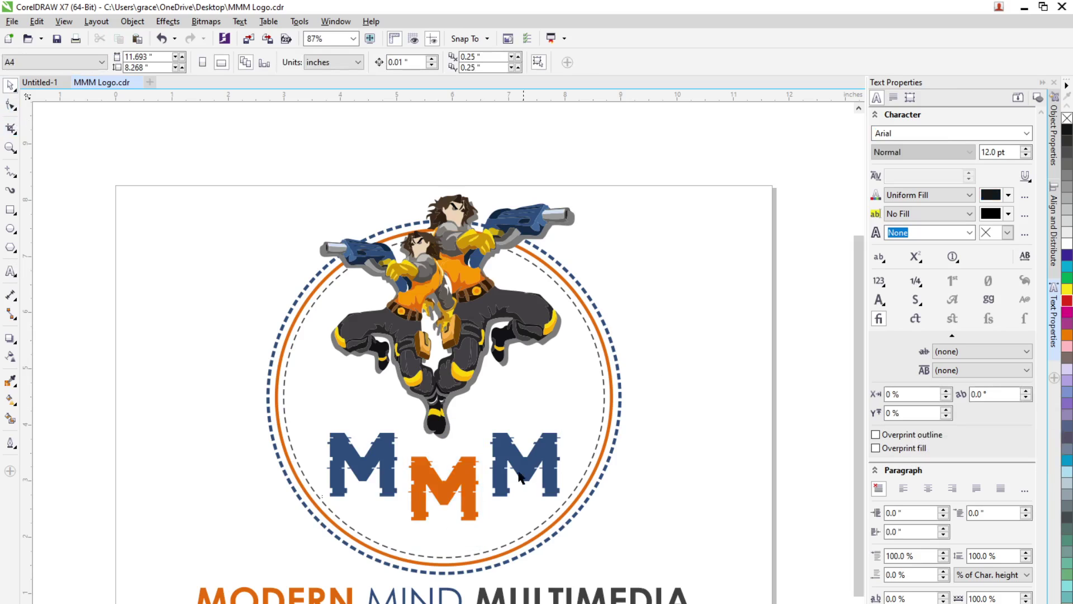
pyautogui.moveTo(505, 474); pyautogui.dragTo(505, 446)
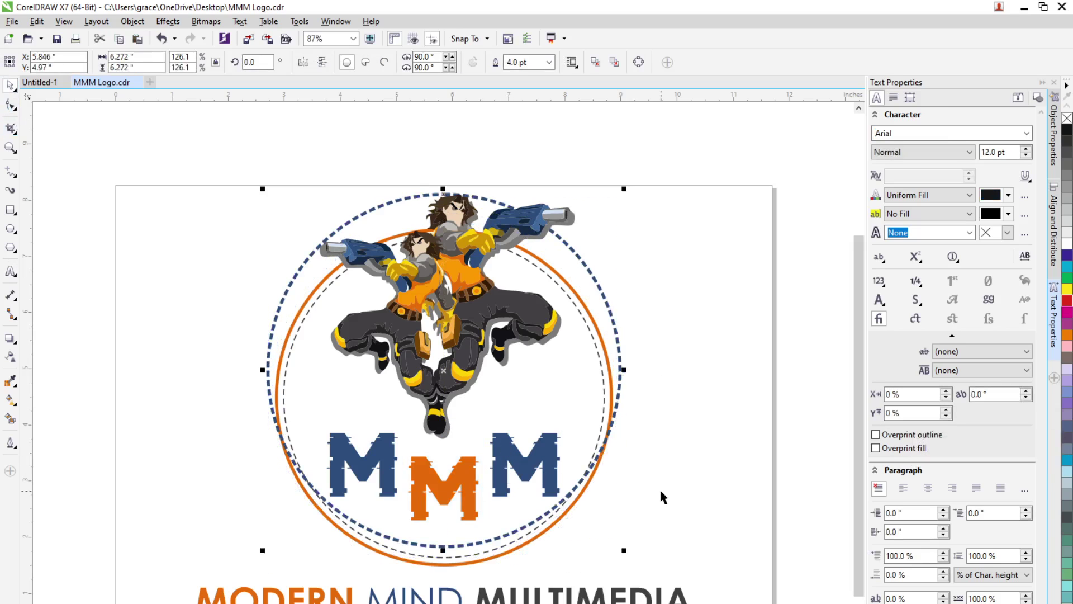
pyautogui.hotkey('ctrl', 'z')
pyautogui.moveTo(680, 411); pyautogui.dragTo(233, 528)
pyautogui.moveTo(473, 521); pyautogui.dragTo(471, 505)
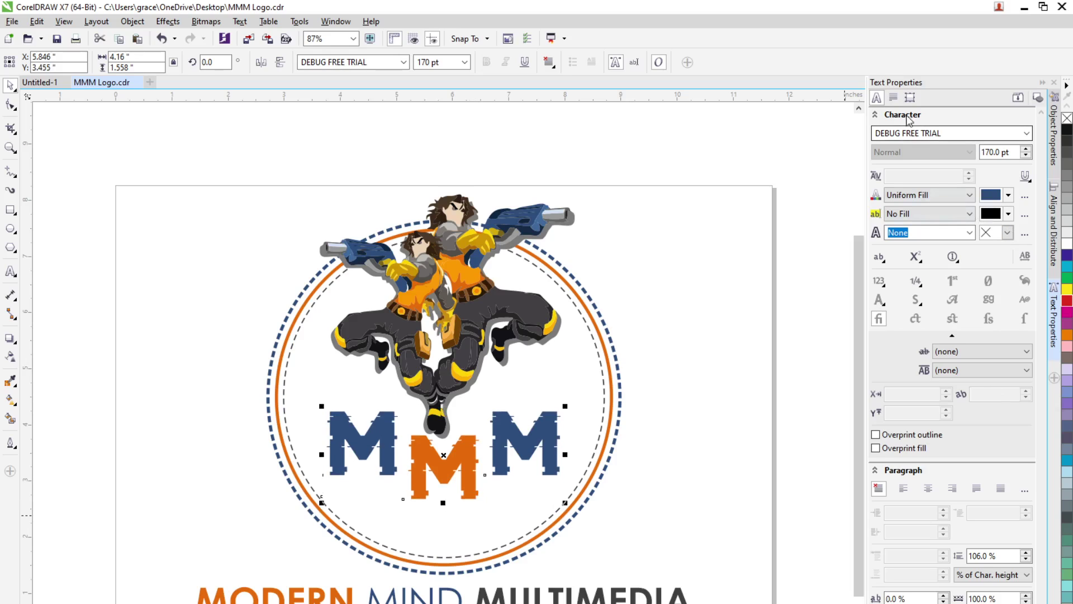
# Drag the MMM lettering right and drop a copy beside the logo ring, partly past the page edge
pyautogui.click(1054, 223)
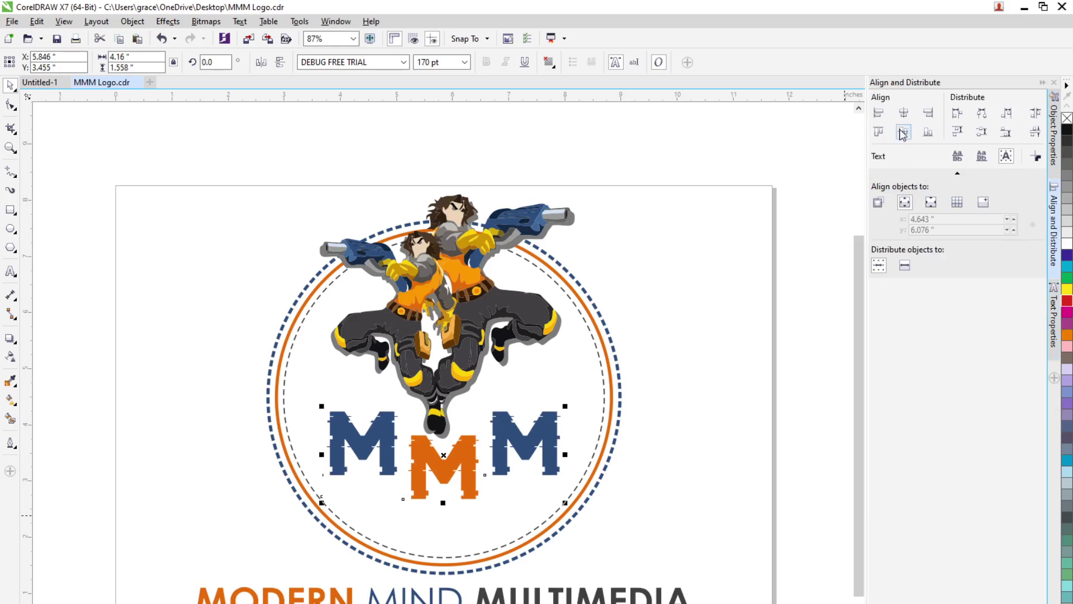
pyautogui.click(702, 448)
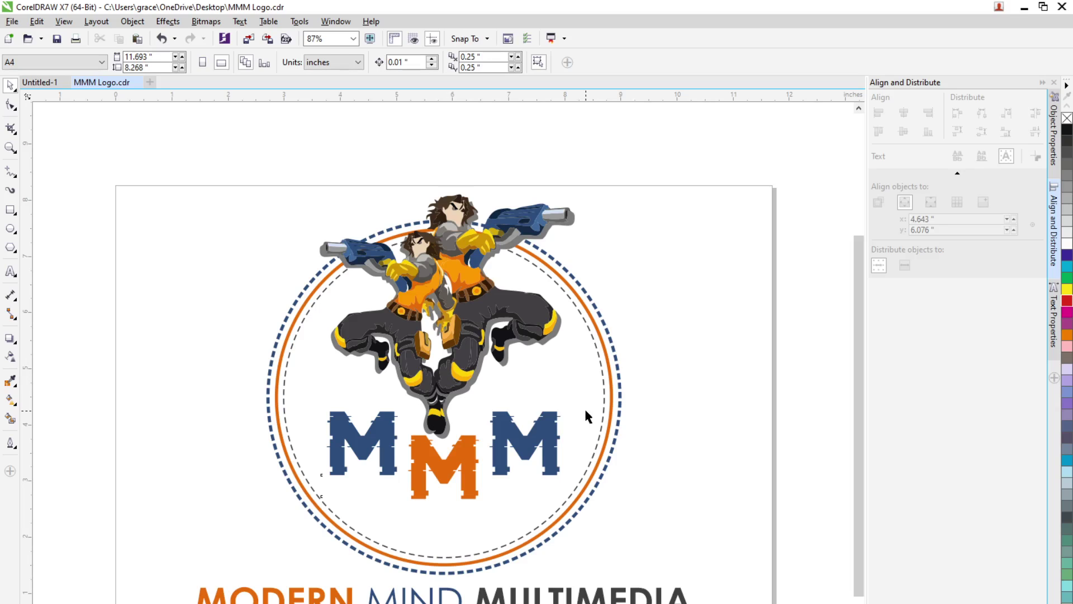
pyautogui.click(465, 478)
pyautogui.moveTo(549, 525); pyautogui.dragTo(708, 569)
pyautogui.press('Escape')
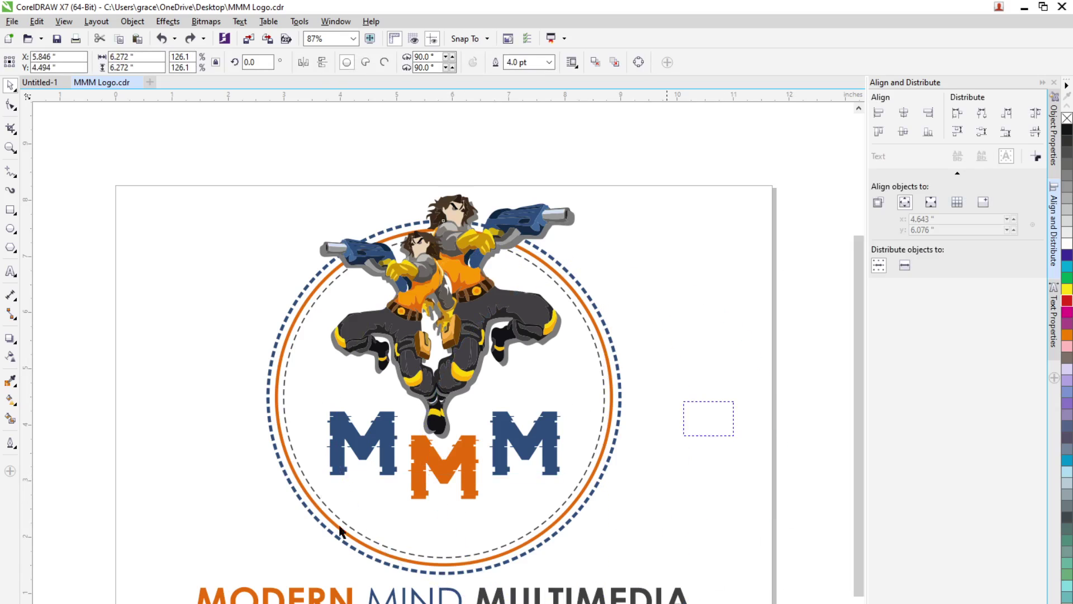
pyautogui.click(456, 499)
pyautogui.moveTo(468, 459); pyautogui.dragTo(704, 502)
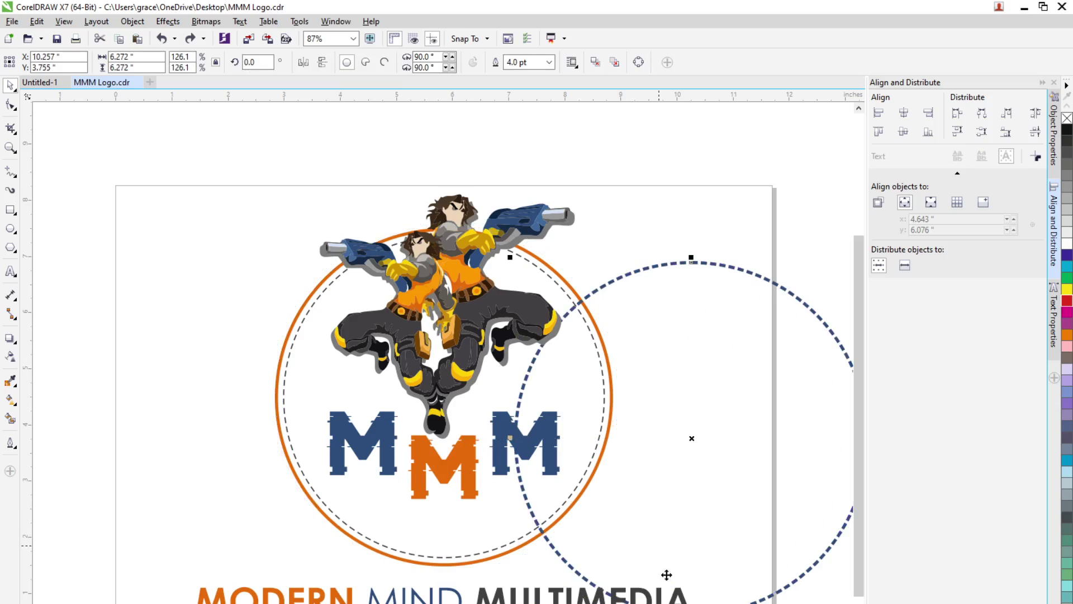
pyautogui.hotkey('ctrl', 'z')
pyautogui.moveTo(703, 375); pyautogui.dragTo(395, 504)
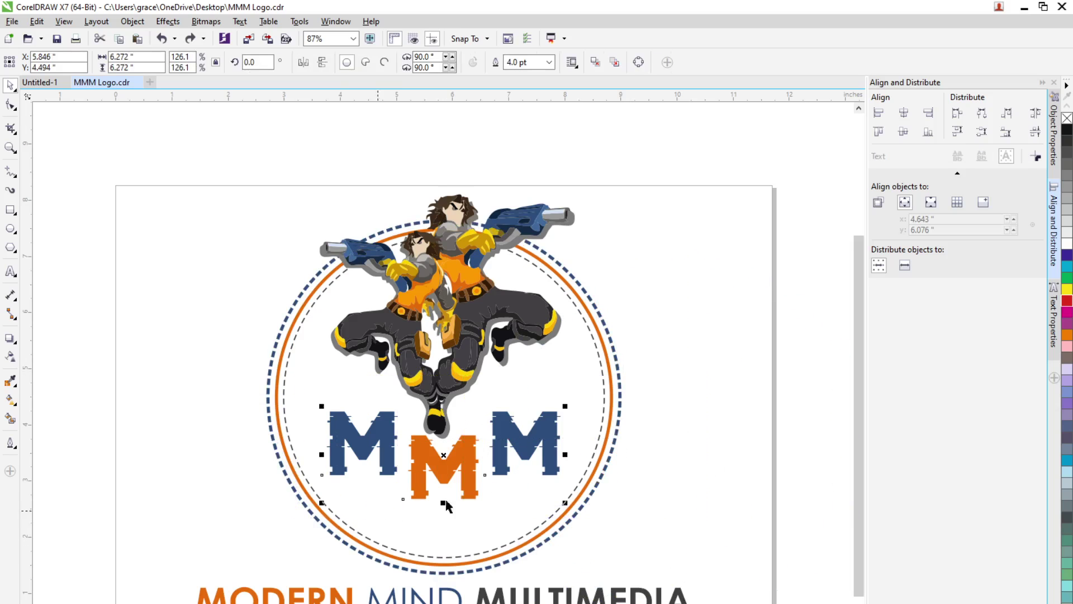
pyautogui.moveTo(522, 479); pyautogui.dragTo(736, 510)
pyautogui.rightClick(690, 504)
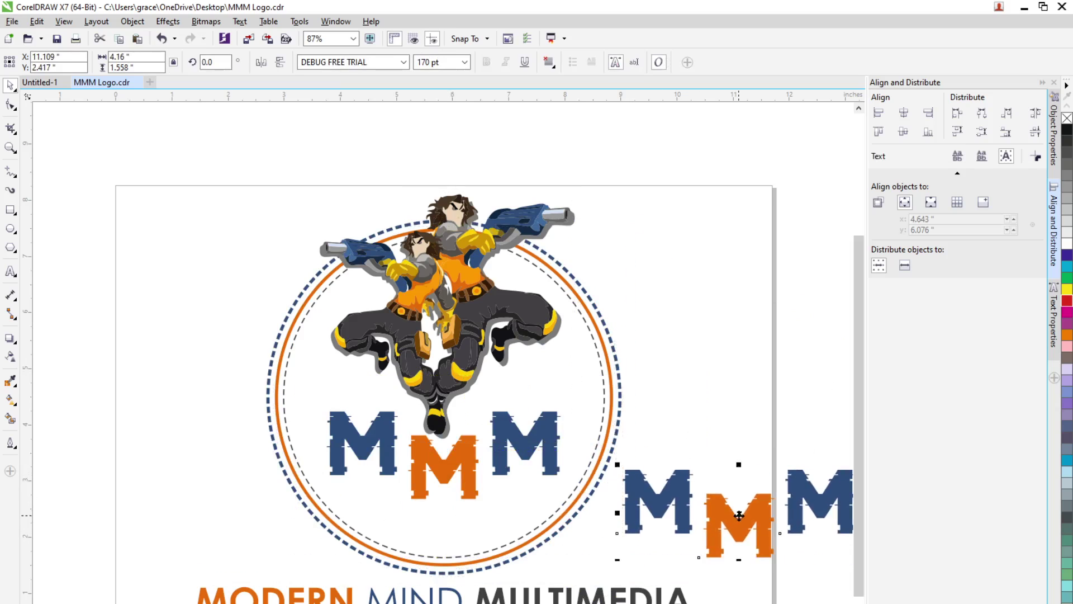
# In the MMM copy, set the orange middle M's vertical offset to 0
pyautogui.click(1053, 313)
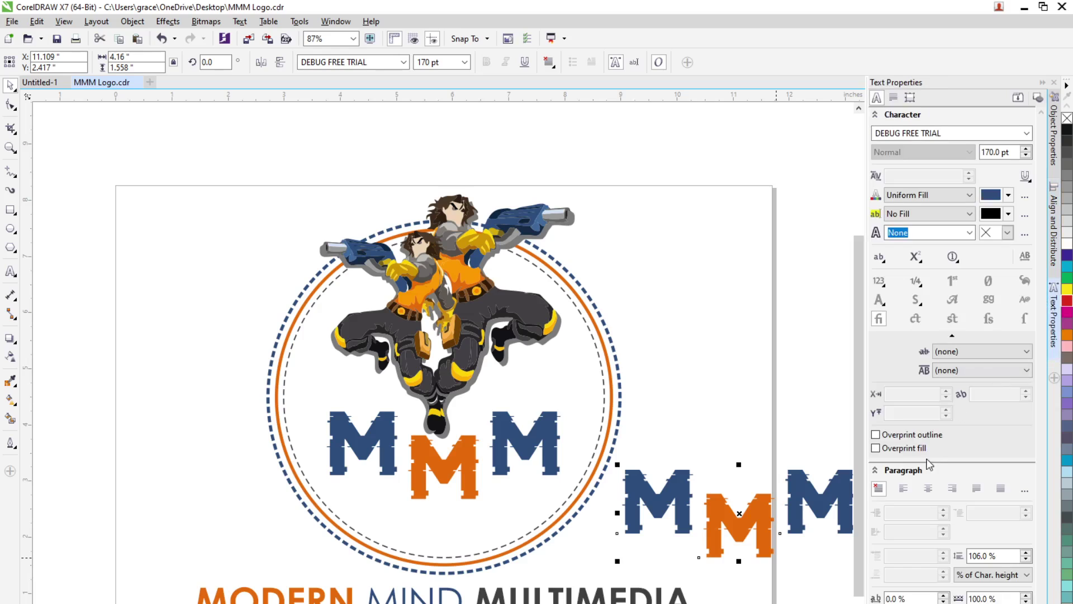
pyautogui.doubleClick(726, 534)
pyautogui.moveTo(727, 534); pyautogui.dragTo(795, 526)
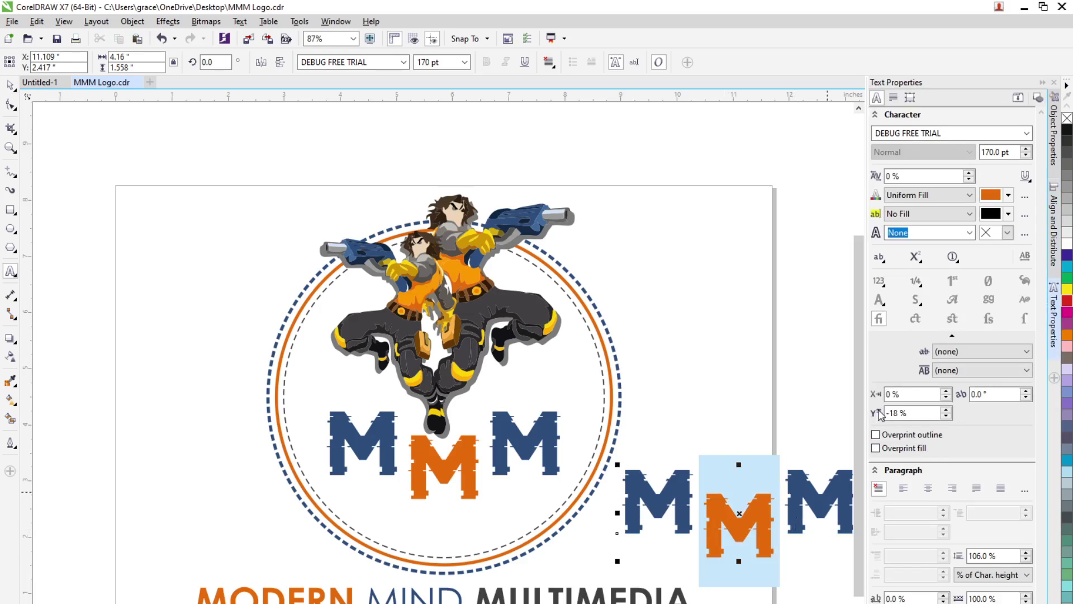
pyautogui.moveTo(917, 412); pyautogui.dragTo(842, 416)
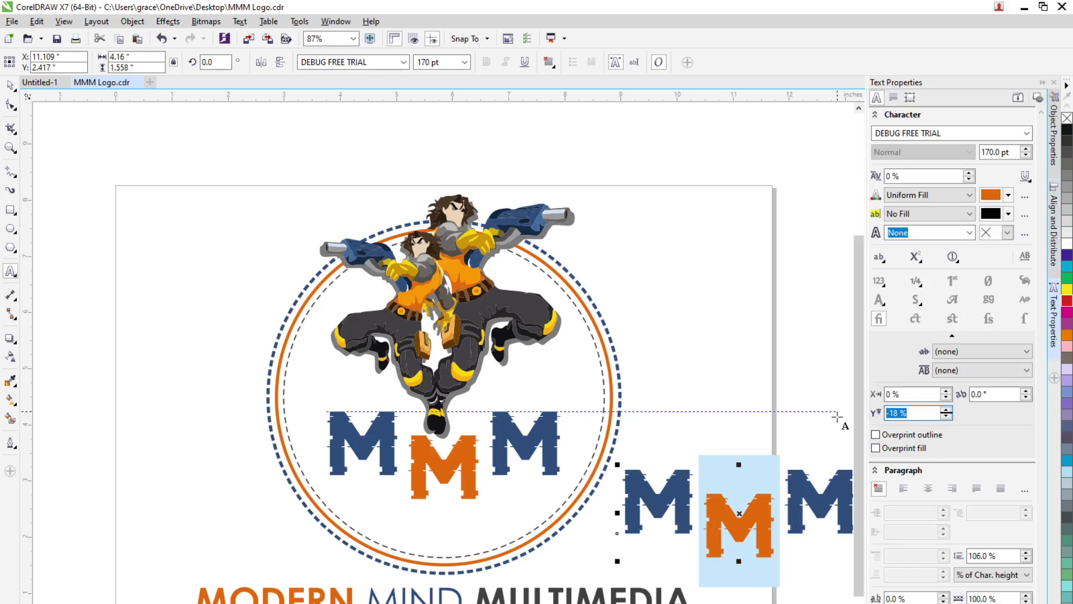
pyautogui.write('0')
pyautogui.press('Return')
pyautogui.click(8, 88)
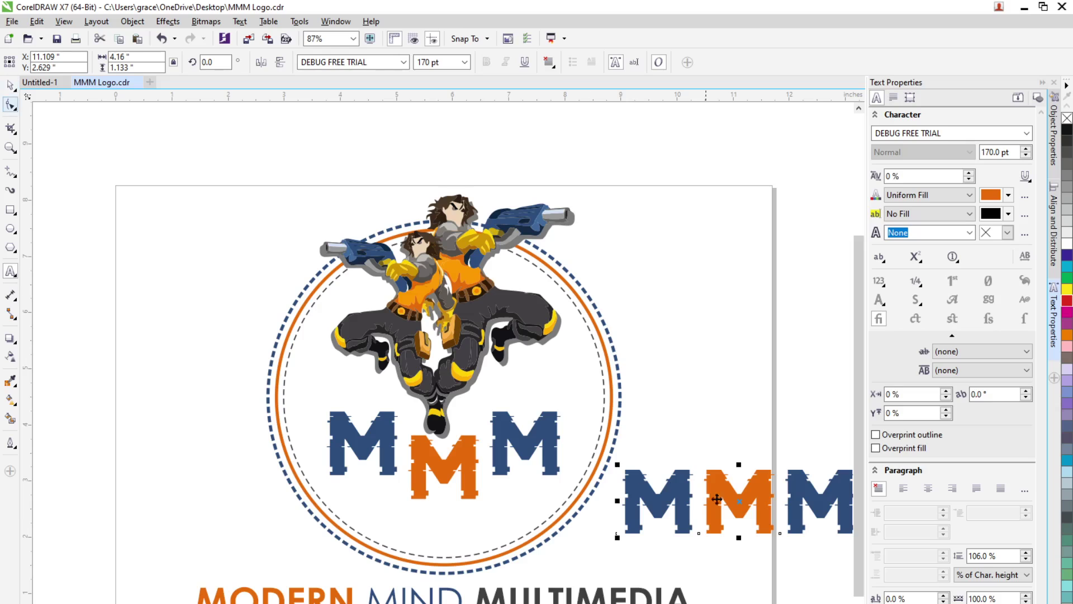
# Reposition the spare MMM copy beside the page, then delete it
pyautogui.moveTo(751, 510); pyautogui.dragTo(763, 450)
pyautogui.scroll(-2, 702, 463)
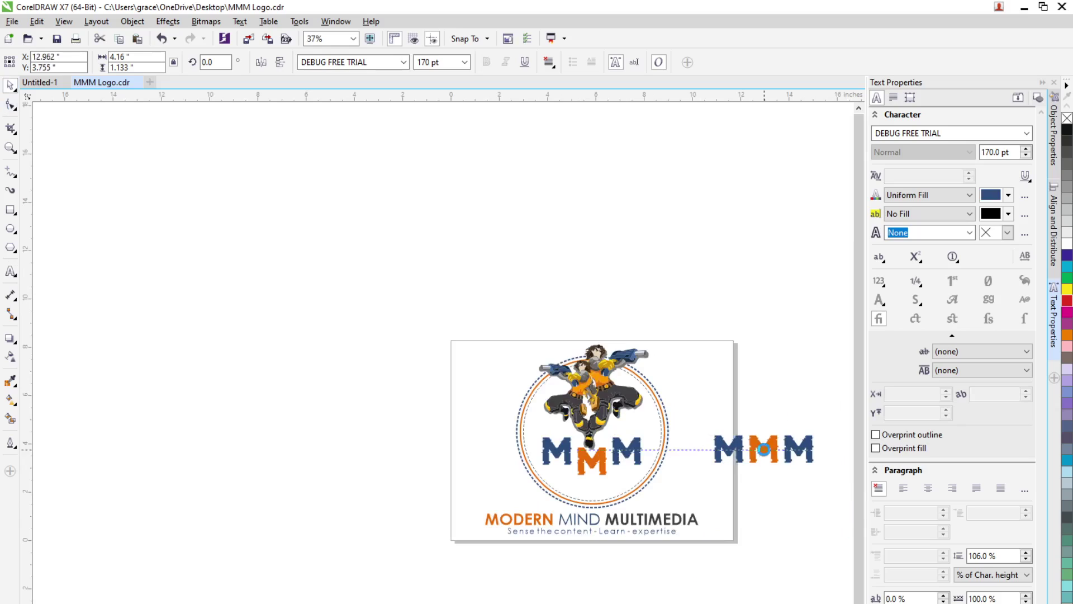
pyautogui.click(700, 465)
pyautogui.moveTo(765, 444); pyautogui.dragTo(732, 456)
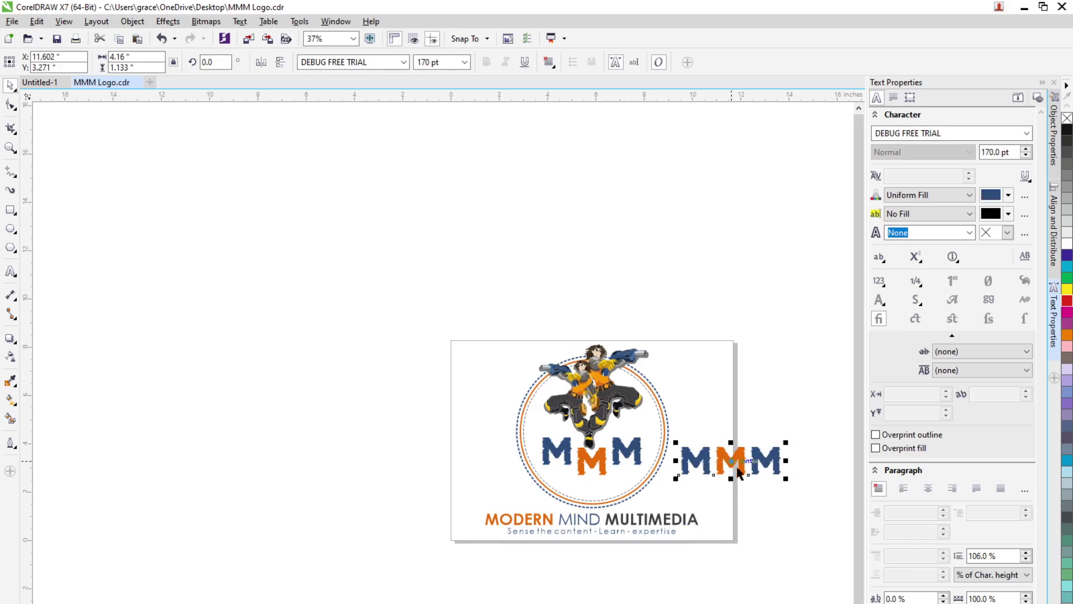
pyautogui.click(737, 503)
pyautogui.click(598, 469)
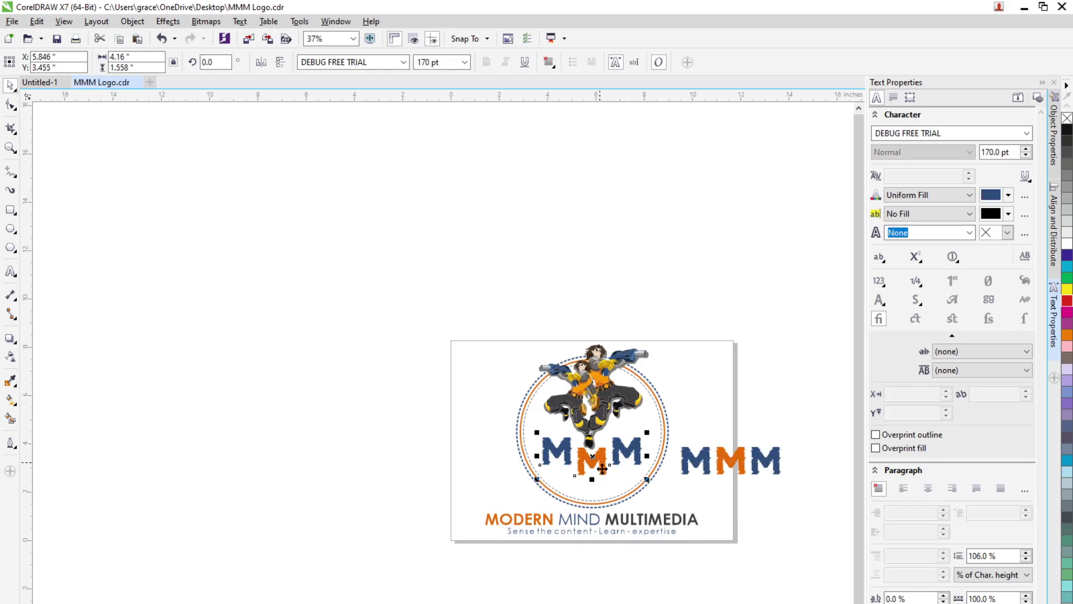
pyautogui.scroll(2, 617, 432)
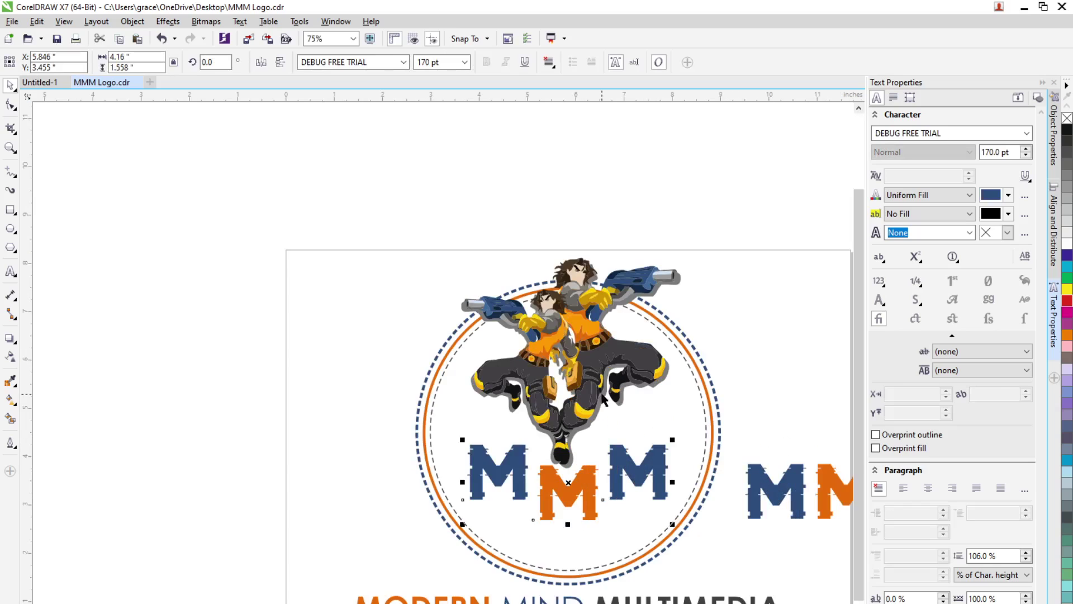
pyautogui.moveTo(799, 491); pyautogui.dragTo(772, 500)
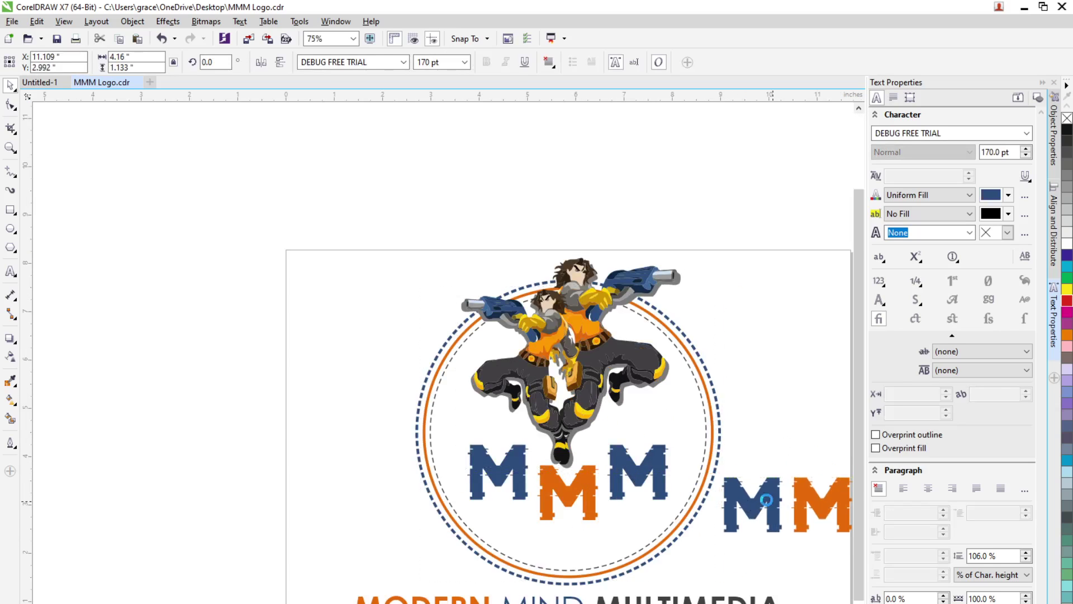
pyautogui.scroll(-2, 772, 500)
pyautogui.scroll(-2, 690, 496)
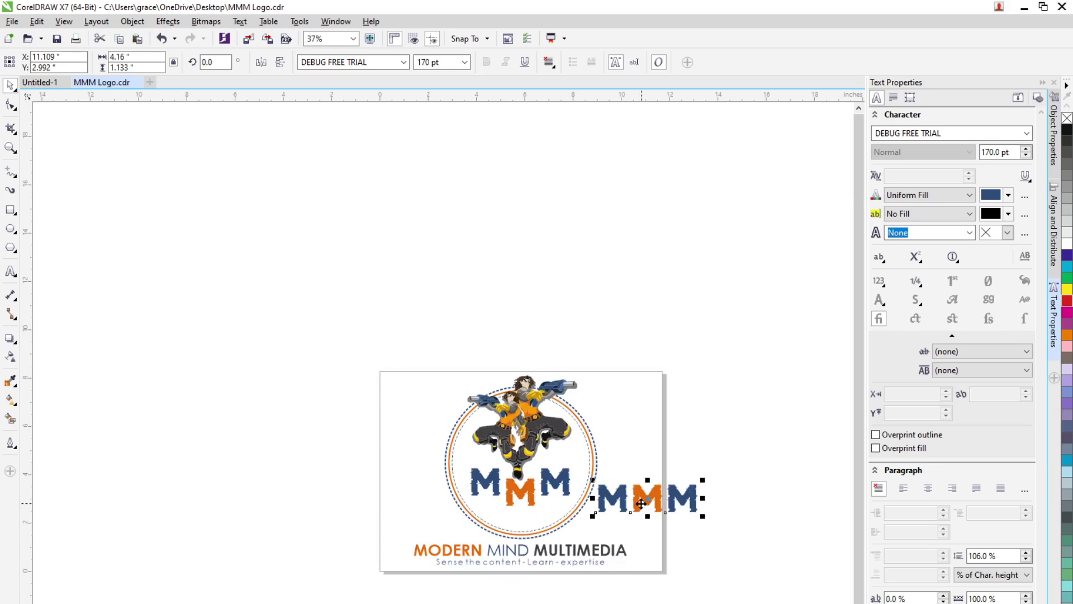
pyautogui.scroll(2, 642, 503)
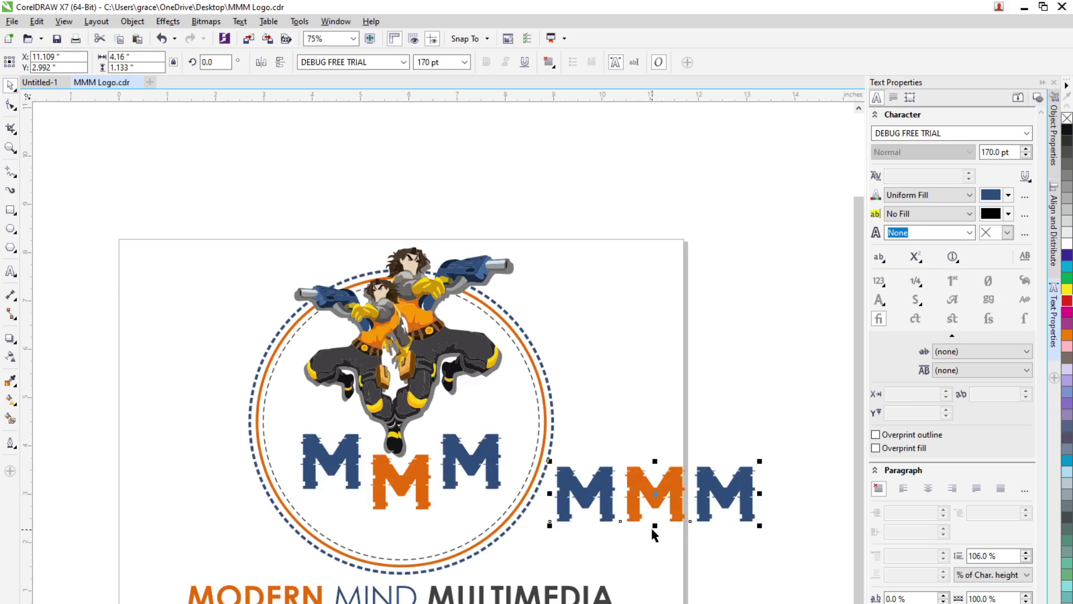
pyautogui.moveTo(655, 493); pyautogui.dragTo(676, 466)
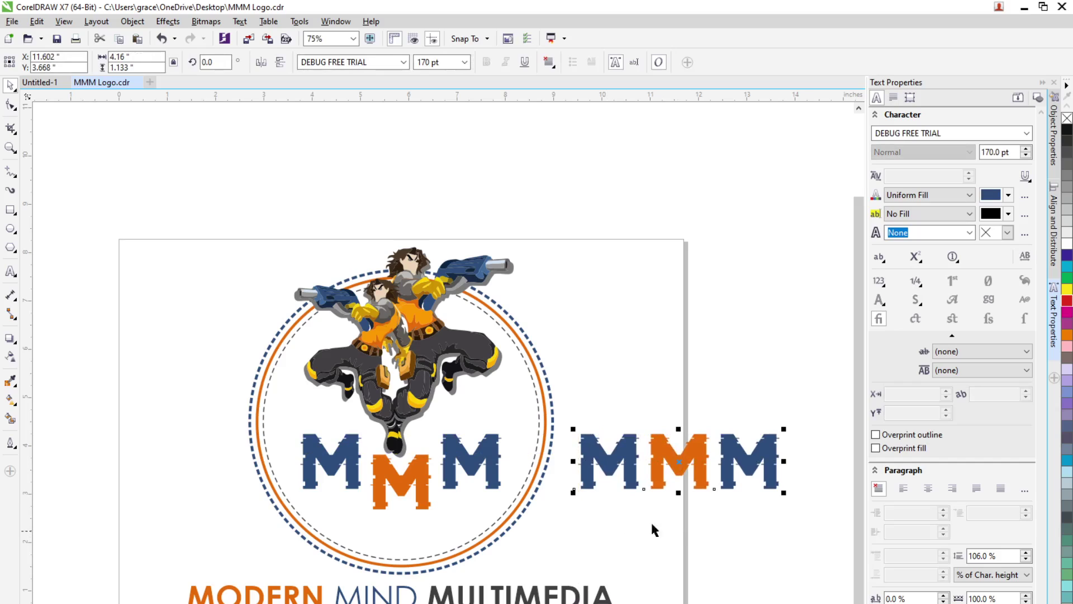
pyautogui.press('Delete')
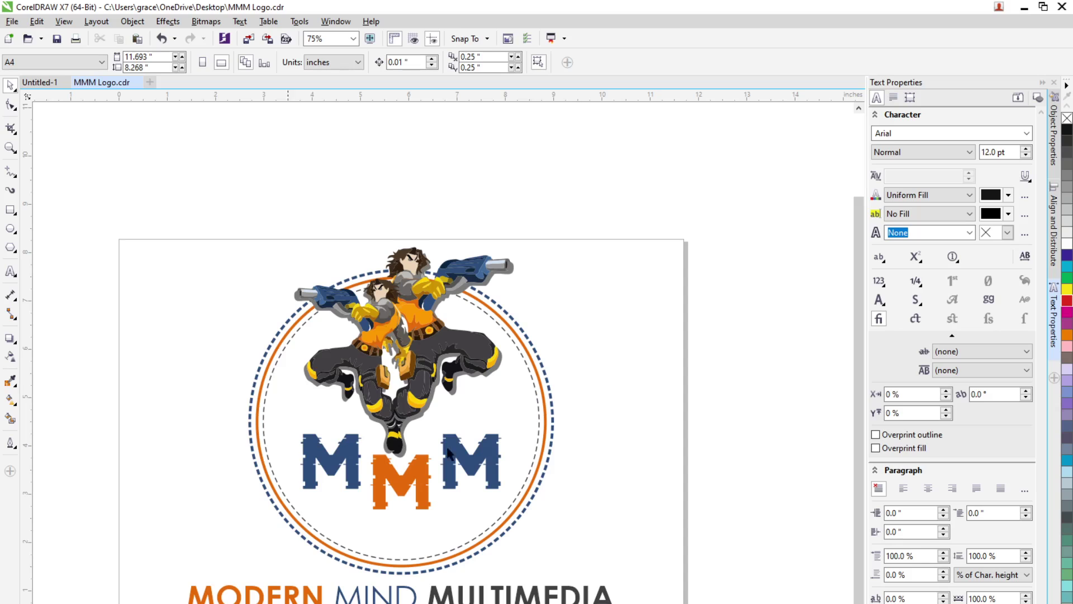
# Shrink the orange circle to 64% of its size over the logo
pyautogui.click(490, 537)
pyautogui.moveTo(491, 537); pyautogui.dragTo(787, 560)
pyautogui.moveTo(785, 523); pyautogui.dragTo(749, 472)
pyautogui.moveTo(637, 376); pyautogui.dragTo(343, 336)
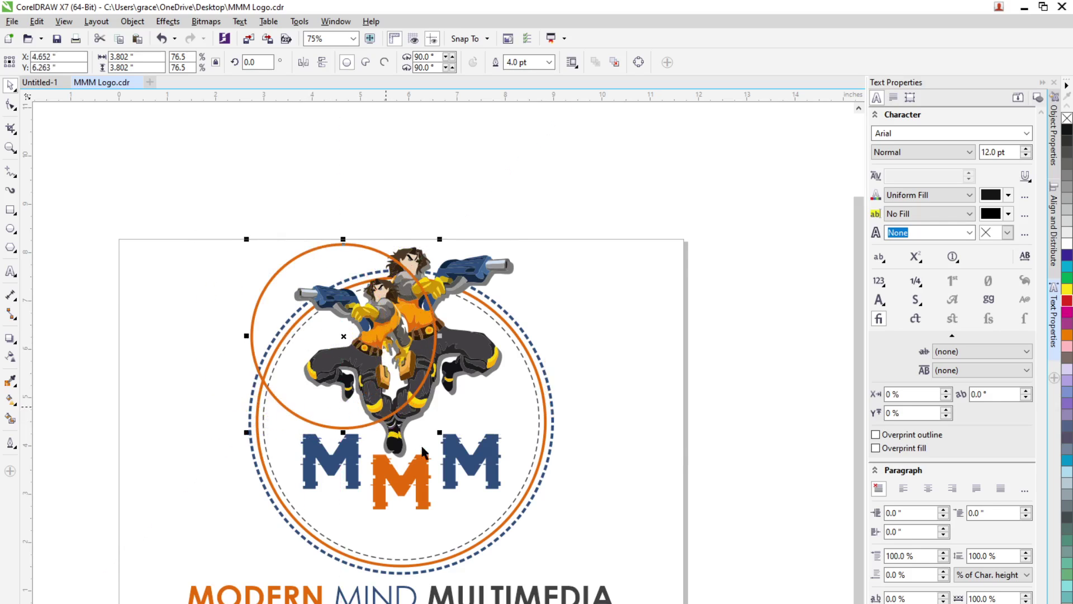
pyautogui.moveTo(438, 431); pyautogui.dragTo(424, 416)
pyautogui.moveTo(343, 344); pyautogui.dragTo(342, 347)
# Move the 3.182-inch orange circle right of the page and delete the leftover circle on the logo
pyautogui.press('Escape')
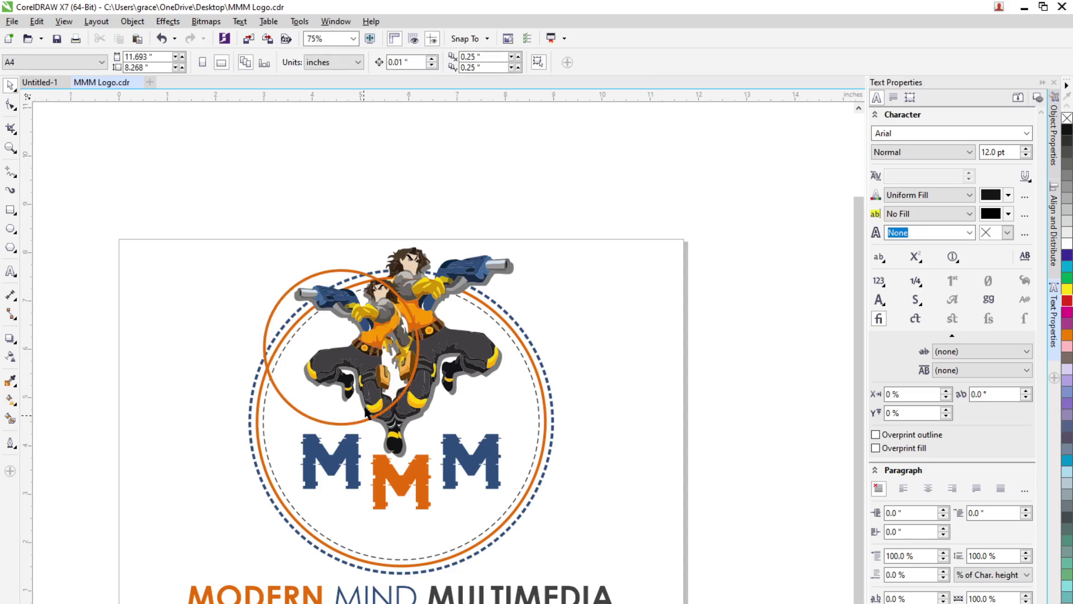
pyautogui.click(347, 350)
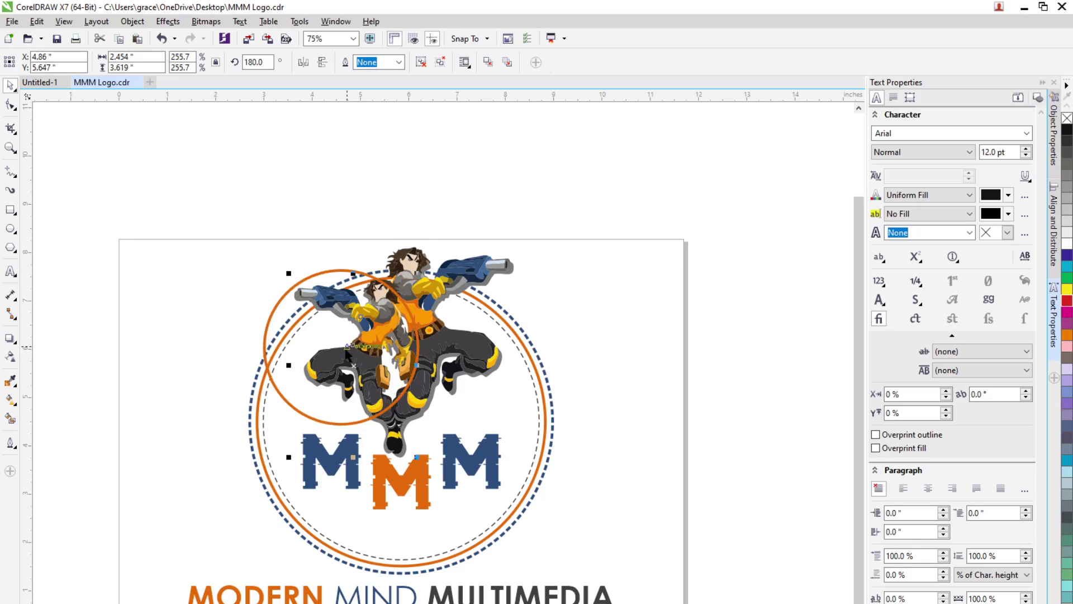
pyautogui.click(415, 382)
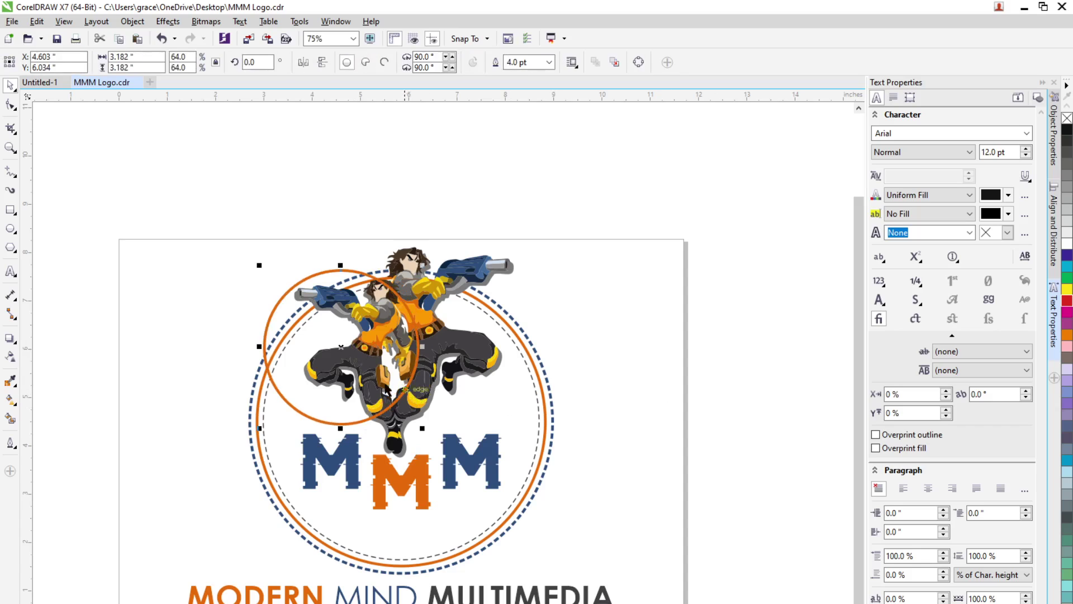
pyautogui.moveTo(340, 348); pyautogui.dragTo(692, 376)
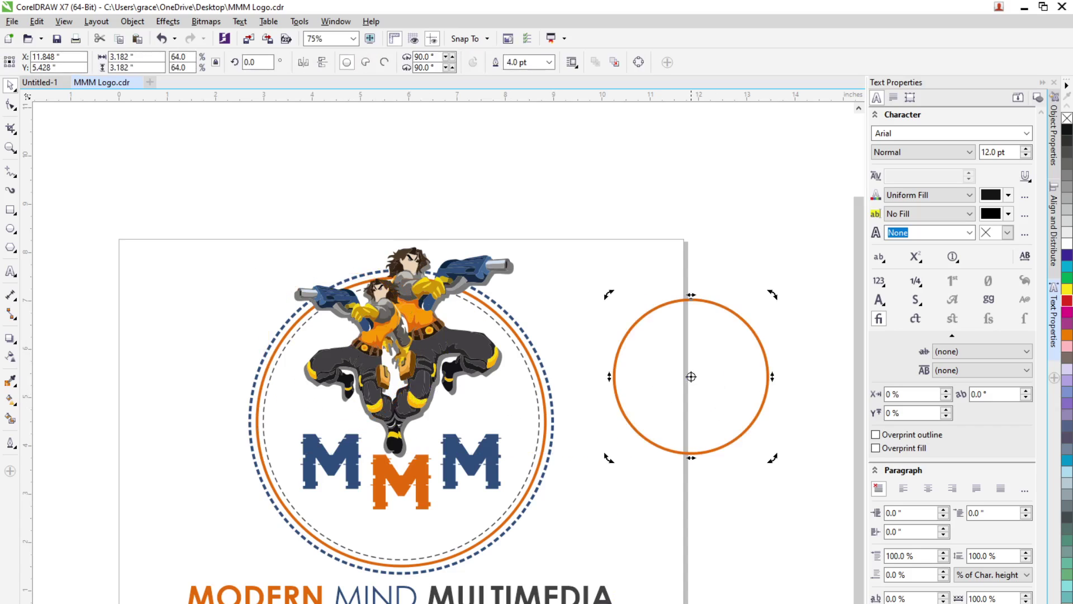
pyautogui.hotkey('ctrl', 'z')
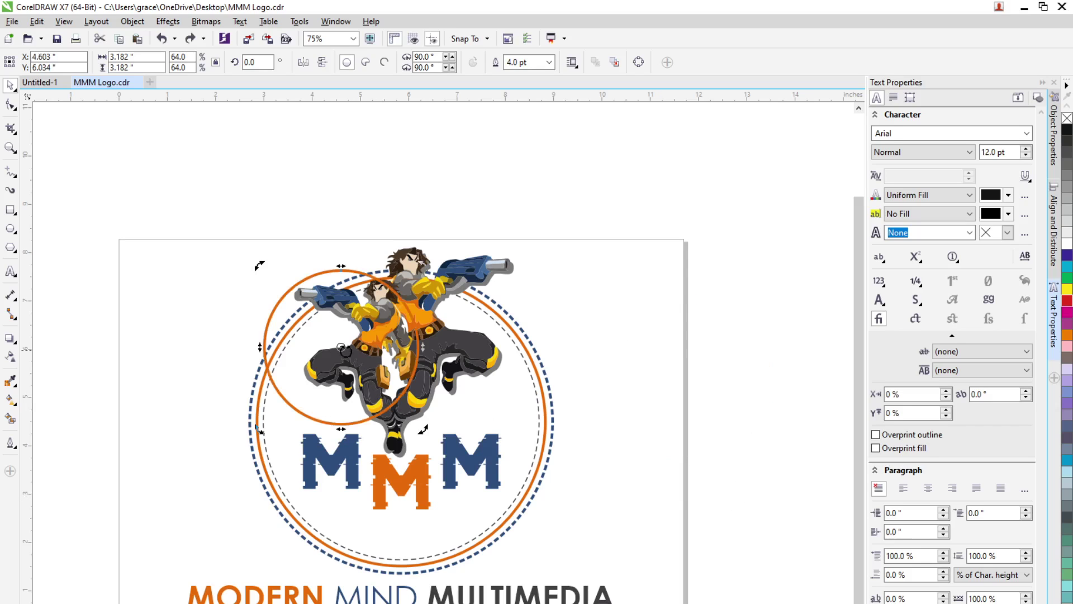
pyautogui.moveTo(347, 351); pyautogui.dragTo(752, 394)
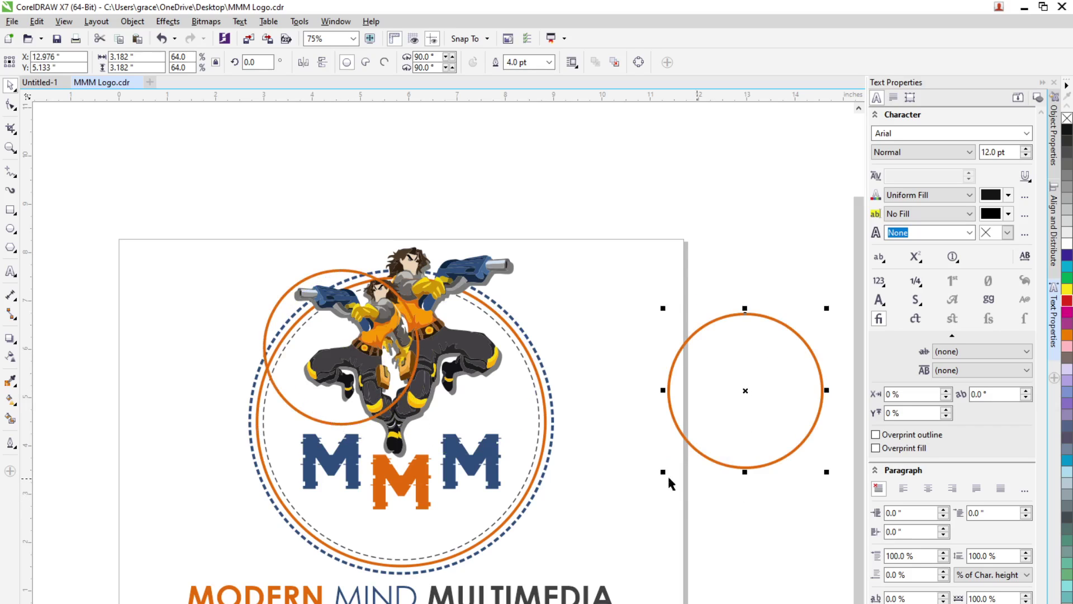
pyautogui.scroll(-2, 681, 482)
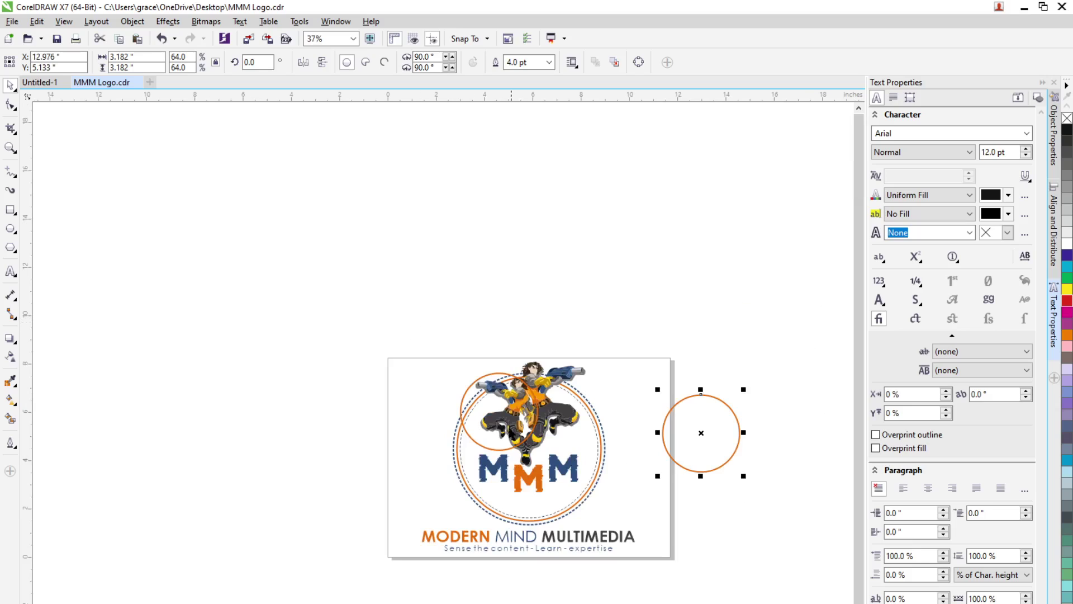
pyautogui.click(503, 443)
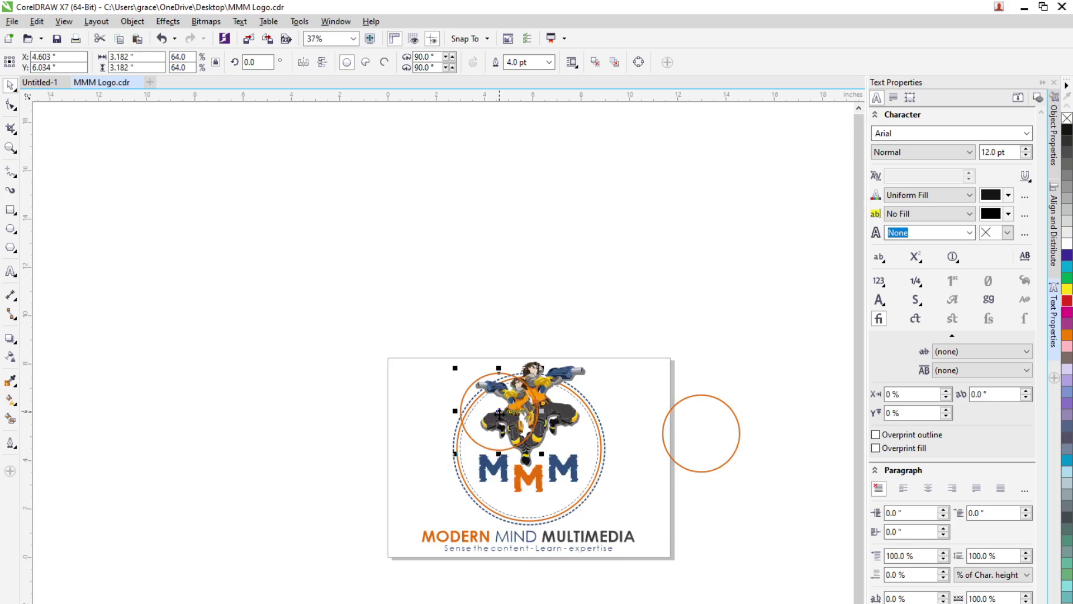
pyautogui.press('Delete')
# Copy the whole logo to the left of the page and lift both characters above its rings
pyautogui.moveTo(423, 318); pyautogui.dragTo(617, 536)
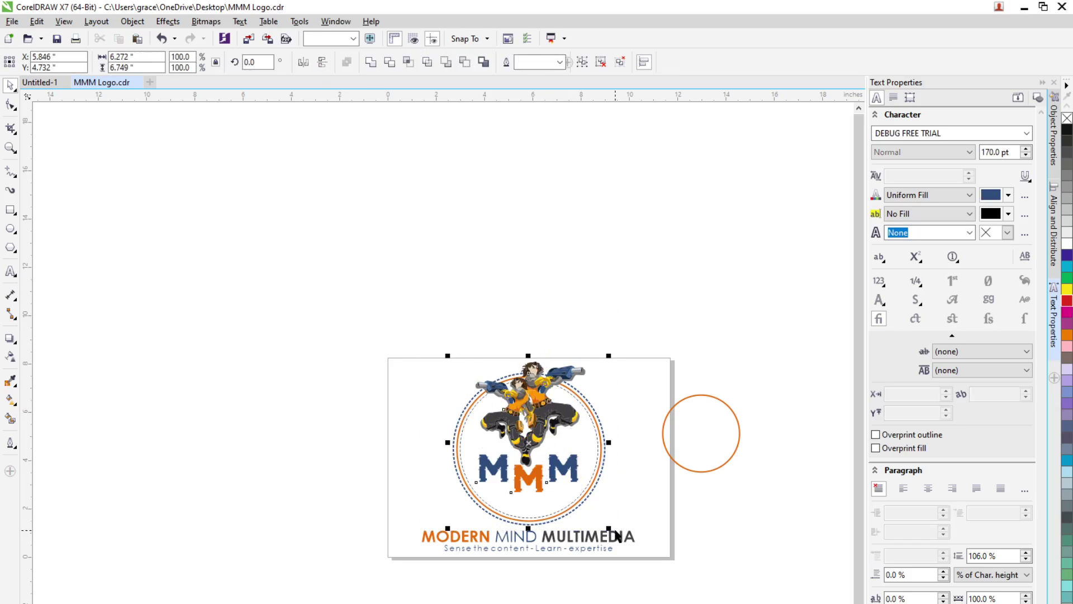
pyautogui.moveTo(535, 468); pyautogui.dragTo(292, 474)
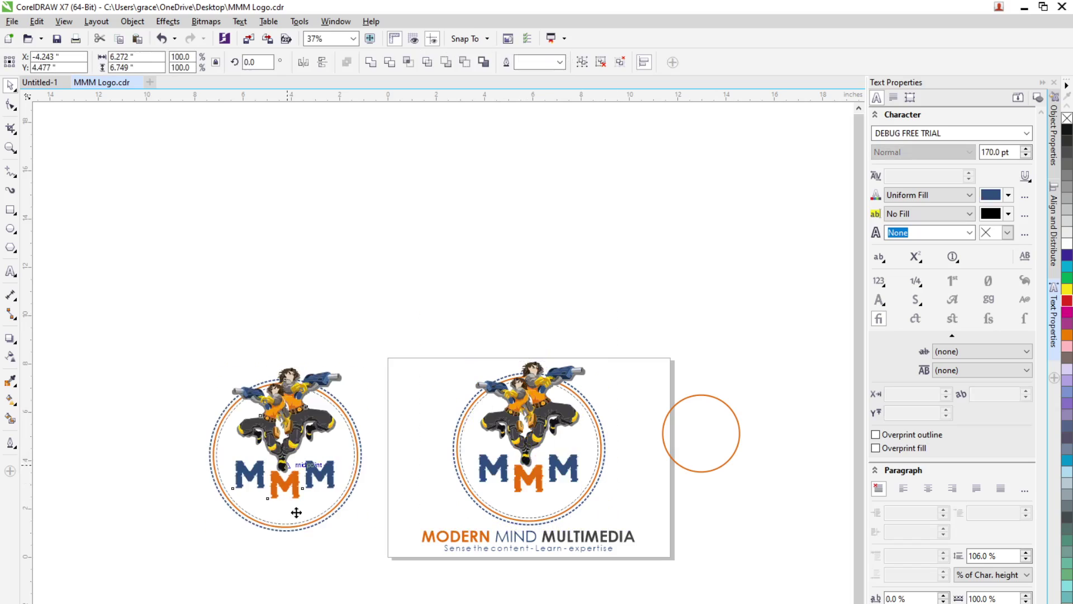
pyautogui.click(295, 470)
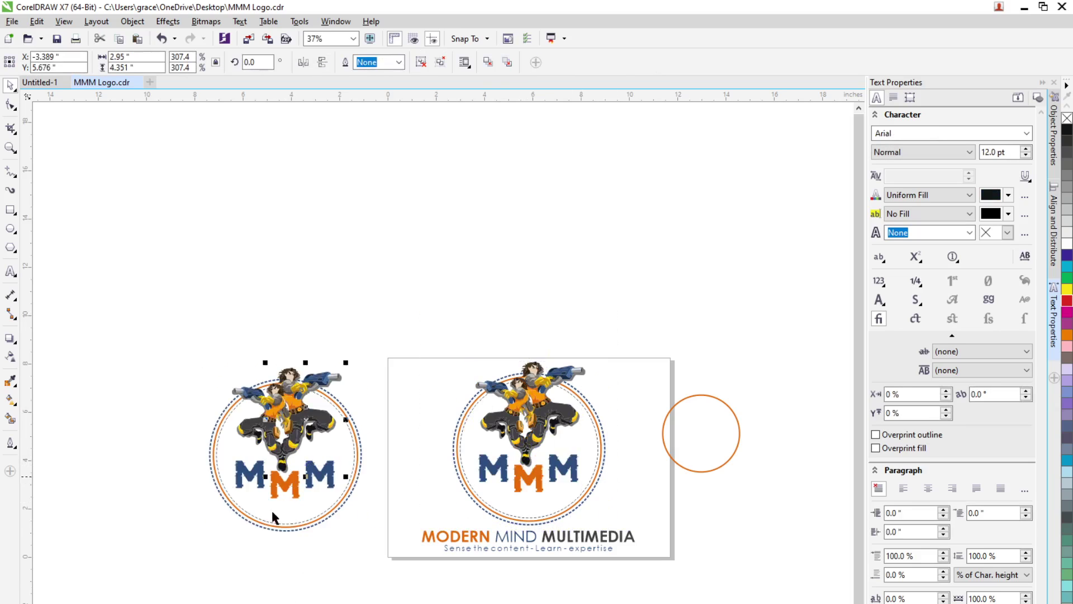
pyautogui.moveTo(307, 431); pyautogui.dragTo(411, 293)
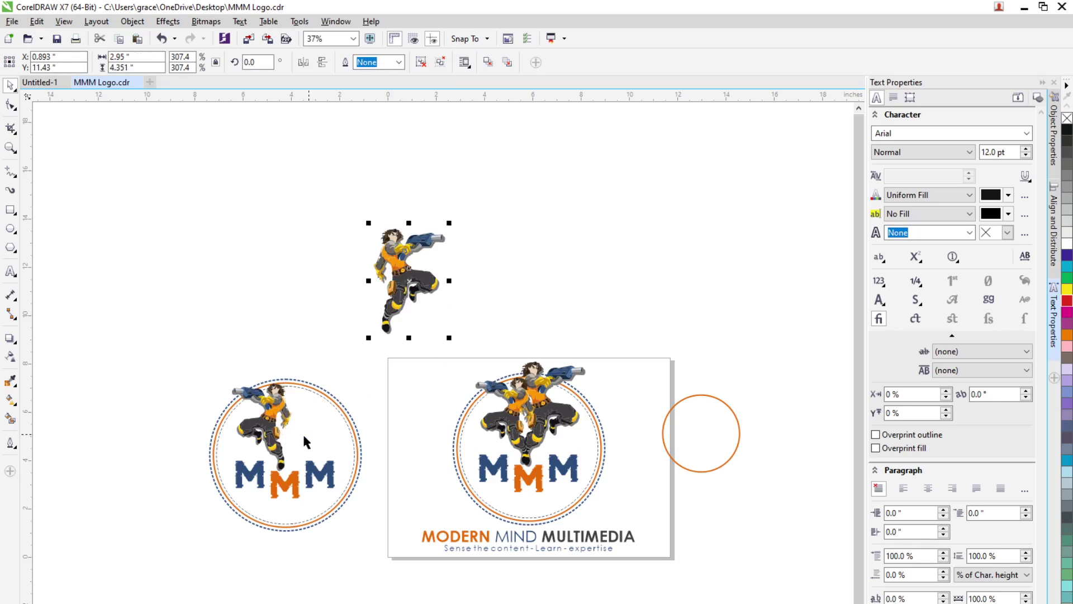
pyautogui.moveTo(308, 439); pyautogui.dragTo(338, 342)
# Move the small orange circle onto the copied logo's rings and fill it white
pyautogui.moveTo(744, 470); pyautogui.dragTo(636, 355)
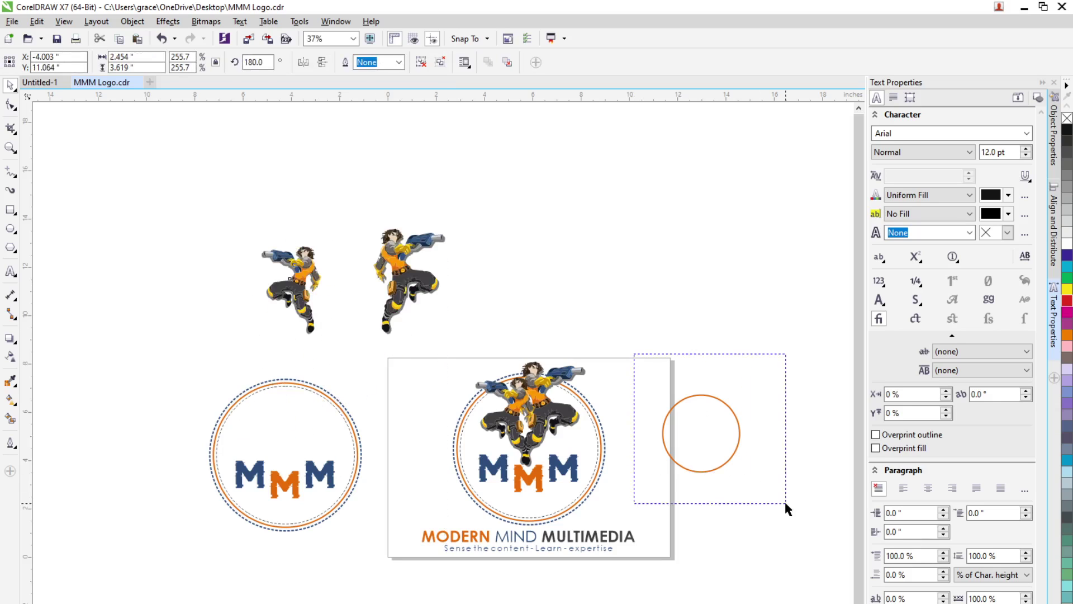
pyautogui.moveTo(702, 431); pyautogui.dragTo(258, 396)
pyautogui.scroll(2, 203, 446)
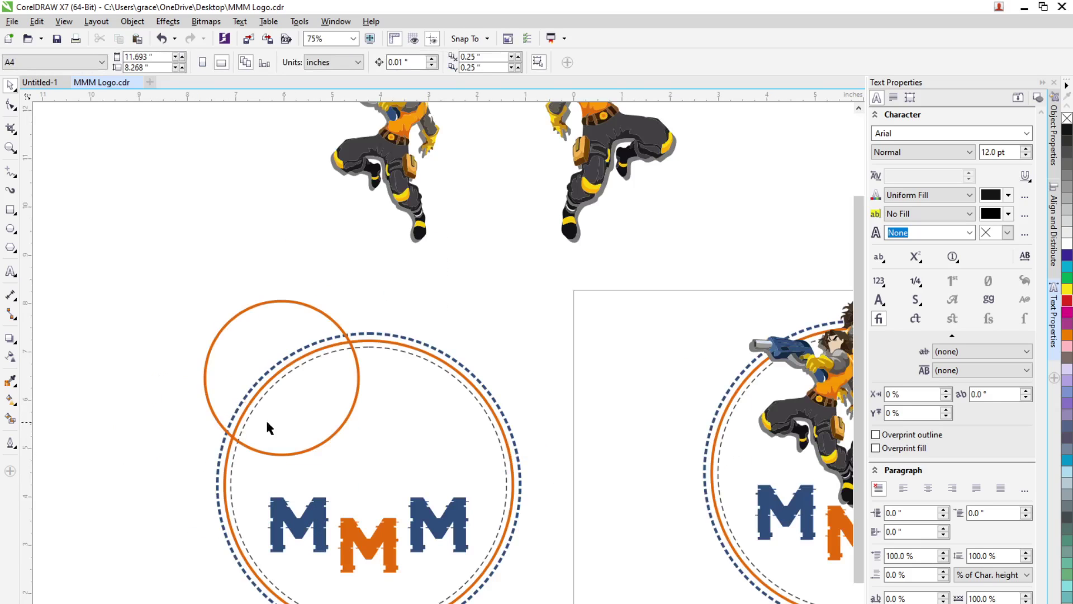
pyautogui.moveTo(282, 384); pyautogui.dragTo(286, 388)
pyautogui.click(167, 490)
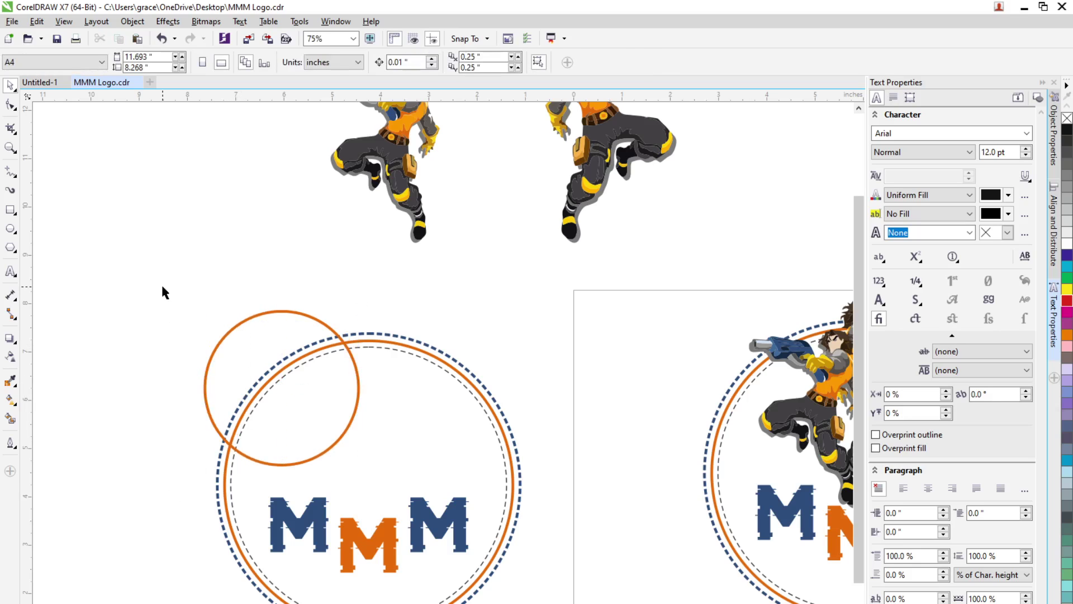
pyautogui.click(315, 447)
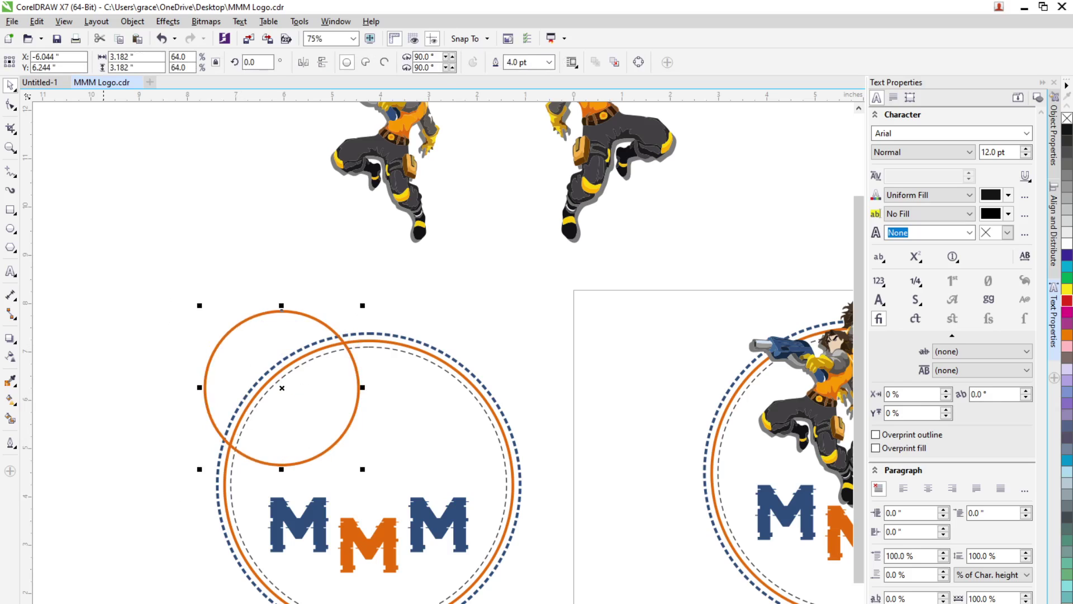
pyautogui.click(1068, 246)
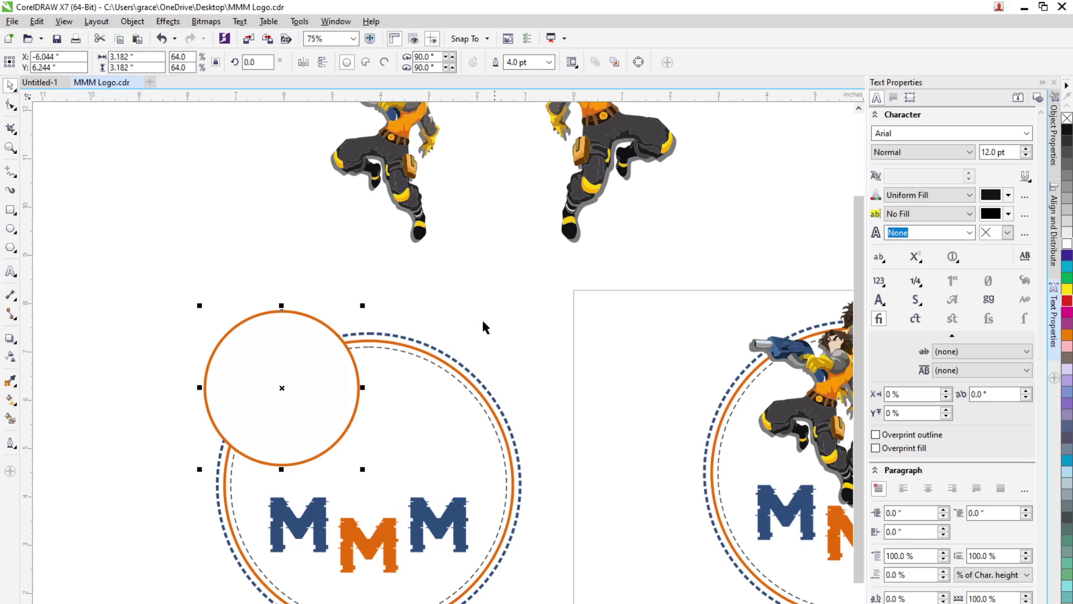
pyautogui.press('Escape')
# Duplicate the circle to the right, enlarge the copy to 79% (3.926"), and select both overlapping circles
pyautogui.scroll(-2, 300, 414)
pyautogui.click(297, 411)
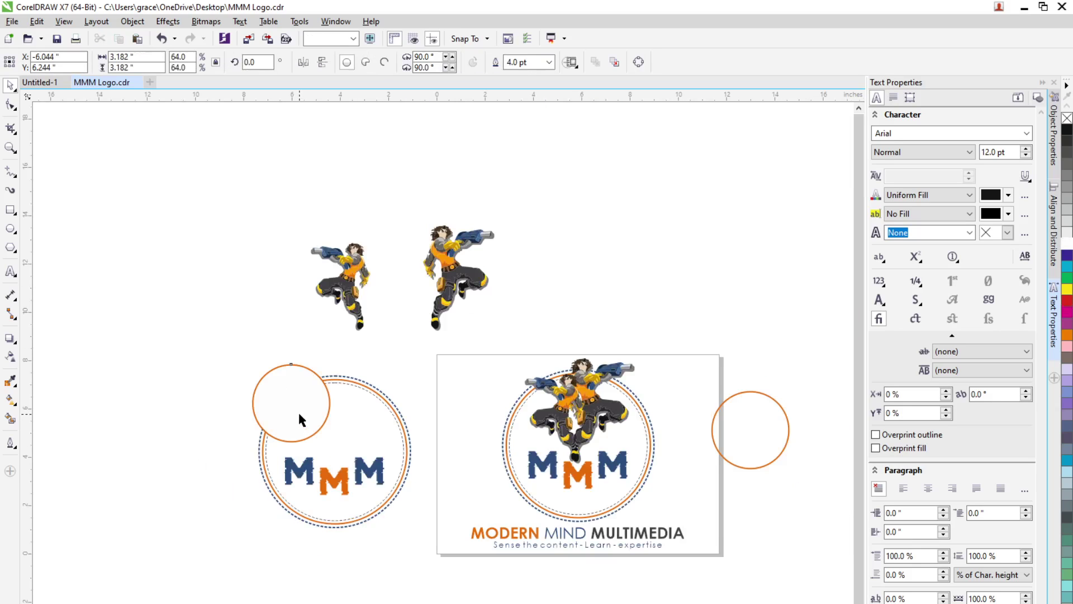
pyautogui.moveTo(292, 404); pyautogui.dragTo(366, 407)
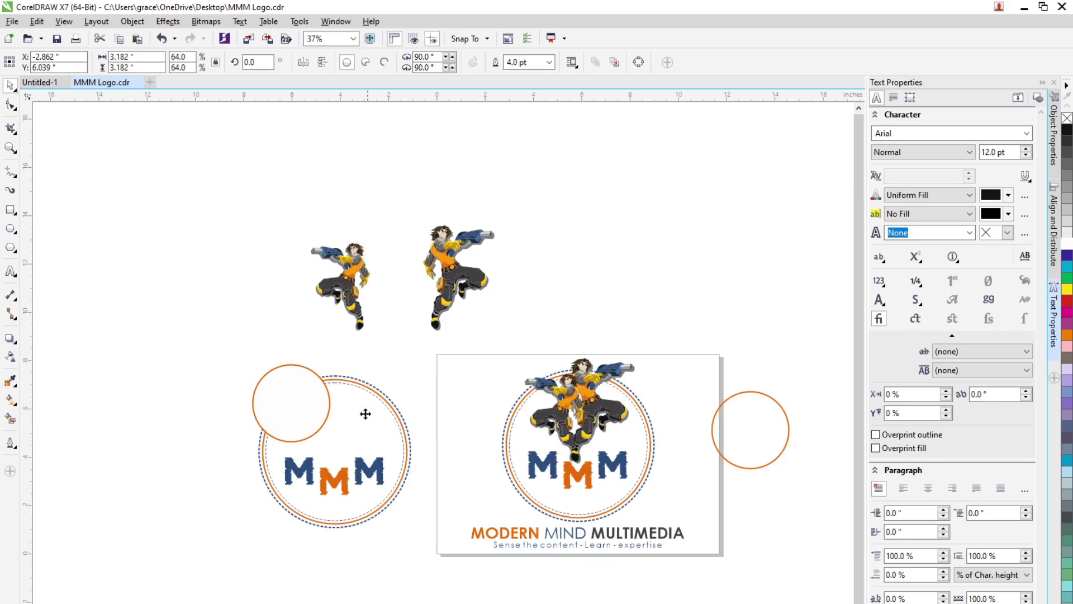
pyautogui.moveTo(412, 366); pyautogui.dragTo(420, 356)
pyautogui.moveTo(371, 412); pyautogui.dragTo(363, 403)
pyautogui.click(284, 435)
pyautogui.moveTo(297, 424); pyautogui.dragTo(346, 435)
pyautogui.click(351, 425)
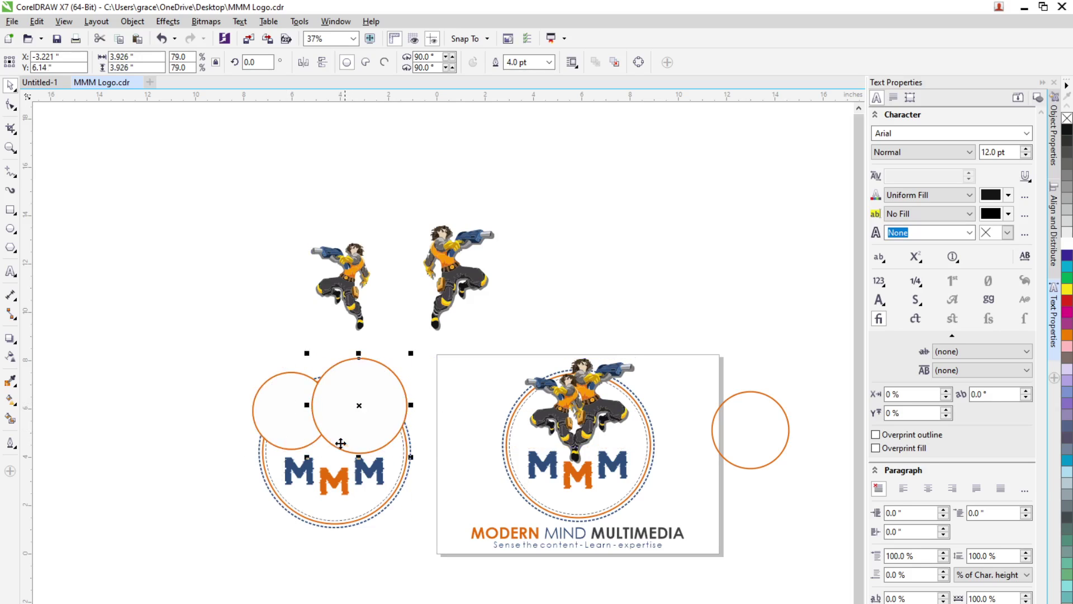
pyautogui.keyDown('shift'); pyautogui.click(309, 437); pyautogui.keyUp('shift')
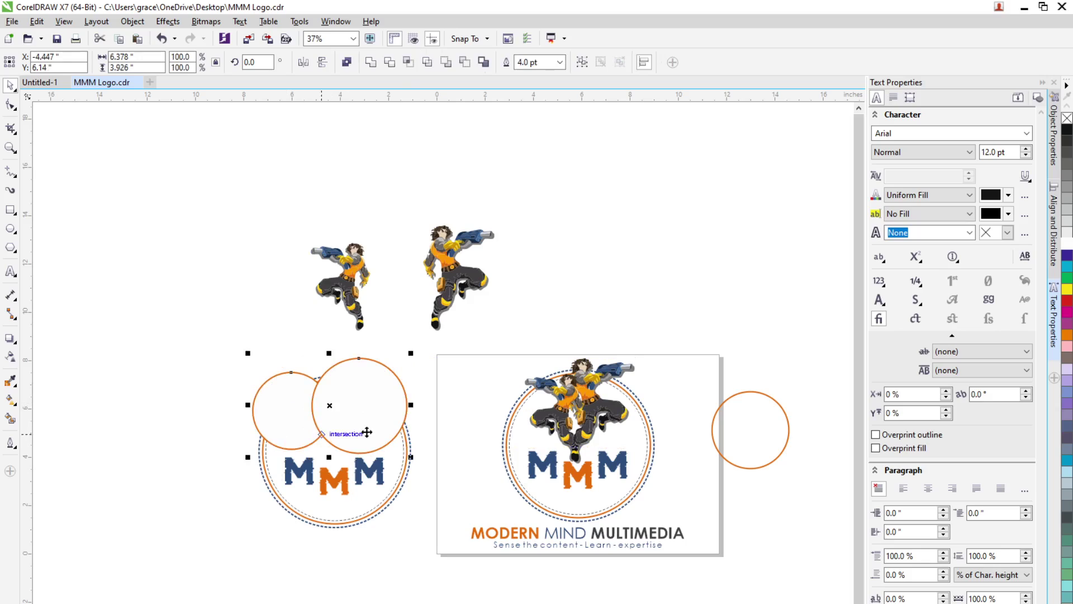
# Weld the two orange circles into one double-circle outline and drop the right character onto it
pyautogui.click(347, 62)
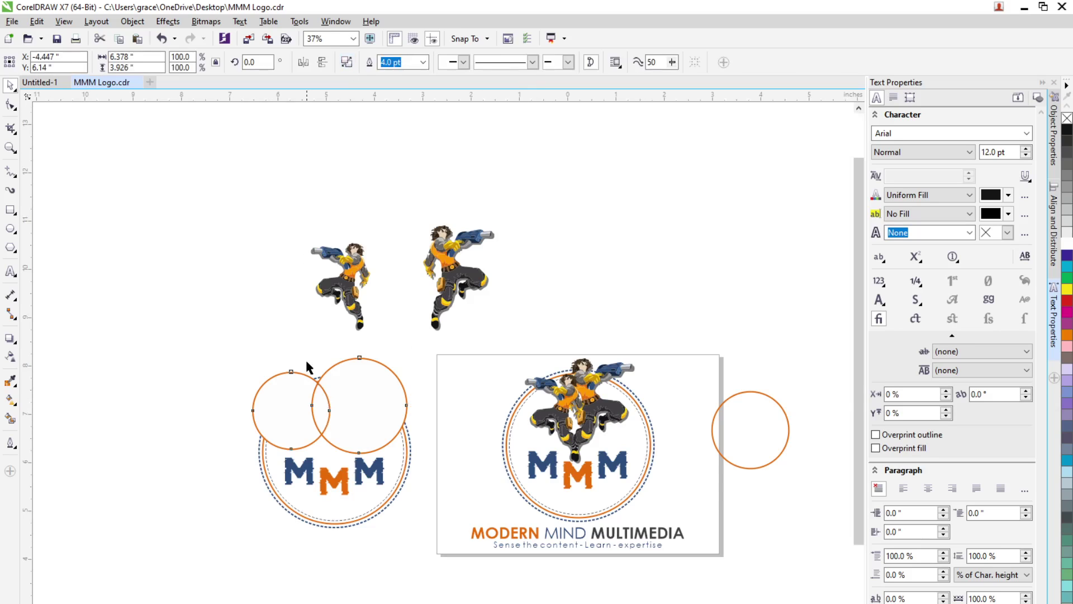
pyautogui.scroll(3, 307, 356)
pyautogui.hotkey('ctrl', 'z')
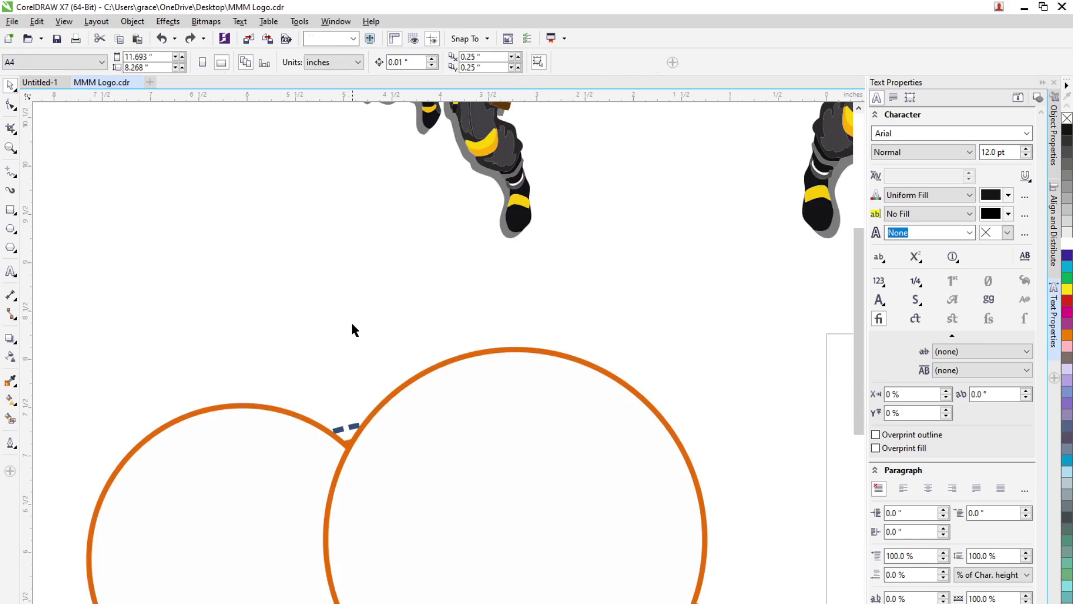
pyautogui.scroll(-1, 351, 324)
pyautogui.click(332, 459)
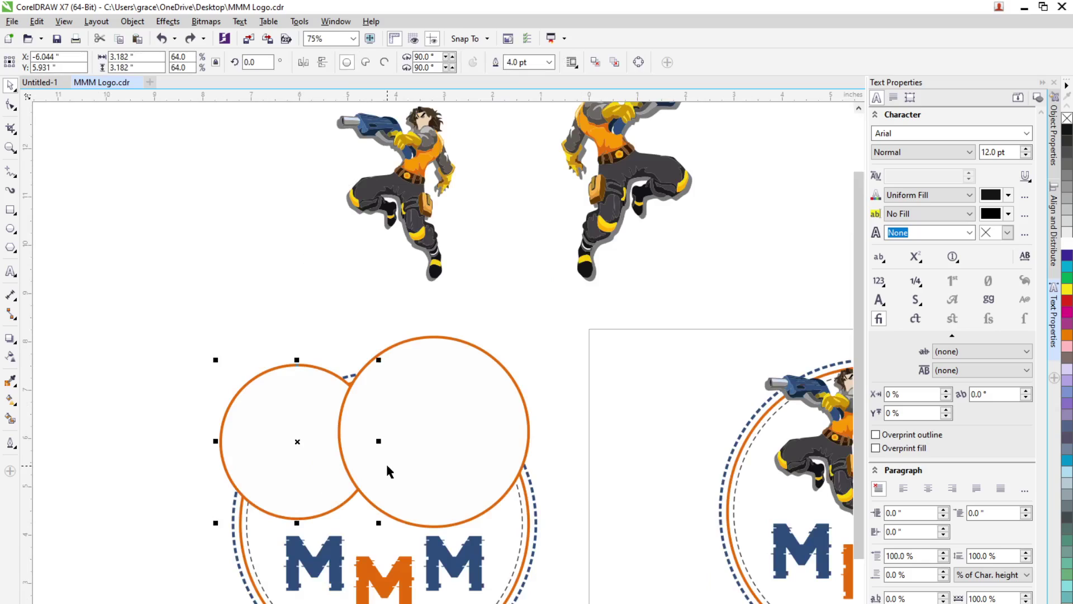
pyautogui.keyDown('shift'); pyautogui.click(386, 461); pyautogui.keyUp('shift')
pyautogui.click(371, 62)
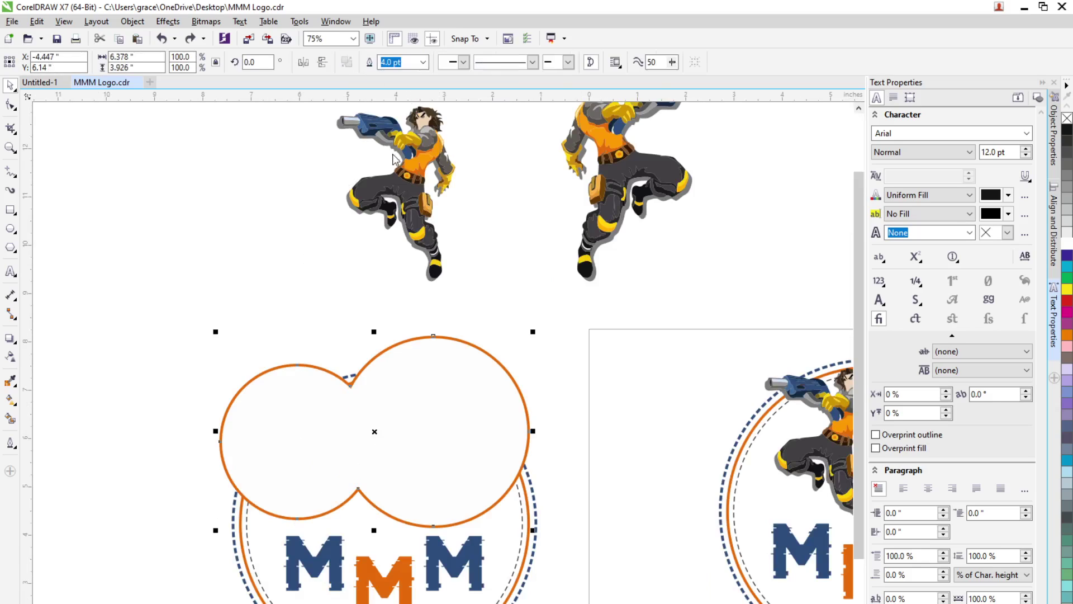
pyautogui.click(558, 370)
pyautogui.scroll(-1, 558, 365)
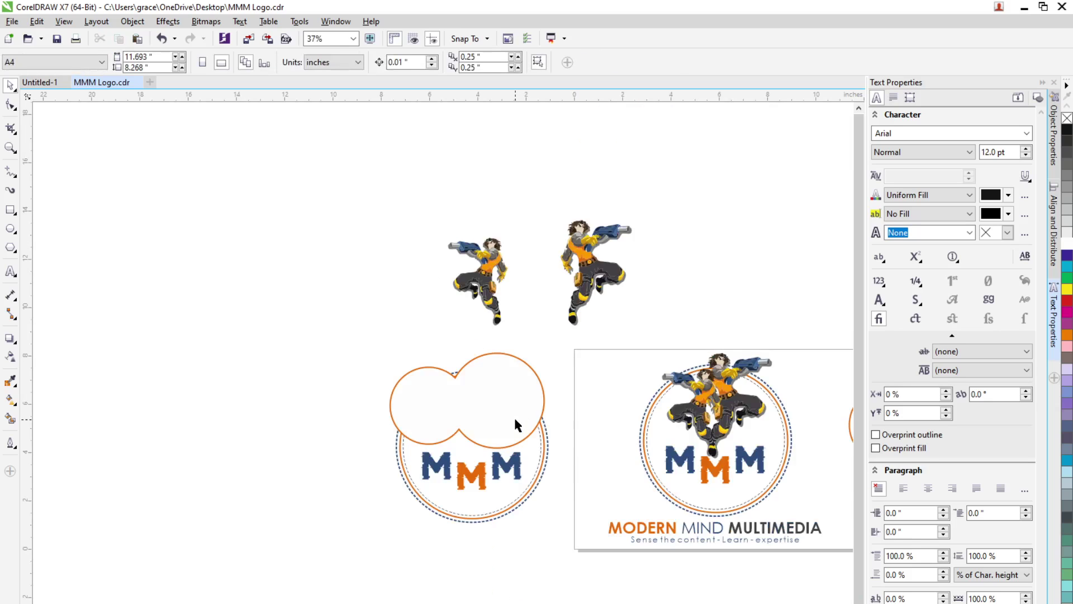
pyautogui.moveTo(604, 267); pyautogui.dragTo(500, 374)
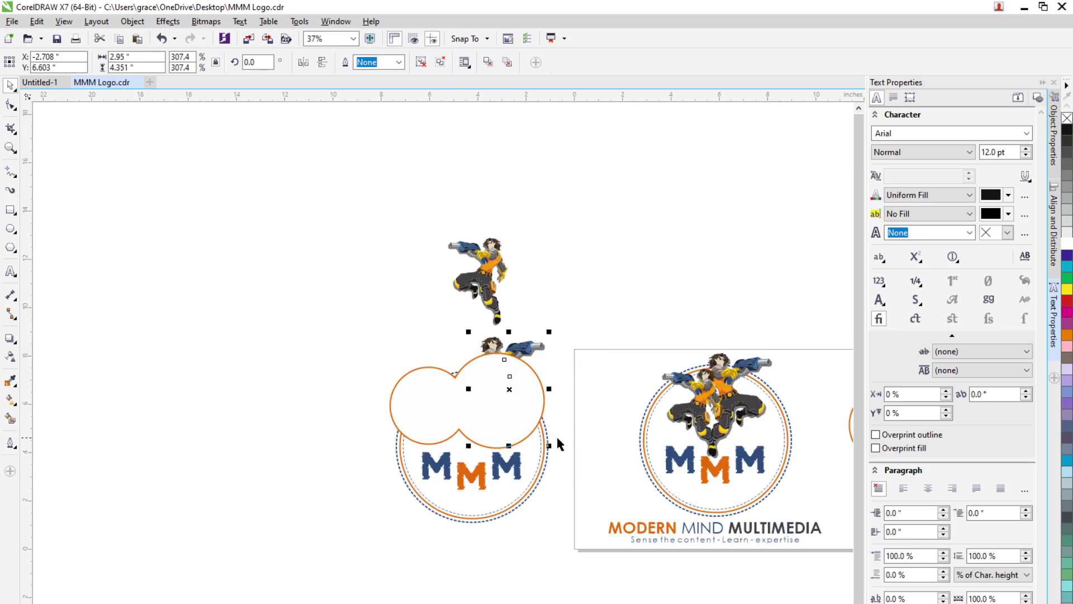
# Bring both selected characters to the front of the page via Order > To Front of Page
pyautogui.keyDown('shift'); pyautogui.click(488, 295); pyautogui.keyUp('shift')
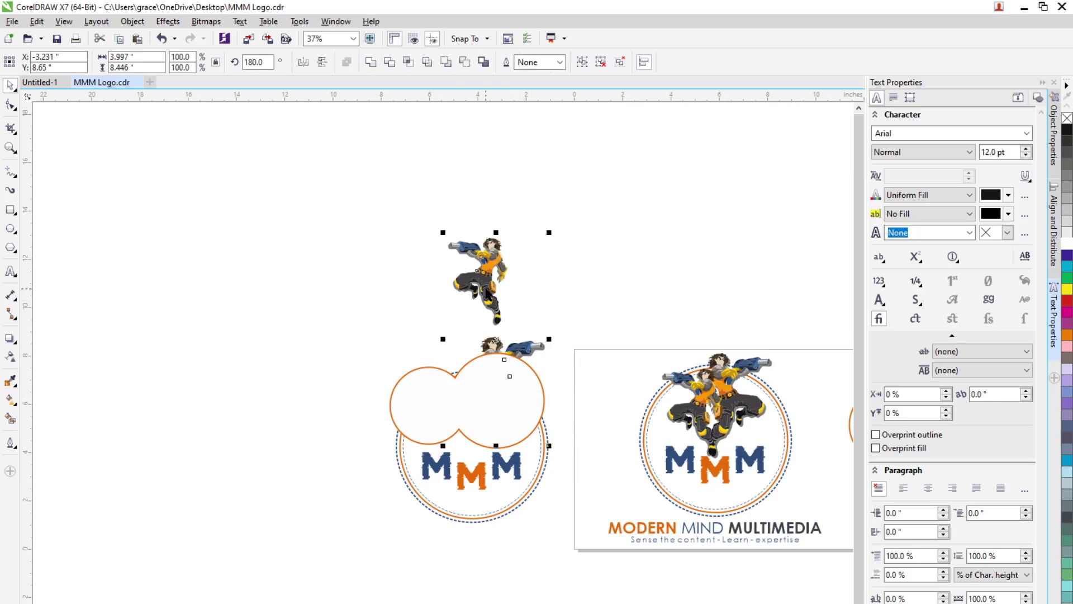
pyautogui.rightClick(522, 347)
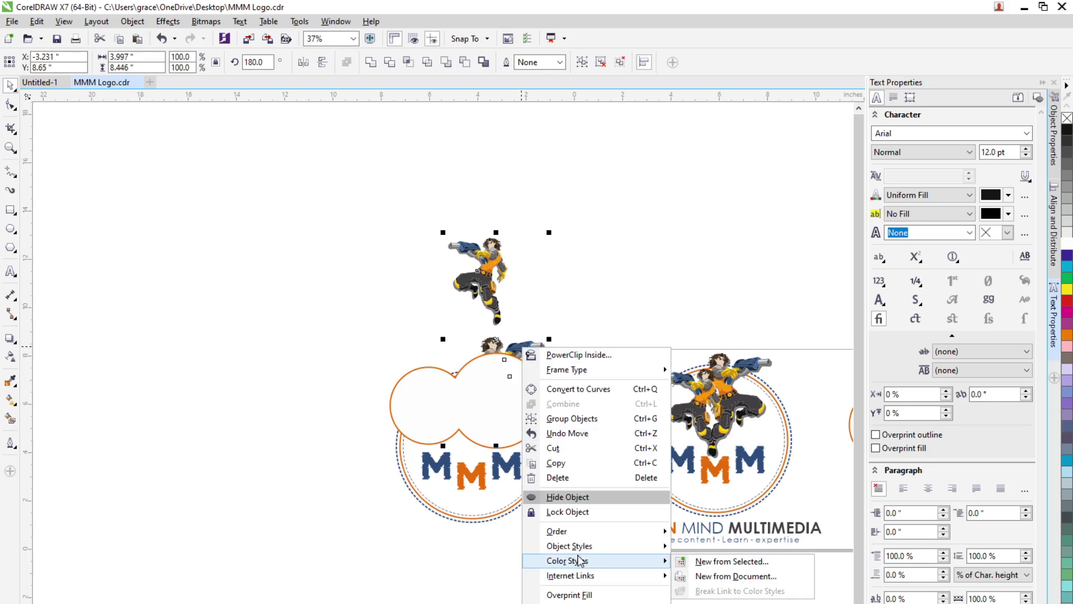
pyautogui.moveTo(585, 534)
pyautogui.click(721, 532)
pyautogui.click(396, 537)
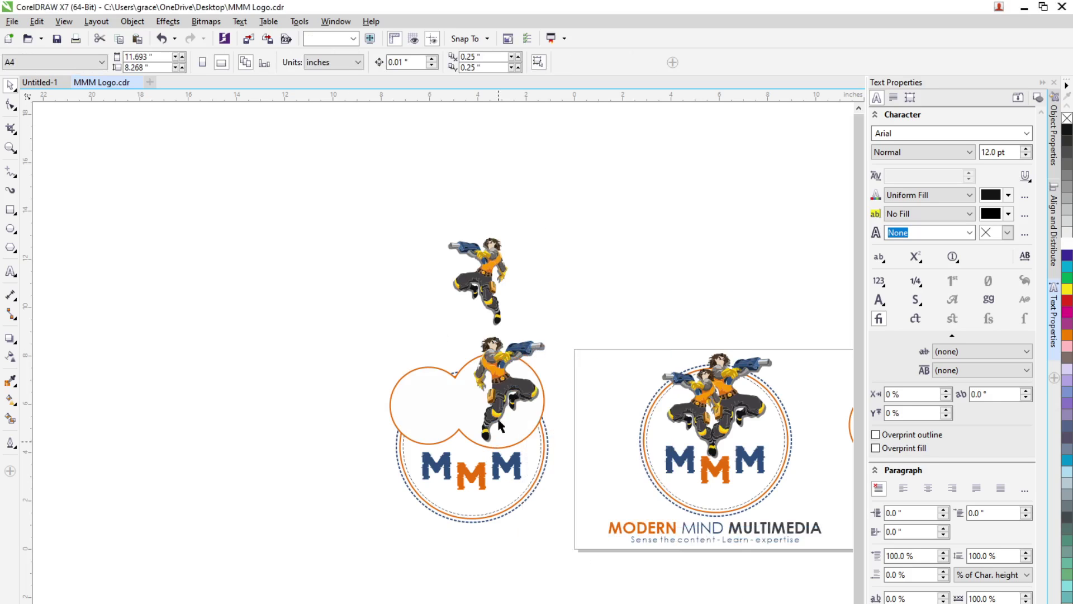
pyautogui.scroll(2, 492, 377)
# Position the characters side by side, one over each lobe of the welded circles
pyautogui.click(507, 374)
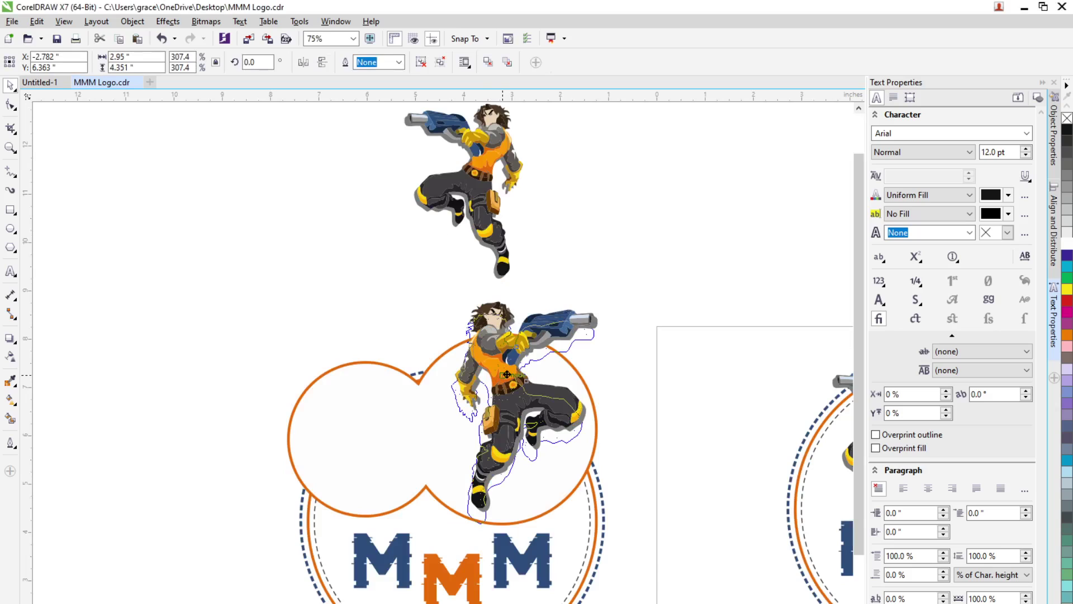
pyautogui.moveTo(507, 374); pyautogui.dragTo(506, 381)
pyautogui.moveTo(475, 239); pyautogui.dragTo(378, 452)
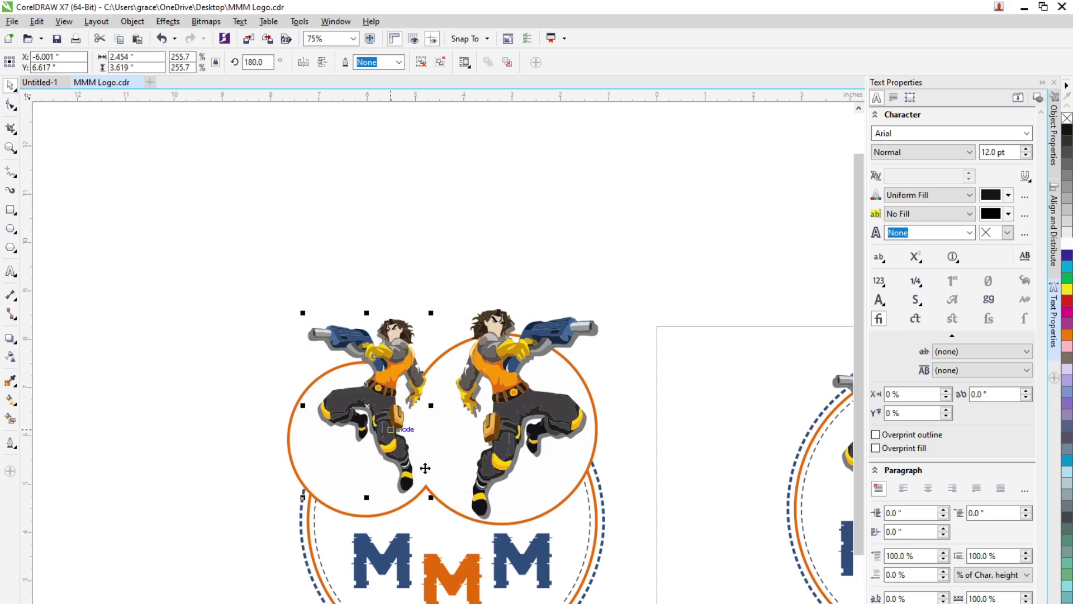
pyautogui.moveTo(520, 414); pyautogui.dragTo(468, 403)
pyautogui.click(232, 574)
pyautogui.scroll(1, 422, 388)
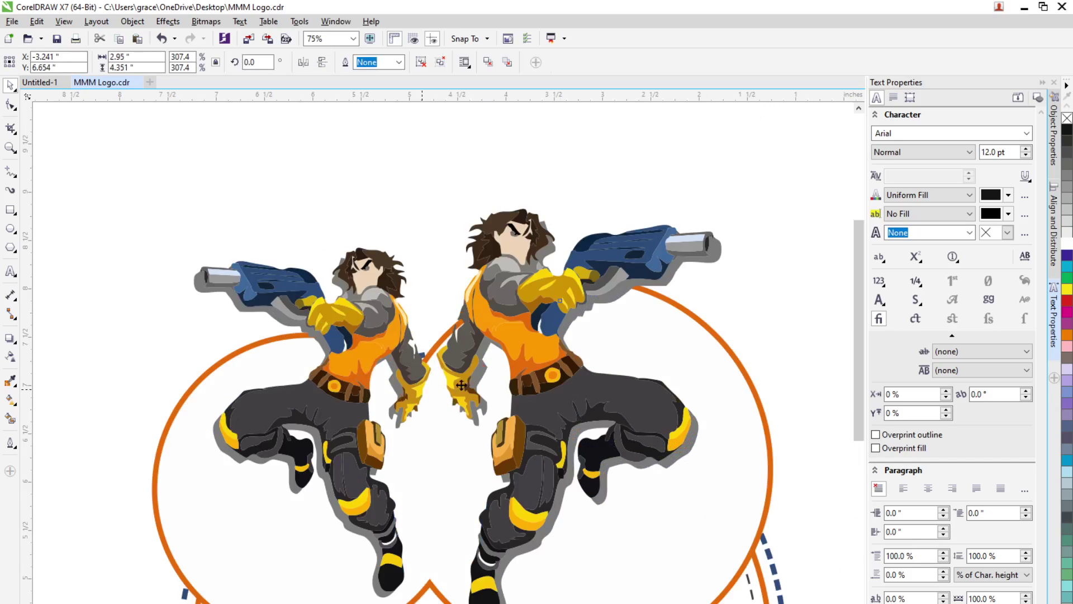
pyautogui.moveTo(510, 334); pyautogui.dragTo(484, 325)
pyautogui.click(125, 393)
pyautogui.scroll(-5, 256, 382)
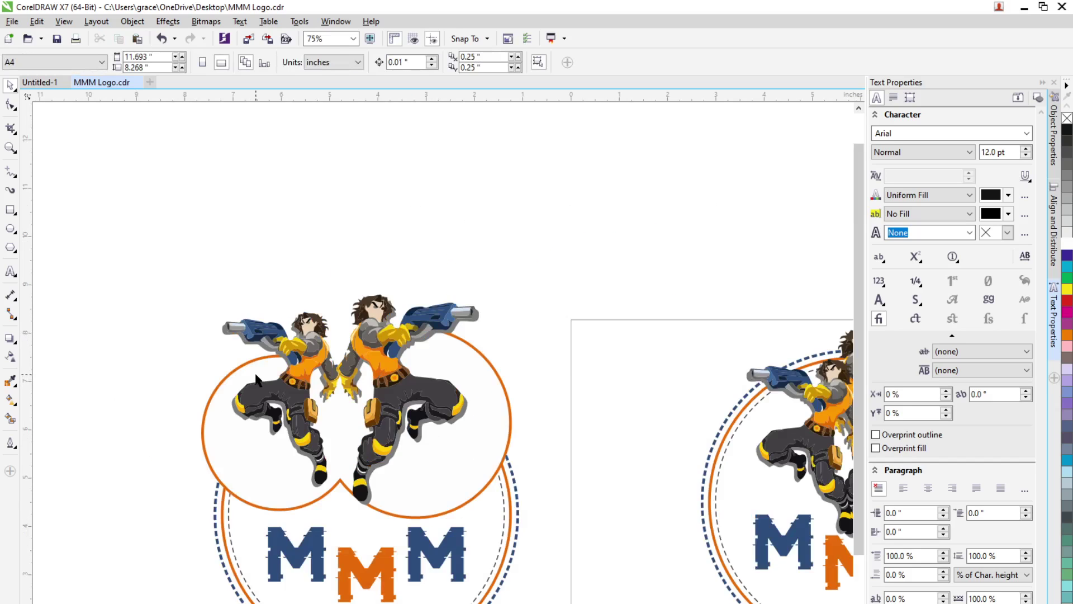
# Give the welded double-circle outline a dashed line style from the Outline Style list
pyautogui.click(368, 446)
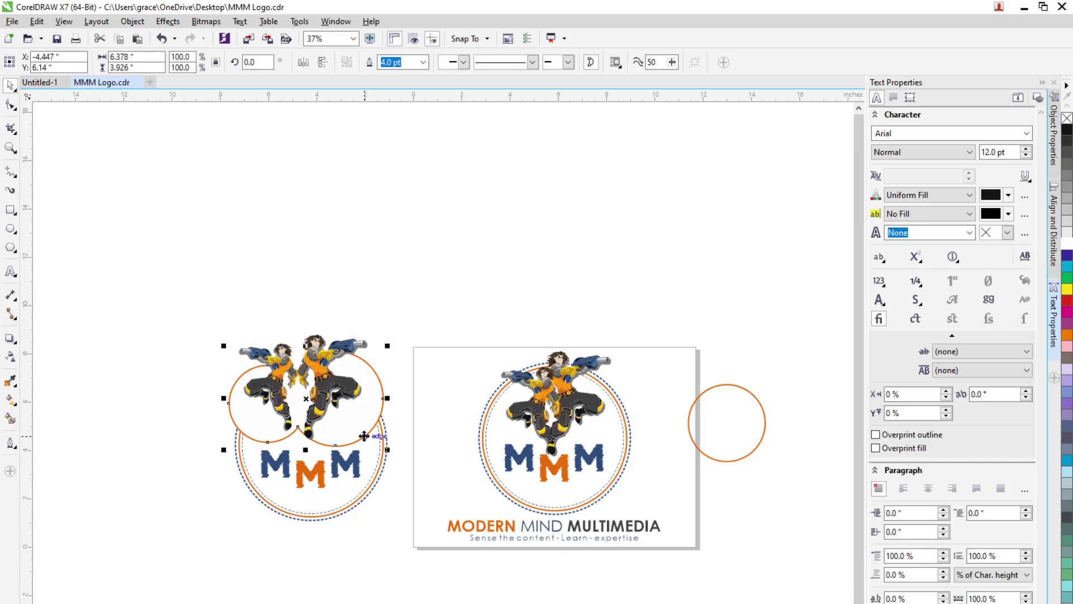
pyautogui.click(265, 446)
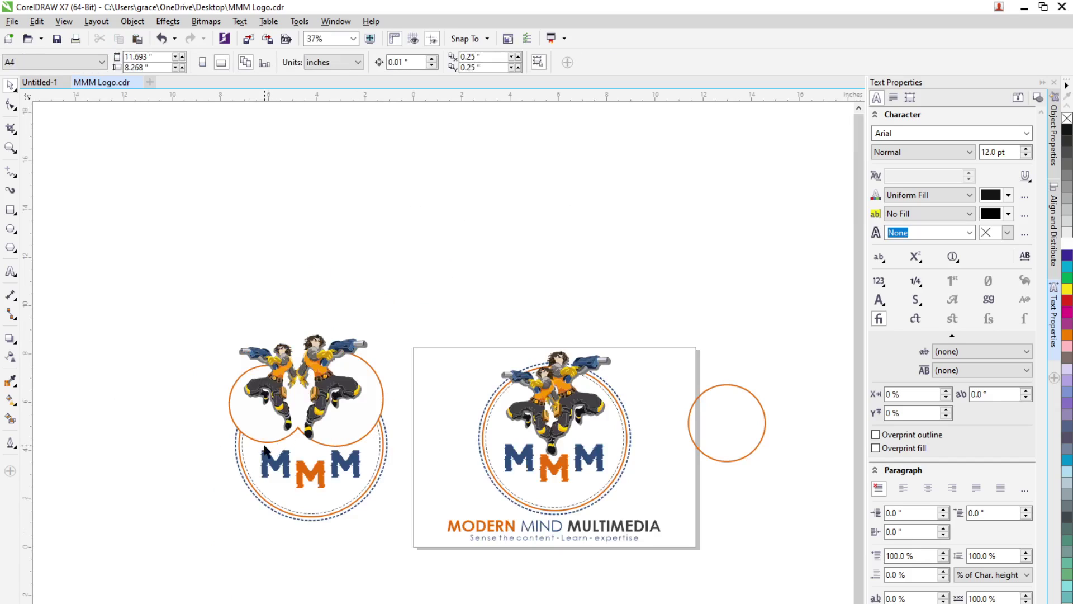
pyautogui.click(230, 415)
pyautogui.click(364, 433)
pyautogui.click(383, 414)
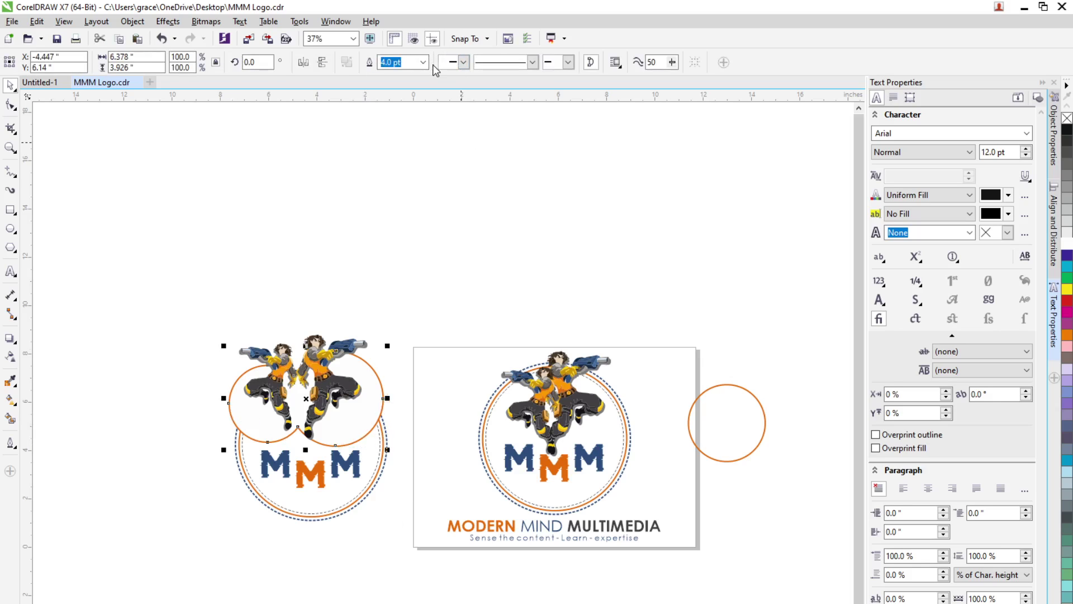
pyautogui.click(533, 62)
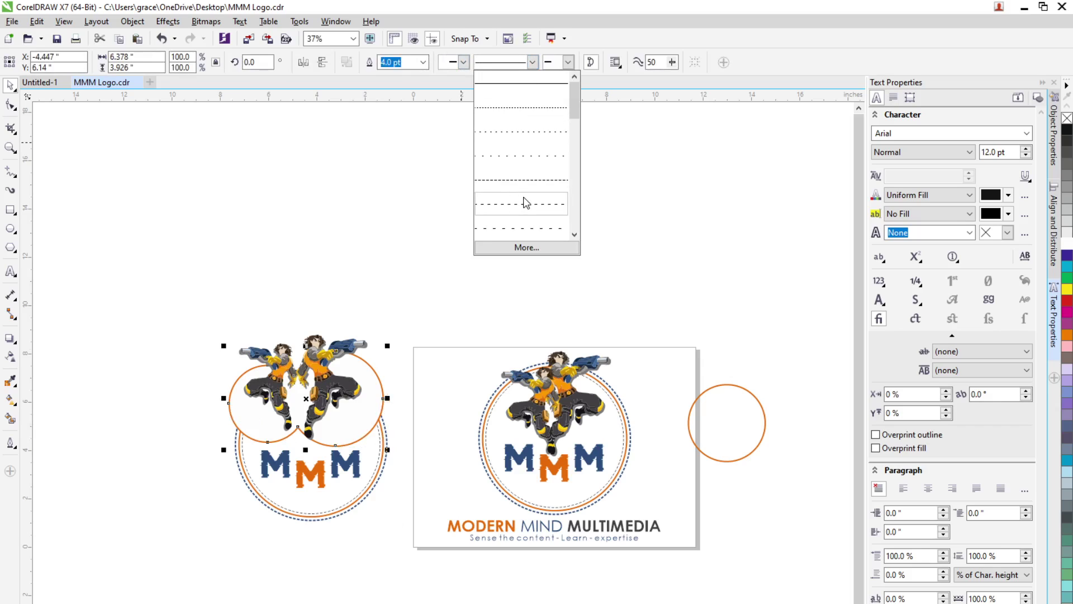
pyautogui.moveTo(576, 109); pyautogui.dragTo(576, 146)
pyautogui.scroll(3, 506, 132)
pyautogui.click(506, 108)
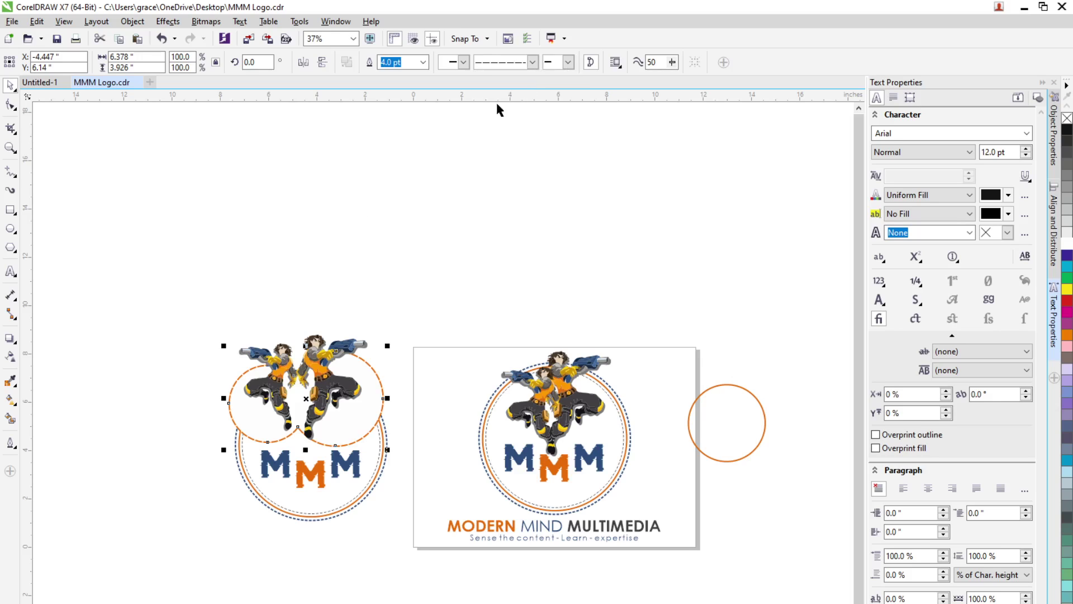
pyautogui.scroll(5, 253, 408)
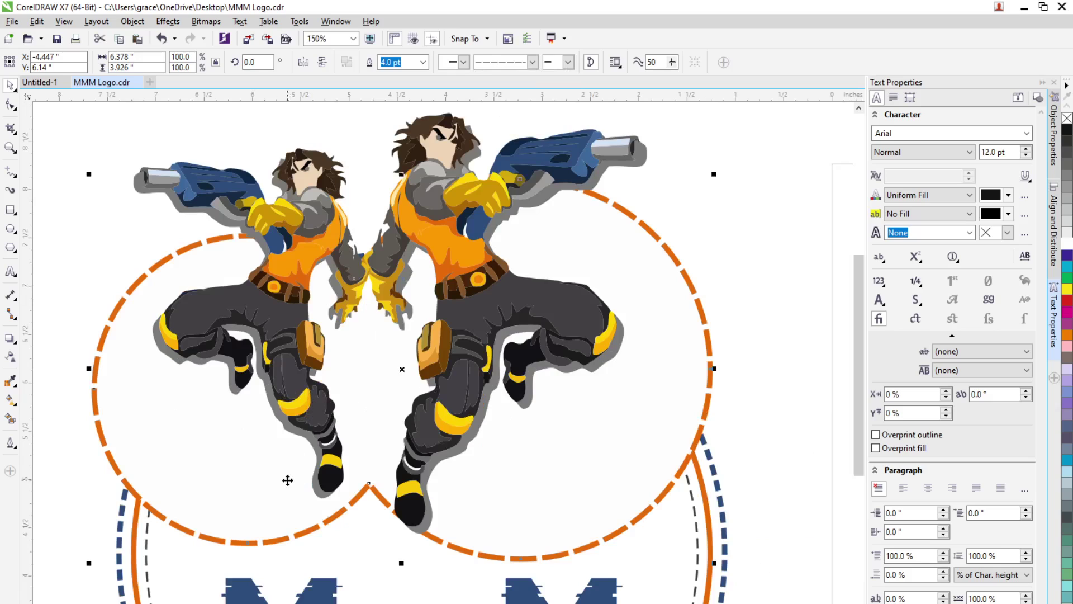
pyautogui.scroll(-5, 287, 481)
pyautogui.click(169, 517)
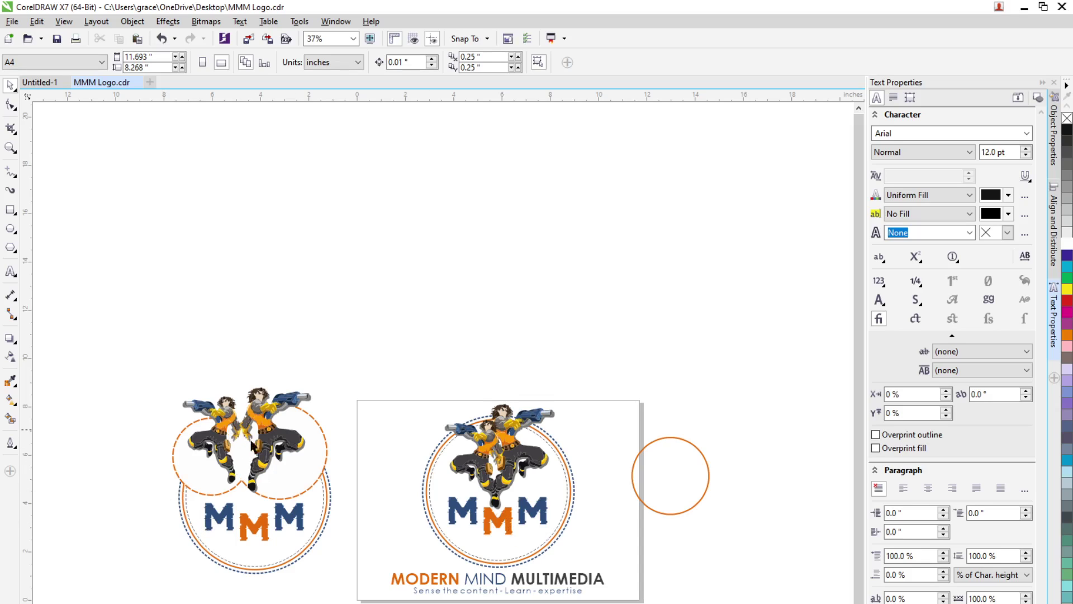
# Delete the stray orange circle beside the page
pyautogui.click(682, 511)
pyautogui.press('Delete')
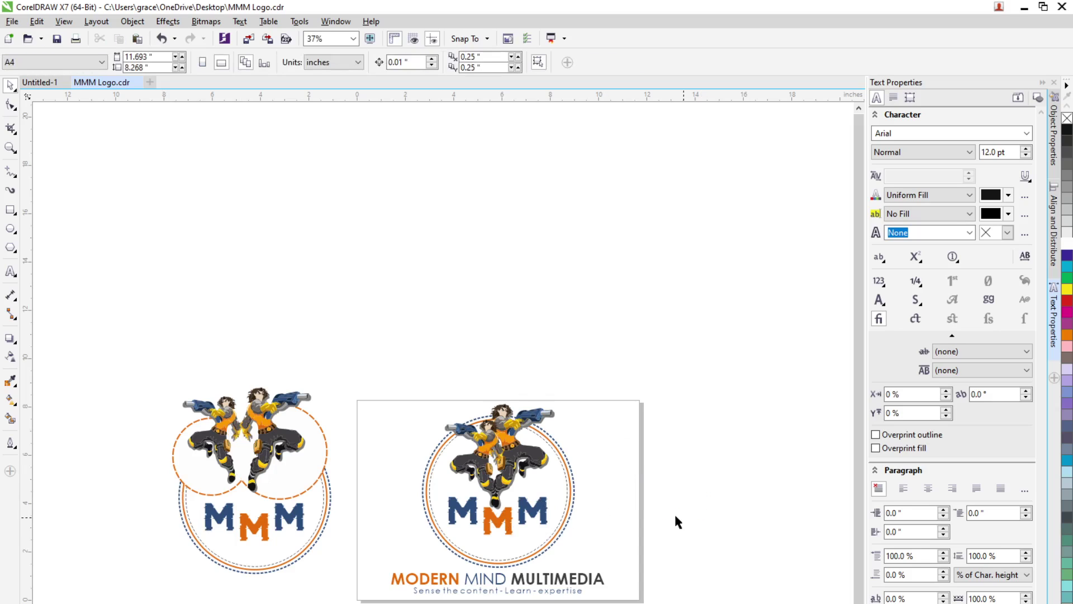
pyautogui.scroll(1, 199, 454)
# Trial-scale the welded circle group to about 72% and move it, then undo to keep the original size
pyautogui.click(199, 455)
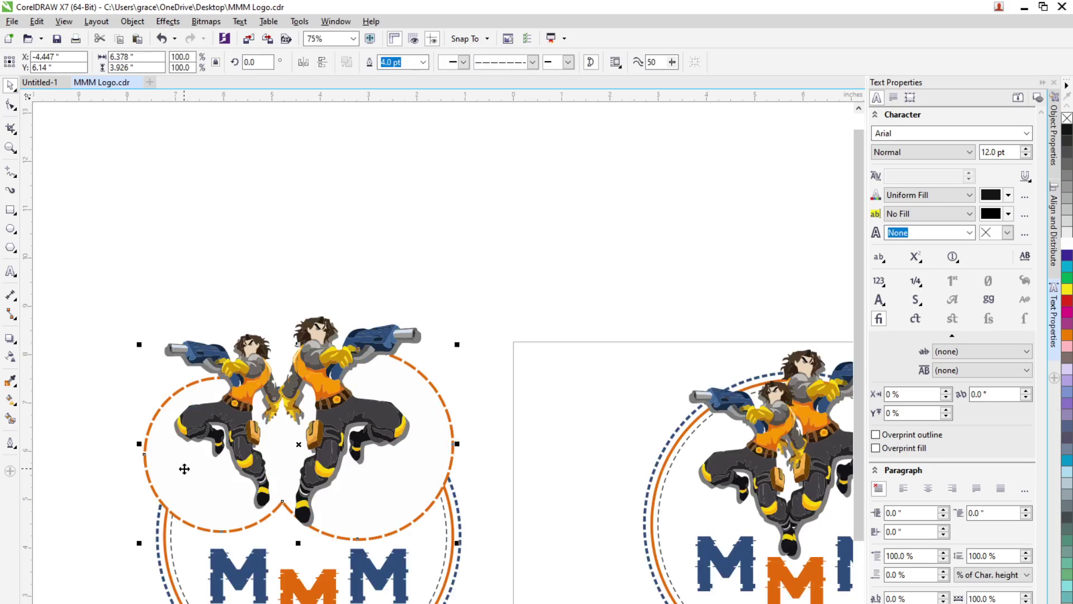
pyautogui.moveTo(458, 543); pyautogui.dragTo(434, 522)
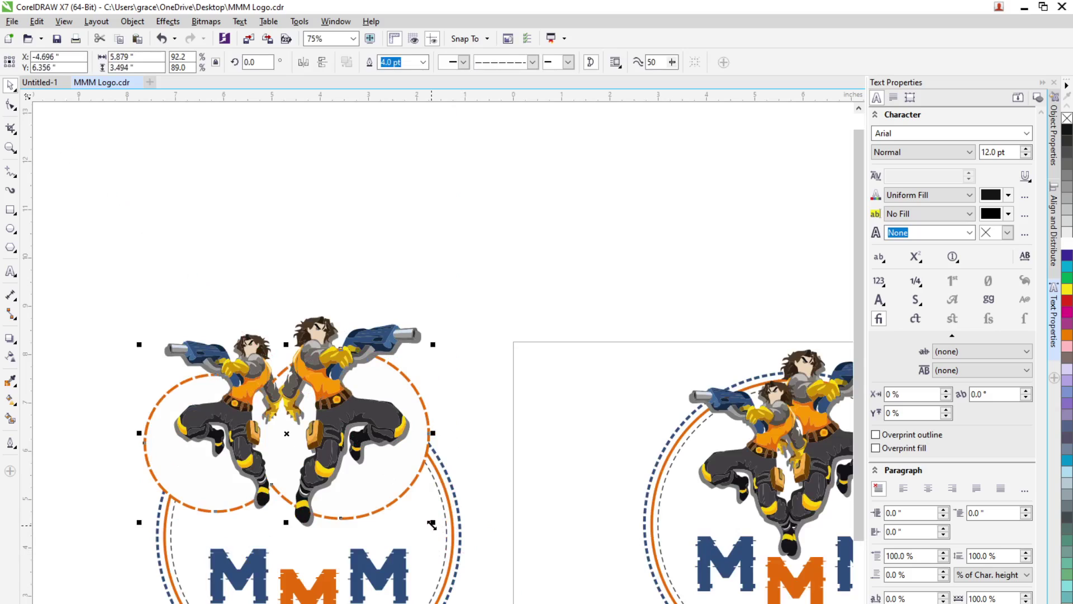
pyautogui.hotkey('ctrl', 'z')
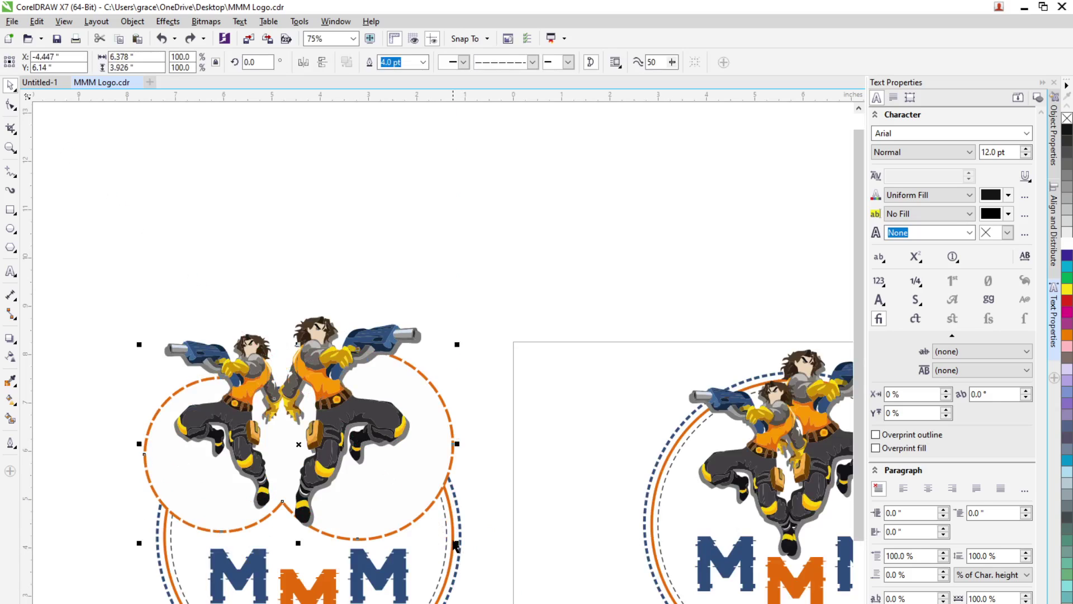
pyautogui.keyDown('shift'); pyautogui.click(456, 546); pyautogui.keyUp('shift')
pyautogui.click(434, 513)
pyautogui.click(427, 491)
pyautogui.moveTo(457, 545); pyautogui.dragTo(415, 519)
pyautogui.moveTo(295, 449); pyautogui.dragTo(406, 483)
pyautogui.hotkey('ctrl', 'z')
pyautogui.hotkey('ctrl', 'z')
pyautogui.scroll(-2, 750, 464)
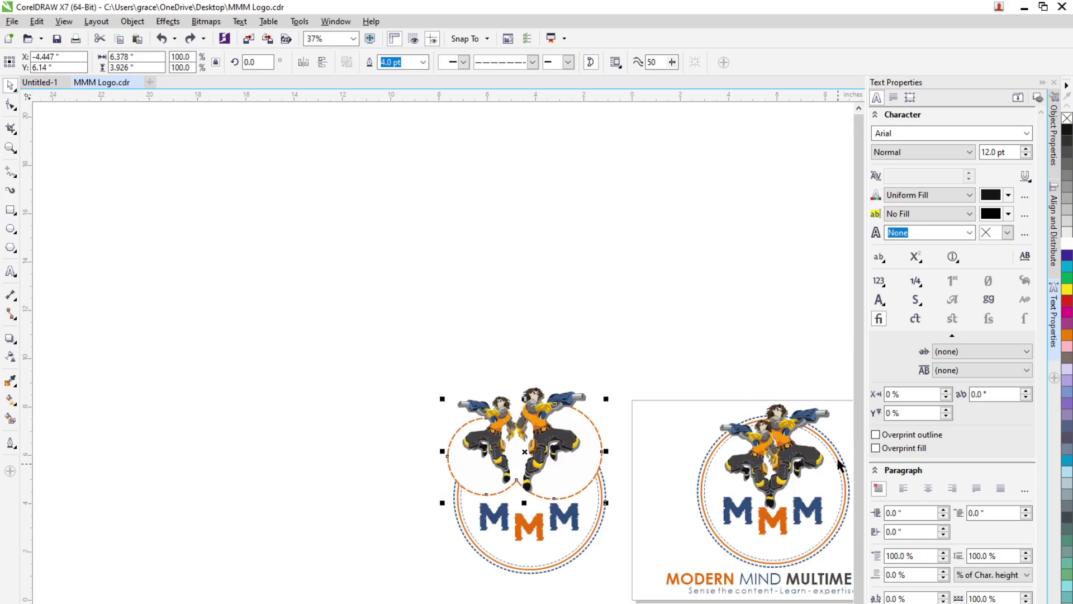
pyautogui.scroll(2, 837, 456)
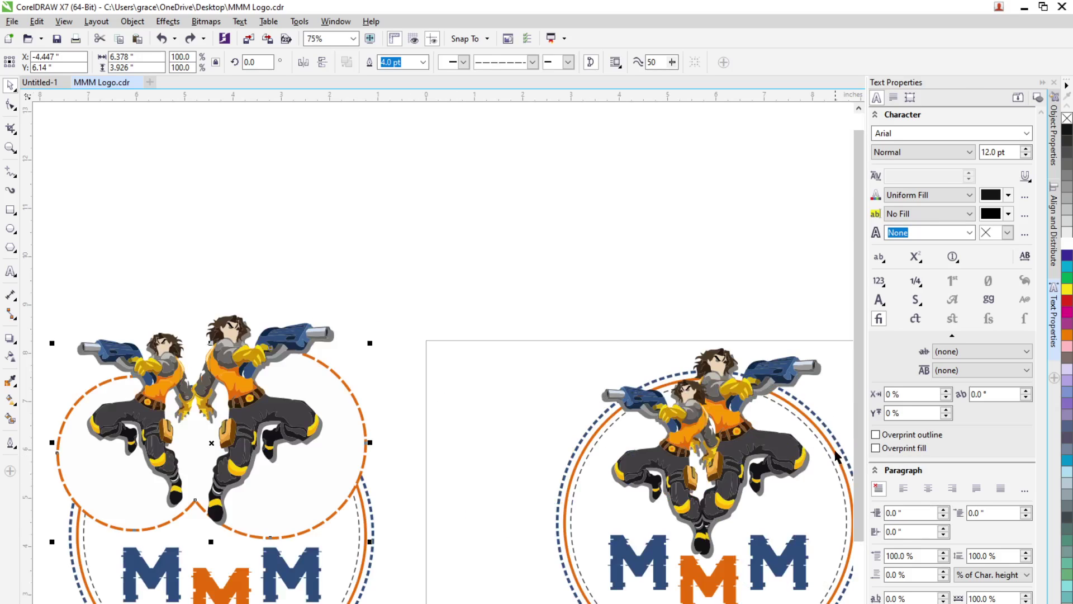
pyautogui.click(314, 539)
pyautogui.scroll(-2, 226, 479)
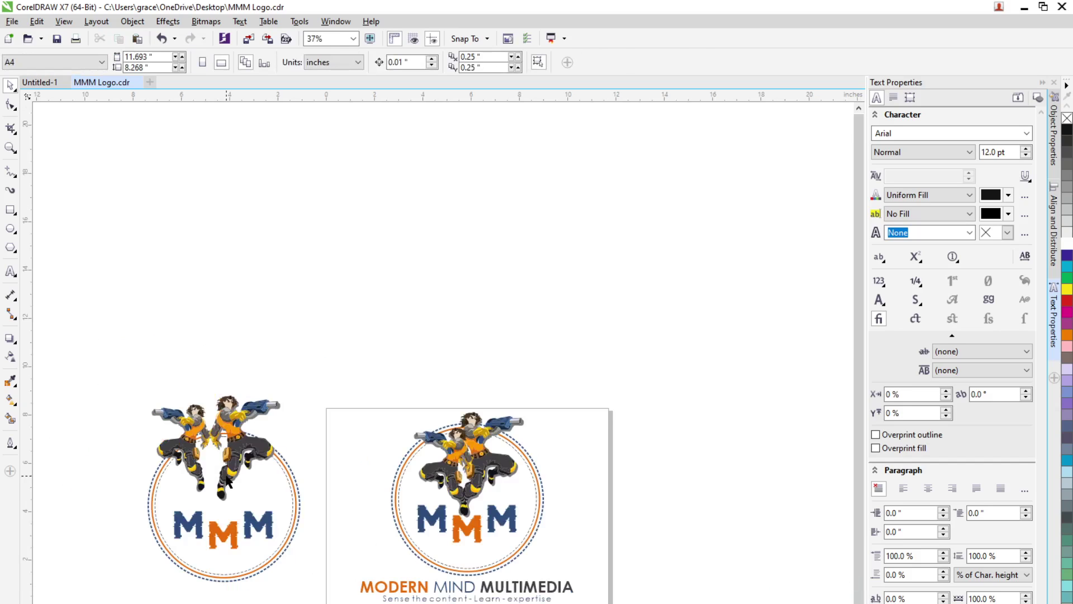
# Delete the working logo copy beside the page and save the drawing
pyautogui.moveTo(109, 300); pyautogui.dragTo(313, 590)
pyautogui.press('Delete')
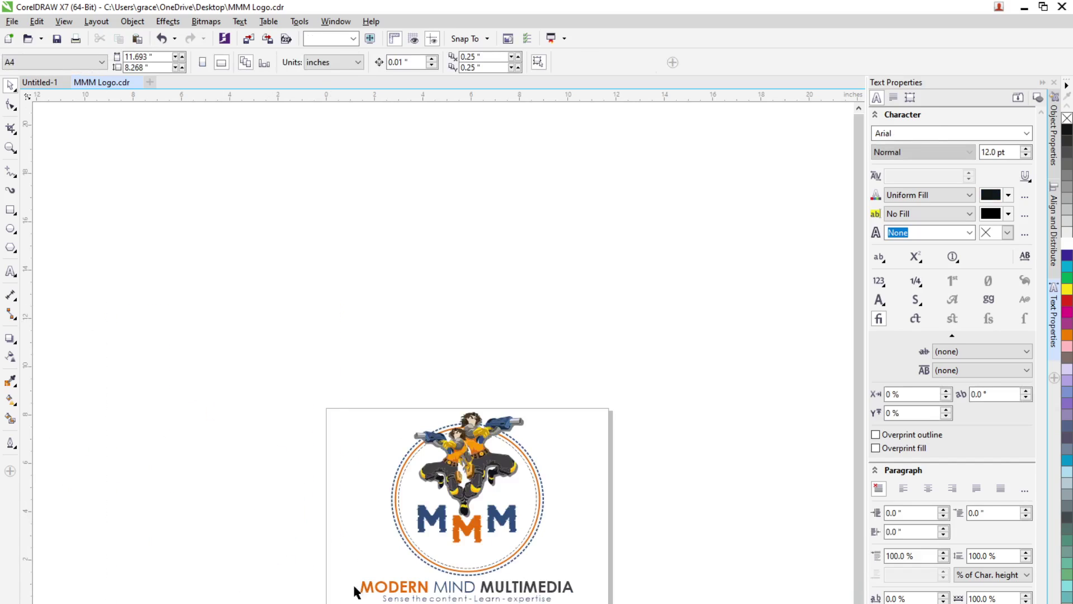
pyautogui.scroll(2, 492, 518)
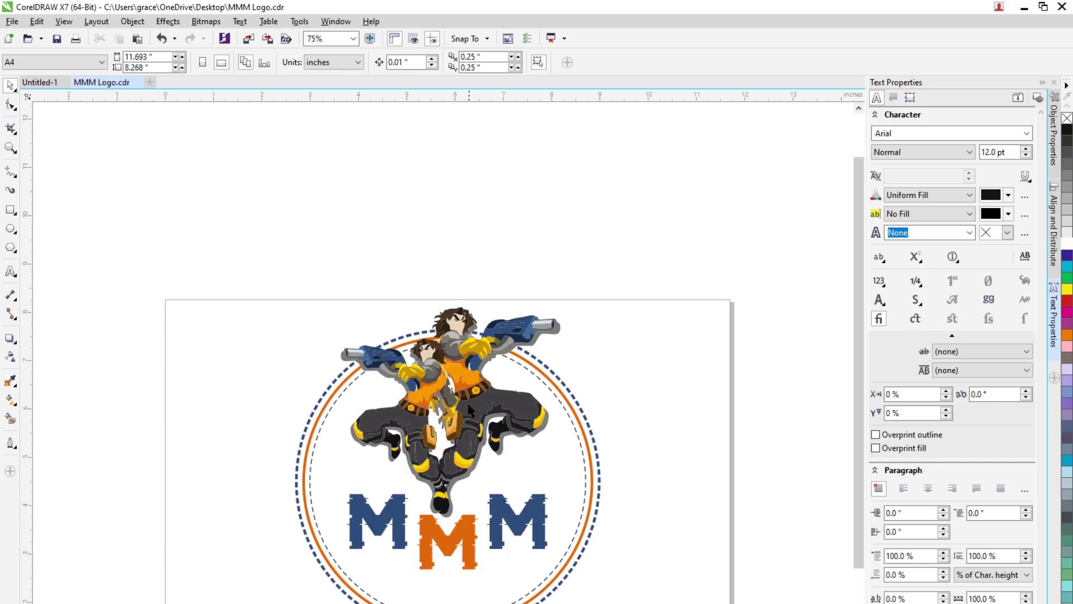
pyautogui.moveTo(201, 259); pyautogui.dragTo(610, 579)
pyautogui.click(643, 529)
pyautogui.hotkey('ctrl', 's')
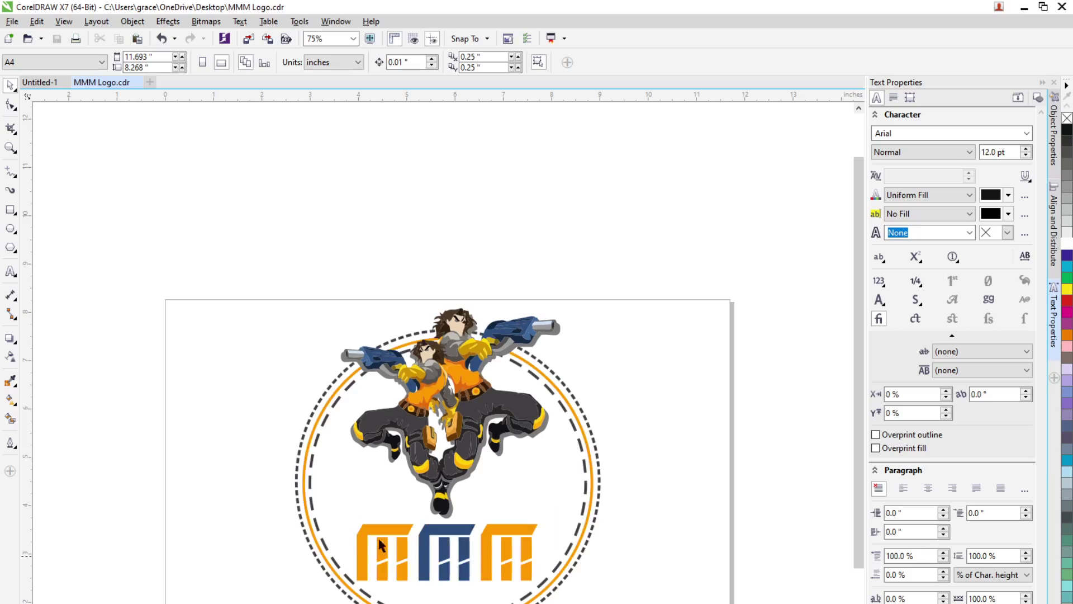
# Delete the leftover inner dashed, dashed and orange circles one by one
pyautogui.click(323, 540)
pyautogui.press('Delete')
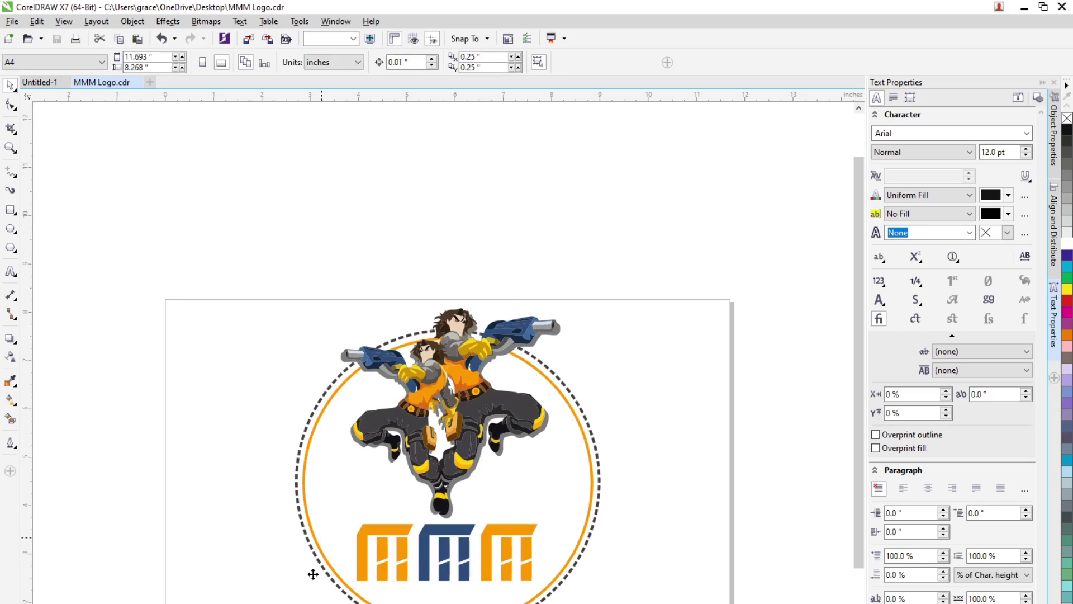
pyautogui.click(323, 574)
pyautogui.press('Delete')
pyautogui.click(332, 568)
pyautogui.press('Delete')
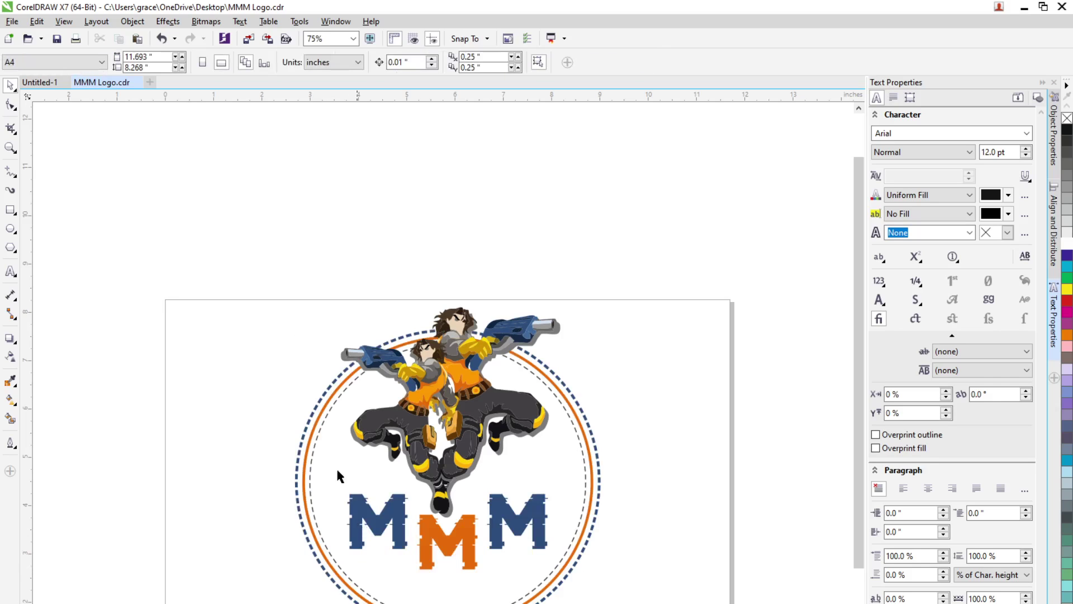
pyautogui.scroll(-1, 285, 372)
# Drop a copy of the whole MMM logo beside the page, right of the original
pyautogui.moveTo(255, 317); pyautogui.dragTo(481, 512)
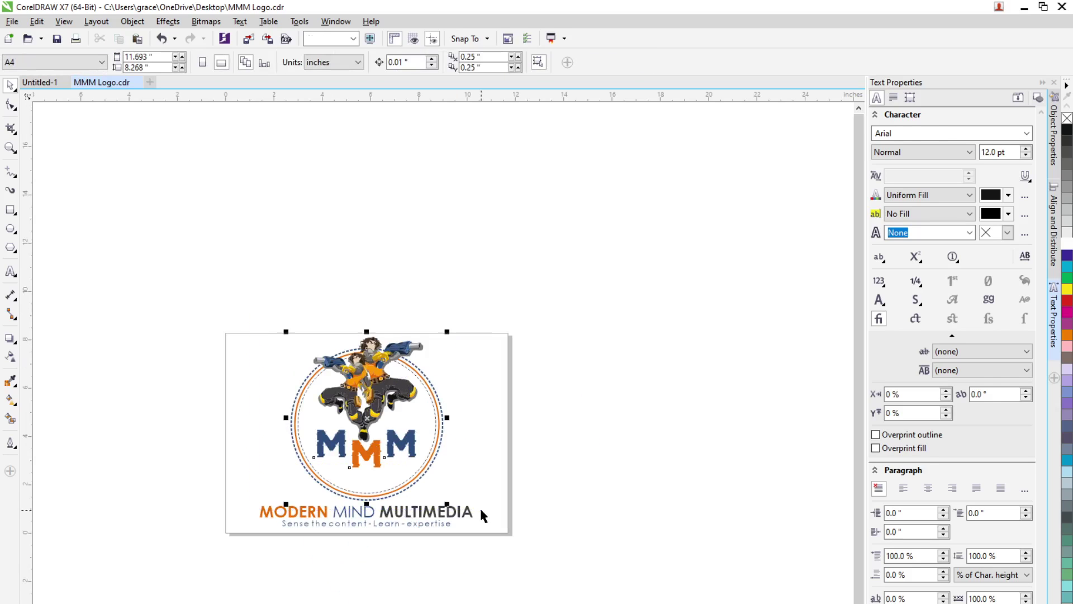
pyautogui.moveTo(371, 420); pyautogui.dragTo(604, 436)
pyautogui.click(662, 587)
pyautogui.hotkey('ctrl', 'z')
pyautogui.moveTo(267, 294); pyautogui.dragTo(507, 513)
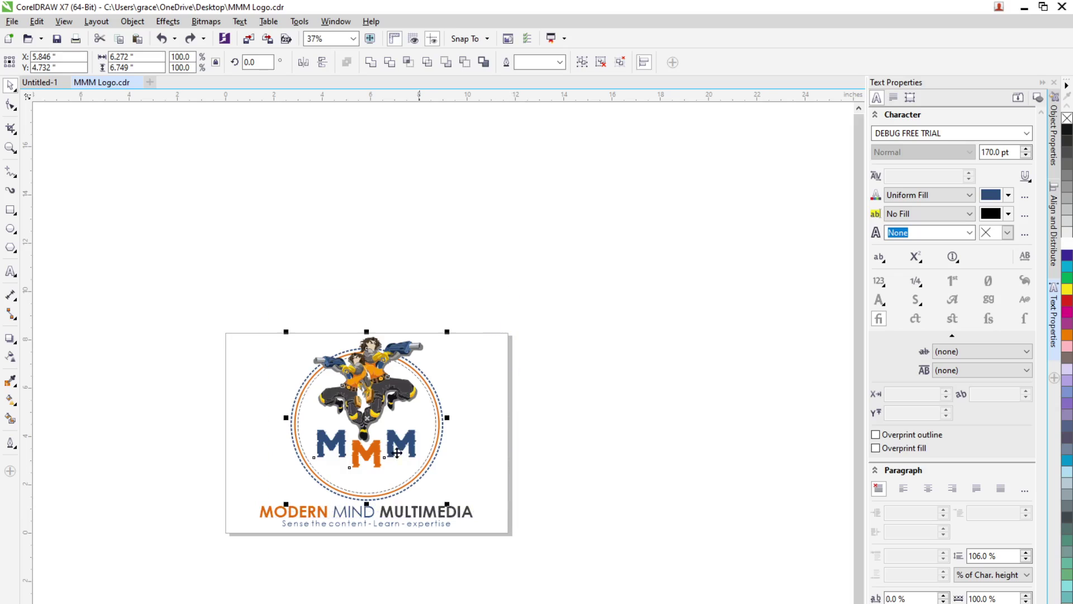
pyautogui.moveTo(380, 426); pyautogui.dragTo(603, 448)
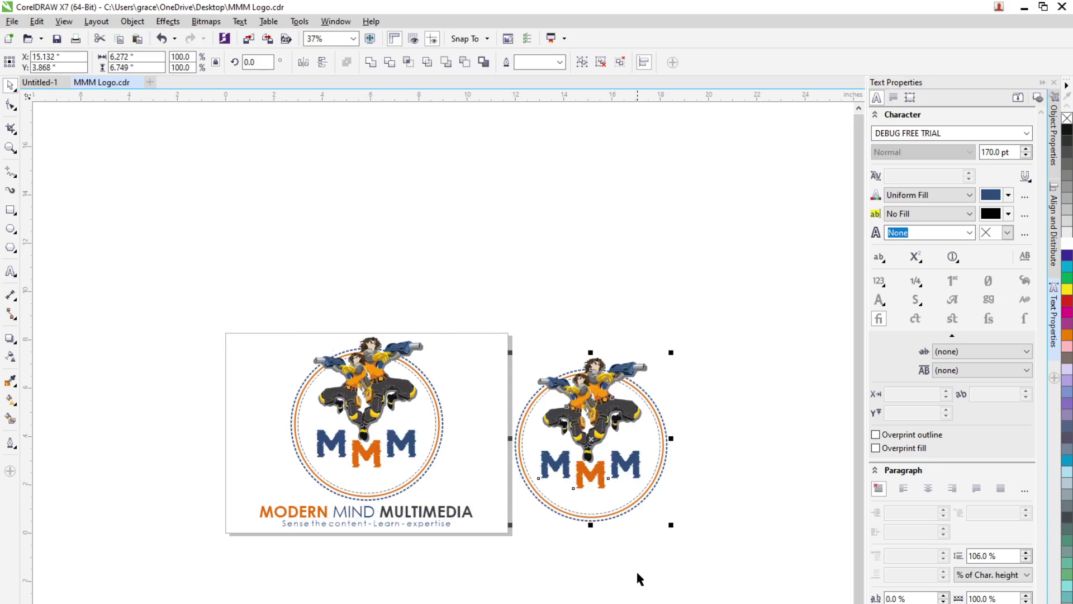
# Delete the characters and MMM lettering from the copy and group its two circles
pyautogui.click(598, 428)
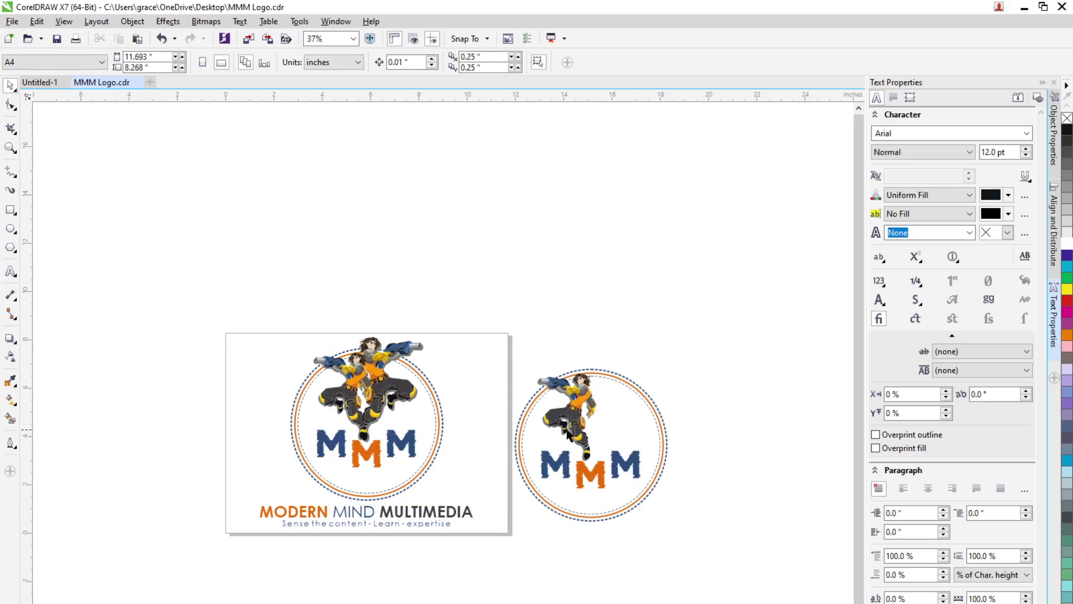
pyautogui.press('Delete')
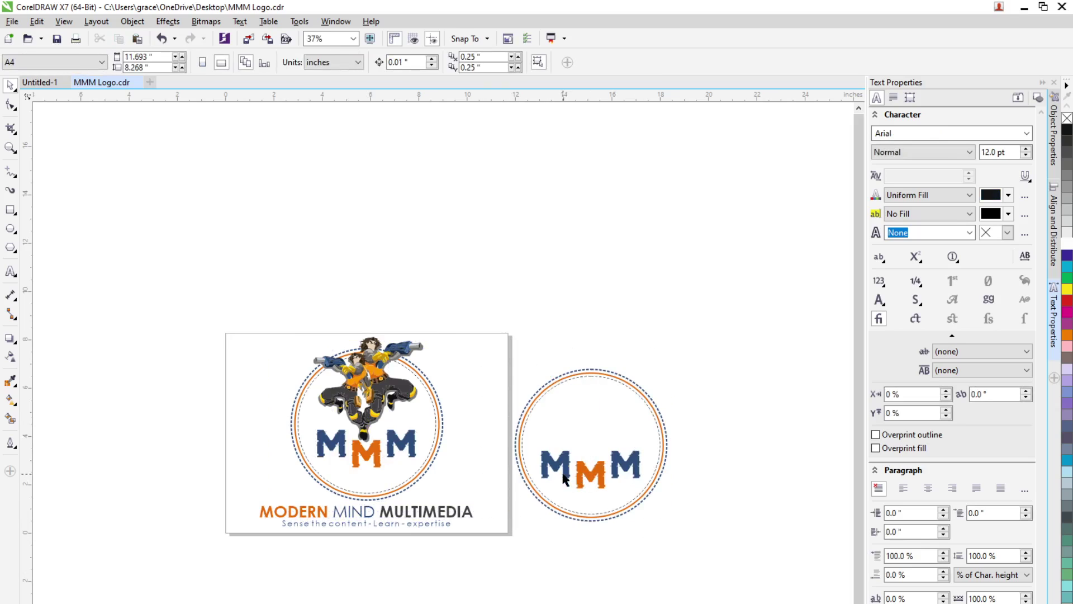
pyautogui.click(562, 474)
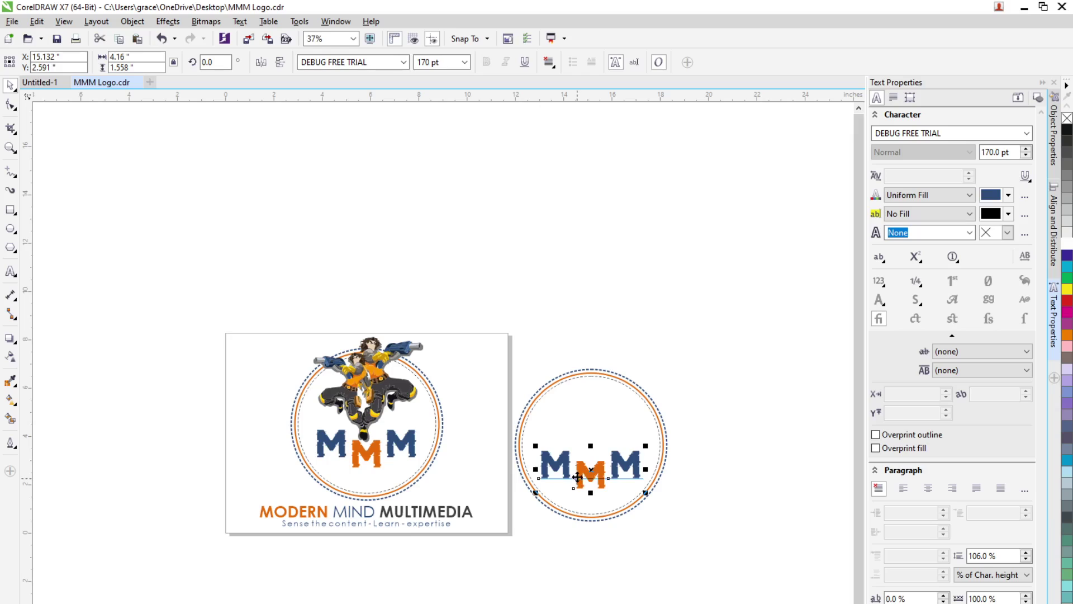
pyautogui.press('Delete')
pyautogui.moveTo(511, 341); pyautogui.dragTo(716, 565)
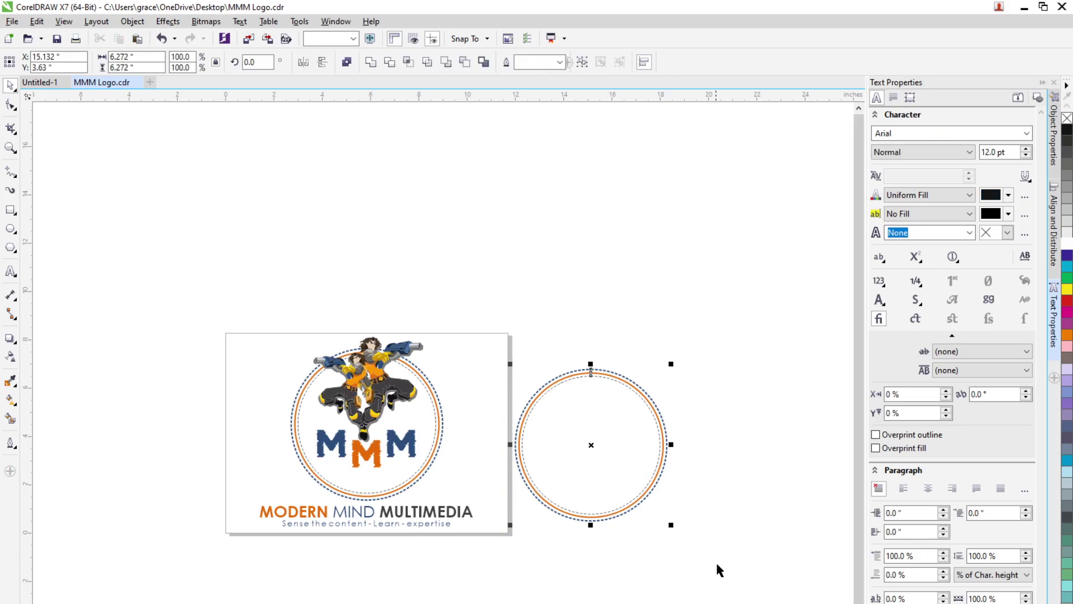
pyautogui.hotkey('ctrl', 'g')
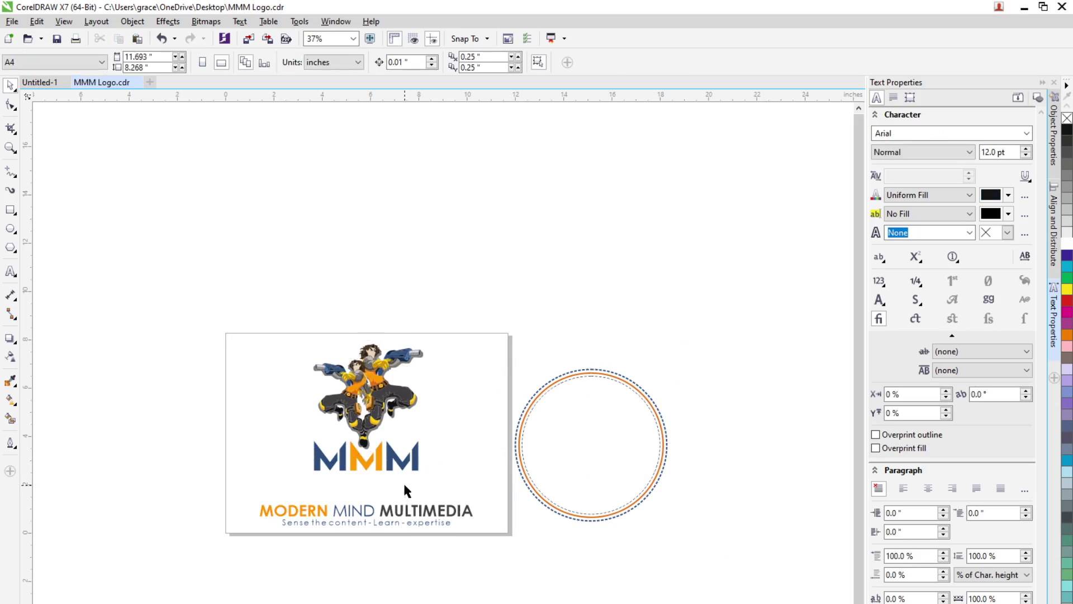
# Paste the double circle over the page logo and shift it up slightly
pyautogui.click(539, 503)
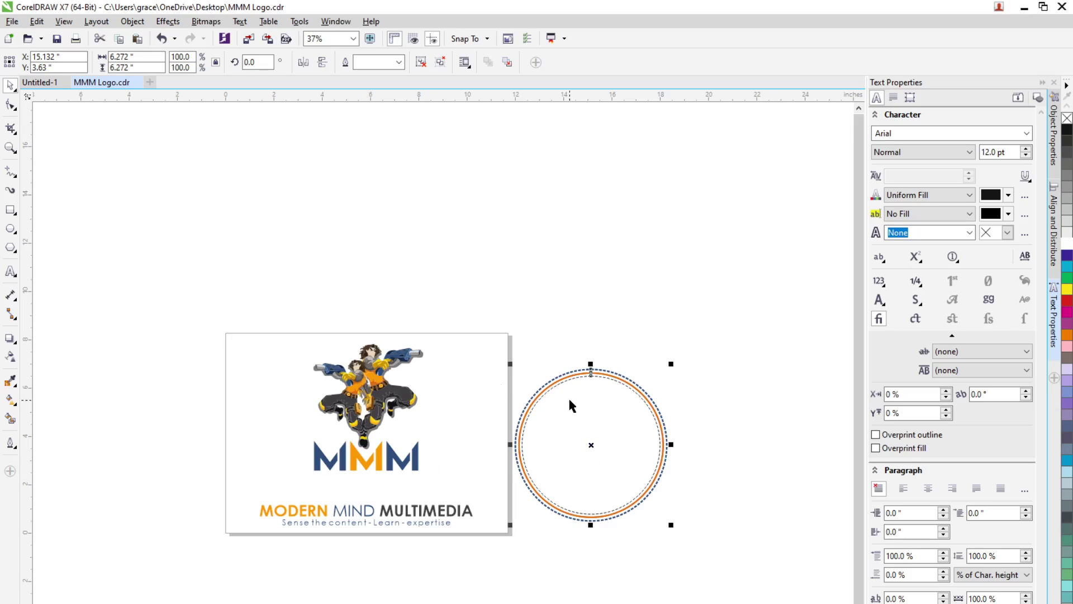
pyautogui.hotkey('ctrl', 'v')
pyautogui.click(545, 559)
pyautogui.click(430, 467)
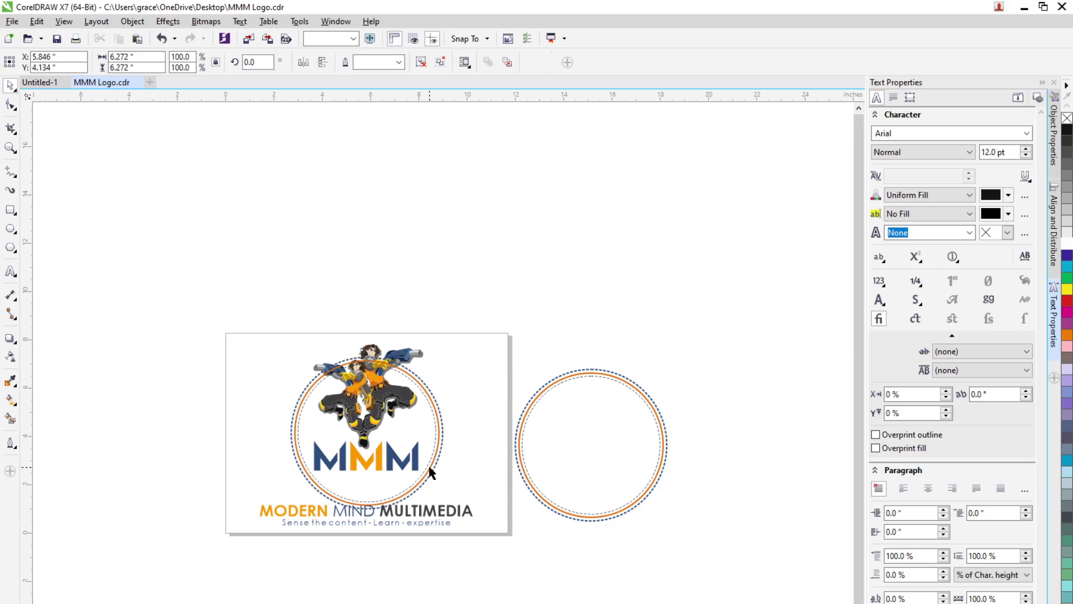
pyautogui.press('Up')
pyautogui.press('Up')
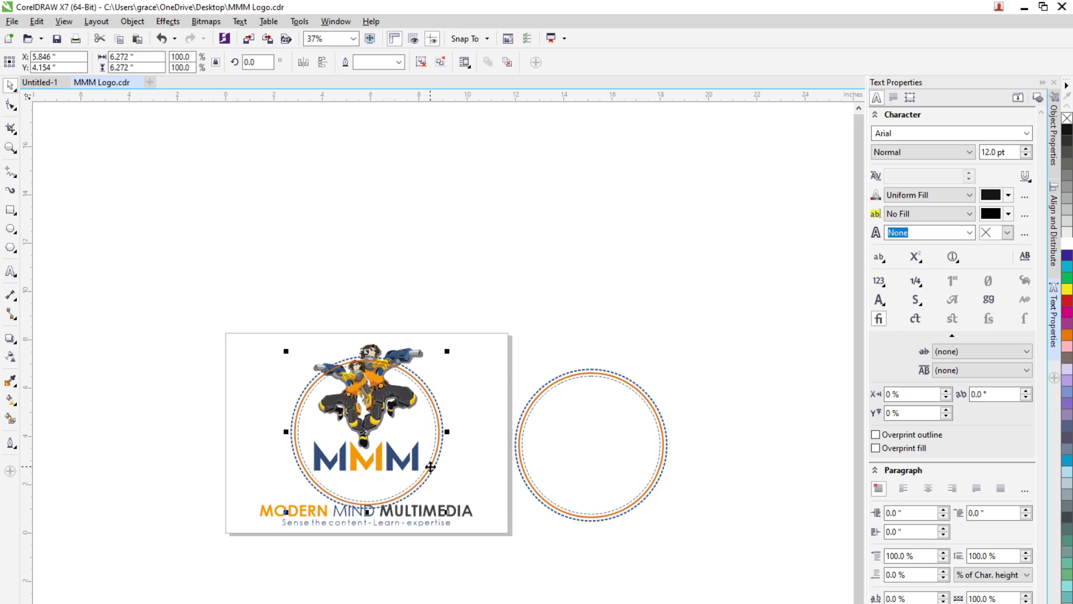
pyautogui.moveTo(430, 467); pyautogui.dragTo(434, 463)
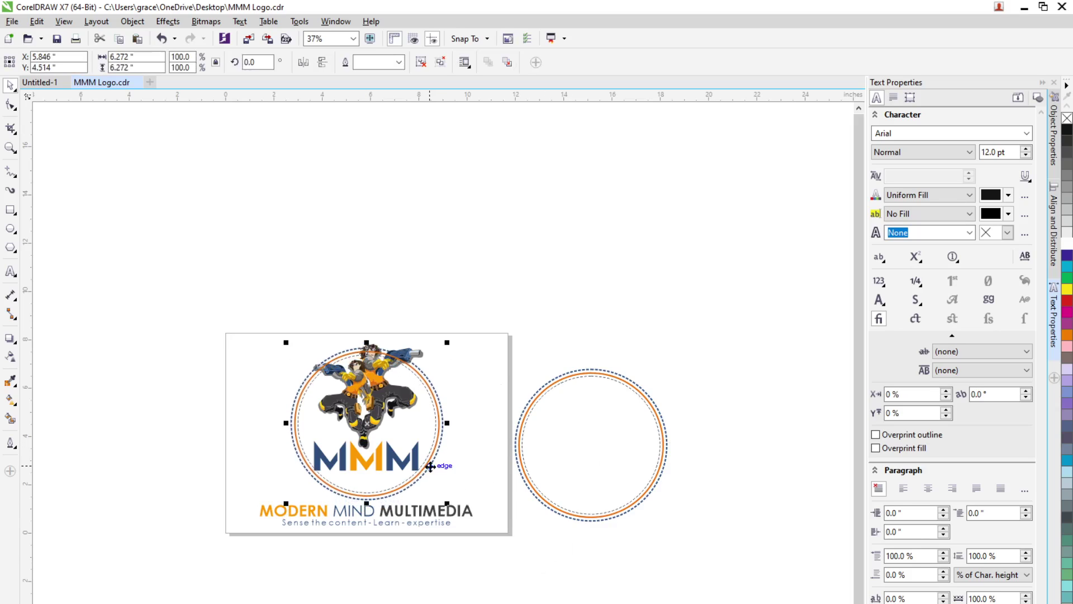
# Send the pasted ring to the back of the page and delete the spare beside it
pyautogui.rightClick(440, 464)
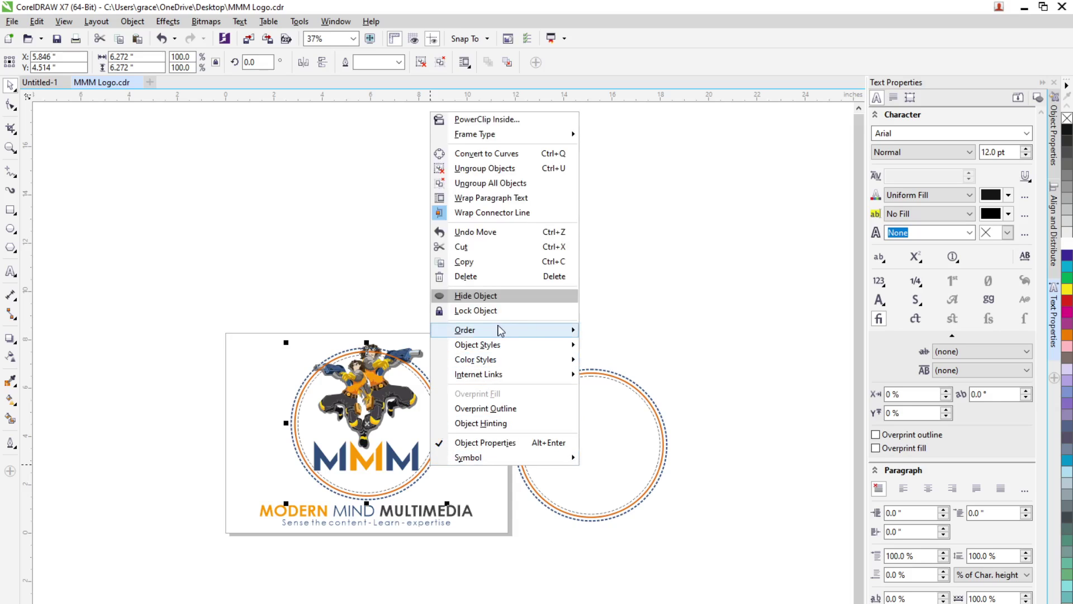
pyautogui.moveTo(469, 330)
pyautogui.click(628, 347)
pyautogui.click(643, 500)
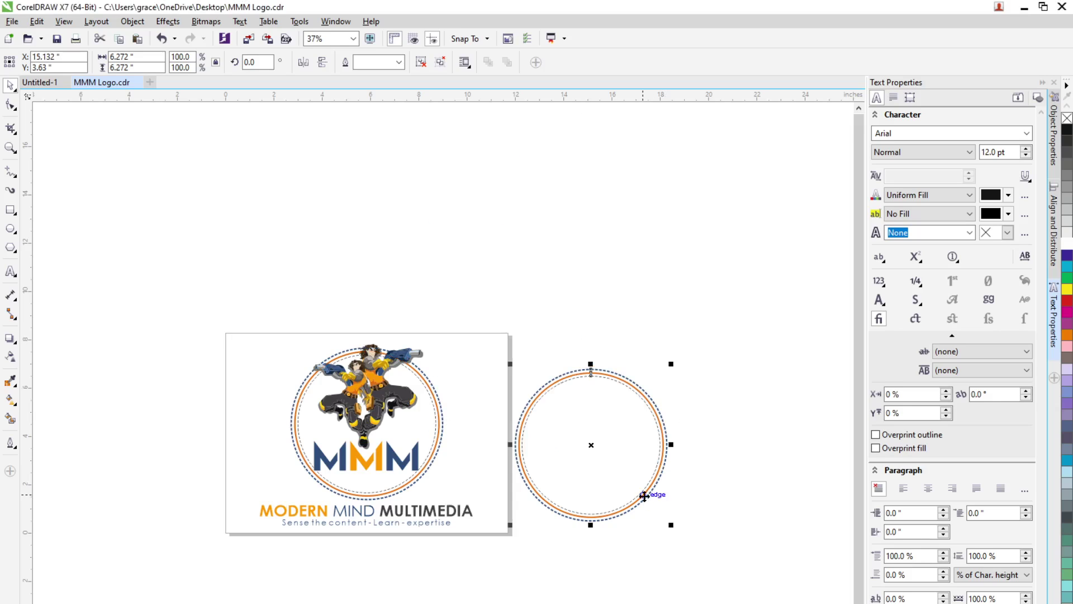
pyautogui.press('Delete')
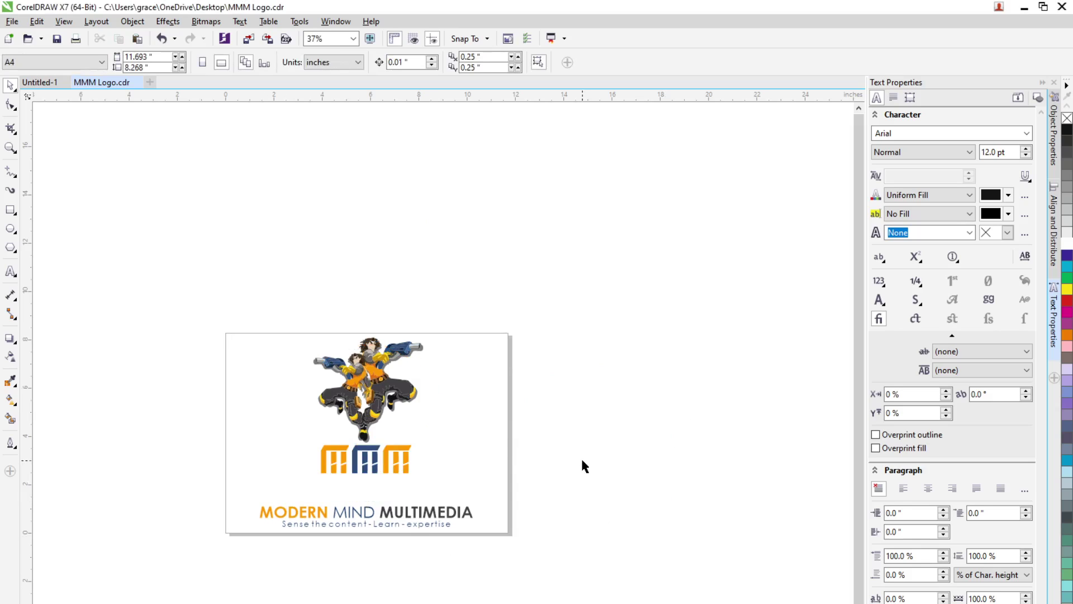
# Paste the double ring back, centre it with P, send it to back, and nudge it up twice
pyautogui.hotkey('ctrl', 'v')
pyautogui.press('p')
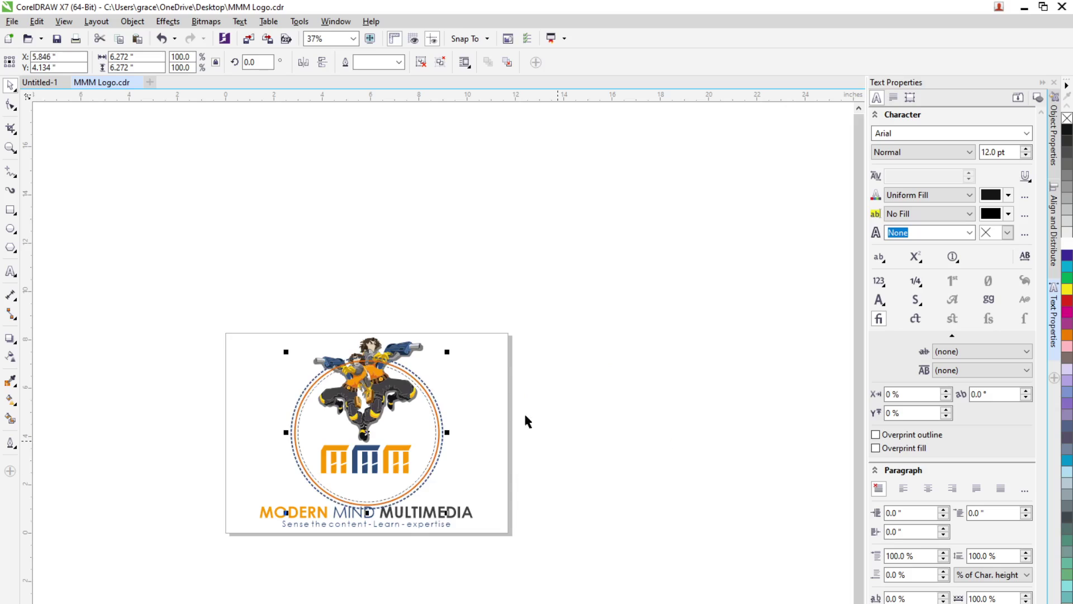
pyautogui.rightClick(426, 475)
pyautogui.moveTo(492, 337)
pyautogui.click(647, 358)
pyautogui.press('Up')
pyautogui.press('Up')
pyautogui.press('Up')
pyautogui.press('Up')
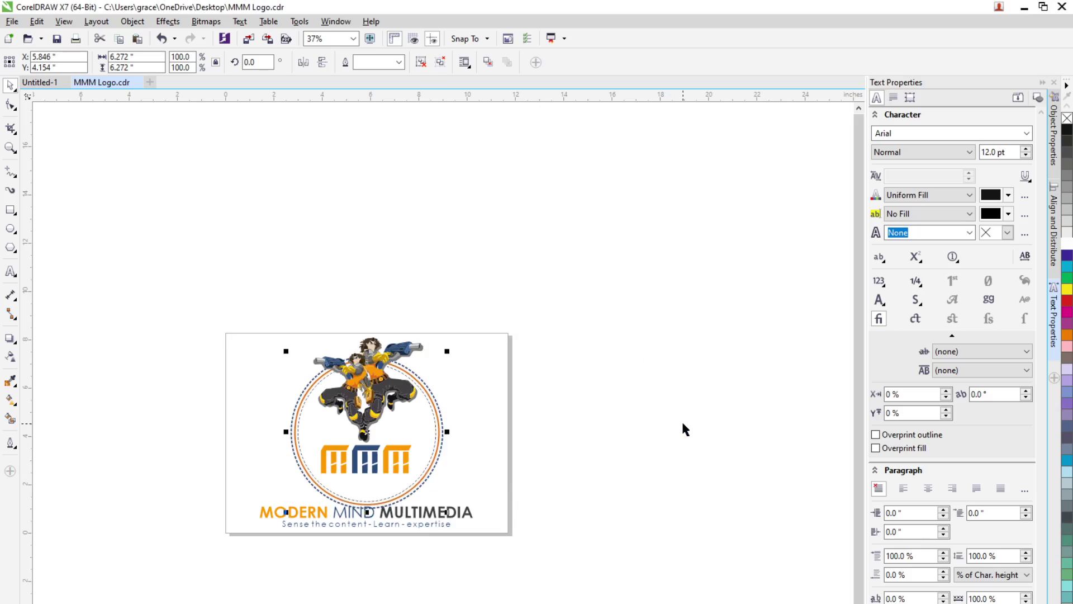
pyautogui.press('Up')
pyautogui.press('Up')
pyautogui.press('Up')
pyautogui.press('Up')
pyautogui.press('Up')
pyautogui.press('Up')
pyautogui.press('Up')
pyautogui.press('Up')
pyautogui.press('Up')
pyautogui.press('Up')
pyautogui.press('Up')
pyautogui.press('Up')
pyautogui.press('Up')
pyautogui.press('Up')
pyautogui.press('Up')
pyautogui.press('Up')
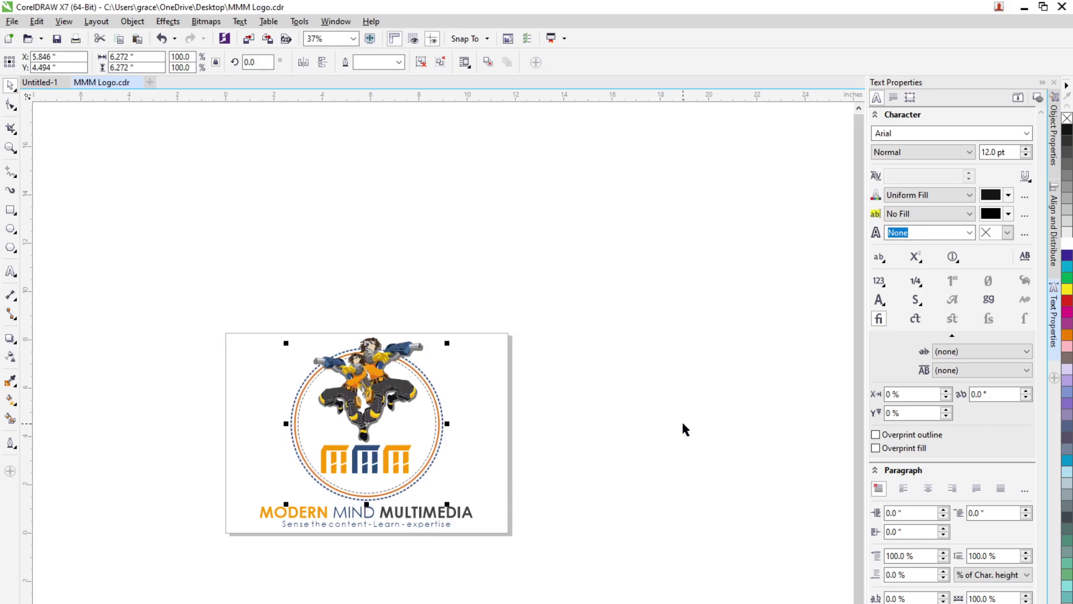
# Zoom in on the logo from the zoom list, then fit the whole page in view
pyautogui.click(675, 390)
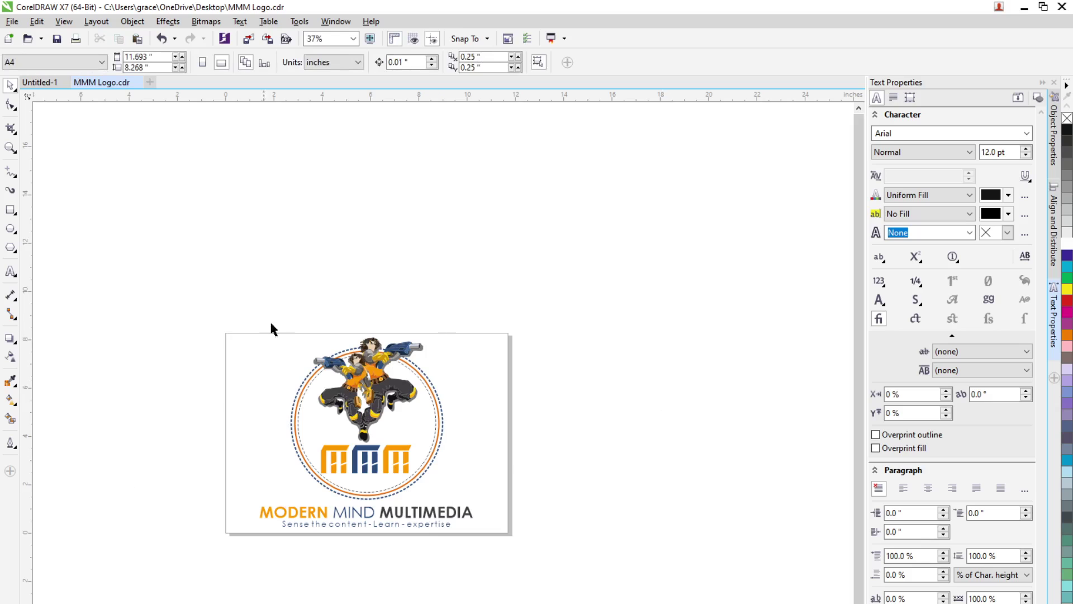
pyautogui.scroll(4, 364, 313)
pyautogui.scroll(-4, 449, 424)
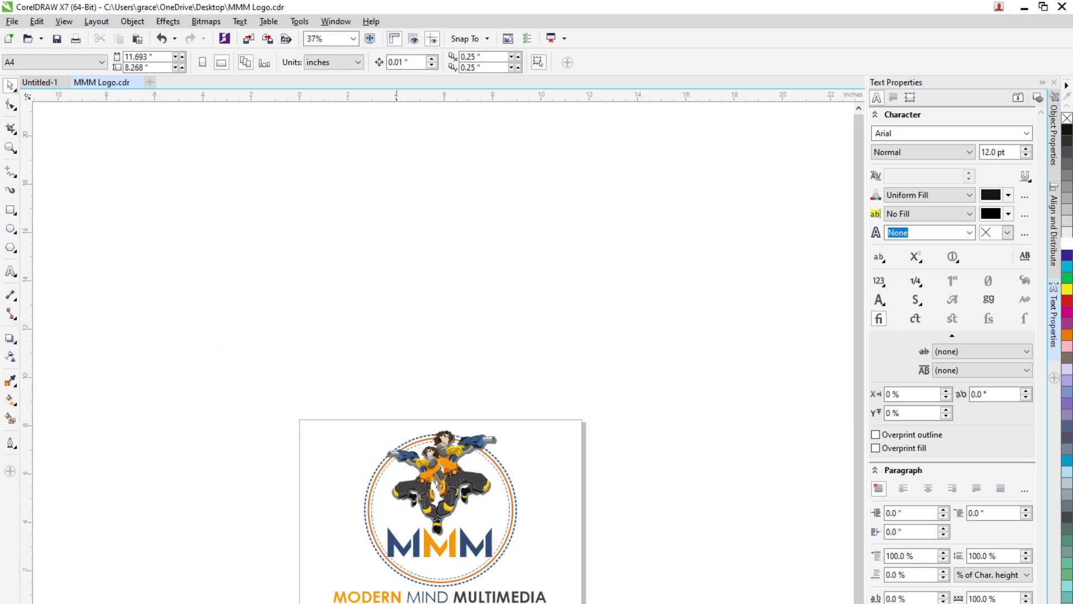
pyautogui.click(351, 41)
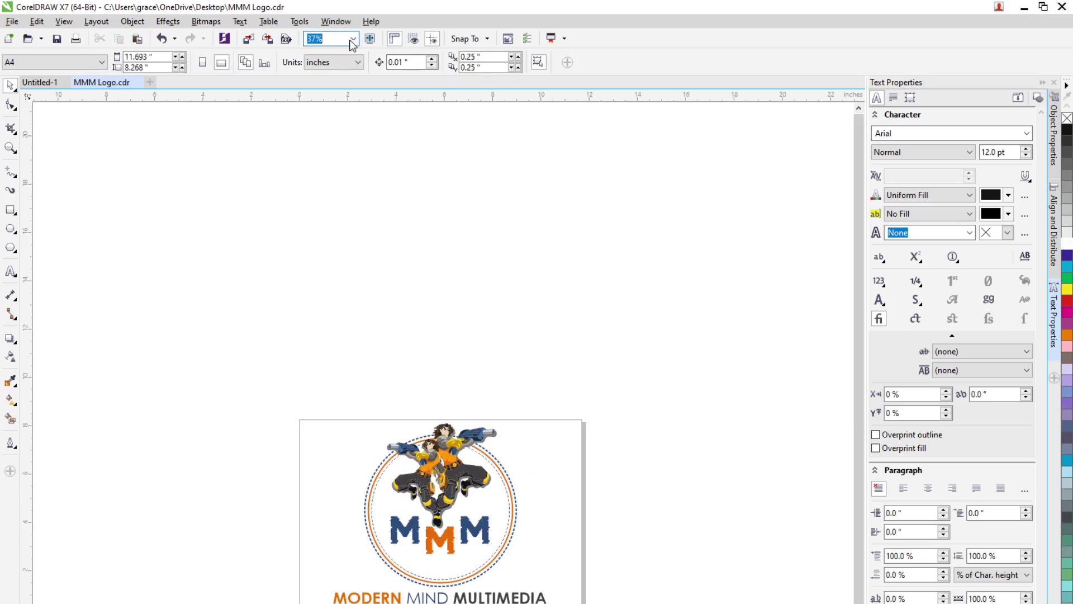
pyautogui.click(353, 39)
pyautogui.click(333, 56)
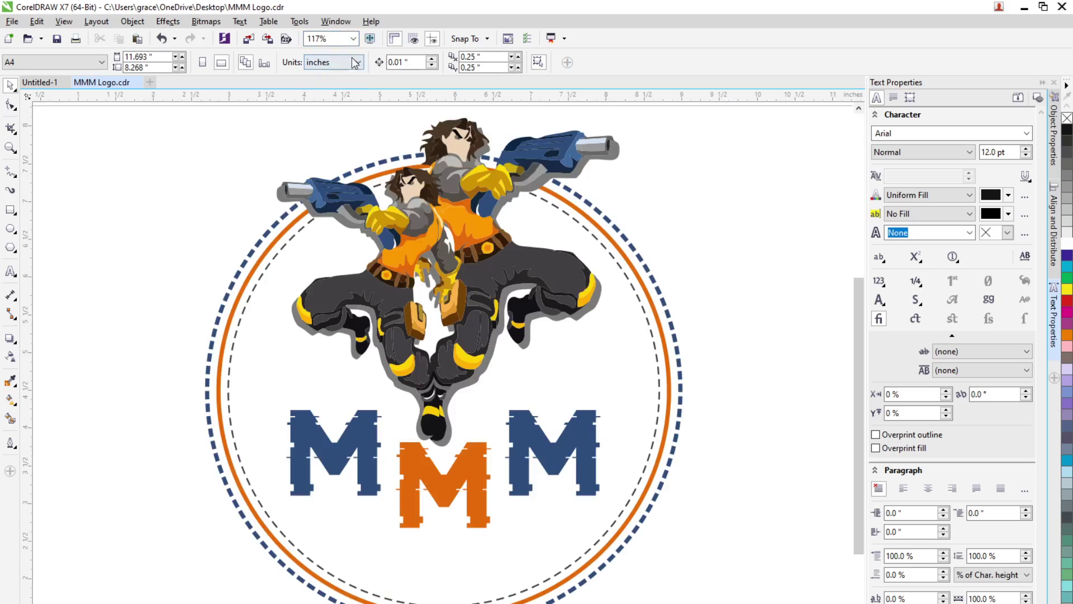
pyautogui.click(353, 39)
pyautogui.click(341, 62)
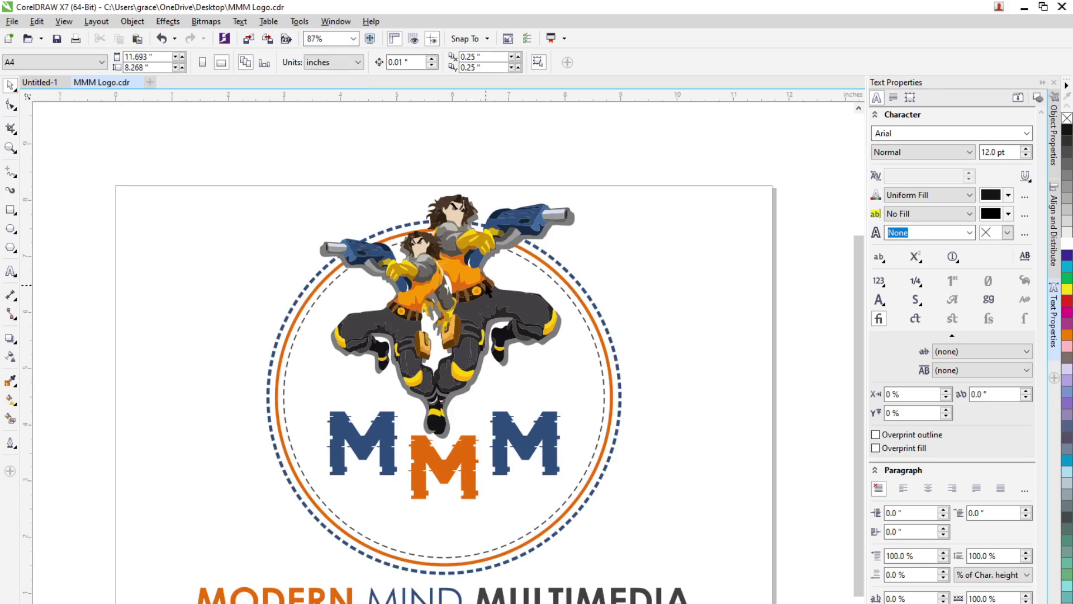
# Save the MMM Logo document and check the outer circle's placement
pyautogui.hotkey('ctrl', 's')
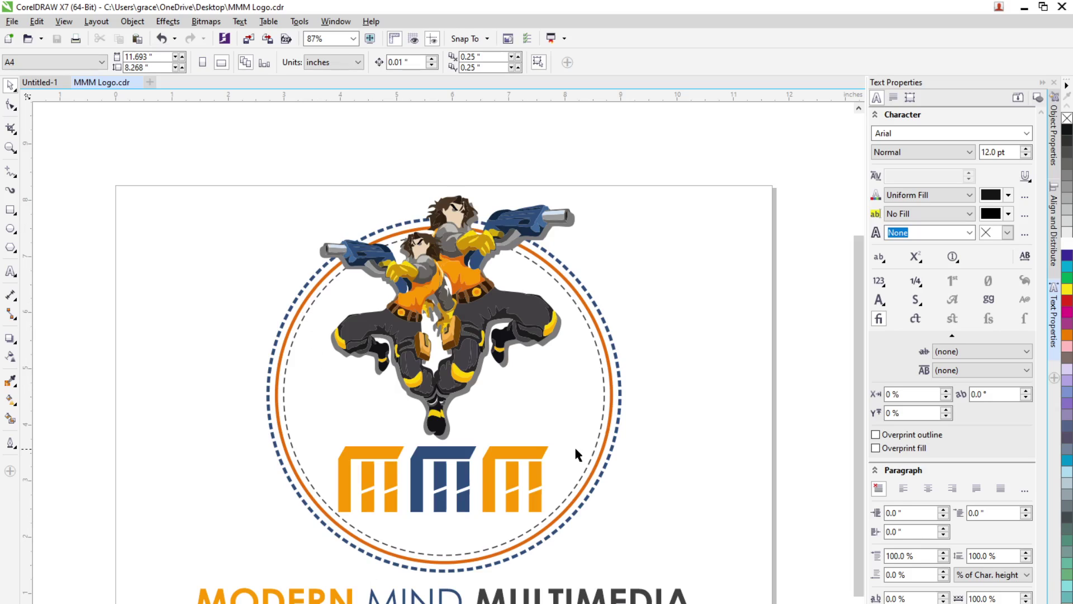
pyautogui.click(585, 493)
pyautogui.scroll(-3, 596, 500)
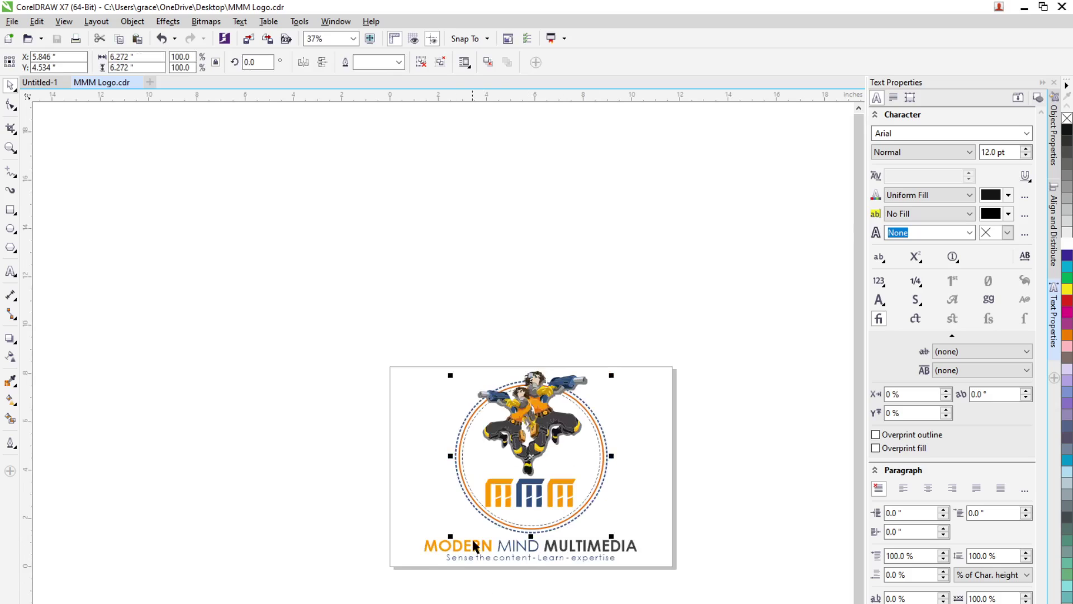
pyautogui.scroll(2, 474, 543)
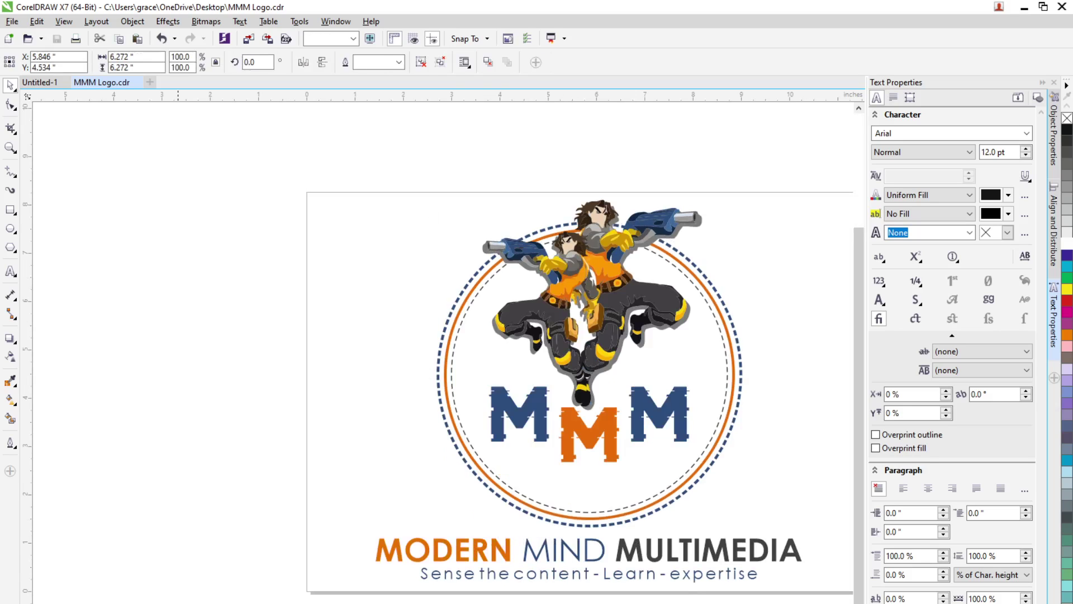
pyautogui.press('Escape')
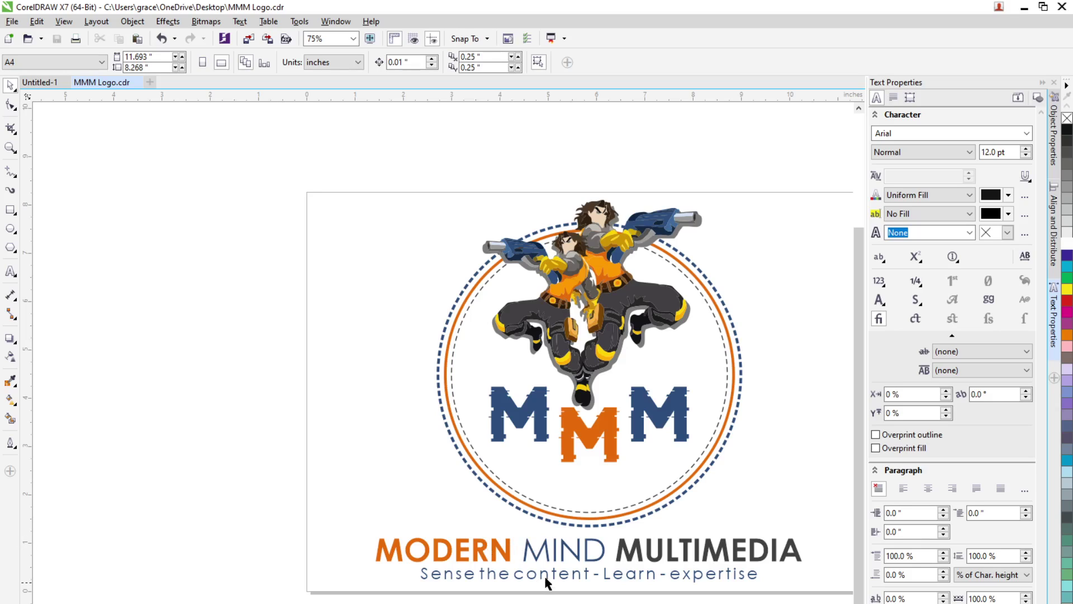
# Try copying the dashed circle left of the logo, then undo it
pyautogui.click(544, 516)
pyautogui.moveTo(549, 509); pyautogui.dragTo(221, 454)
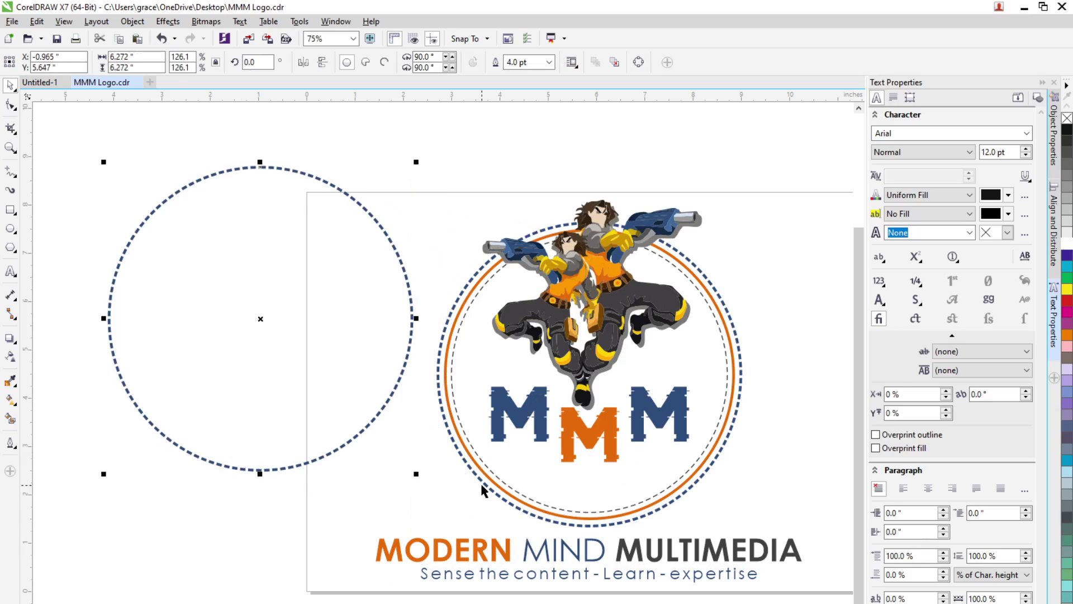
pyautogui.hotkey('ctrl', 'z')
pyautogui.click(323, 469)
pyautogui.click(479, 462)
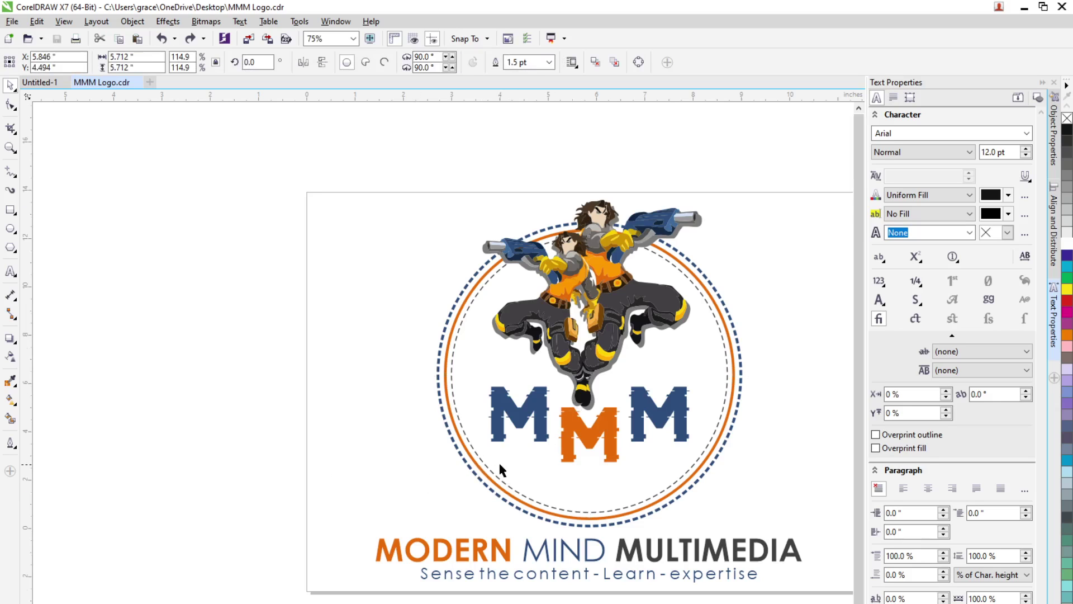
pyautogui.scroll(-1, 501, 470)
pyautogui.click(634, 469)
pyautogui.scroll(1, 634, 470)
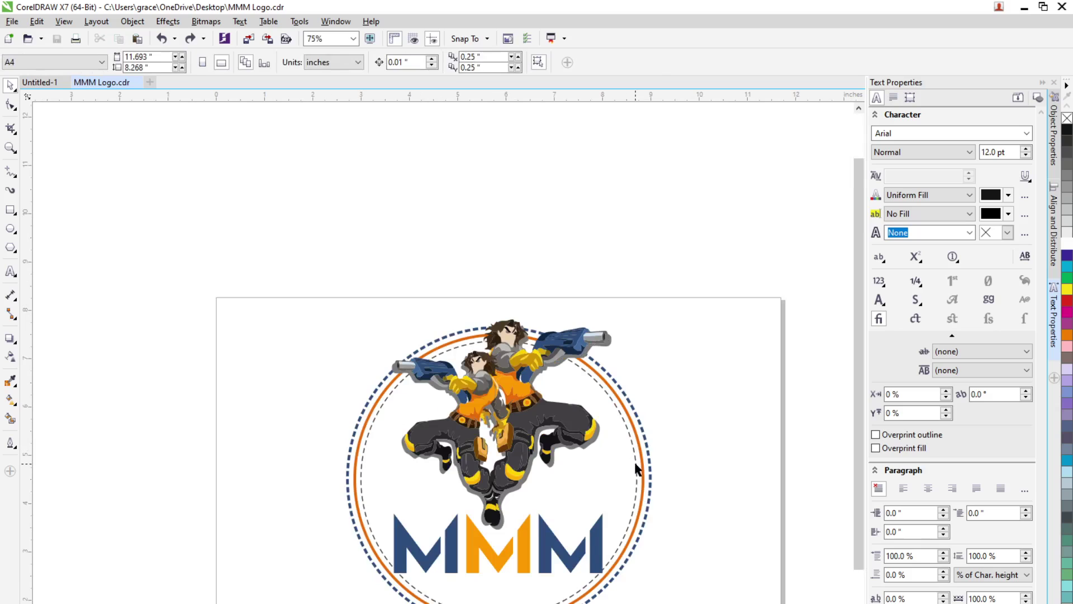
# Copy the ring group to the left, move it above the page, and save
pyautogui.click(638, 475)
pyautogui.moveTo(638, 479); pyautogui.dragTo(266, 480)
pyautogui.scroll(-1, 308, 475)
pyautogui.scroll(1, 312, 467)
pyautogui.scroll(-1, 157, 485)
pyautogui.moveTo(126, 483); pyautogui.dragTo(223, 252)
pyautogui.hotkey('ctrl', 's')
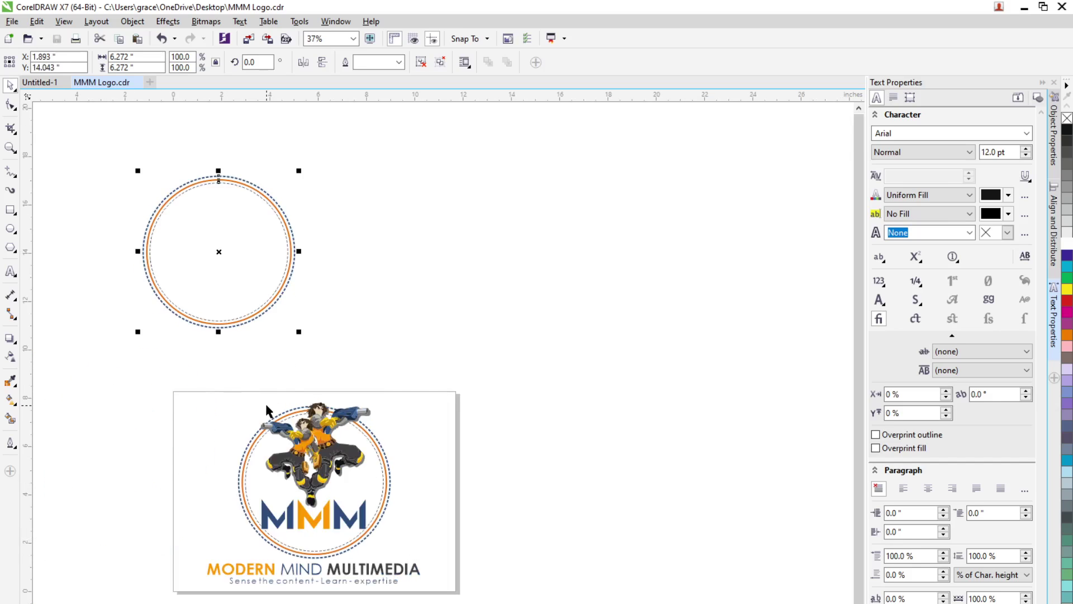
# Select the whole logo with Ctrl+A and drag a copy of it off the page
pyautogui.moveTo(511, 360); pyautogui.dragTo(223, 596)
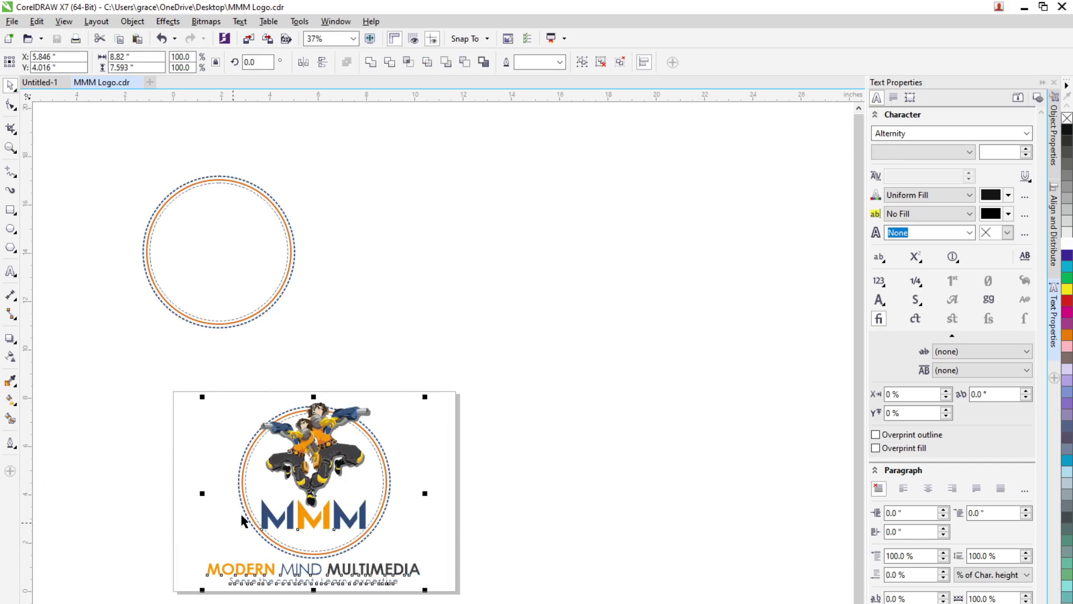
pyautogui.scroll(2, 234, 528)
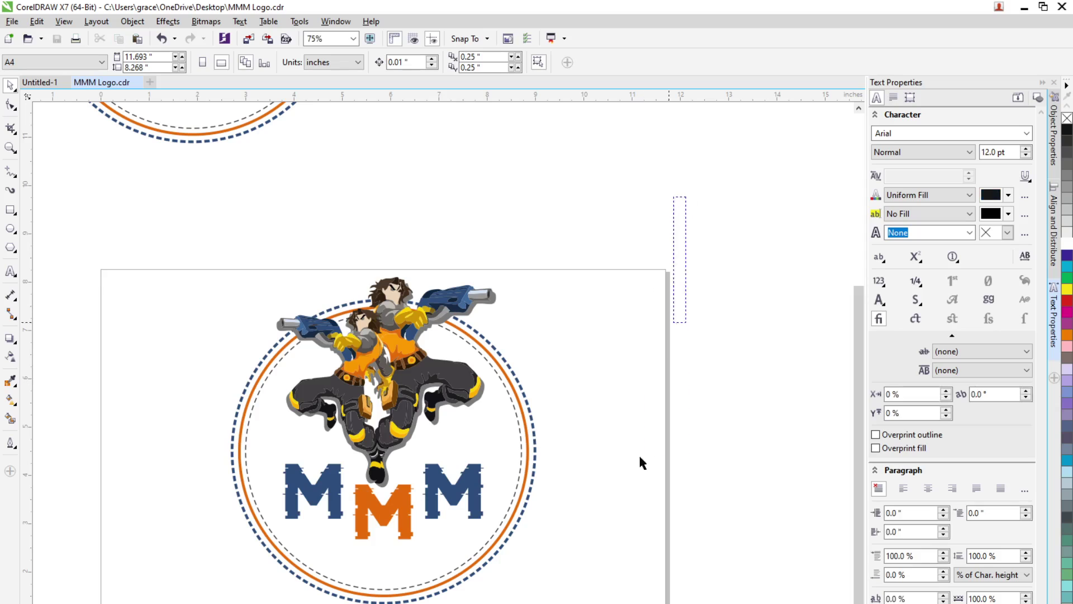
pyautogui.scroll(-2, 671, 358)
pyautogui.hotkey('ctrl', 'a')
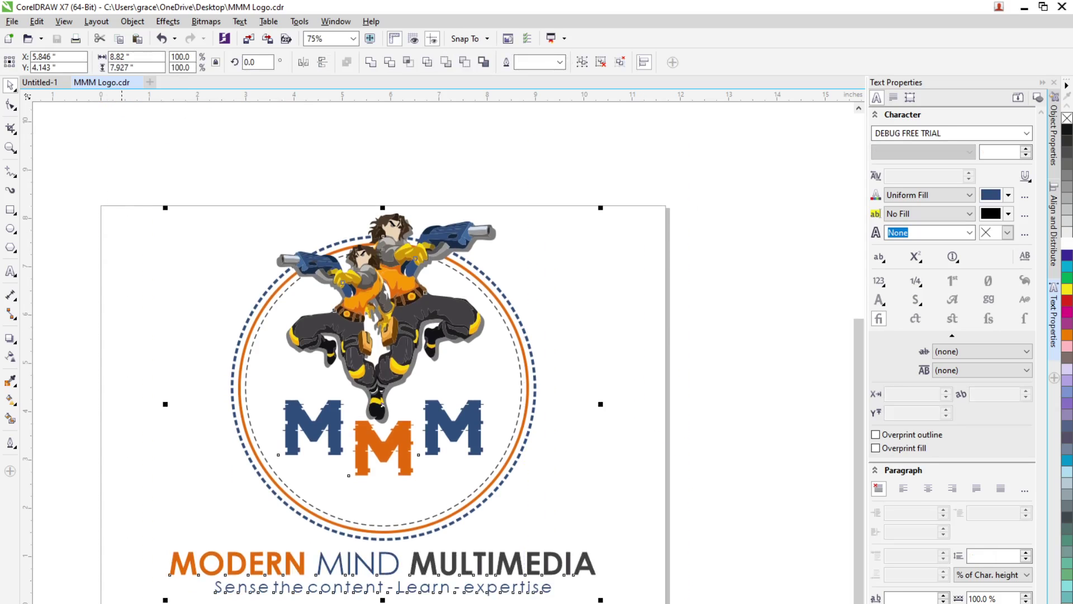
pyautogui.scroll(-2, 387, 457)
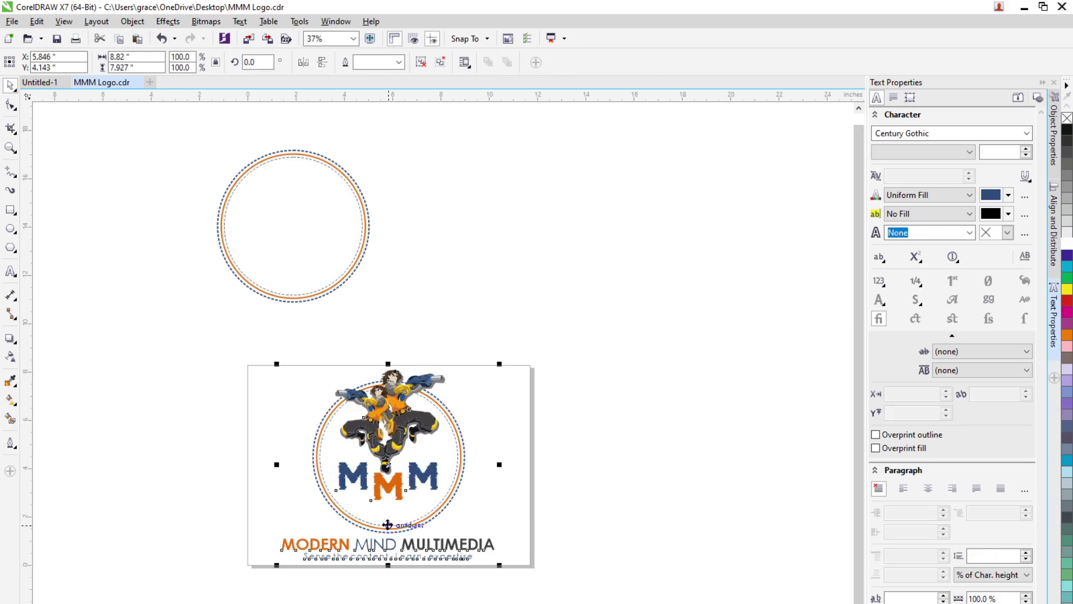
pyautogui.moveTo(387, 457); pyautogui.dragTo(555, 266)
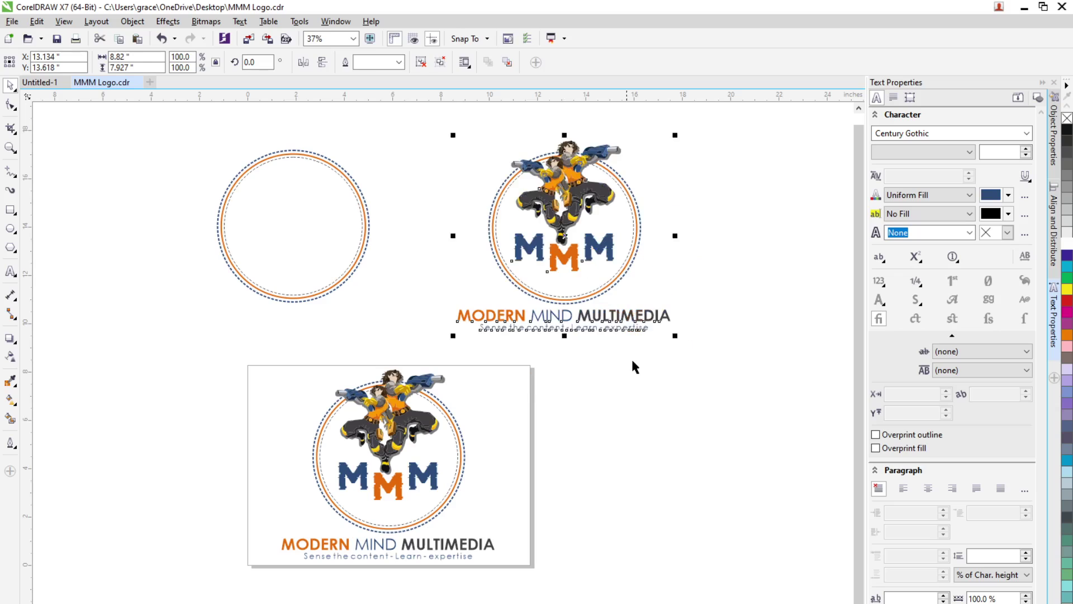
pyautogui.click(632, 359)
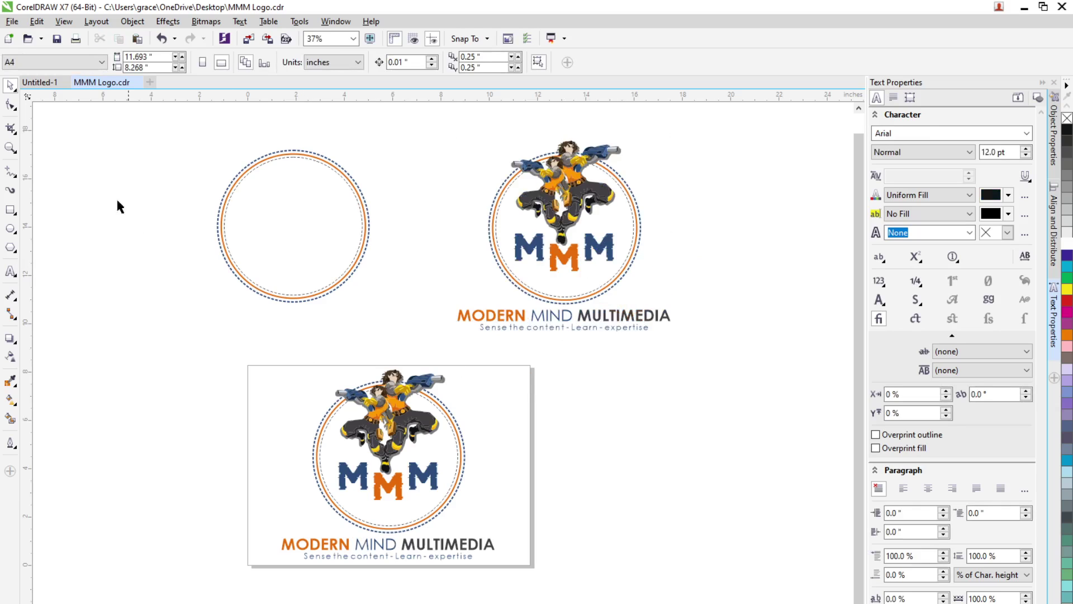
# Remove the empty ring and logo copy from MMM Logo.cdr
pyautogui.click(39, 82)
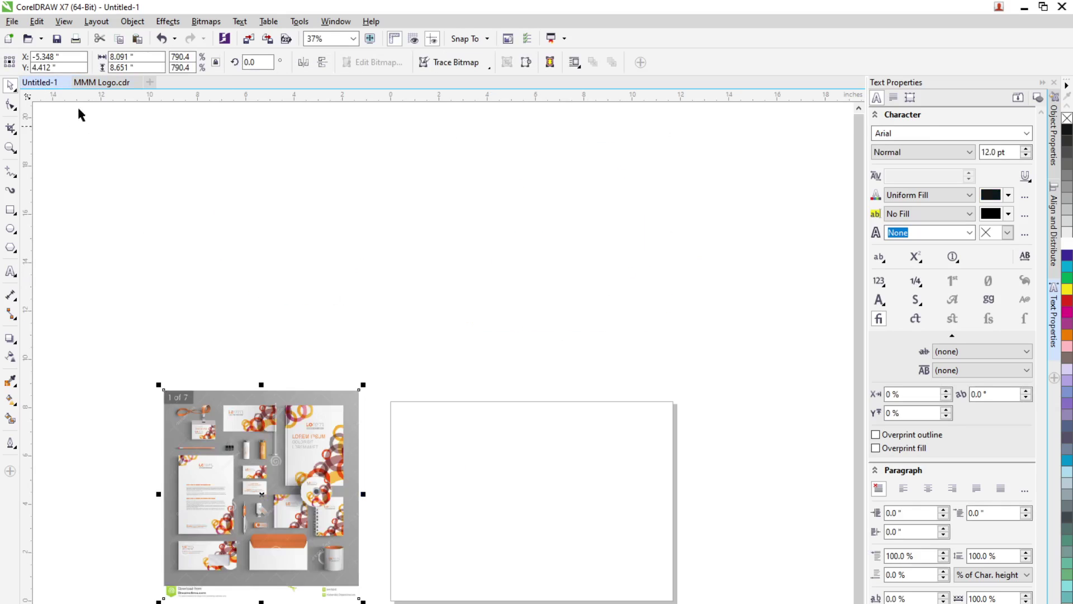
pyautogui.click(102, 82)
pyautogui.scroll(-2, 425, 237)
pyautogui.moveTo(568, 296); pyautogui.dragTo(648, 289)
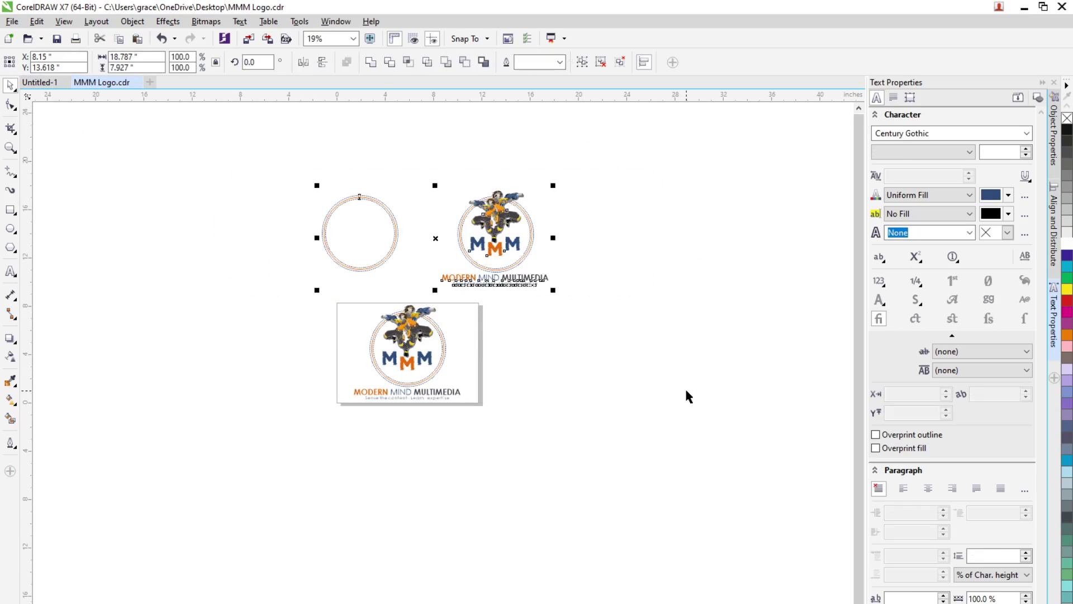
pyautogui.press('Delete')
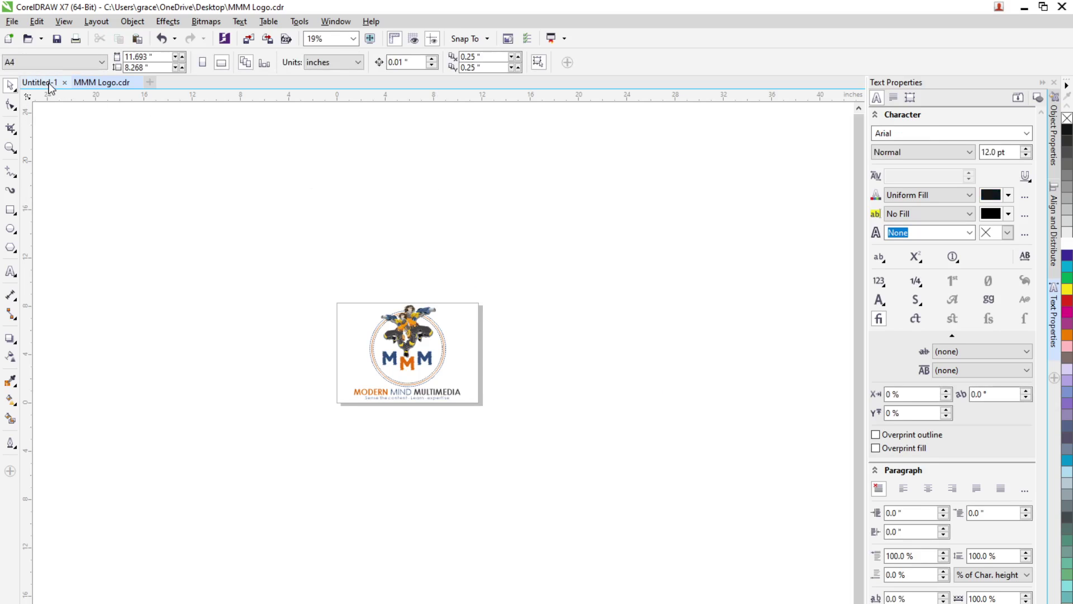
# Paste the ring and logo into Untitled-1, then close MMM Logo.cdr
pyautogui.click(49, 84)
pyautogui.hotkey('ctrl', 'v')
pyautogui.click(540, 345)
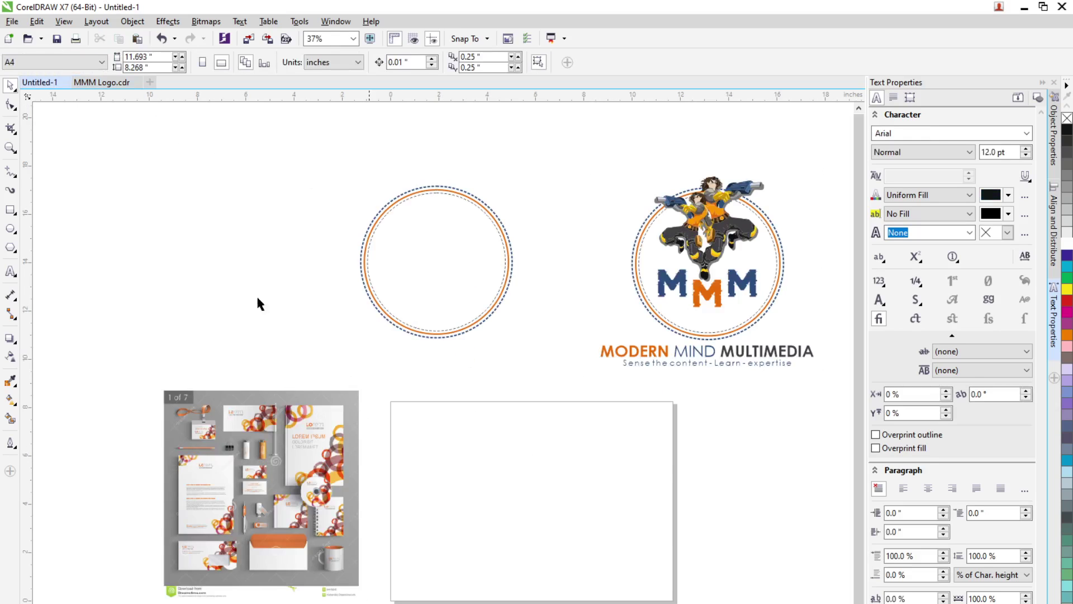
pyautogui.click(102, 84)
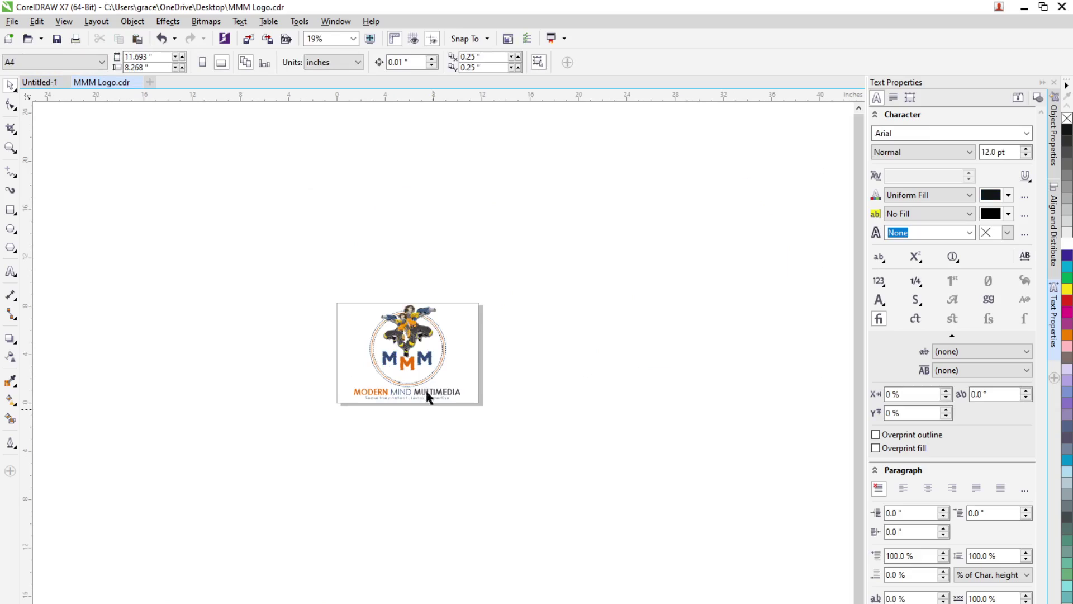
pyautogui.click(136, 82)
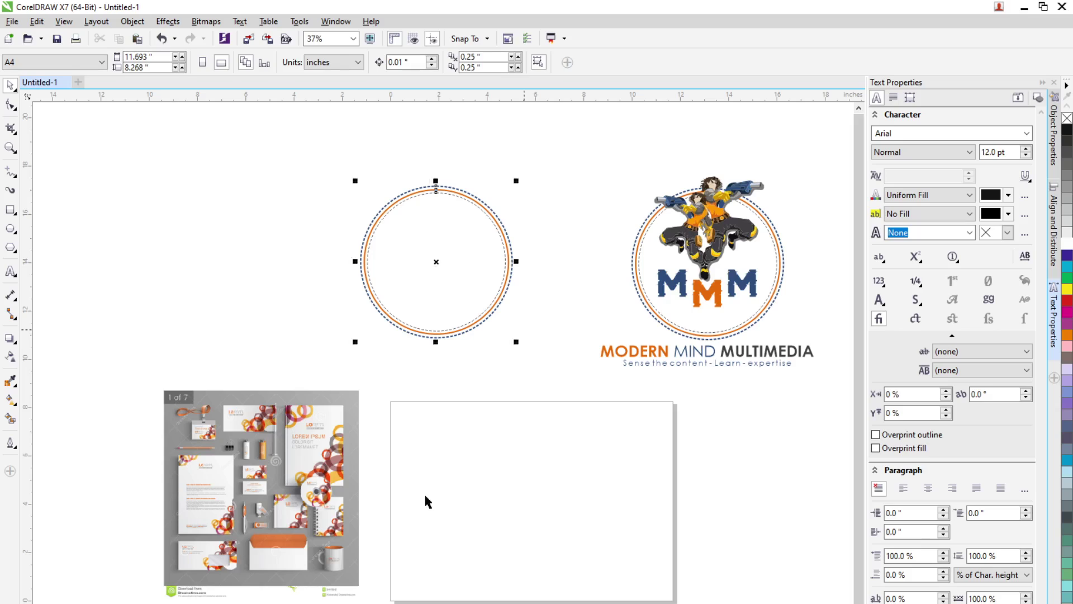
# Move the dashed circle up and to the left above the stationery mockup
pyautogui.press('Tab')
pyautogui.click(454, 330)
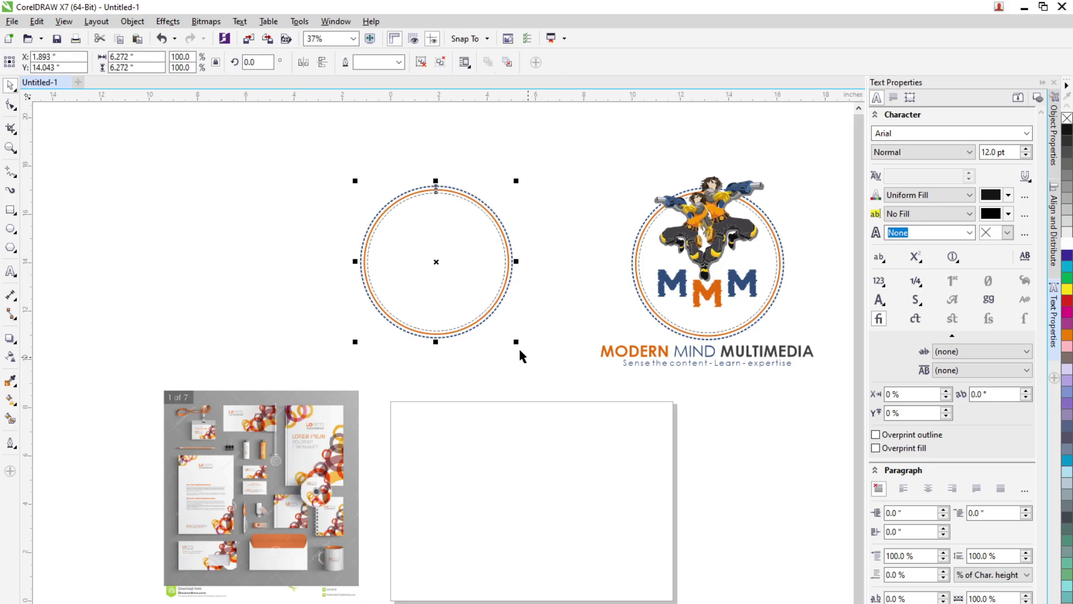
pyautogui.moveTo(484, 322); pyautogui.dragTo(392, 272)
pyautogui.click(509, 479)
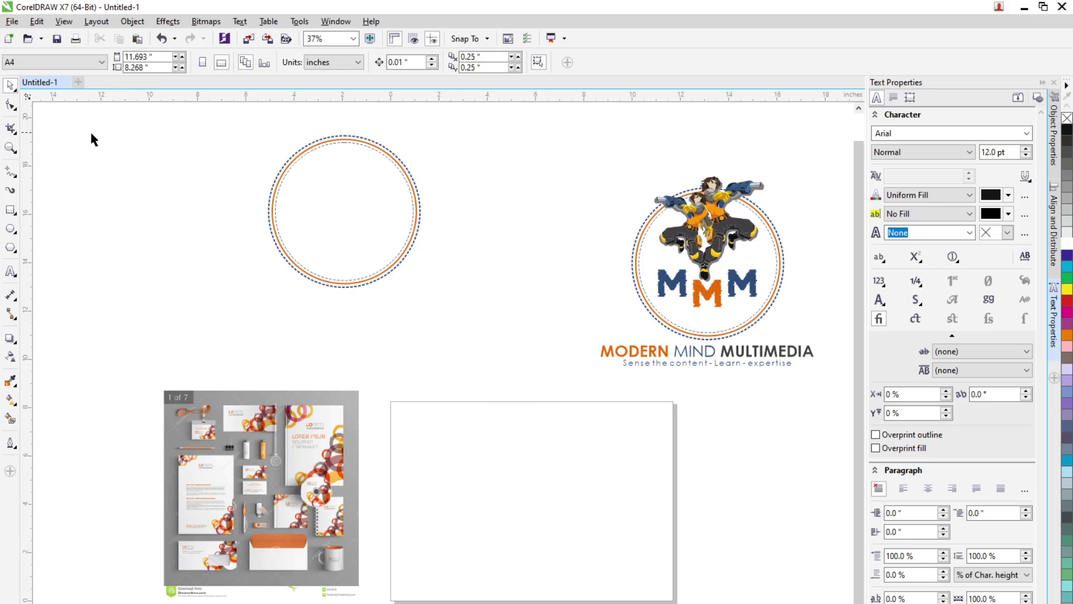
pyautogui.click(102, 62)
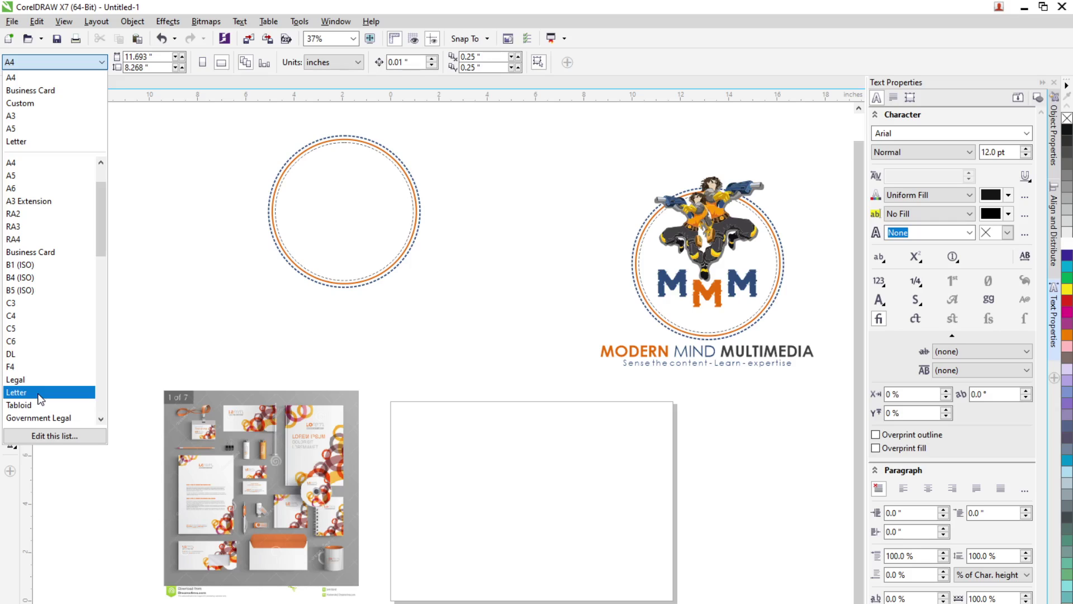
# Set the page size to A4 and drag the dashed circle onto the page's lower right
pyautogui.click(24, 80)
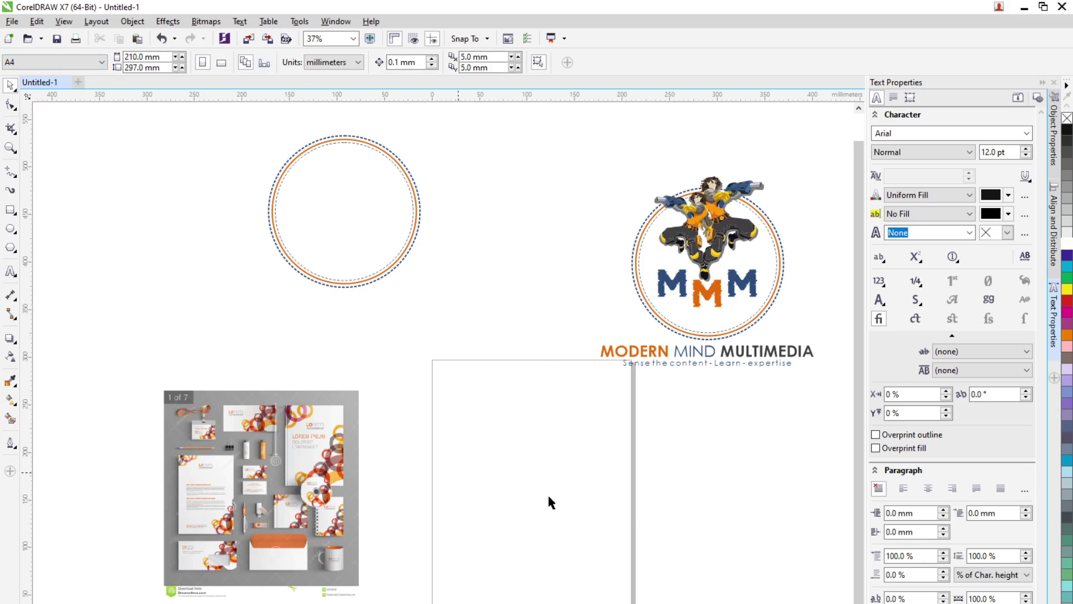
pyautogui.click(371, 284)
pyautogui.scroll(1, 377, 268)
pyautogui.scroll(-1, 373, 270)
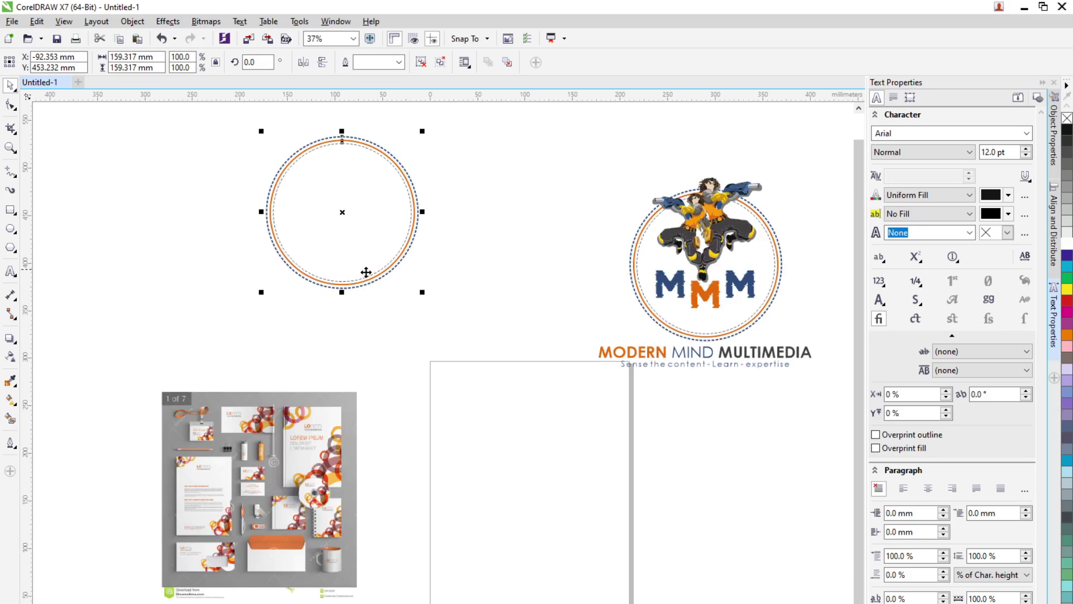
pyautogui.moveTo(350, 237); pyautogui.dragTo(633, 540)
pyautogui.click(546, 576)
# Check the ring's position on the page's right edge and reselect the circle group
pyautogui.scroll(2, 351, 468)
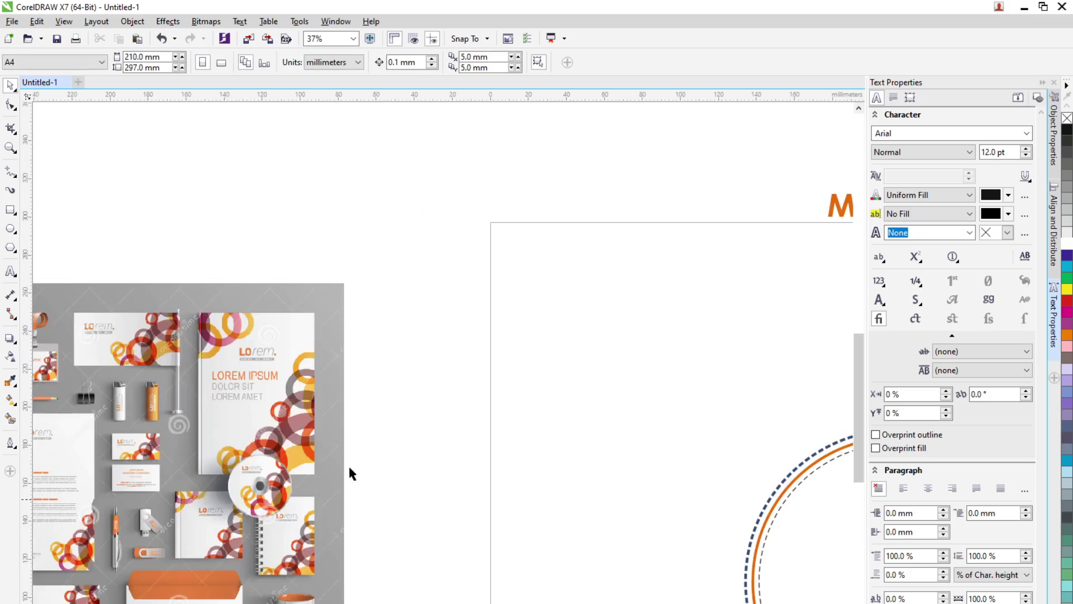
pyautogui.scroll(-2, 276, 332)
pyautogui.scroll(2, 130, 394)
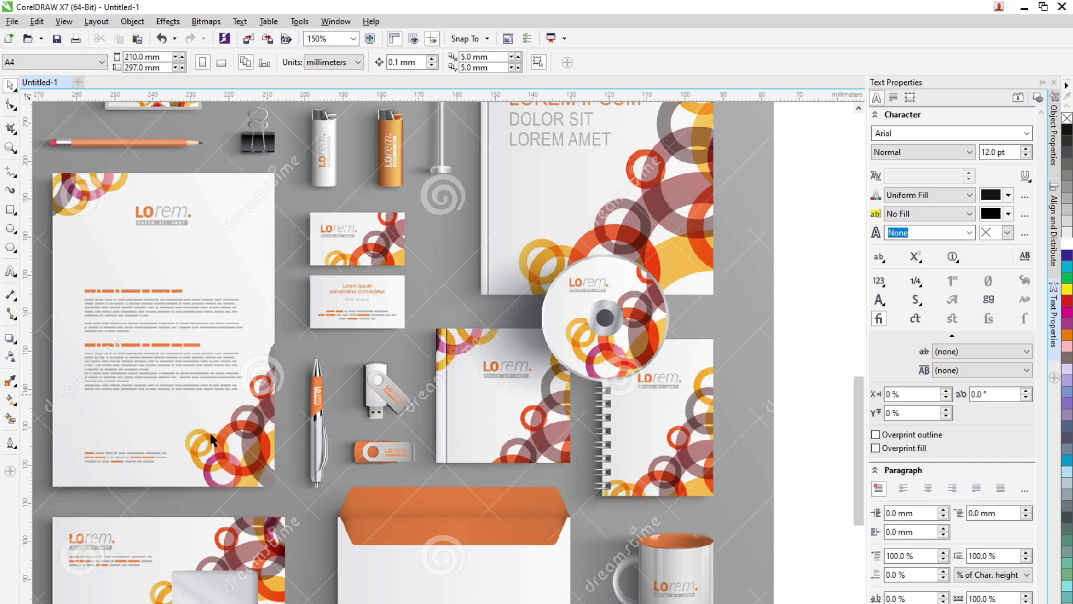
pyautogui.scroll(-4, 201, 390)
pyautogui.scroll(3, 666, 408)
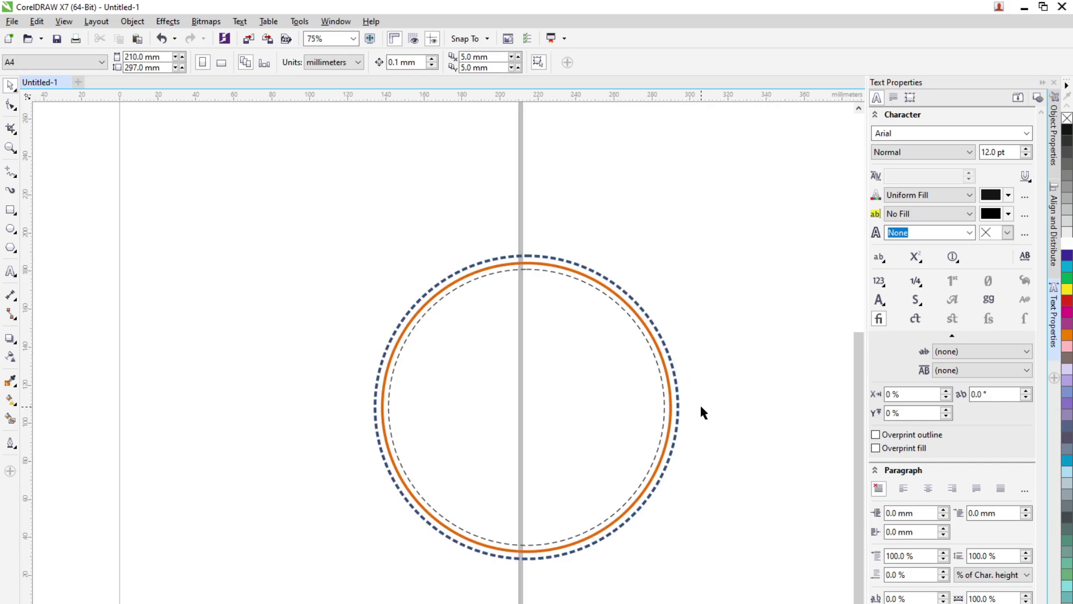
pyautogui.click(654, 498)
pyautogui.scroll(-1, 669, 520)
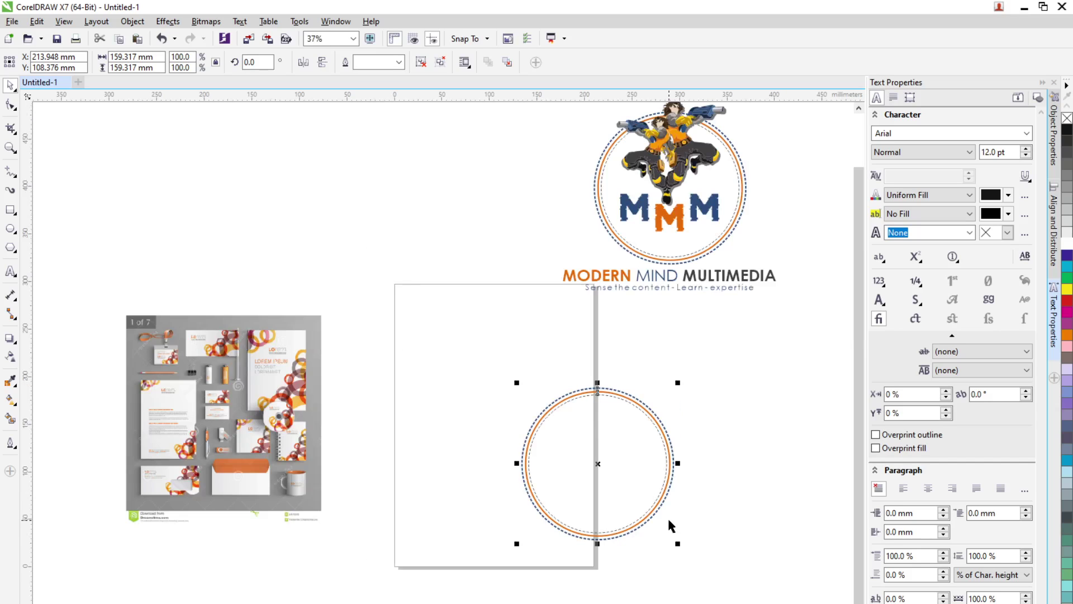
# Nudge the circle group down and shrink it to 70.7% (112.654 mm) on the right edge
pyautogui.moveTo(603, 472); pyautogui.dragTo(602, 490)
pyautogui.moveTo(678, 564); pyautogui.dragTo(635, 556)
pyautogui.scroll(1, 603, 501)
pyautogui.scroll(1, 602, 501)
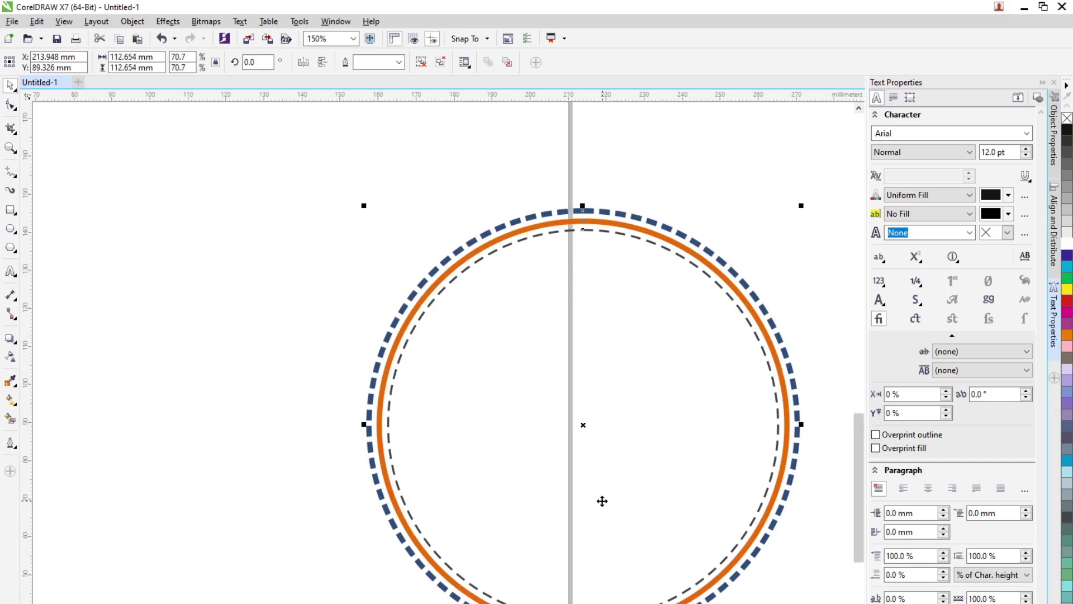
pyautogui.scroll(-1, 591, 499)
# Drop a copy of the ring lower down and shrink it to about 43.7 mm
pyautogui.moveTo(587, 463); pyautogui.dragTo(538, 587)
pyautogui.moveTo(649, 473); pyautogui.dragTo(537, 588)
pyautogui.scroll(2, 536, 600)
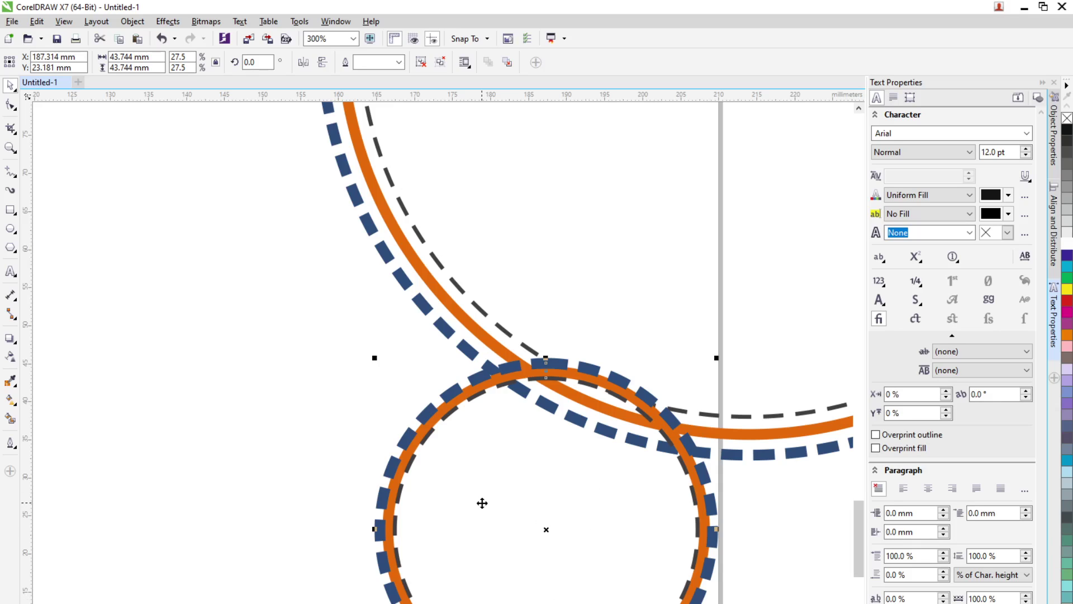
pyautogui.click(357, 483)
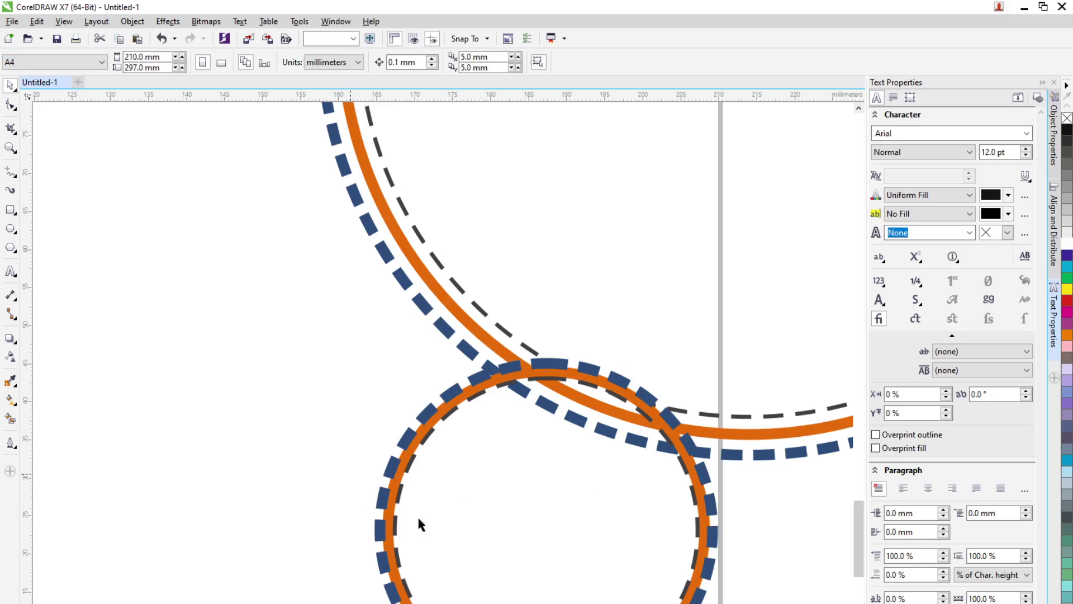
# Select the small ring and show the Object Properties docker
pyautogui.click(699, 490)
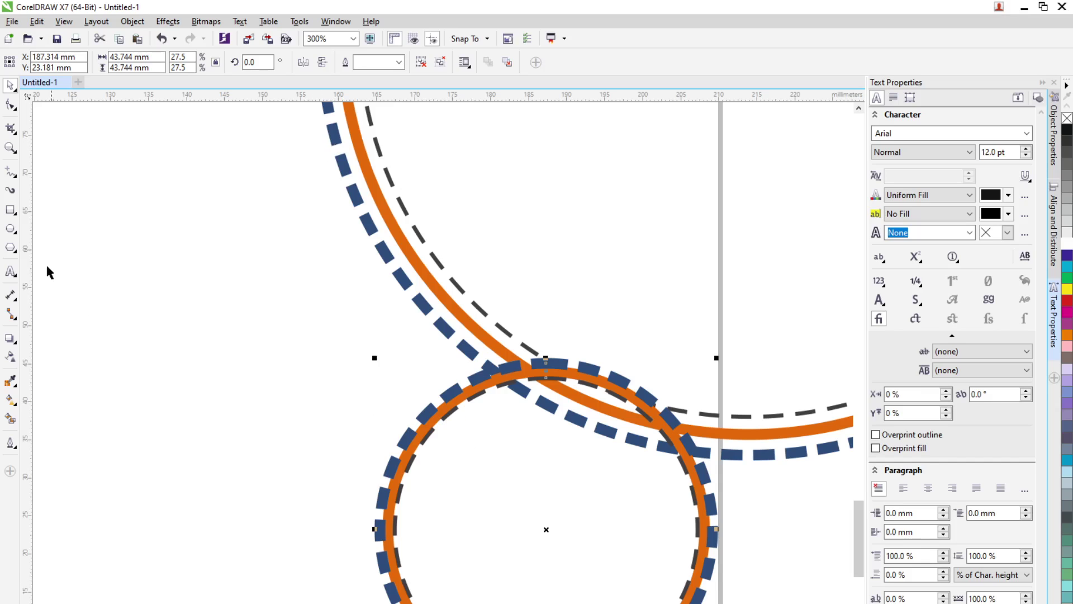
pyautogui.click(475, 506)
pyautogui.click(409, 443)
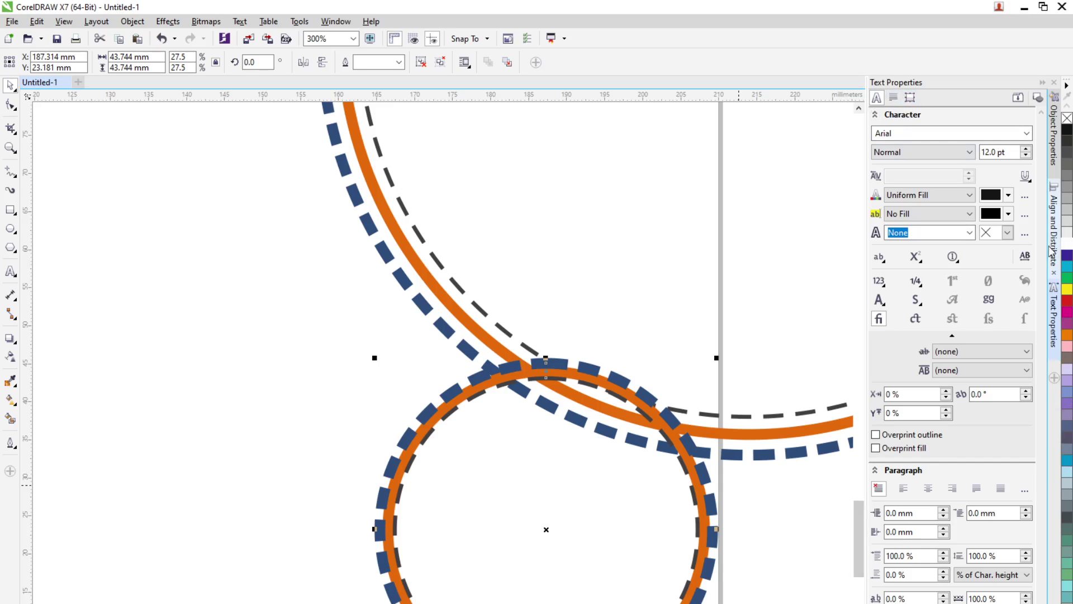
pyautogui.click(1055, 151)
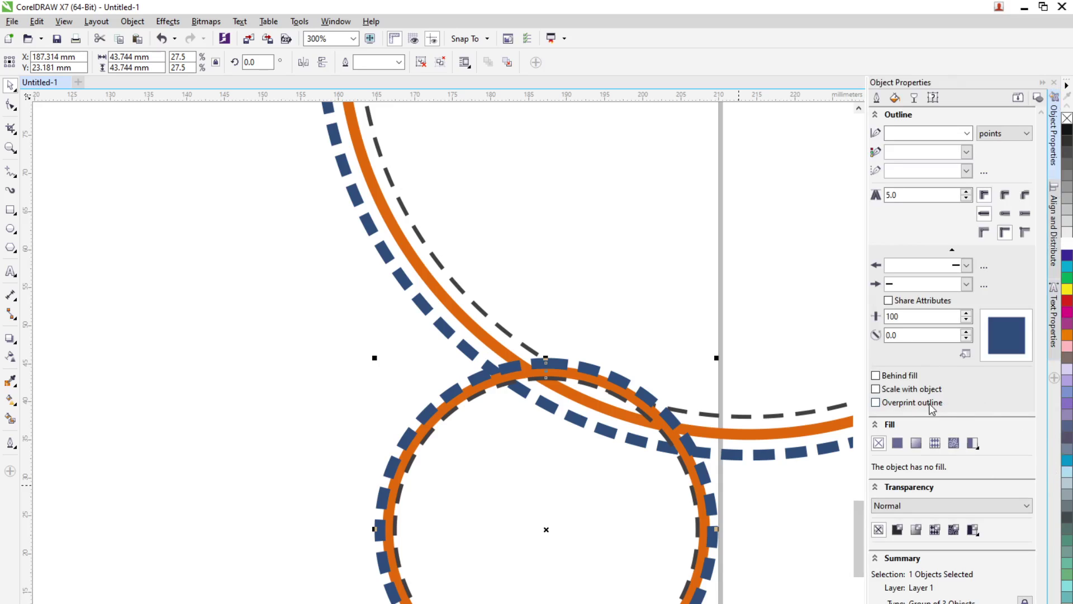
# Toggle outline scaling with the object on and off for the small ring, undoing its shrink
pyautogui.click(876, 389)
pyautogui.hotkey('ctrl', 'z')
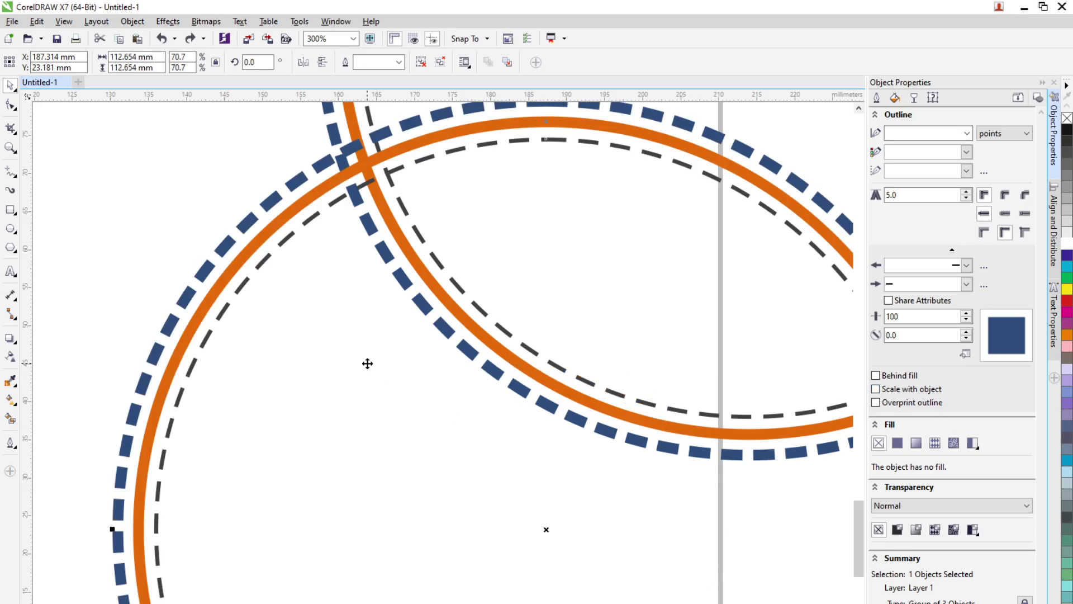
pyautogui.click(876, 389)
pyautogui.scroll(-1, 564, 399)
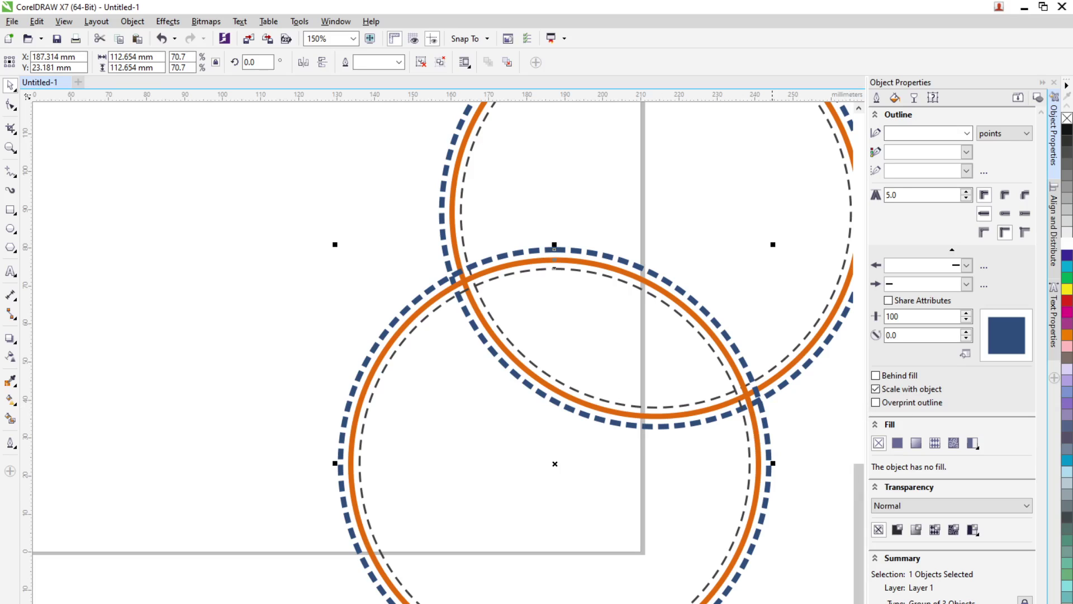
pyautogui.click(876, 389)
# Create a 29.5 mm ring copy on the left and another shrunken copy beside it
pyautogui.moveTo(569, 485); pyautogui.dragTo(235, 530)
pyautogui.moveTo(428, 260); pyautogui.dragTo(265, 576)
pyautogui.press('Tab')
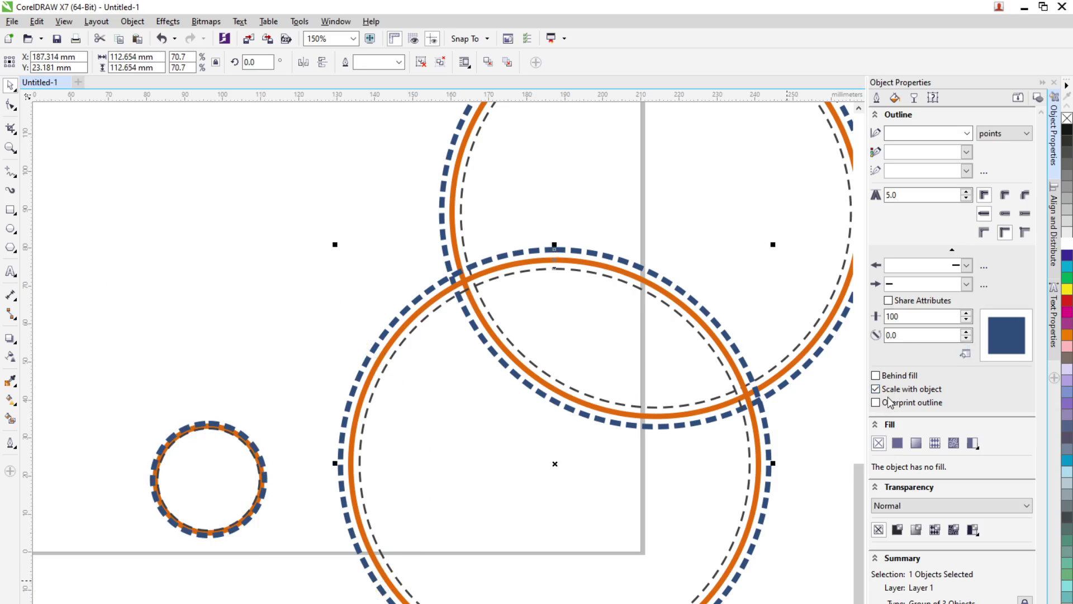
pyautogui.moveTo(771, 601); pyautogui.dragTo(626, 579)
pyautogui.moveTo(551, 465); pyautogui.dragTo(342, 464)
# Delete the extra small dashed circle on the left
pyautogui.scroll(4, 260, 492)
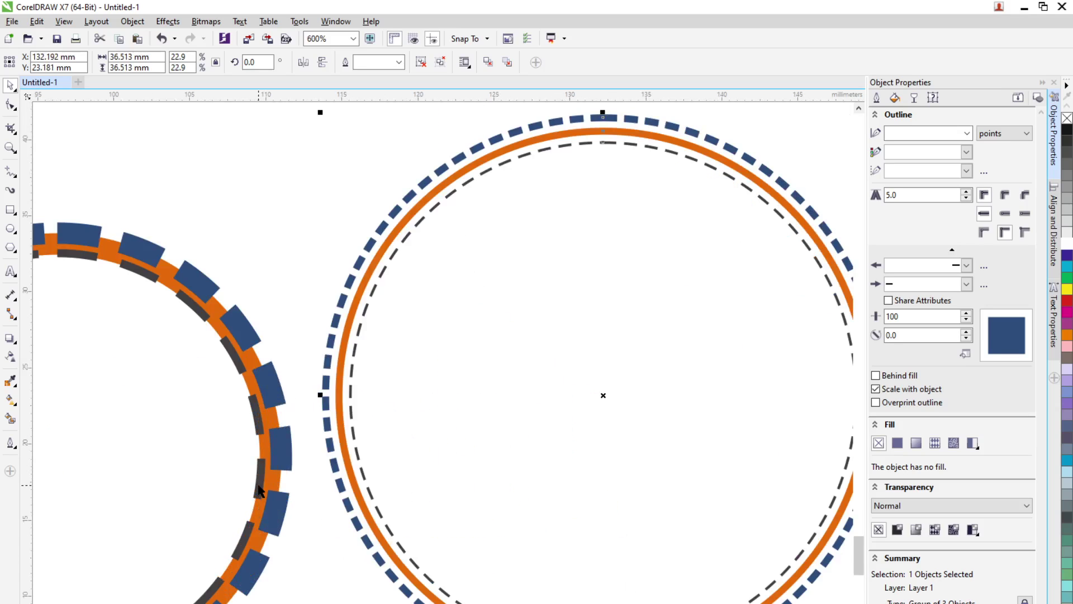
pyautogui.scroll(-2, 260, 492)
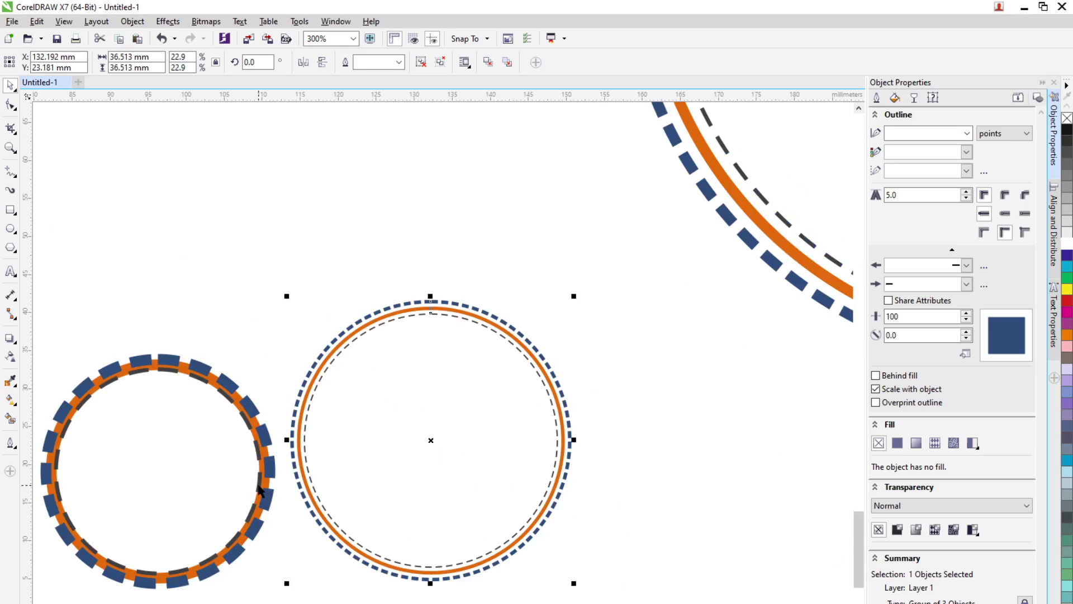
pyautogui.click(256, 508)
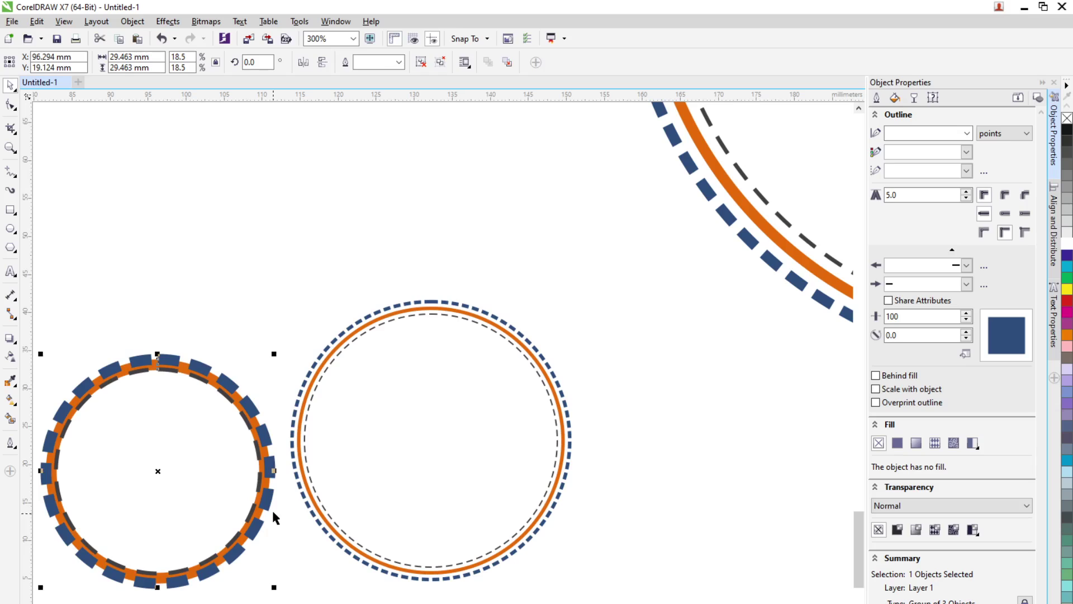
pyautogui.press('Delete')
# Reposition the small ring group beneath the large ring at the bottom-right corner
pyautogui.click(520, 542)
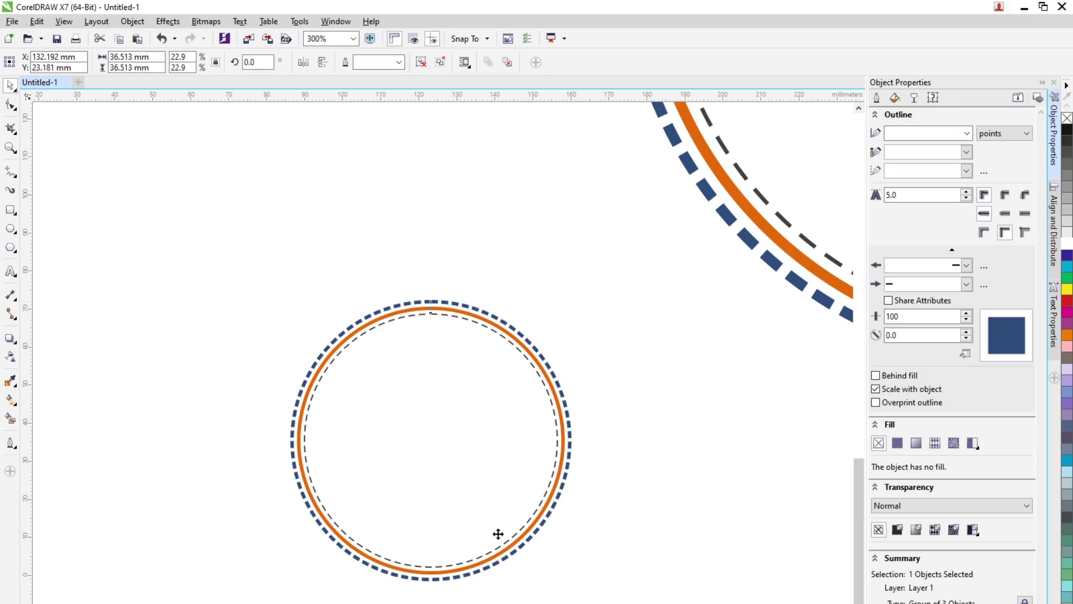
pyautogui.scroll(-2, 498, 532)
pyautogui.moveTo(465, 488); pyautogui.dragTo(621, 384)
pyautogui.click(803, 536)
pyautogui.click(683, 454)
pyautogui.click(502, 500)
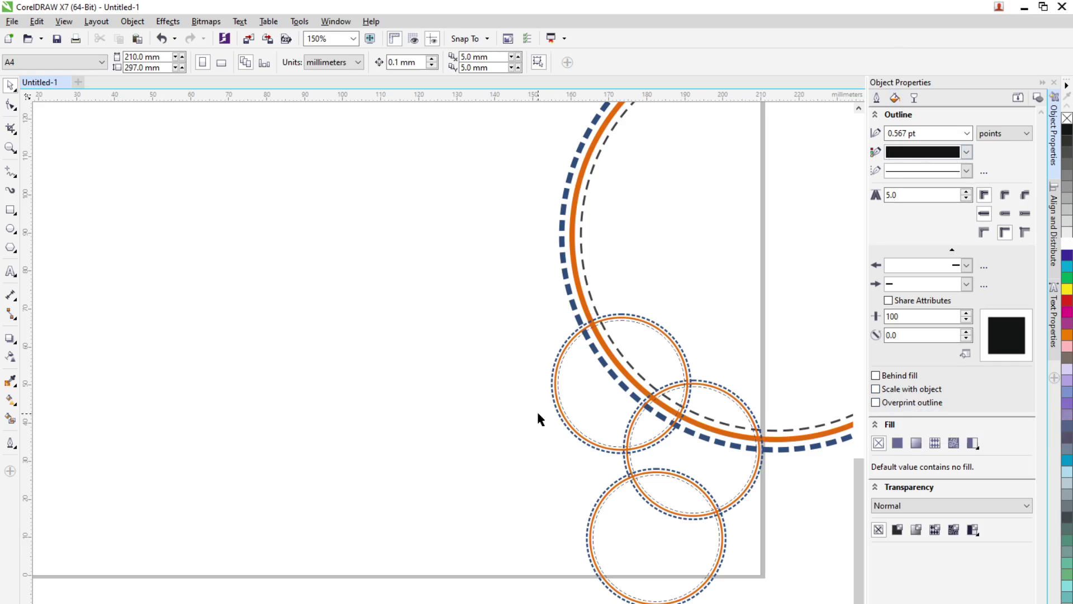
pyautogui.scroll(-2, 514, 499)
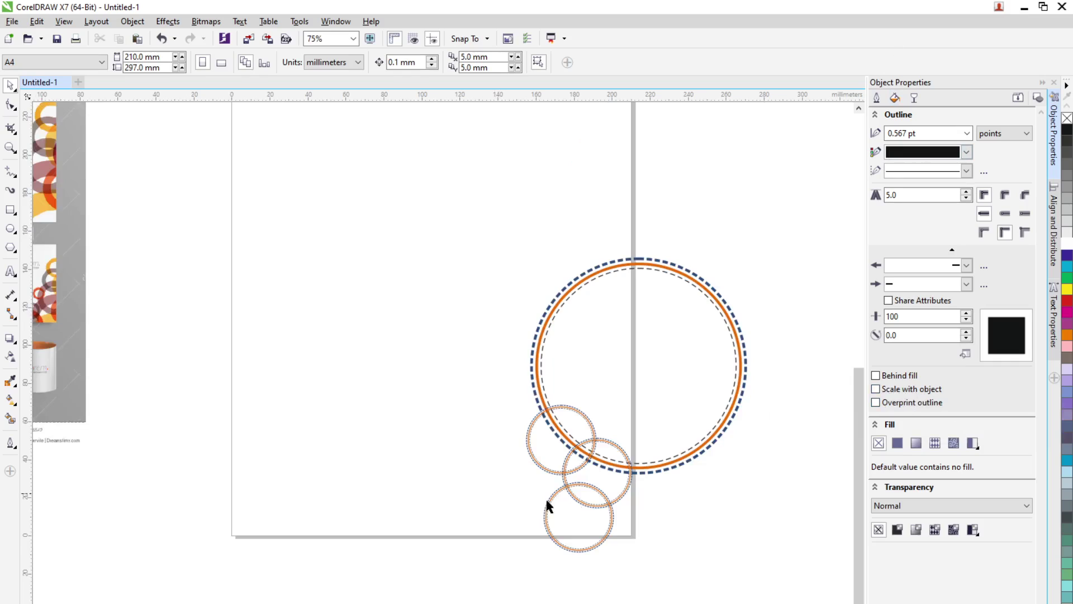
# Copy the three small circles to the page's top-left corner, rotated about 113°
pyautogui.scroll(-1, 591, 502)
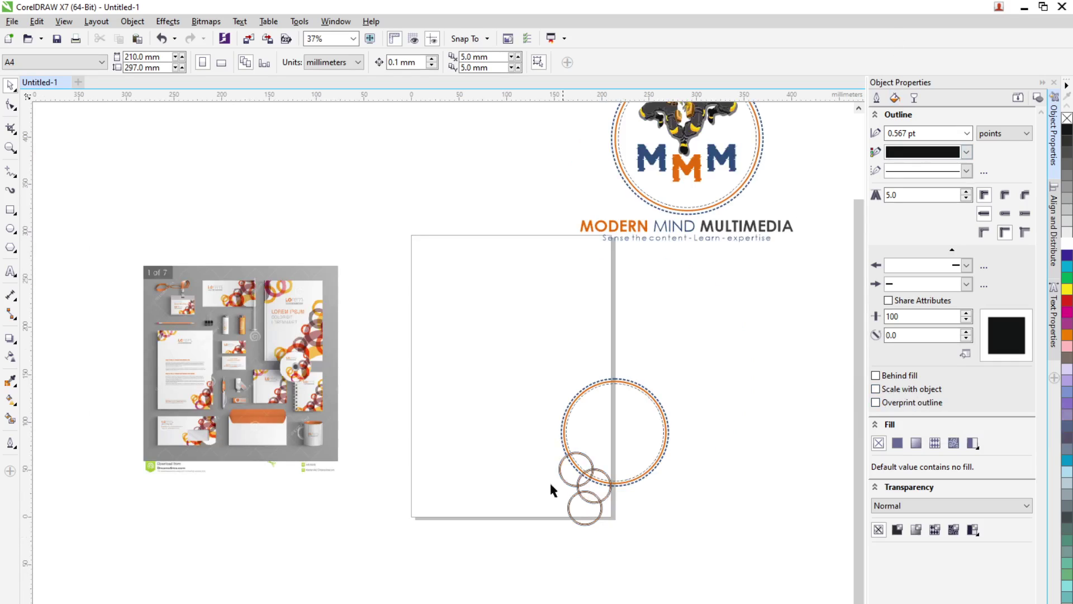
pyautogui.moveTo(516, 432); pyautogui.dragTo(639, 541)
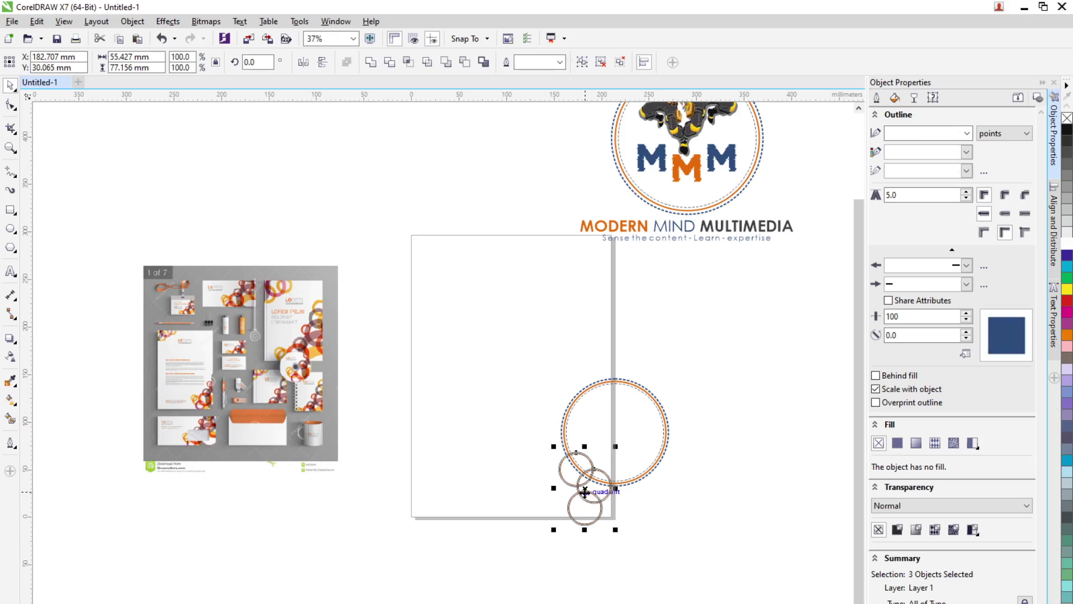
pyautogui.moveTo(564, 466); pyautogui.dragTo(412, 235)
pyautogui.click(439, 272)
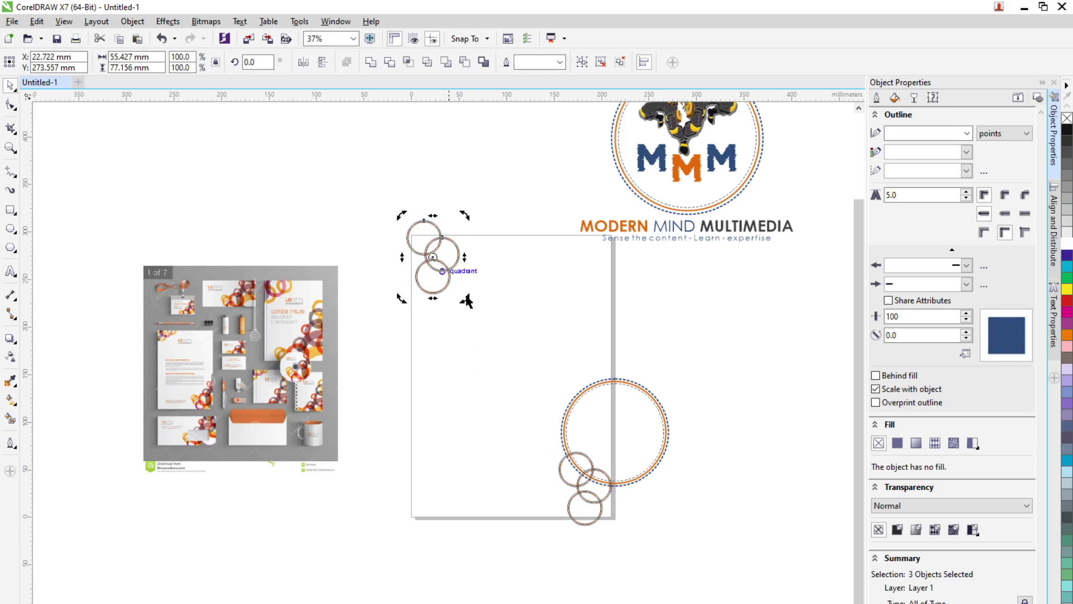
pyautogui.moveTo(470, 302); pyautogui.dragTo(480, 179)
pyautogui.click(437, 262)
pyautogui.moveTo(436, 261); pyautogui.dragTo(436, 255)
pyautogui.click(369, 360)
# Rearrange the small circles in the bottom-right cluster into new positions
pyautogui.scroll(4, 428, 235)
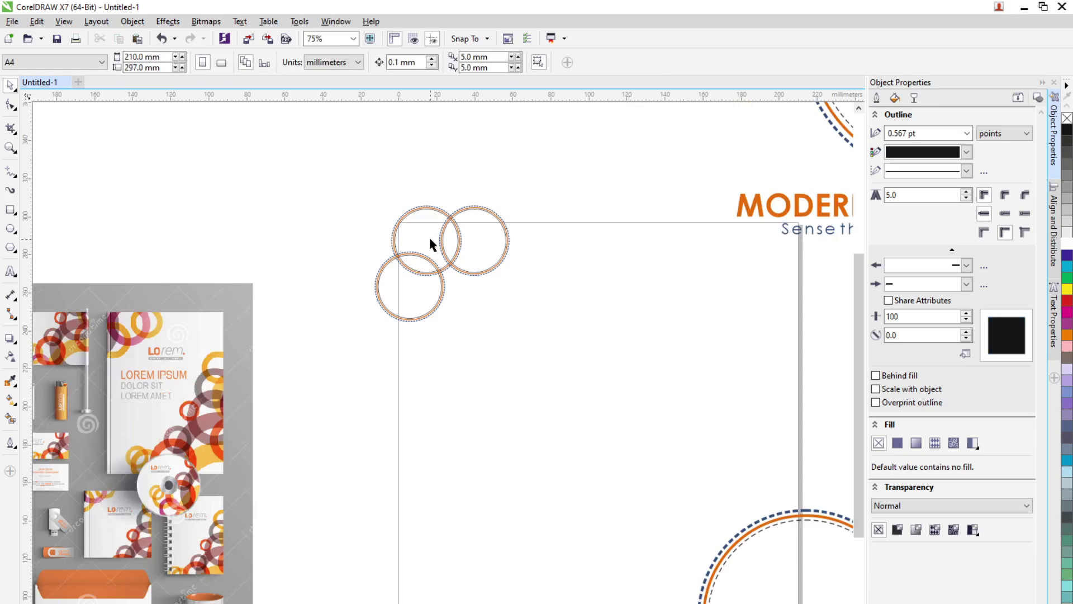
pyautogui.scroll(-4, 429, 234)
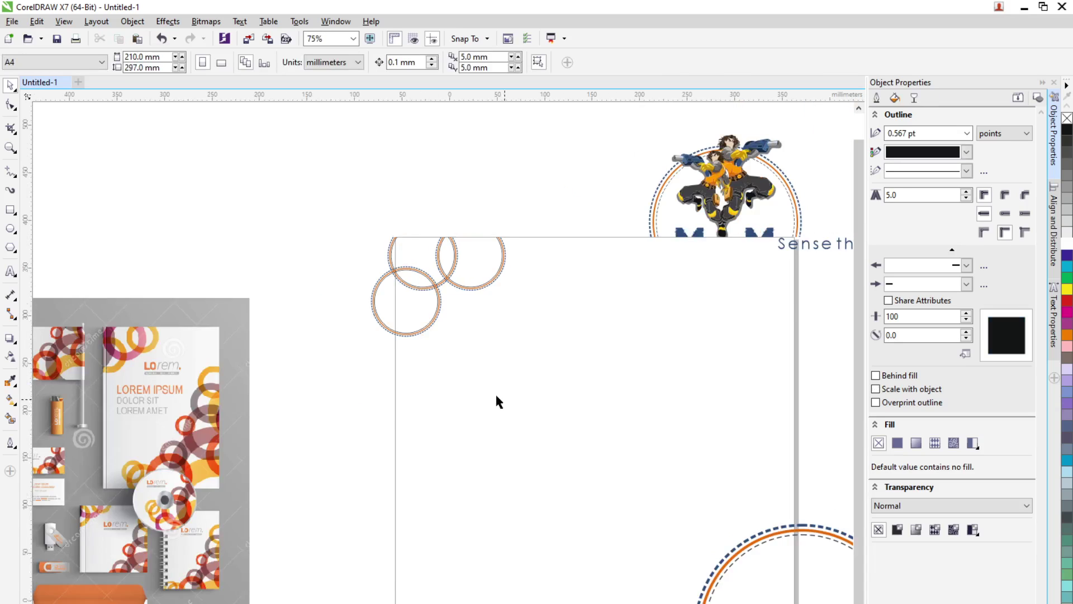
pyautogui.scroll(2, 636, 590)
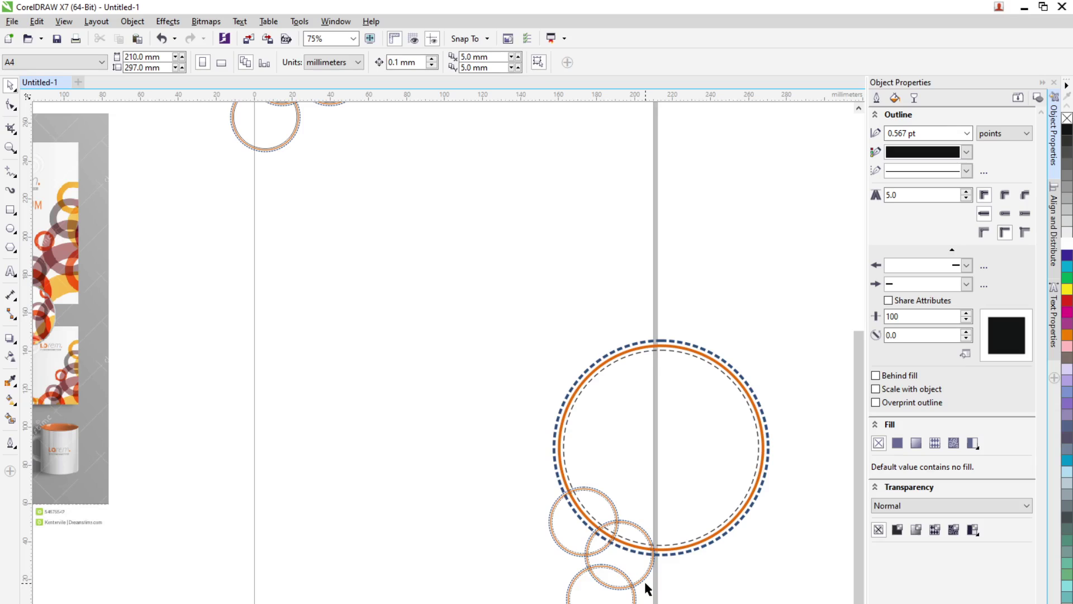
pyautogui.click(640, 579)
pyautogui.moveTo(634, 559); pyautogui.dragTo(636, 564)
pyautogui.click(587, 555)
pyautogui.moveTo(584, 522)
pyautogui.mouseDown()
pyautogui.moveTo(618, 524)
pyautogui.moveTo(602, 529)
pyautogui.mouseUp()
pyautogui.click(579, 573)
pyautogui.moveTo(601, 598); pyautogui.dragTo(631, 581)
pyautogui.click(488, 473)
# Undo the last move, tuck the small circles against the large ring, and shift all four together
pyautogui.press('Escape')
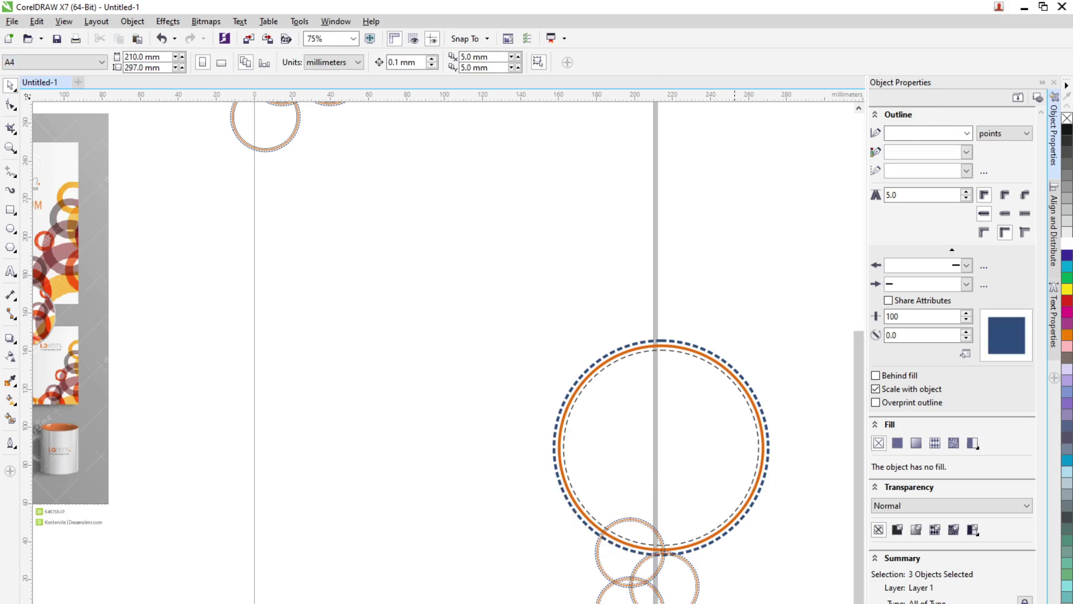
pyautogui.scroll(2, 643, 587)
pyautogui.scroll(-1, 455, 475)
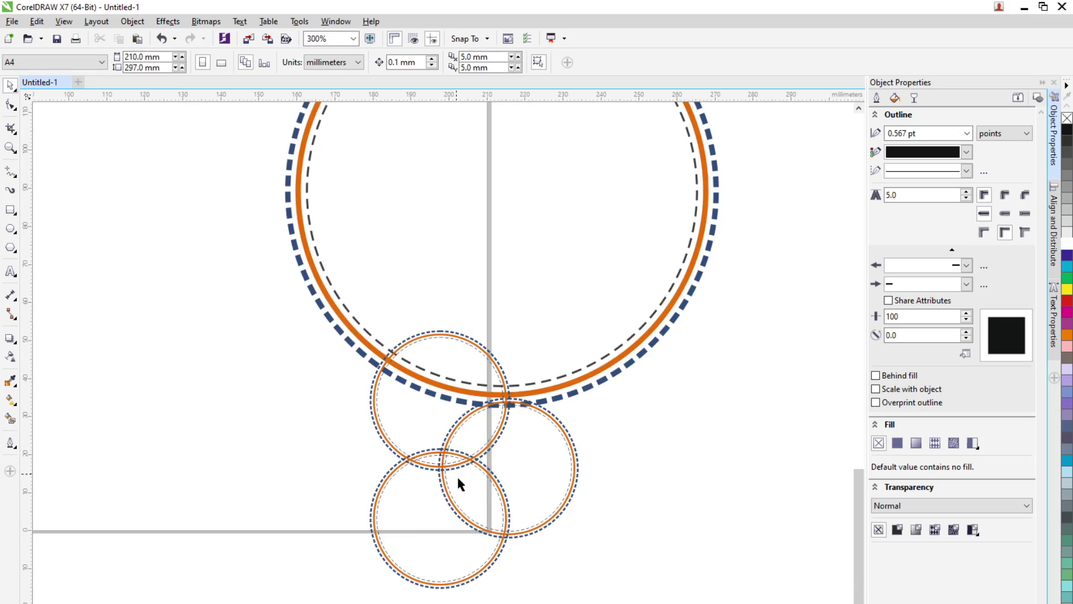
pyautogui.hotkey('ctrl', 'z')
pyautogui.moveTo(415, 428); pyautogui.dragTo(366, 387)
pyautogui.press('Escape')
pyautogui.scroll(-2, 582, 447)
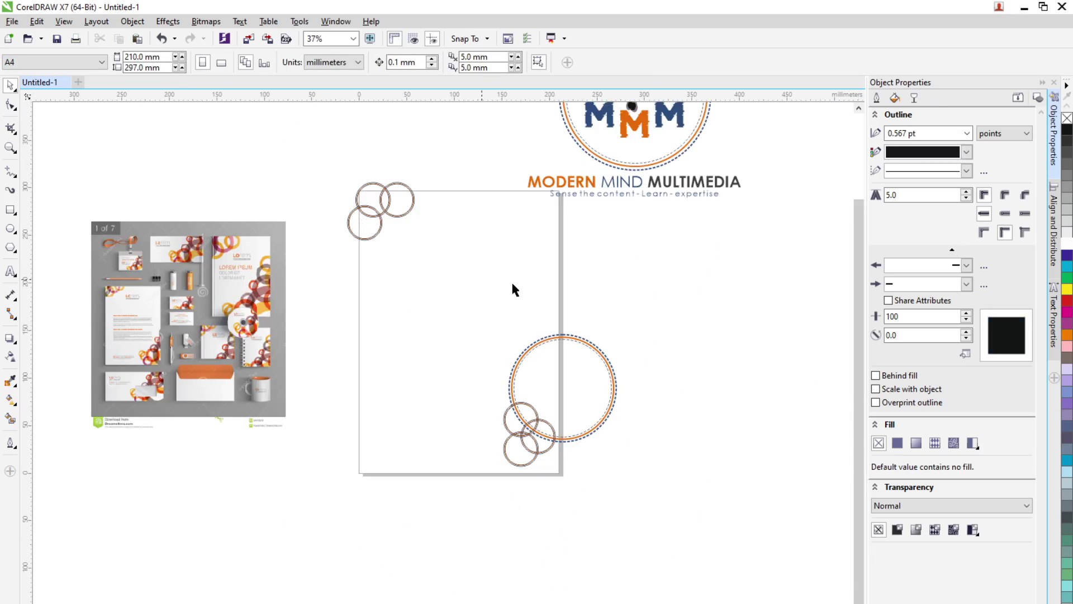
pyautogui.scroll(1, 507, 285)
pyautogui.moveTo(439, 309); pyautogui.dragTo(607, 549)
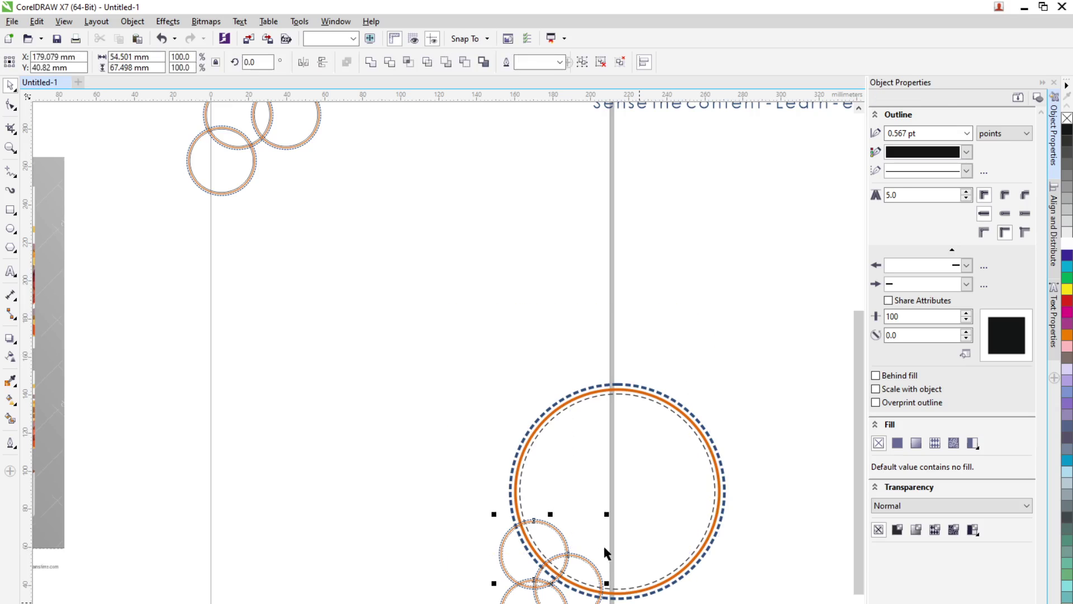
pyautogui.moveTo(448, 311); pyautogui.dragTo(782, 602)
pyautogui.moveTo(607, 521); pyautogui.dragTo(615, 531)
pyautogui.press('Escape')
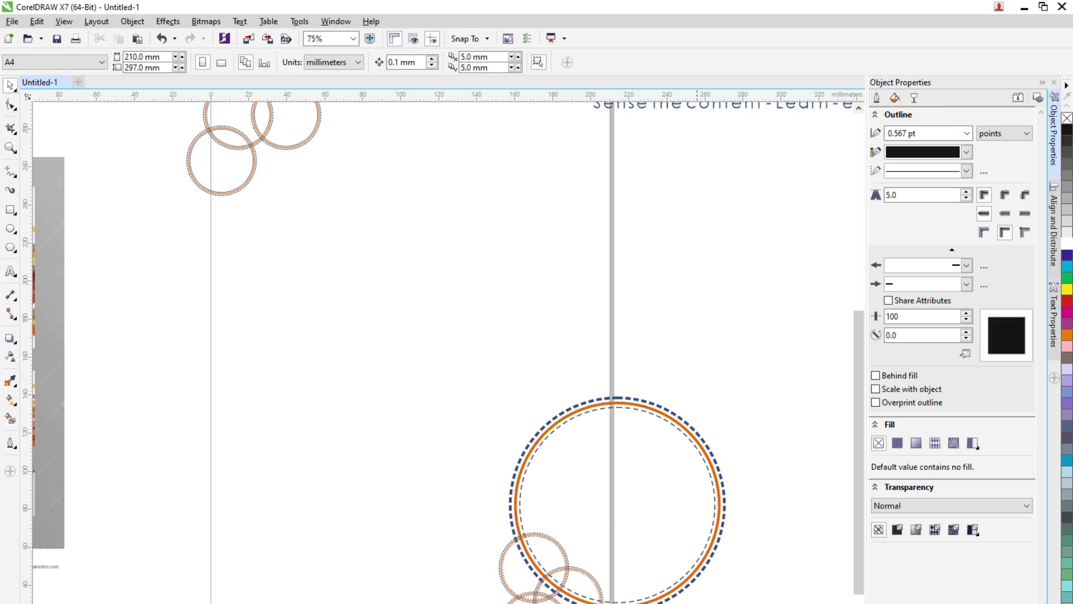
# Review the layout by selecting the top-left trio, then all seven circles
pyautogui.scroll(-3, 697, 603)
pyautogui.moveTo(419, 298); pyautogui.dragTo(589, 480)
pyautogui.scroll(6, 474, 381)
pyautogui.scroll(-6, 475, 382)
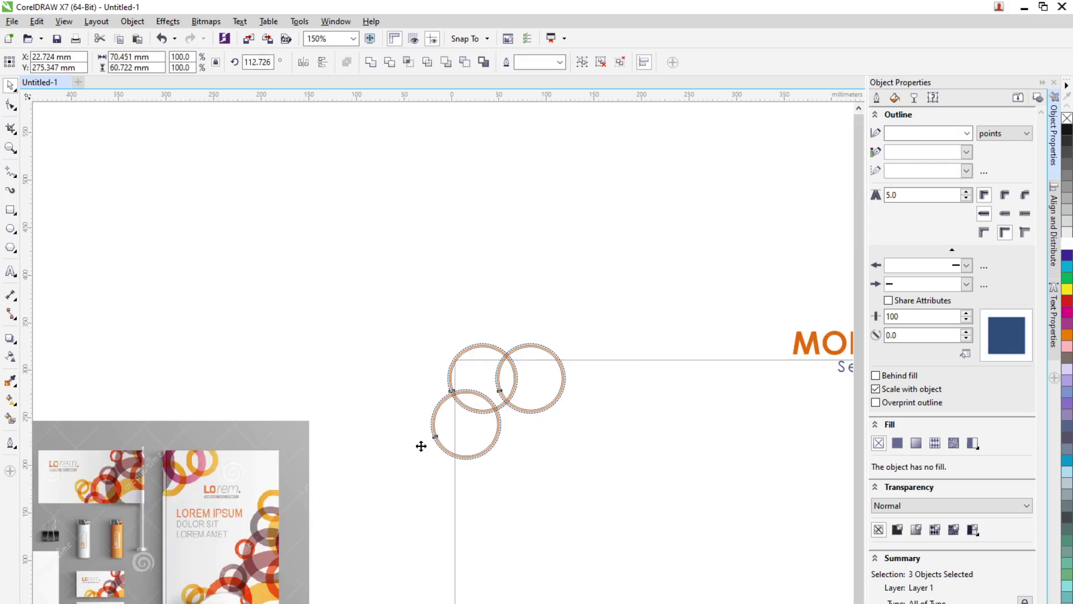
pyautogui.press('Escape')
pyautogui.moveTo(420, 326); pyautogui.dragTo(826, 603)
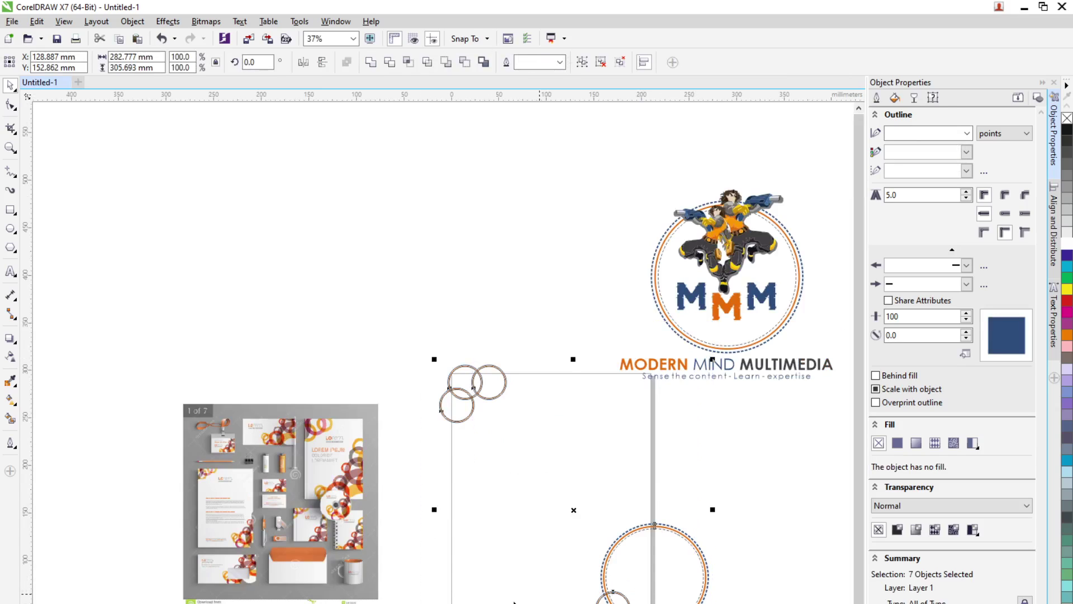
pyautogui.press('Escape')
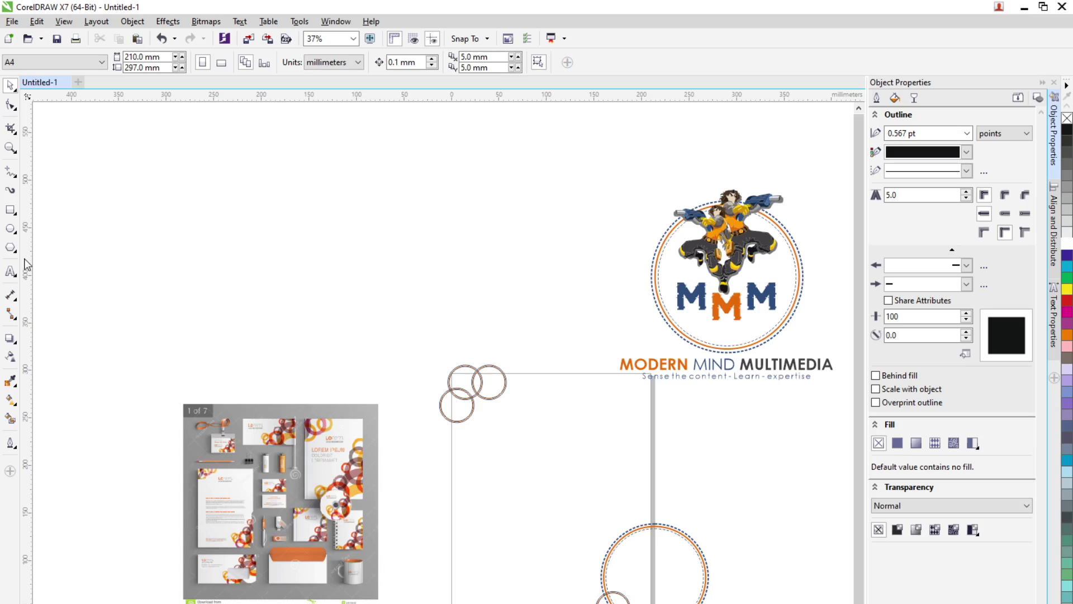
# Start outlining an ellipse near the top-left circles with the Ellipse tool
pyautogui.click(10, 228)
pyautogui.moveTo(444, 362); pyautogui.dragTo(487, 402)
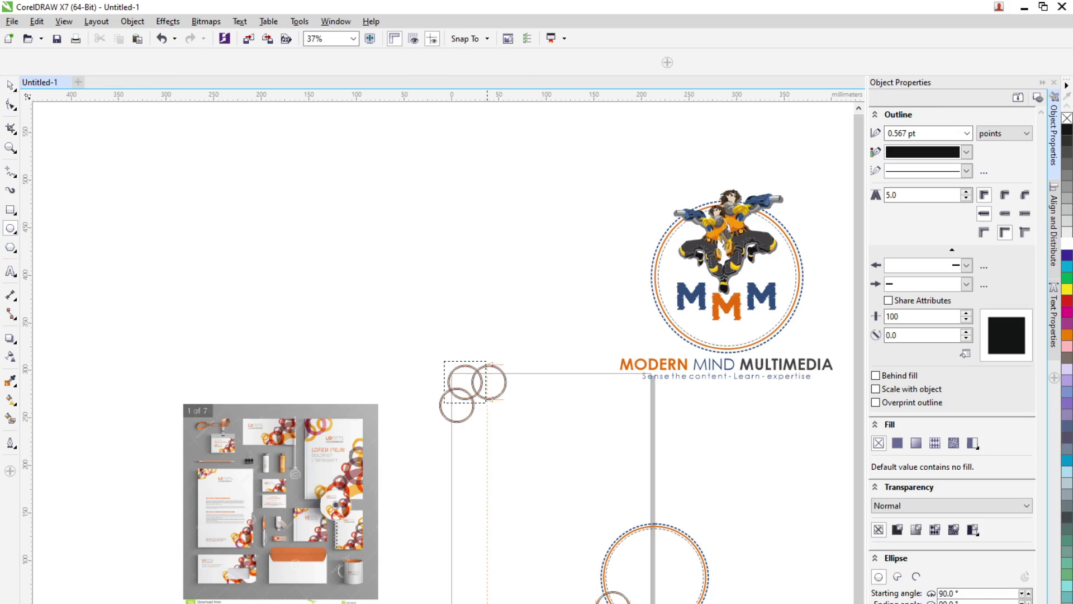
pyautogui.press('F6')
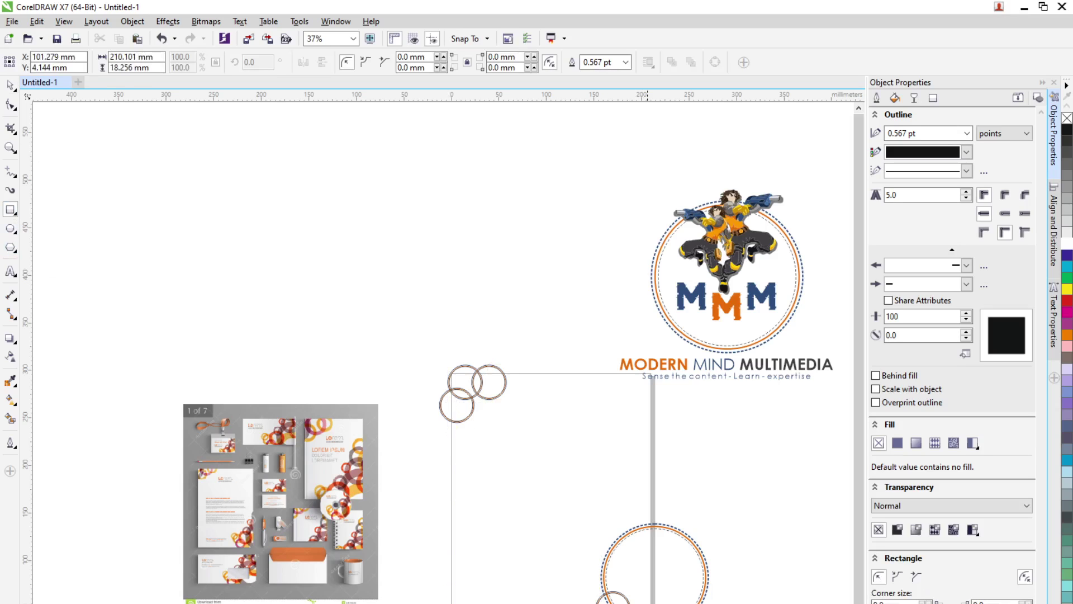
# Sample the ring's orange and the dashes' blue with the eyedropper
pyautogui.click(10, 85)
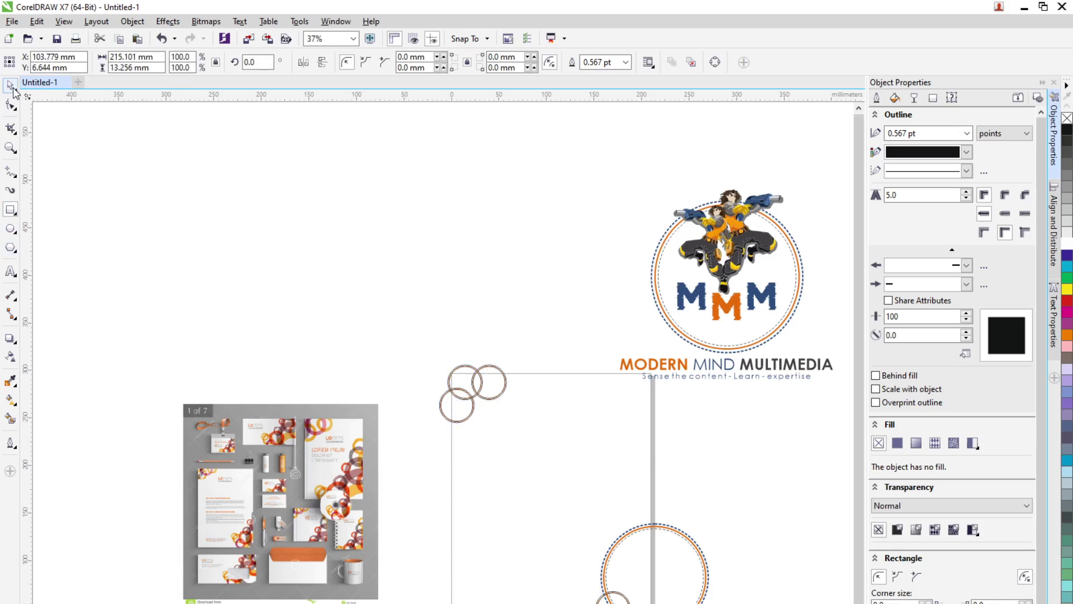
pyautogui.scroll(2, 445, 346)
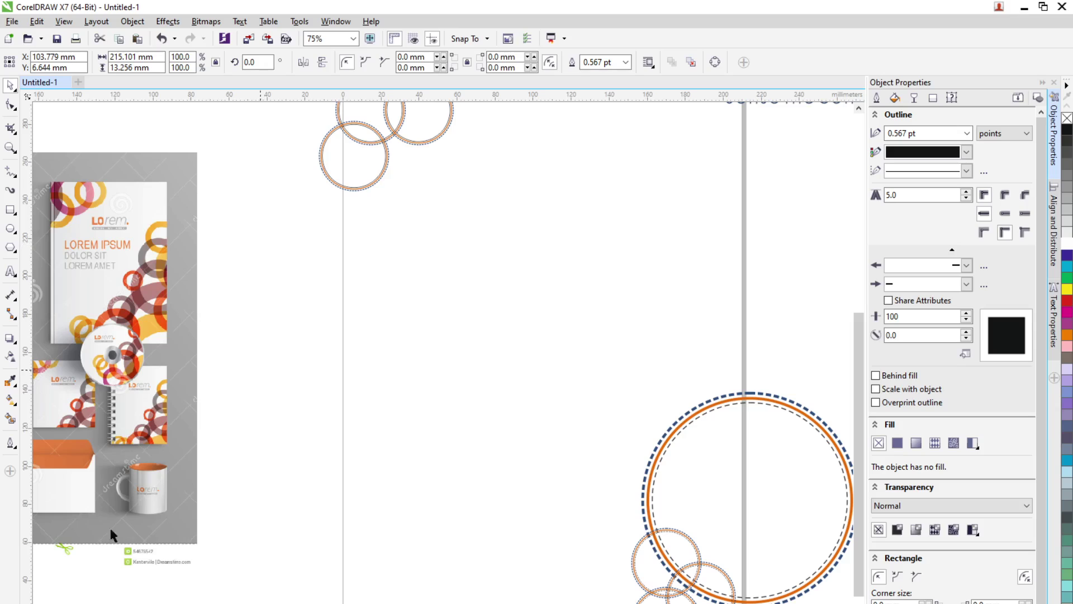
pyautogui.click(566, 590)
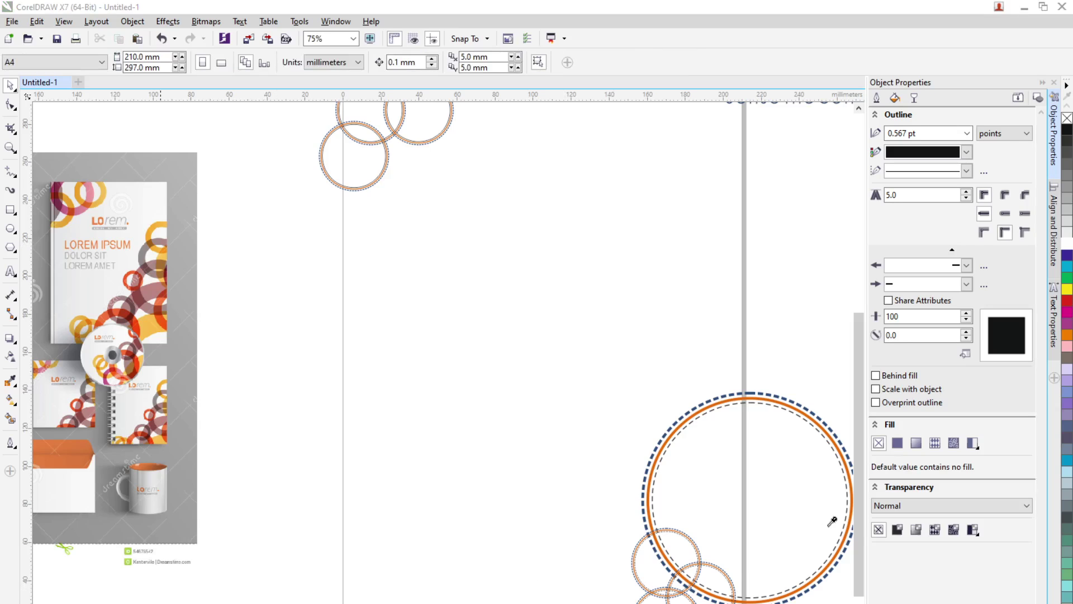
pyautogui.click(650, 493)
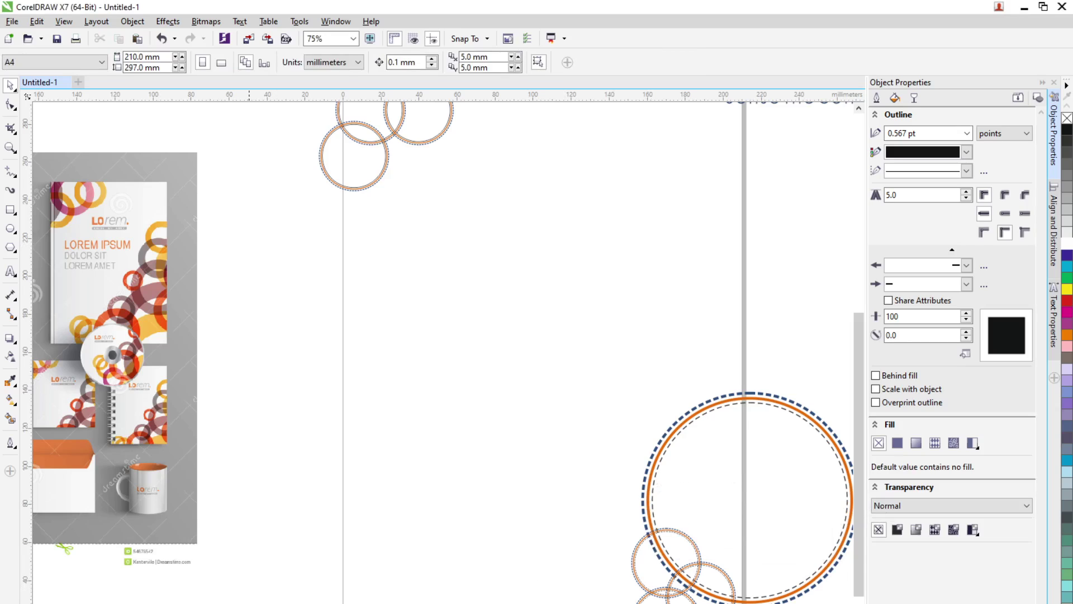
pyautogui.click(654, 455)
pyautogui.scroll(6, 689, 458)
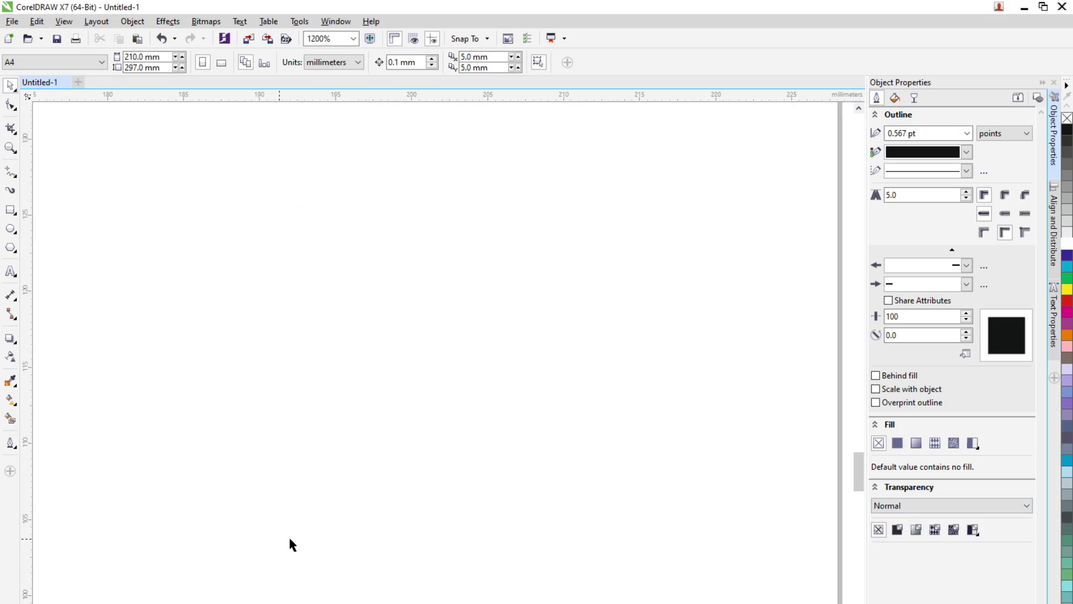
pyautogui.scroll(-2, 289, 539)
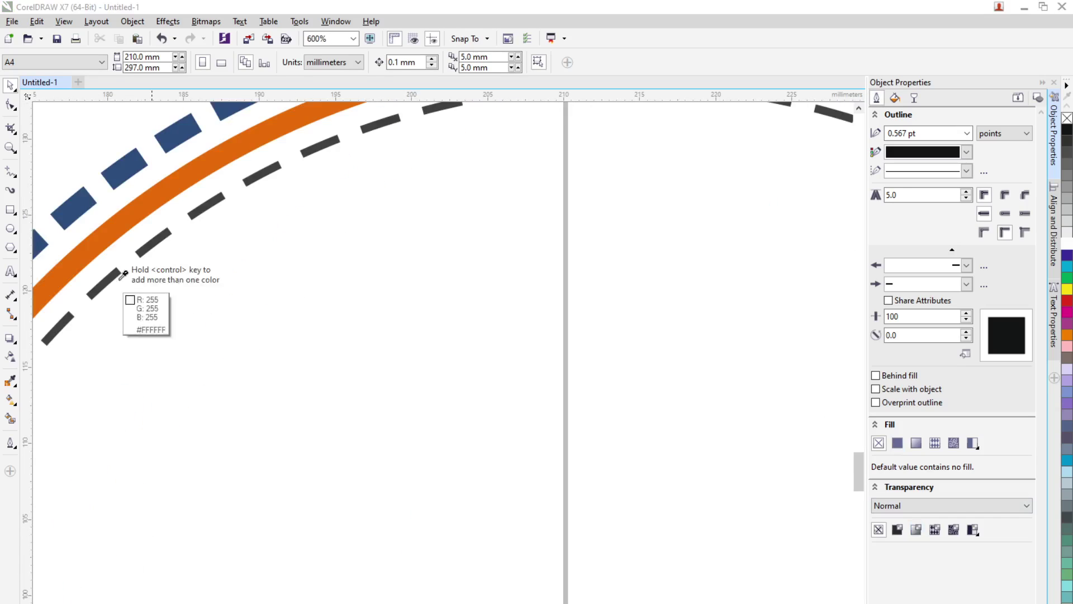
pyautogui.click(77, 221)
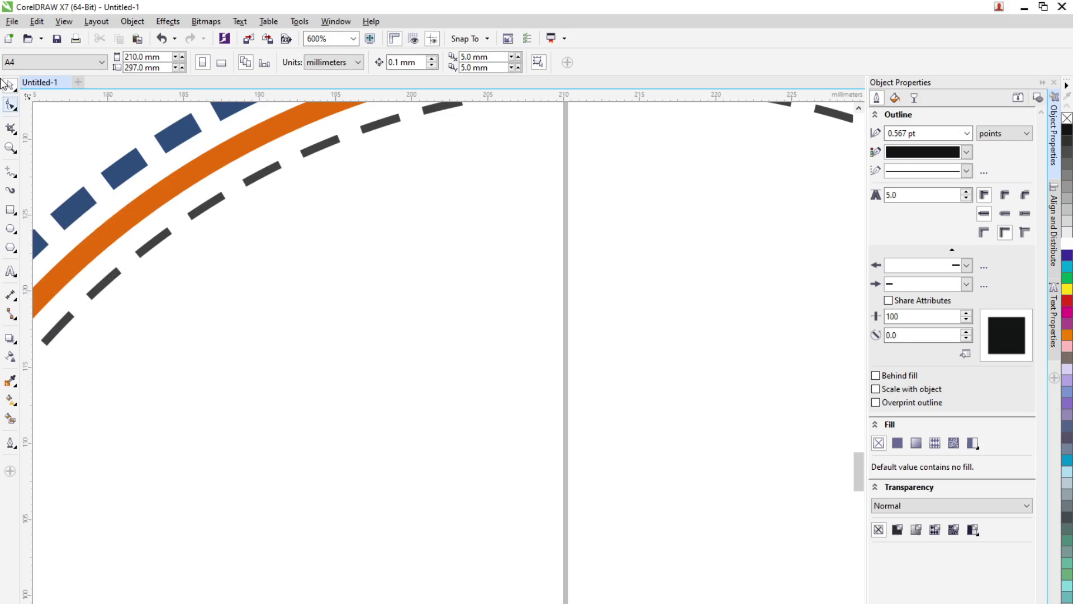
# Zoom to fit the whole page, then set the zoom to 125%
pyautogui.scroll(-5, 115, 279)
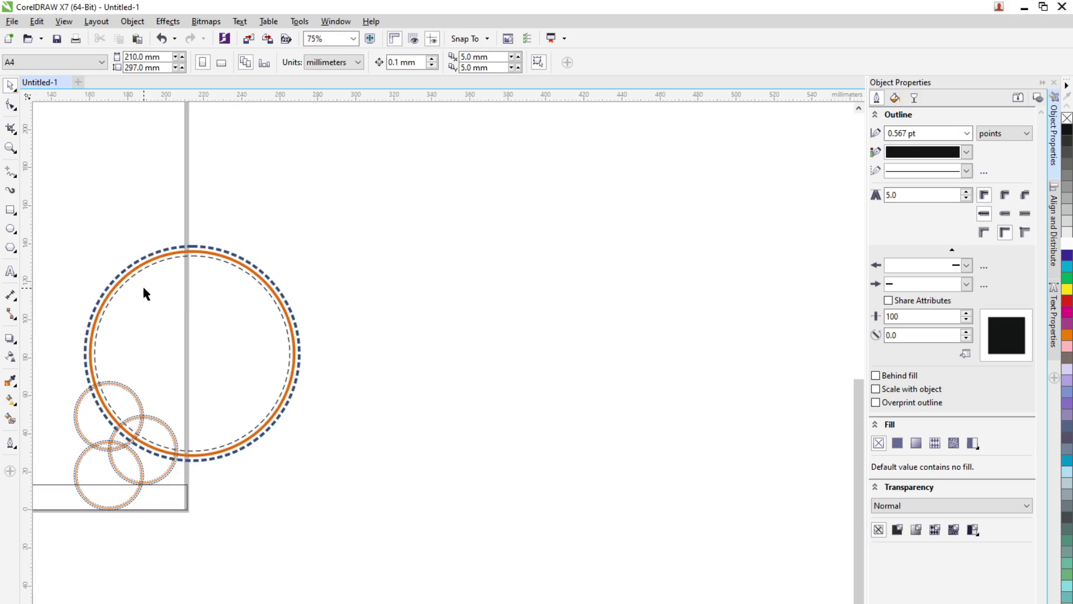
pyautogui.scroll(-2, 144, 294)
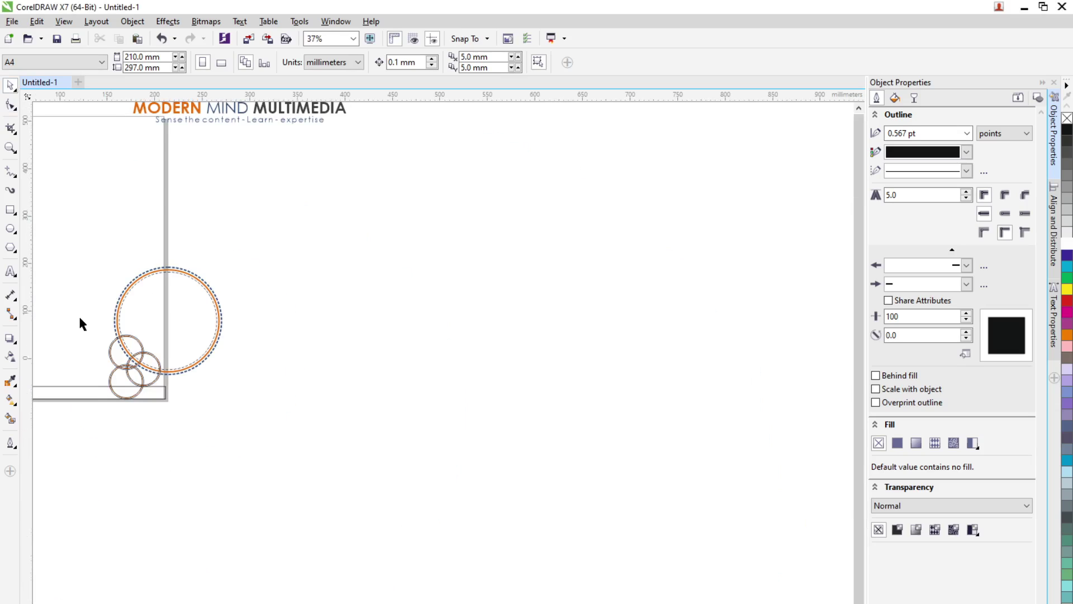
pyautogui.scroll(-2, 80, 319)
pyautogui.click(353, 39)
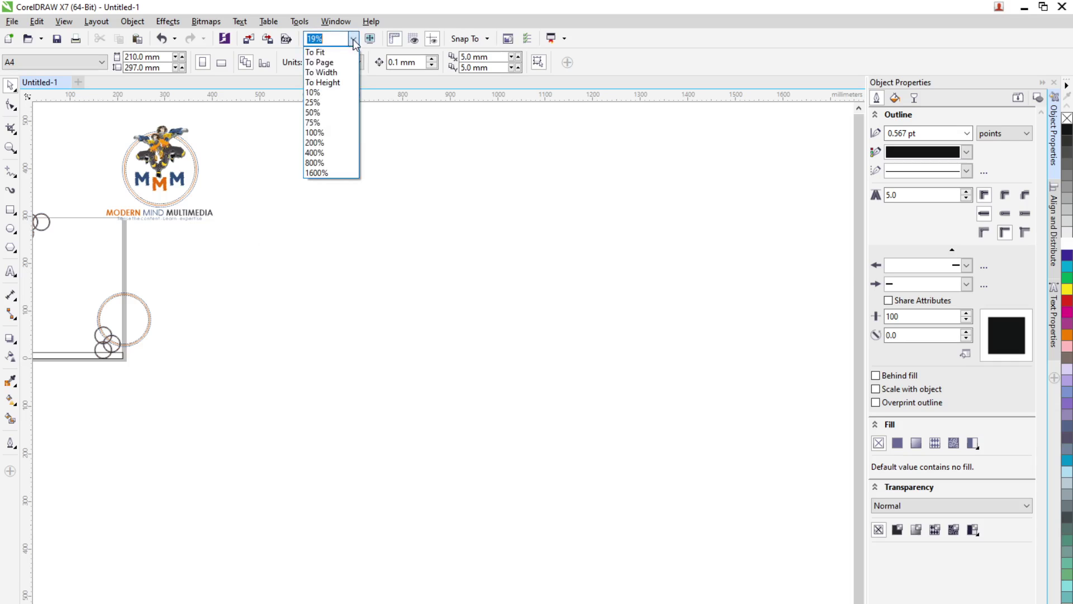
pyautogui.click(324, 62)
pyautogui.write('125')
pyautogui.press('Return')
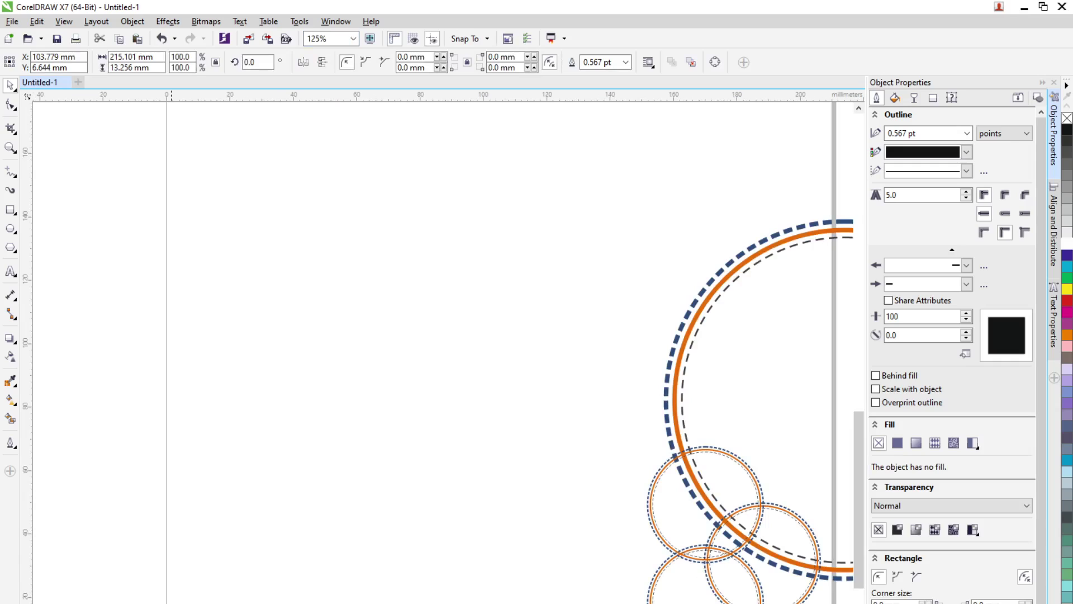
# Set the footer bar's outline width to None
pyautogui.press('F3')
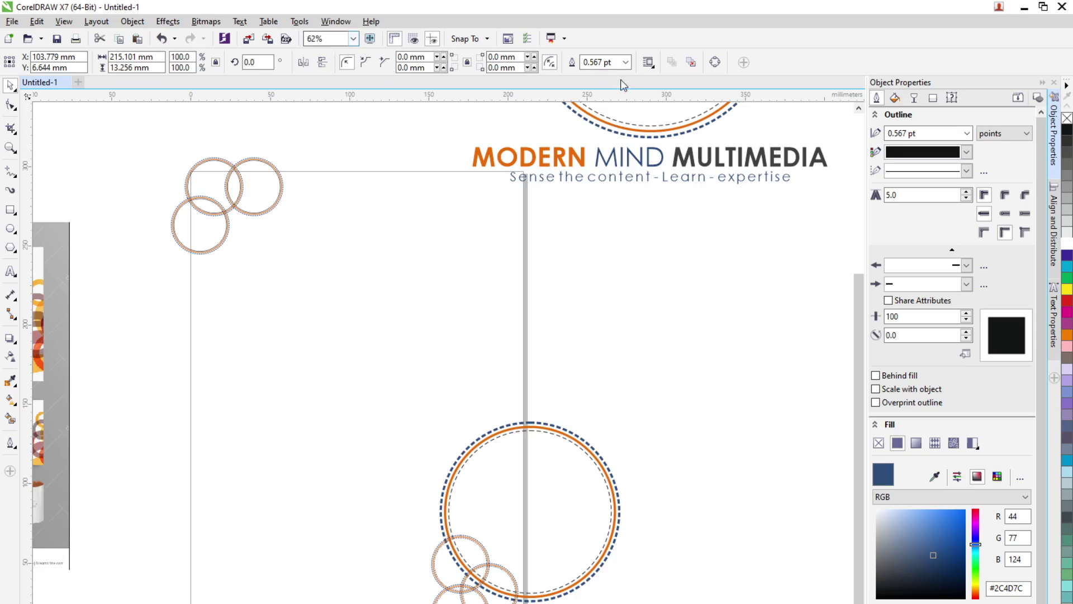
pyautogui.click(626, 62)
pyautogui.click(591, 75)
pyautogui.click(417, 585)
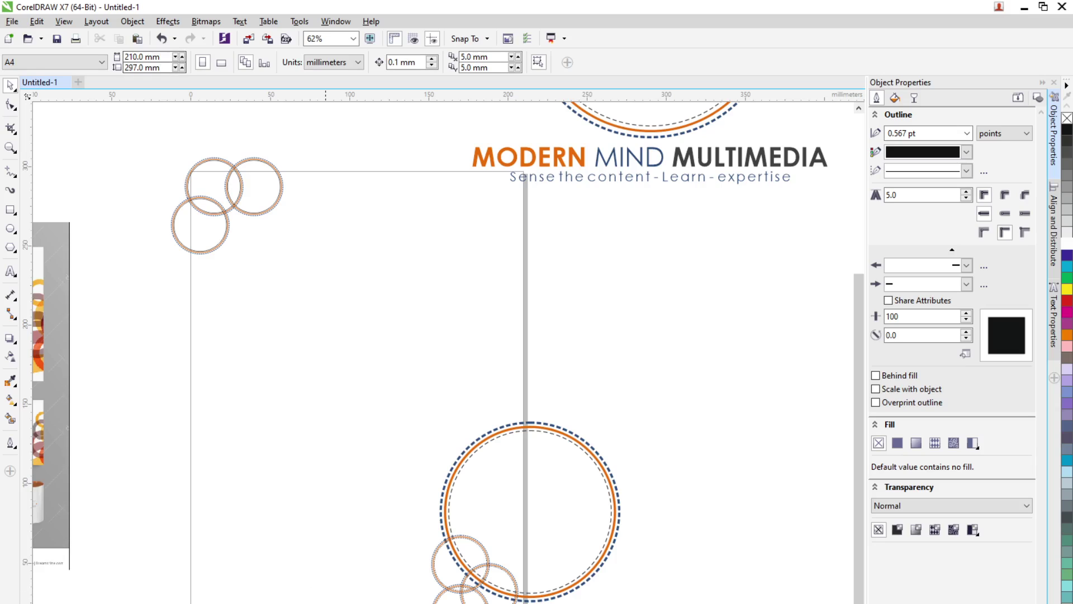
# Resize the footer bar to 210 mm wide and 10 mm tall
pyautogui.press('Tab')
pyautogui.click(140, 57)
pyautogui.write('2')
pyautogui.press('Return')
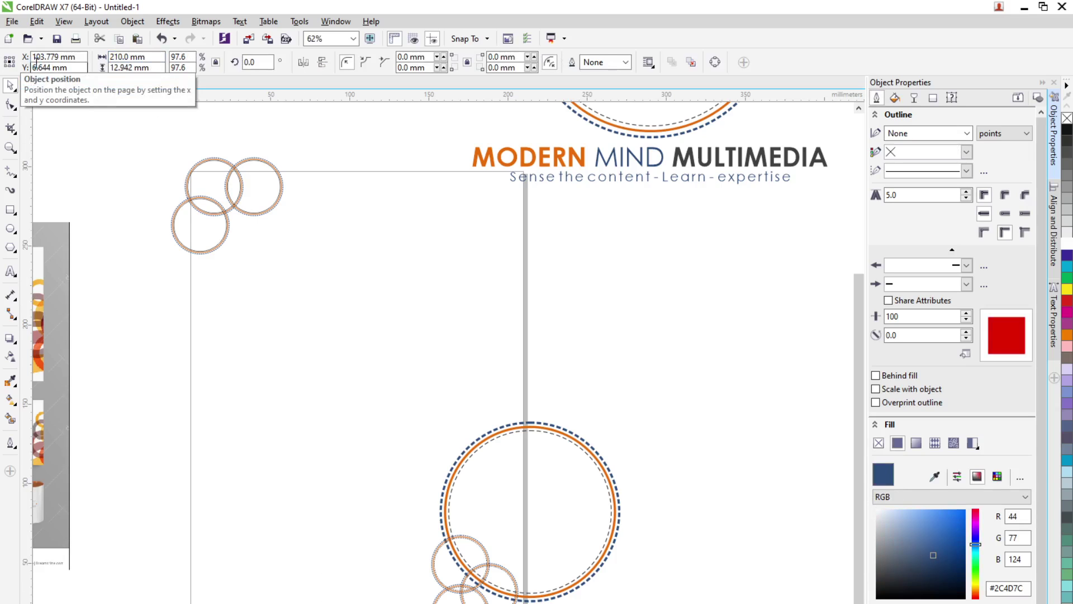
pyautogui.click(133, 69)
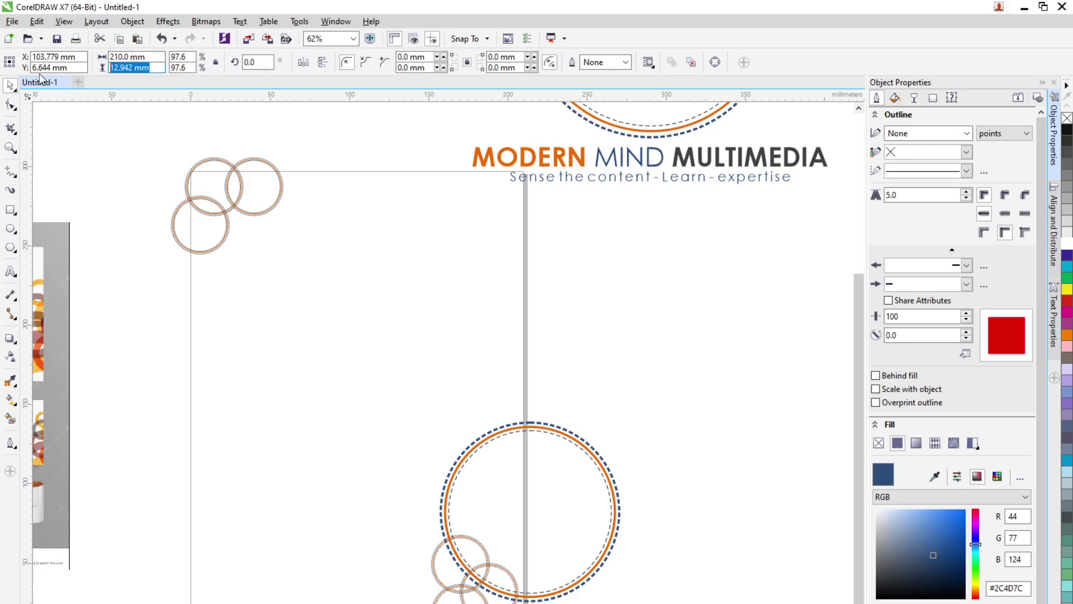
pyautogui.write('10')
pyautogui.press('Return')
# Align the footer bar to the page bottom and centre it horizontally
pyautogui.click(1053, 229)
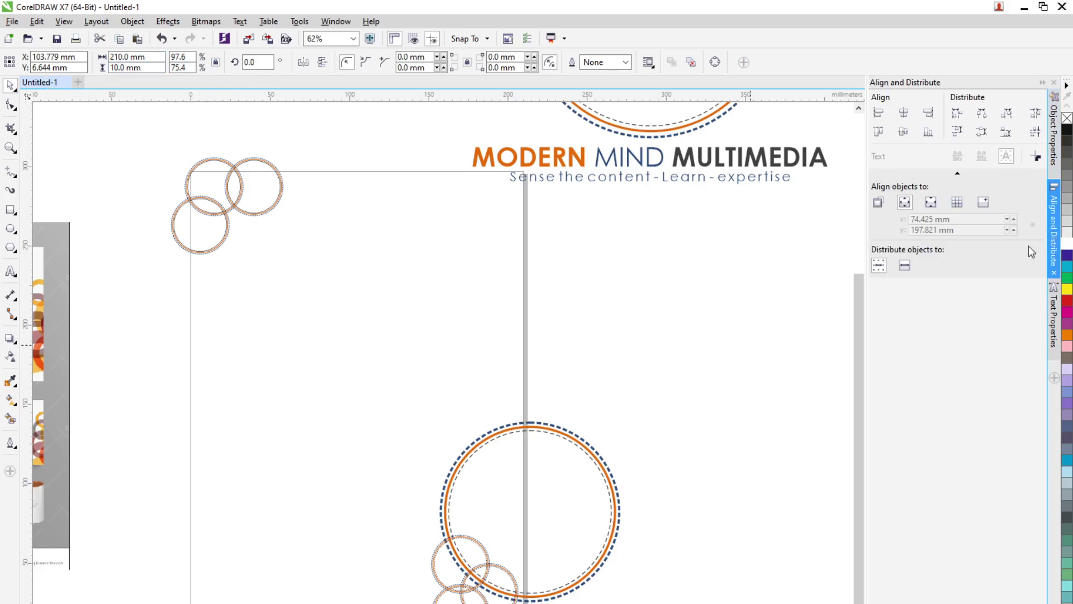
pyautogui.click(929, 133)
pyautogui.click(906, 114)
pyautogui.scroll(3, 525, 425)
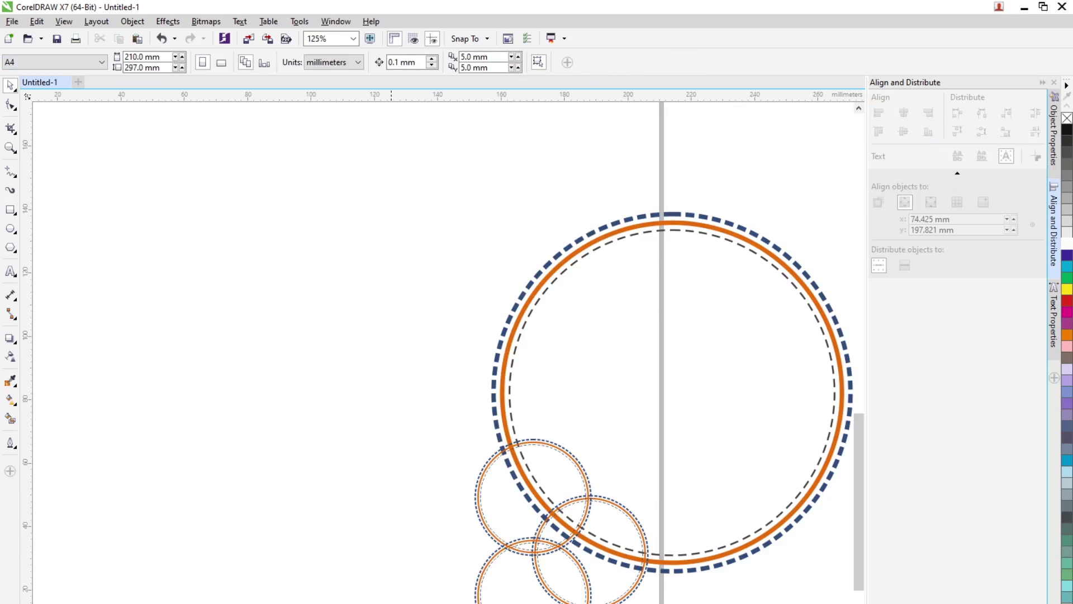
# Send the object To Back of Page, then bring the small circles To Front of Page
pyautogui.rightClick(438, 273)
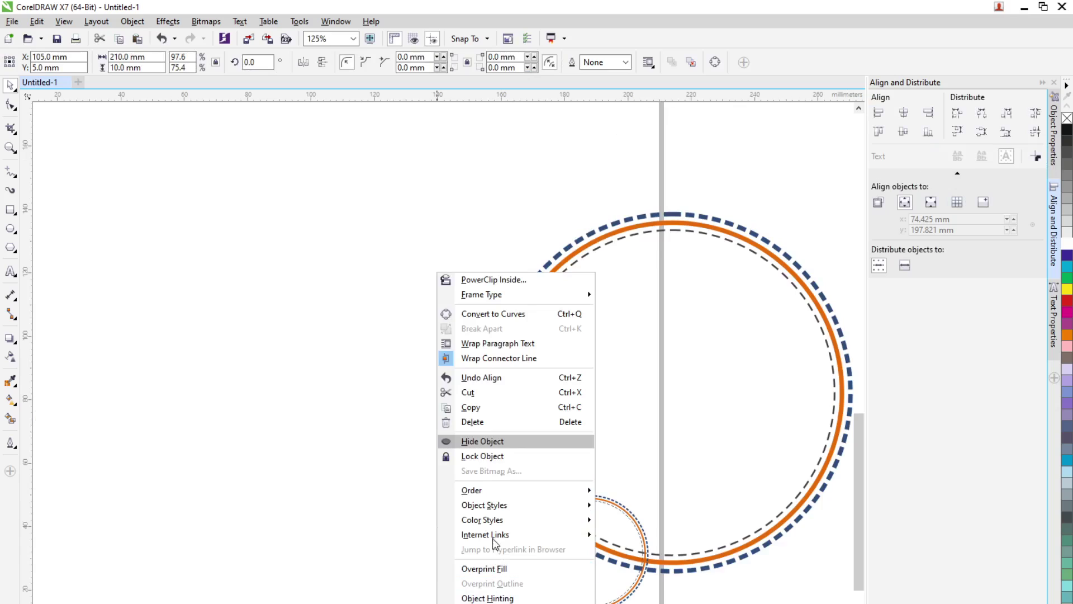
pyautogui.moveTo(536, 491)
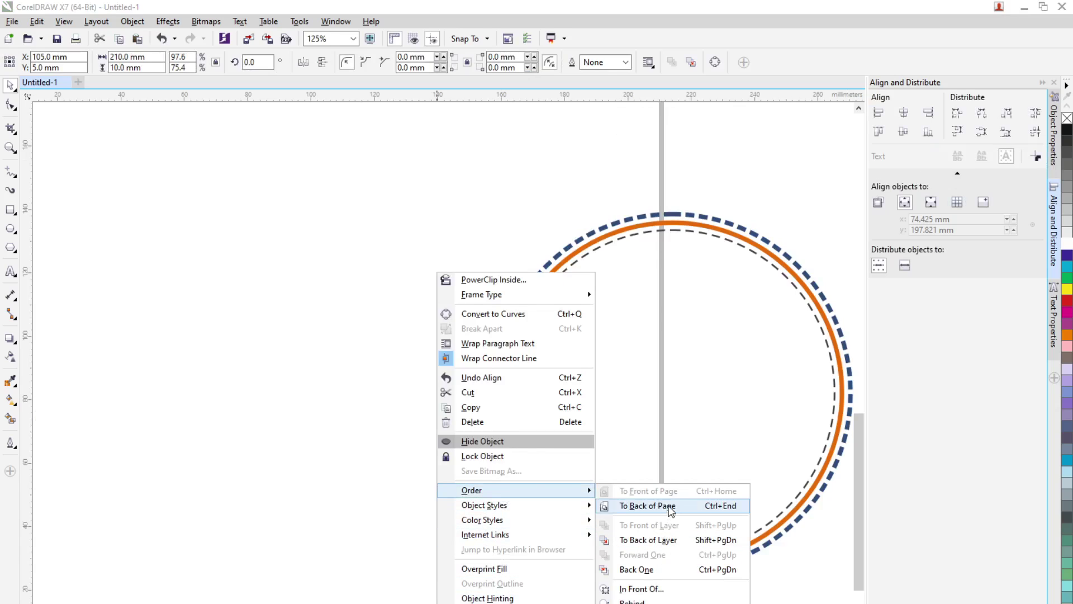
pyautogui.click(652, 505)
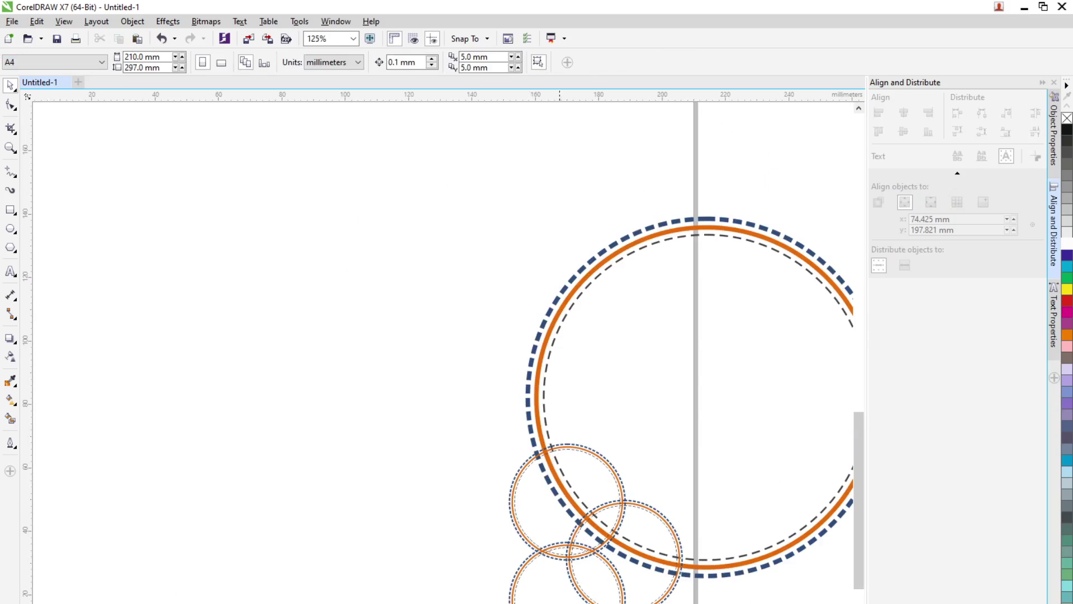
pyautogui.rightClick(515, 575)
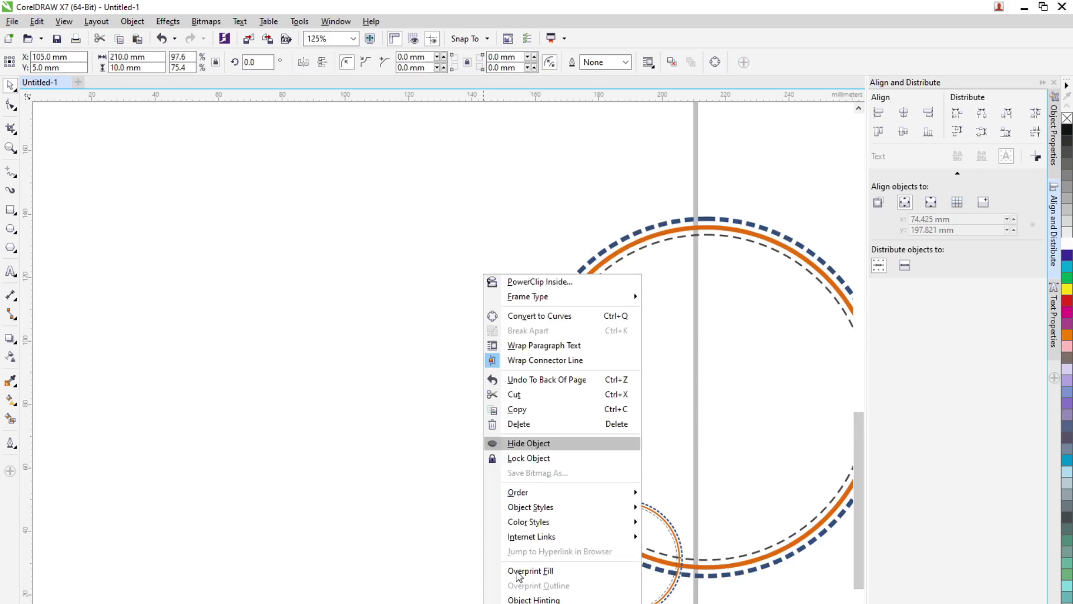
pyautogui.moveTo(553, 492)
pyautogui.click(695, 494)
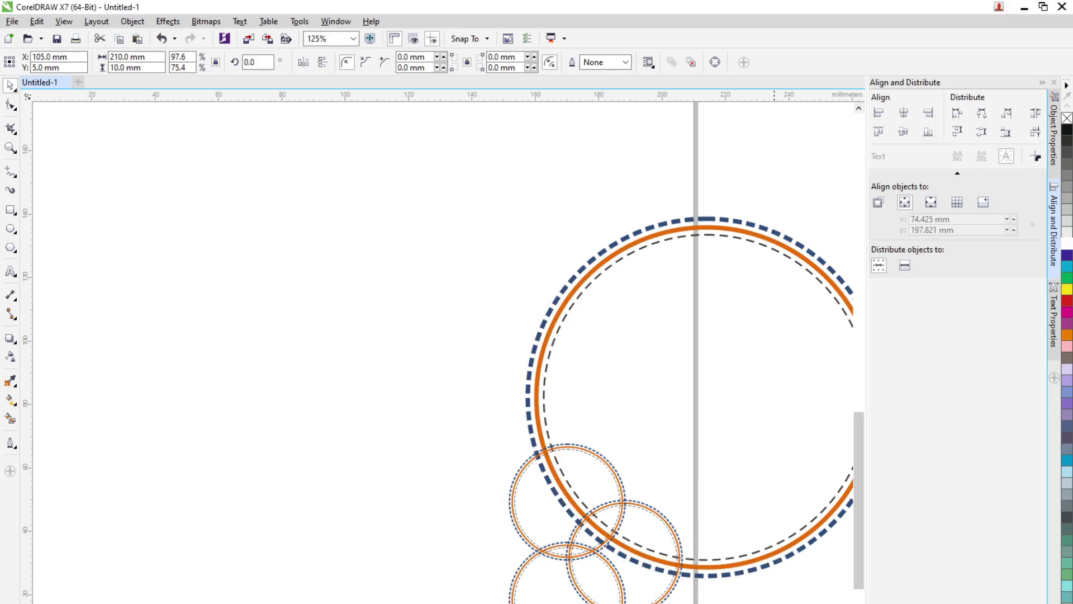
# Move the lower-right circle cluster slightly higher on the page
pyautogui.scroll(-2, 674, 598)
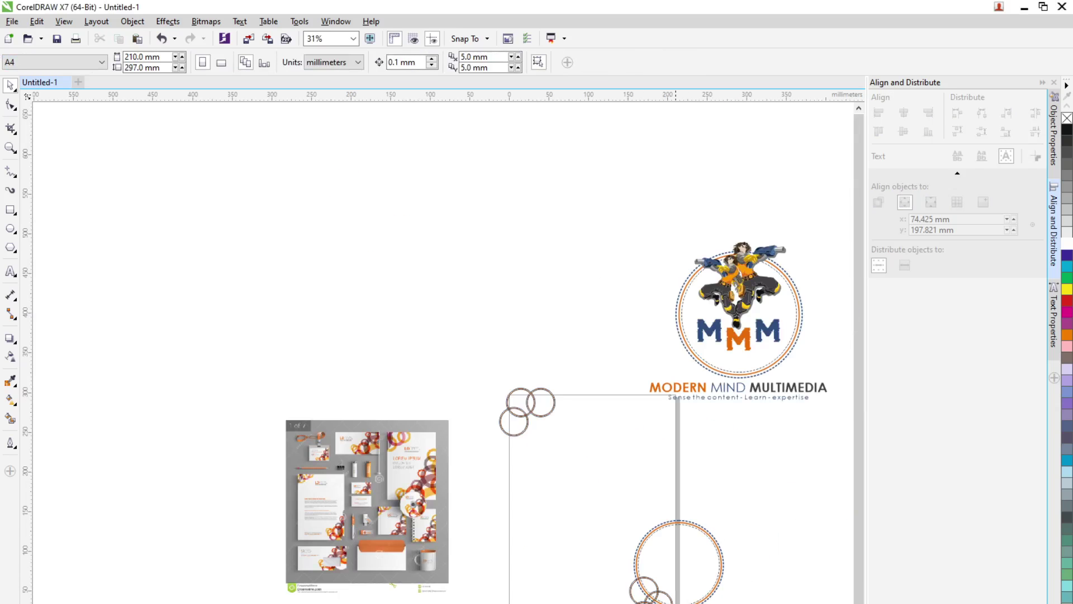
pyautogui.scroll(2, 640, 599)
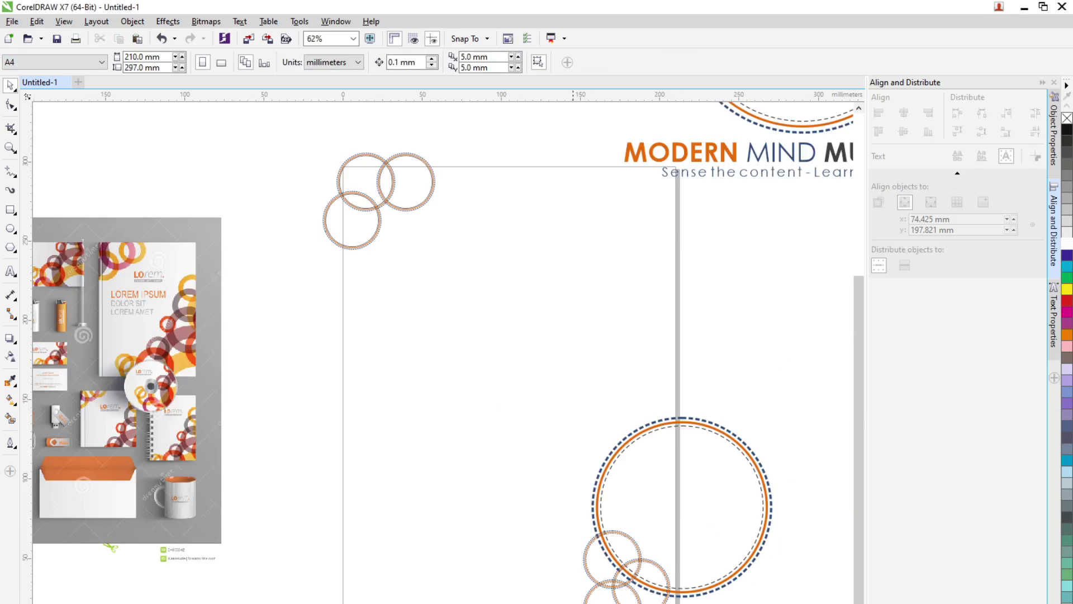
pyautogui.scroll(-1, 639, 503)
pyautogui.moveTo(557, 291); pyautogui.dragTo(833, 595)
pyautogui.moveTo(714, 454); pyautogui.dragTo(713, 439)
pyautogui.click(750, 546)
pyautogui.scroll(-1, 750, 546)
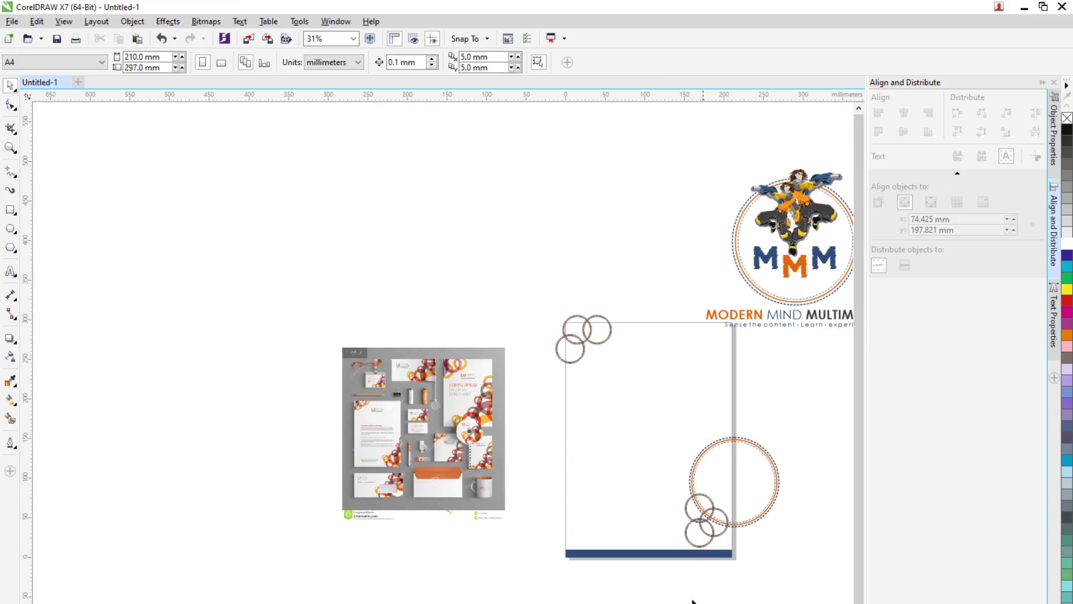
pyautogui.scroll(1, 685, 587)
# Set the navy footer bar's height to 15 mm without changing its 210 mm width
pyautogui.click(630, 521)
pyautogui.scroll(1, 684, 487)
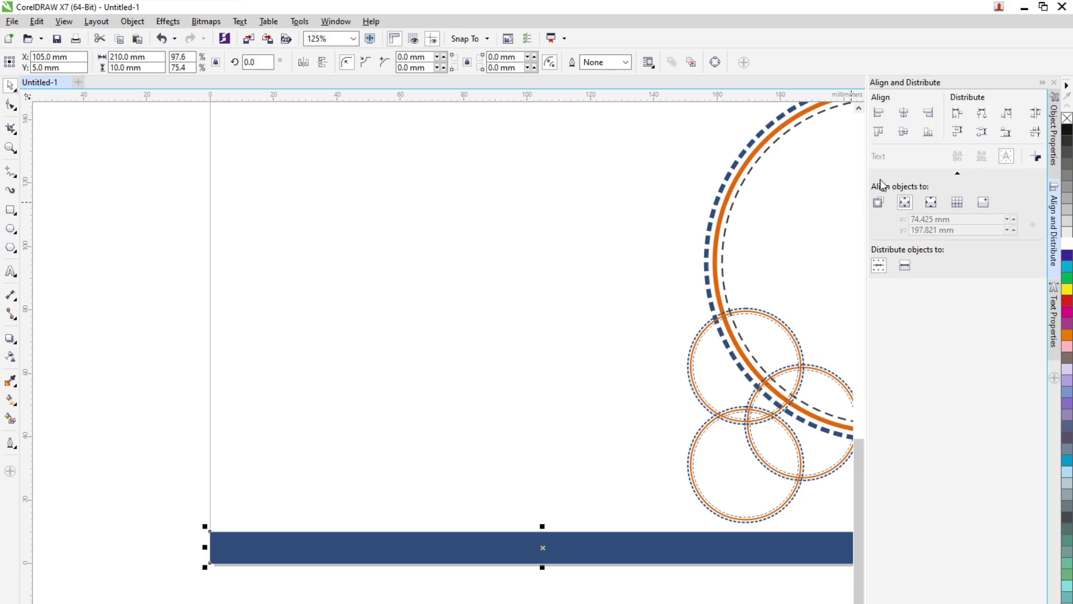
pyautogui.click(139, 68)
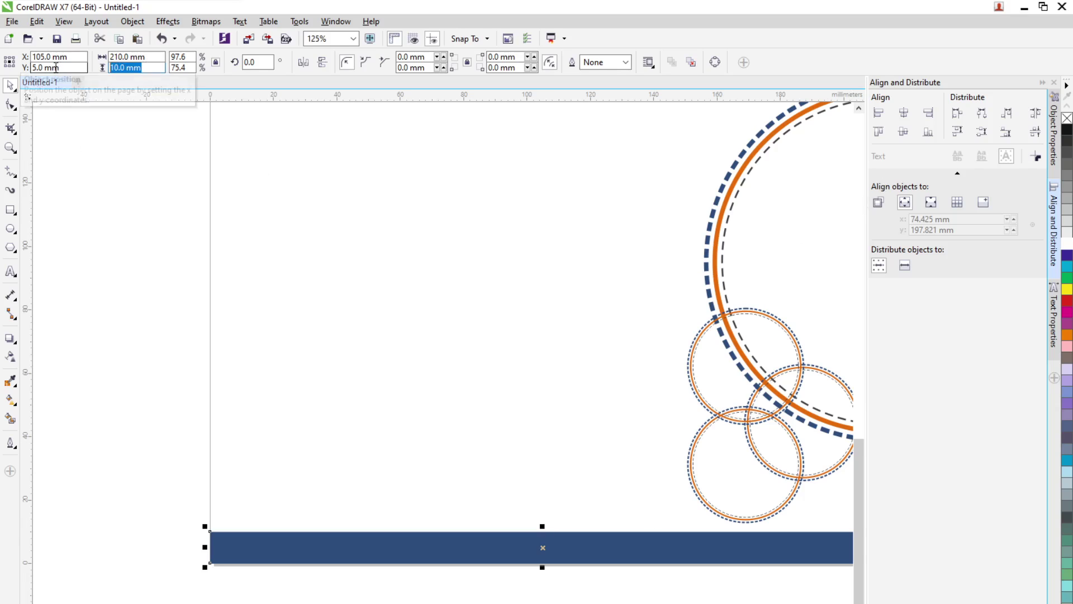
pyautogui.write('15')
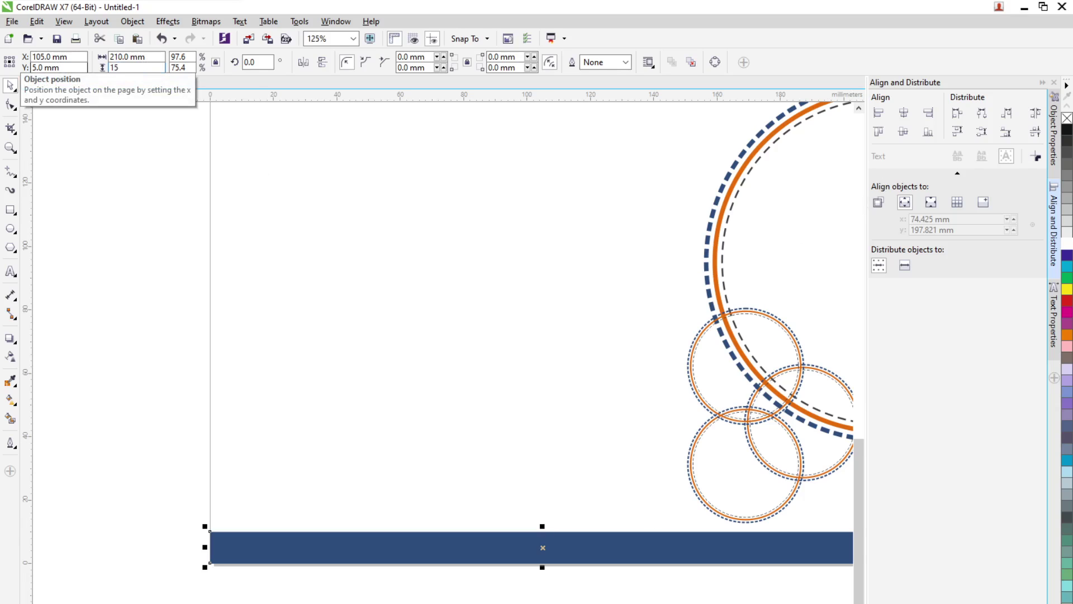
pyautogui.press('Return')
pyautogui.click(154, 68)
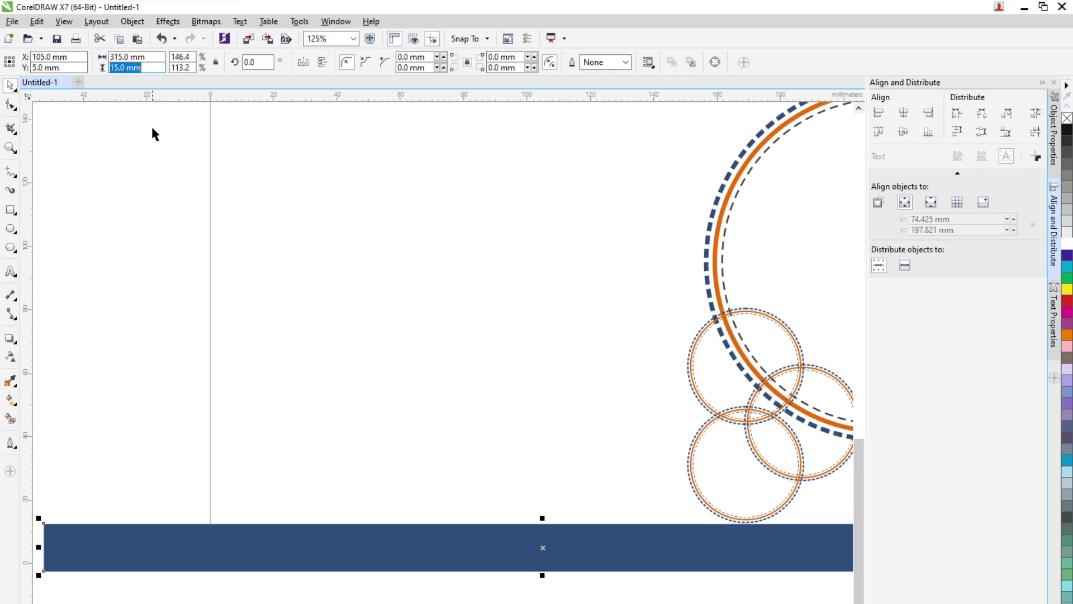
pyautogui.hotkey('ctrl', 'z')
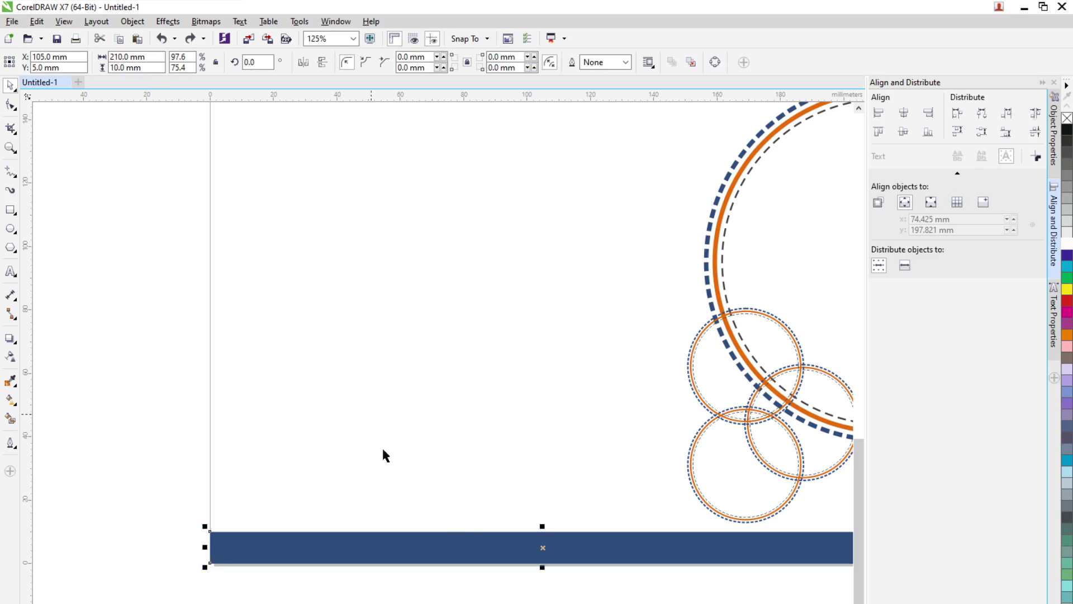
pyautogui.click(137, 68)
pyautogui.write('15')
pyautogui.press('Return')
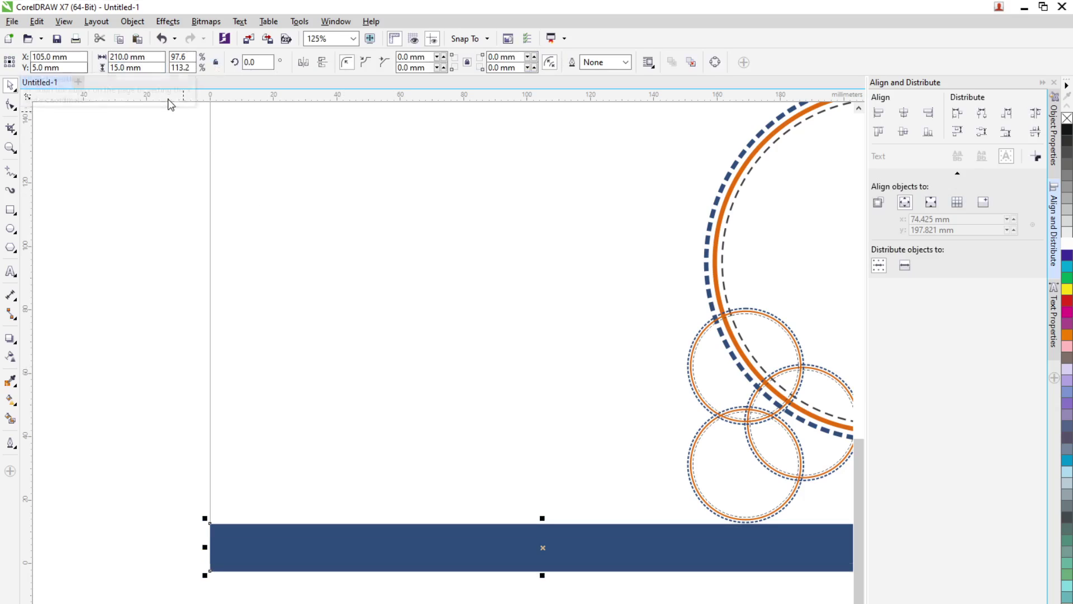
# Align the footer bar to the page bottom and turn proportional resizing back on
pyautogui.click(928, 132)
pyautogui.click(217, 63)
pyautogui.scroll(-2, 223, 307)
pyautogui.click(479, 519)
pyautogui.scroll(2, 379, 393)
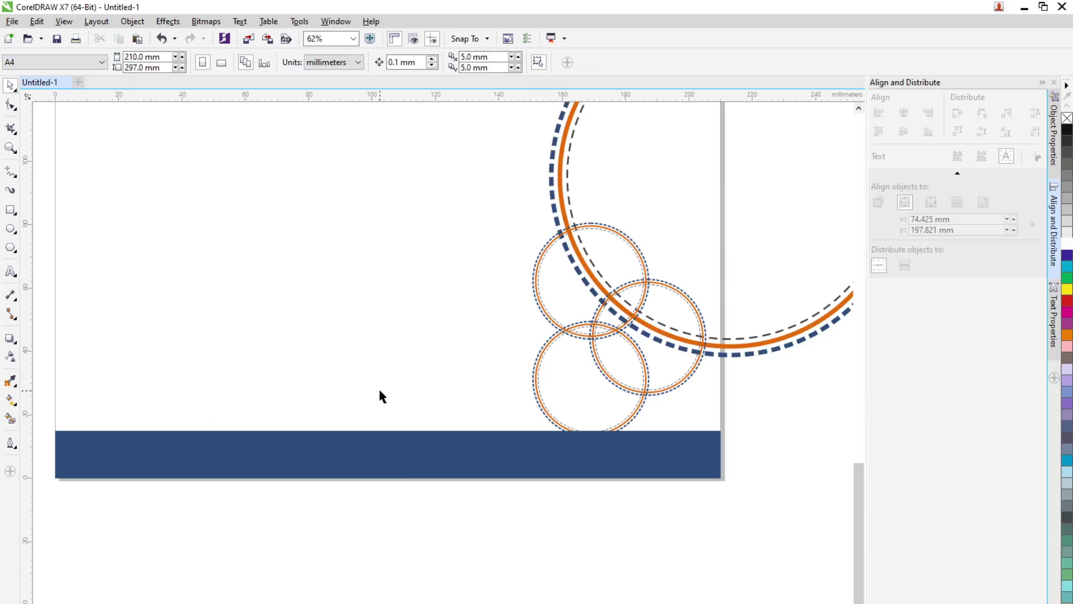
pyautogui.click(10, 271)
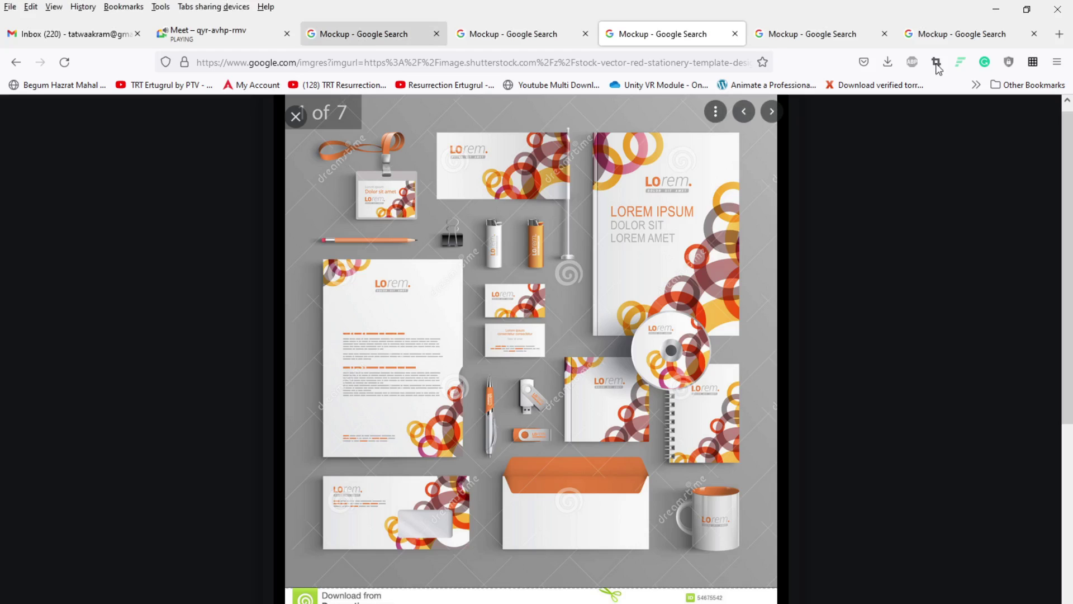
pyautogui.click(1059, 34)
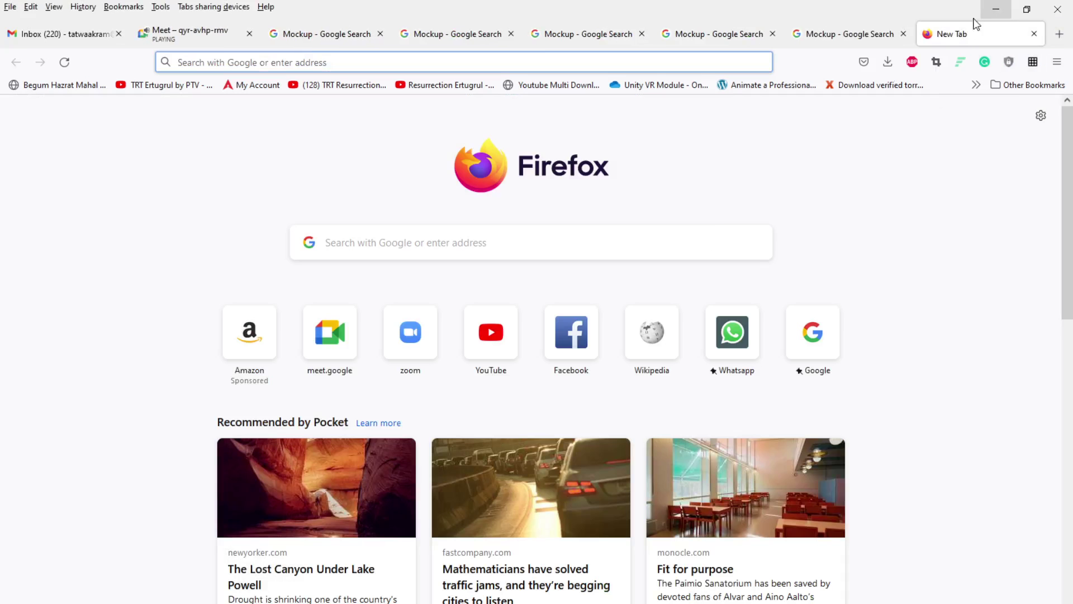
pyautogui.click(570, 250)
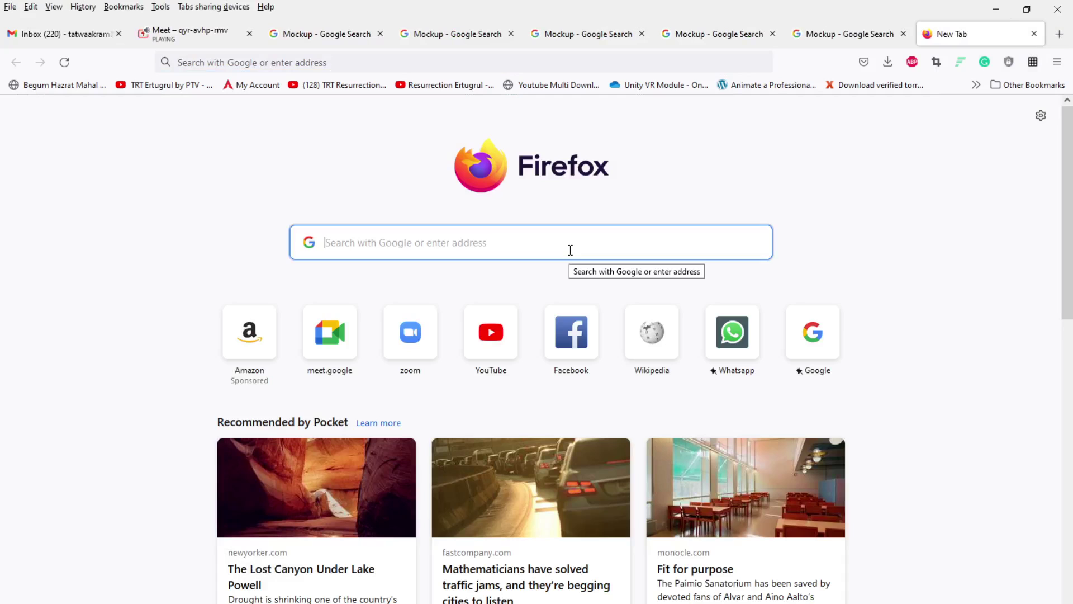
pyautogui.press('Return')
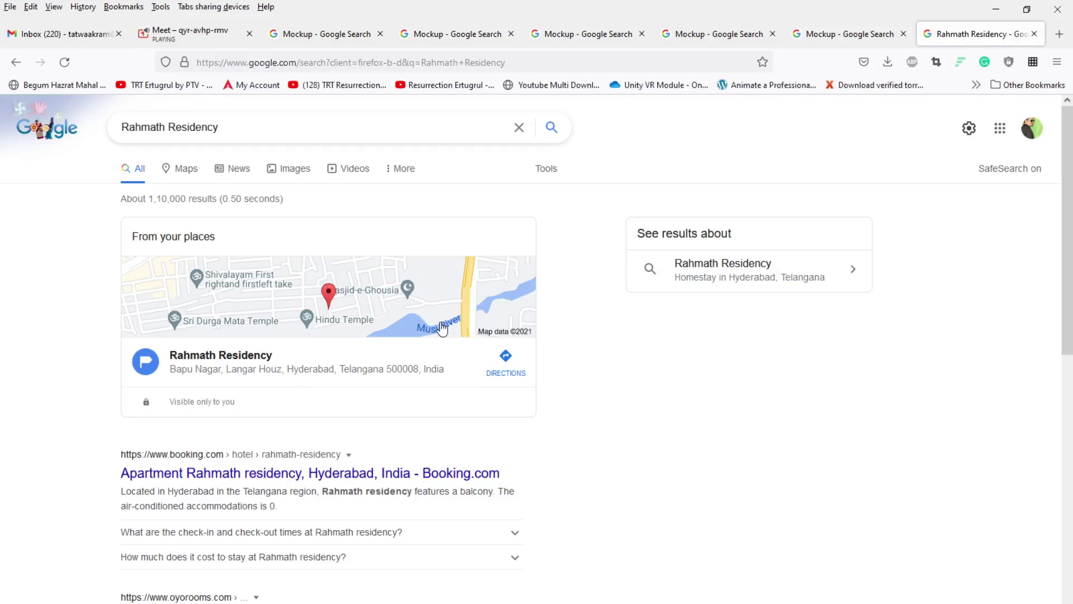
pyautogui.click(253, 358)
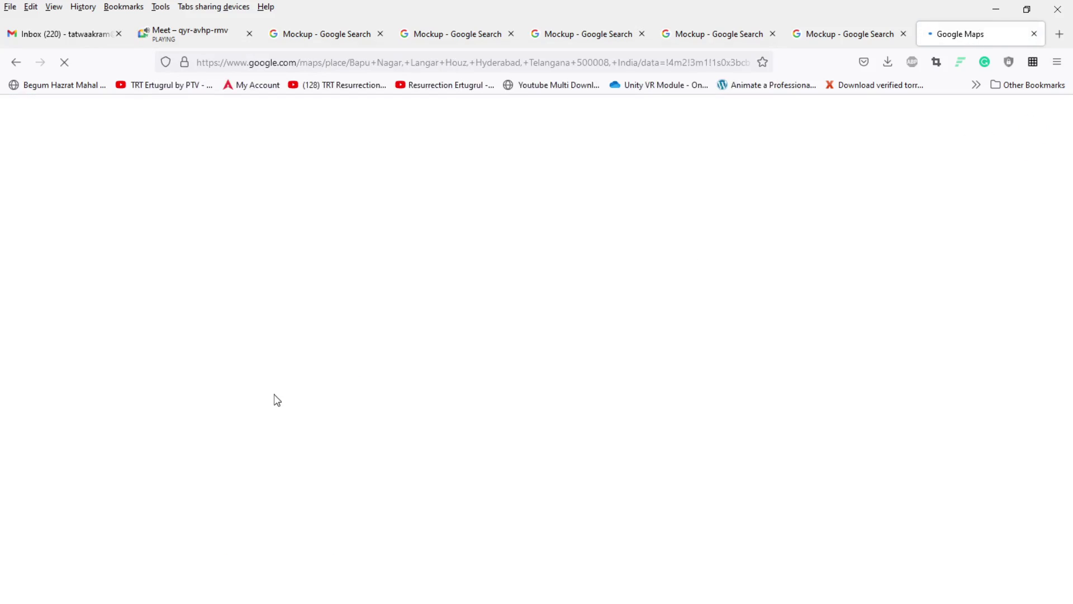
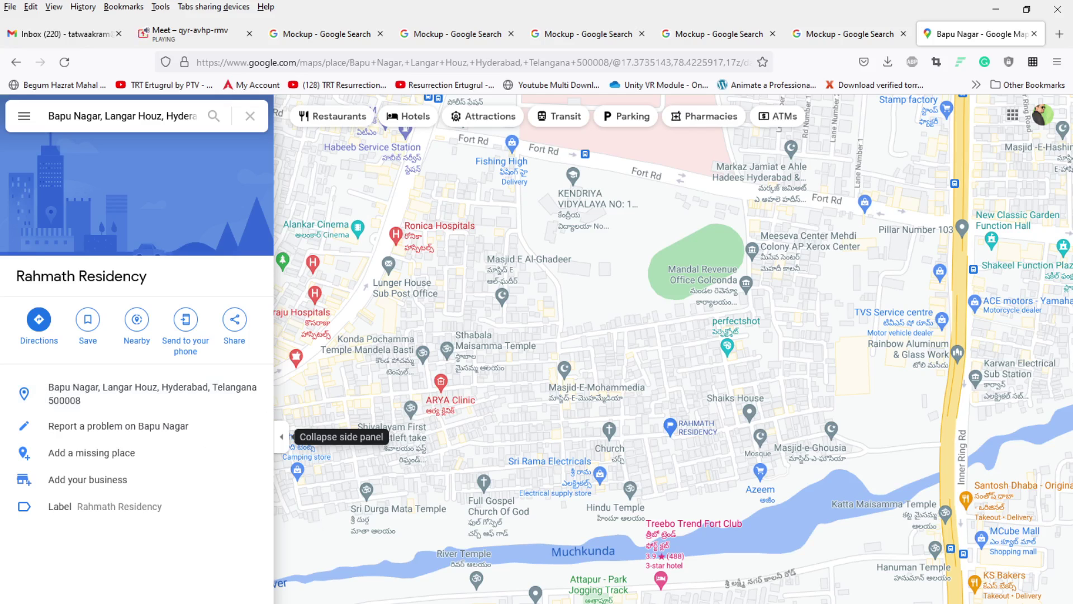
# Copy the place's address from Google Maps and return to the CorelDRAW letterhead
pyautogui.click(251, 397)
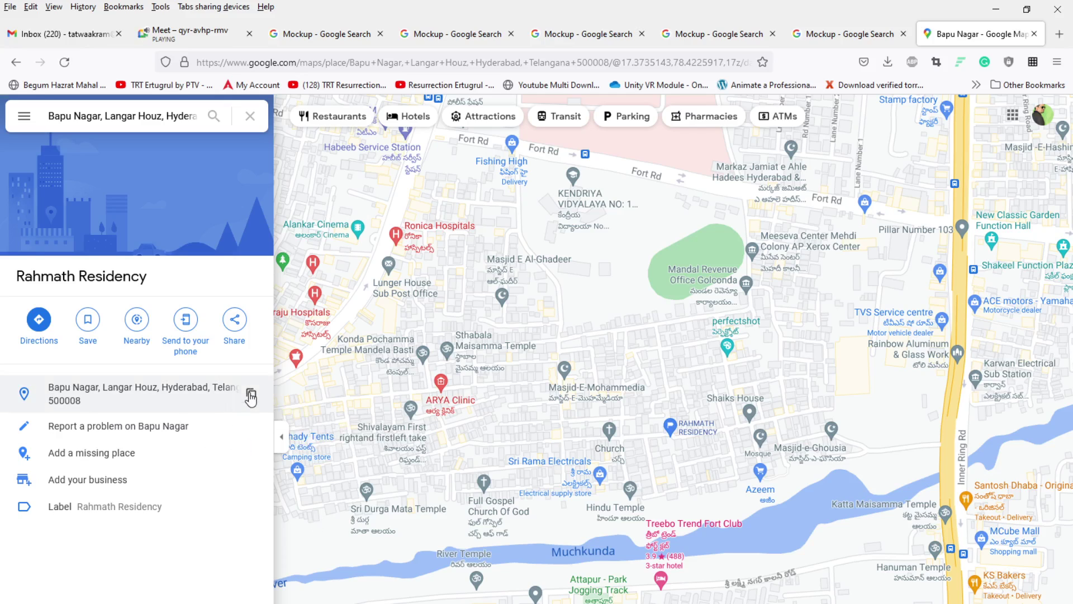
pyautogui.hotkey('alt', 'Tab')
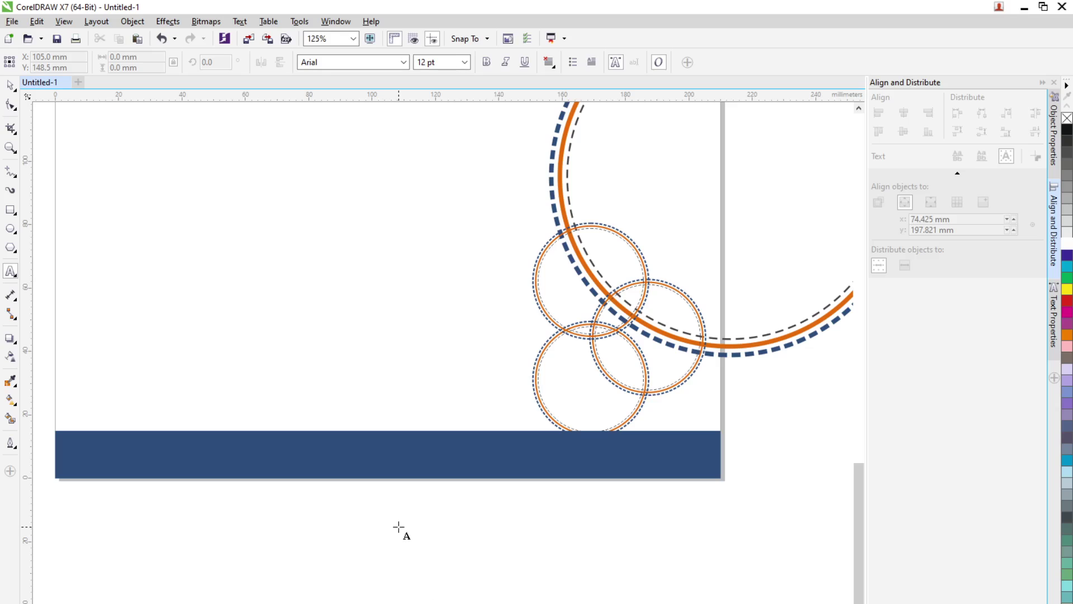
# Draw a paragraph text frame below the page, paste the address, and prefix a locality name
pyautogui.moveTo(180, 526); pyautogui.dragTo(699, 599)
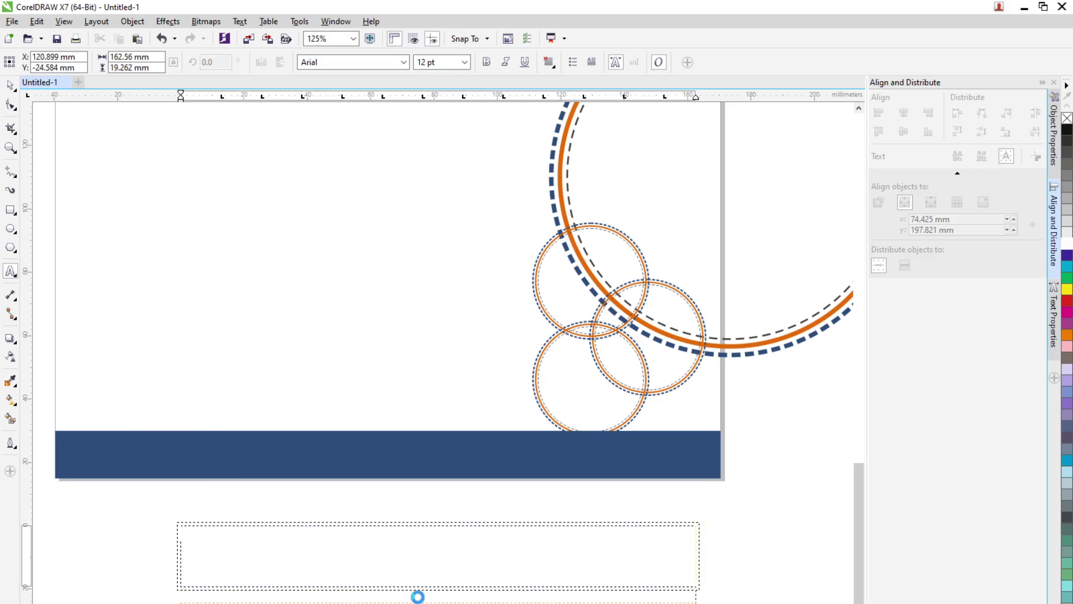
pyautogui.hotkey('ctrl', 'v')
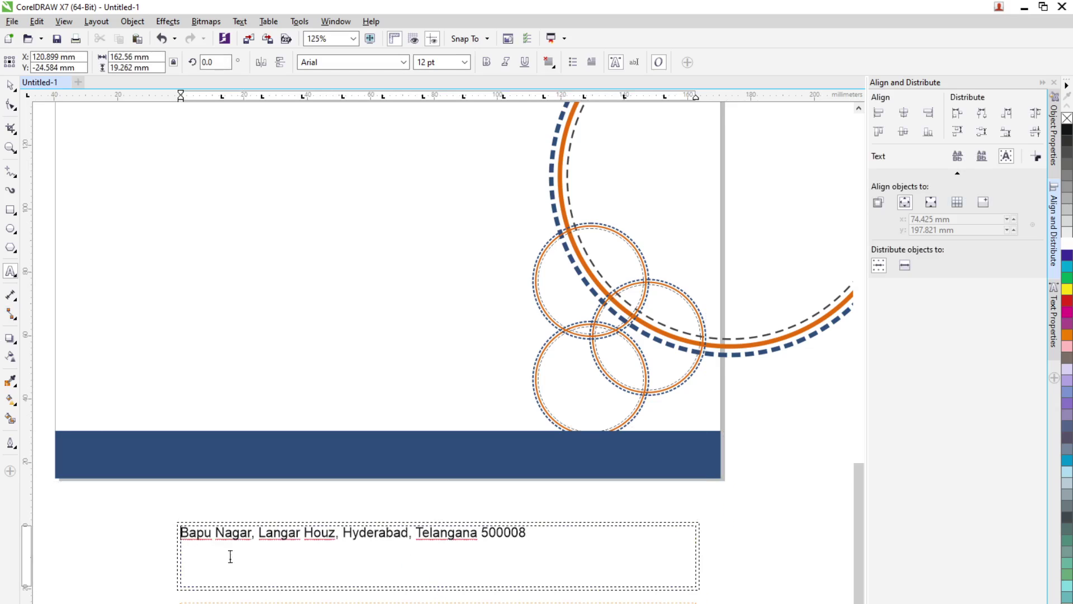
pyautogui.write('D')
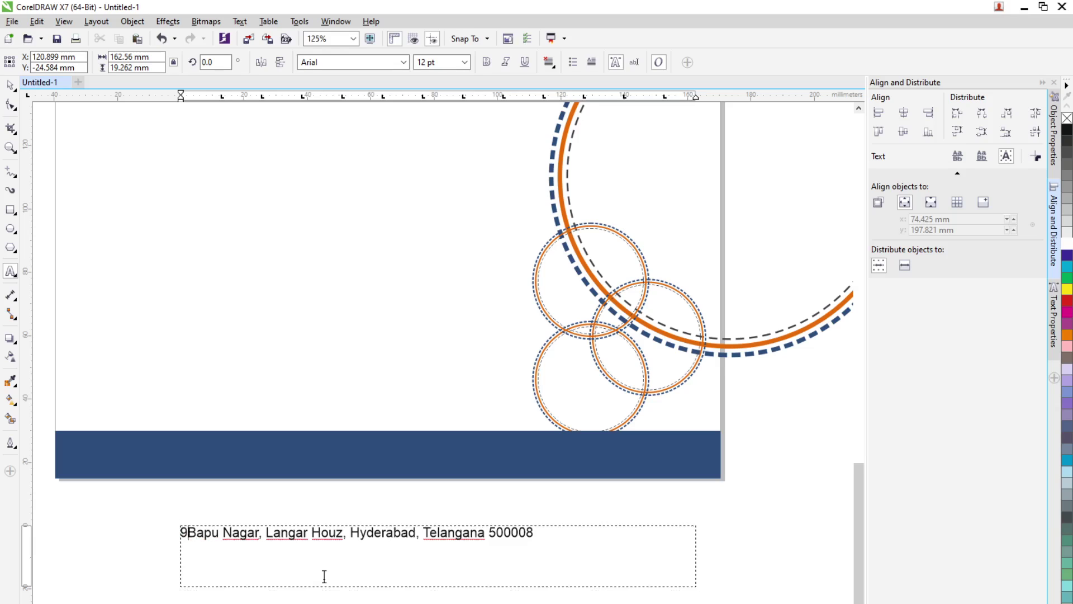
pyautogui.press('BackSpace')
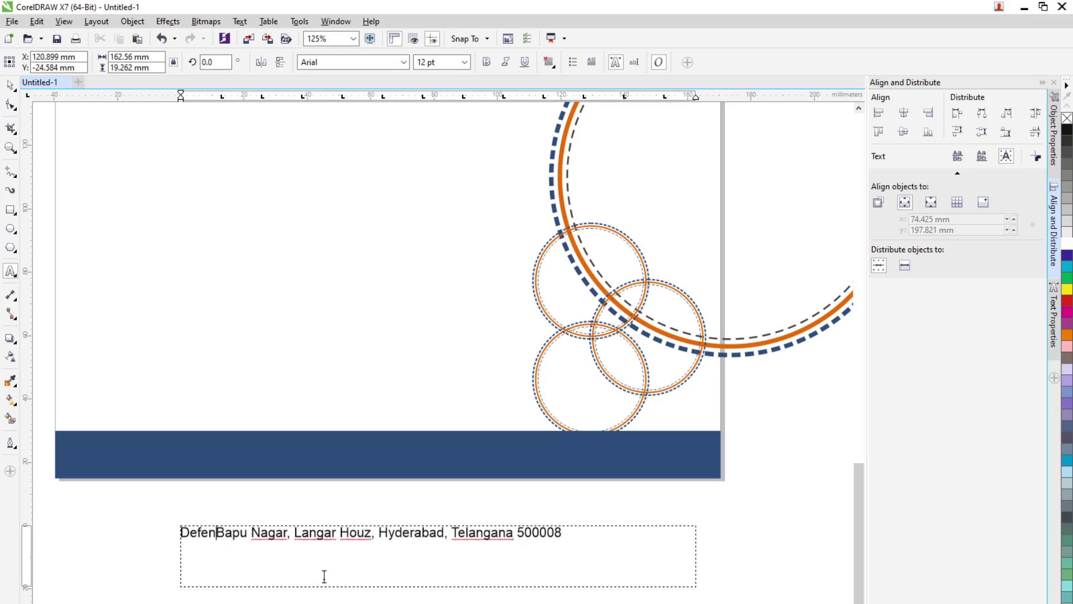
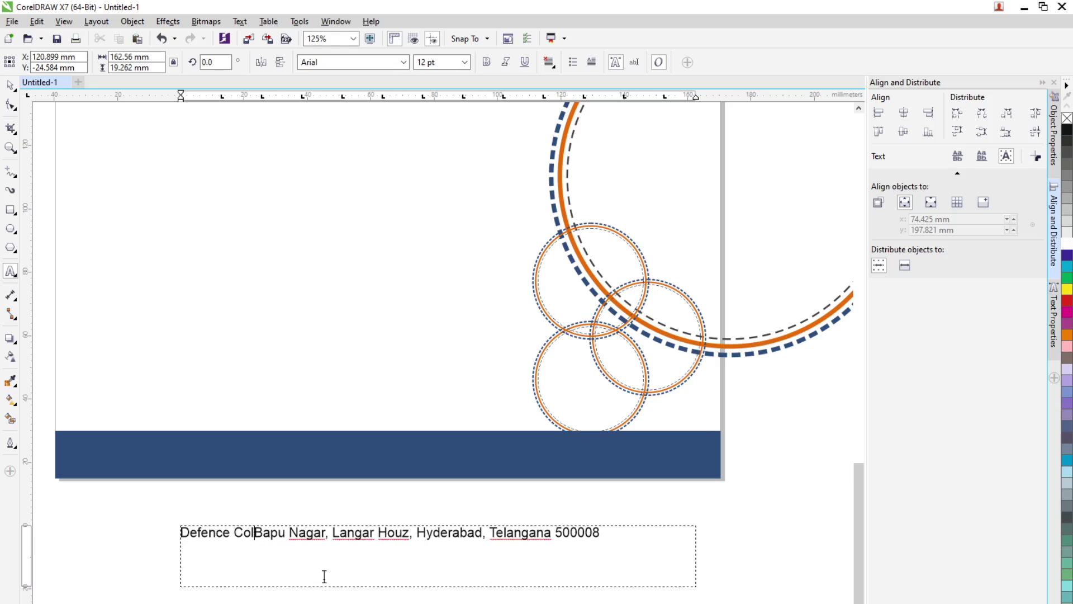
# Replace one area name in the address with a school landmark and fix another word's spelling
pyautogui.click(324, 541)
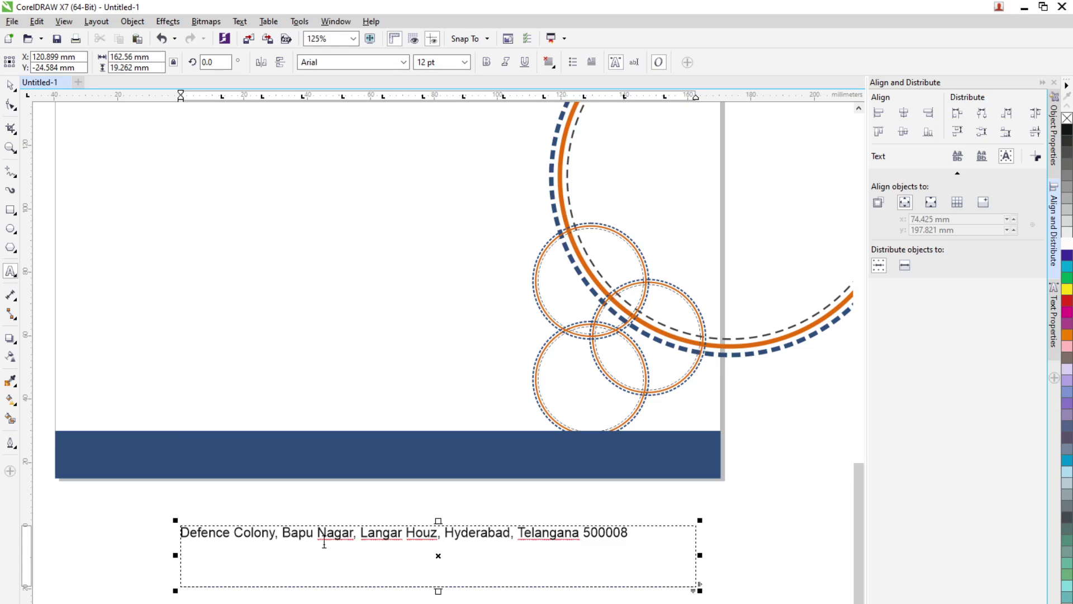
pyautogui.moveTo(284, 532); pyautogui.dragTo(361, 534)
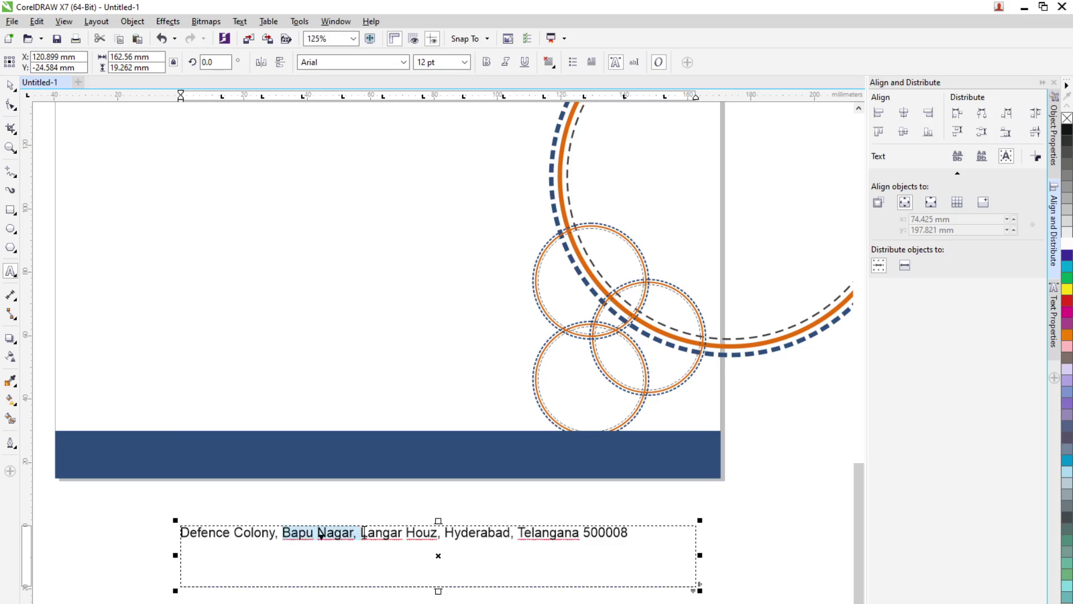
pyautogui.press('Delete')
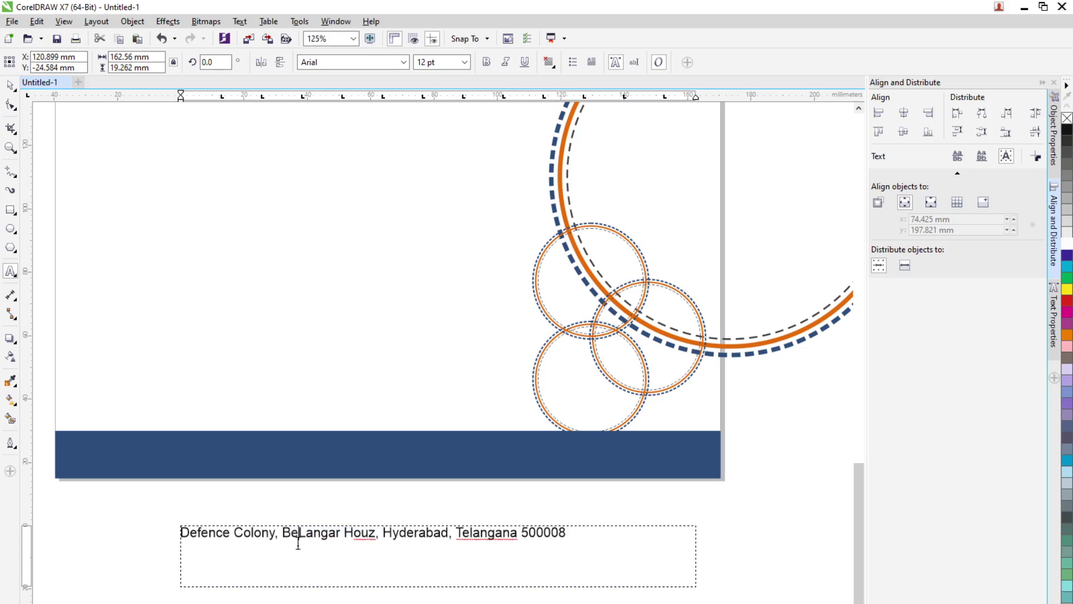
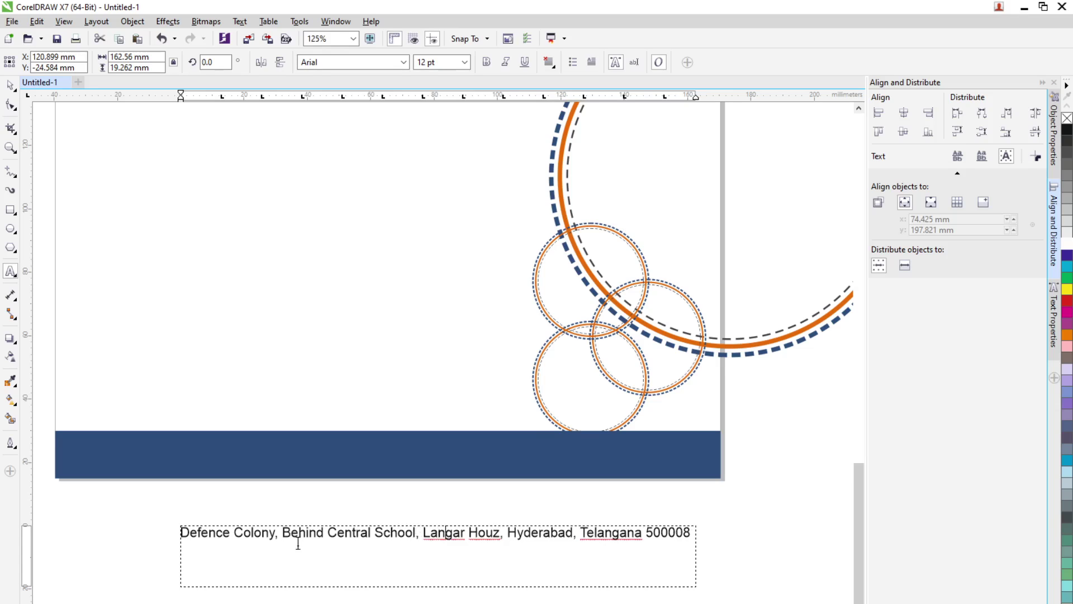
pyautogui.press('Right')
pyautogui.press('Right')
pyautogui.press('Right')
pyautogui.press('Right')
pyautogui.press('Right')
pyautogui.press('Right')
pyautogui.press('Delete')
pyautogui.press('Delete')
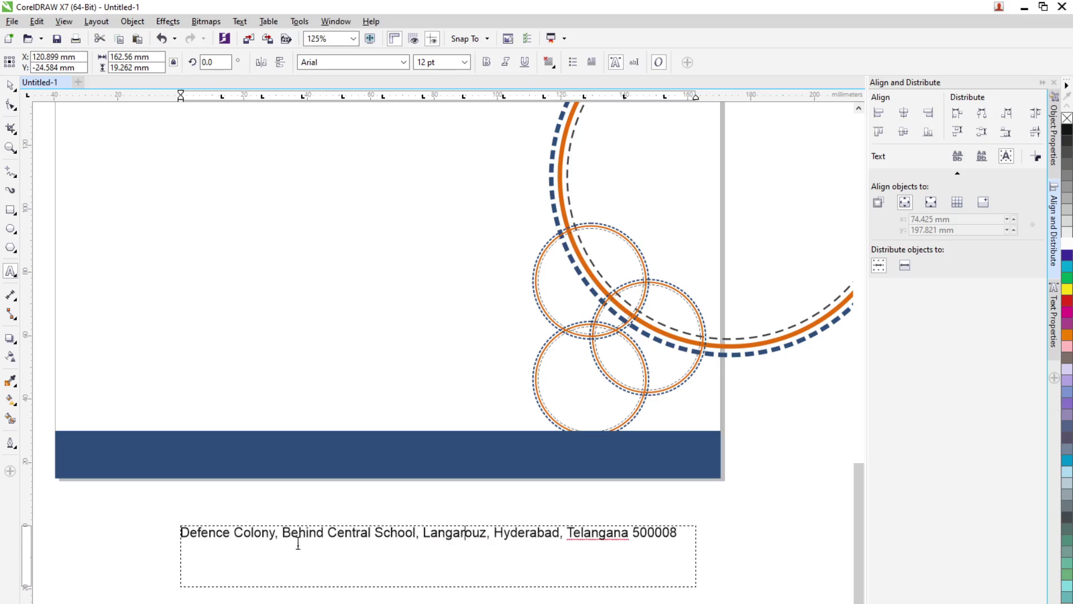
pyautogui.write('h')
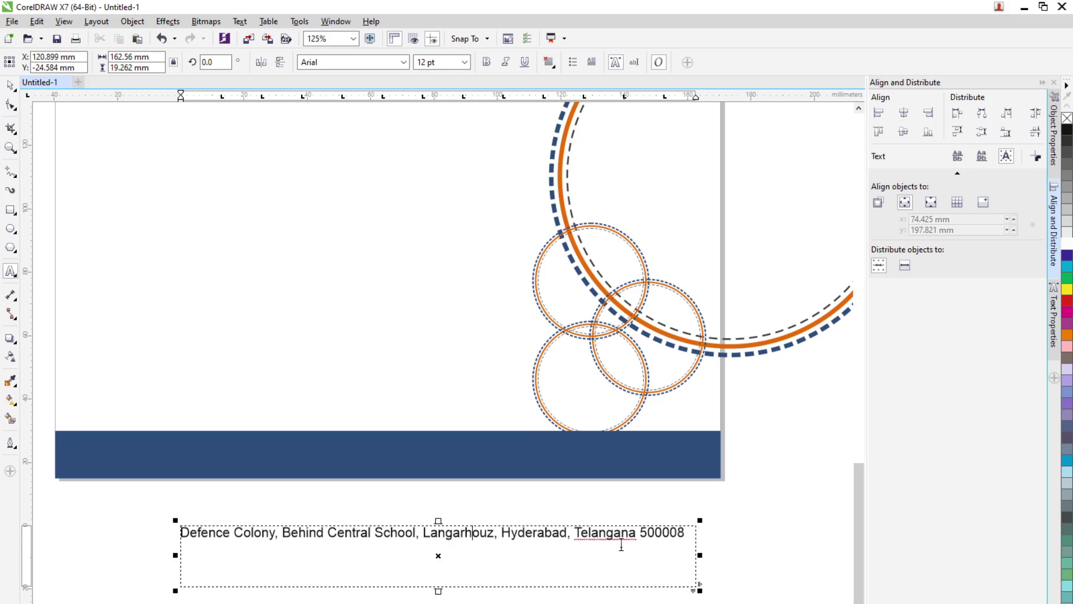
# Complete the address with state, country and postal code, and insert a nearby church landmark
pyautogui.click(640, 536)
pyautogui.write('State')
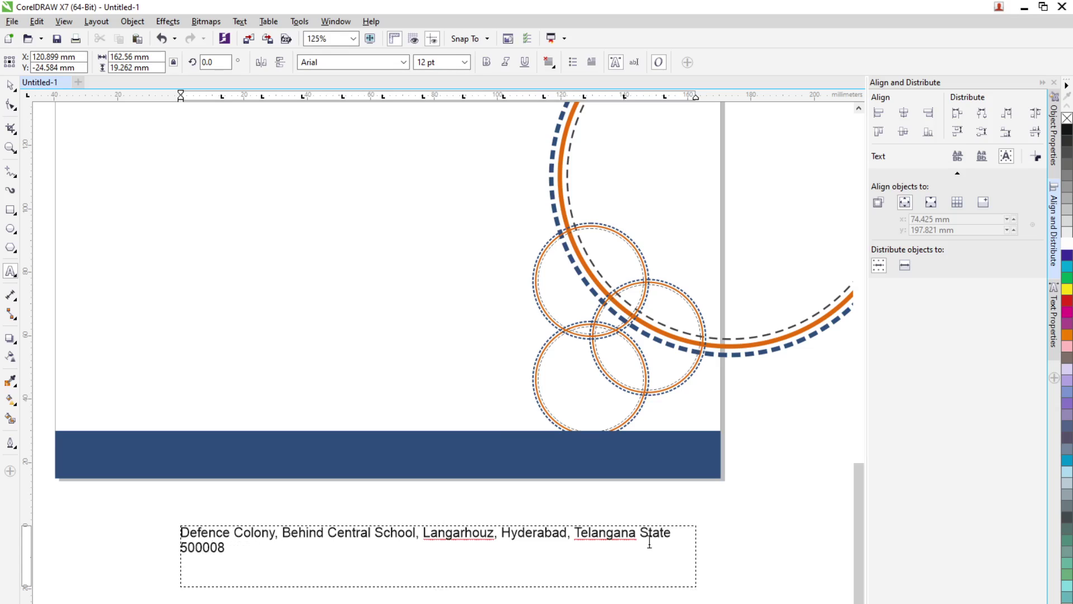
pyautogui.press('BackSpace')
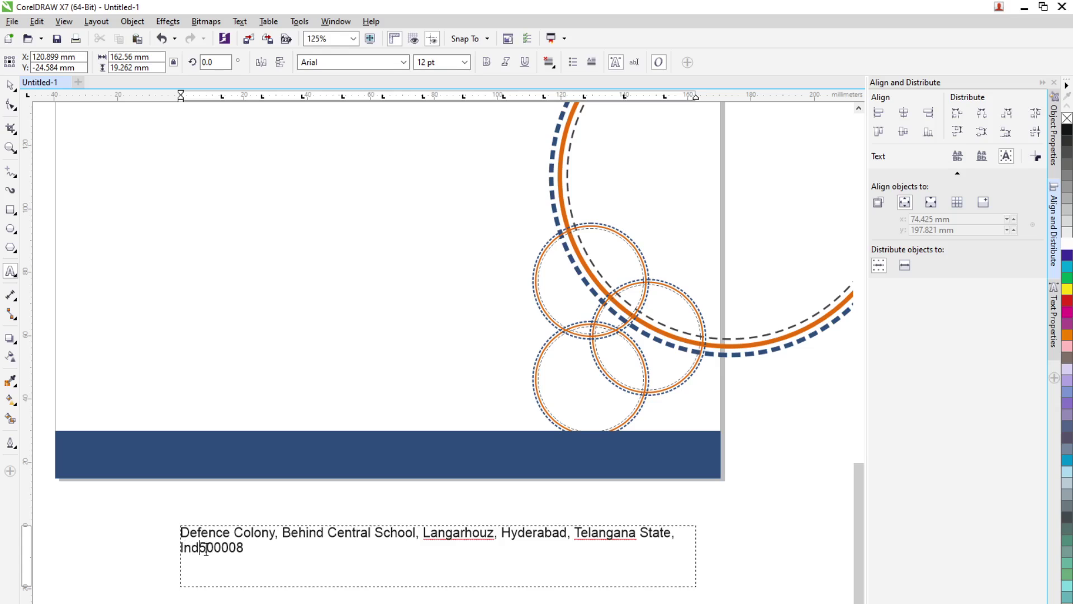
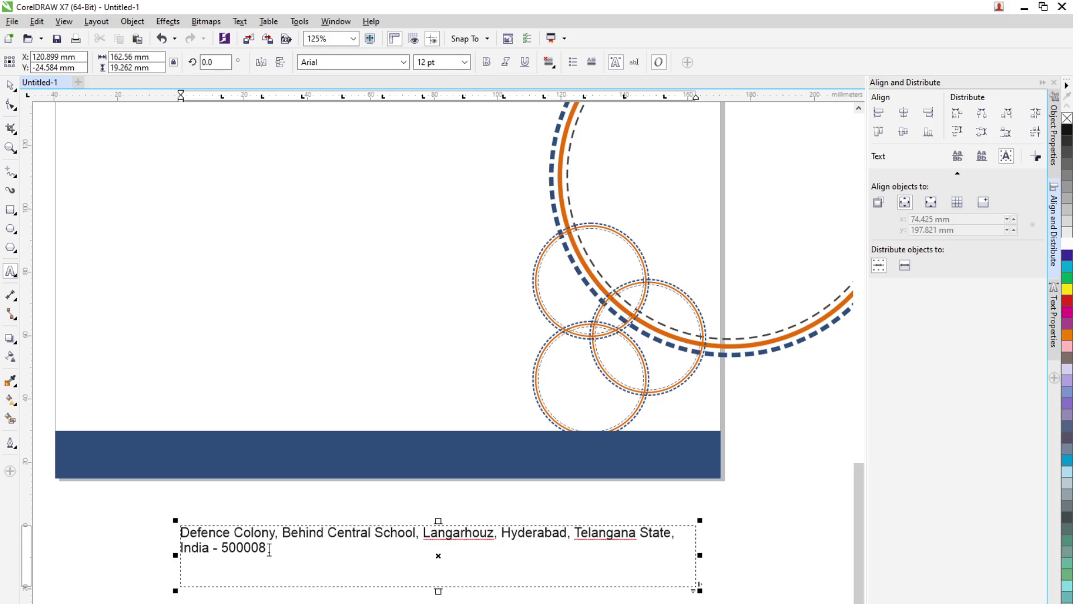
pyautogui.click(423, 538)
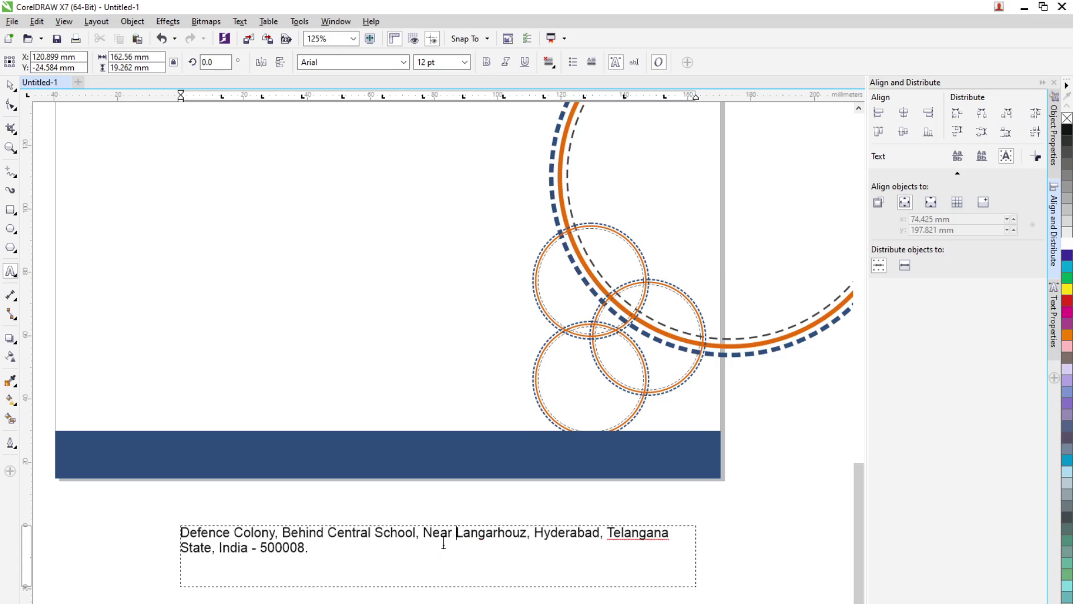
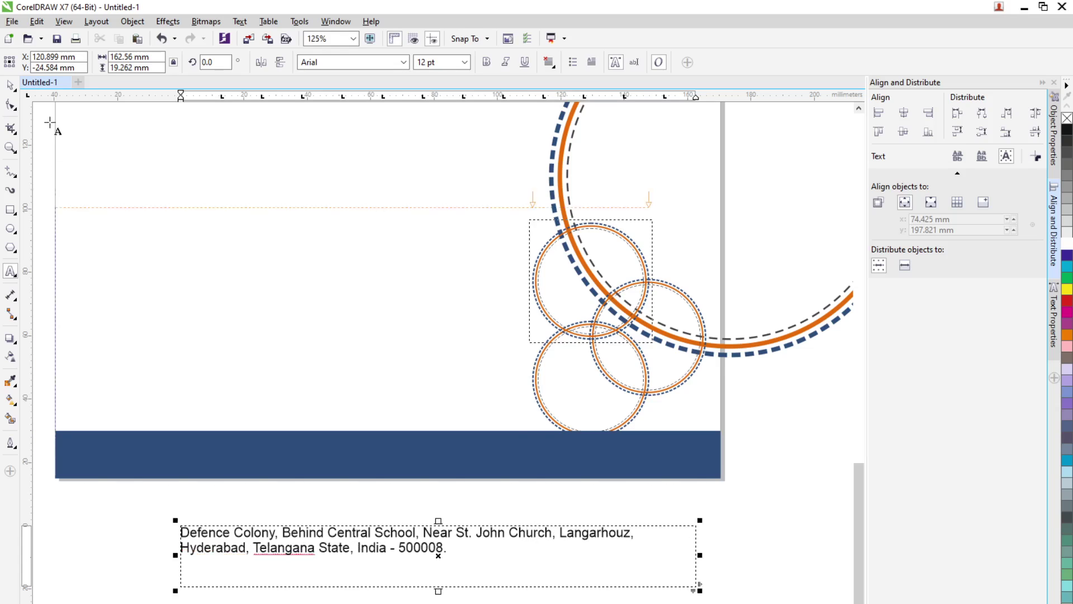
pyautogui.click(10, 85)
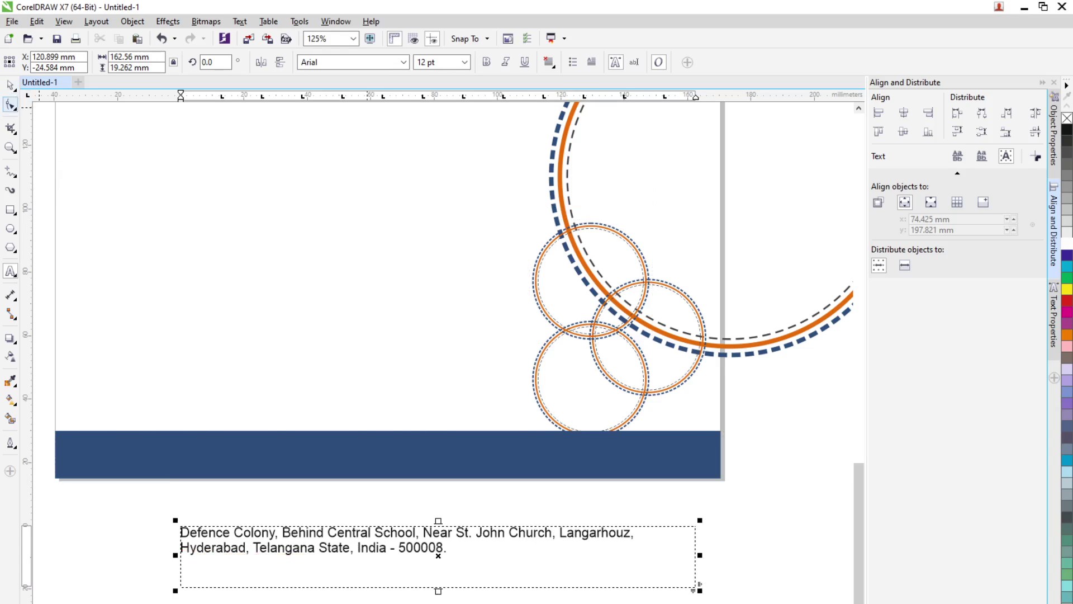
# Widen the address frame, move it onto the blue band, colour it white, and narrow it to two lines
pyautogui.doubleClick(449, 550)
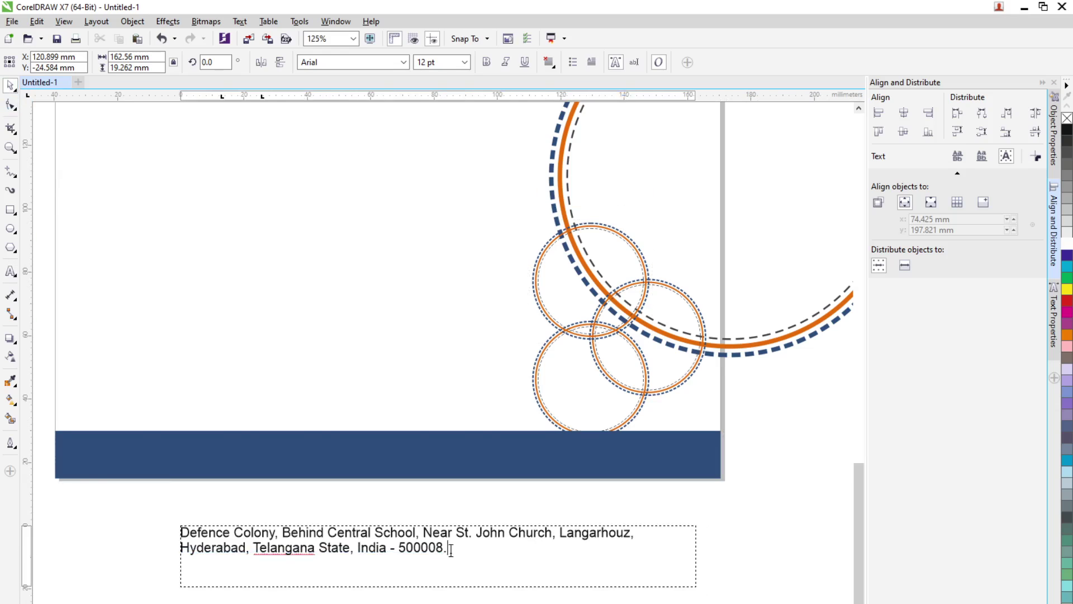
pyautogui.click(12, 88)
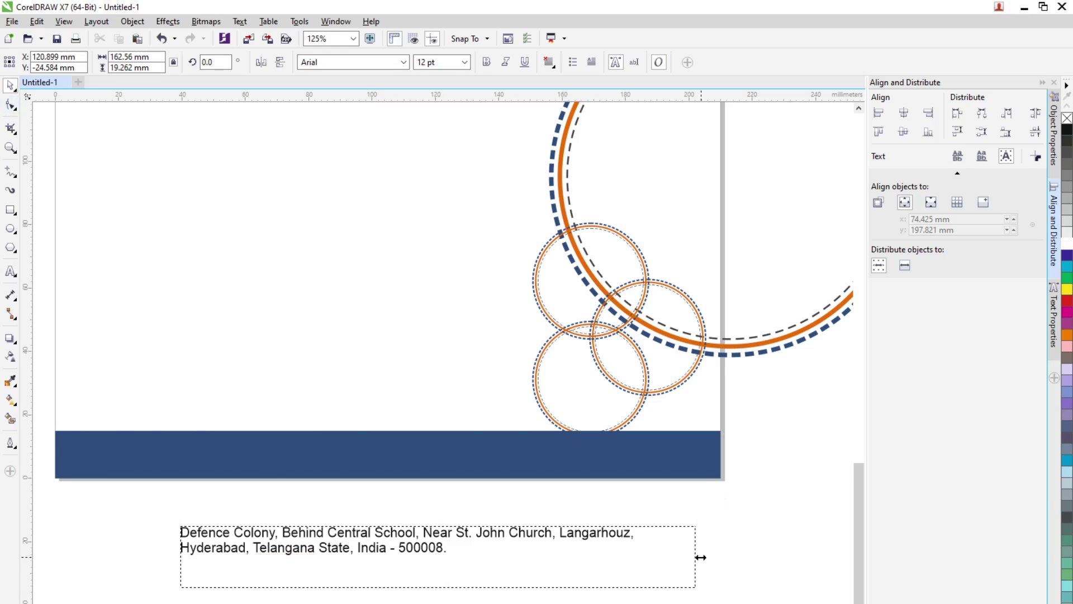
pyautogui.moveTo(700, 555); pyautogui.dragTo(813, 555)
pyautogui.scroll(-2, 491, 555)
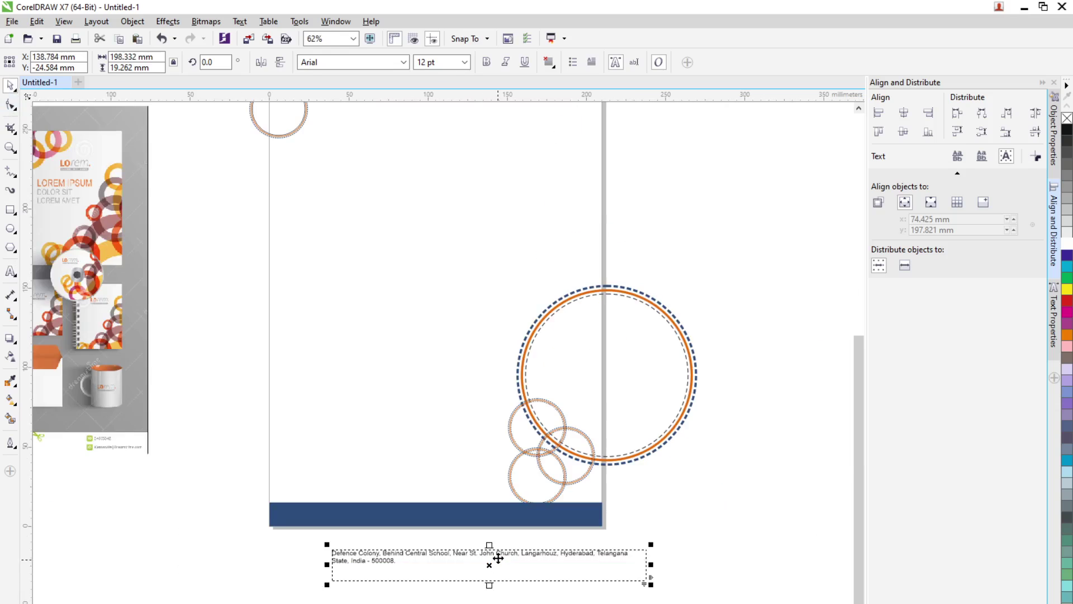
pyautogui.moveTo(492, 551); pyautogui.dragTo(469, 513)
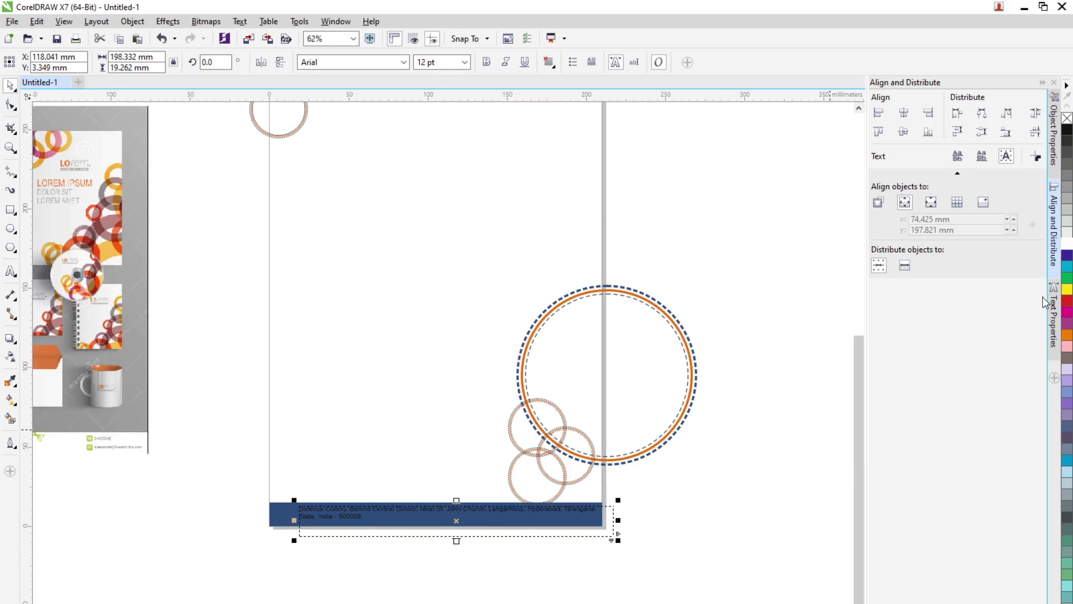
pyautogui.click(1067, 245)
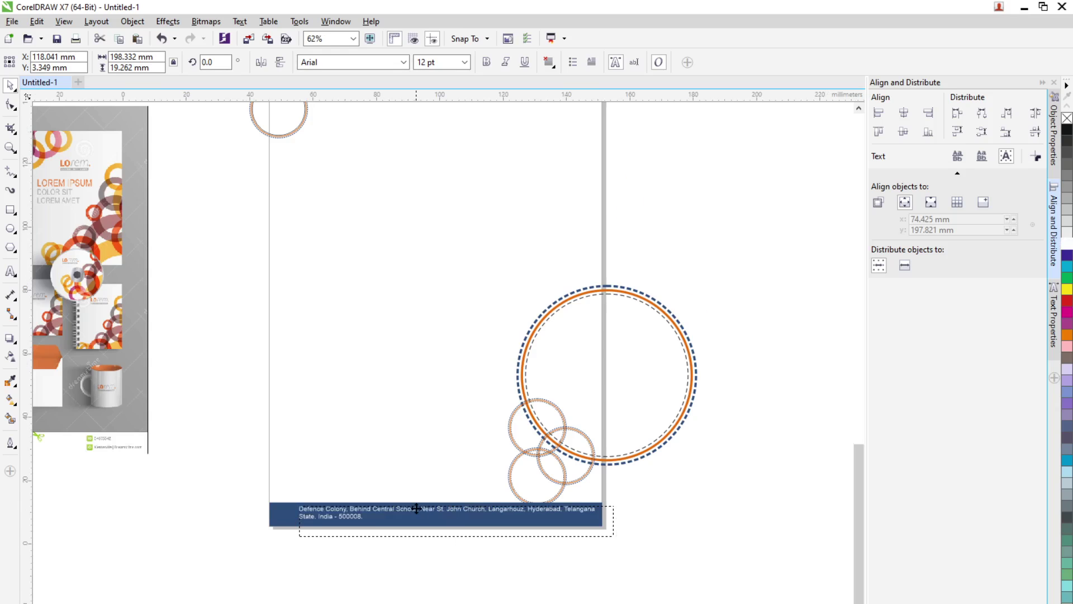
pyautogui.scroll(2, 502, 559)
pyautogui.moveTo(815, 533); pyautogui.dragTo(736, 533)
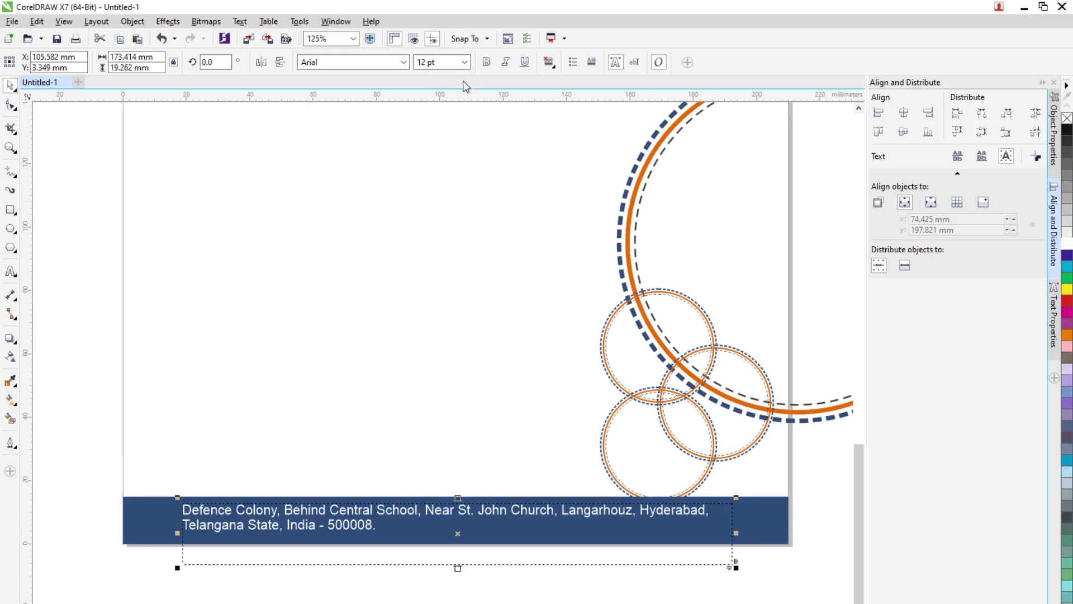
# Set the address to 10 pt and resize its frame to hold a single line
pyautogui.click(465, 62)
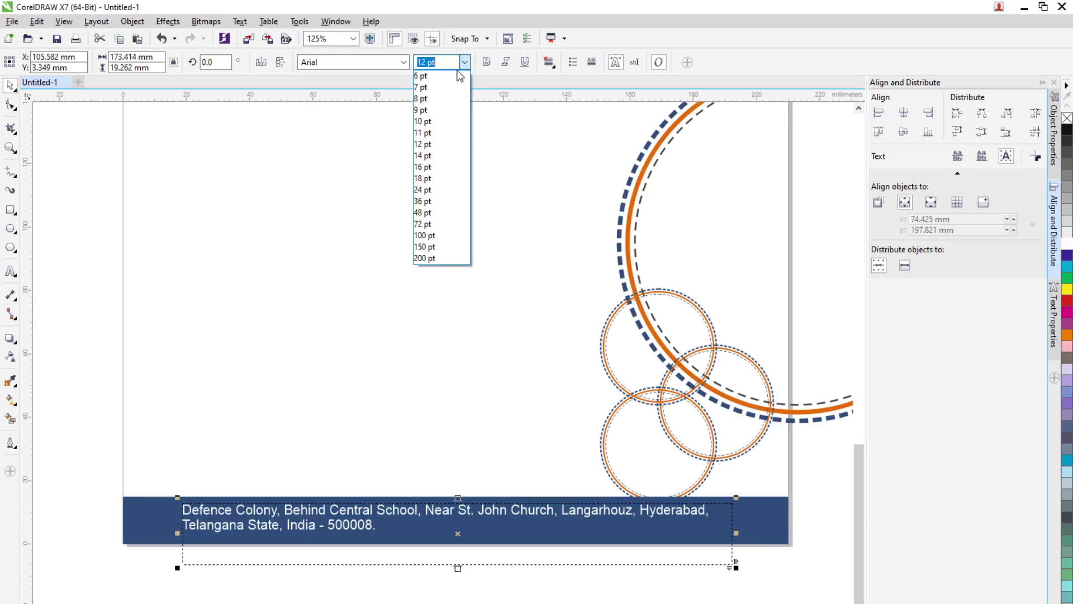
pyautogui.click(424, 121)
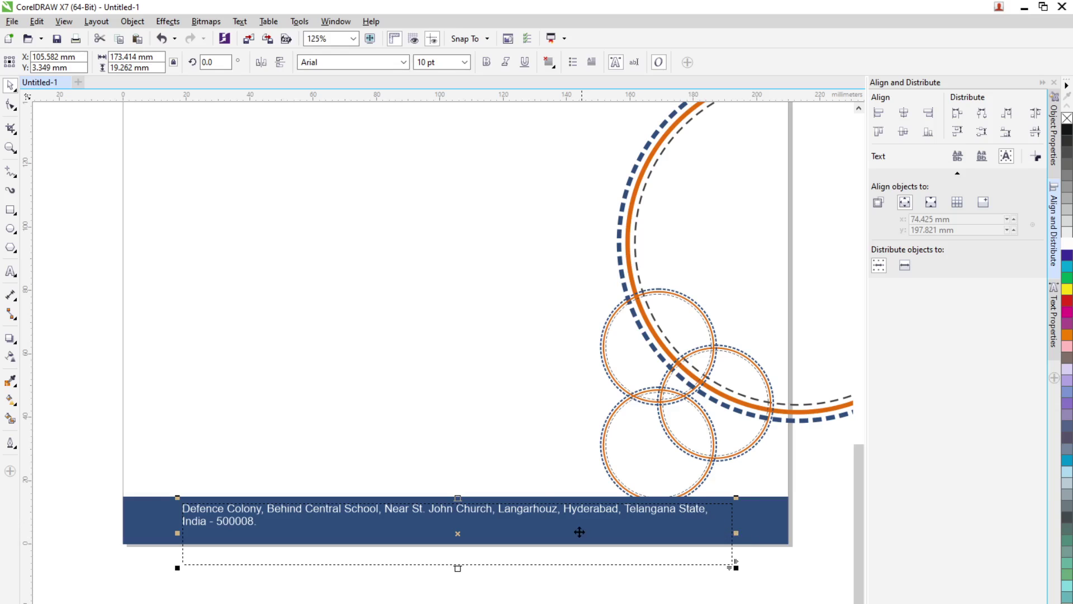
pyautogui.scroll(1, 580, 531)
pyautogui.scroll(-1, 256, 522)
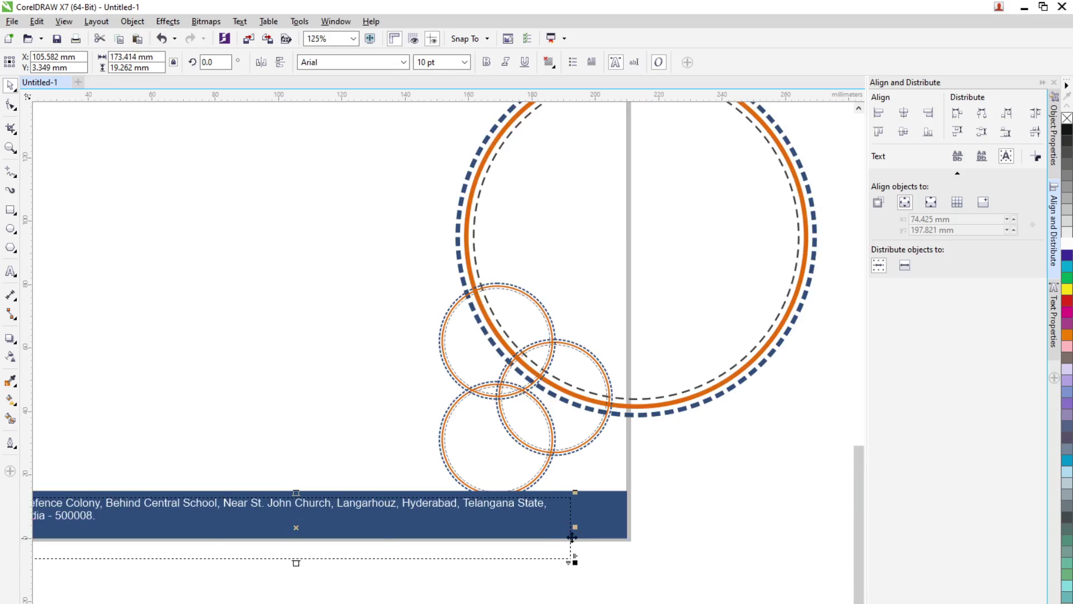
pyautogui.moveTo(572, 530); pyautogui.dragTo(626, 523)
pyautogui.scroll(-2, 649, 549)
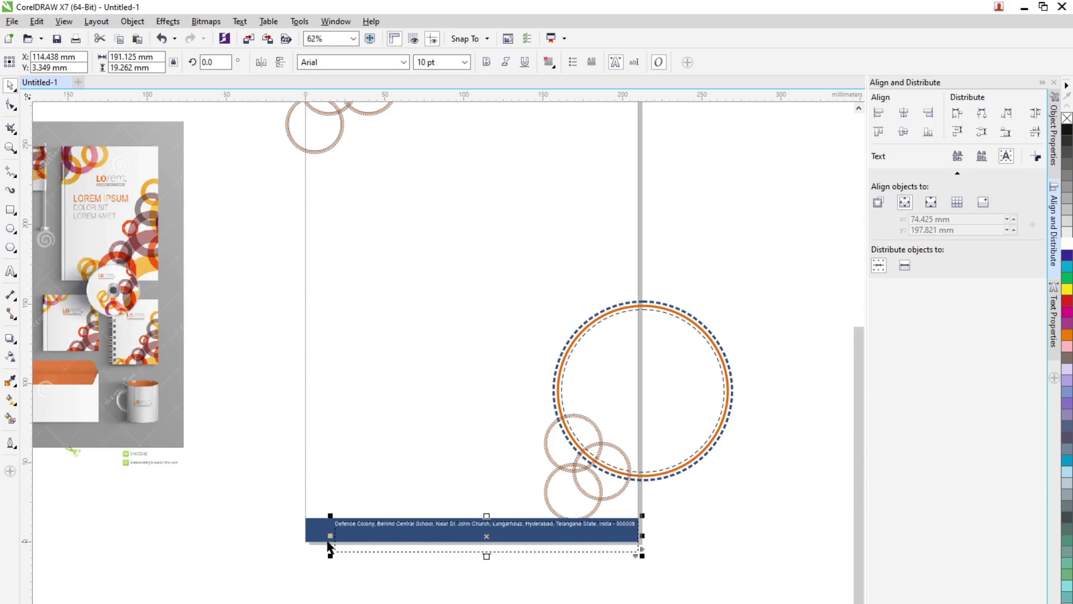
pyautogui.moveTo(486, 556); pyautogui.dragTo(486, 530)
pyautogui.click(483, 558)
pyautogui.scroll(4, 483, 557)
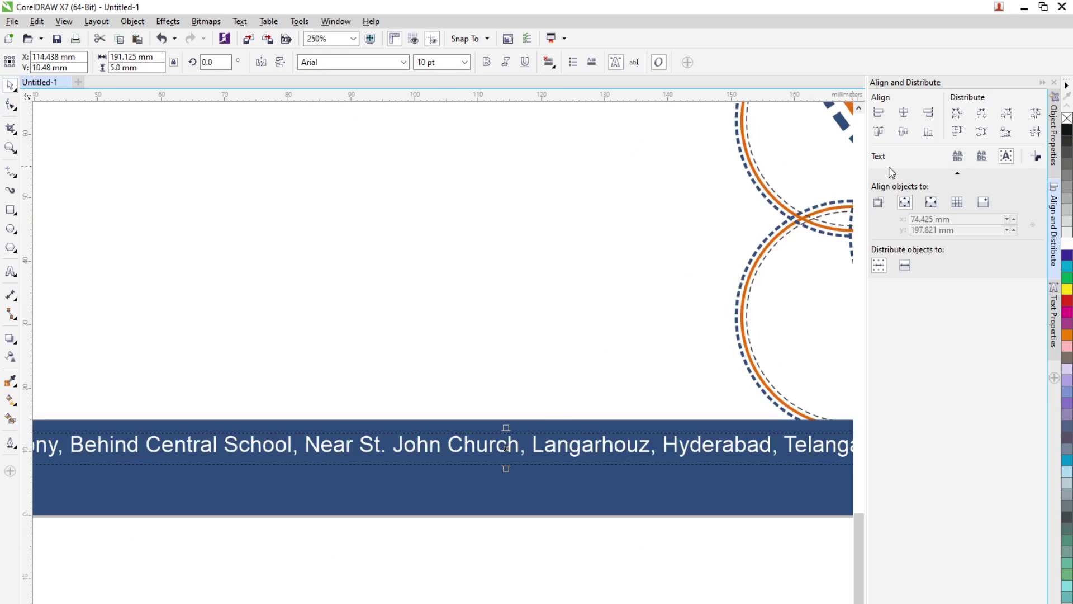
# Centre the address horizontally on the page and make its frame taller
pyautogui.click(904, 112)
pyautogui.click(425, 582)
pyautogui.click(481, 455)
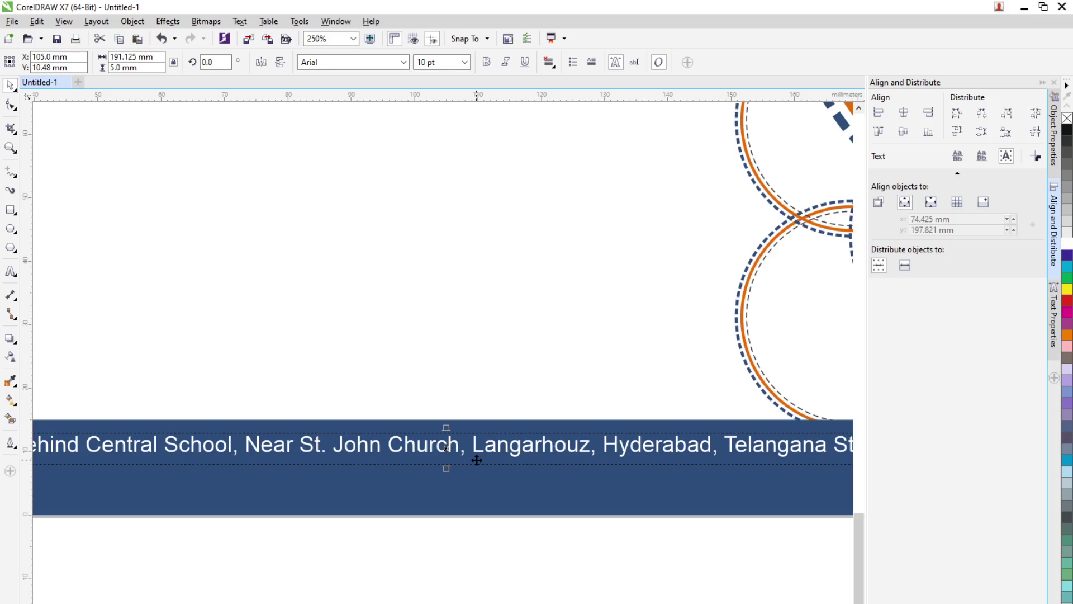
pyautogui.moveTo(446, 469); pyautogui.dragTo(446, 498)
pyautogui.scroll(-2, 446, 498)
pyautogui.doubleClick(702, 475)
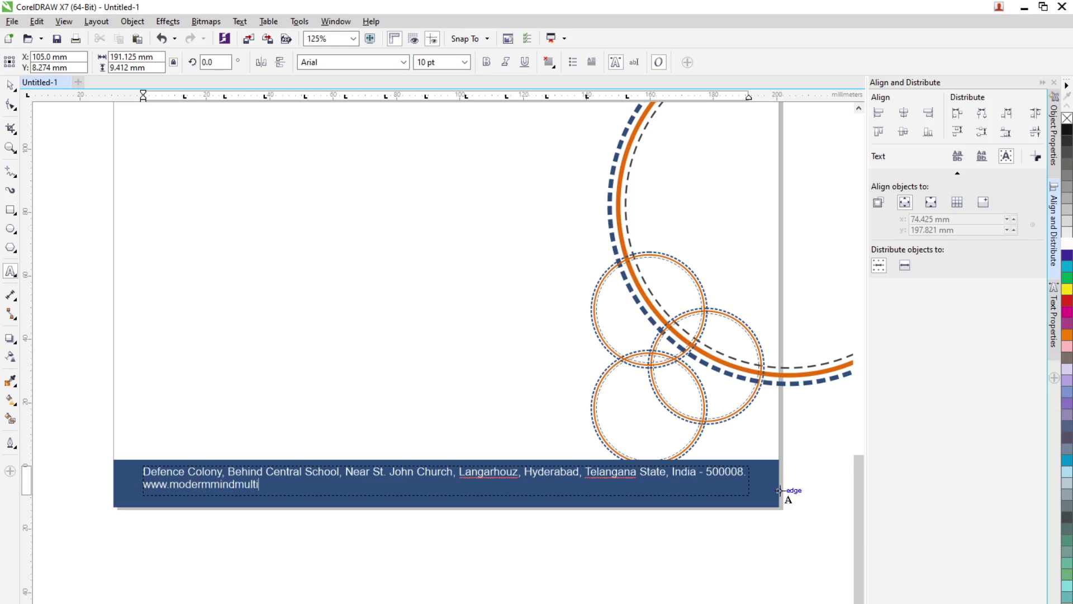
pyautogui.press('BackSpace')
pyautogui.press('BackSpace')
pyautogui.click(10, 85)
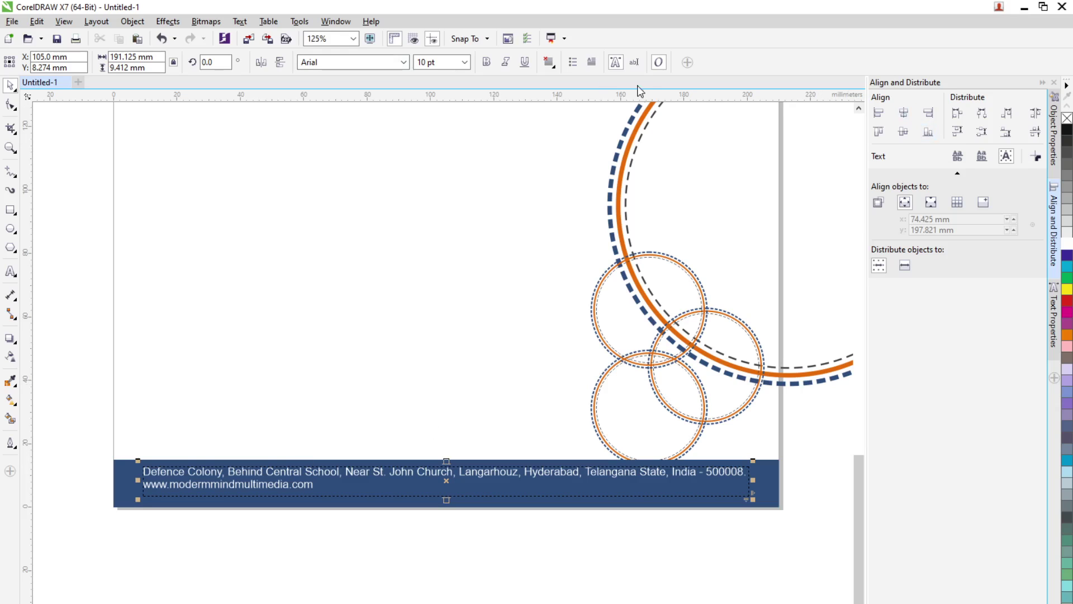
# Centre-align the footer paragraph and give it 120% line spacing
pyautogui.click(550, 63)
pyautogui.click(575, 110)
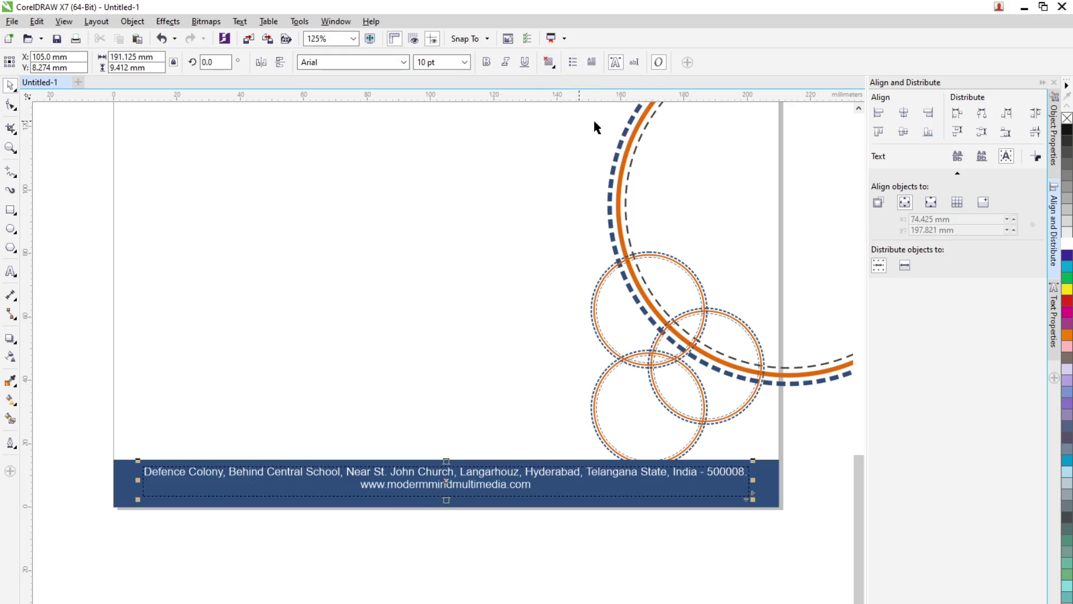
pyautogui.scroll(2, 468, 475)
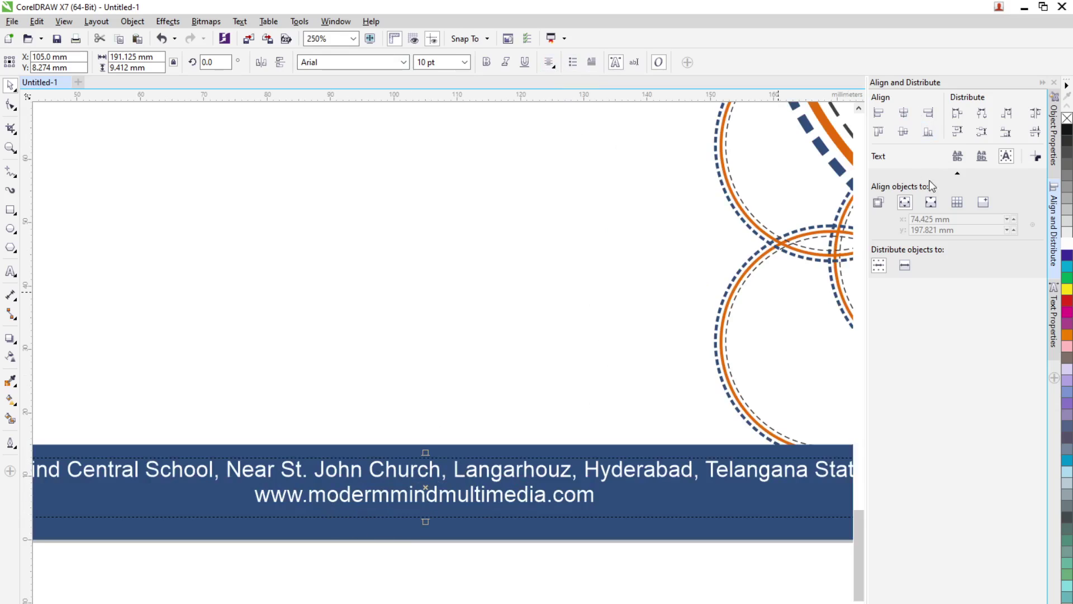
pyautogui.click(1053, 323)
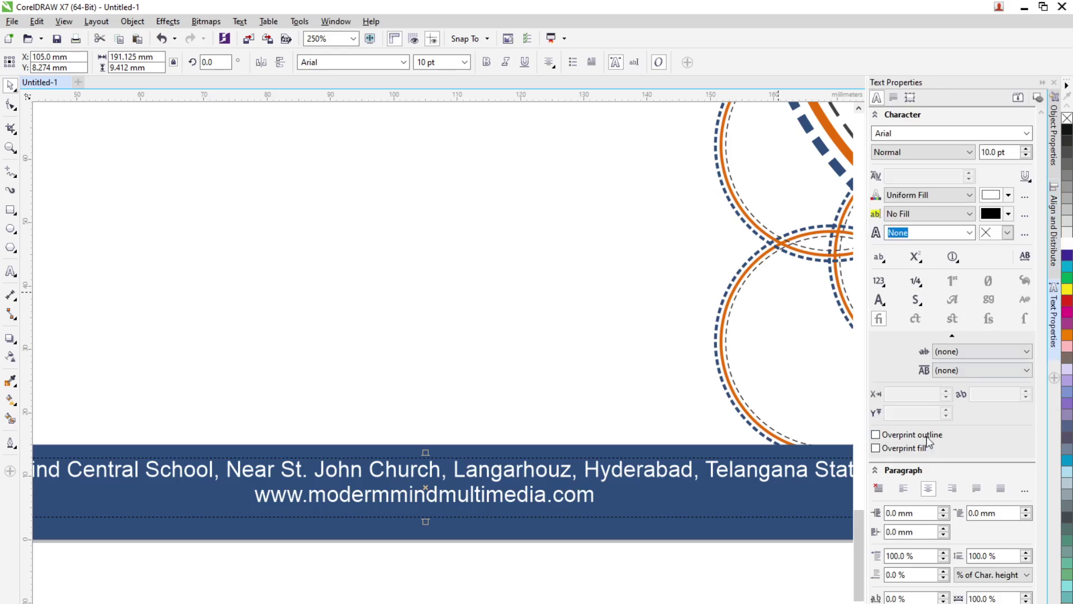
pyautogui.doubleClick(989, 555)
pyautogui.write('120')
pyautogui.press('Return')
# Set line spacing for both footer lines back to 100%
pyautogui.click(10, 271)
pyautogui.click(518, 494)
pyautogui.moveTo(600, 499); pyautogui.dragTo(115, 469)
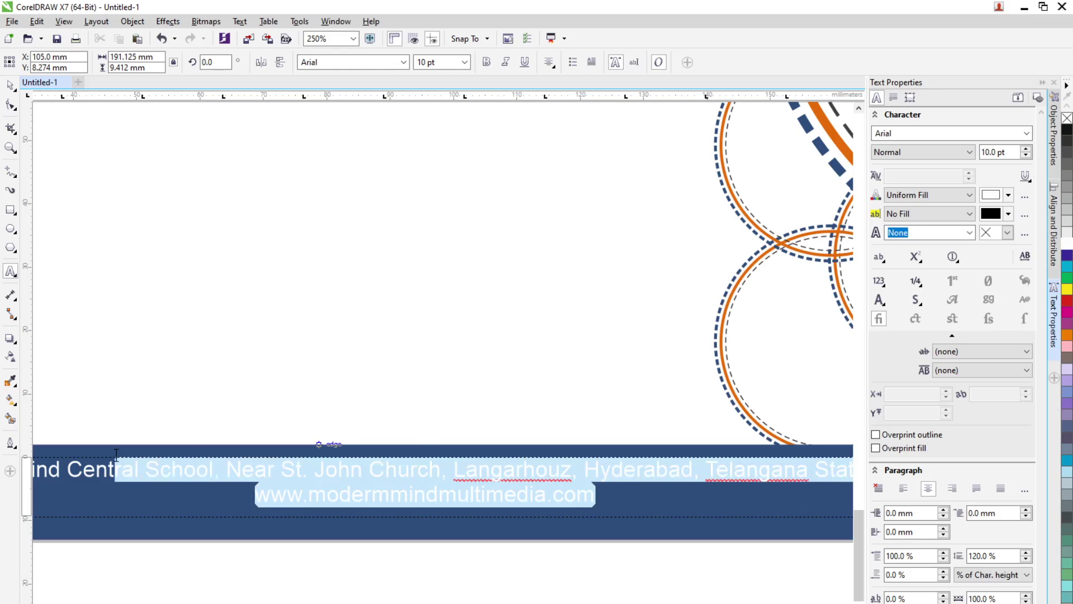
pyautogui.click(1022, 559)
pyautogui.write('100')
pyautogui.press('Return')
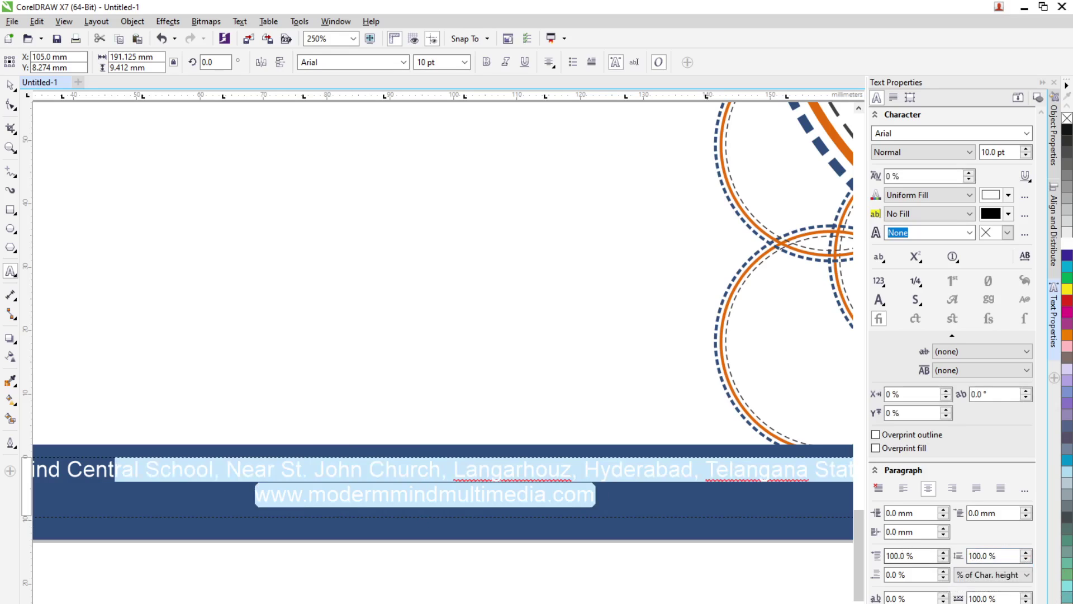
pyautogui.click(1025, 553)
pyautogui.click(1027, 553)
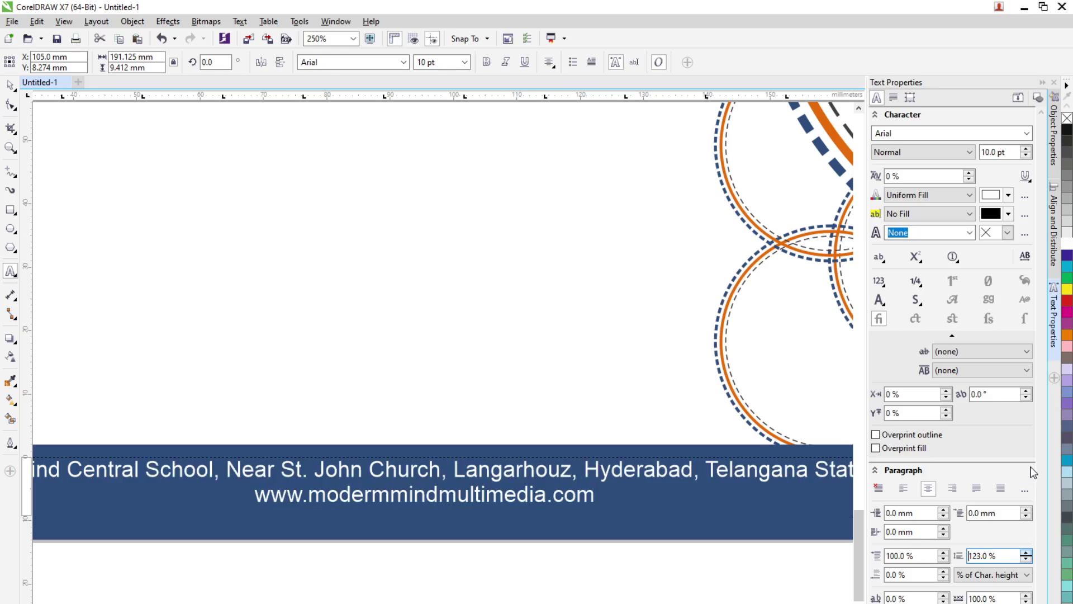
pyautogui.click(1026, 553)
pyautogui.write('100')
pyautogui.press('Return')
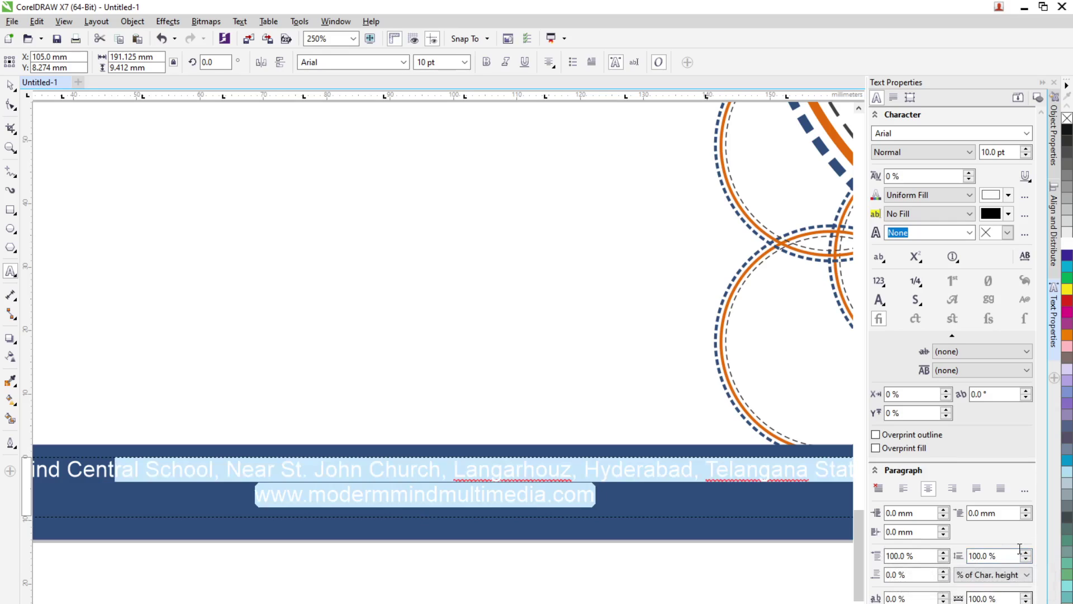
# Reset the footer text's first line indent to 0 mm
pyautogui.click(1027, 511)
pyautogui.click(1026, 511)
pyautogui.click(1027, 517)
pyautogui.click(1027, 517)
pyautogui.click(218, 263)
pyautogui.scroll(-2, 363, 414)
pyautogui.scroll(2, 358, 436)
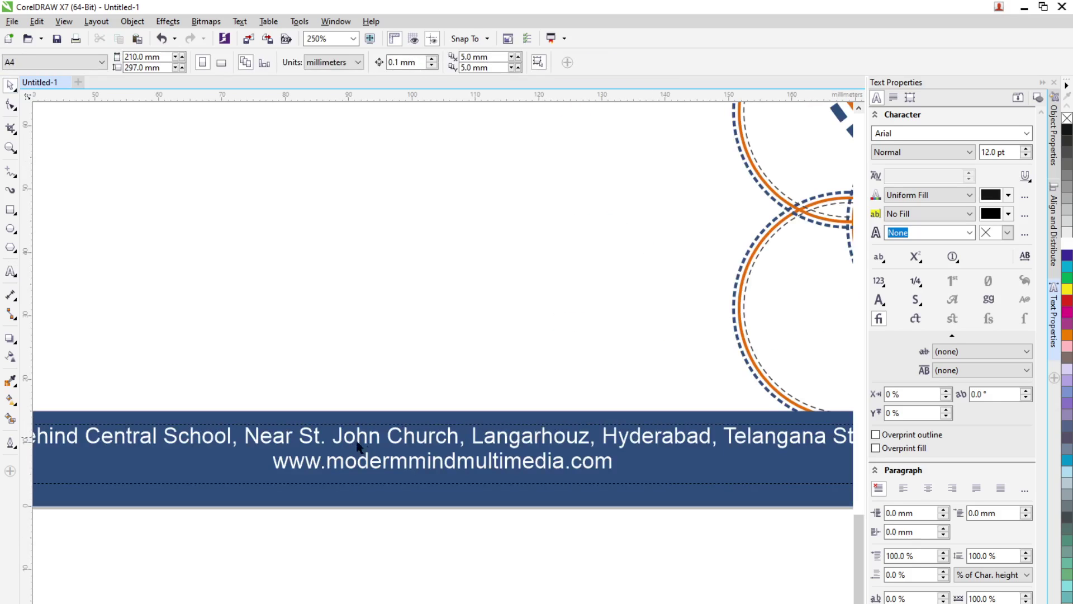
# Switch the footer text's line spacing to % of point size and adjust the value
pyautogui.click(405, 450)
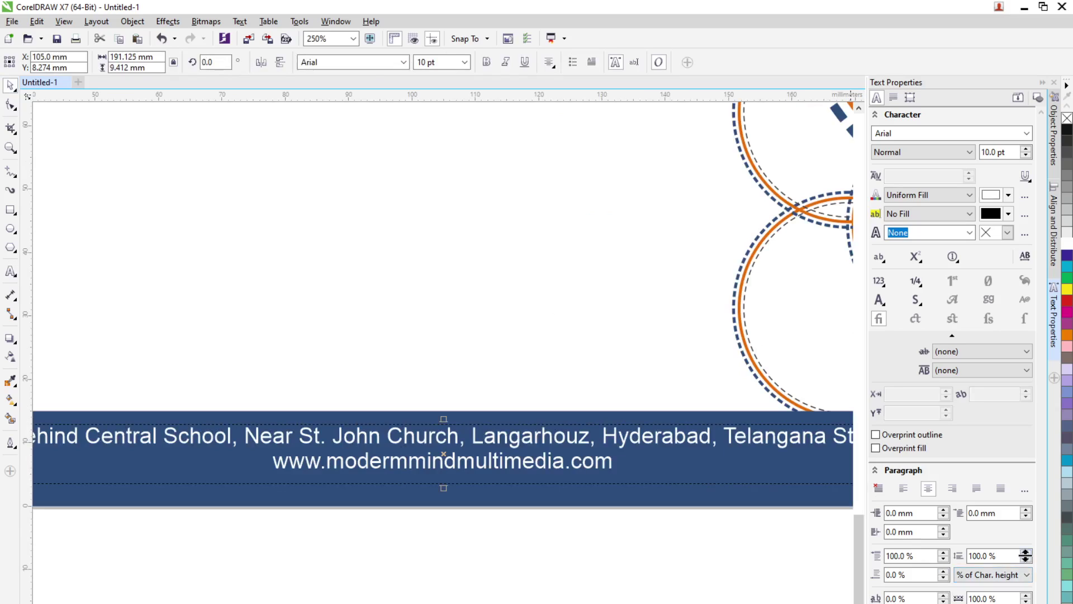
pyautogui.click(993, 575)
pyautogui.click(993, 603)
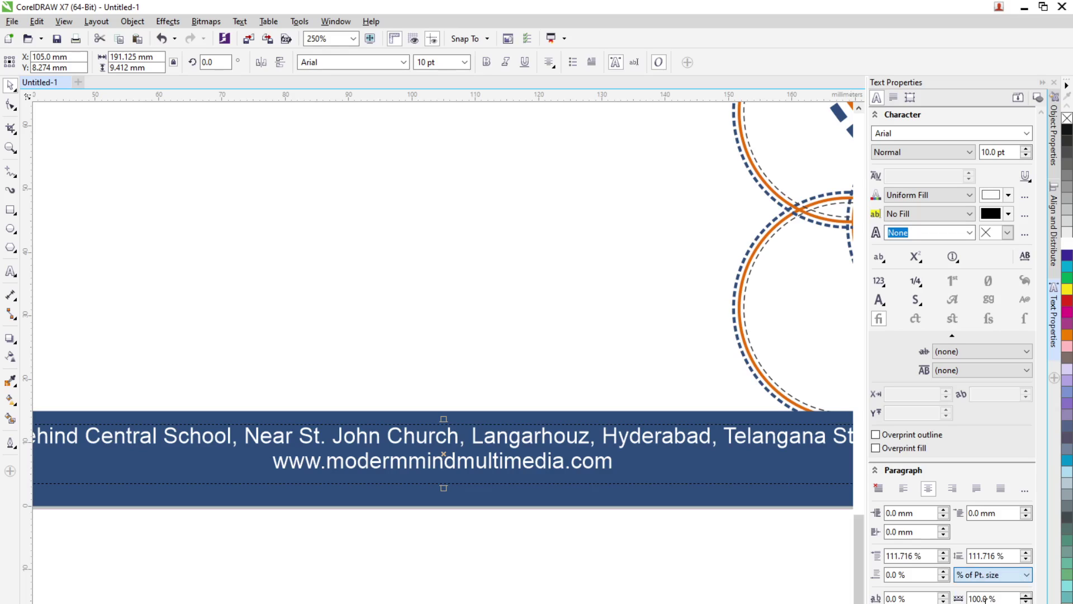
pyautogui.click(1026, 553)
pyautogui.click(1026, 553)
pyautogui.click(1026, 553)
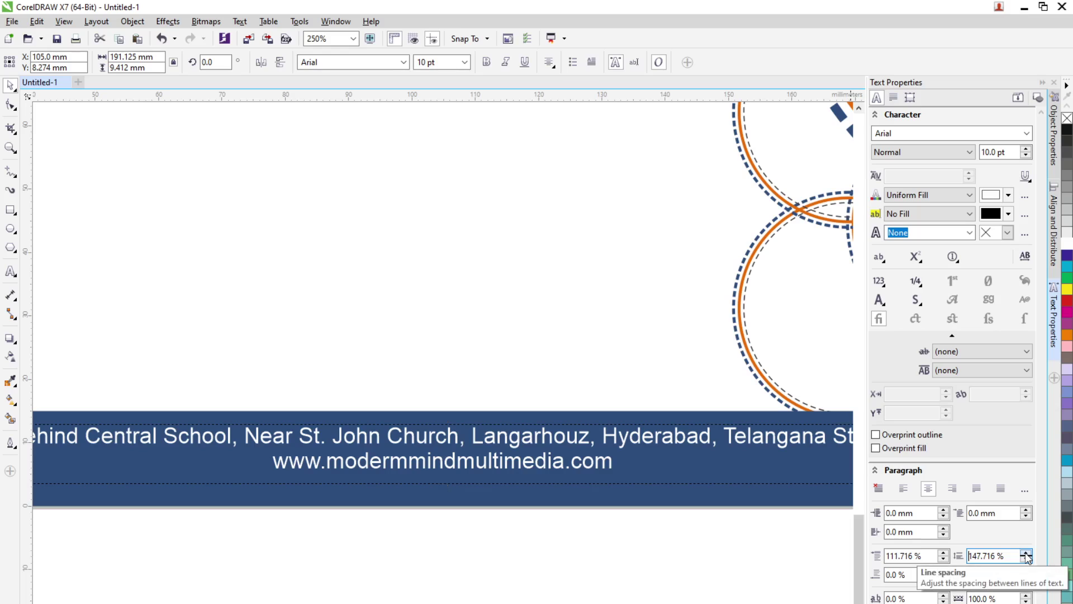
pyautogui.click(1026, 553)
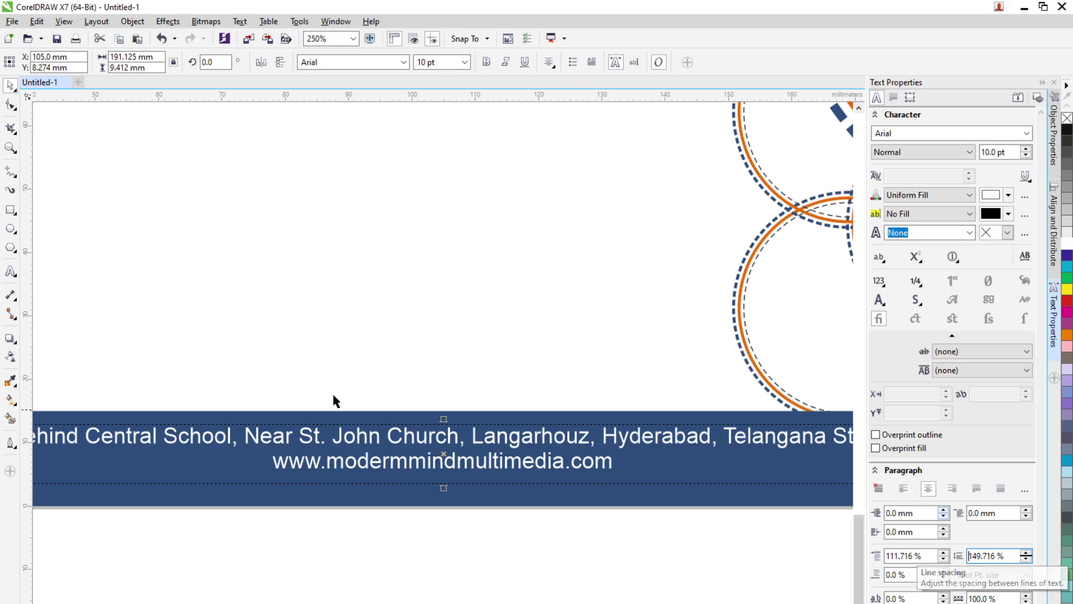
pyautogui.scroll(-2, 339, 407)
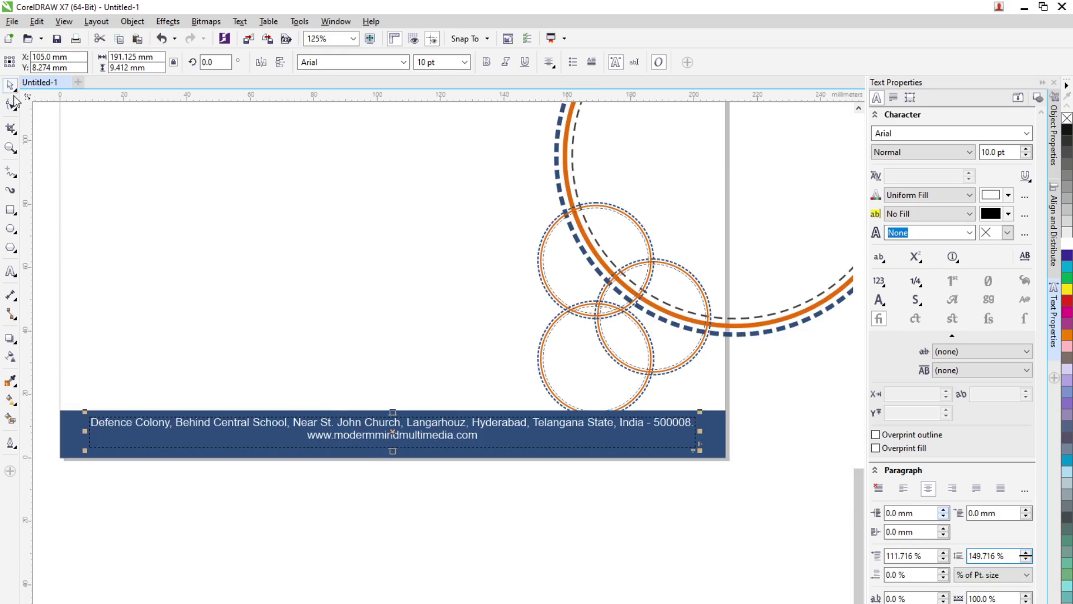
pyautogui.moveTo(969, 556); pyautogui.dragTo(1019, 559)
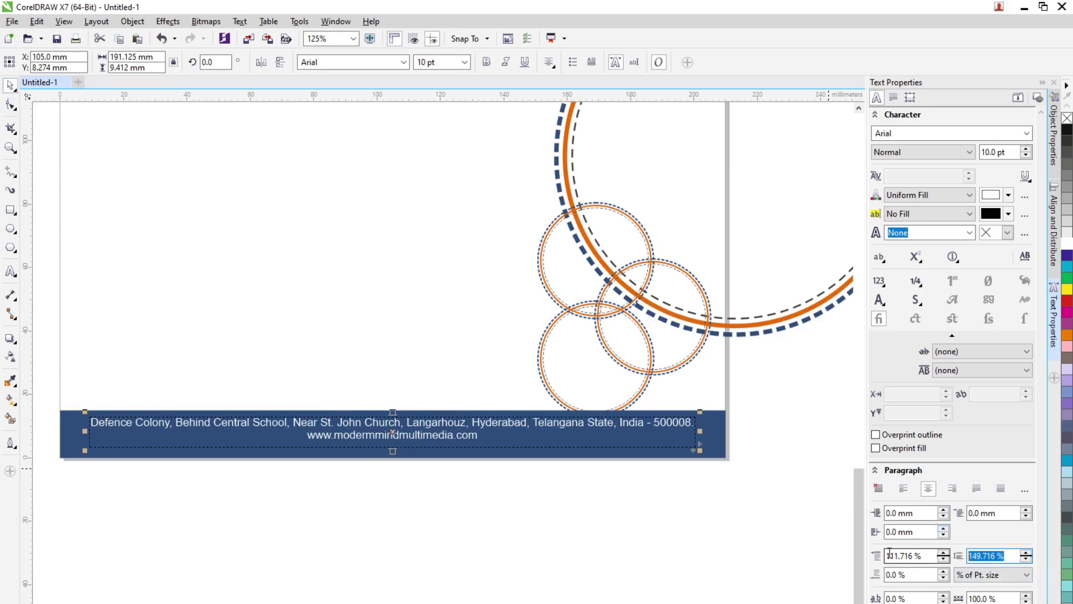
pyautogui.write('100.0')
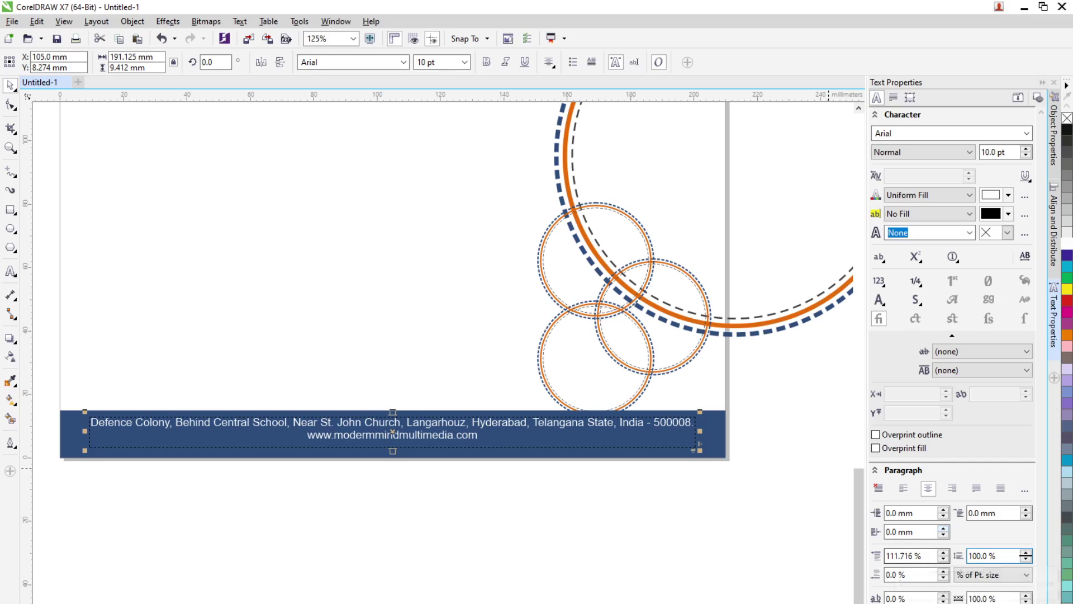
# Measure the line spacing in points and raise it to 11.3 pt
pyautogui.click(1011, 579)
pyautogui.click(1006, 595)
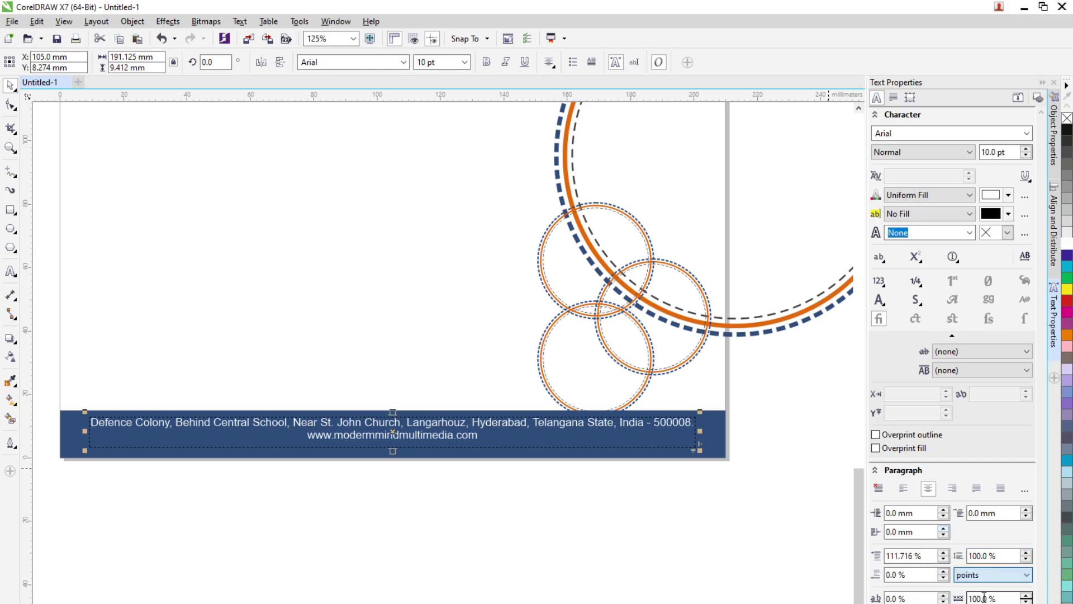
pyautogui.click(1027, 555)
pyautogui.click(471, 549)
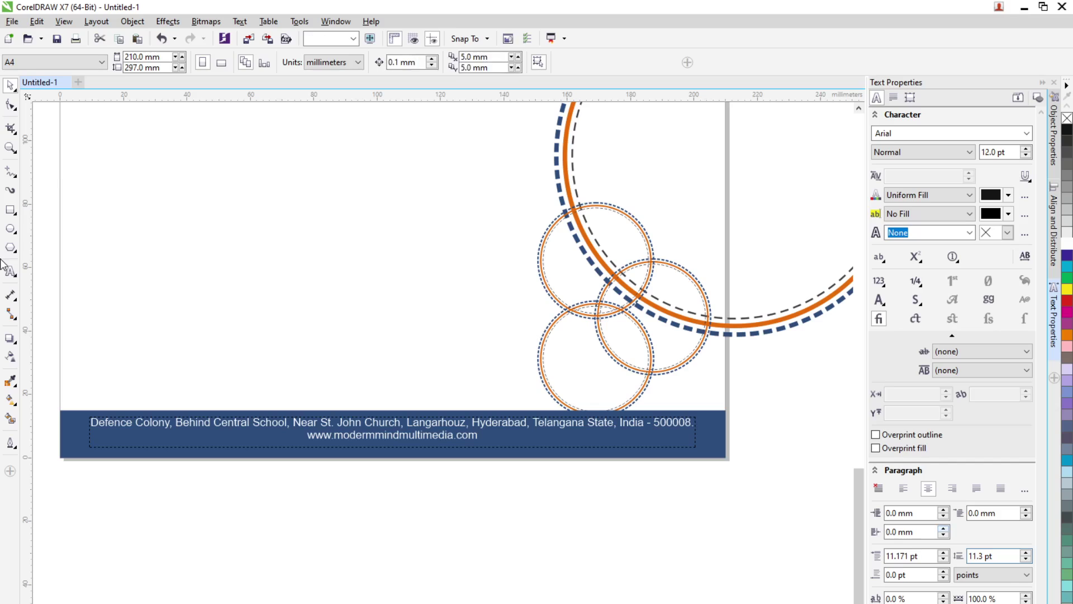
pyautogui.click(10, 270)
pyautogui.click(434, 436)
# Copy both footer lines into a new purple text frame below the page
pyautogui.moveTo(480, 438); pyautogui.dragTo(94, 421)
pyautogui.hotkey('ctrl', 'c')
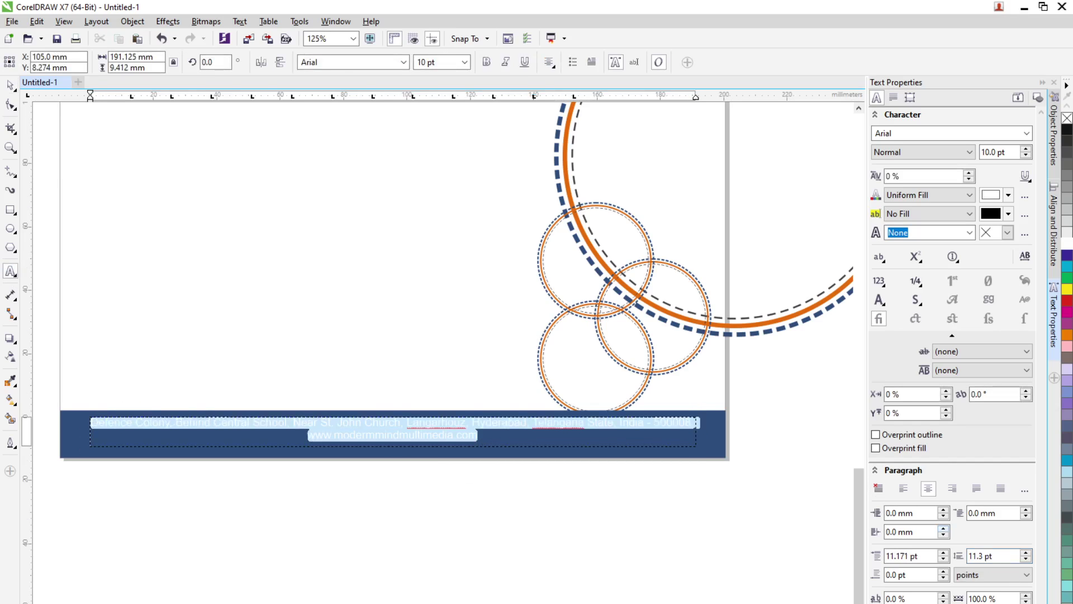
pyautogui.moveTo(120, 538); pyautogui.dragTo(683, 585)
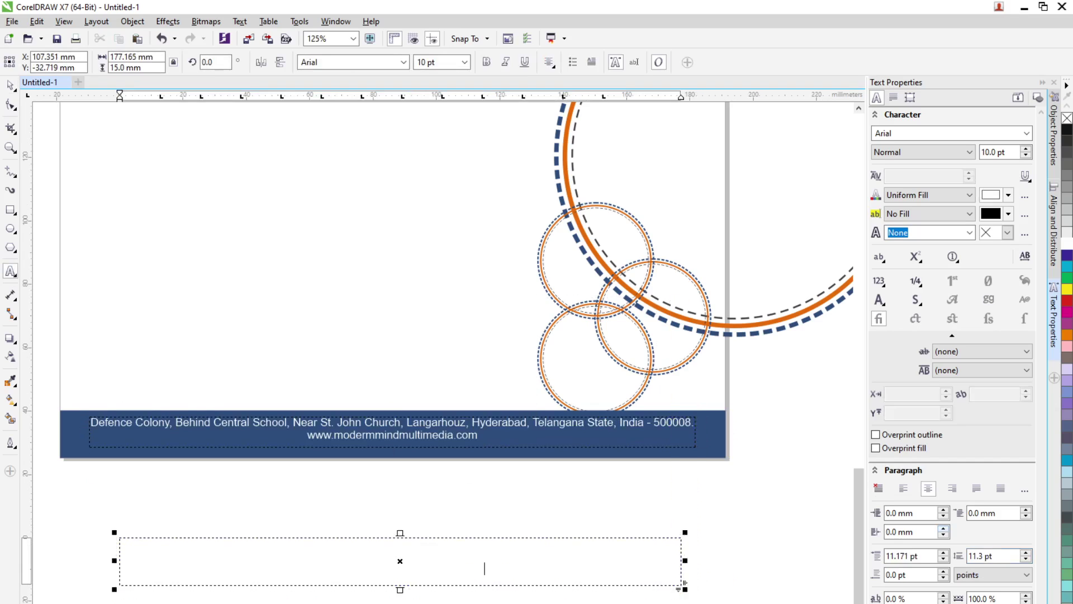
pyautogui.click(10, 85)
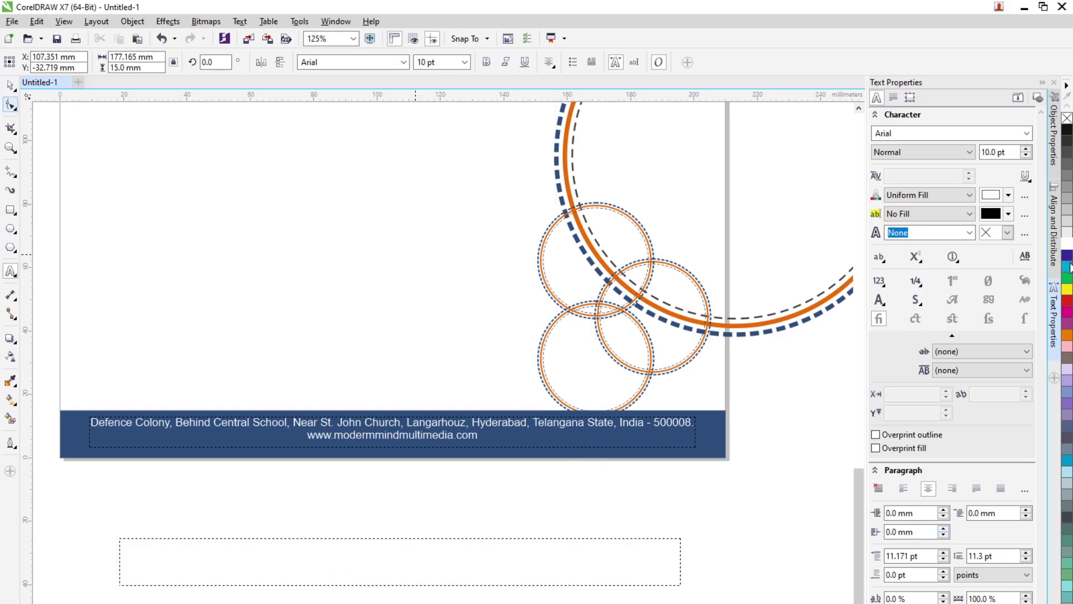
pyautogui.click(1067, 256)
pyautogui.hotkey('ctrl', 'v')
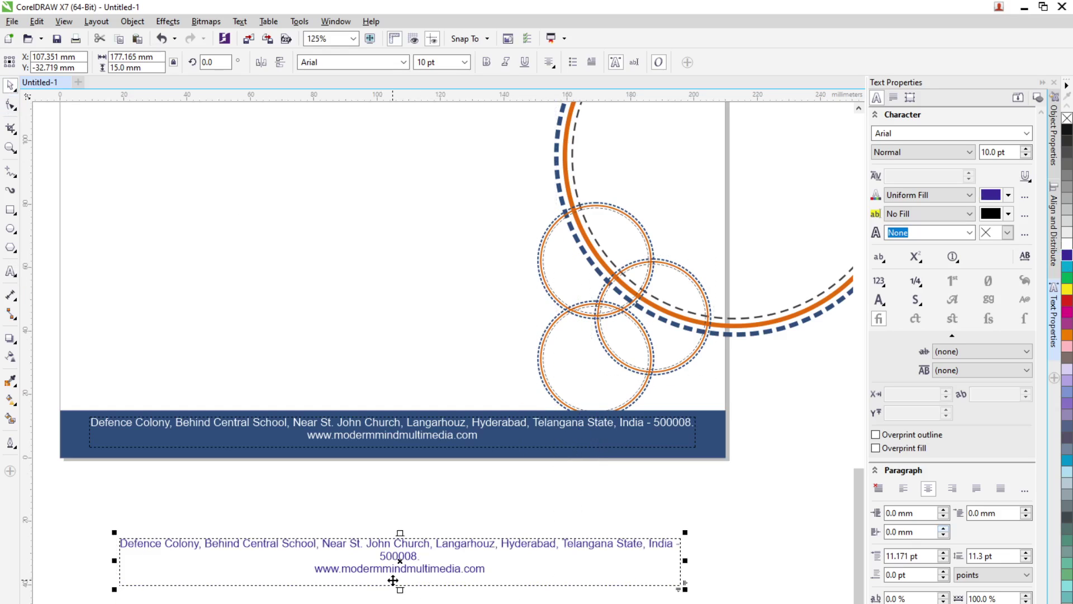
# Try larger line spacing values (16.7 pt, 50) on the copy and enlarge its frame
pyautogui.click(1026, 554)
pyautogui.click(1026, 554)
pyautogui.click(1027, 553)
pyautogui.click(1027, 553)
pyautogui.click(1027, 553)
pyautogui.click(1026, 553)
pyautogui.click(1026, 553)
pyautogui.click(1026, 554)
pyautogui.click(1027, 554)
pyautogui.click(1026, 553)
pyautogui.click(1027, 554)
pyautogui.click(1027, 555)
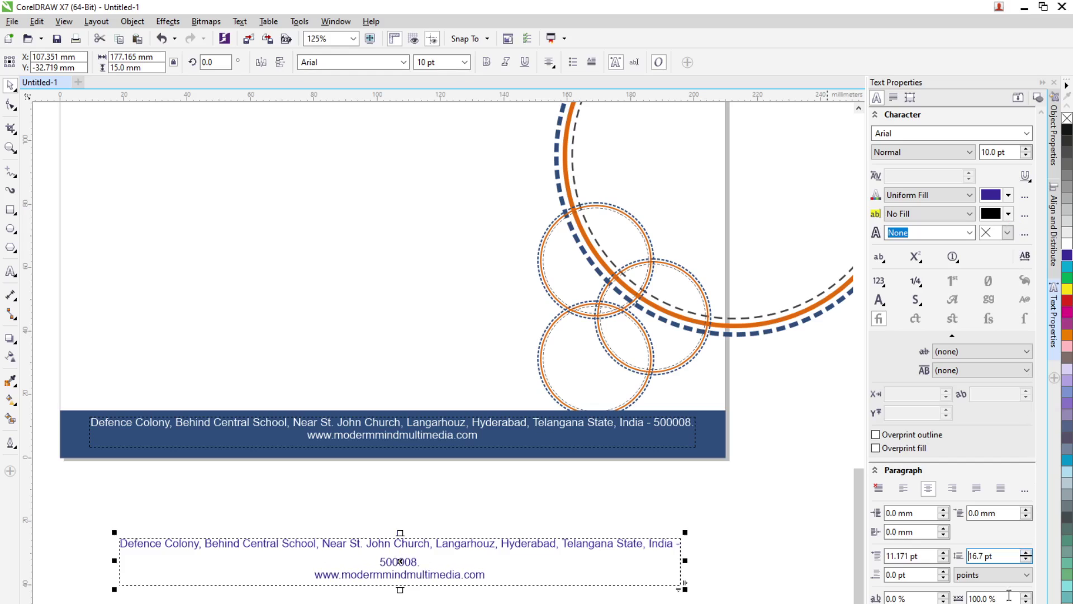
pyautogui.click(1004, 557)
pyautogui.tripleClick(1004, 556)
pyautogui.write('5')
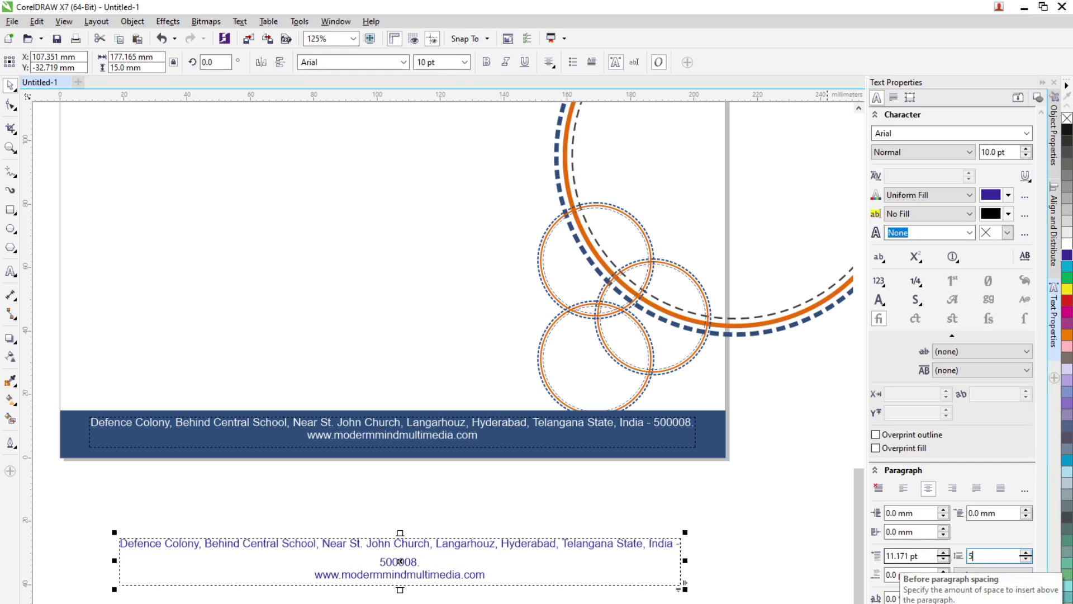
pyautogui.write('0')
pyautogui.press('Return')
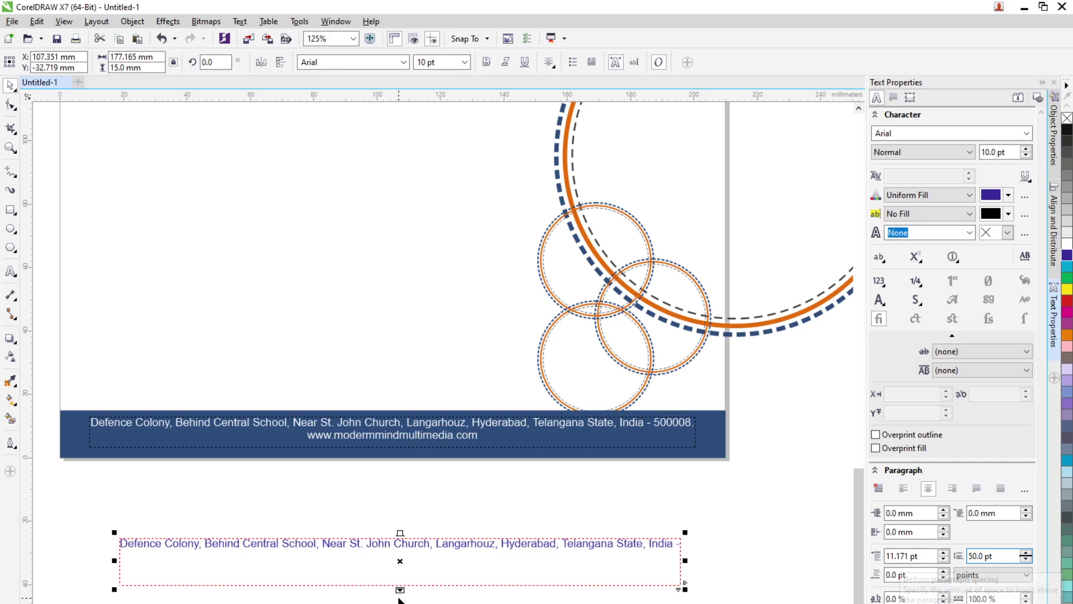
pyautogui.moveTo(400, 590); pyautogui.dragTo(400, 602)
# Delete the original white footer text from the blue band
pyautogui.click(435, 441)
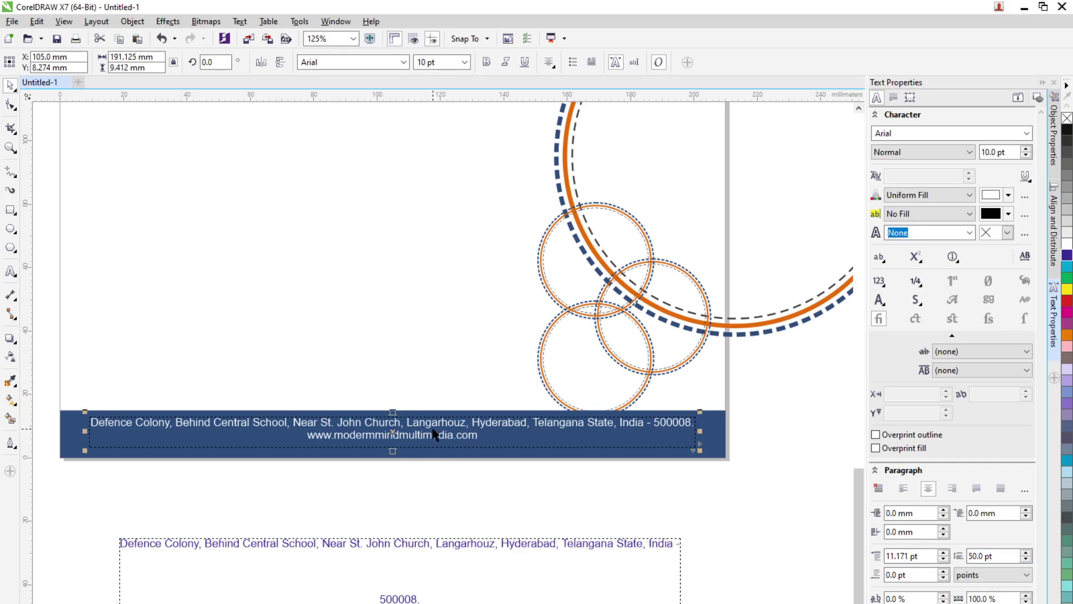
pyautogui.tripleClick(995, 556)
pyautogui.write('20')
pyautogui.click(407, 450)
pyautogui.press('Delete')
# Widen the copy's frame so the address fits one line, then shrink it to two lines
pyautogui.click(408, 556)
pyautogui.moveTo(687, 599); pyautogui.dragTo(741, 599)
pyautogui.click(435, 556)
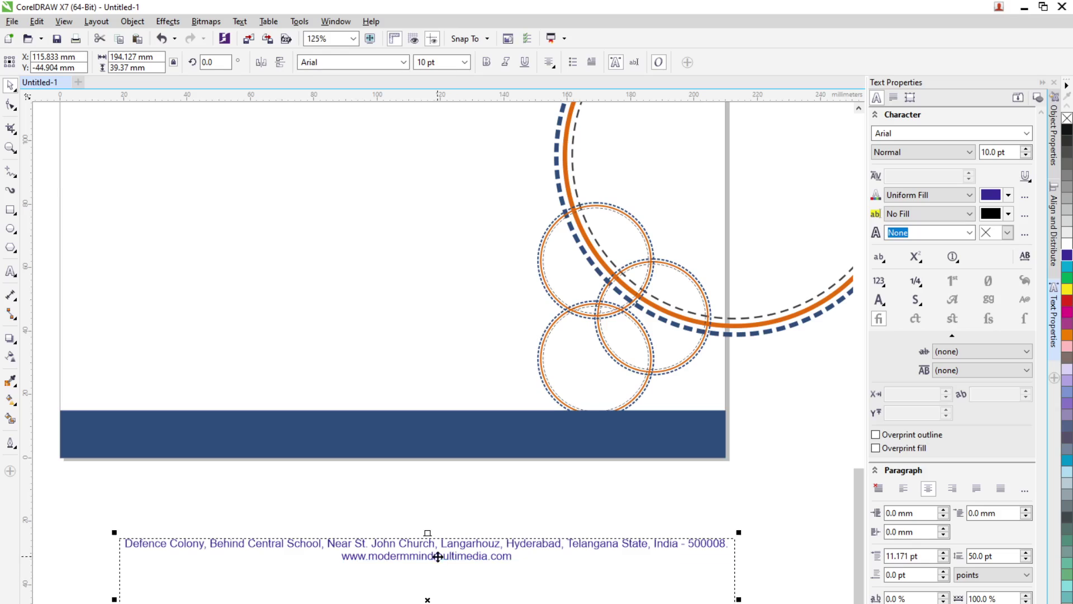
pyautogui.click(433, 556)
pyautogui.moveTo(427, 599)
pyautogui.mouseDown()
pyautogui.moveTo(427, 568)
pyautogui.moveTo(427, 581)
pyautogui.mouseUp()
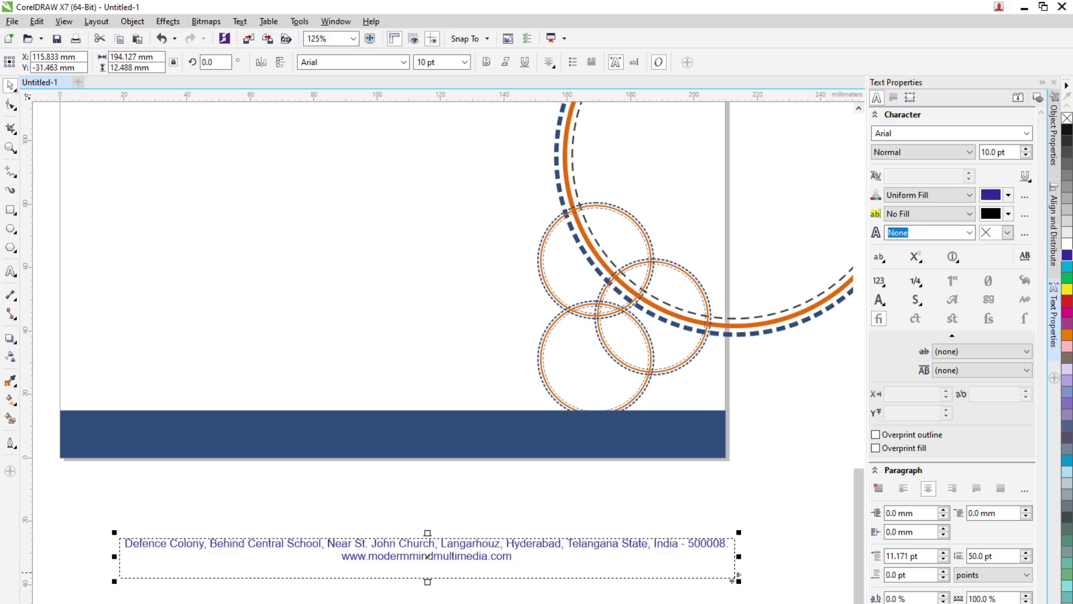
# Measure spacing as % of character height with 150% line spacing, trimming the frame to fit
pyautogui.click(919, 574)
pyautogui.write('1')
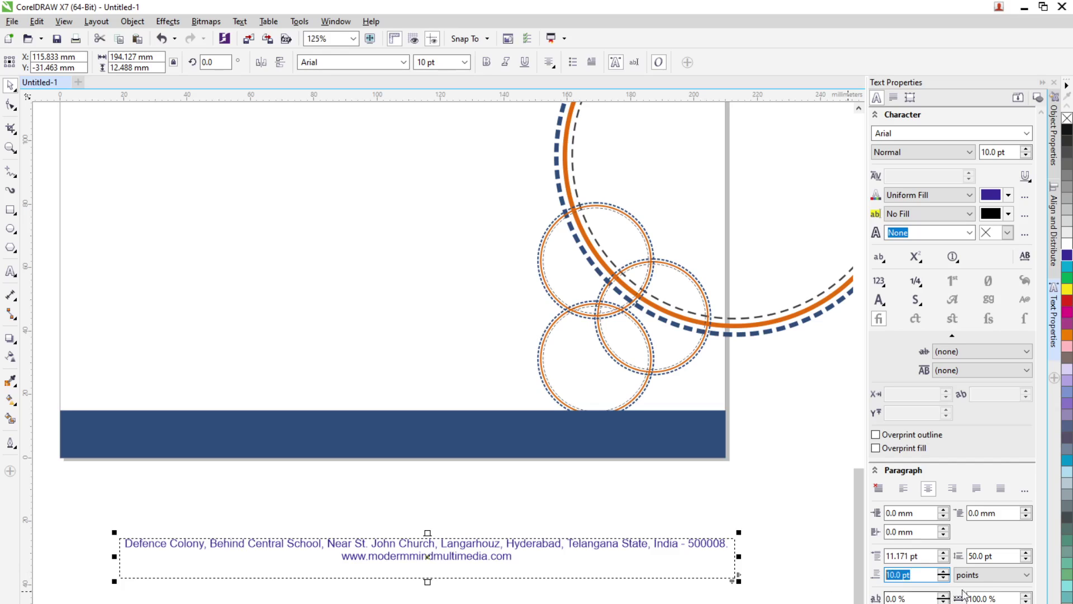
pyautogui.click(1000, 581)
pyautogui.click(980, 588)
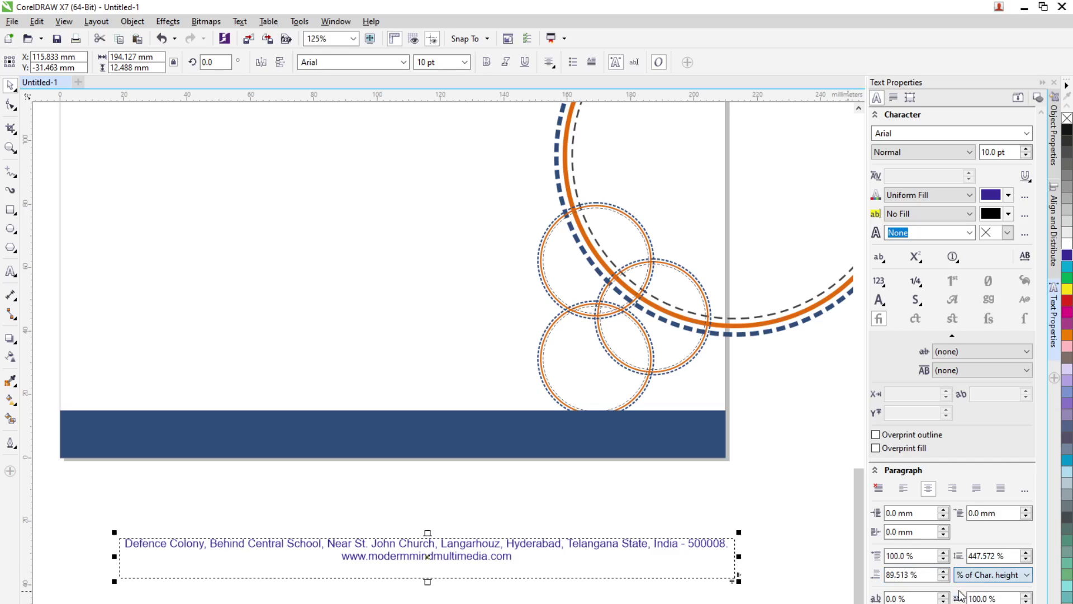
pyautogui.tripleClick(911, 575)
pyautogui.write('1')
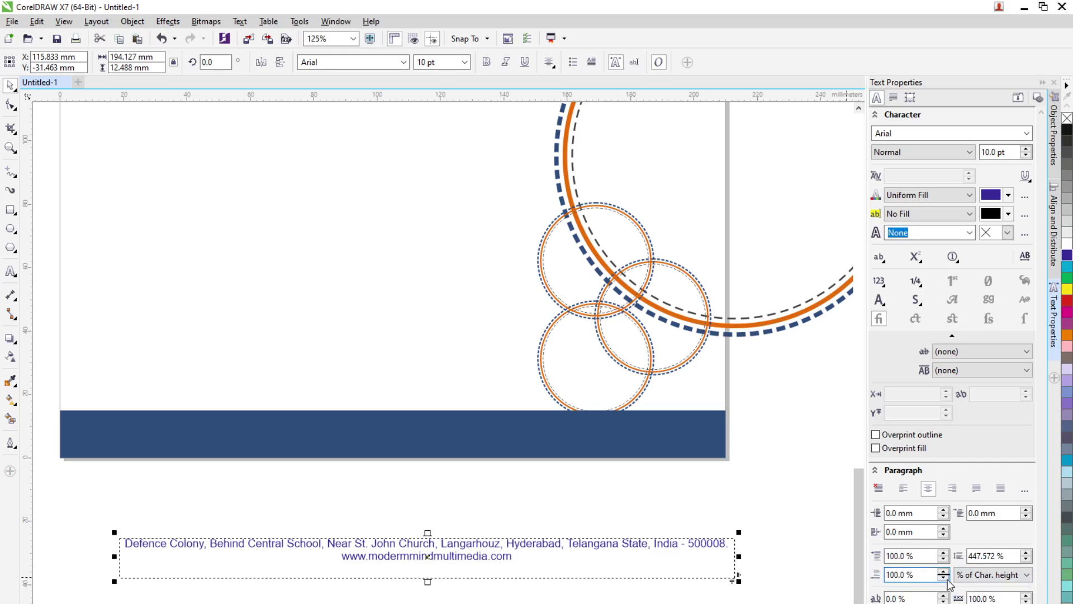
pyautogui.write('00.0 %')
pyautogui.press('Return')
pyautogui.write('50')
pyautogui.press('Return')
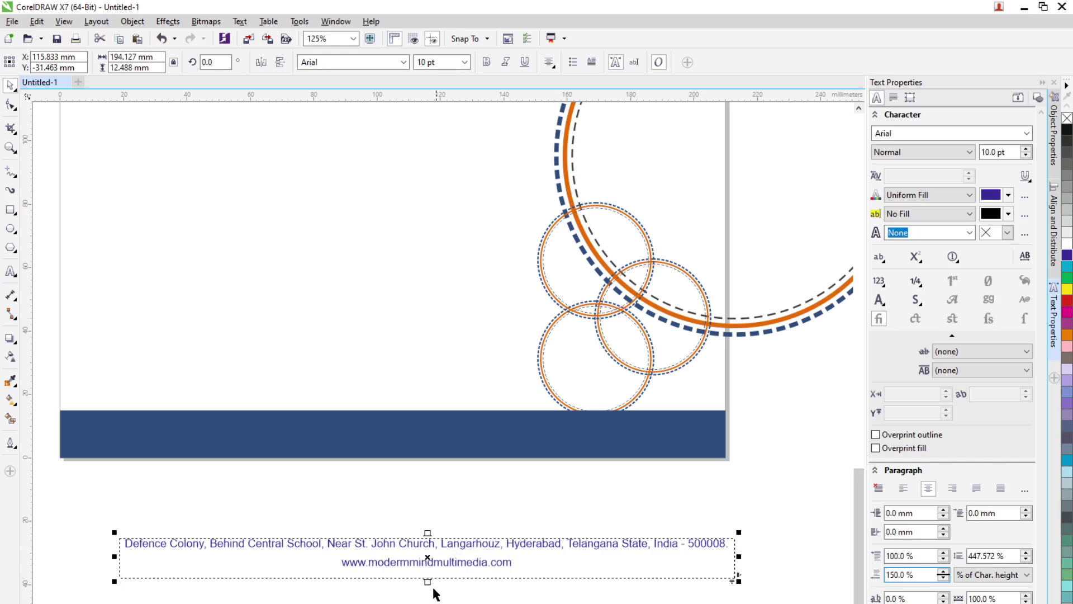
pyautogui.moveTo(427, 581); pyautogui.dragTo(431, 574)
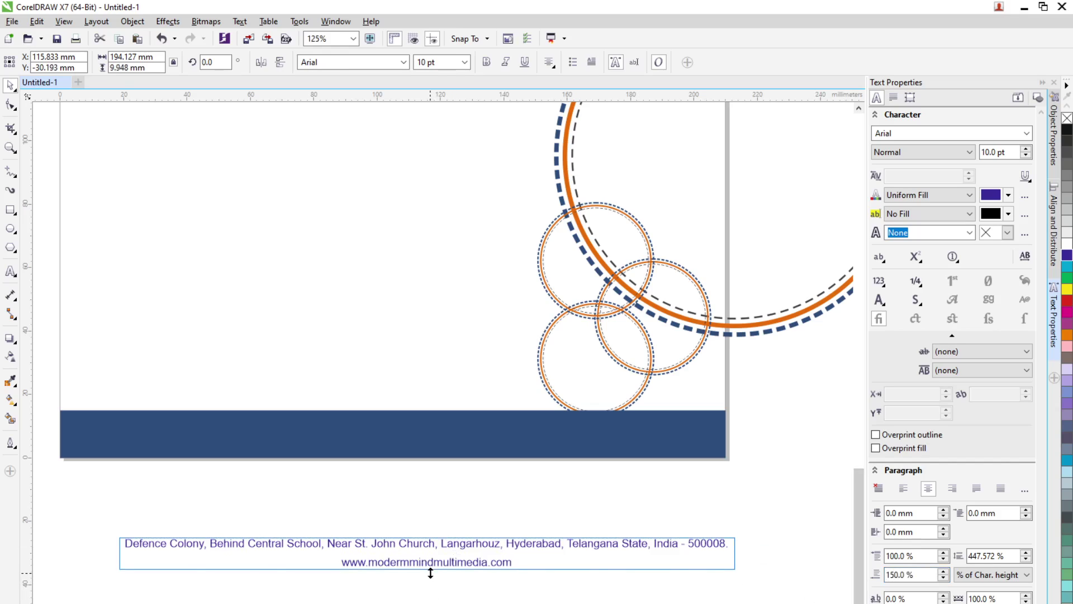
# Move the footer text into the blue band and colour it white
pyautogui.moveTo(487, 550); pyautogui.dragTo(465, 450)
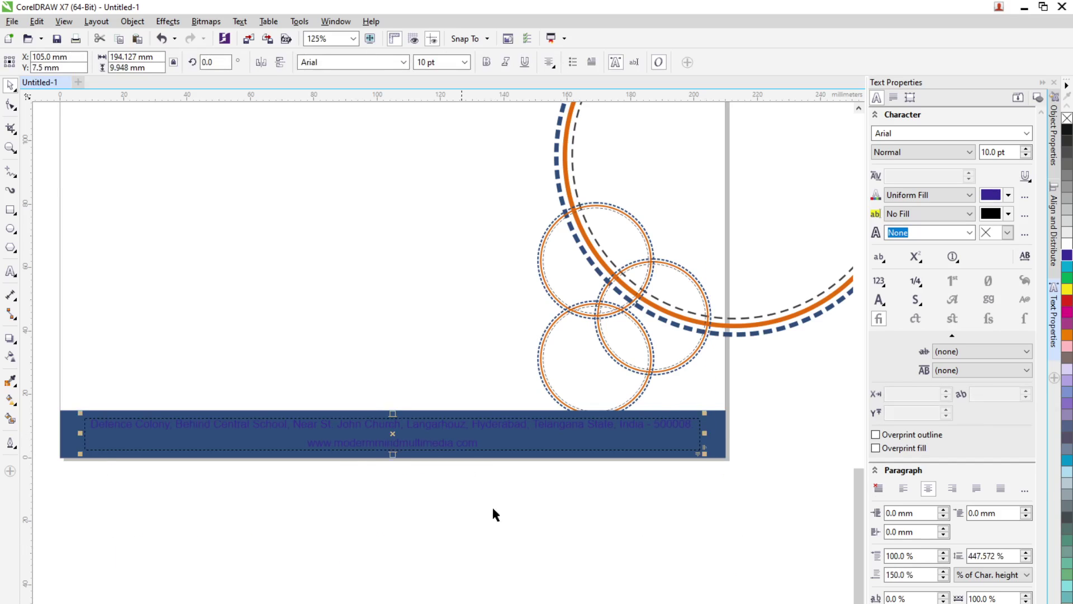
pyautogui.click(1068, 244)
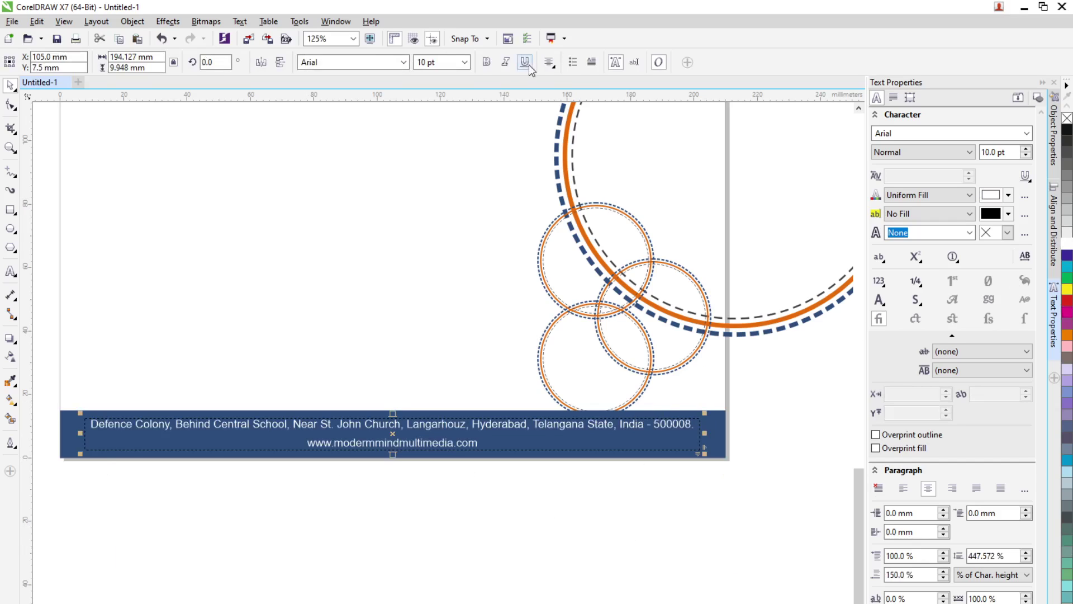
pyautogui.click(1053, 234)
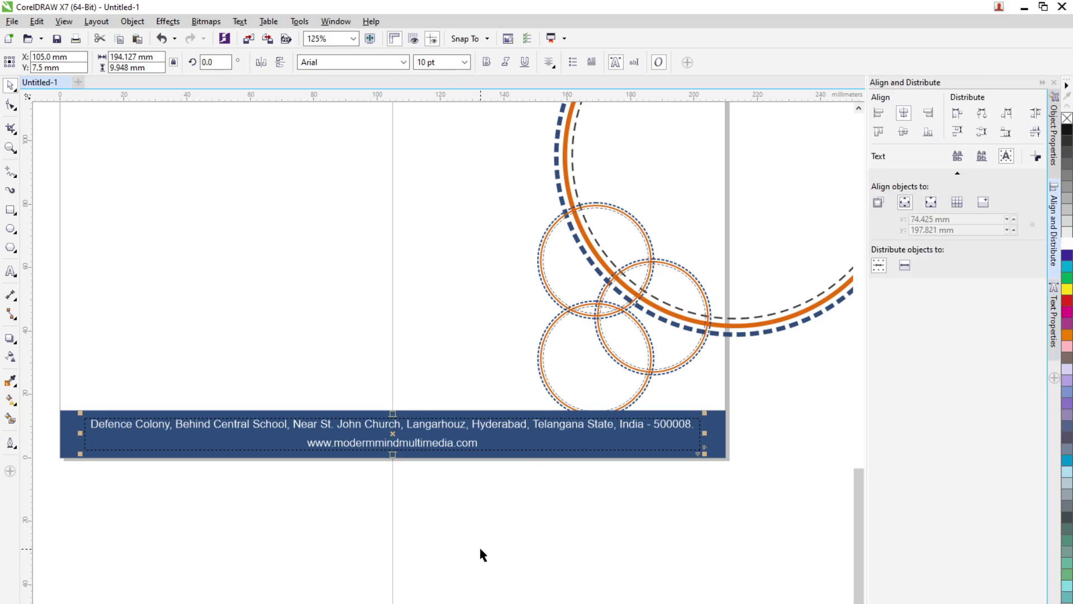
pyautogui.click(367, 464)
pyautogui.scroll(1, 367, 462)
pyautogui.scroll(-1, 367, 461)
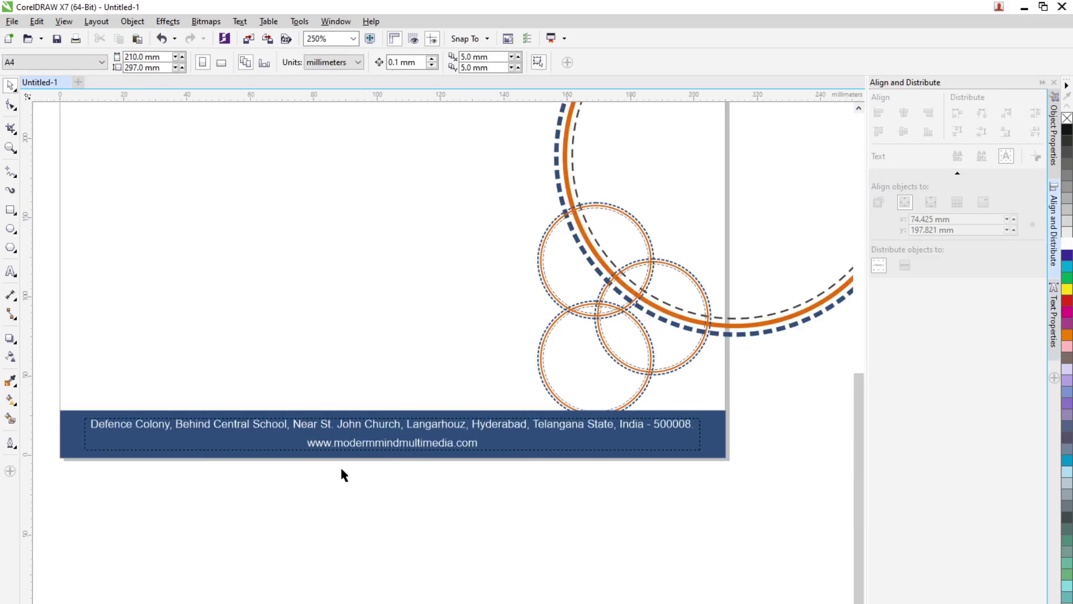
pyautogui.scroll(-3, 342, 471)
pyautogui.scroll(2, 266, 335)
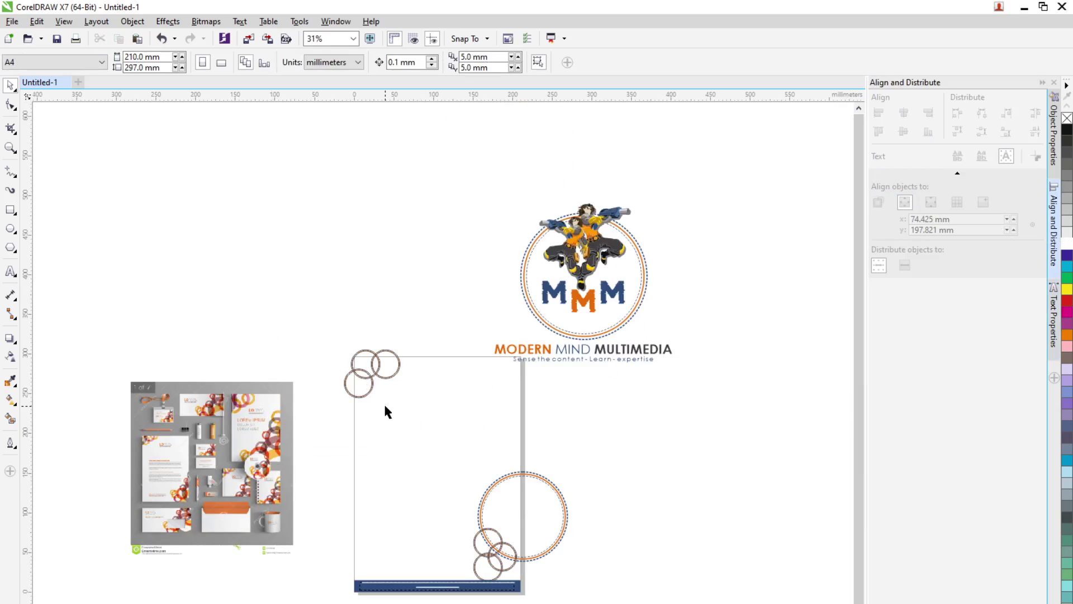
pyautogui.scroll(2, 360, 371)
# Fill one circle in the top-left trio with the solid orange swatch
pyautogui.click(361, 369)
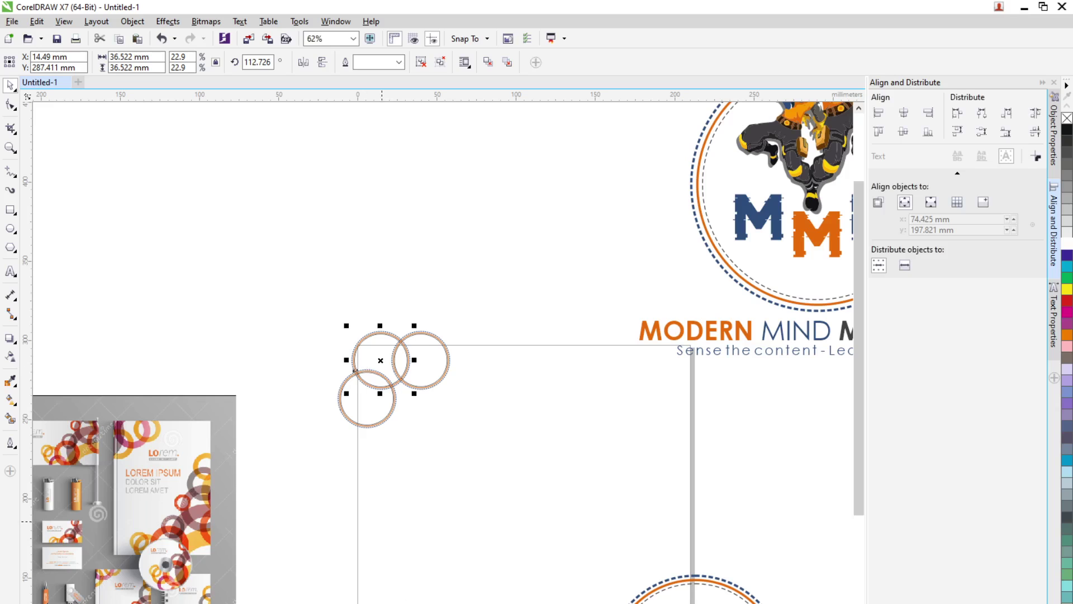
pyautogui.click(355, 370)
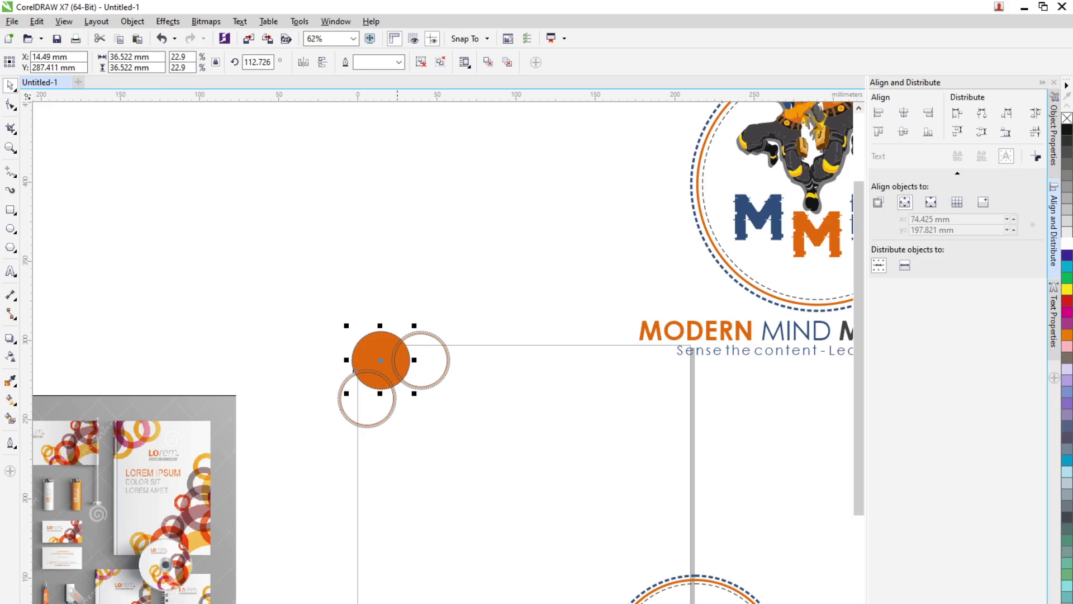
pyautogui.click(397, 541)
pyautogui.scroll(2, 416, 349)
pyautogui.scroll(-2, 418, 358)
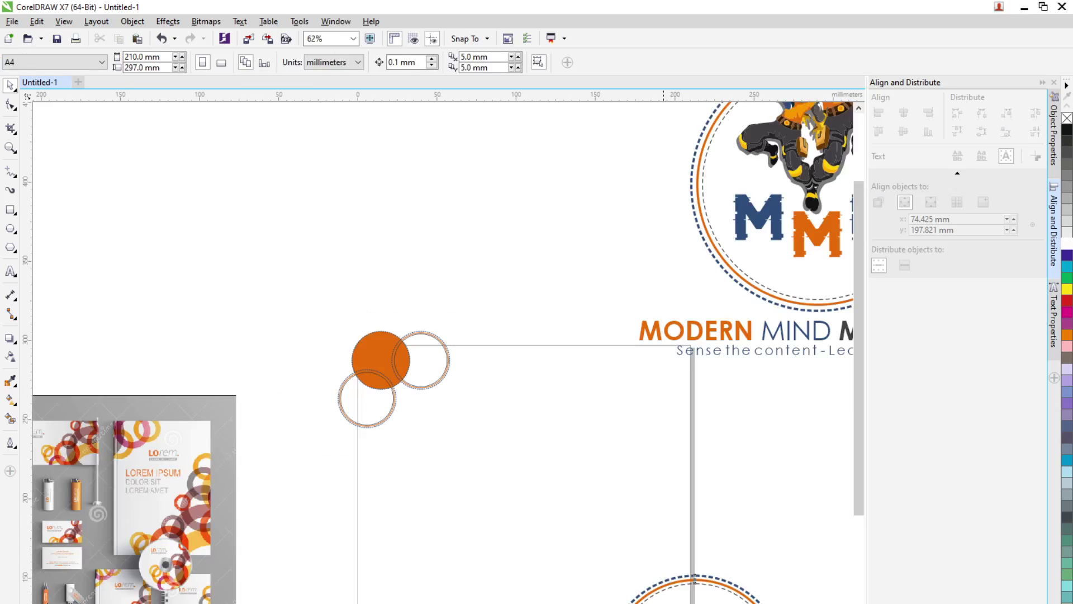
# Cancel the Change Document Defaults dialog, leaving the default fill unchanged
pyautogui.click(664, 584)
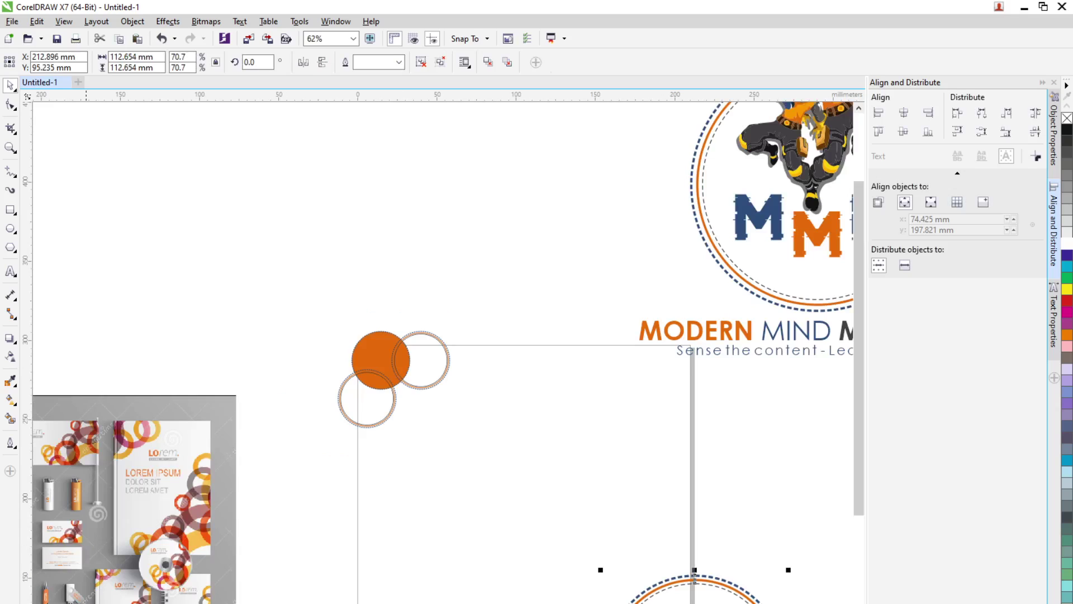
pyautogui.click(465, 579)
pyautogui.scroll(-2, 469, 573)
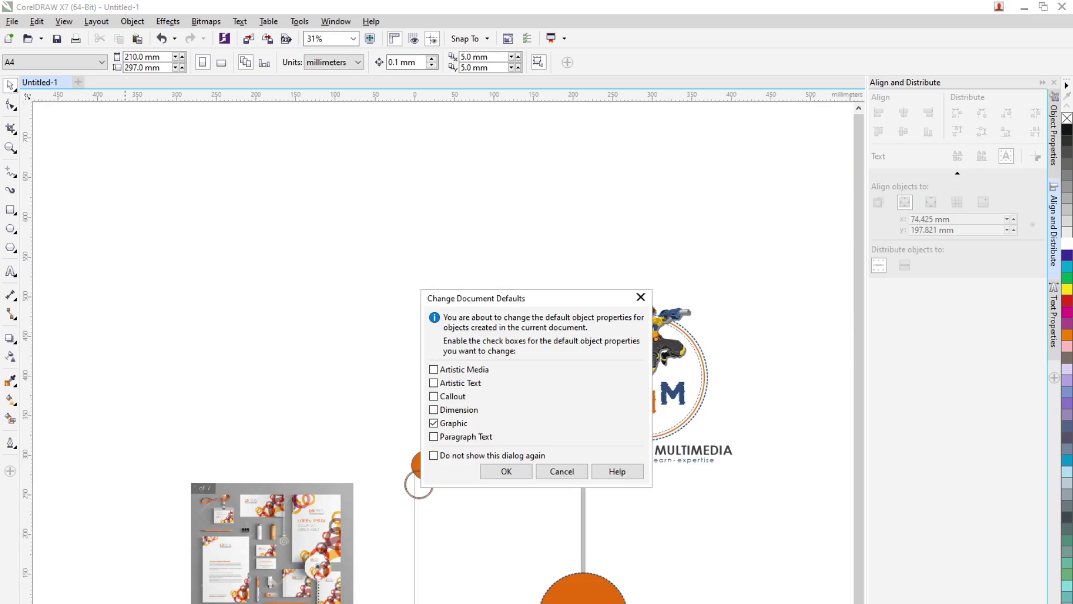
pyautogui.click(561, 470)
# Select the large bottom circle, Tab to a small circle, then clear the selection
pyautogui.click(585, 599)
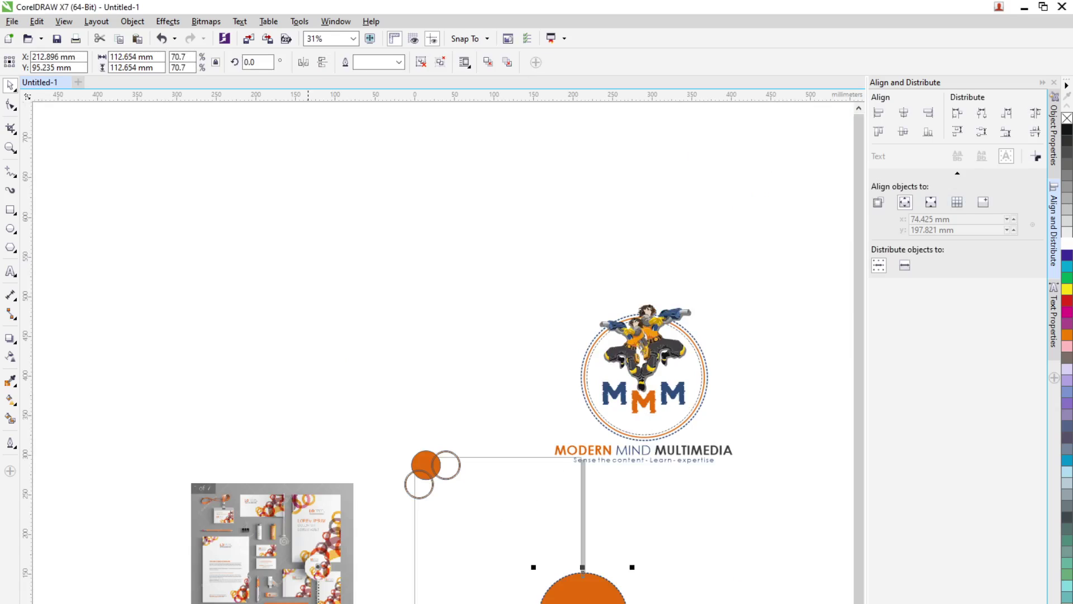
pyautogui.click(655, 598)
pyautogui.press('Tab')
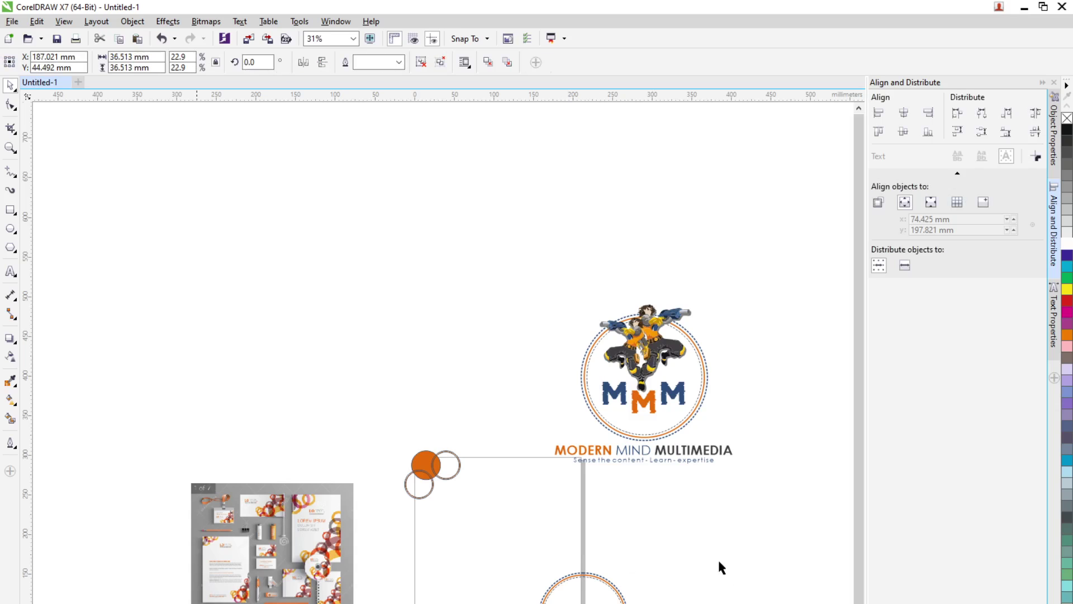
pyautogui.click(661, 547)
pyautogui.scroll(-2, 649, 544)
pyautogui.scroll(4, 650, 544)
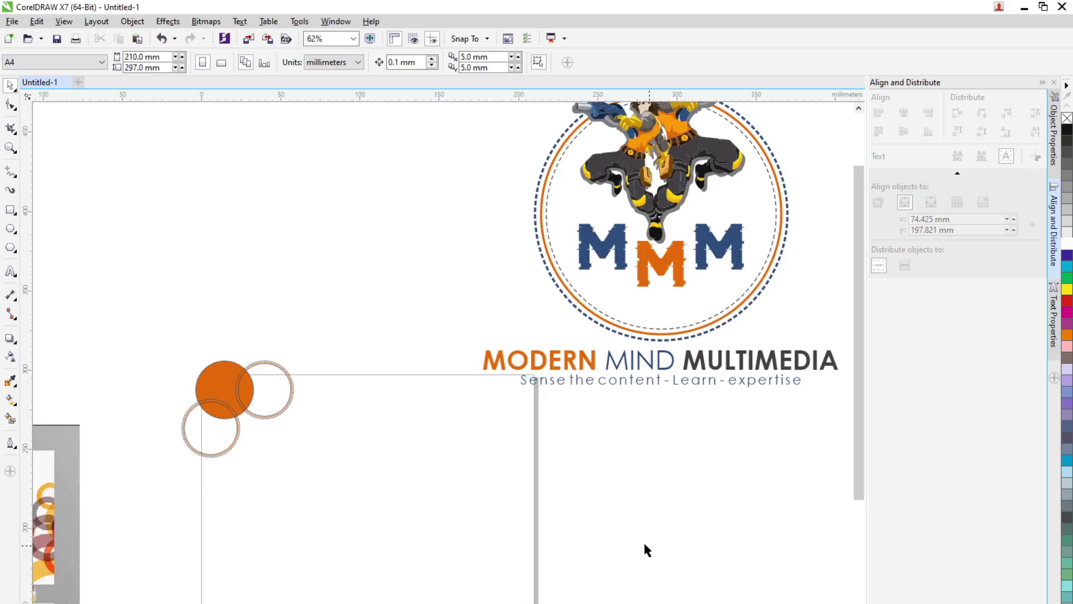
pyautogui.scroll(-2, 169, 407)
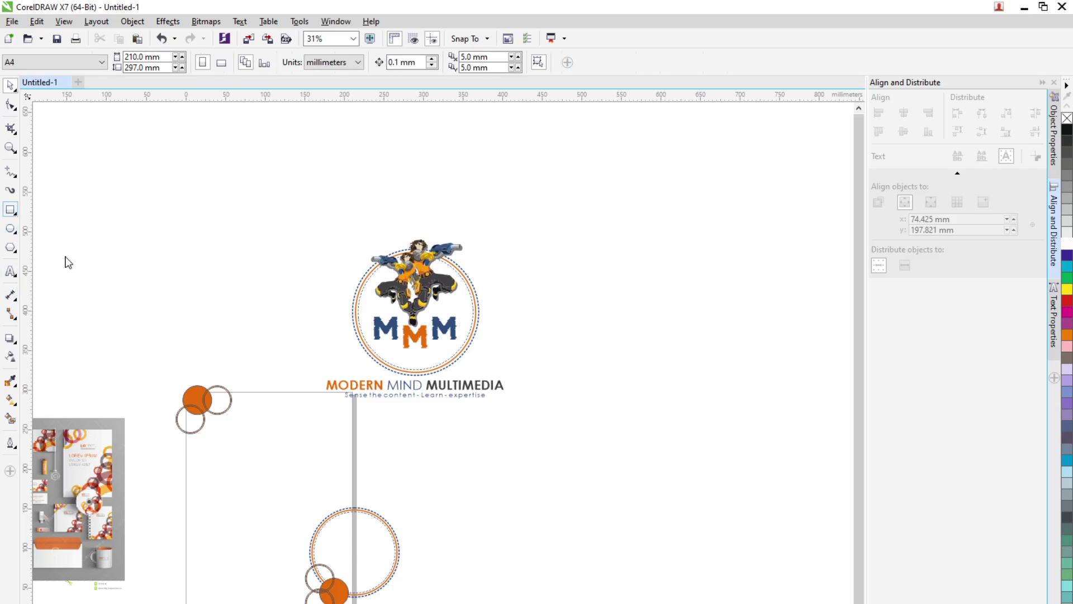
# Draw a tall empty rectangle to the right of the letterhead
pyautogui.click(10, 210)
pyautogui.moveTo(505, 421)
pyautogui.mouseDown()
pyautogui.moveTo(587, 546)
pyautogui.moveTo(659, 601)
pyautogui.mouseUp()
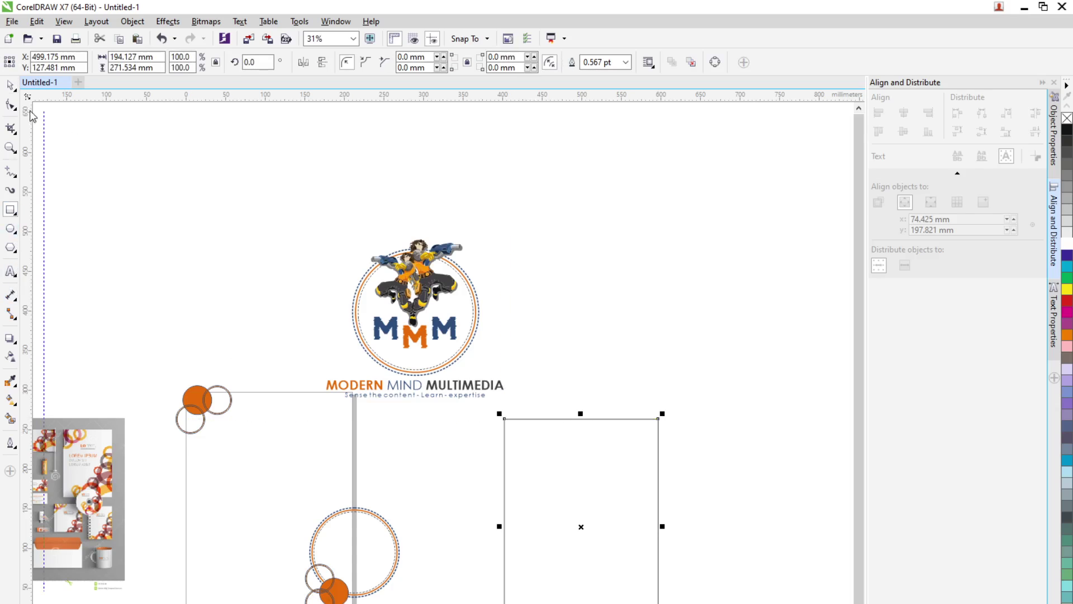
pyautogui.click(11, 88)
pyautogui.scroll(2, 339, 544)
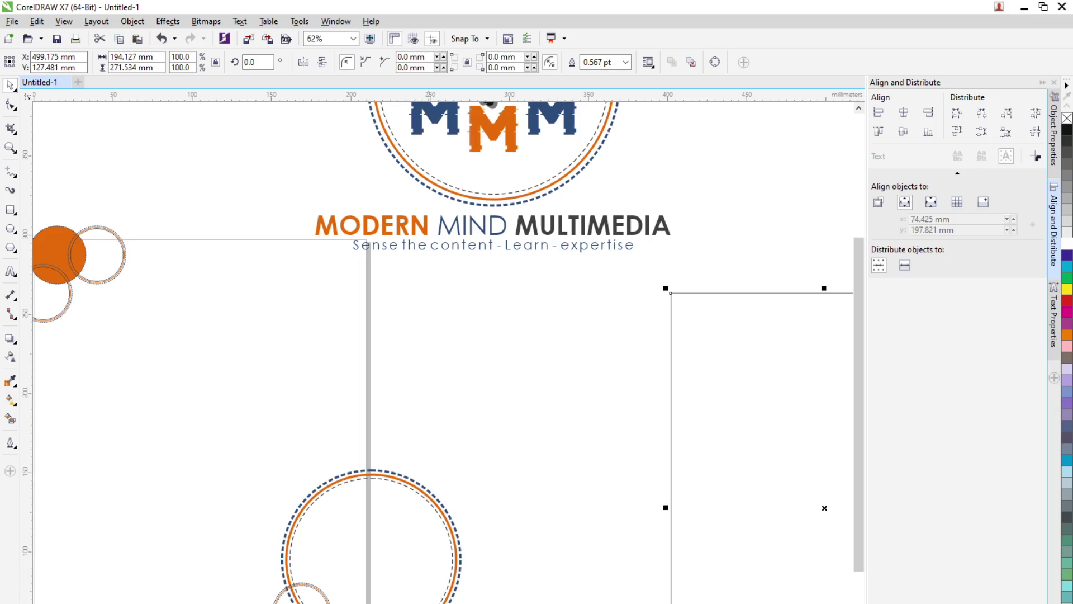
# Accidentally resize the orange circle to 210 mm wide and 297 mm high
pyautogui.click(329, 601)
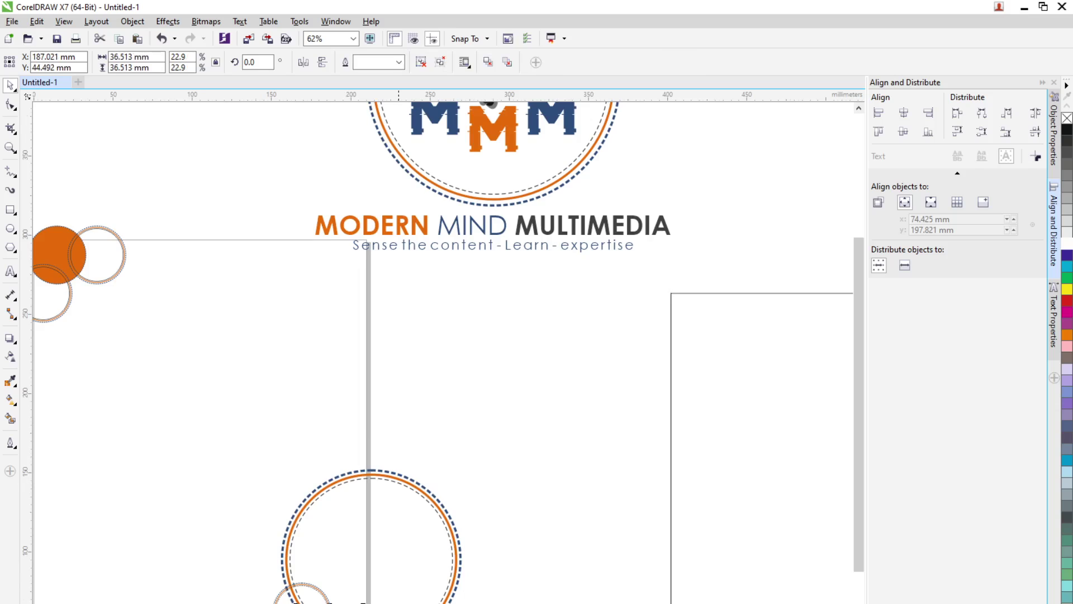
pyautogui.scroll(-2, 363, 601)
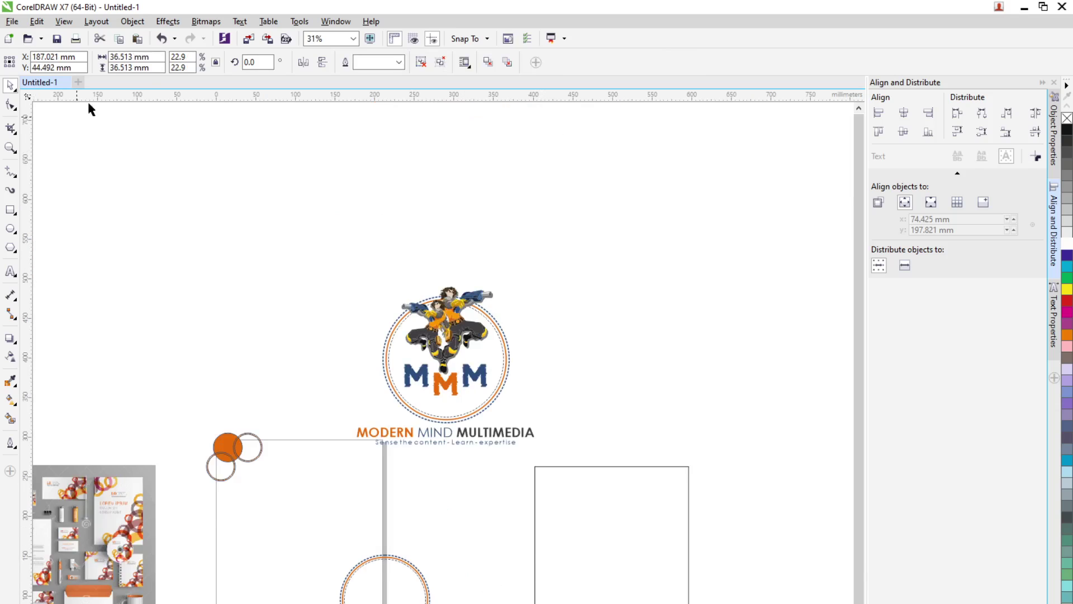
pyautogui.tripleClick(130, 57)
pyautogui.write('210')
pyautogui.press('Return')
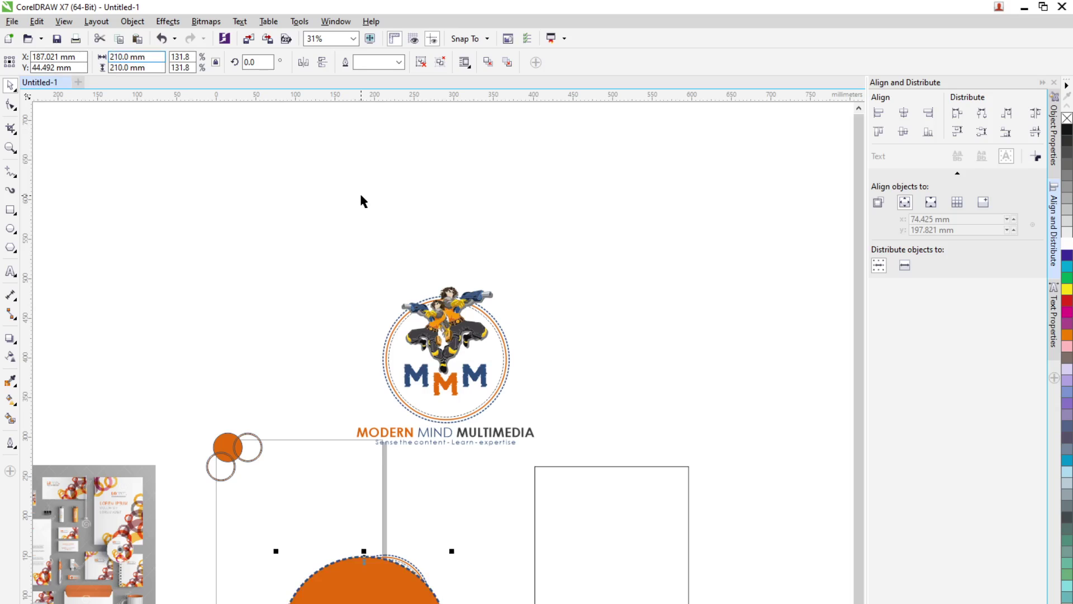
pyautogui.press('Tab')
pyautogui.write('297')
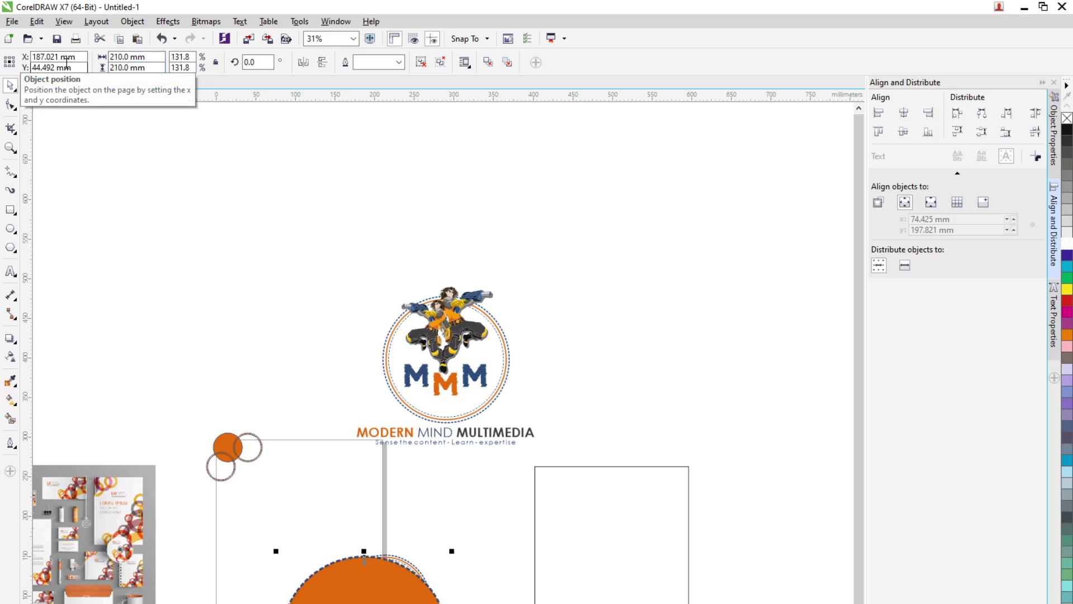
pyautogui.press('Escape')
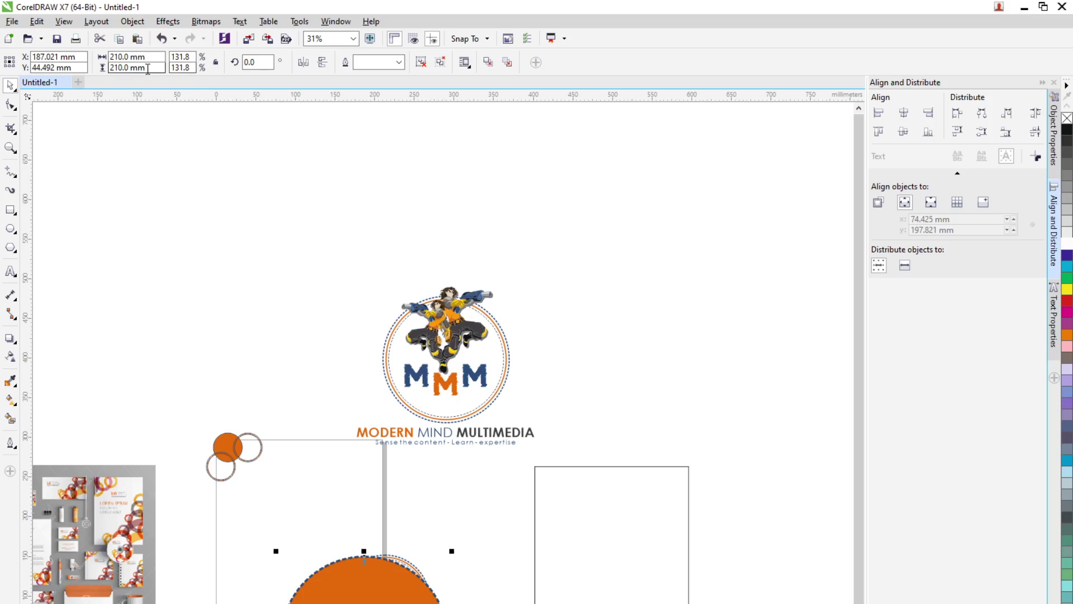
pyautogui.click(129, 67)
pyautogui.write('297')
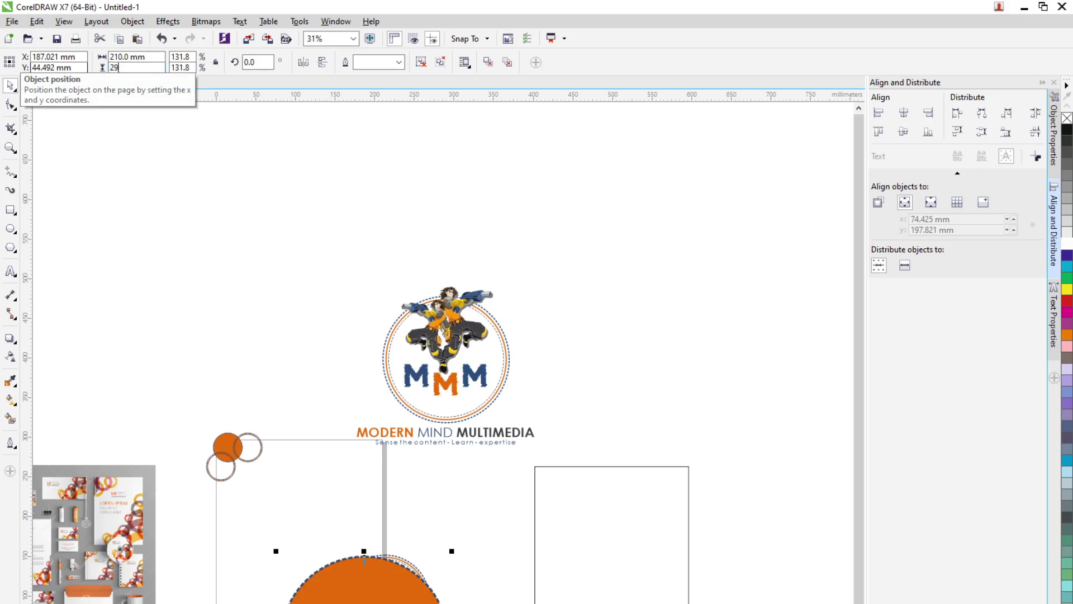
pyautogui.press('Return')
pyautogui.scroll(-1, 553, 506)
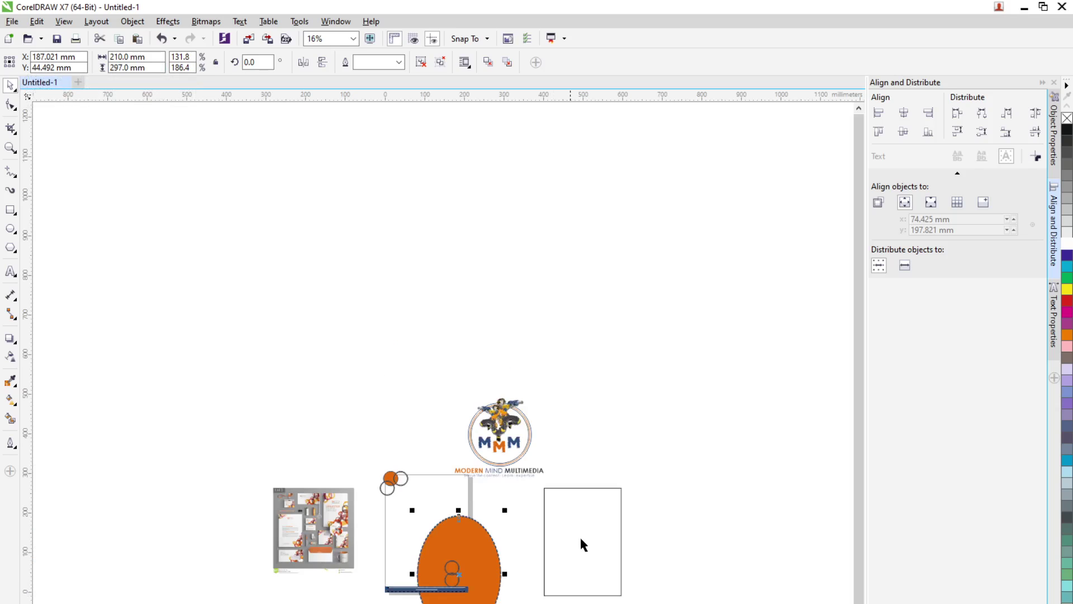
# Undo both accidental size changes on the orange circle
pyautogui.click(604, 593)
pyautogui.hotkey('ctrl', 'z')
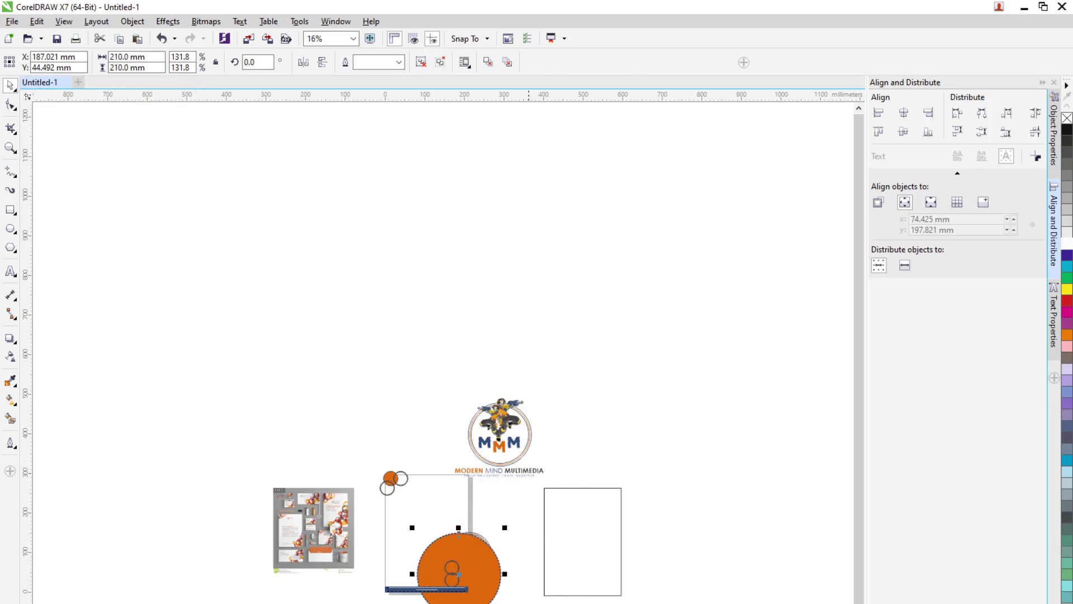
pyautogui.hotkey('ctrl', 'z')
pyautogui.click(571, 594)
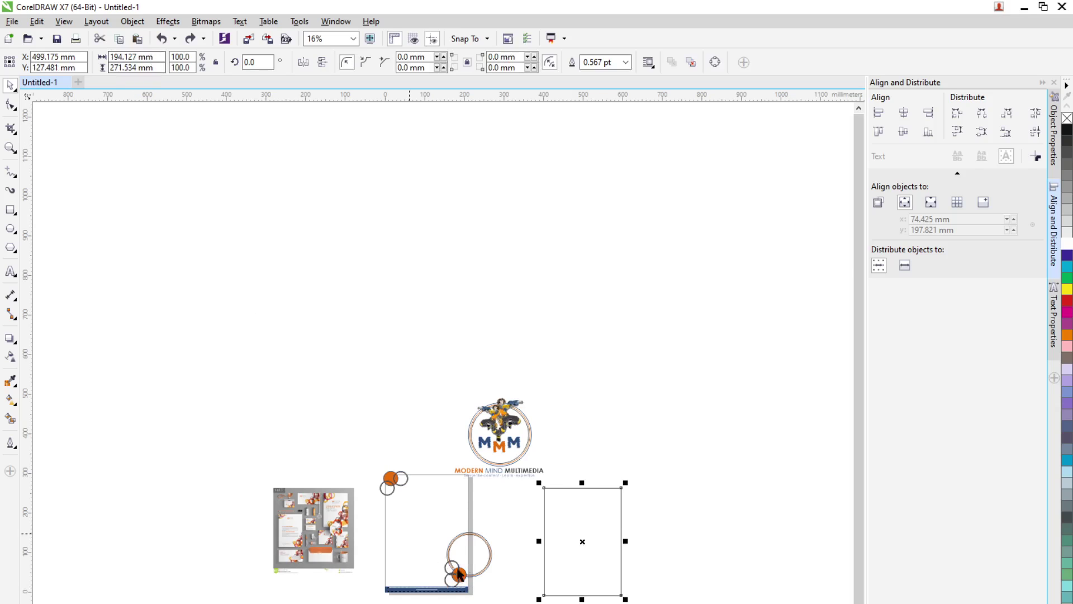
pyautogui.scroll(3, 464, 576)
pyautogui.click(458, 586)
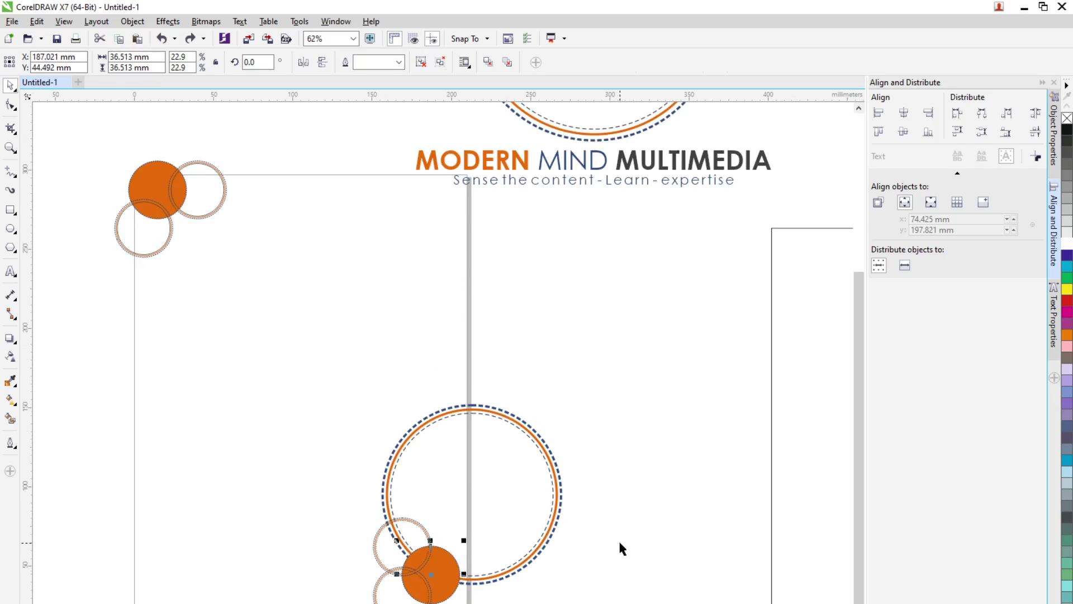
pyautogui.scroll(-3, 620, 548)
# Set the empty rectangle's width to 210 mm and height to 297 mm
pyautogui.click(695, 539)
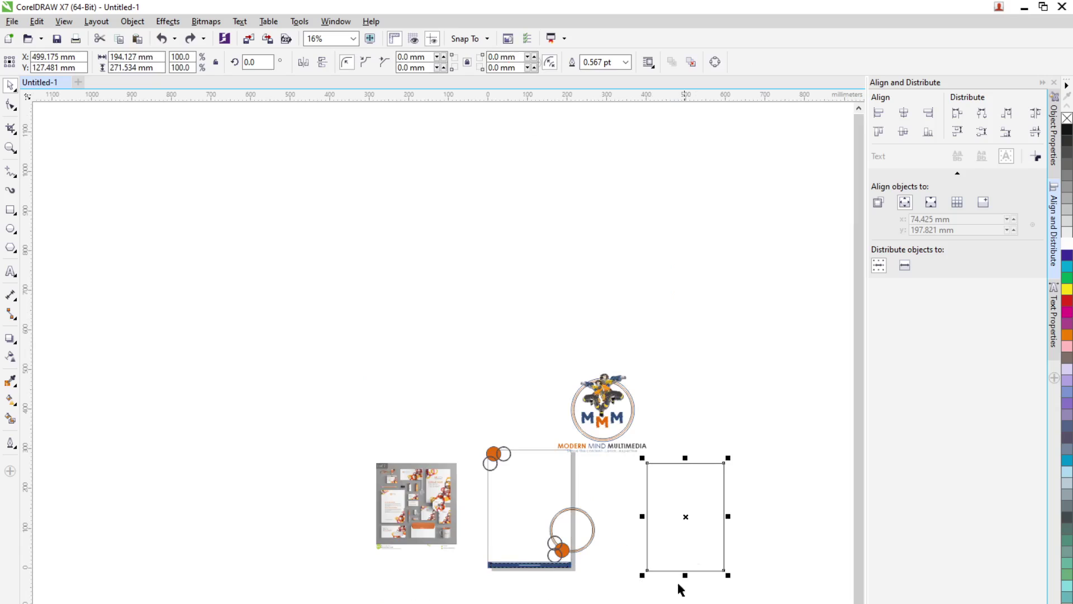
pyautogui.click(157, 56)
pyautogui.write('2')
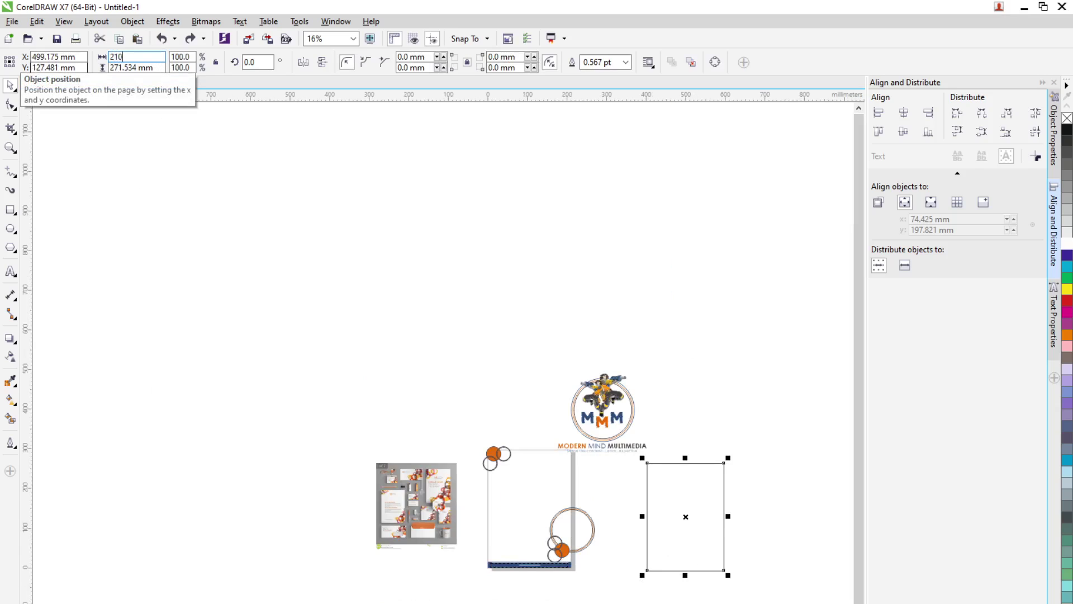
pyautogui.write('10')
pyautogui.press('Return')
pyautogui.click(134, 67)
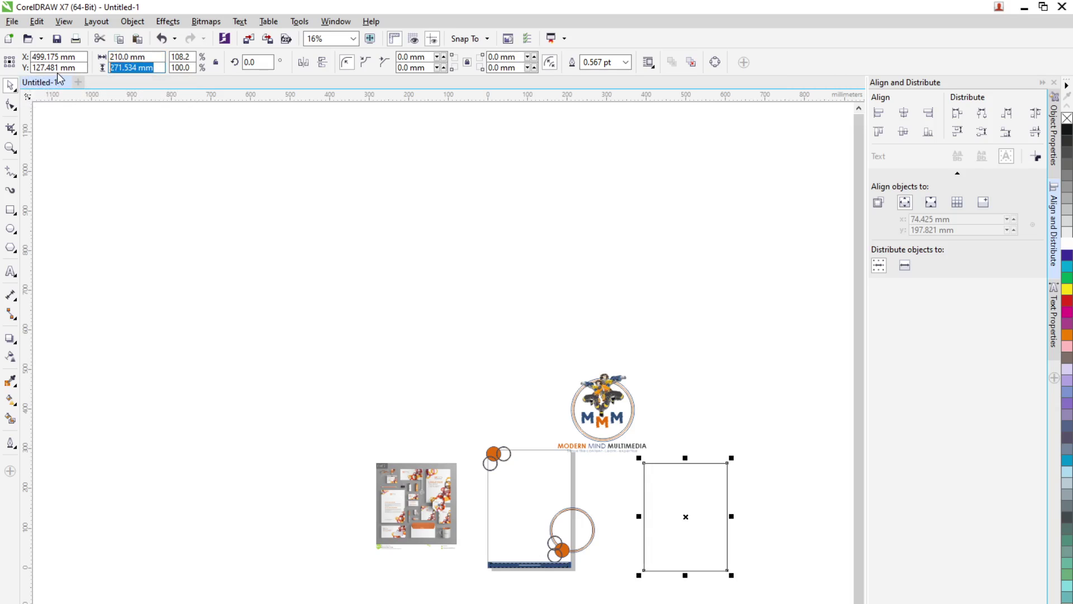
pyautogui.write('297')
pyautogui.press('Return')
pyautogui.scroll(-1, 156, 228)
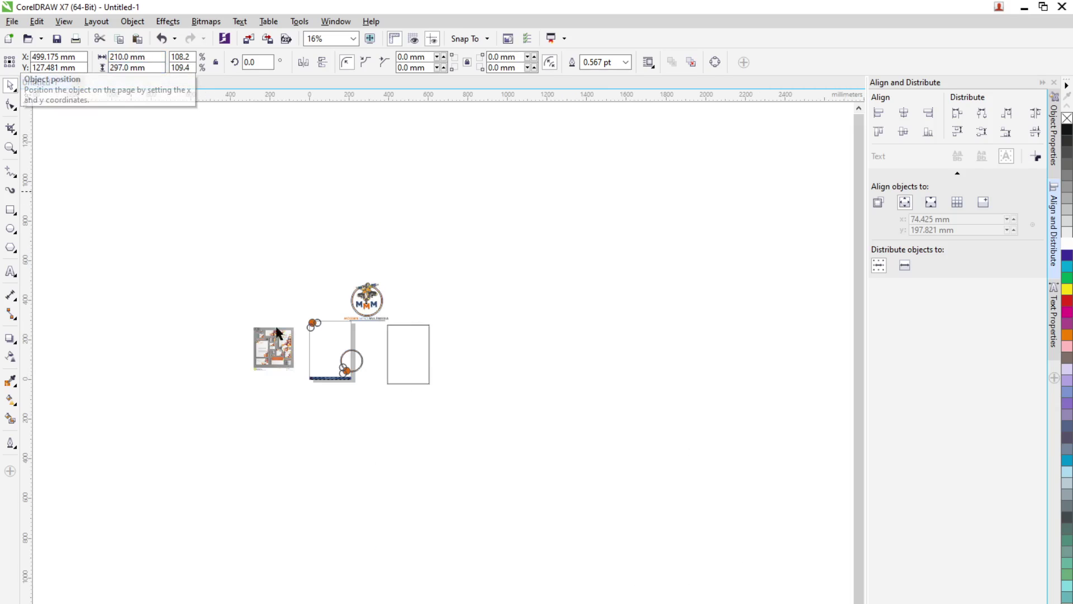
pyautogui.scroll(1, 312, 327)
# Drag a copy of the MMM logo onto the letterhead and move the original aside
pyautogui.scroll(1, 381, 343)
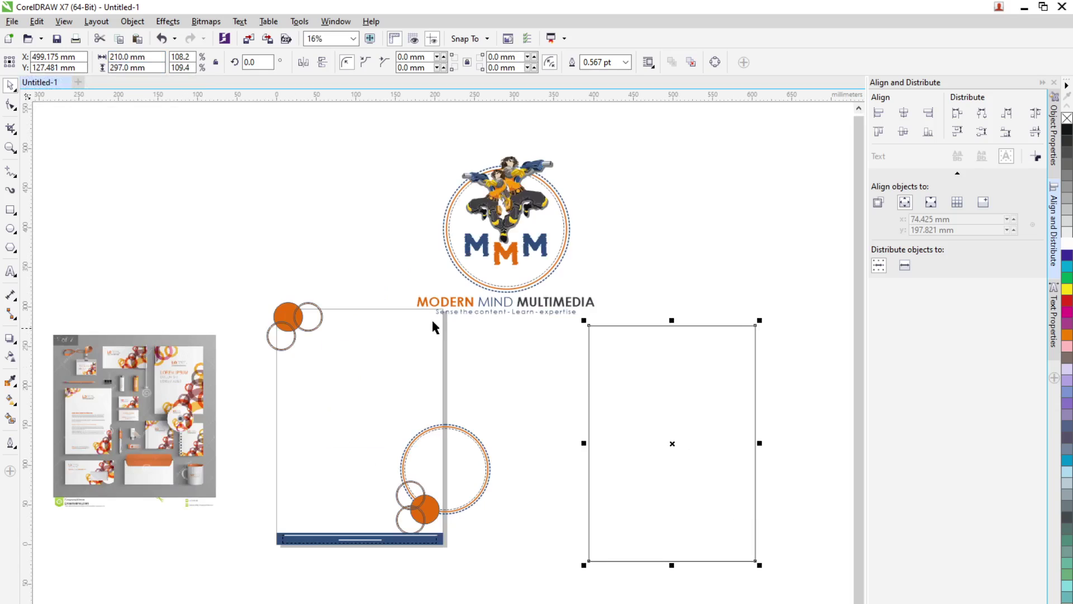
pyautogui.scroll(-1, 421, 239)
pyautogui.moveTo(380, 174); pyautogui.dragTo(510, 281)
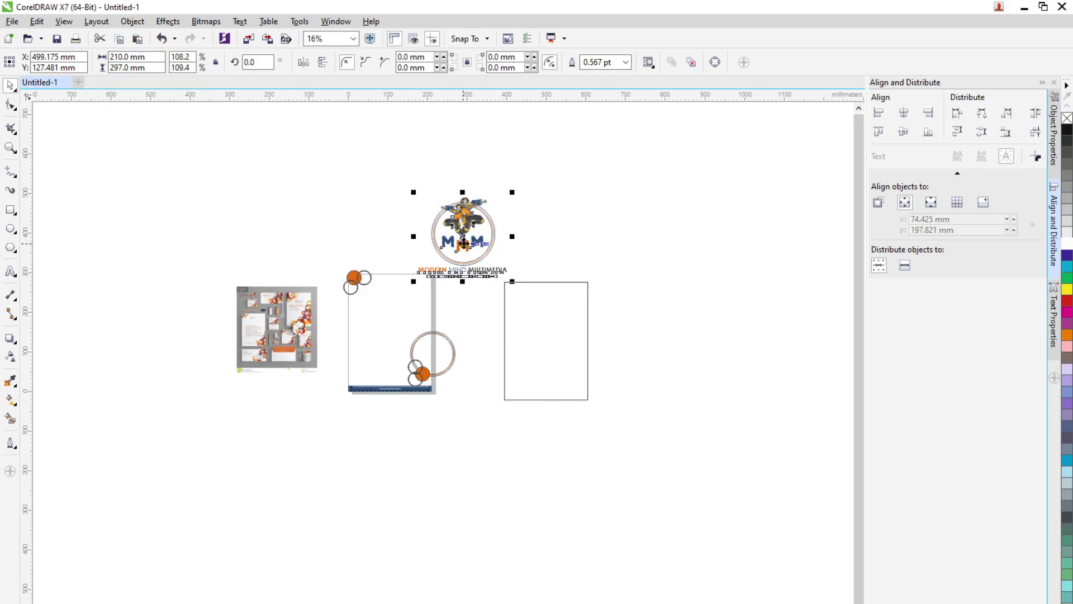
pyautogui.moveTo(393, 345); pyautogui.dragTo(393, 338)
pyautogui.moveTo(400, 175); pyautogui.dragTo(512, 283)
pyautogui.moveTo(463, 236); pyautogui.dragTo(580, 196)
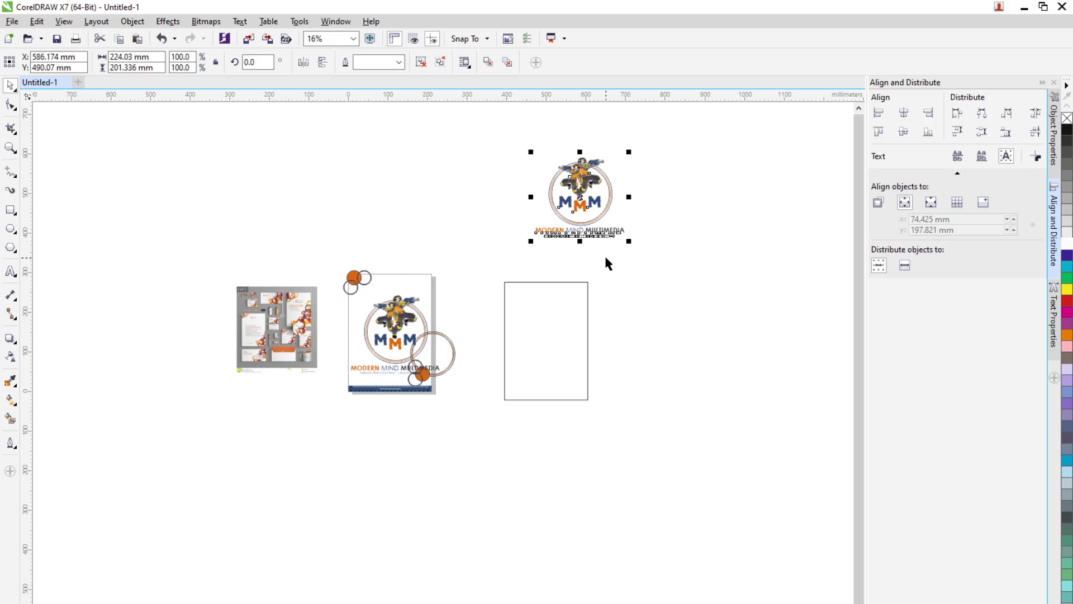
# Scale the logo copy down and centre it on the page with P
pyautogui.click(419, 369)
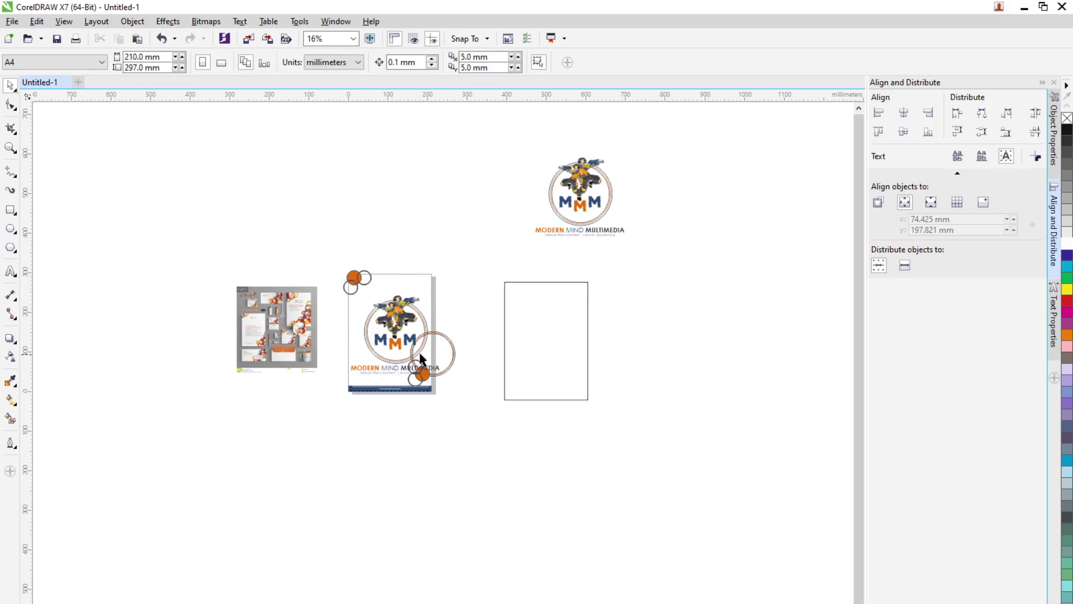
pyautogui.scroll(2, 420, 354)
pyautogui.click(416, 379)
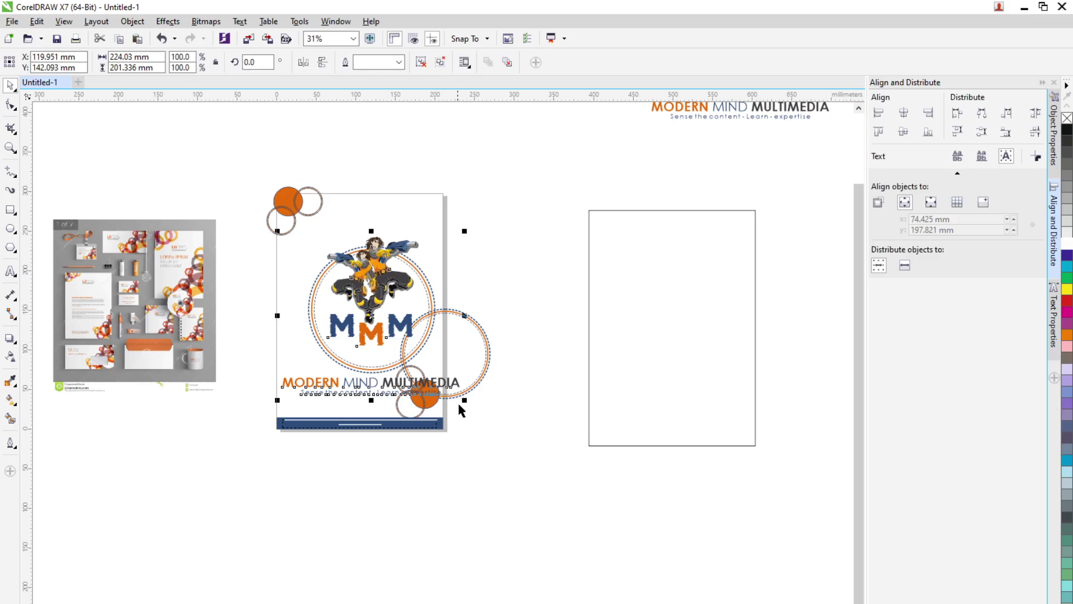
pyautogui.moveTo(465, 400); pyautogui.dragTo(423, 374)
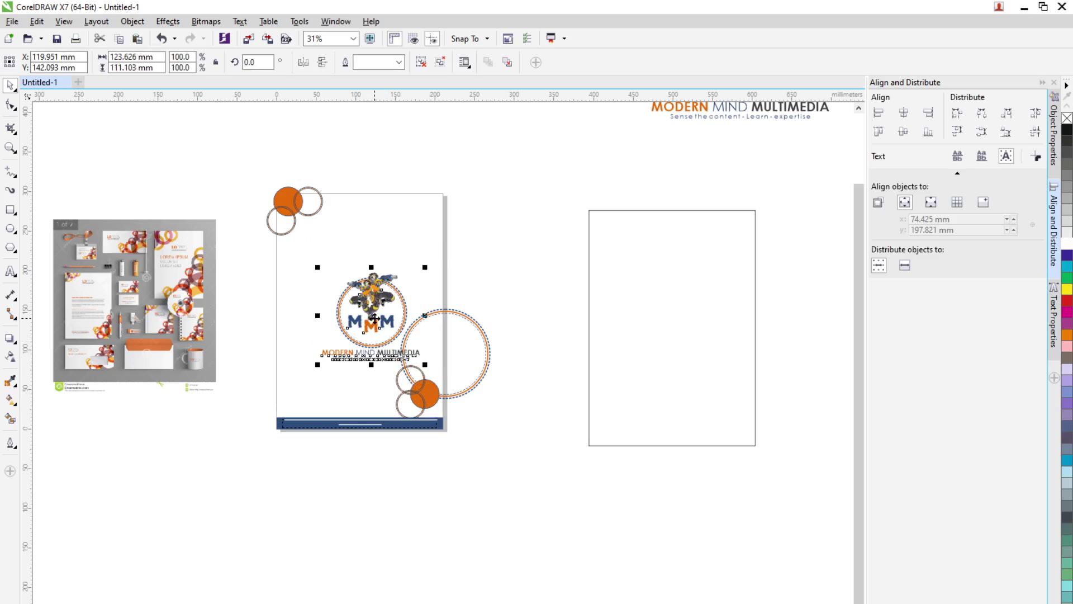
pyautogui.press('p')
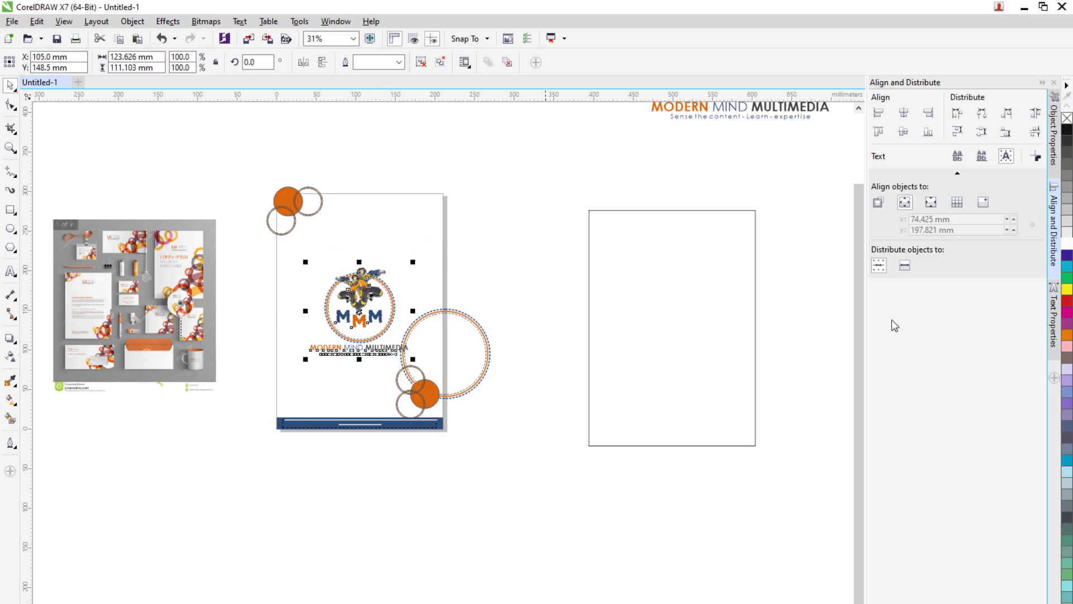
# Shrink the logo text's font size in Object Properties, then undo back to the larger logo
pyautogui.click(1054, 134)
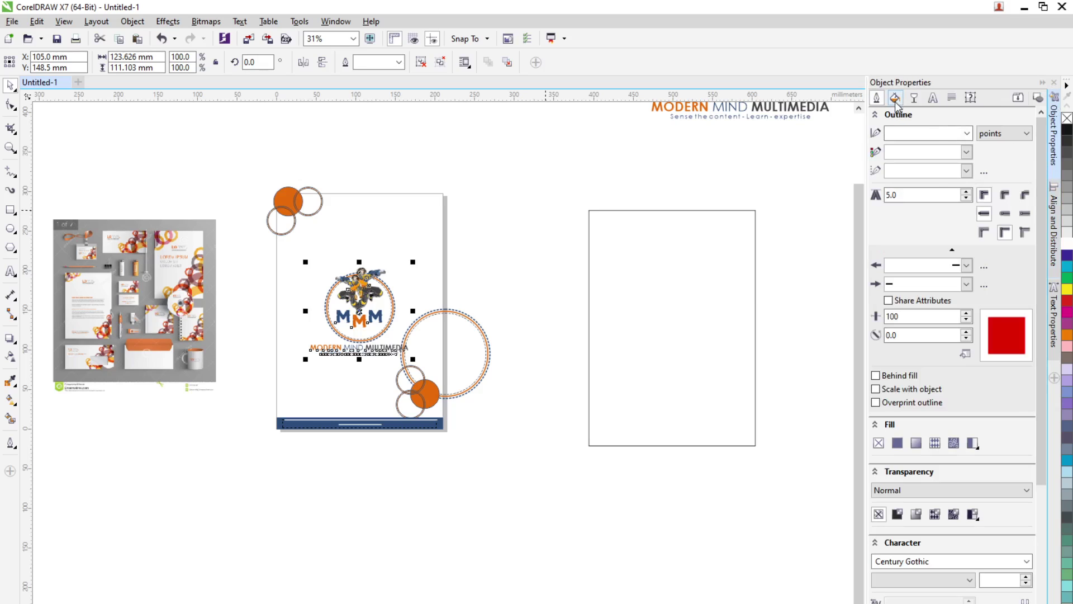
pyautogui.click(914, 97)
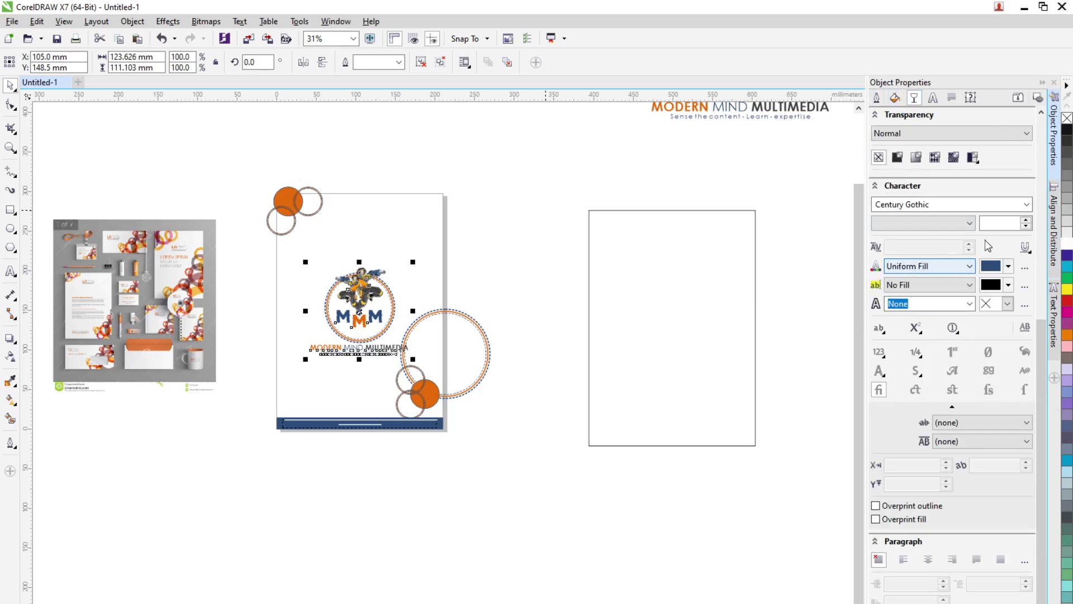
pyautogui.click(1026, 226)
pyautogui.click(1027, 226)
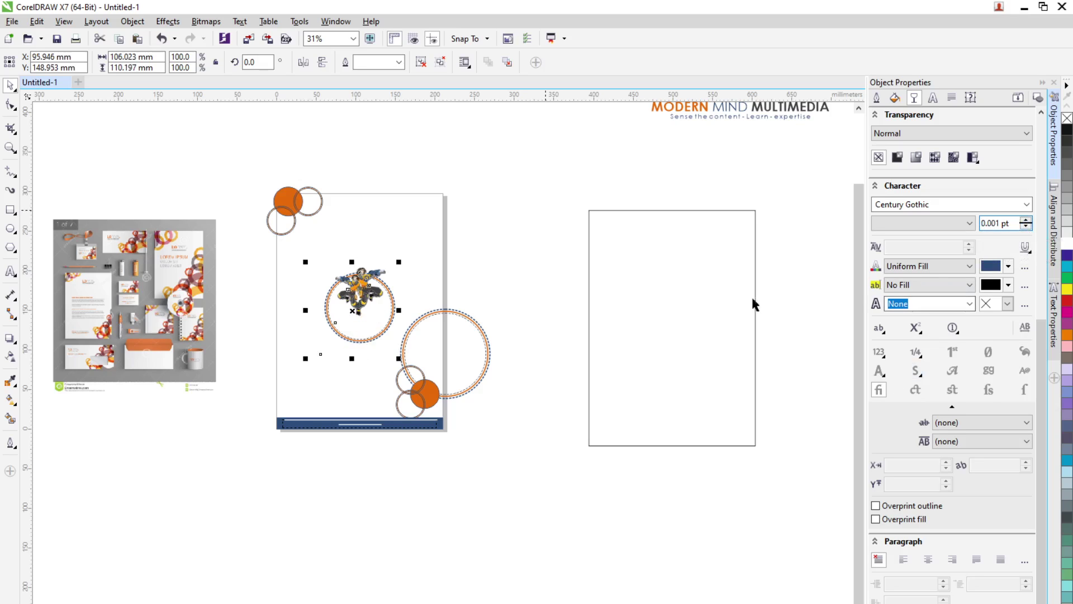
pyautogui.scroll(2, 352, 338)
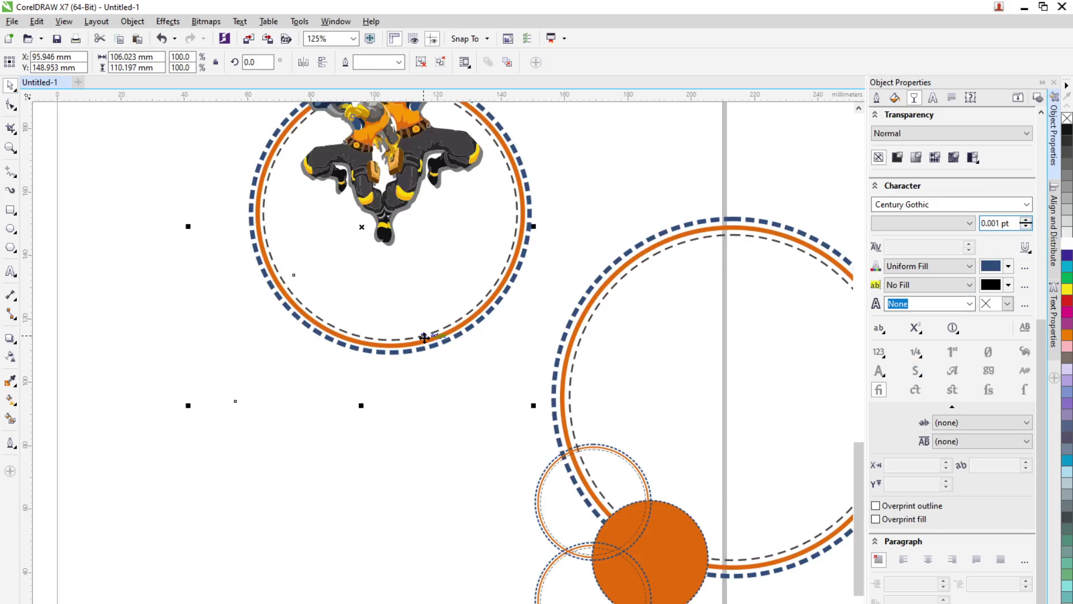
pyautogui.scroll(-2, 425, 338)
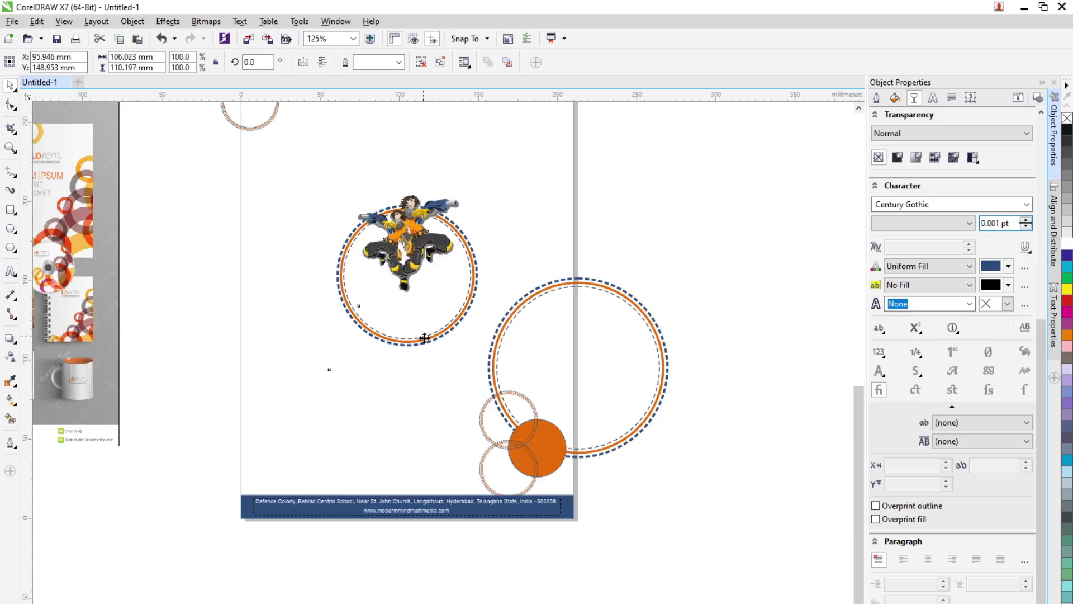
pyautogui.click(536, 203)
pyautogui.click(425, 262)
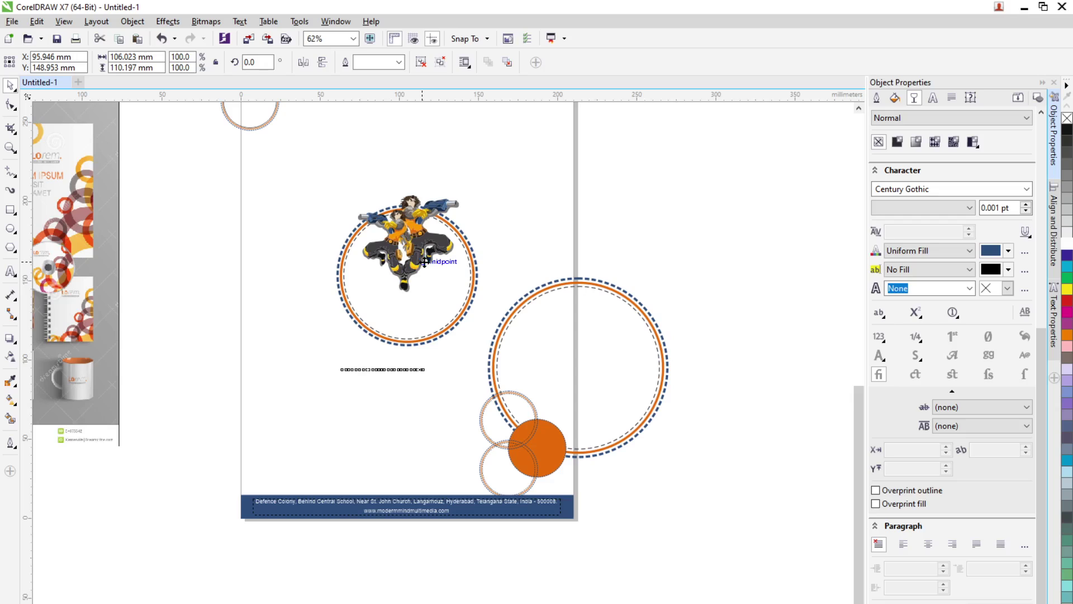
pyautogui.hotkey('ctrl', 'z')
pyautogui.hotkey('ctrl', 'z')
pyautogui.hotkey('ctrl', 'z')
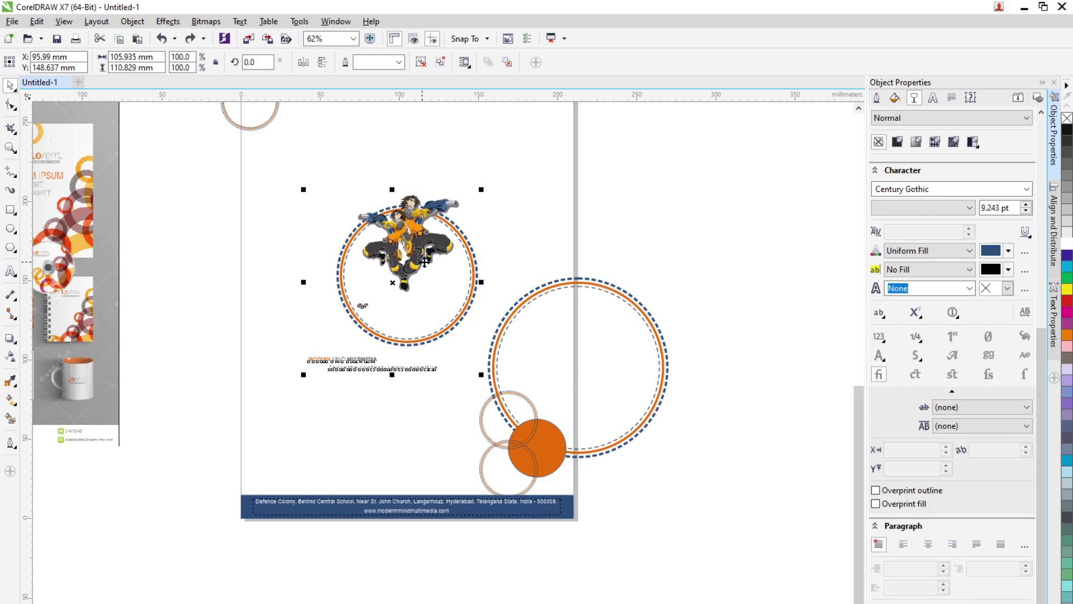
pyautogui.hotkey('ctrl', 'z')
pyautogui.hotkey('ctrl', 'z')
pyautogui.hotkey('ctrl', 'z')
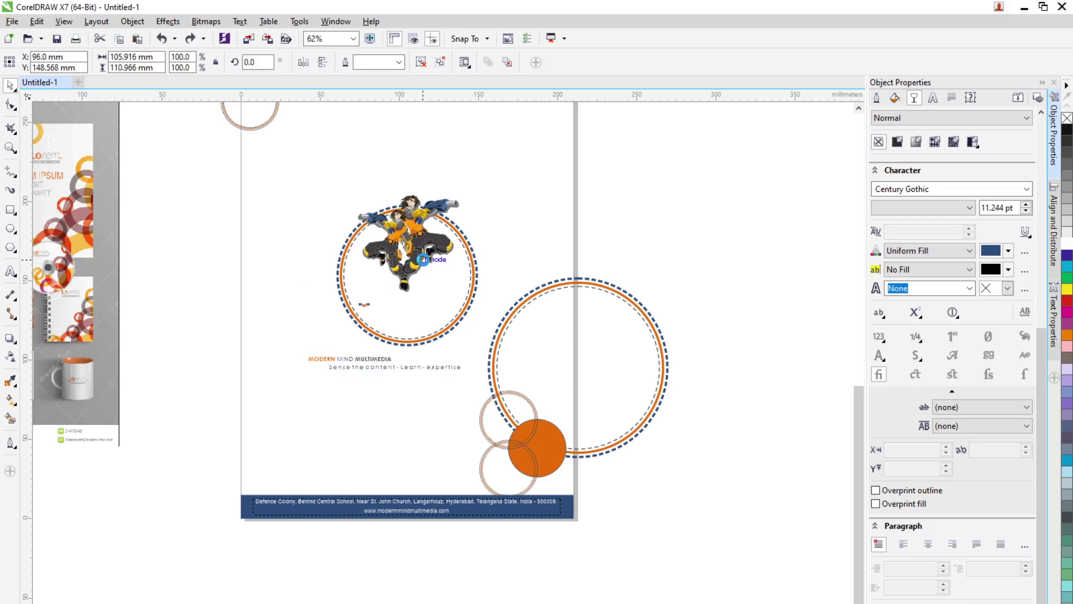
pyautogui.hotkey('ctrl', 'z')
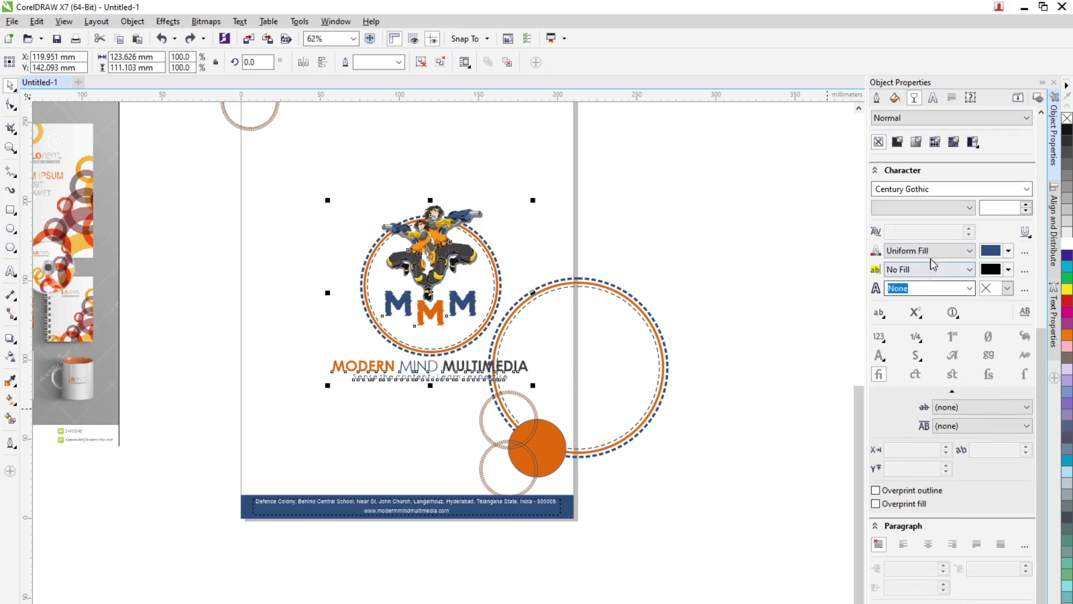
# Give the logo Uniform transparency at 90 in Object Properties
pyautogui.click(894, 145)
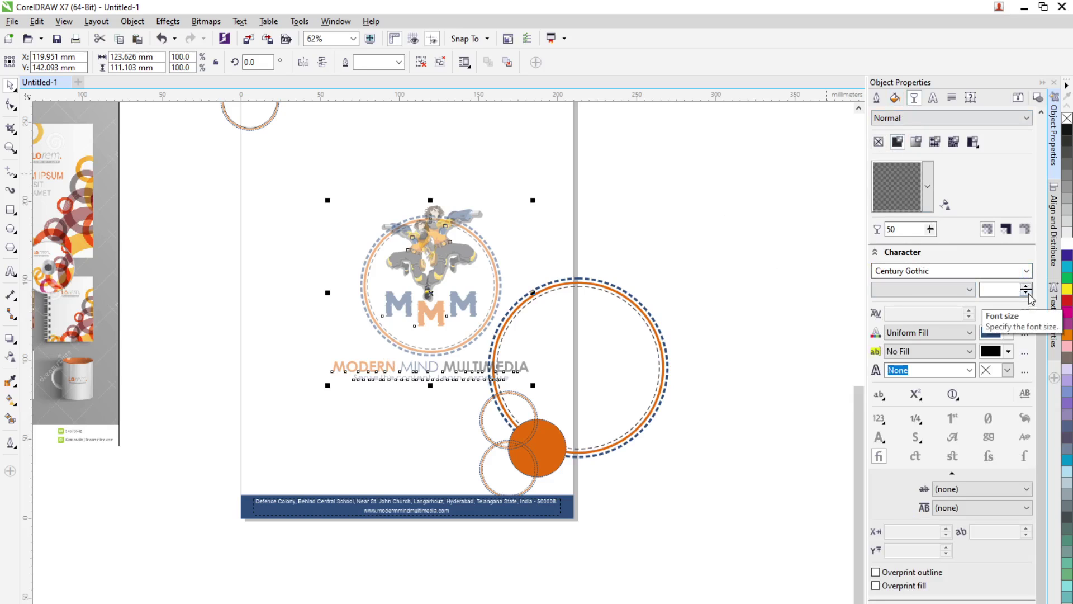
pyautogui.click(927, 230)
pyautogui.moveTo(910, 250); pyautogui.dragTo(962, 244)
pyautogui.click(927, 229)
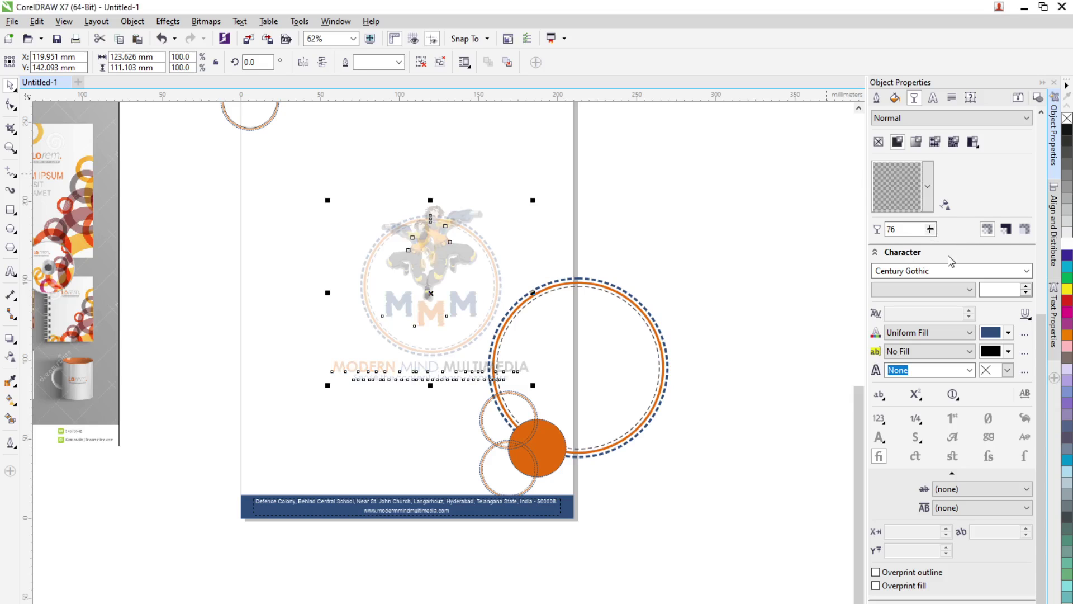
pyautogui.click(931, 230)
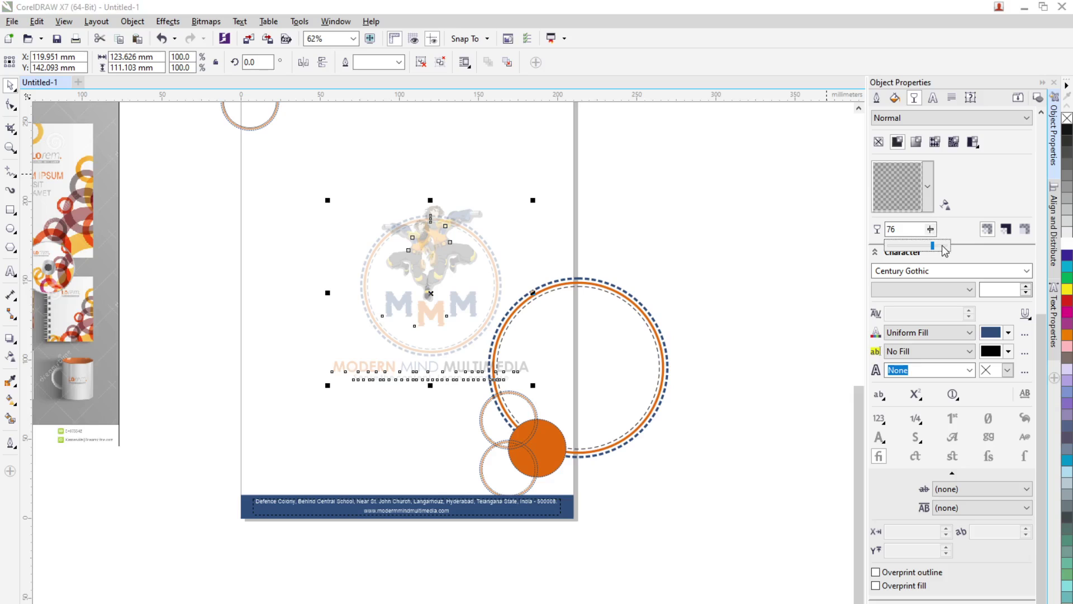
pyautogui.click(942, 246)
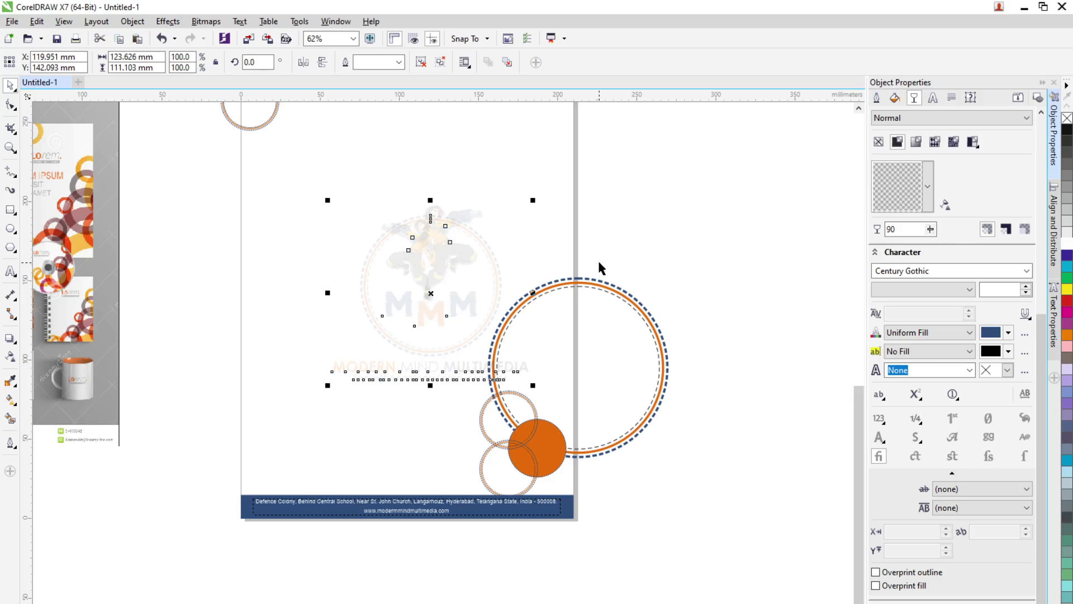
# Deselect the logo, then marquee-select everything on the letterhead page
pyautogui.click(533, 240)
pyautogui.scroll(-2, 533, 240)
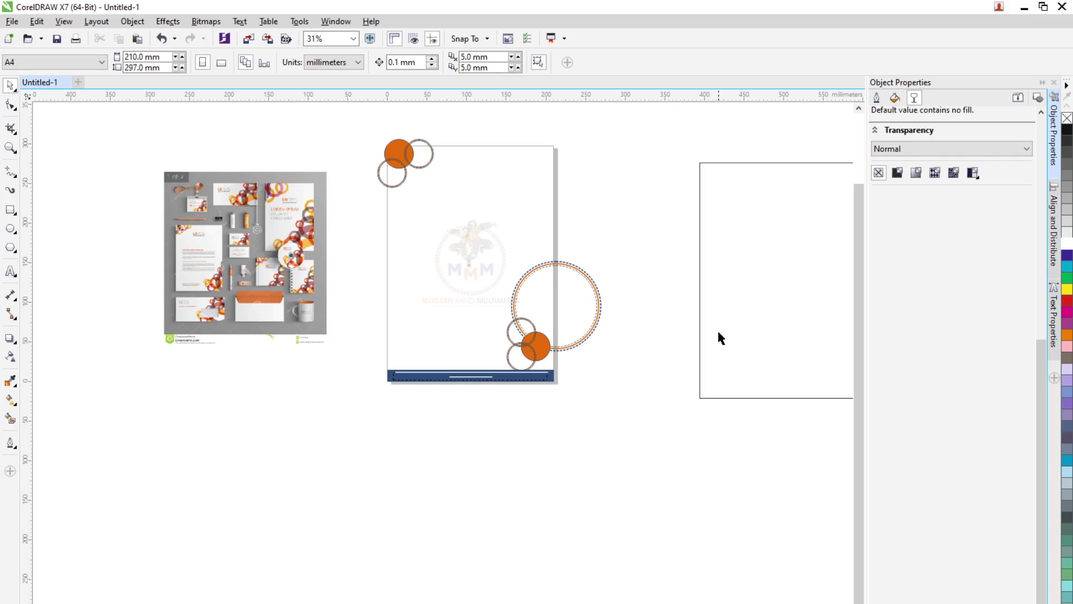
pyautogui.click(700, 336)
pyautogui.moveTo(365, 126); pyautogui.dragTo(615, 407)
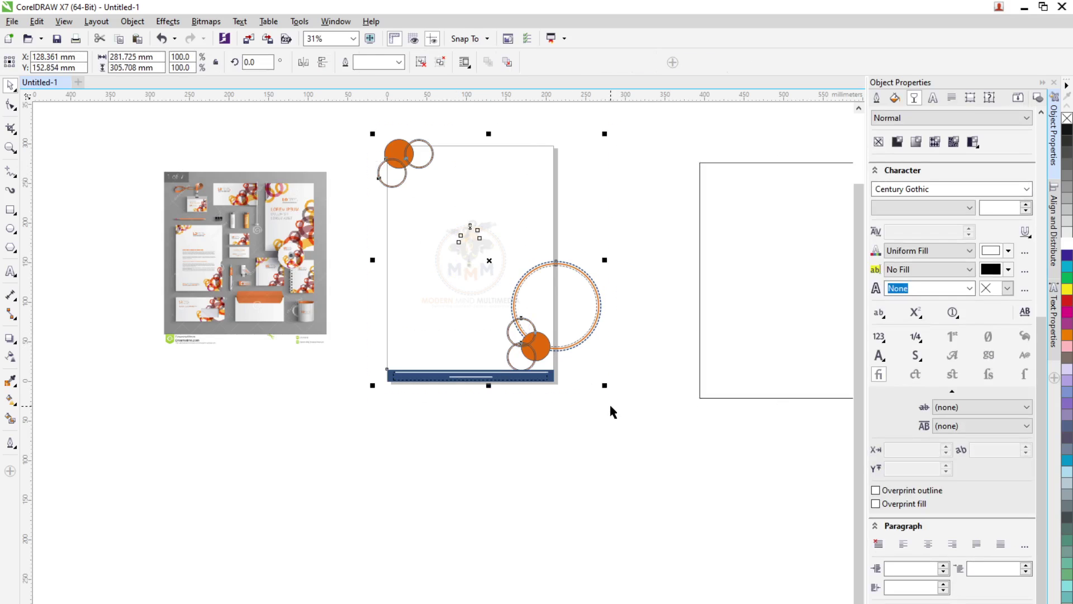
# PowerClip the letterhead group inside the 210 × 297 mm rectangle and centre it with P
pyautogui.click(603, 422)
pyautogui.click(700, 381)
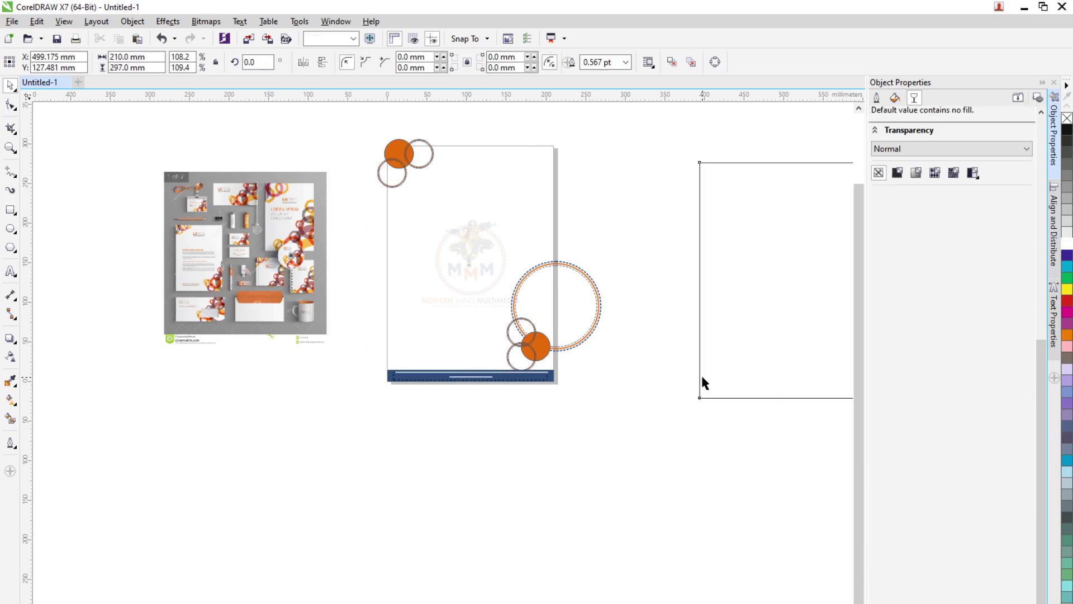
pyautogui.click(468, 351)
pyautogui.click(484, 382)
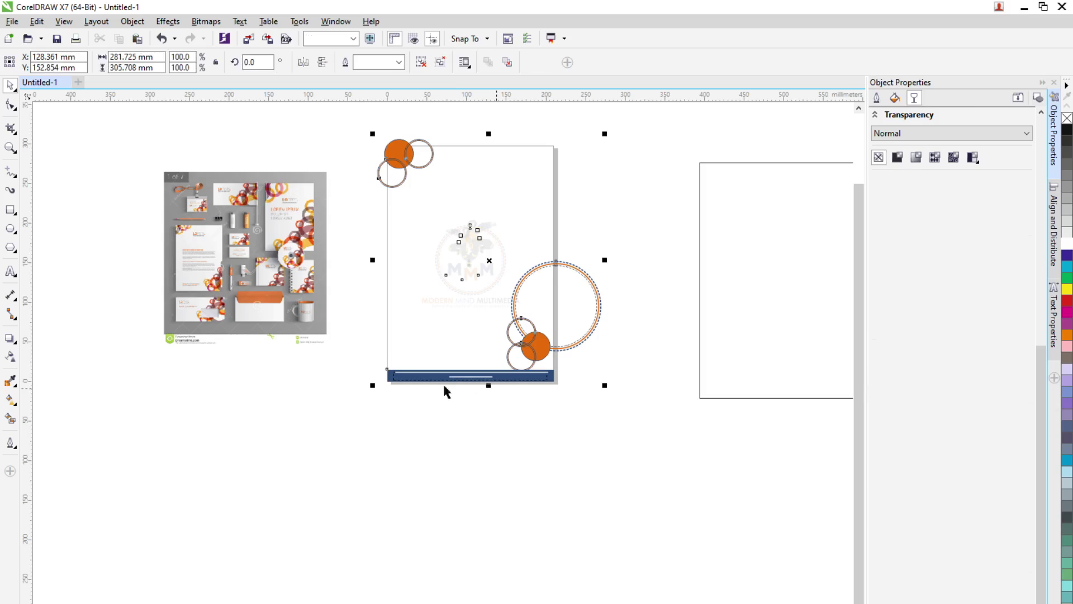
pyautogui.click(132, 22)
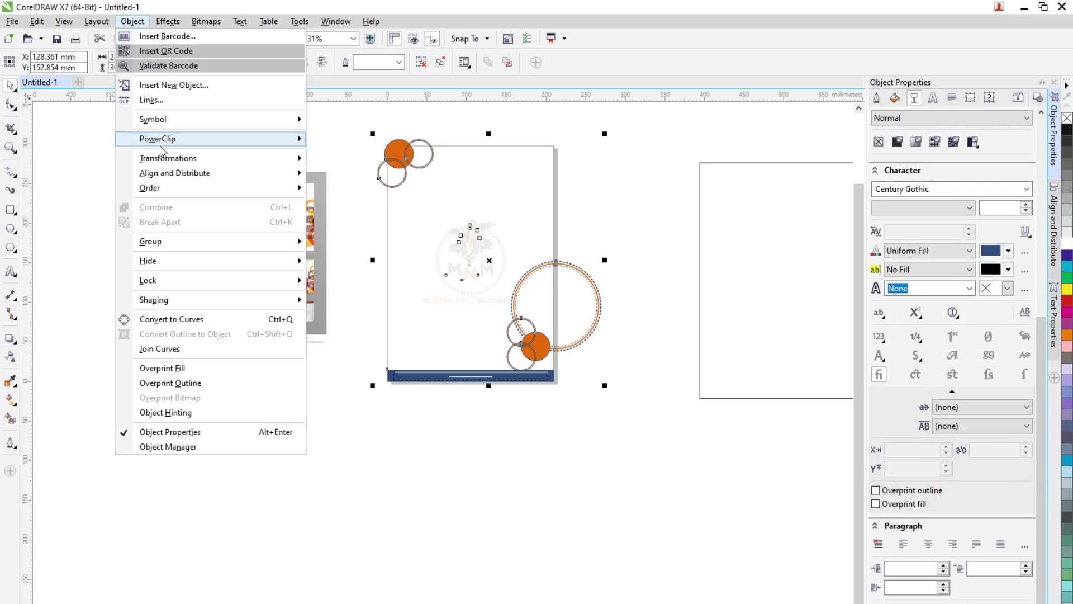
pyautogui.moveTo(179, 141)
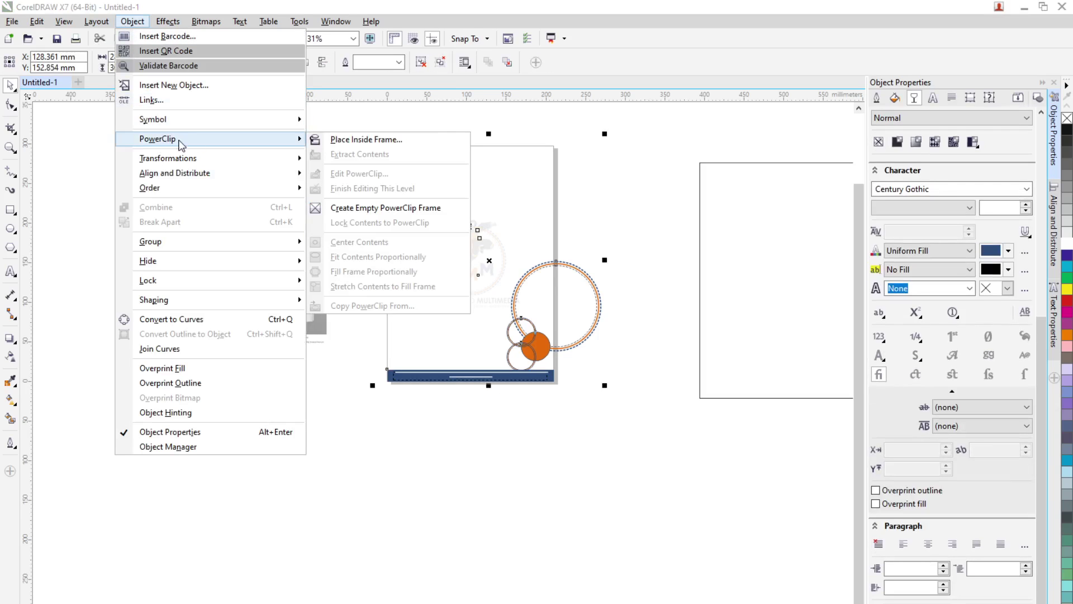
pyautogui.click(354, 141)
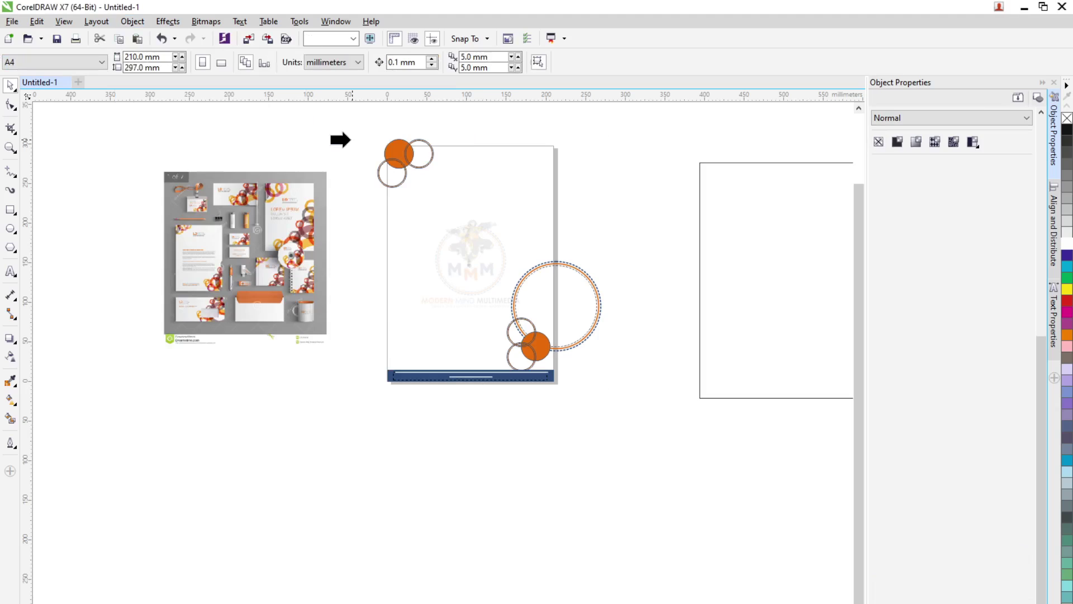
pyautogui.click(700, 284)
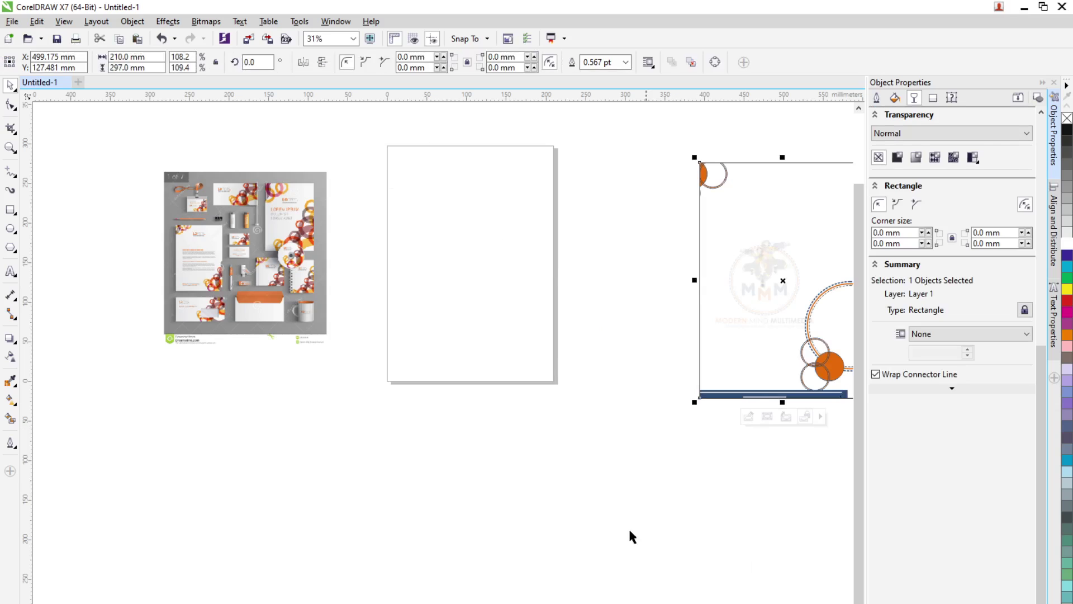
pyautogui.press('p')
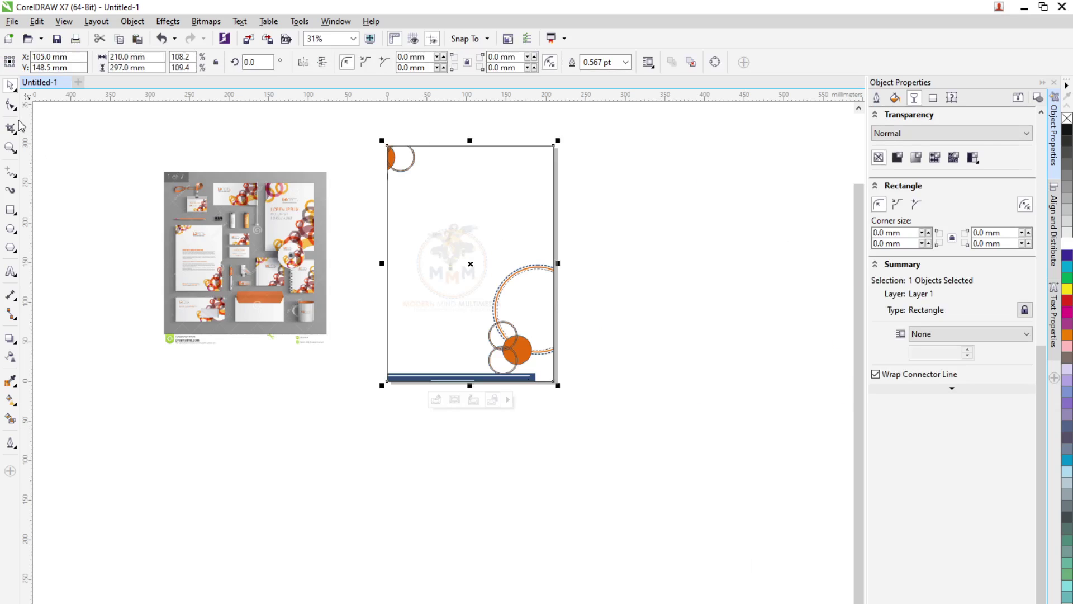
pyautogui.click(554, 224)
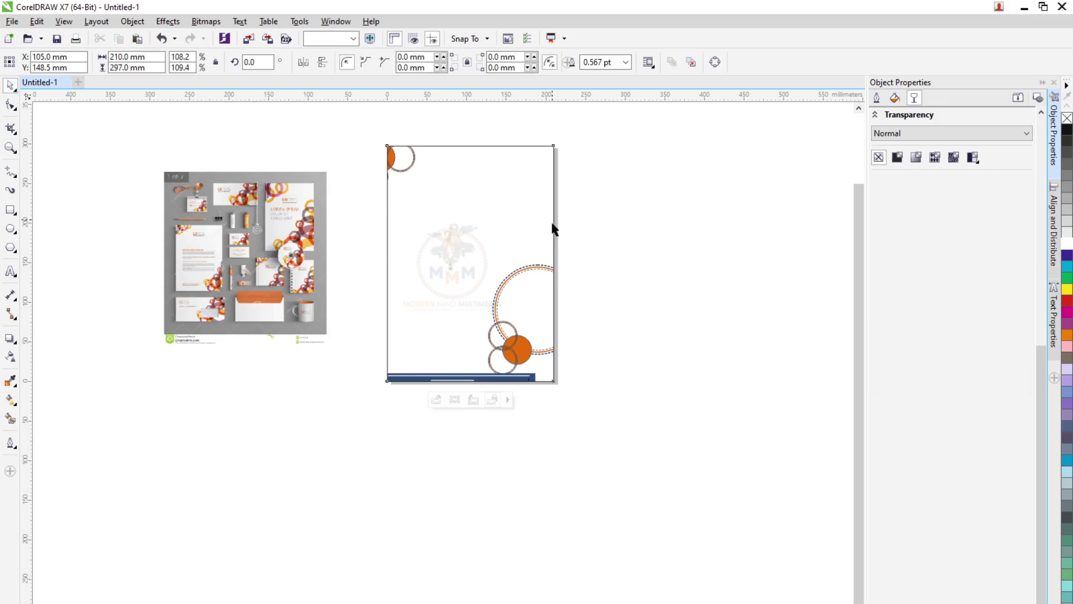
# Set the frame rectangle's outline width to None
pyautogui.click(627, 62)
pyautogui.click(609, 76)
pyautogui.click(654, 211)
pyautogui.scroll(1, 643, 224)
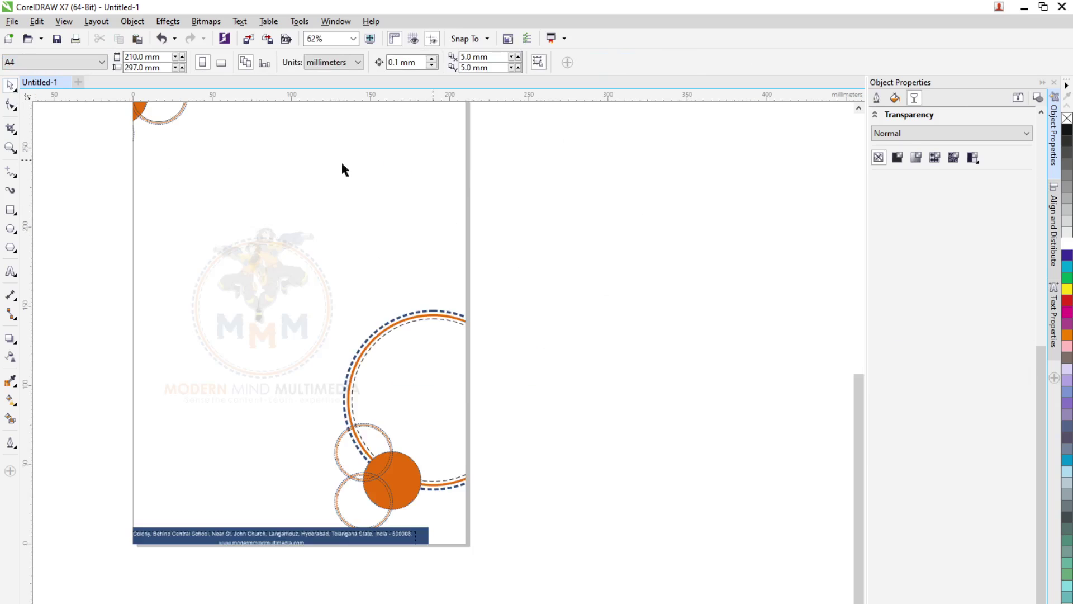
pyautogui.scroll(-1, 289, 202)
# Open the frame's contents with Object > PowerClip > Edit PowerClip
pyautogui.click(208, 151)
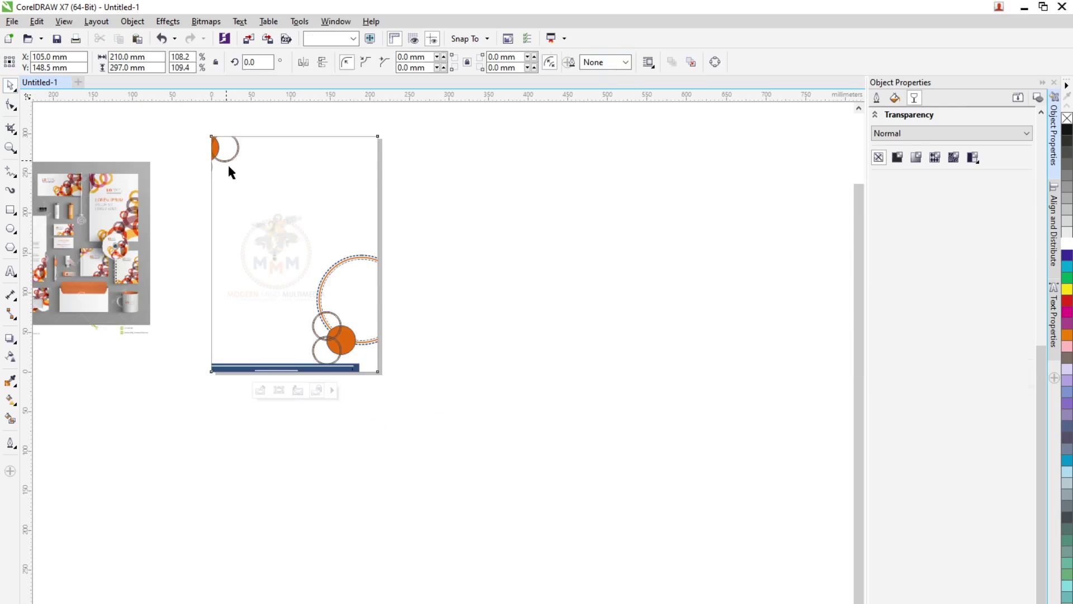
pyautogui.scroll(1, 207, 151)
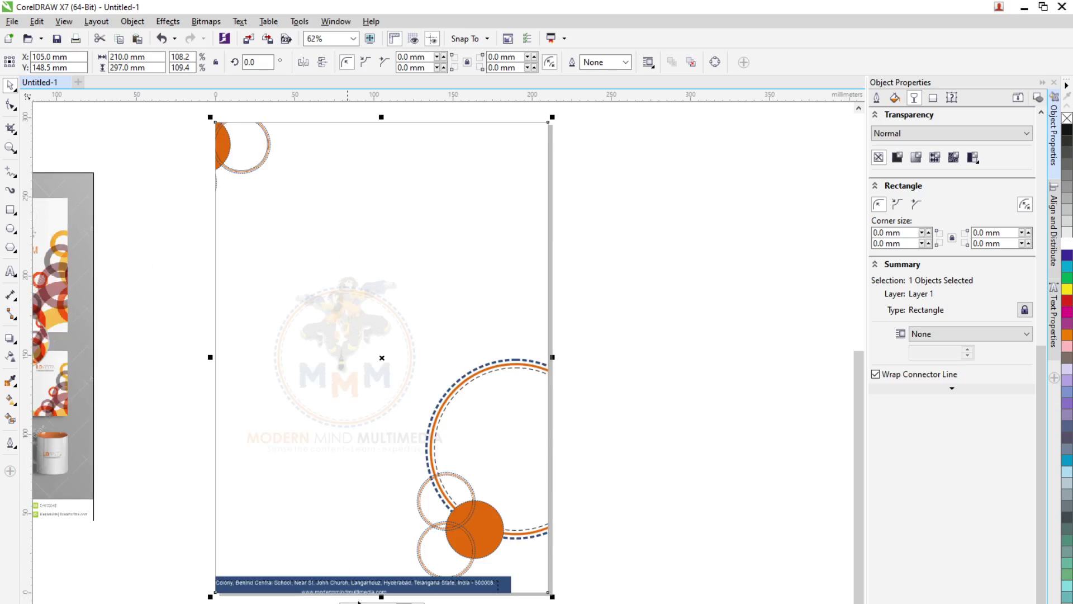
pyautogui.scroll(-1, 295, 194)
pyautogui.scroll(1, 319, 285)
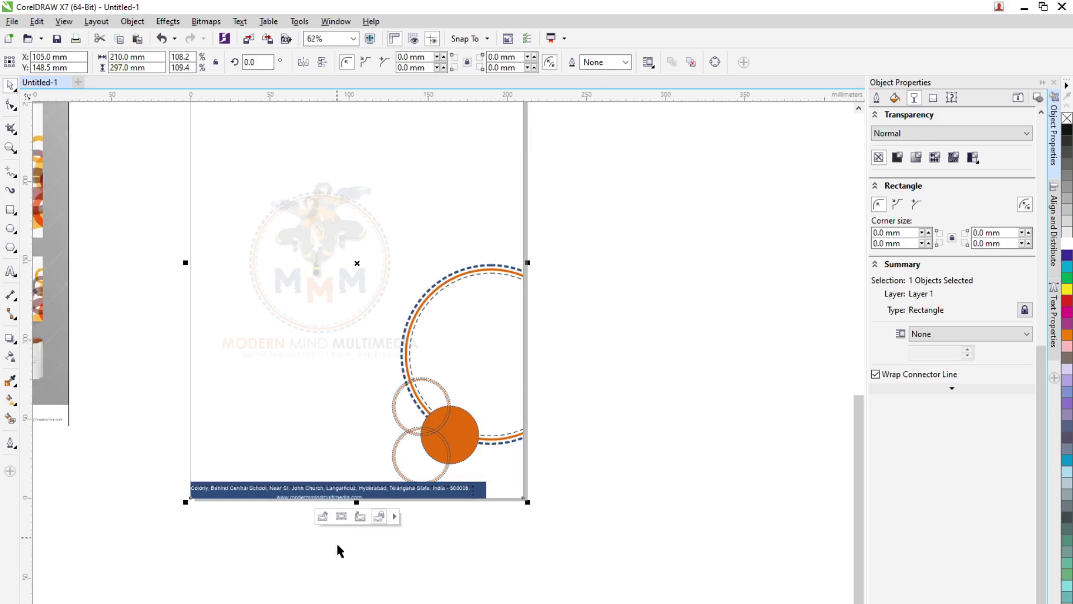
pyautogui.click(133, 21)
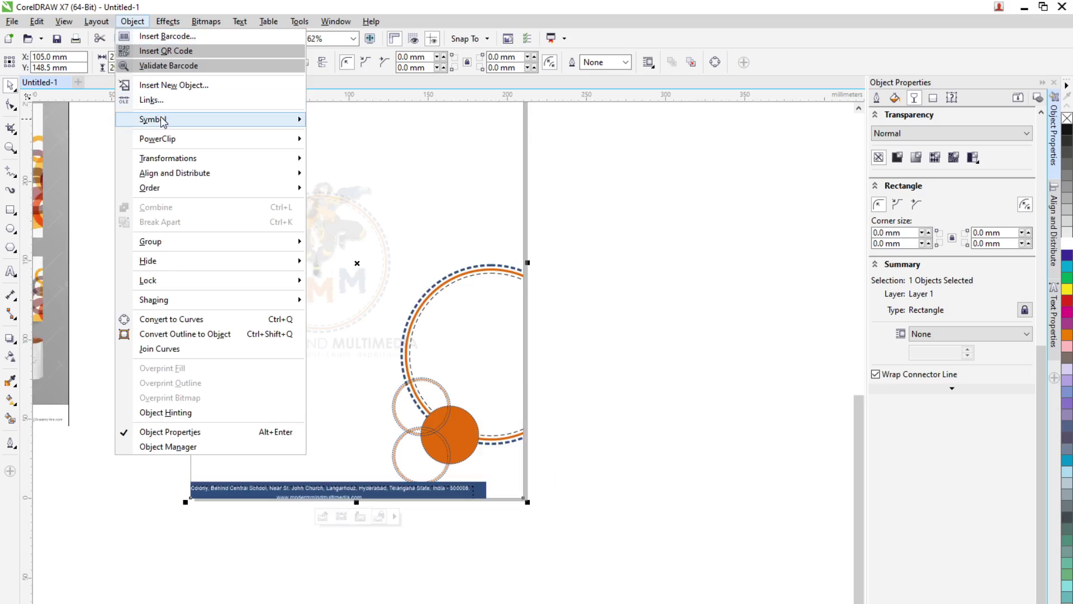
pyautogui.moveTo(184, 140)
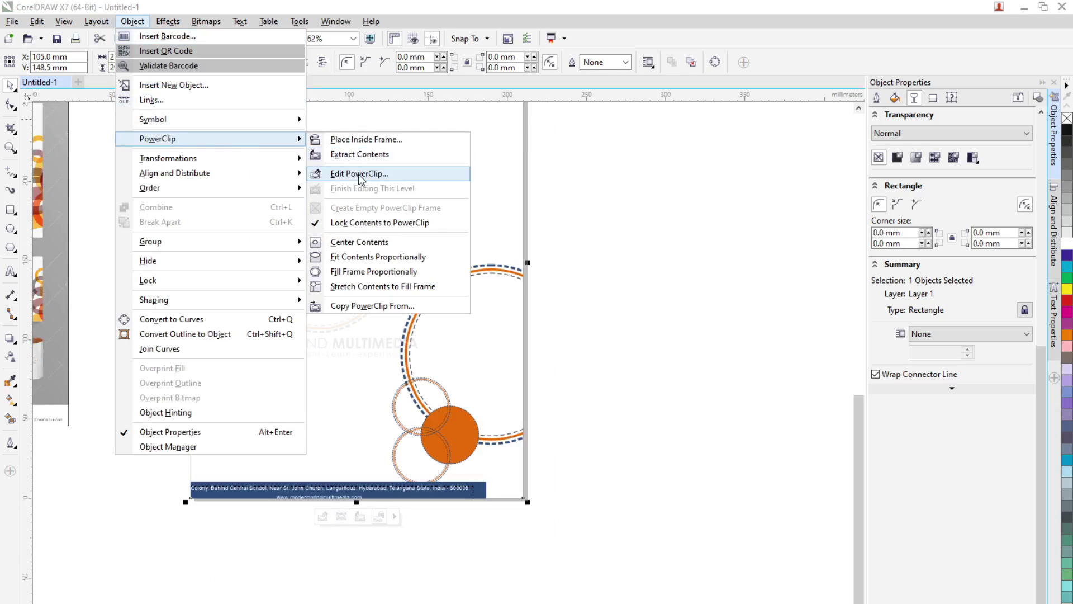
pyautogui.click(376, 175)
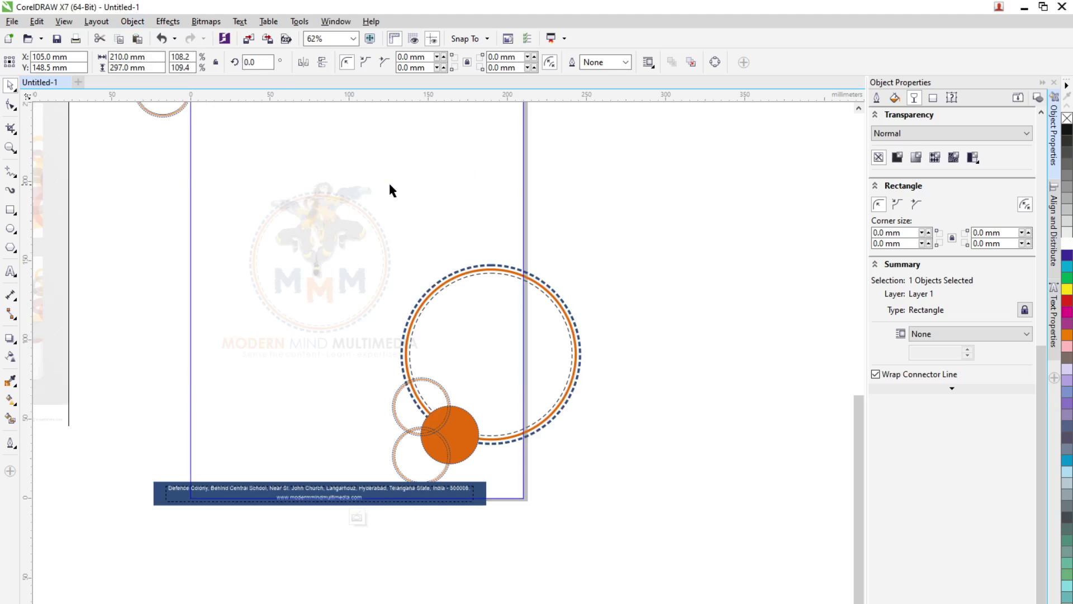
# Attempt to select the top-left circles inside the PowerClip by clicking and marquee
pyautogui.scroll(-2, 388, 181)
pyautogui.scroll(3, 330, 148)
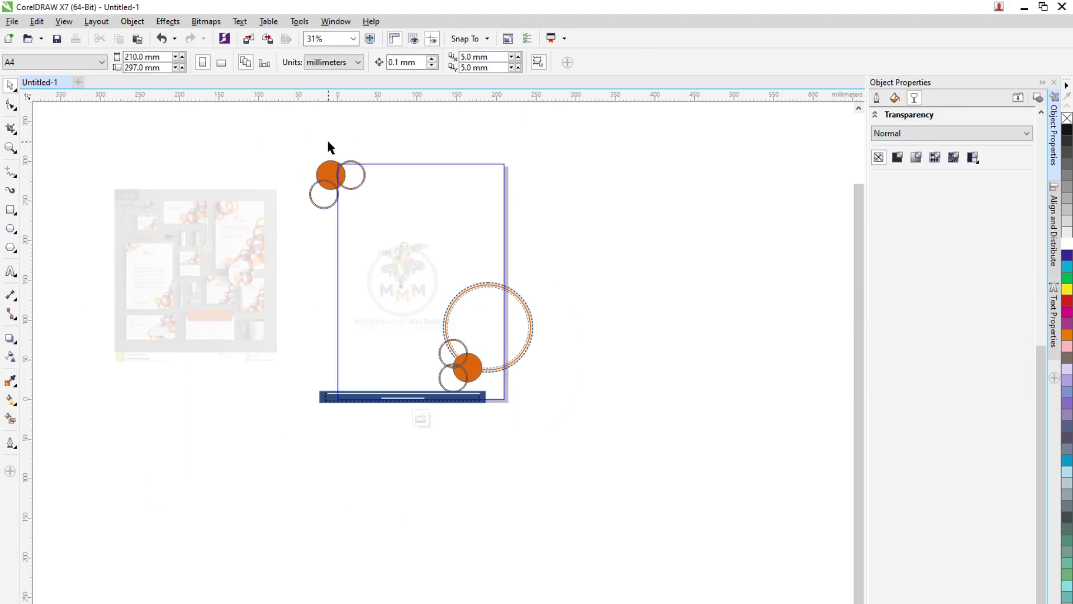
pyautogui.click(330, 211)
pyautogui.press('Escape')
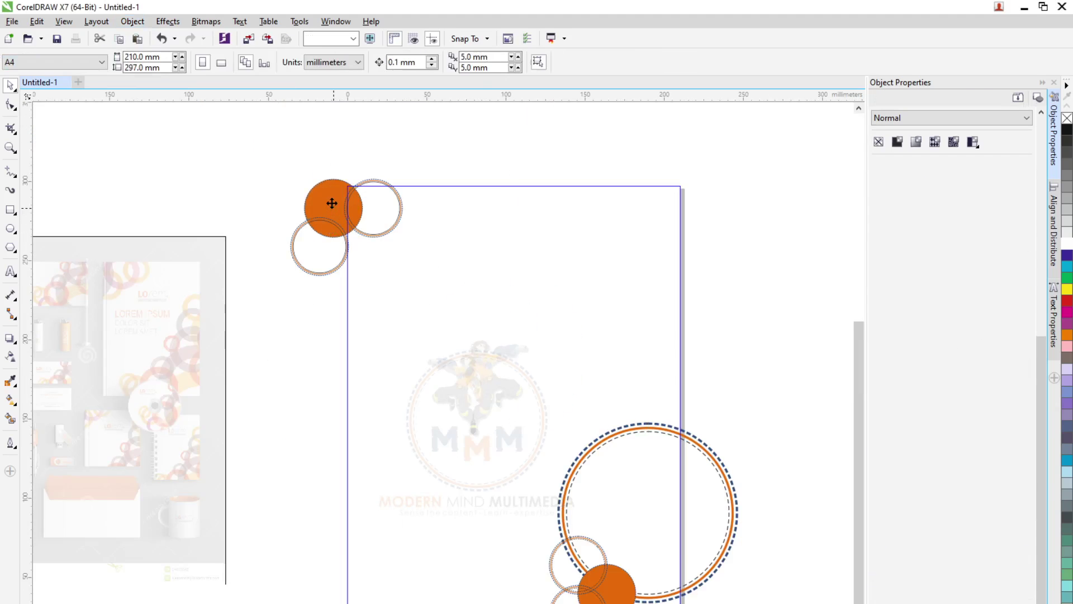
pyautogui.hotkey('ctrl', 'a')
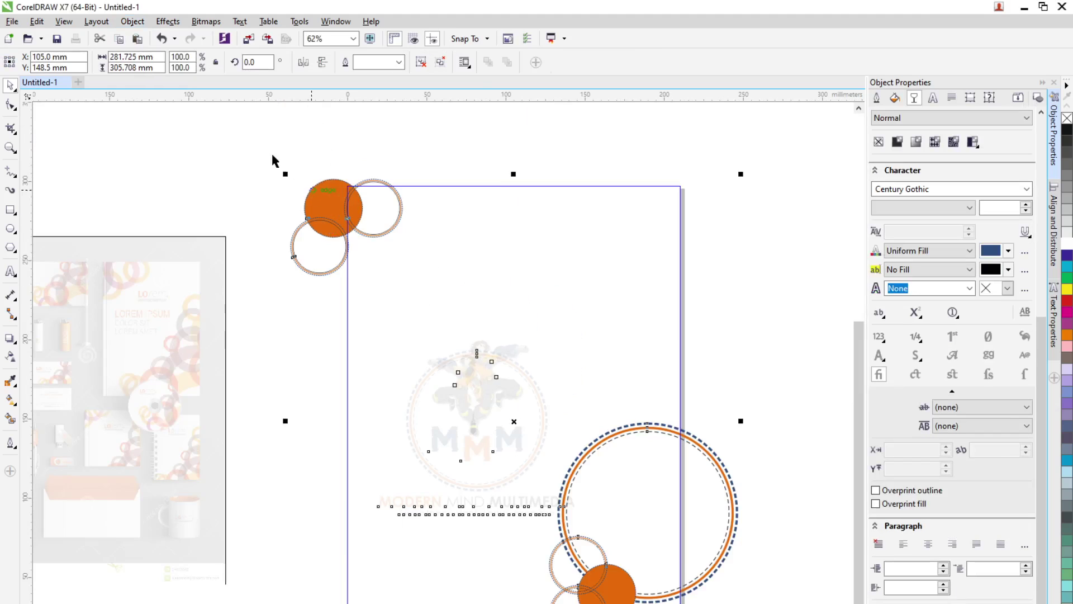
pyautogui.press('Escape')
pyautogui.moveTo(222, 143); pyautogui.dragTo(421, 282)
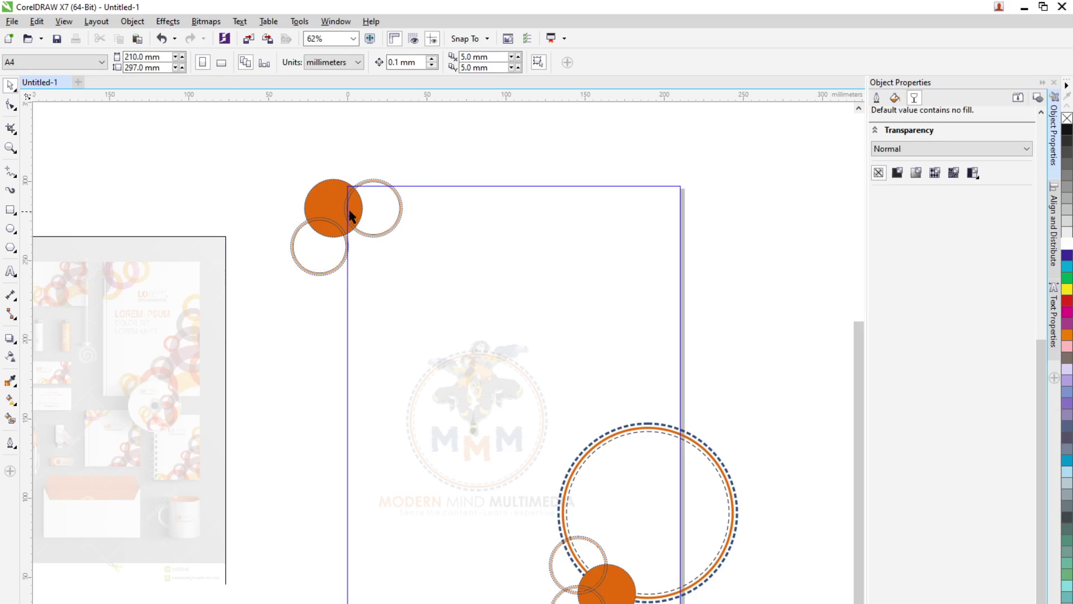
pyautogui.moveTo(226, 125); pyautogui.dragTo(440, 324)
# Select all objects inside the frame and apply Ungroup All Objects
pyautogui.hotkey('ctrl', 'a')
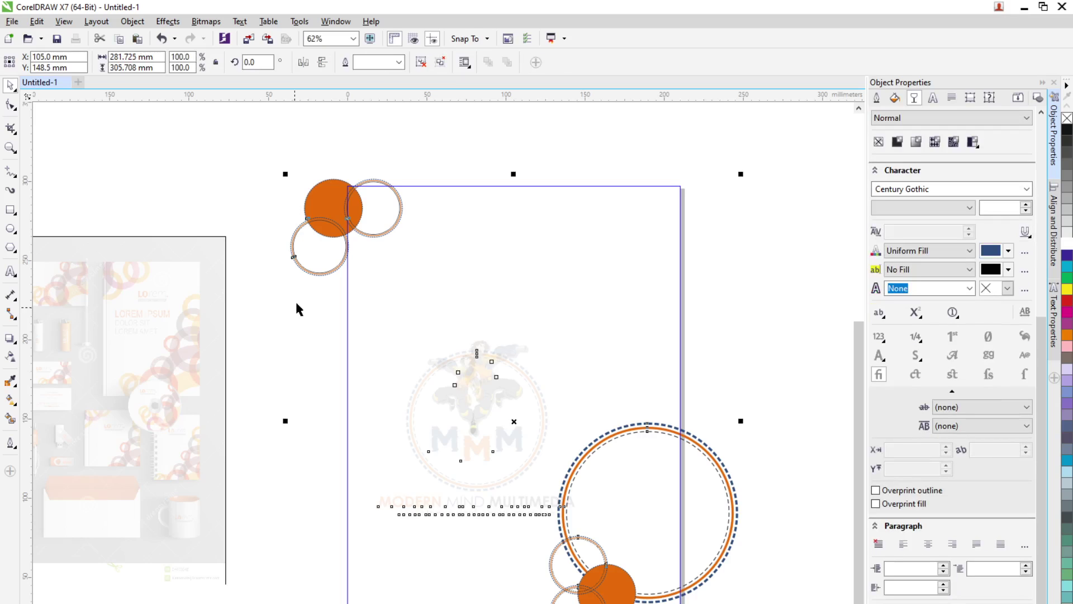
pyautogui.rightClick(335, 247)
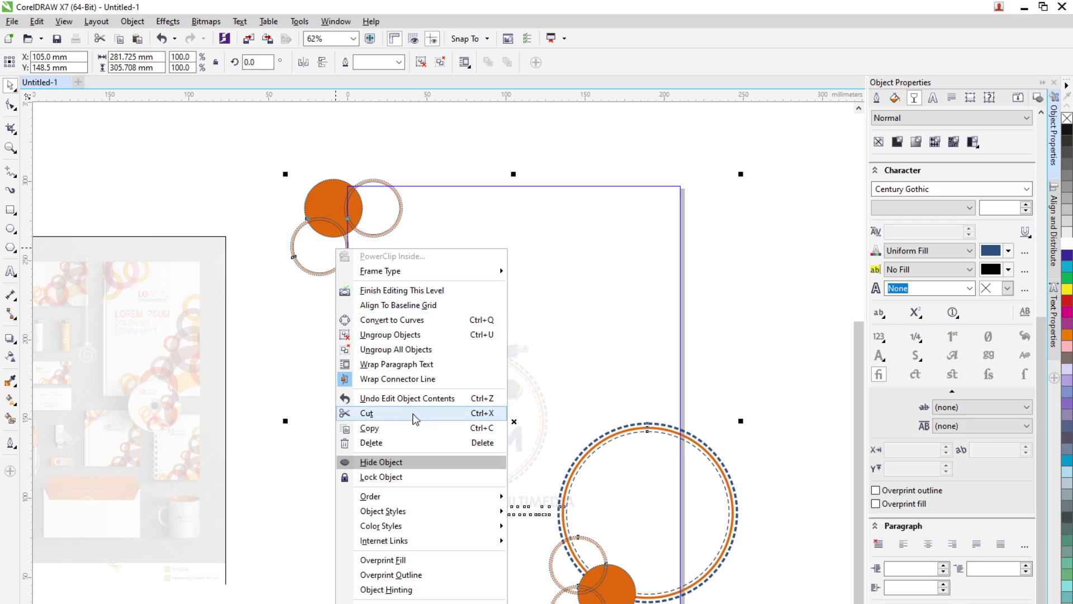
pyautogui.click(402, 351)
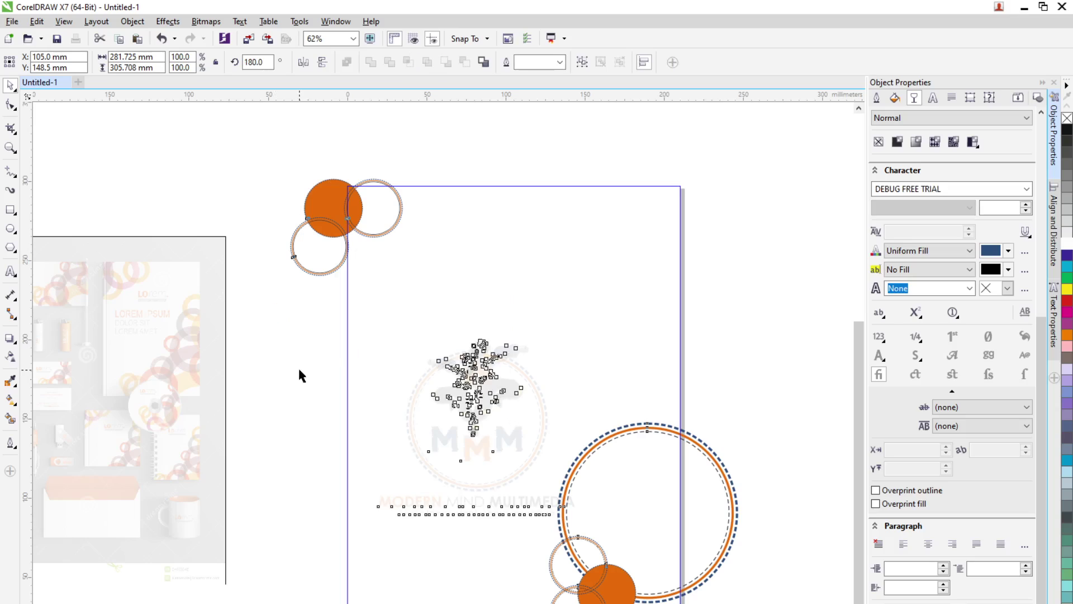
pyautogui.click(364, 511)
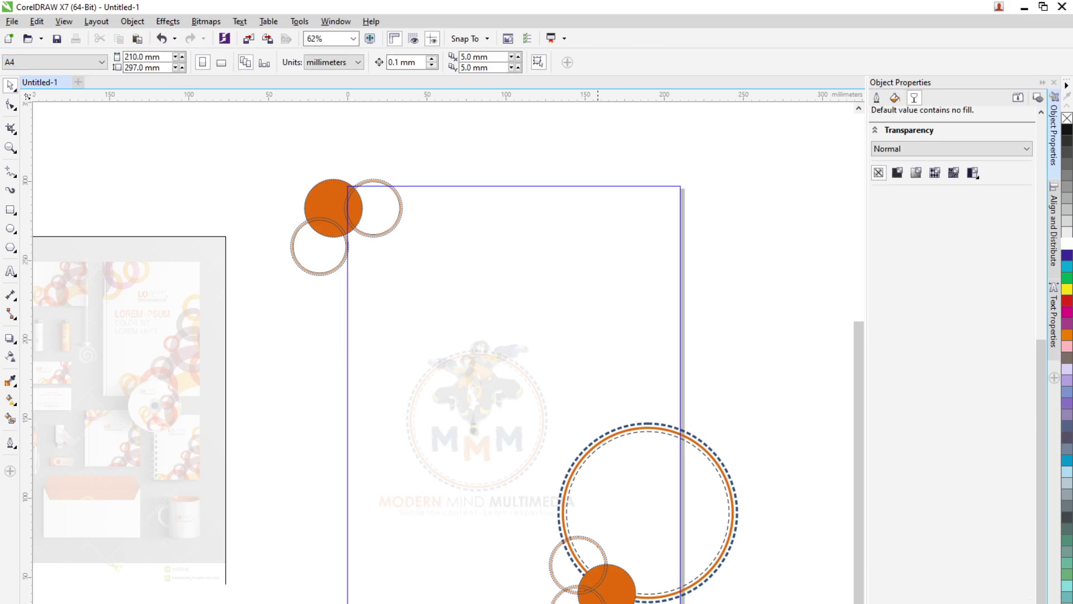
pyautogui.press('Tab')
# Try selecting the top-left circle cluster and shifting it slightly
pyautogui.click(1053, 268)
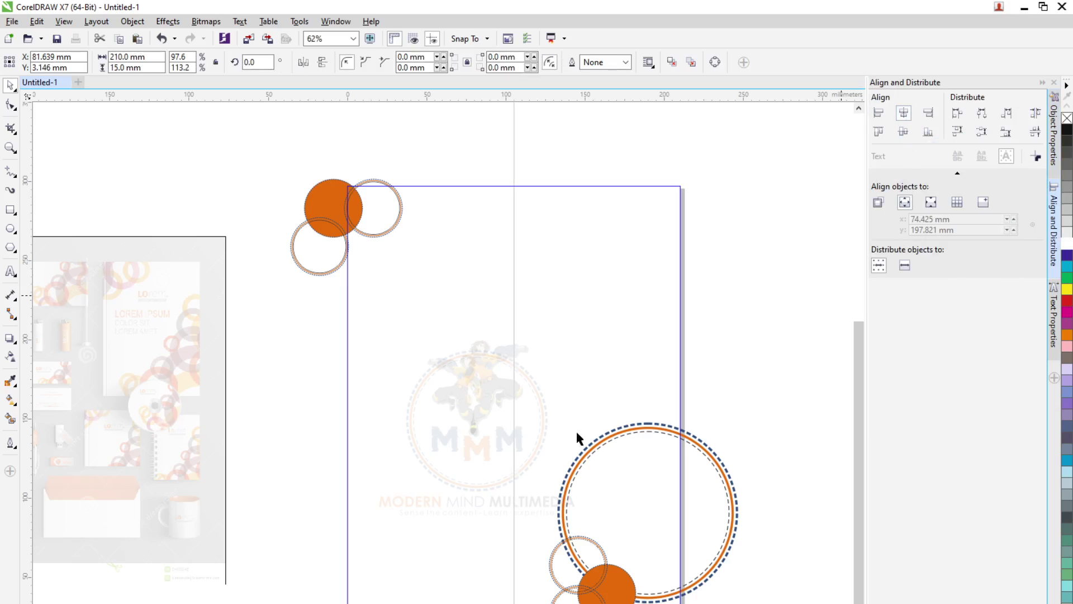
pyautogui.press('Tab')
pyautogui.press('Tab')
pyautogui.hotkey('shift', 'Tab')
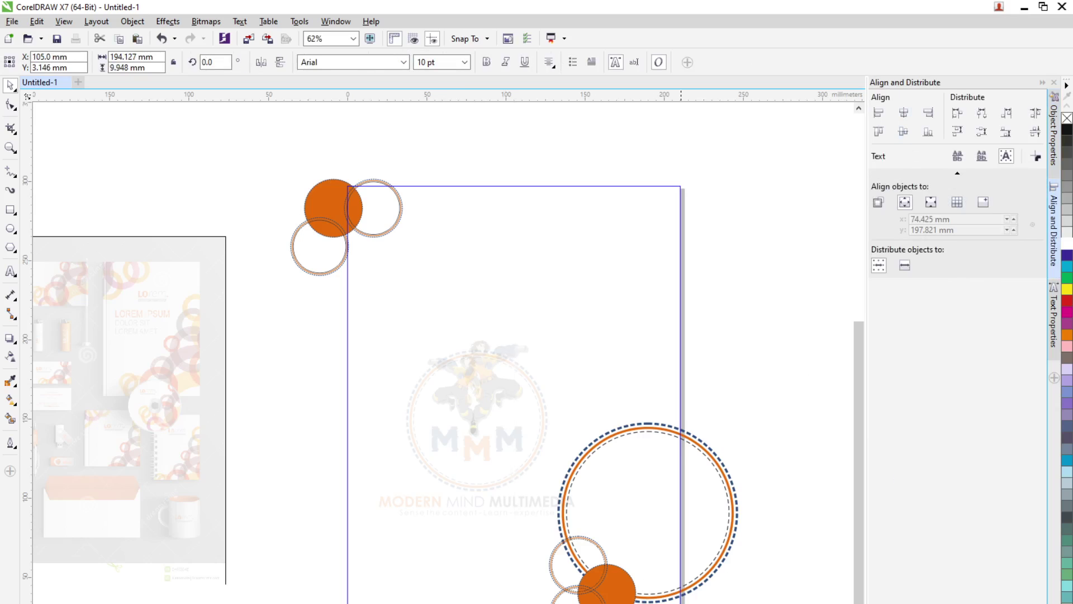
pyautogui.click(374, 601)
pyautogui.click(335, 211)
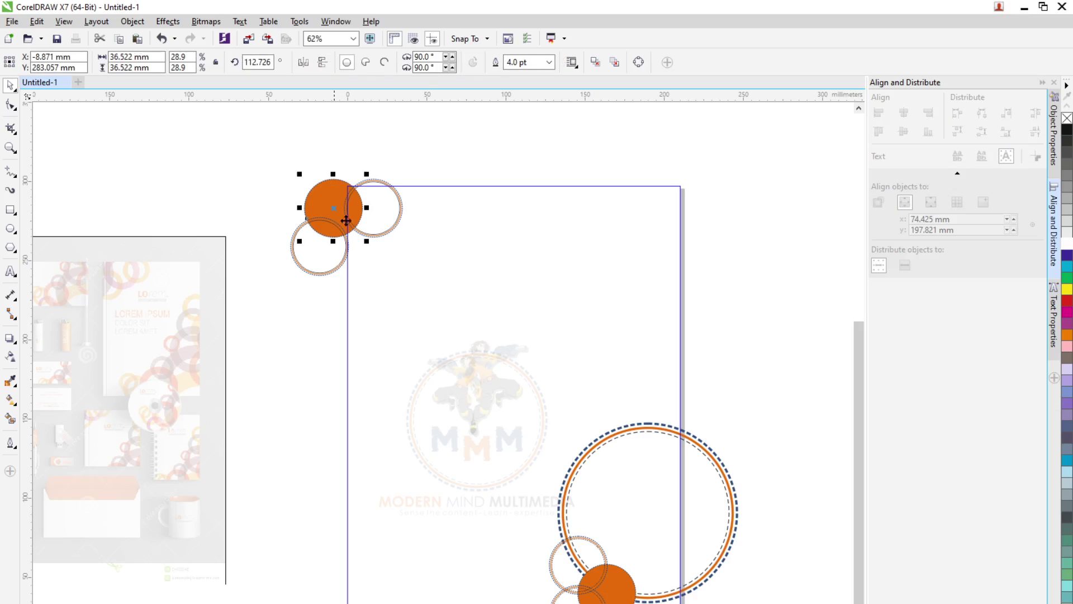
pyautogui.keyDown('shift'); pyautogui.click(336, 273); pyautogui.keyUp('shift')
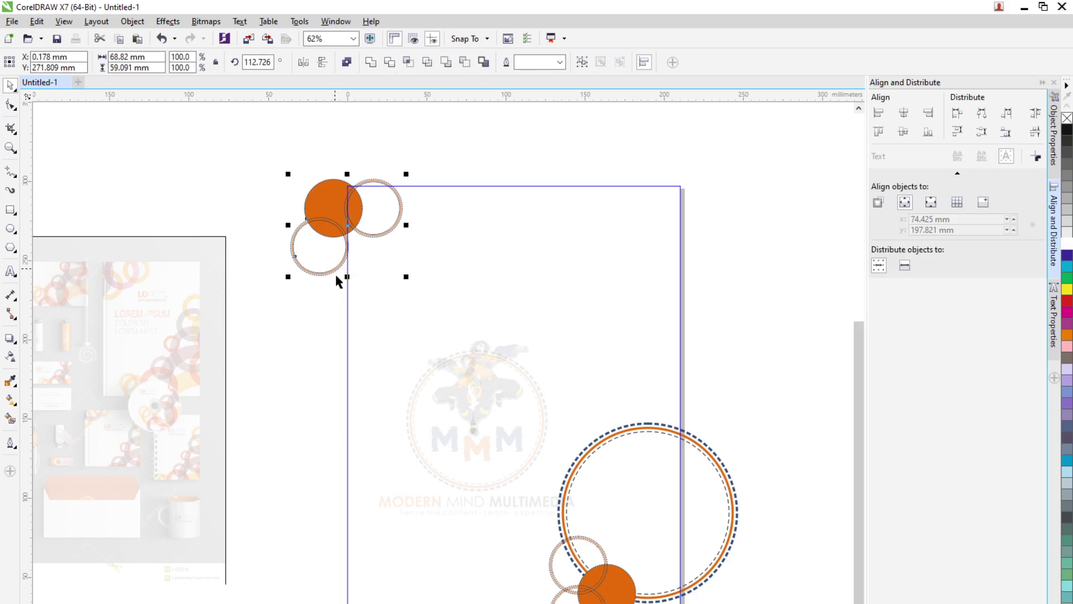
pyautogui.moveTo(312, 259)
pyautogui.mouseDown()
pyautogui.moveTo(311, 249)
pyautogui.moveTo(312, 259)
pyautogui.mouseUp()
pyautogui.click(293, 290)
pyautogui.scroll(4, 314, 237)
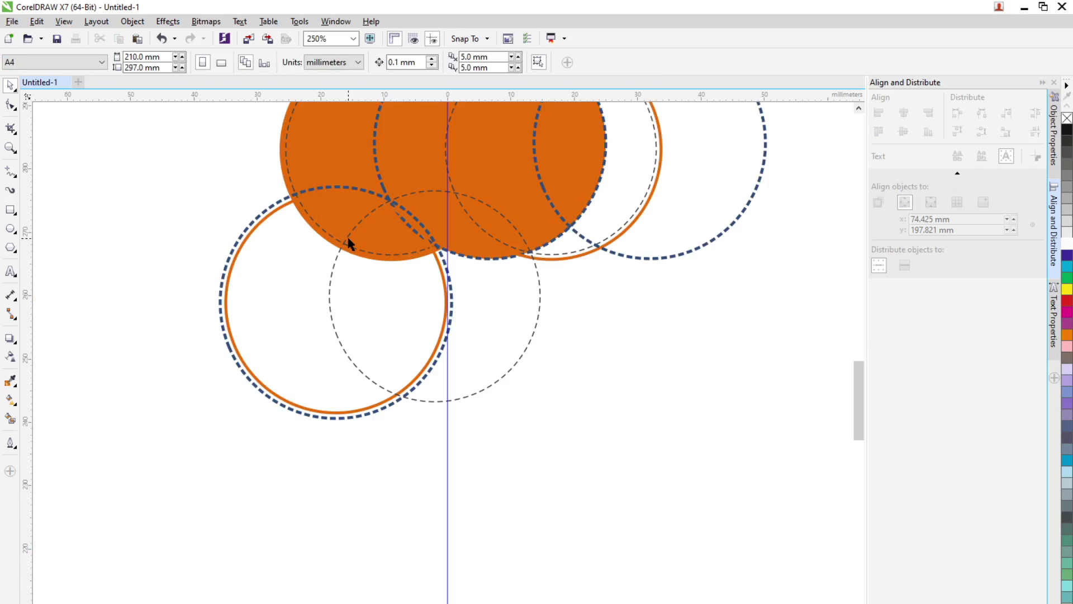
pyautogui.scroll(-4, 348, 243)
# Undo the earlier circle moves back to their original positions
pyautogui.hotkey('ctrl', 'z')
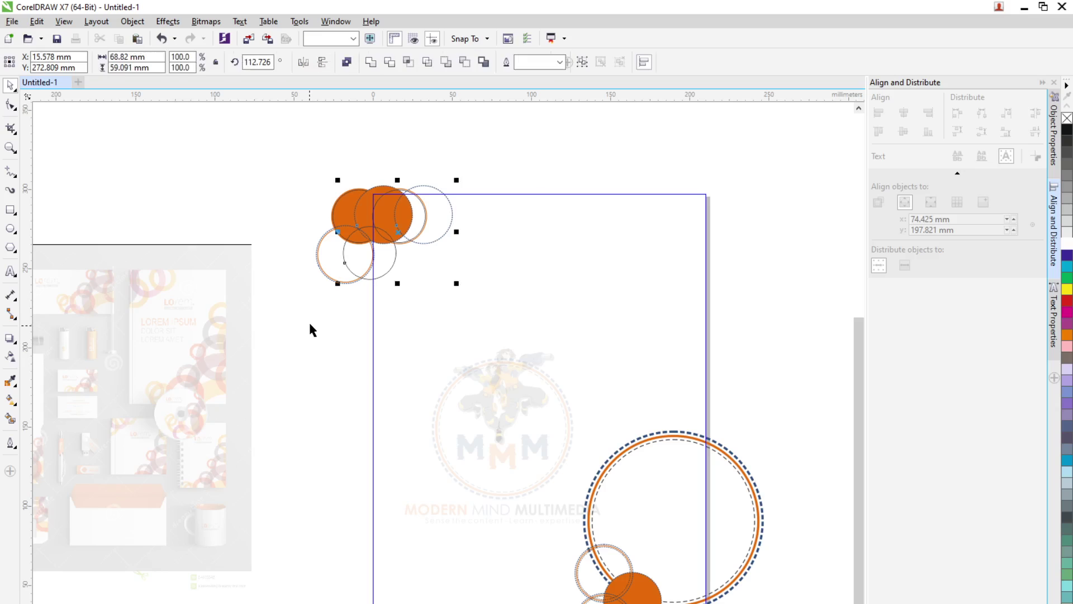
pyautogui.hotkey('ctrl', 'z')
pyautogui.hotkey('ctrl', 'z')
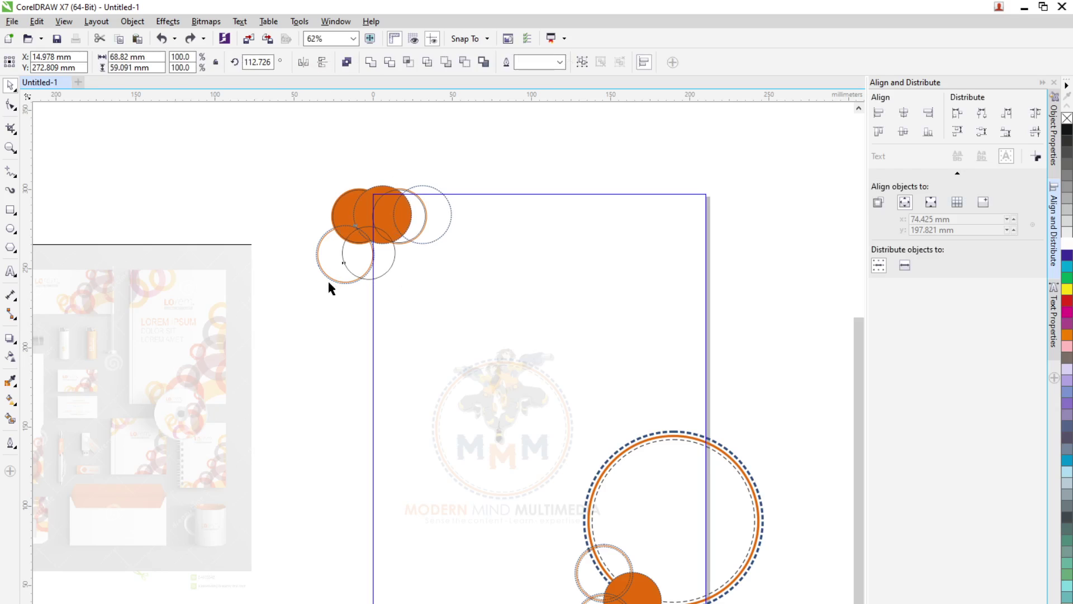
pyautogui.hotkey('ctrl', 'z')
pyautogui.hotkey('ctrl', 'z')
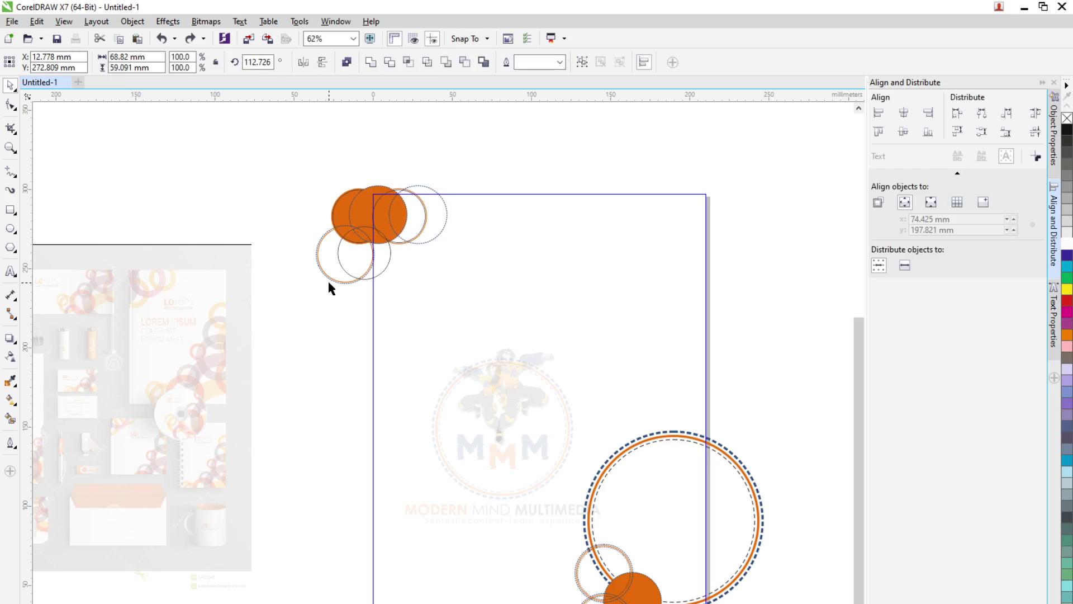
pyautogui.hotkey('ctrl', 'z')
pyautogui.hotkey('ctrl', 'z')
pyautogui.hotkey('ctrl', 'z')
pyautogui.hotkey('ctrl', 'z')
pyautogui.hotkey('ctrl', 'z')
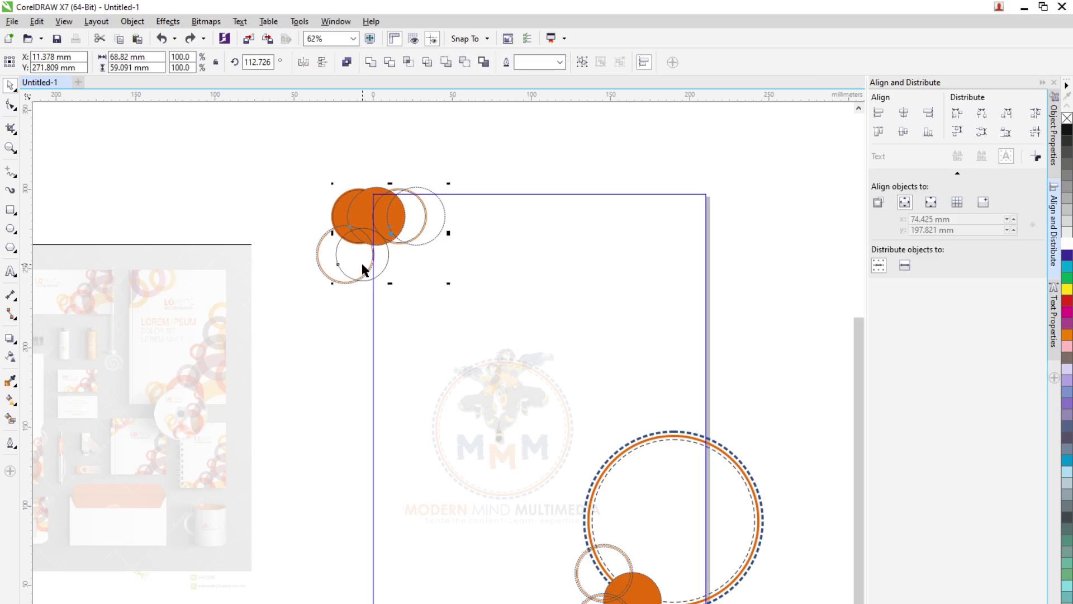
pyautogui.hotkey('ctrl', 'z')
pyautogui.hotkey('ctrl', 'z')
pyautogui.hotkey('ctrl', 'z')
pyautogui.hotkey('ctrl', 'z')
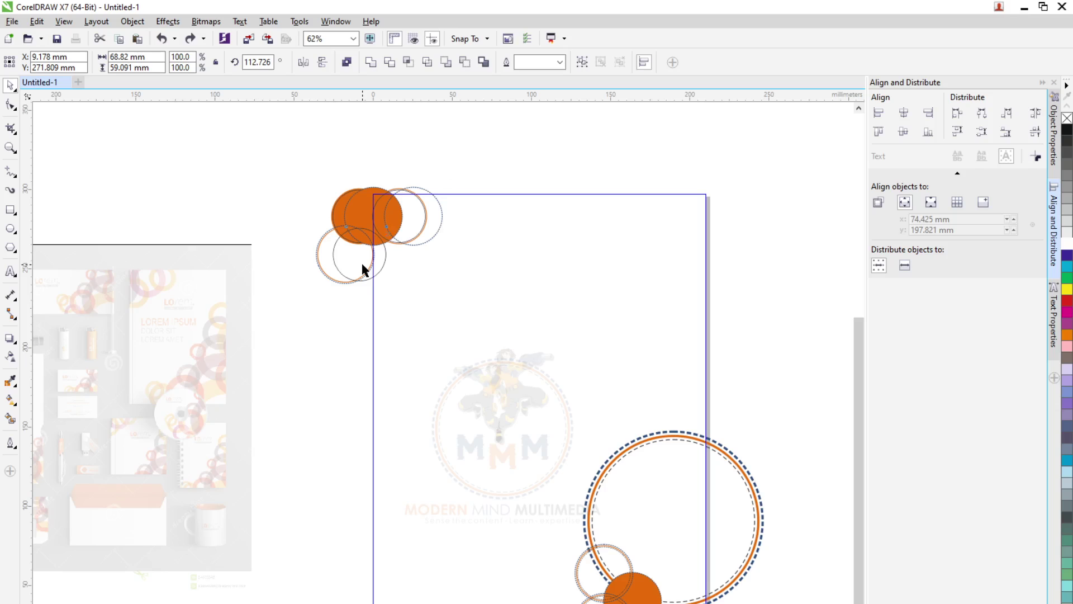
pyautogui.hotkey('ctrl', 'z')
pyautogui.hotkey('ctrl', 'z')
pyautogui.hotkey('ctrl', 'z')
pyautogui.hotkey('ctrl', 'z')
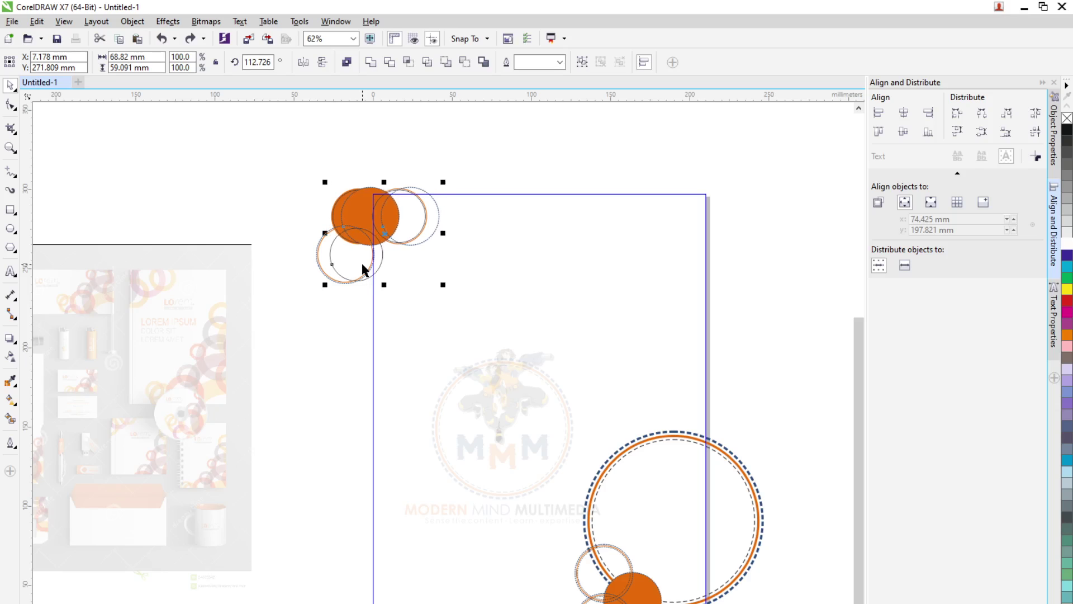
pyautogui.hotkey('ctrl', 'z')
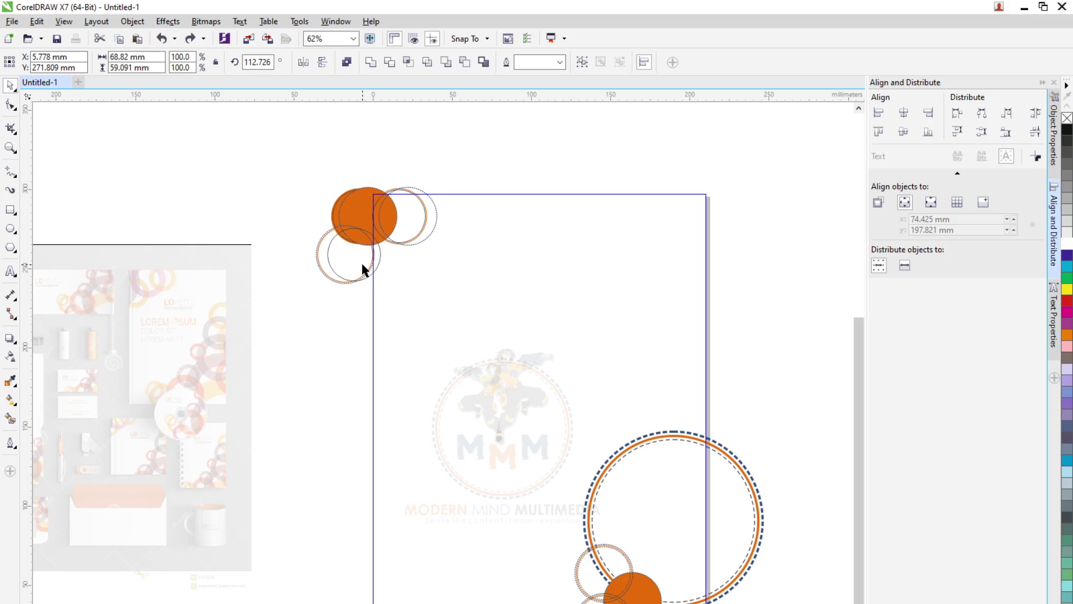
pyautogui.hotkey('ctrl', 'z')
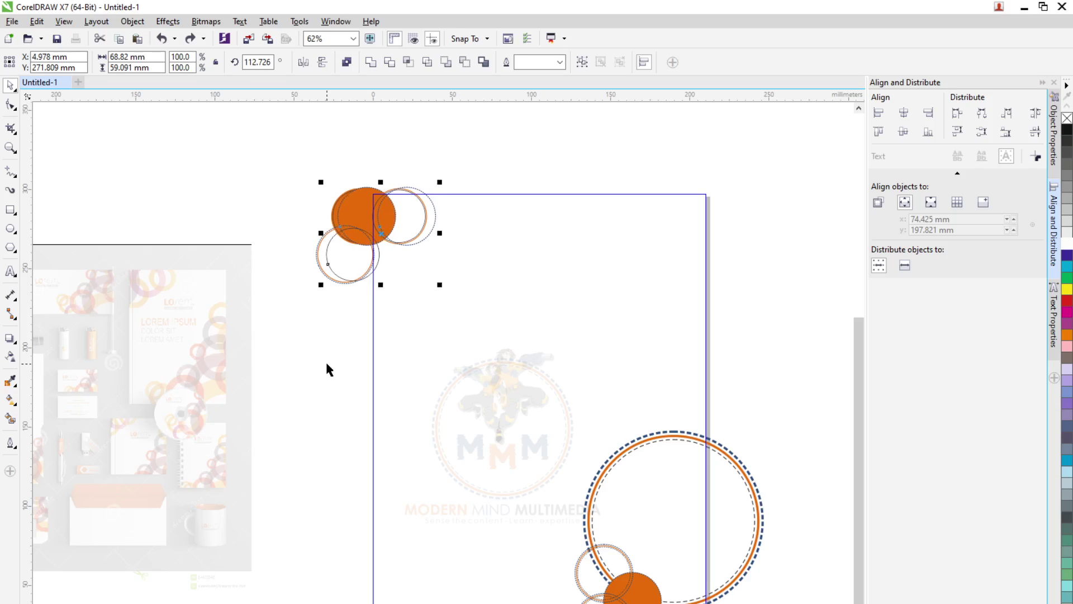
pyautogui.hotkey('ctrl', 'z')
pyautogui.hotkey('ctrl', 'z')
pyautogui.hotkey('ctrl', 'z')
pyautogui.hotkey('ctrl', 'z')
pyautogui.hotkey('ctrl', 'z')
pyautogui.hotkey('ctrl', 'z')
pyautogui.hotkey('ctrl', 'z')
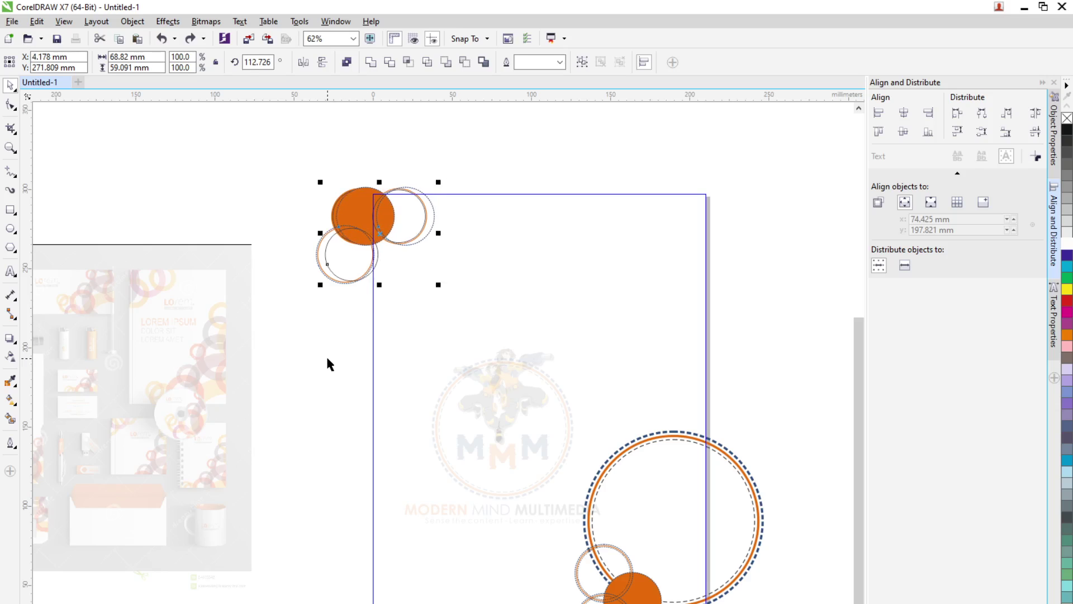
pyautogui.hotkey('ctrl', 'z')
pyautogui.hotkey('ctrl', 'z')
pyautogui.hotkey('ctrl', 'z')
pyautogui.hotkey('ctrl', 'z')
pyautogui.hotkey('ctrl', 'z')
pyautogui.hotkey('ctrl', 'z')
pyautogui.hotkey('ctrl', 'z')
pyautogui.hotkey('ctrl', 'z')
pyautogui.hotkey('ctrl', 'z')
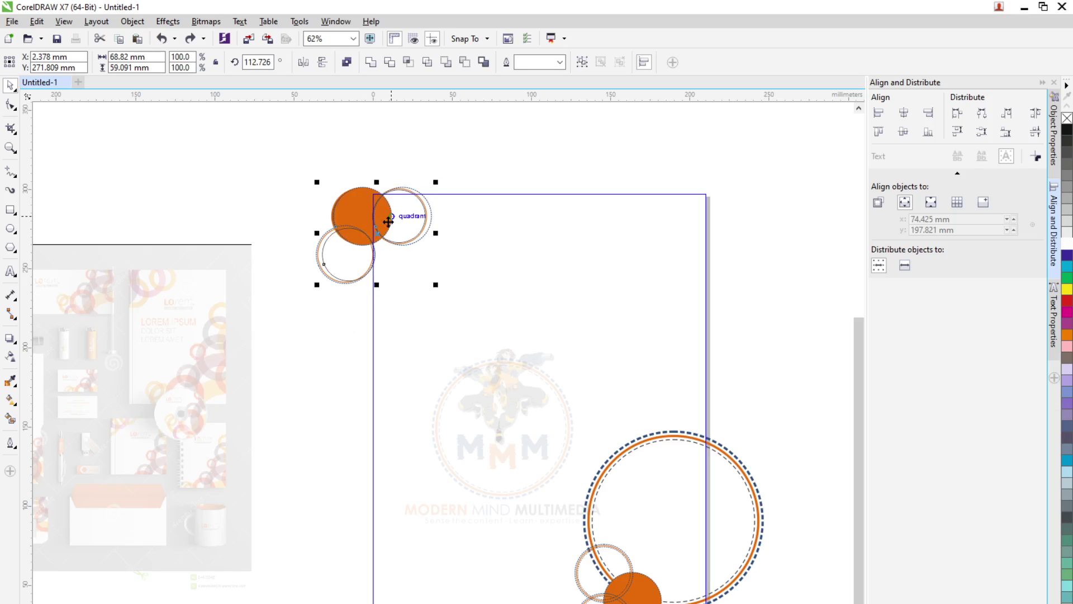
pyautogui.hotkey('ctrl', 'z')
pyautogui.hotkey('ctrl', 'z')
pyautogui.hotkey('ctrl', 'z')
pyautogui.hotkey('ctrl', 'z')
pyautogui.hotkey('ctrl', 'z')
pyautogui.hotkey('ctrl', 'z')
pyautogui.hotkey('ctrl', 'z')
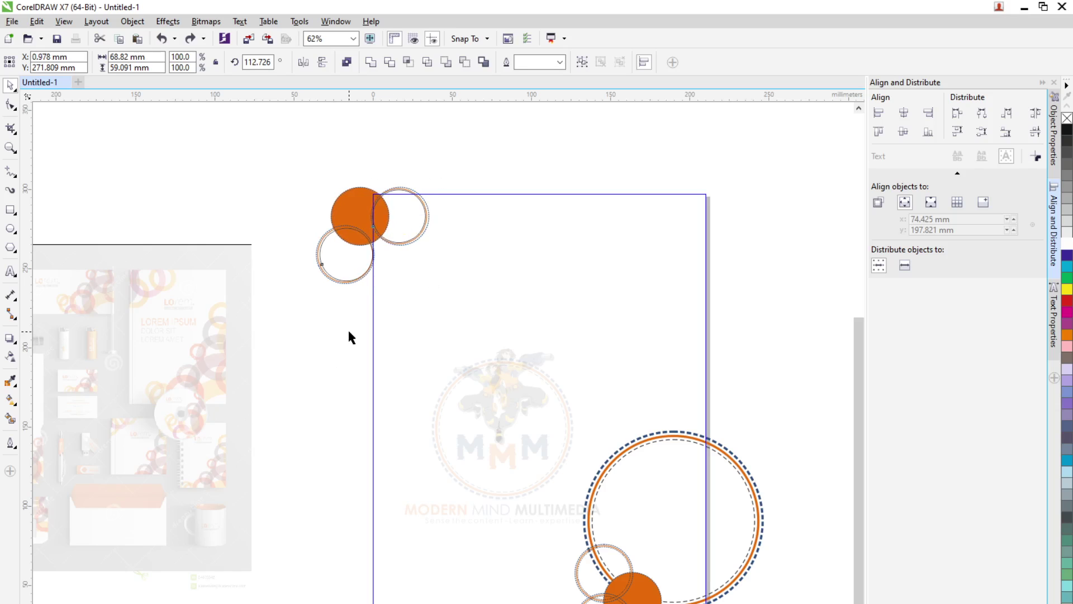
pyautogui.hotkey('ctrl', 'z')
pyautogui.hotkey('ctrl', 'z')
pyautogui.hotkey('ctrl', 'z')
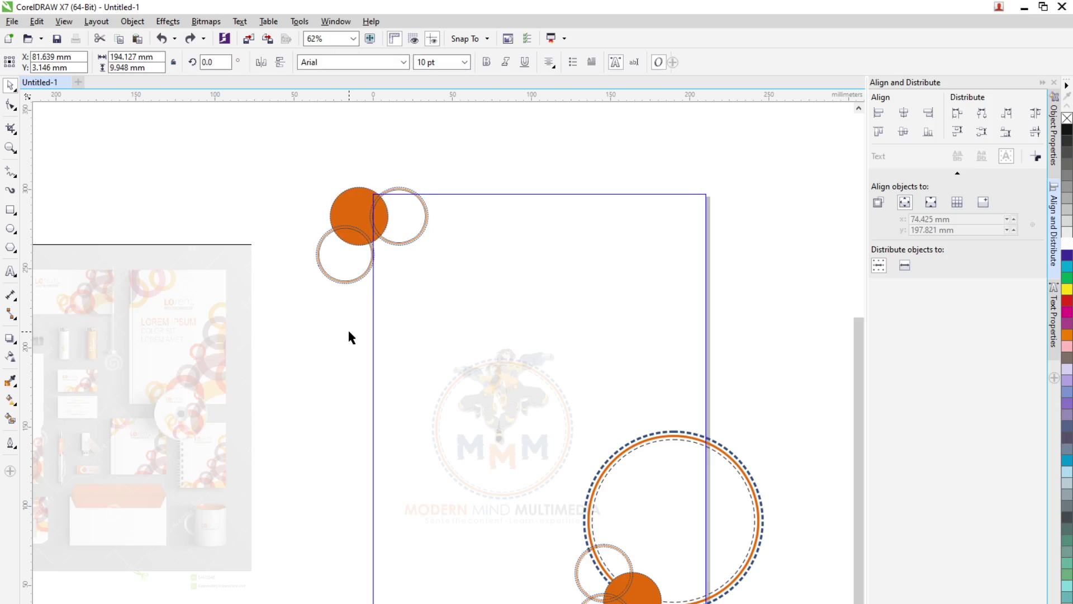
pyautogui.hotkey('ctrl', 'z')
pyautogui.hotkey('ctrl', 'z')
pyautogui.hotkey('ctrl', 'z')
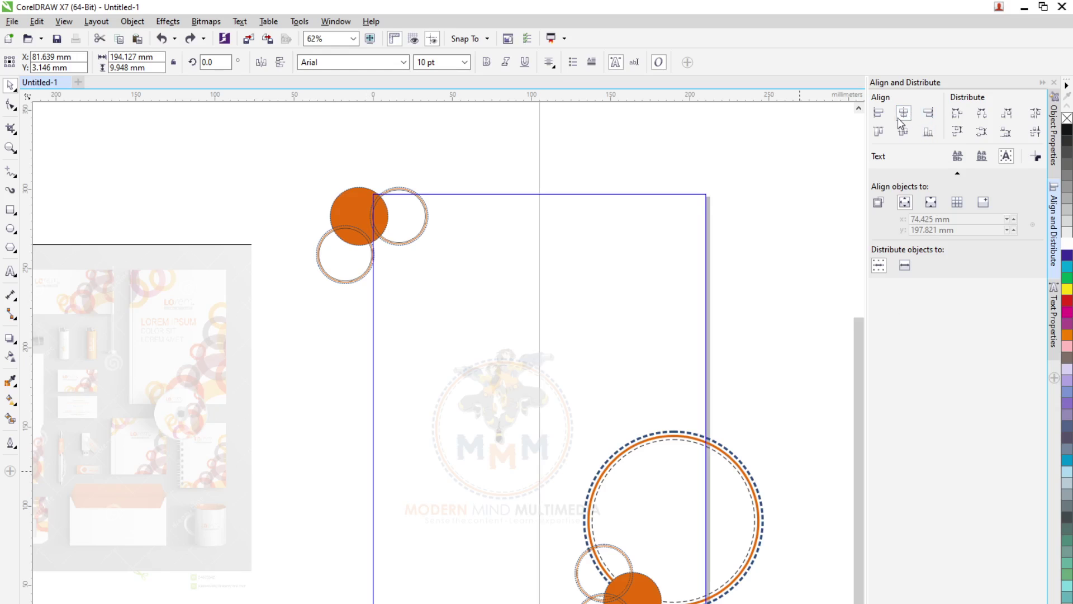
# Group the three top-left circles and nudge the group right to X 9.363 mm
pyautogui.click(904, 113)
pyautogui.moveTo(287, 168); pyautogui.dragTo(441, 291)
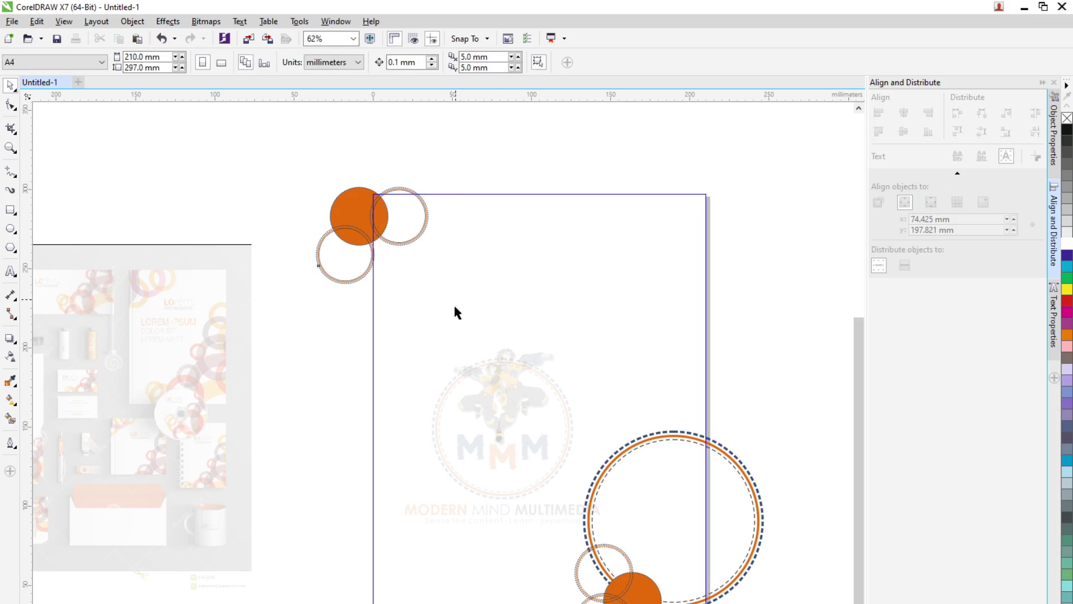
pyautogui.hotkey('ctrl', 'g')
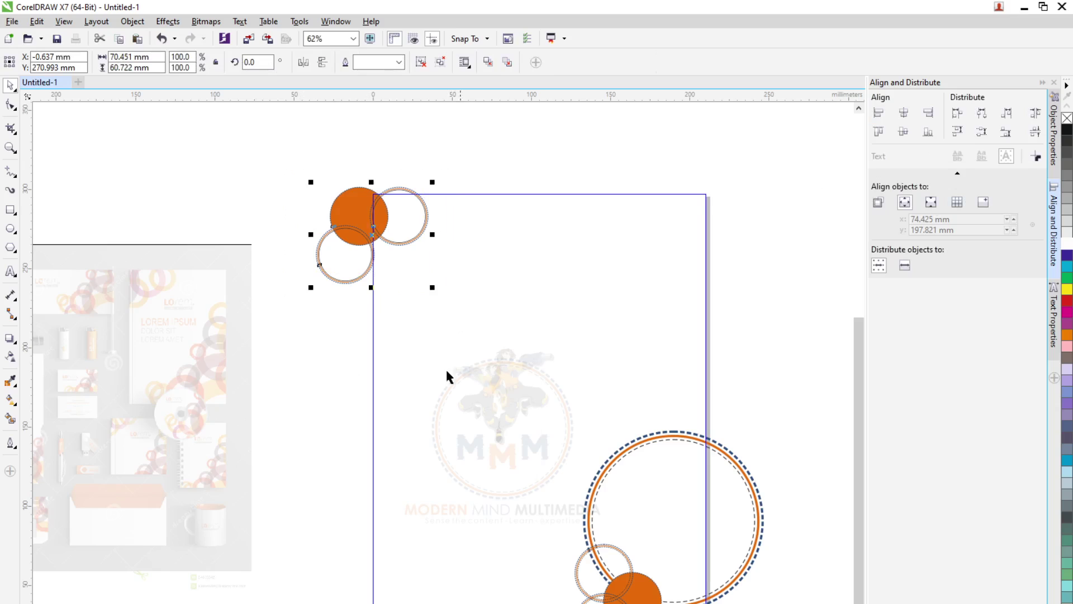
pyautogui.press('Right')
pyautogui.press('Right')
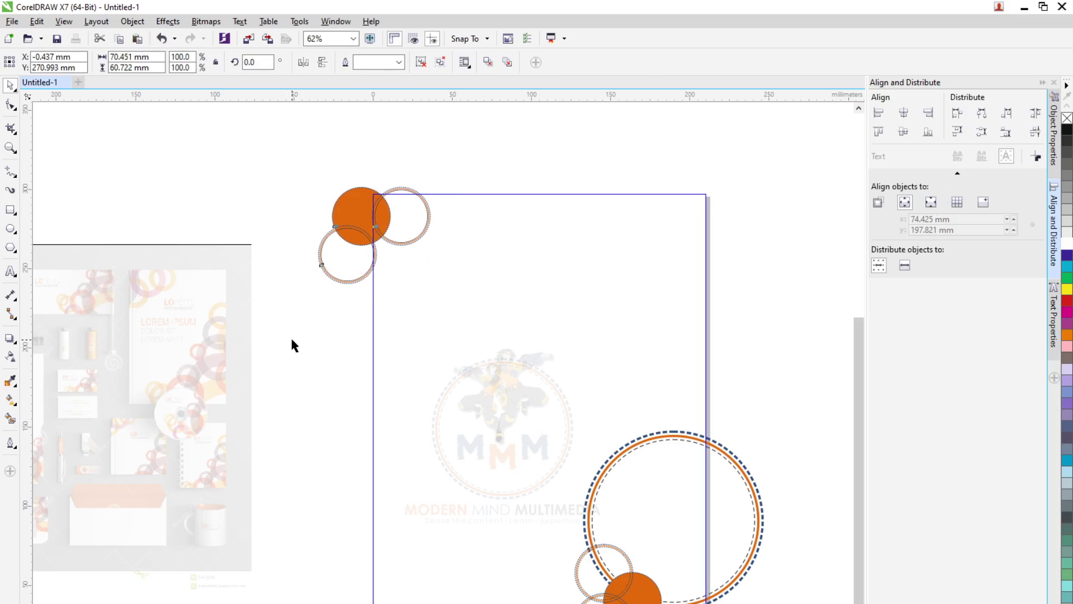
pyautogui.press('Right')
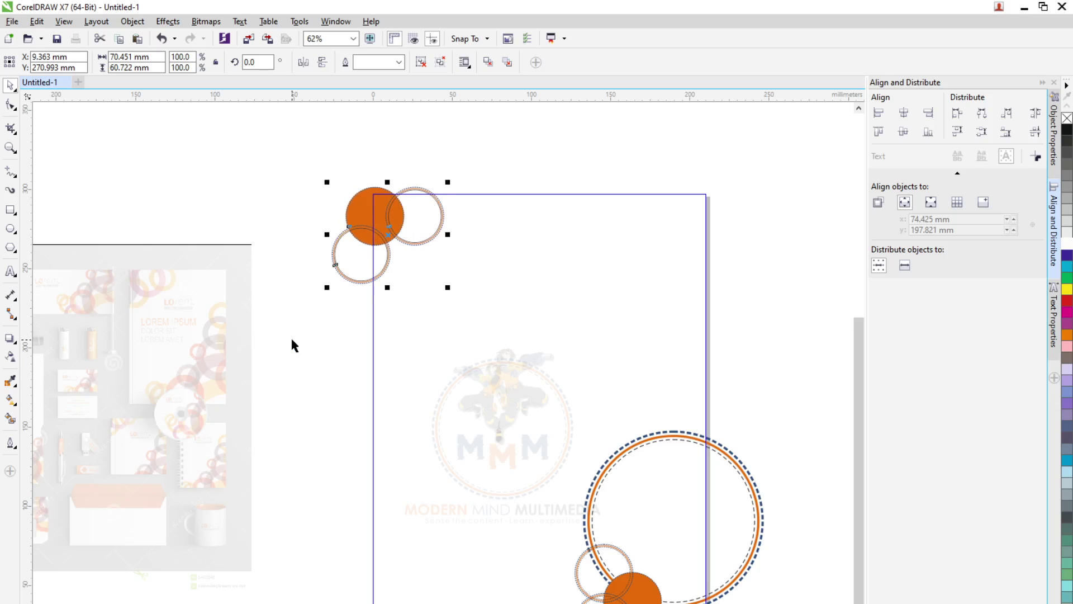
pyautogui.press('Right')
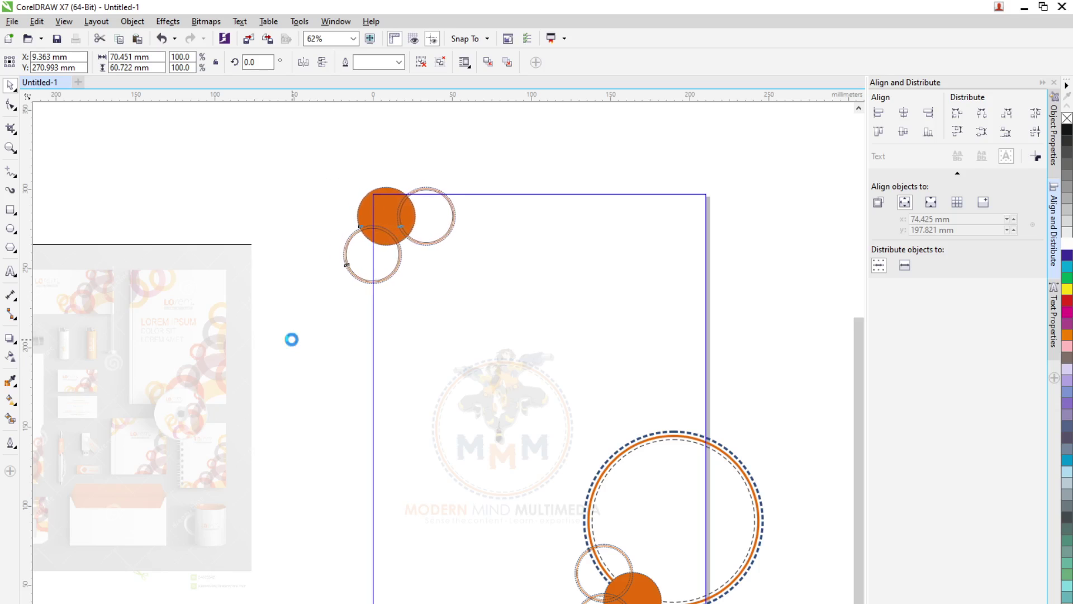
pyautogui.click(328, 358)
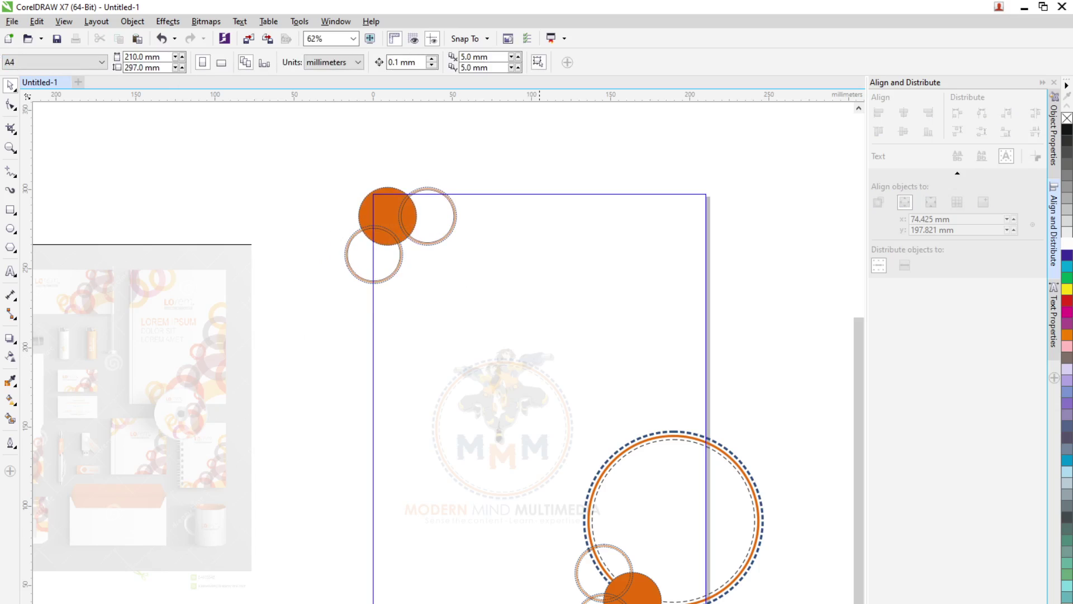
# Use Object > PowerClip > Finish Editing This Level, then select the page-sized frame
pyautogui.click(132, 21)
pyautogui.moveTo(166, 144)
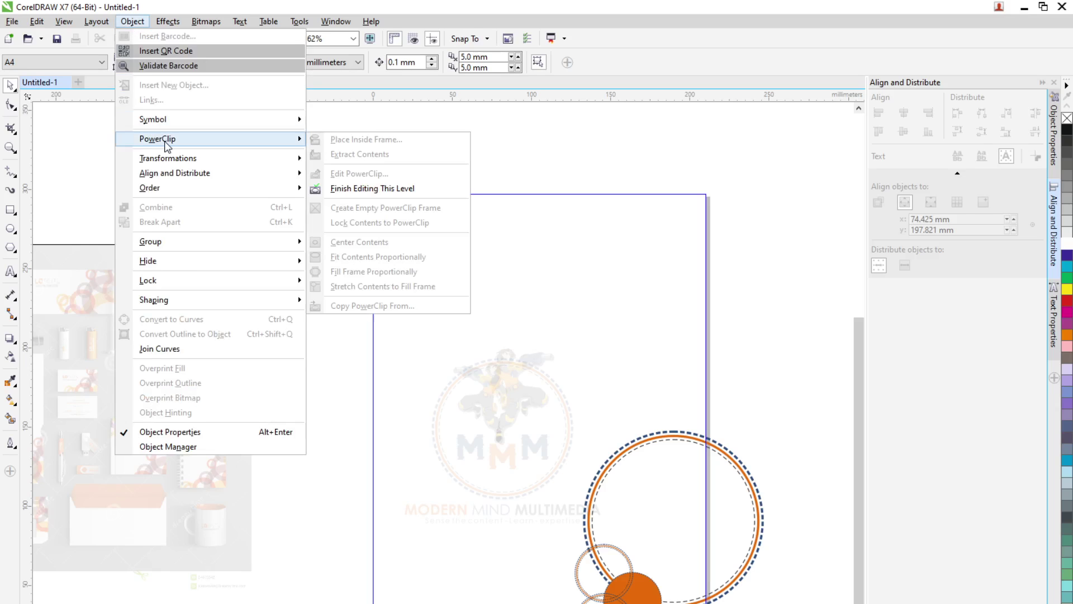
pyautogui.click(360, 188)
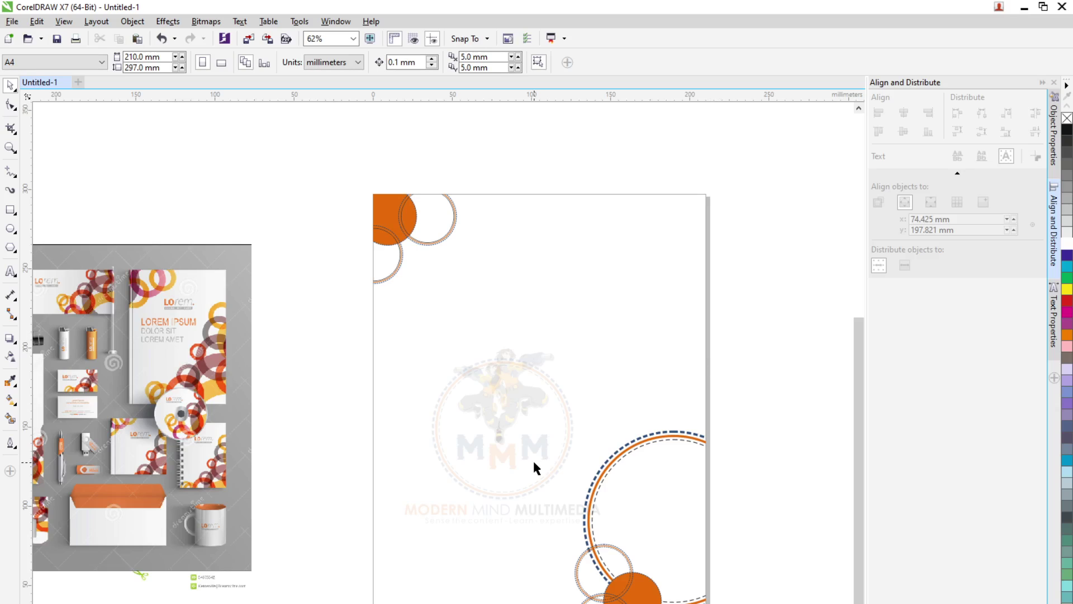
pyautogui.click(504, 430)
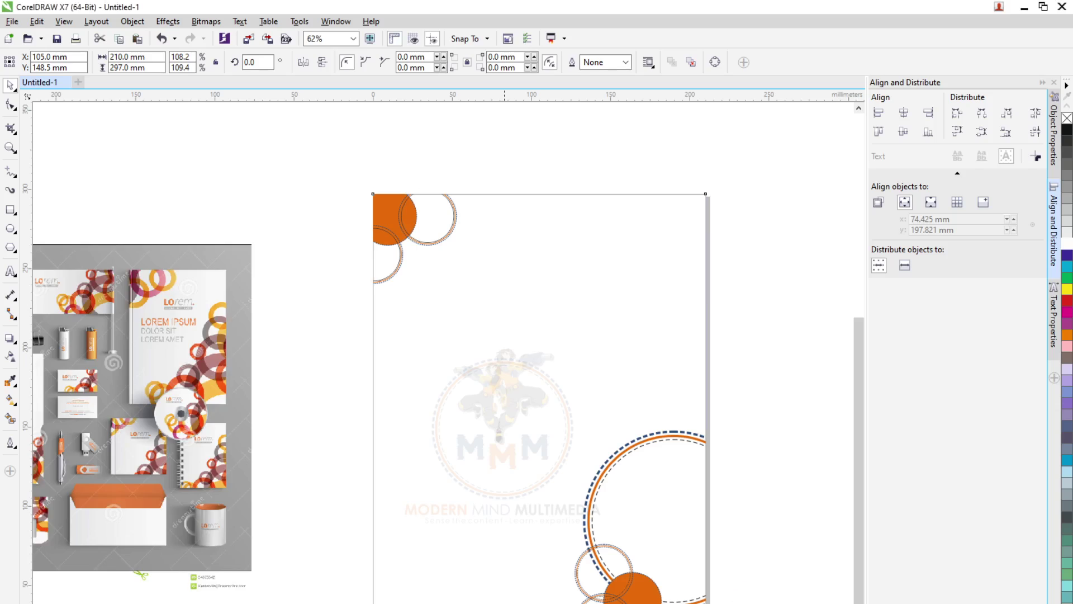
# Inside the PowerClip, group the logo graphic with the company name and centre it on the page
pyautogui.keyDown('ctrl'); pyautogui.click(487, 450); pyautogui.keyUp('ctrl')
pyautogui.click(487, 449)
pyautogui.moveTo(317, 322); pyautogui.dragTo(625, 542)
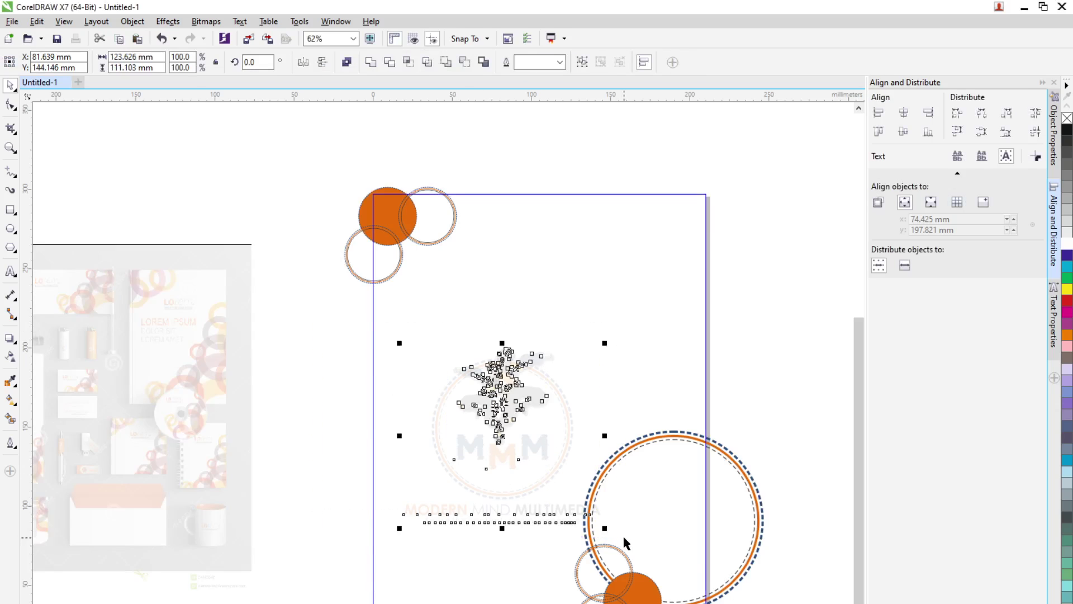
pyautogui.hotkey('ctrl', 'g')
pyautogui.press('p')
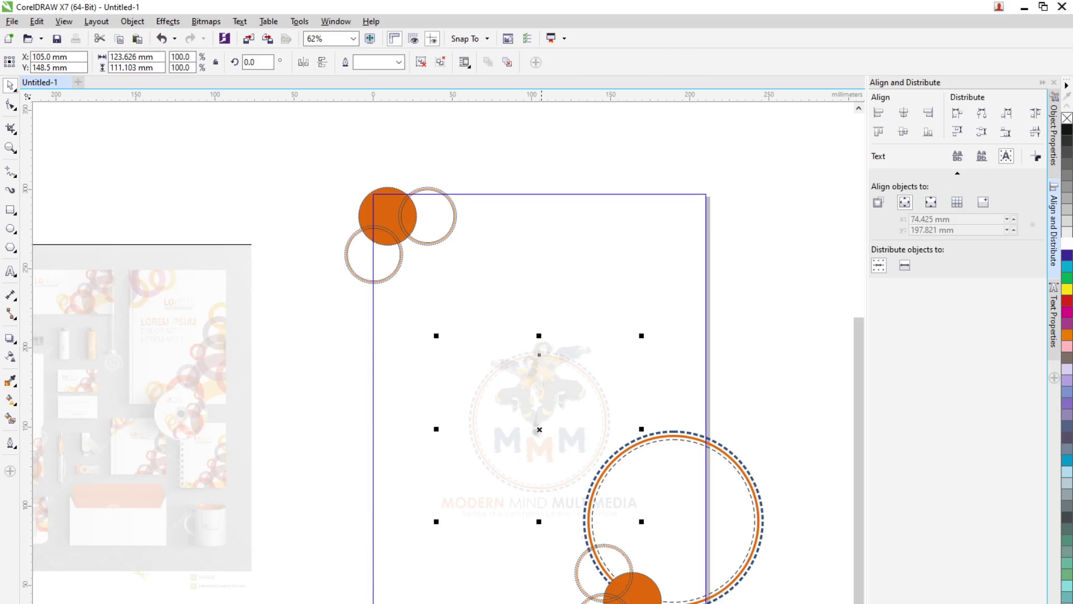
# Move the large circle ring onto the page's right edge, group it, and finish editing
pyautogui.moveTo(793, 404); pyautogui.dragTo(569, 603)
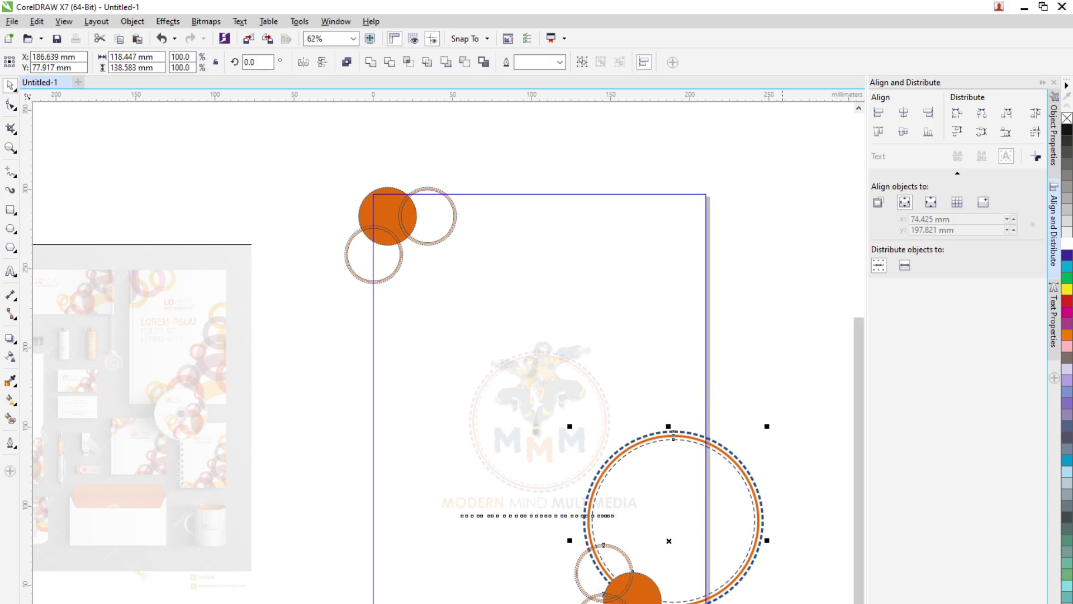
pyautogui.moveTo(795, 397); pyautogui.dragTo(565, 603)
pyautogui.press('Right')
pyautogui.press('Right')
pyautogui.press('Right')
pyautogui.press('Right')
pyautogui.press('Right')
pyautogui.press('Right')
pyautogui.press('Right')
pyautogui.press('Right')
pyautogui.press('Right')
pyautogui.press('Right')
pyautogui.press('Right')
pyautogui.press('Right')
pyautogui.press('Right')
pyautogui.press('Right')
pyautogui.press('Right')
pyautogui.moveTo(693, 439); pyautogui.dragTo(732, 438)
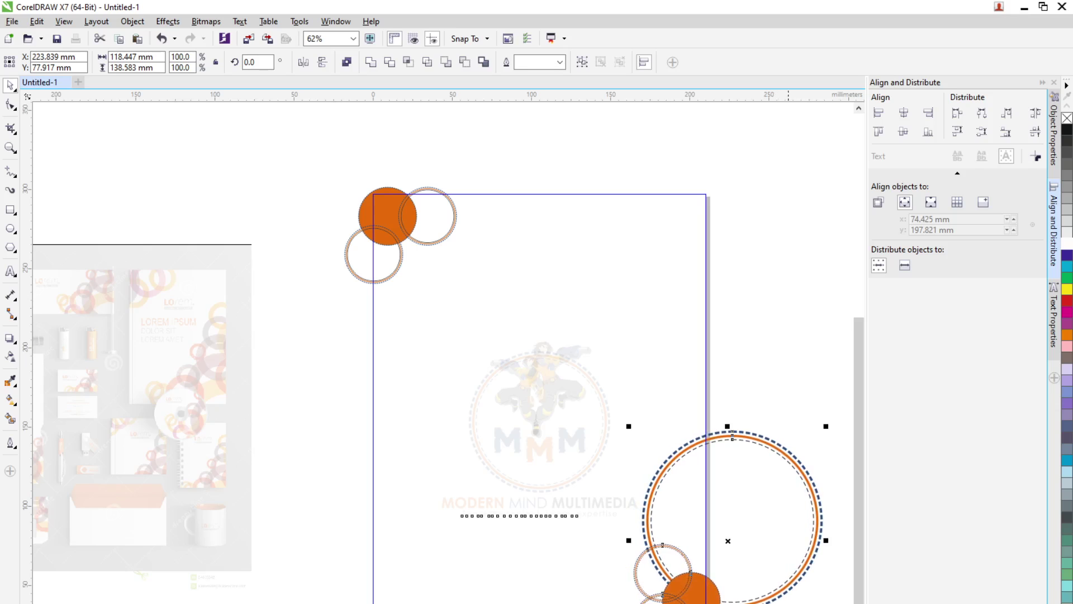
pyautogui.hotkey('ctrl', 'g')
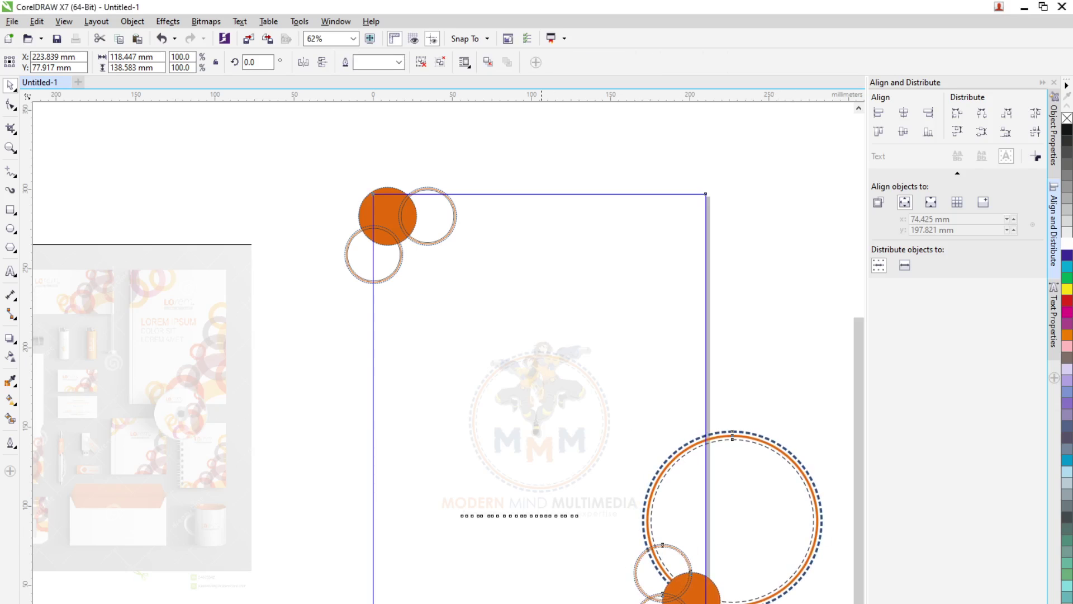
pyautogui.click(747, 542)
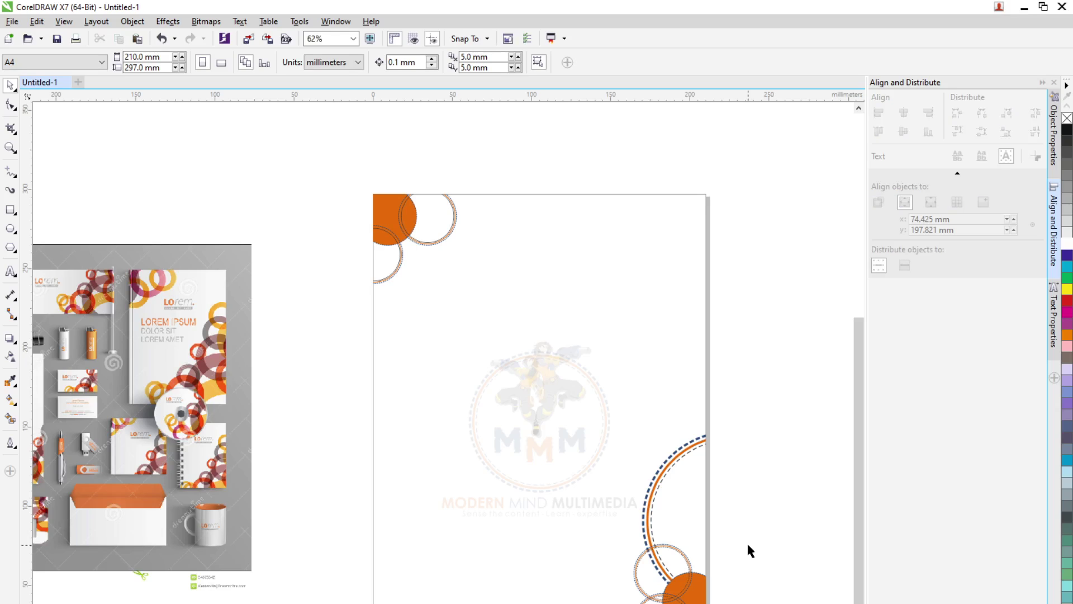
pyautogui.hotkey('ctrl', 's')
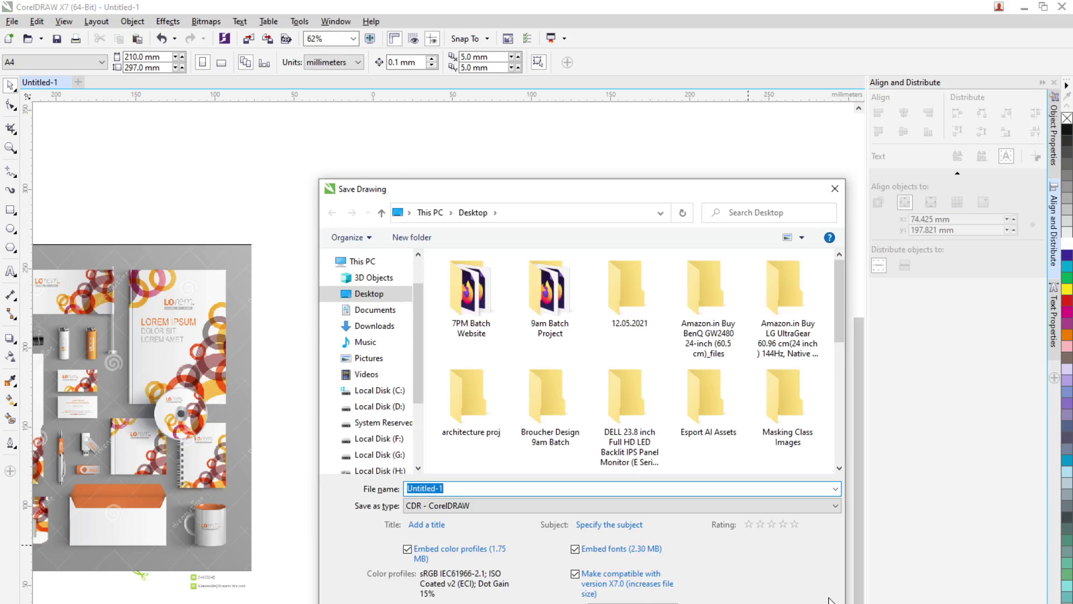
# Cancel the Save Drawing dialog and clear the selection
pyautogui.press('Escape')
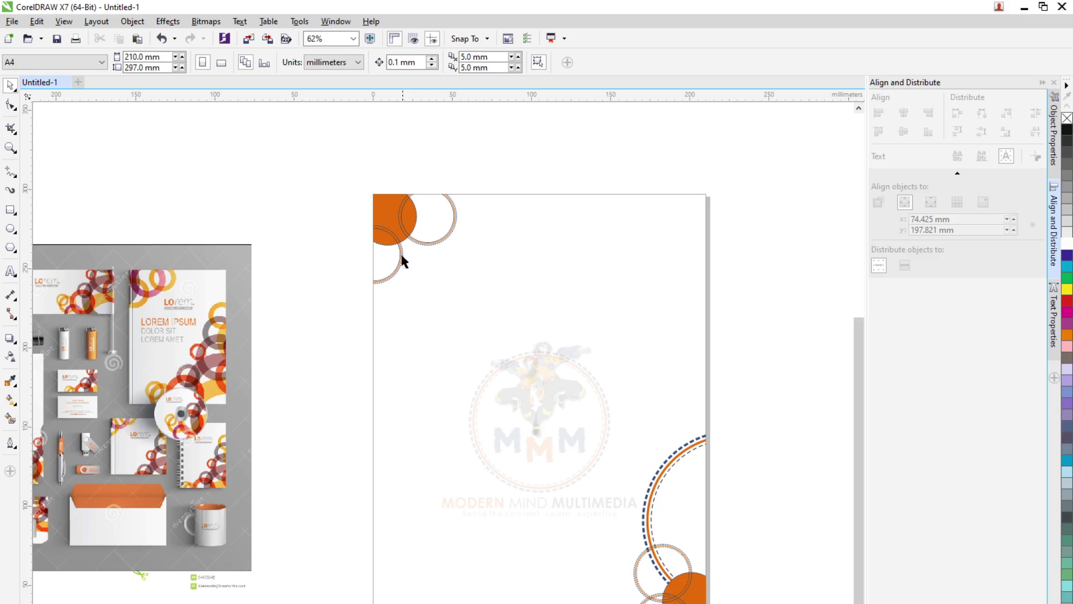
pyautogui.click(391, 219)
pyautogui.click(363, 292)
pyautogui.click(367, 190)
# Move the stationery mockup photo left off the page and delete the faded logo
pyautogui.click(138, 477)
pyautogui.moveTo(139, 478)
pyautogui.mouseDown()
pyautogui.moveTo(288, 490)
pyautogui.moveTo(269, 493)
pyautogui.mouseUp()
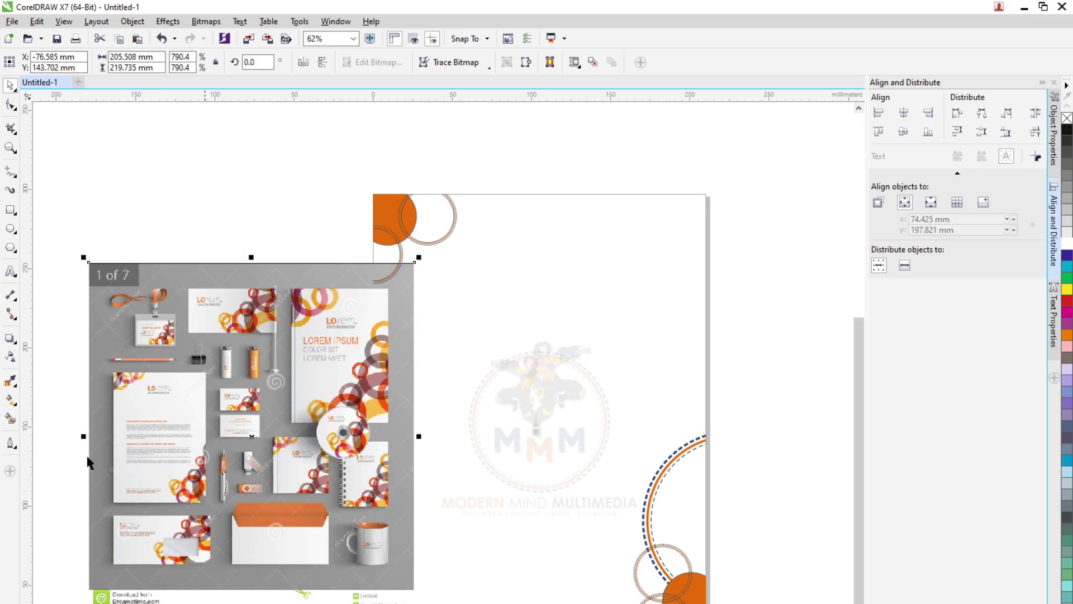
pyautogui.moveTo(292, 449); pyautogui.dragTo(205, 448)
pyautogui.scroll(4, 277, 568)
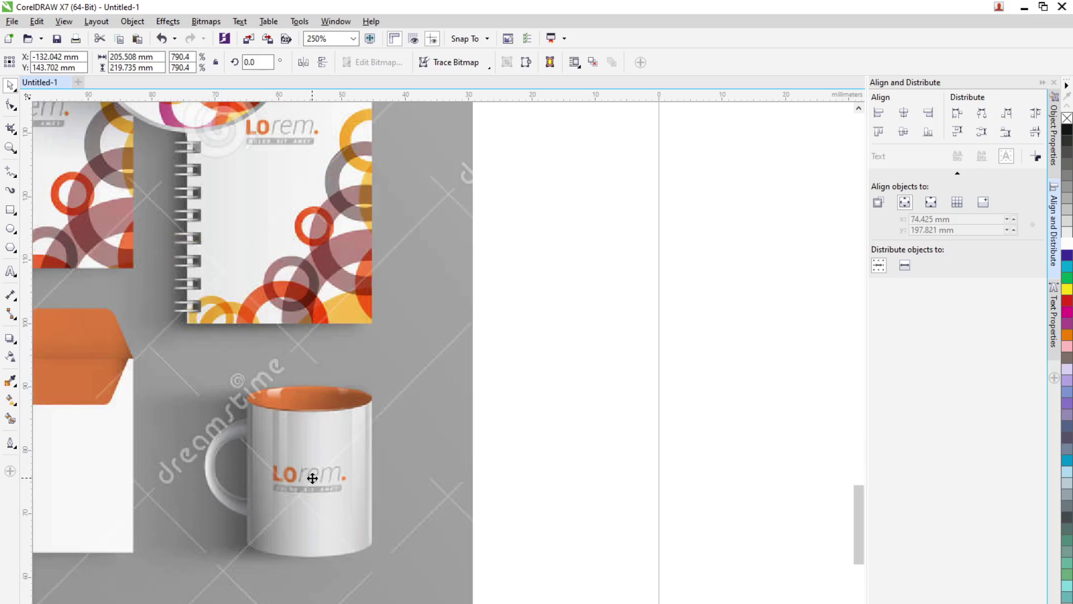
pyautogui.scroll(-2, 312, 479)
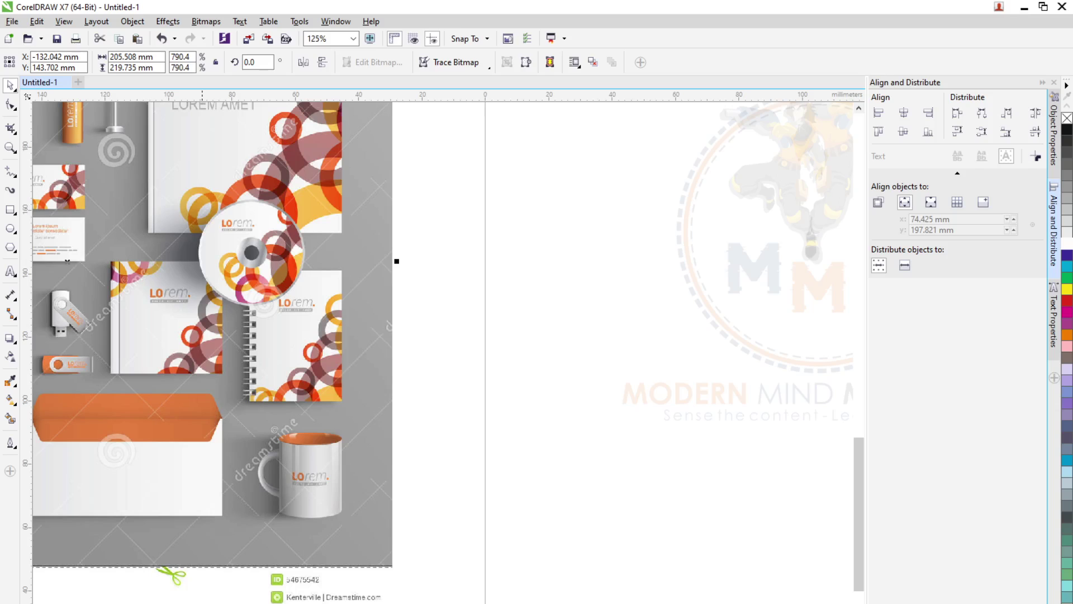
pyautogui.press('Delete')
pyautogui.scroll(-4, 639, 519)
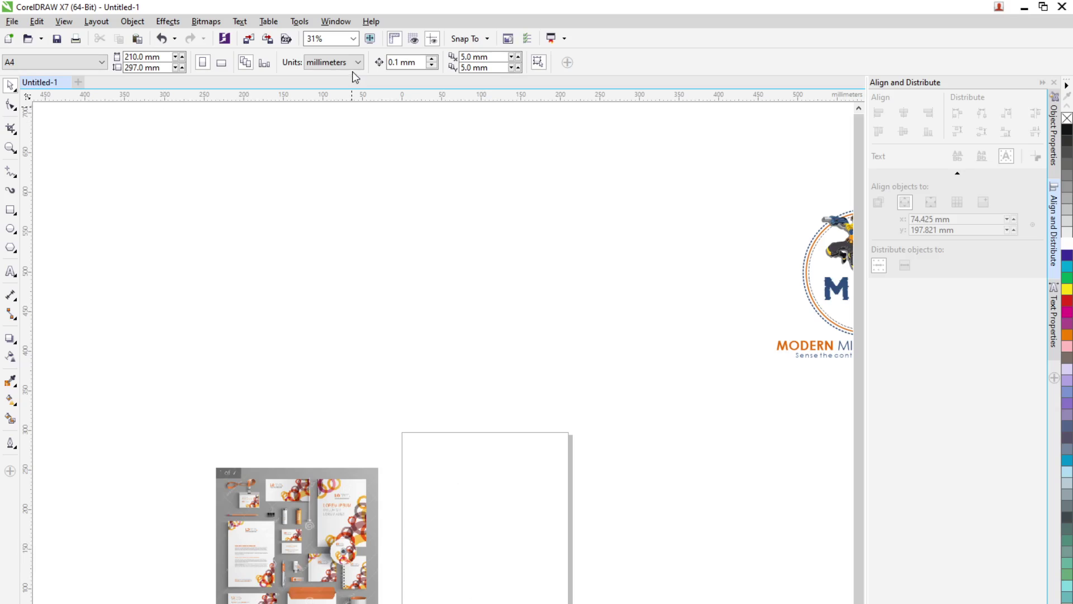
# Toggle the page between landscape and portrait via the property bar and Layout menu
pyautogui.click(221, 62)
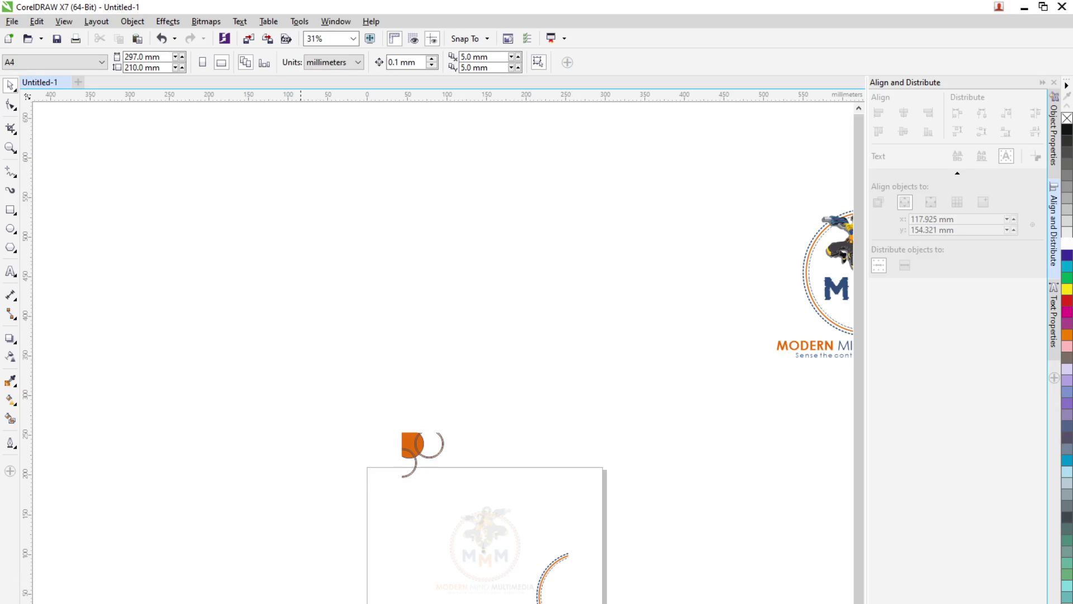
pyautogui.click(203, 63)
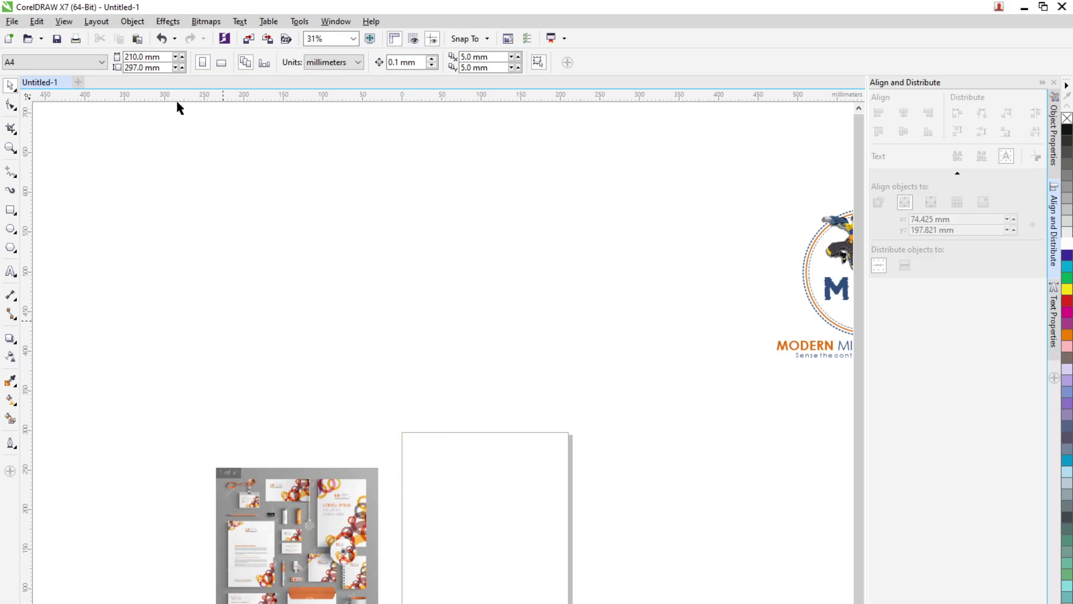
pyautogui.click(96, 22)
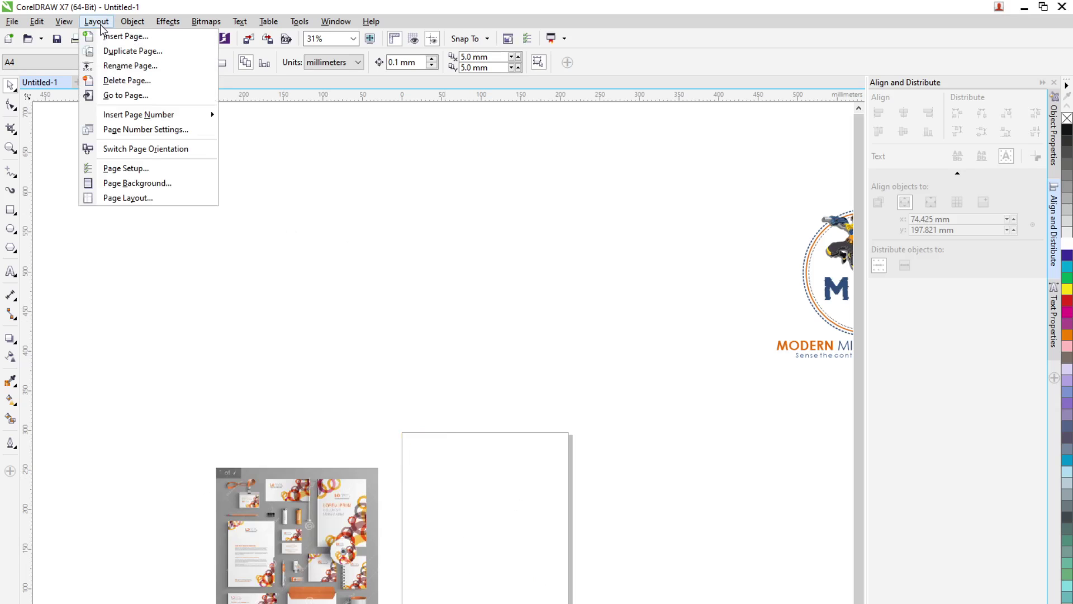
pyautogui.click(150, 150)
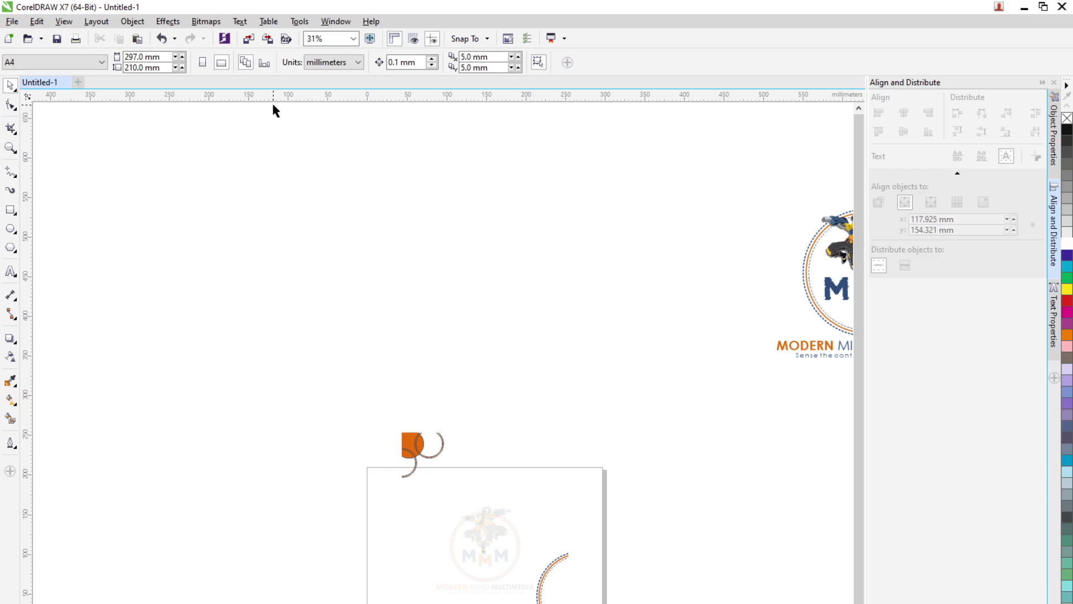
pyautogui.click(202, 62)
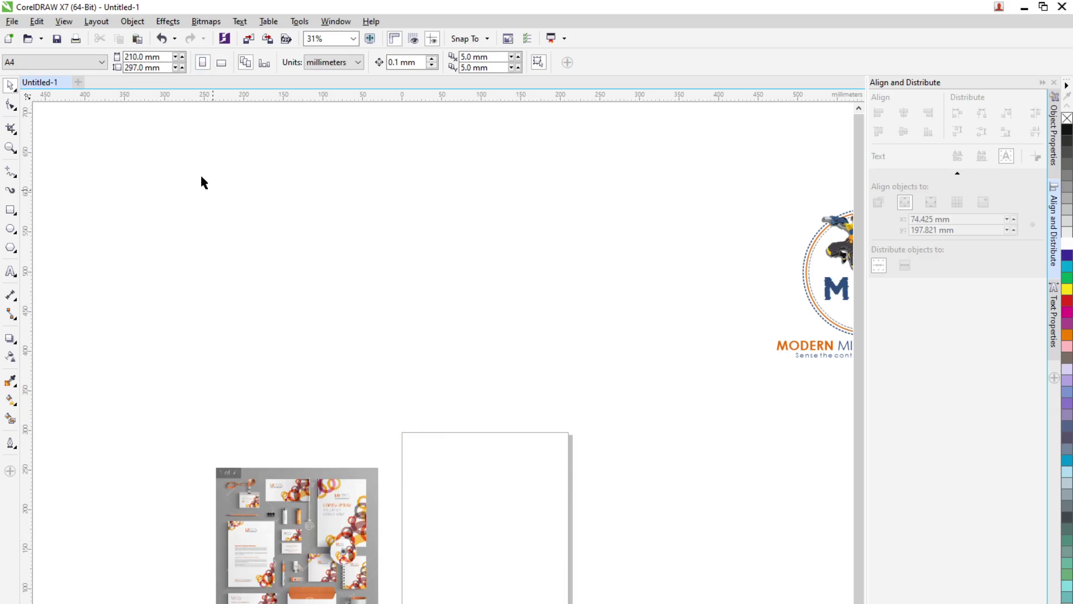
# Review the Page Layout size options, then close without applying changes
pyautogui.click(97, 21)
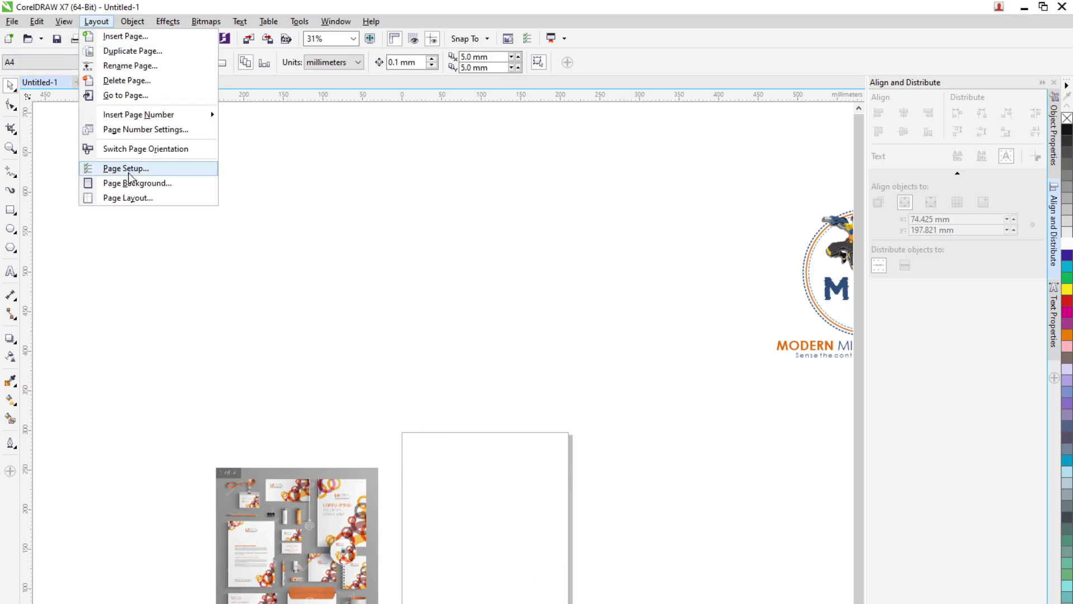
pyautogui.click(129, 198)
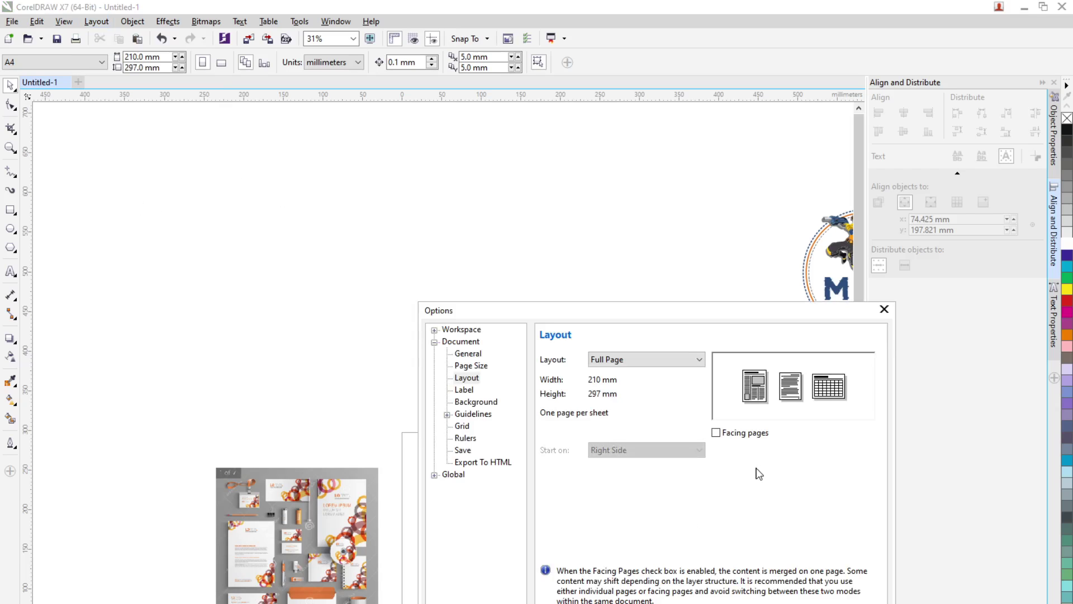
pyautogui.click(680, 362)
pyautogui.click(679, 362)
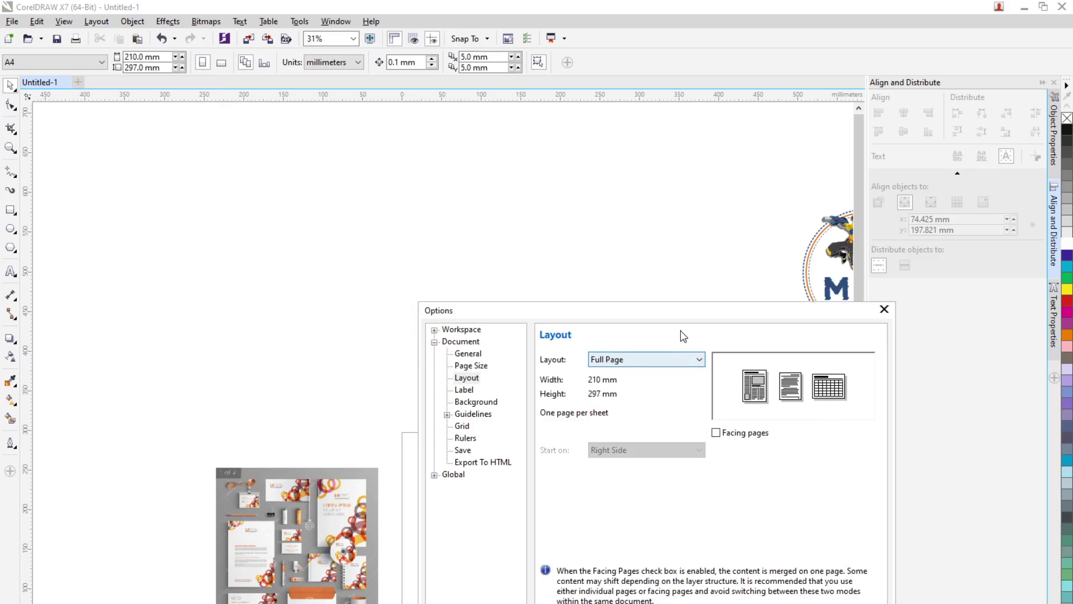
pyautogui.click(475, 369)
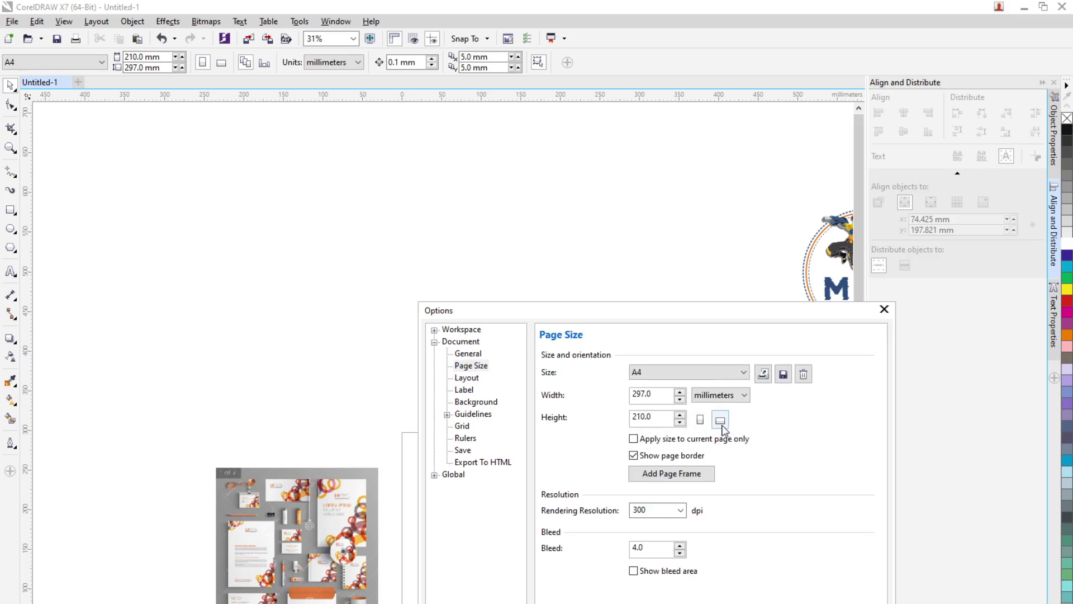
pyautogui.press('Escape')
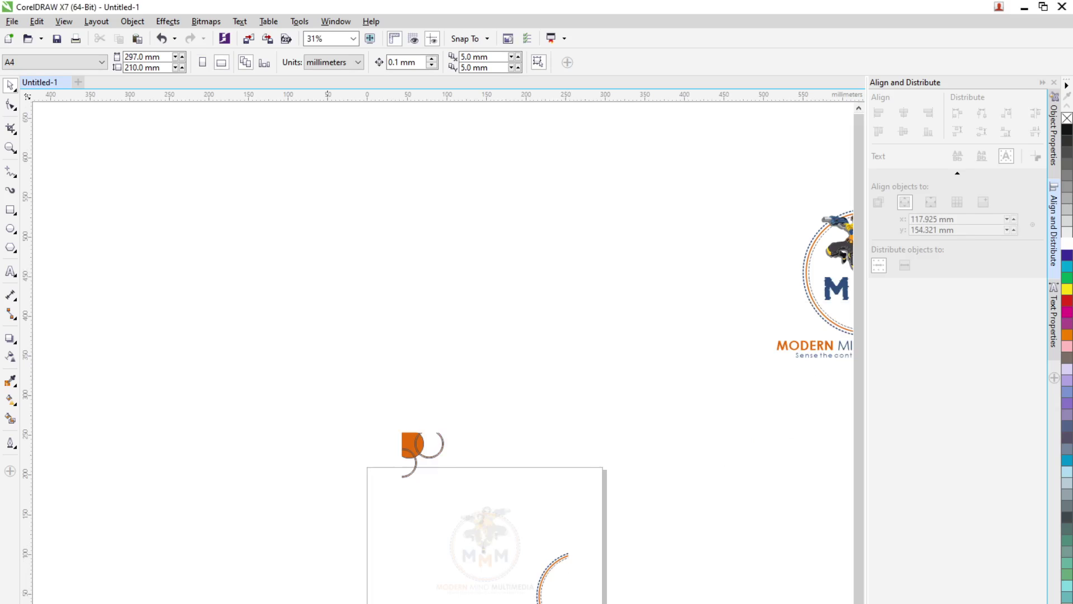
# Toggle orientation again, leaving the page portrait at 210 × 297 mm
pyautogui.click(202, 62)
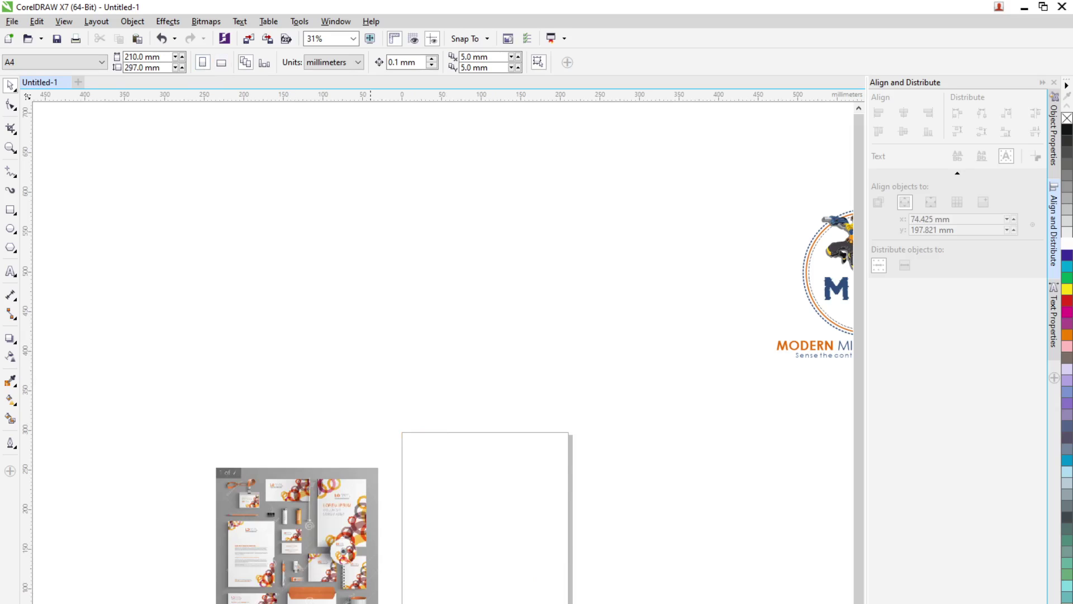
pyautogui.click(221, 62)
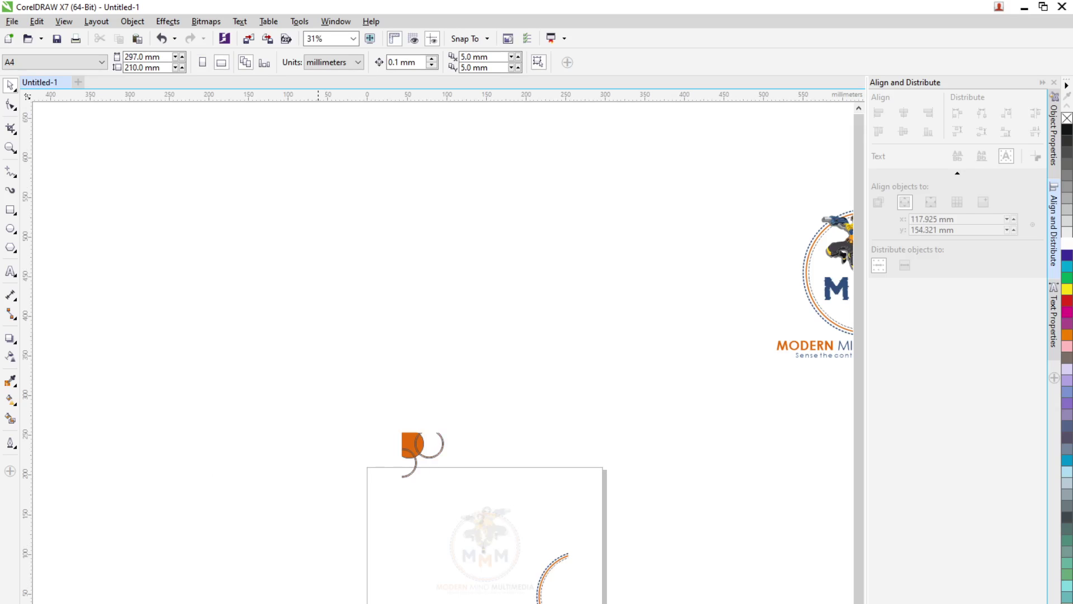
pyautogui.click(202, 63)
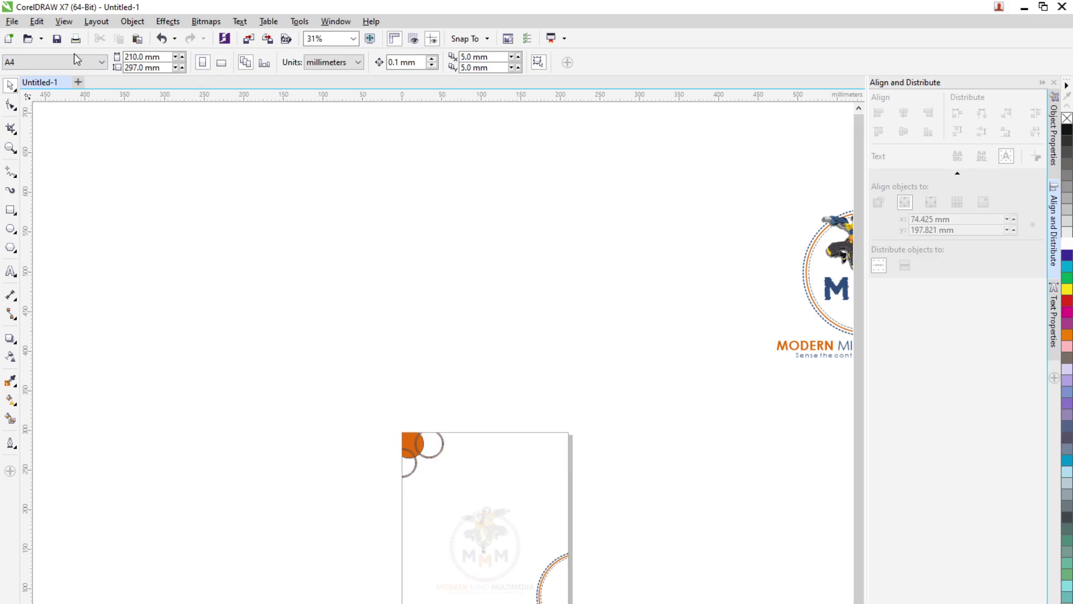
pyautogui.click(91, 22)
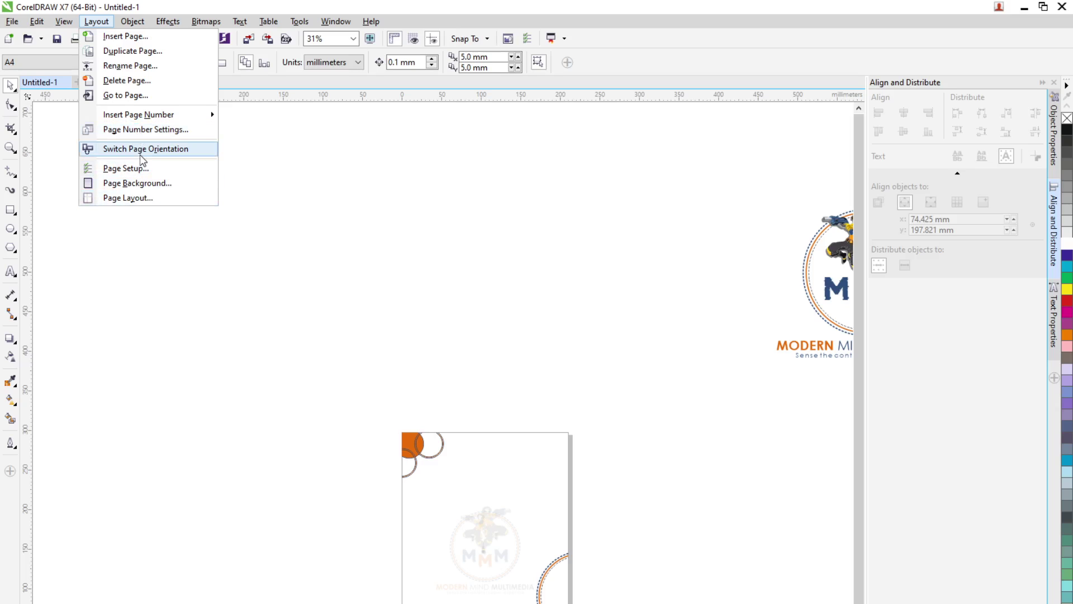
# Insert a new landscape A4 page (297 × 210 mm) after the letterhead
pyautogui.click(131, 40)
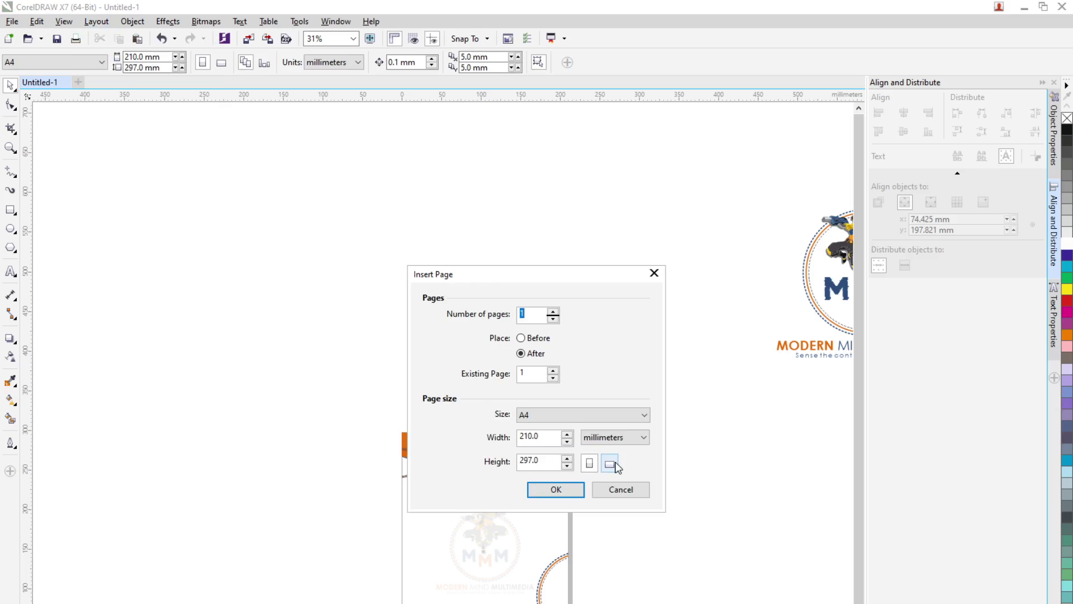
pyautogui.moveTo(583, 273); pyautogui.dragTo(723, 196)
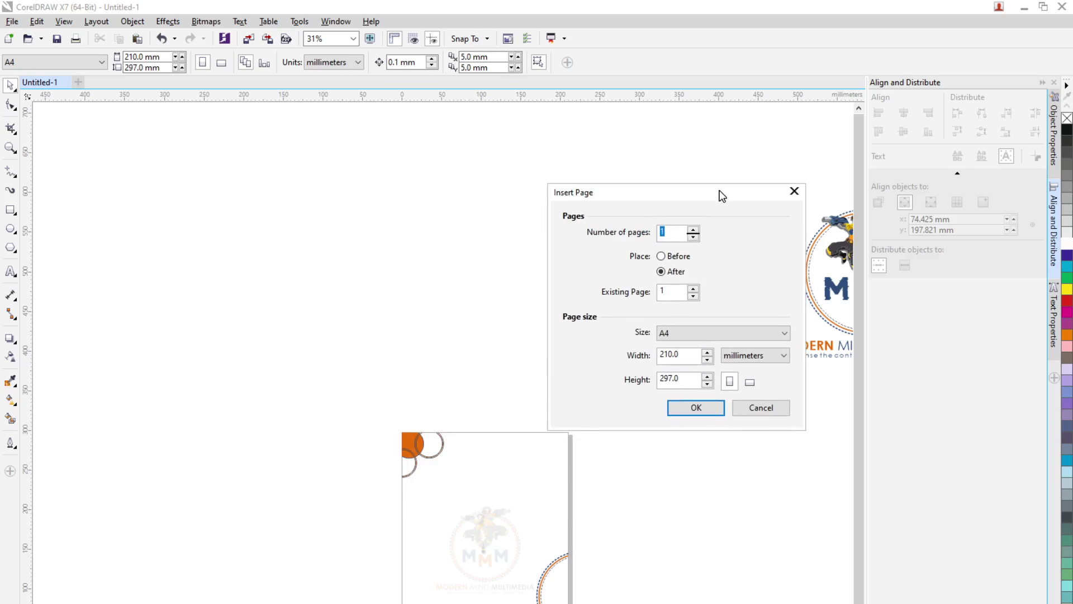
pyautogui.click(749, 382)
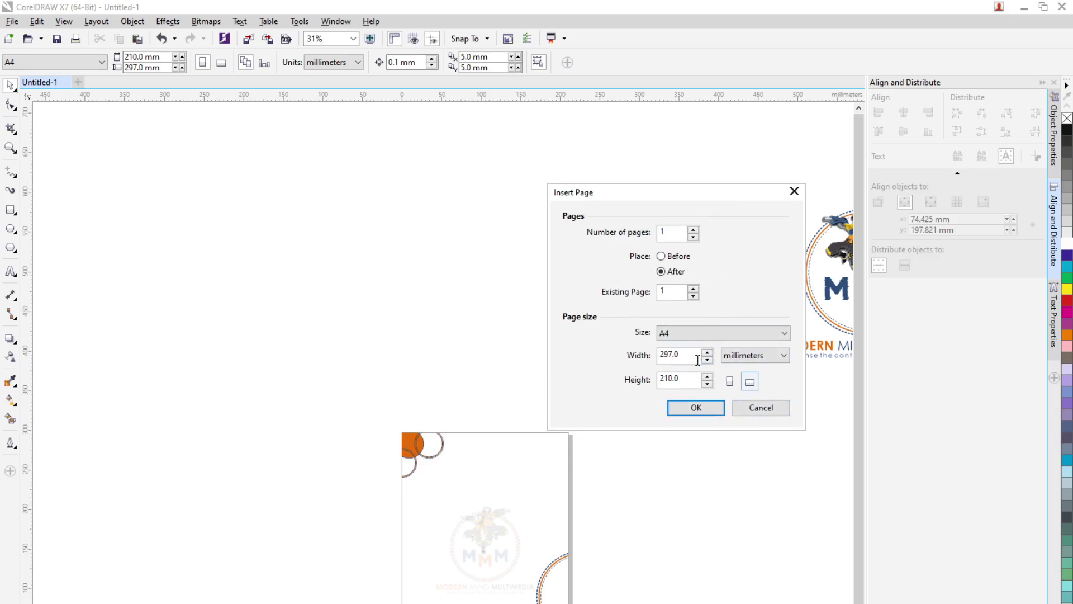
pyautogui.click(696, 408)
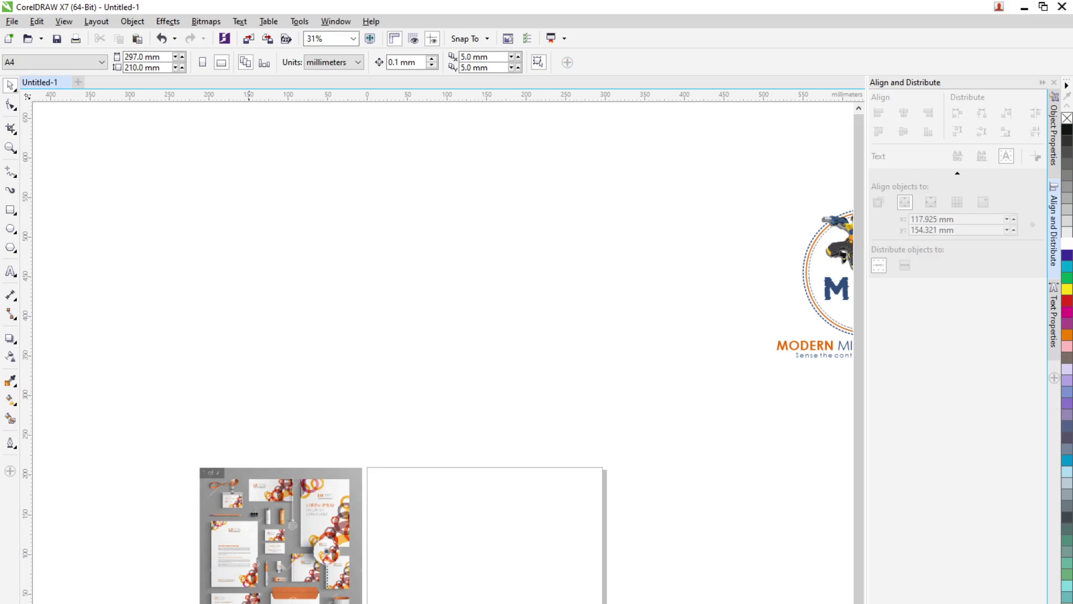
# Reopen Insert Page and cancel, then undo and redo the second page's orientation
pyautogui.click(101, 22)
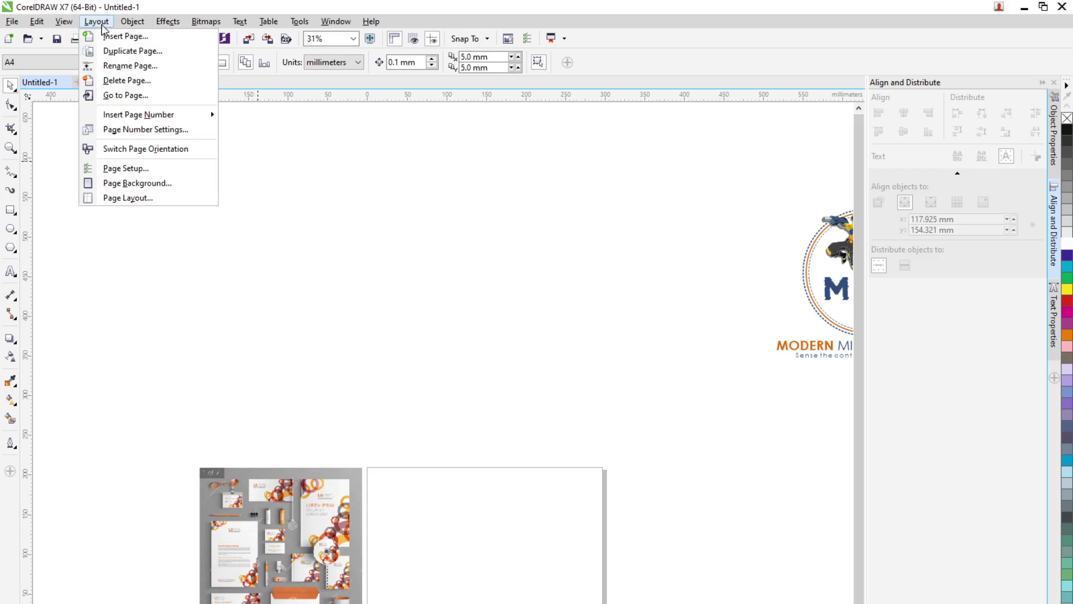
pyautogui.click(115, 39)
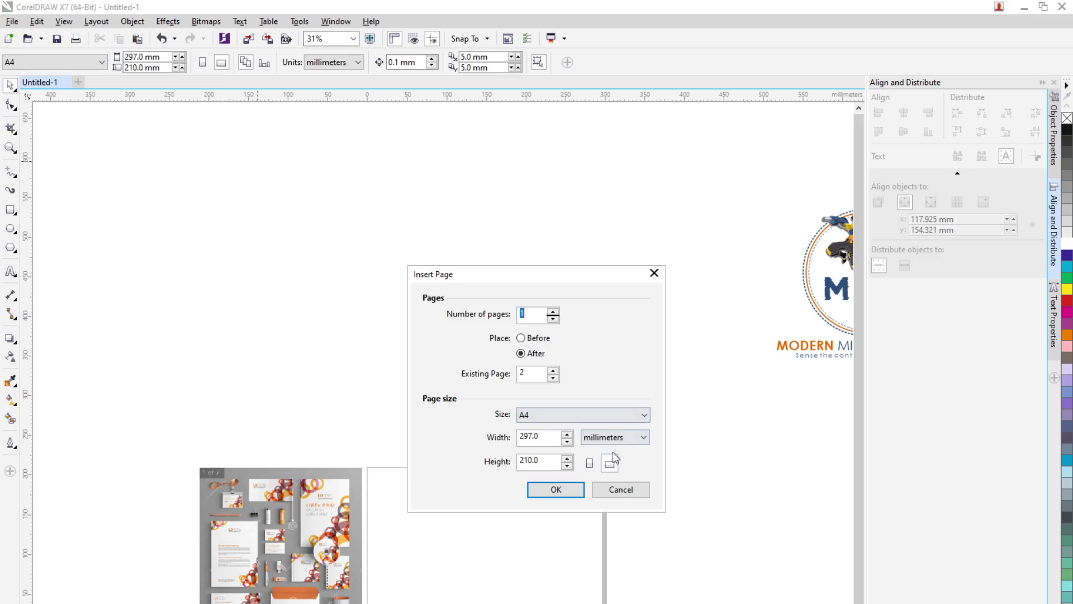
pyautogui.click(613, 490)
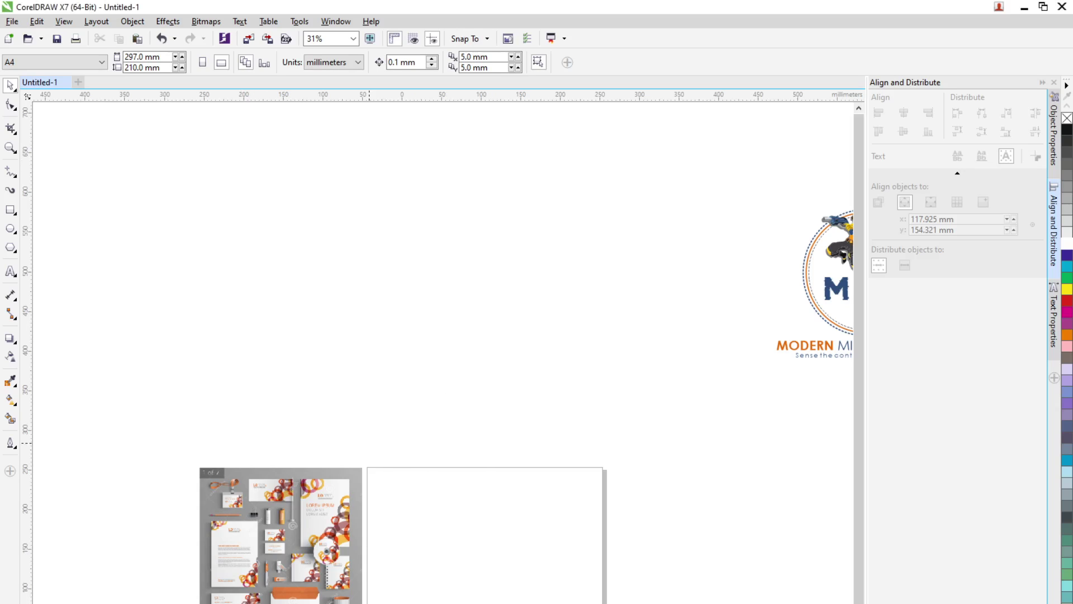
pyautogui.hotkey('ctrl', 'z')
pyautogui.hotkey('ctrl', 'shift', 'z')
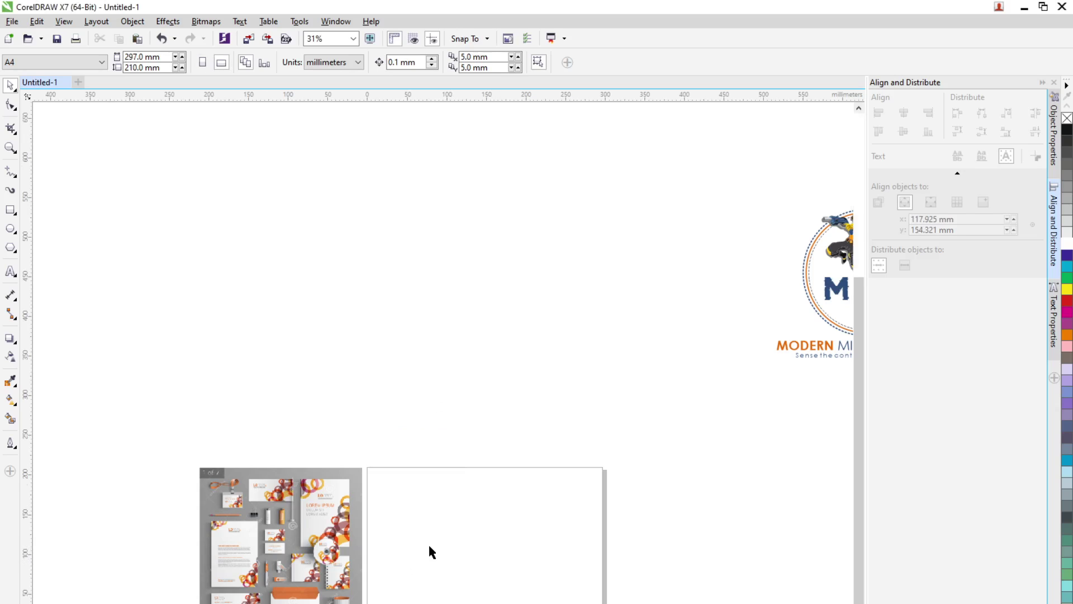
pyautogui.scroll(1, 429, 543)
# Rearrange the stationery photos, bringing one beside the landscape page
pyautogui.click(217, 535)
pyautogui.moveTo(217, 535); pyautogui.dragTo(525, 475)
pyautogui.moveTo(531, 550); pyautogui.dragTo(524, 596)
pyautogui.moveTo(421, 472); pyautogui.dragTo(701, 558)
pyautogui.moveTo(358, 428); pyautogui.dragTo(122, 363)
pyautogui.moveTo(481, 458); pyautogui.dragTo(343, 469)
# Crop the photo to the mug and enlarge it to 169.334 × 140.605 mm on the page
pyautogui.click(10, 129)
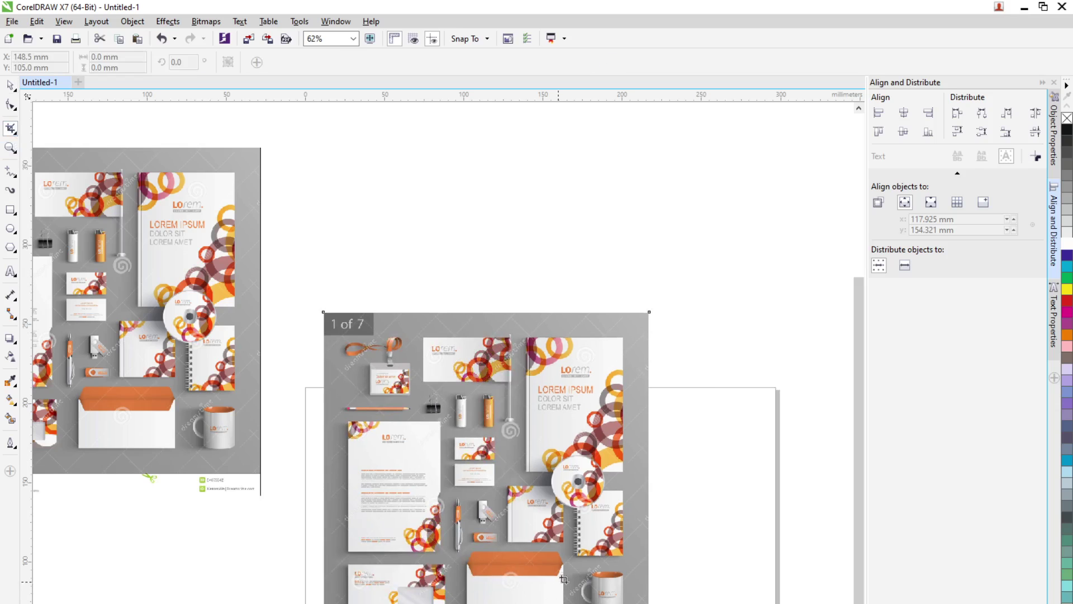
pyautogui.moveTo(564, 562); pyautogui.dragTo(638, 603)
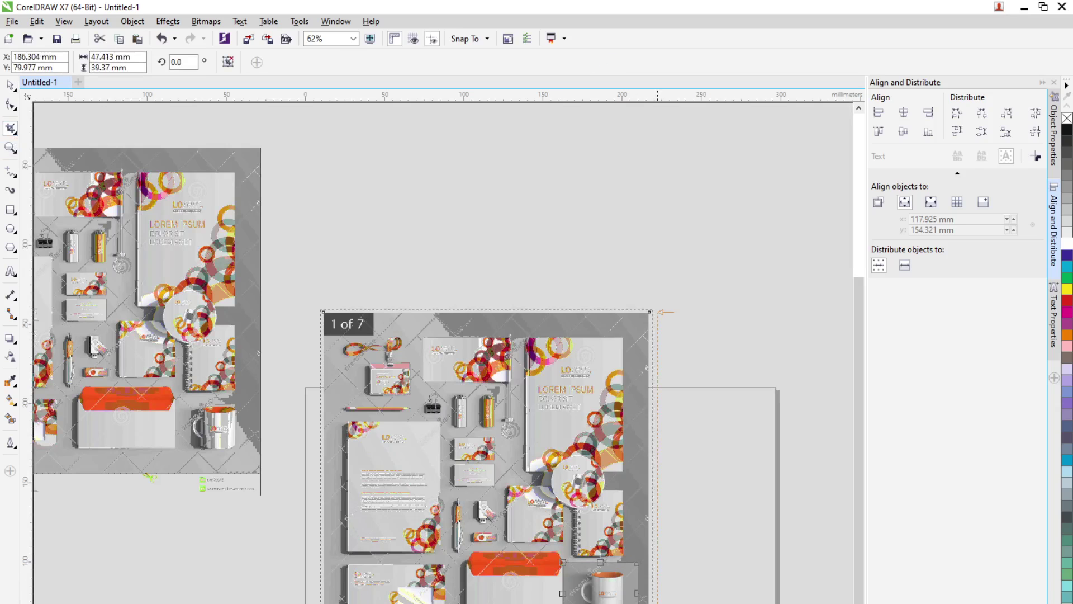
pyautogui.doubleClick(581, 590)
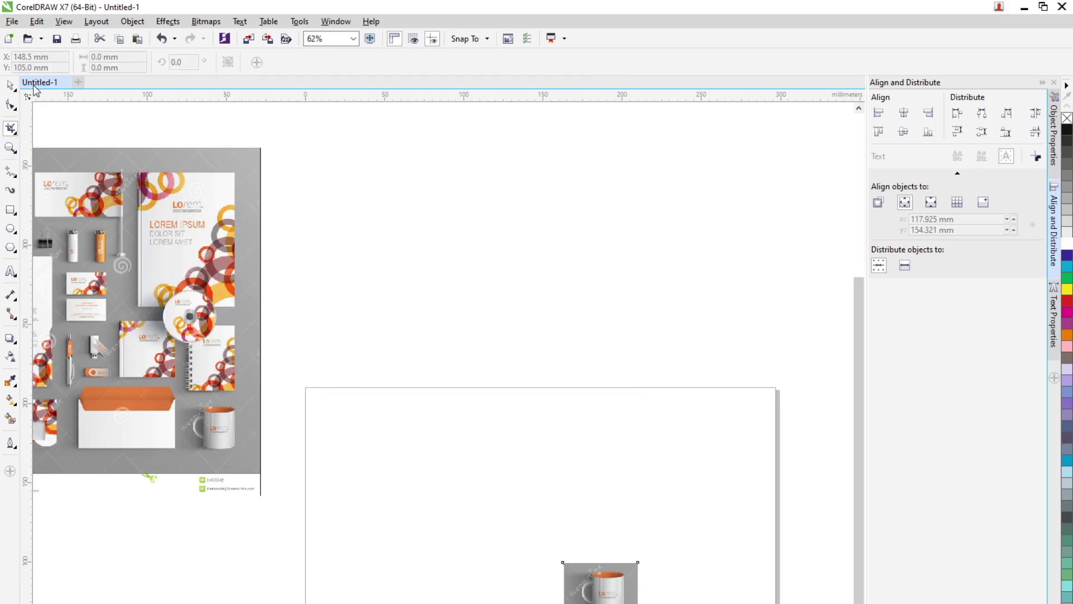
pyautogui.moveTo(593, 588); pyautogui.dragTo(419, 490)
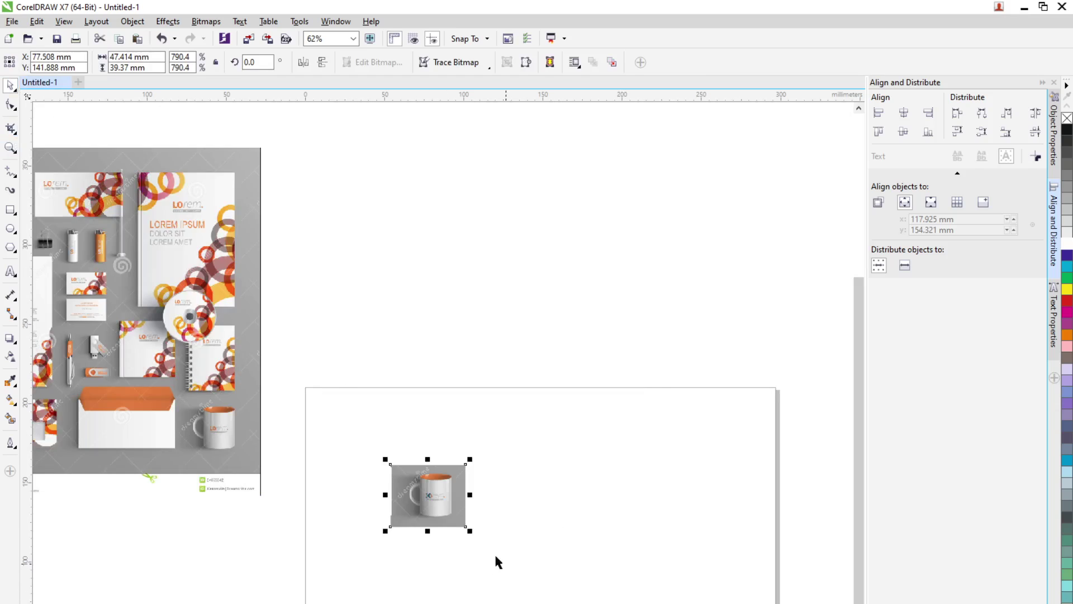
pyautogui.moveTo(470, 533); pyautogui.dragTo(581, 603)
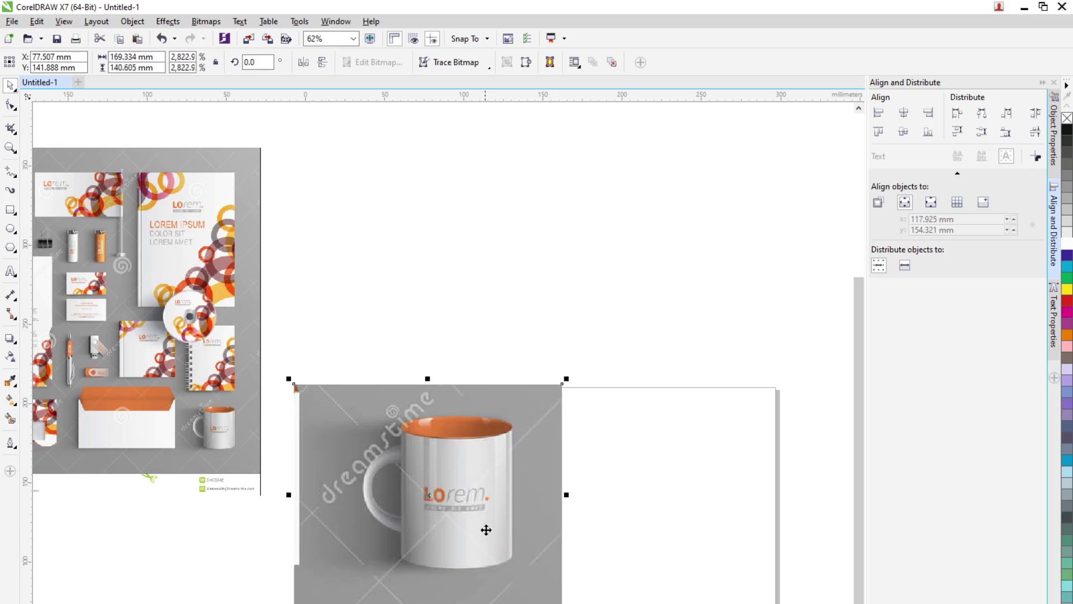
pyautogui.moveTo(486, 531); pyautogui.dragTo(587, 597)
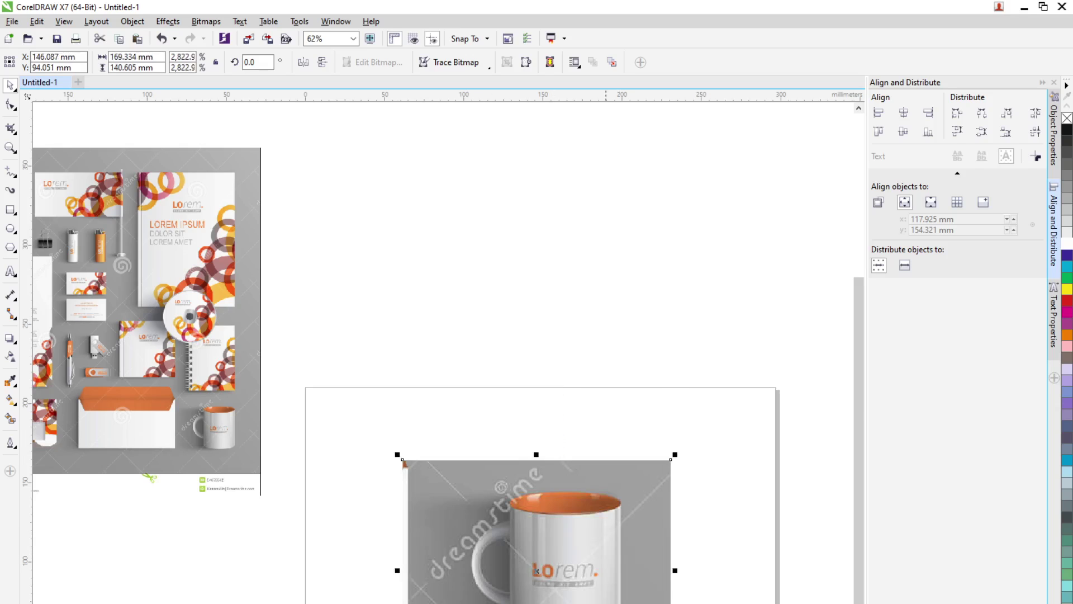
pyautogui.scroll(5, 330, 399)
pyautogui.scroll(-2, 607, 601)
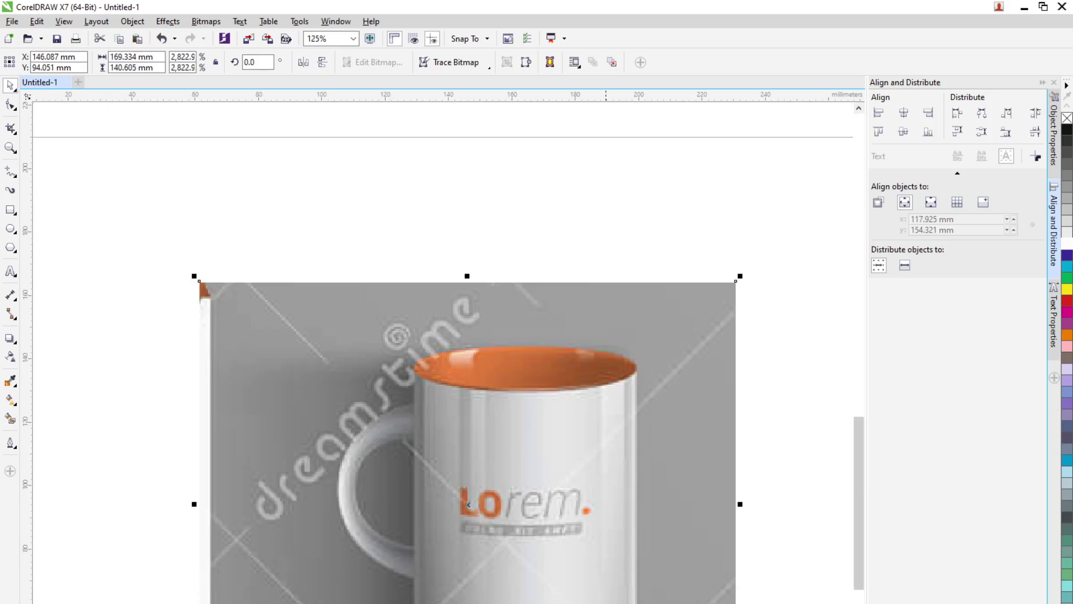
# Trace a closed Bezier outline over the mug body, starting at the rim's left end
pyautogui.click(12, 174)
pyautogui.click(12, 177)
pyautogui.click(42, 200)
pyautogui.click(410, 365)
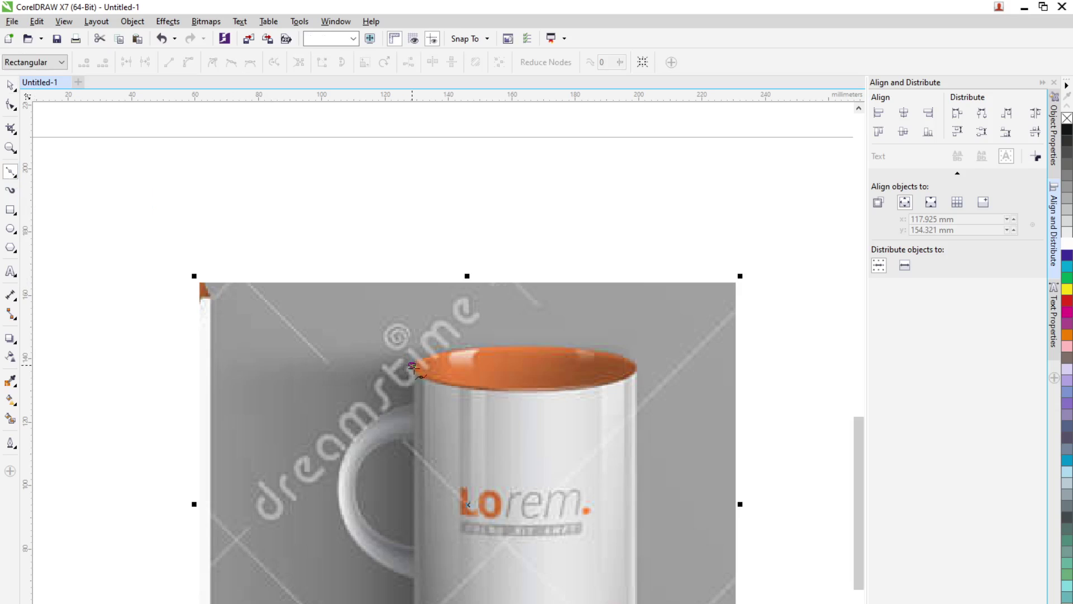
pyautogui.click(638, 365)
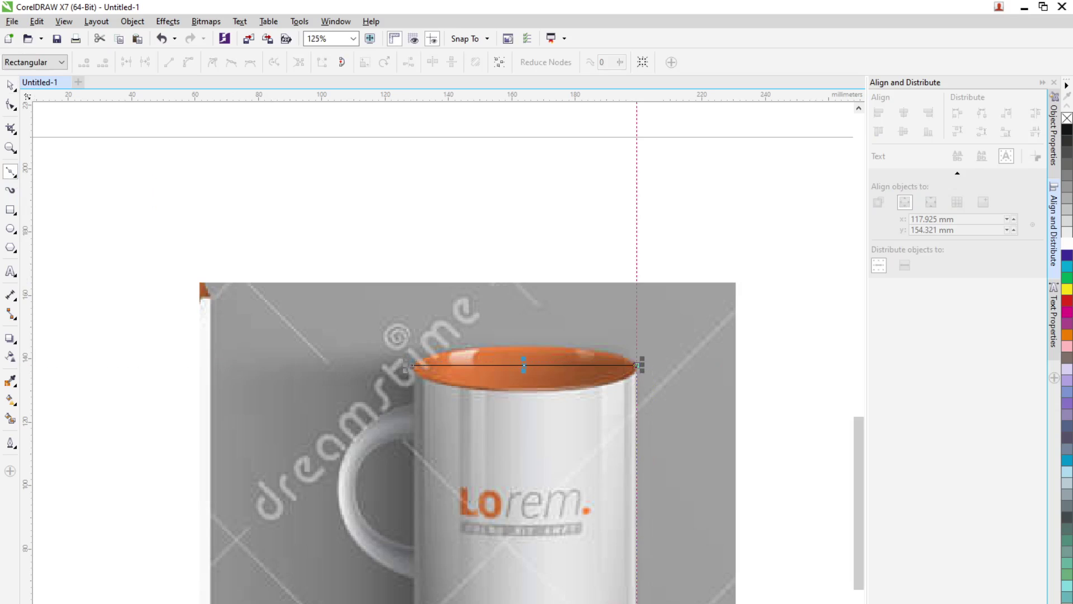
pyautogui.click(637, 603)
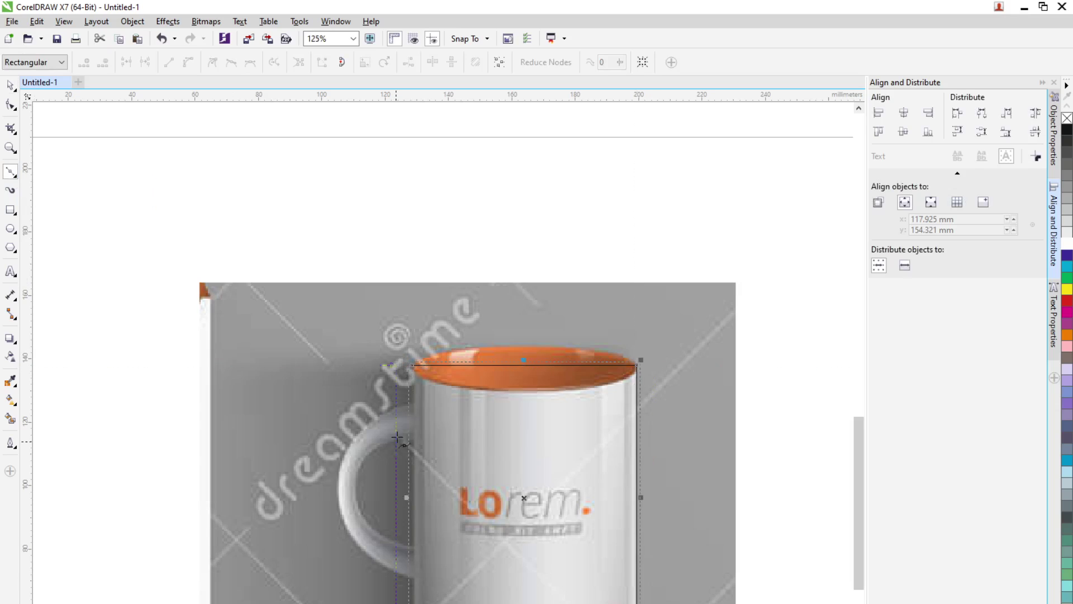
pyautogui.click(412, 366)
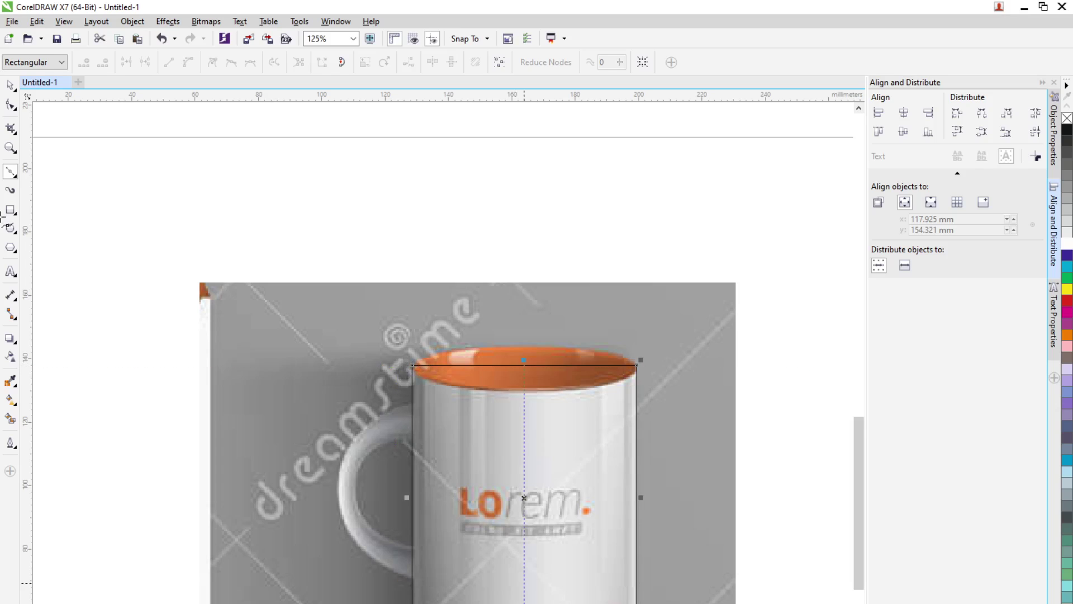
# Convert the outline's top segment to a curve and bend it down along the rim
pyautogui.click(10, 105)
pyautogui.moveTo(402, 351); pyautogui.dragTo(643, 374)
pyautogui.click(188, 62)
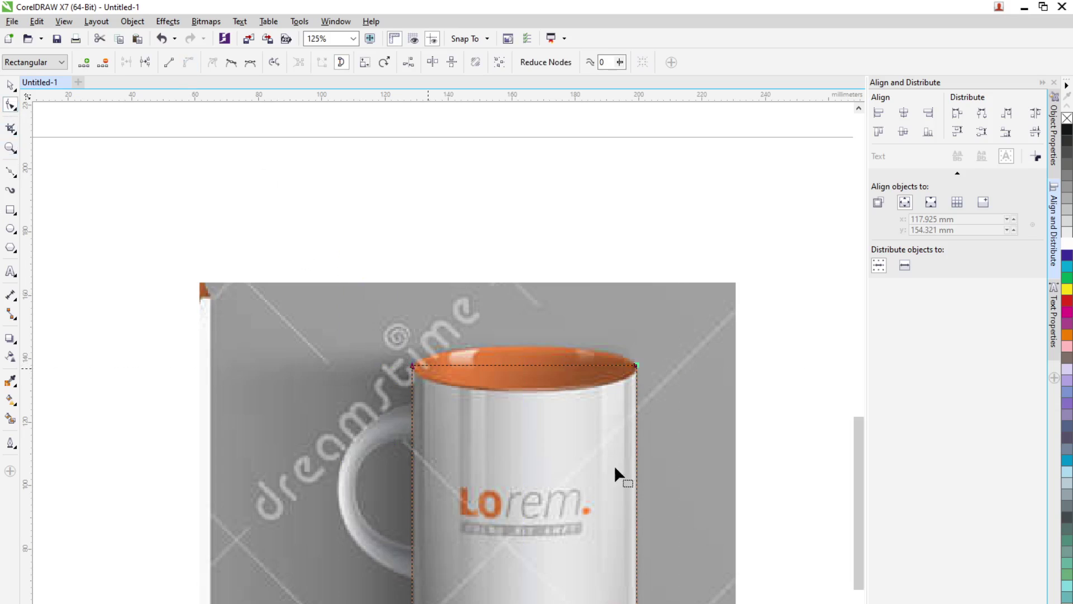
pyautogui.click(562, 248)
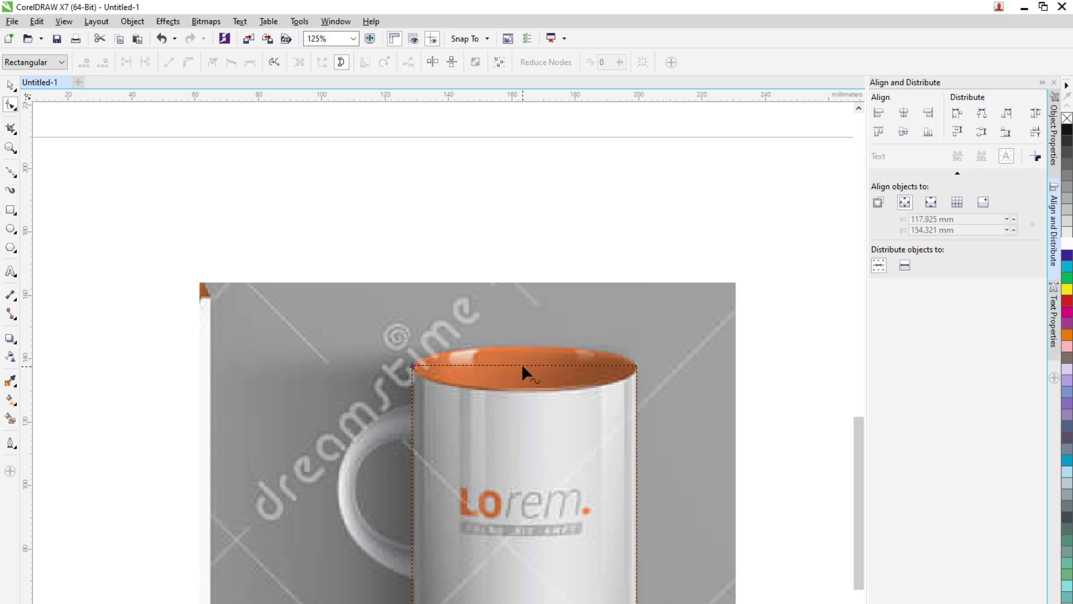
pyautogui.moveTo(521, 363); pyautogui.dragTo(522, 390)
pyautogui.scroll(5, 551, 403)
pyautogui.click(428, 394)
pyautogui.scroll(-1, 427, 392)
pyautogui.scroll(-4, 578, 411)
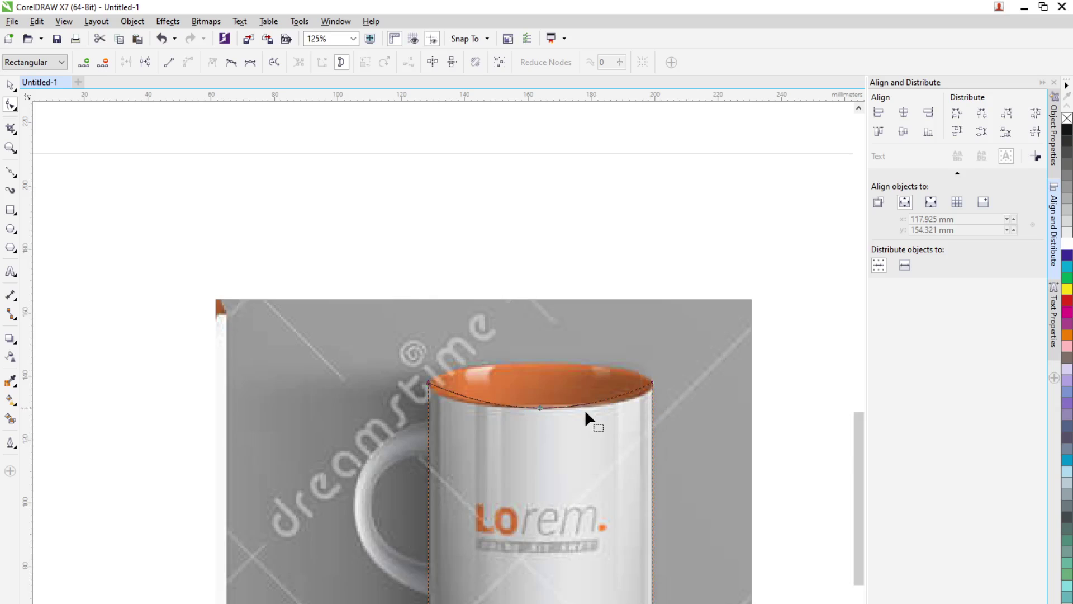
pyautogui.scroll(3, 575, 405)
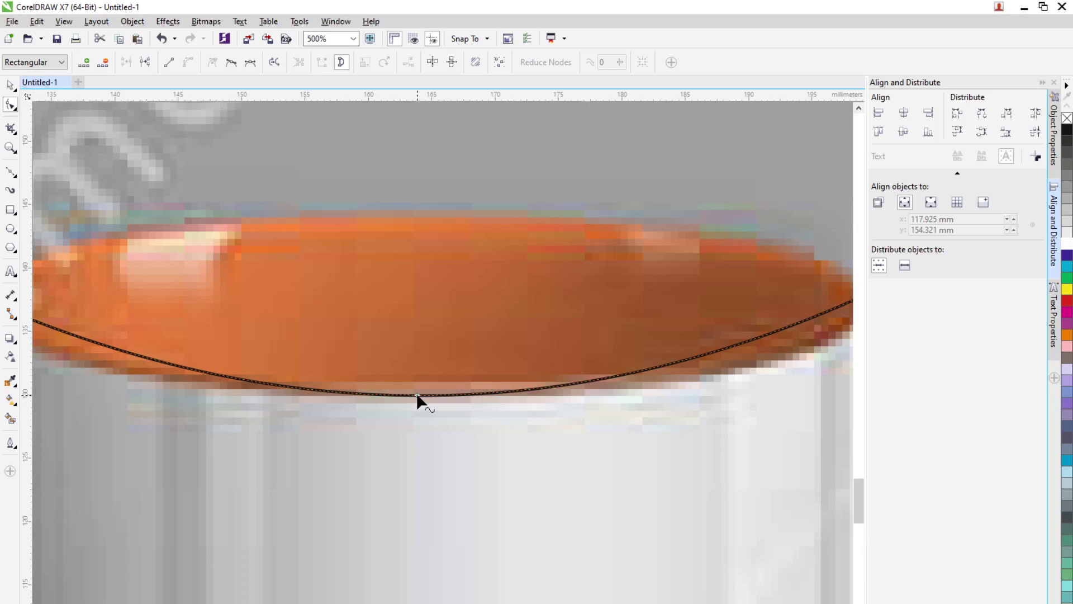
pyautogui.scroll(-2, 418, 395)
# Adjust the rim curve's handles on both sides to follow the orange rim's lower lip
pyautogui.click(643, 346)
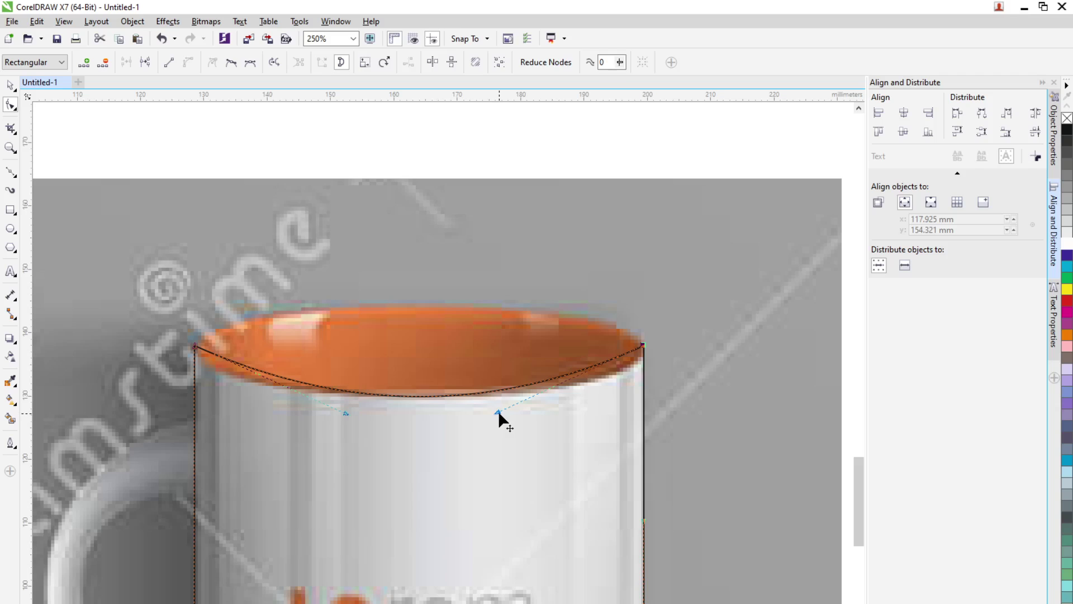
pyautogui.moveTo(498, 411); pyautogui.dragTo(596, 414)
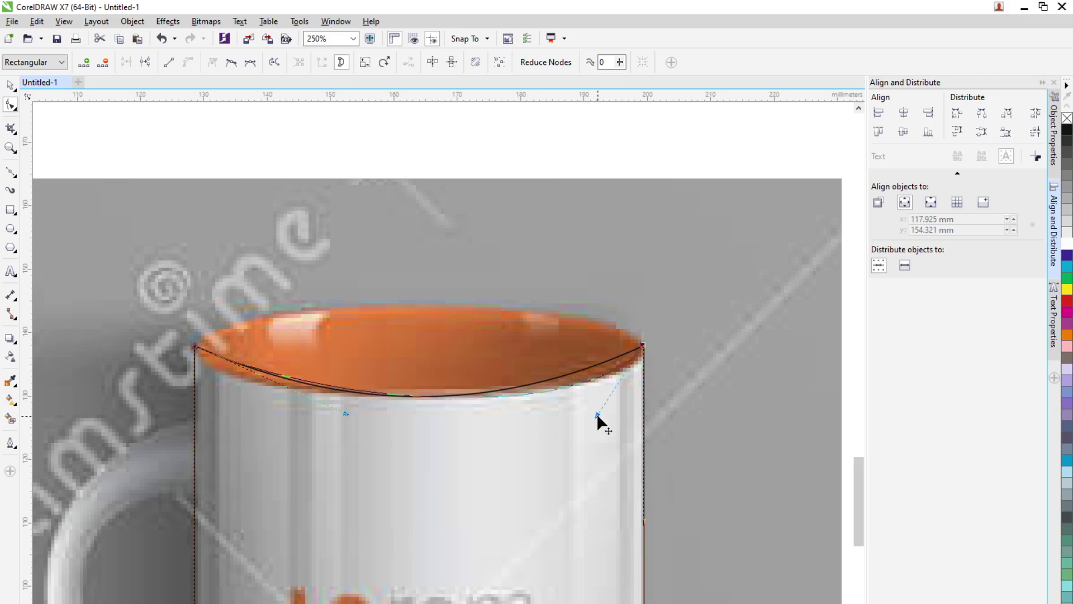
pyautogui.moveTo(345, 414); pyautogui.dragTo(248, 419)
pyautogui.moveTo(596, 414); pyautogui.dragTo(597, 408)
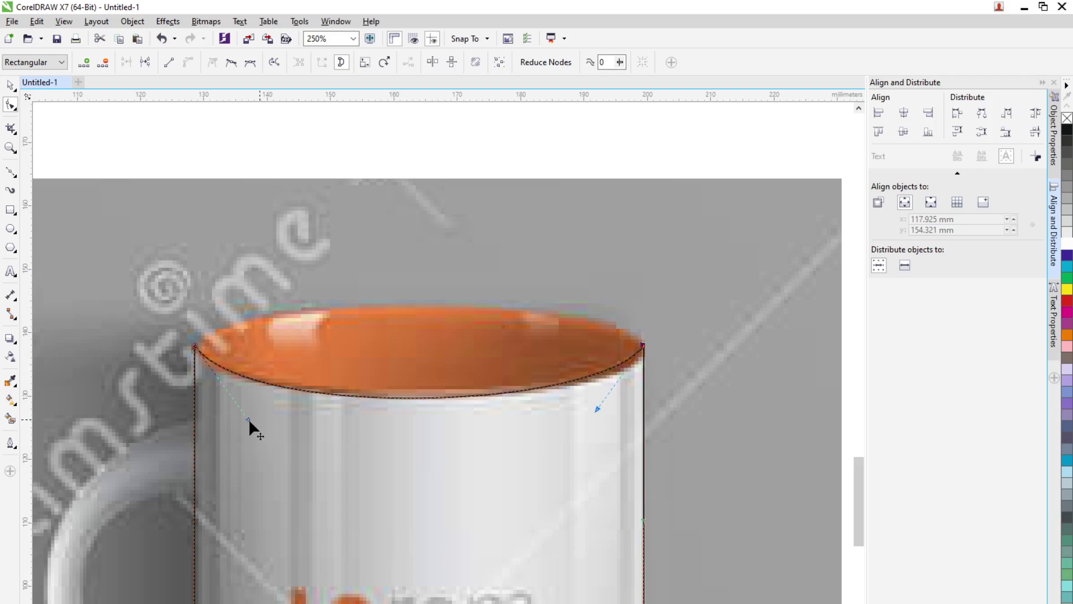
pyautogui.scroll(-3, 264, 417)
pyautogui.scroll(-2, 266, 414)
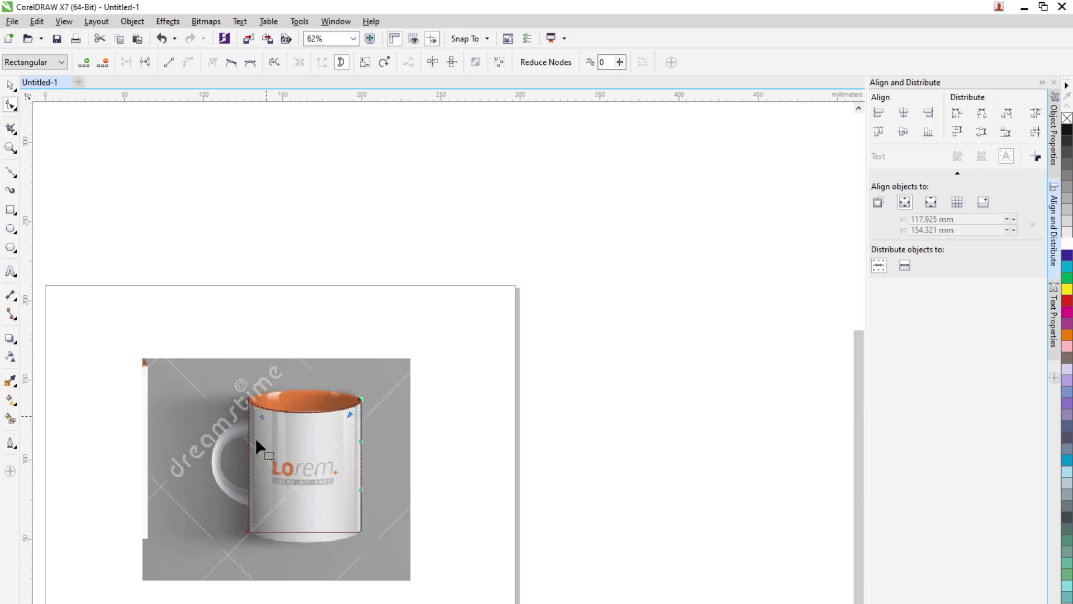
pyautogui.scroll(2, 304, 552)
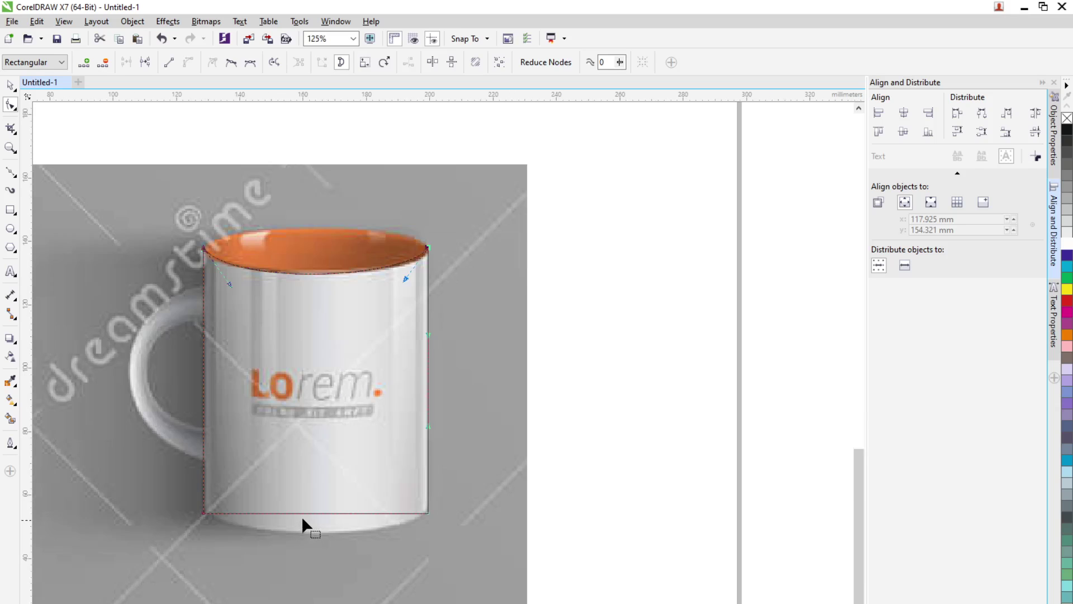
# Bow the outline's bottom segment down and tune its corner handles to match the mug's rounded base
pyautogui.click(312, 512)
pyautogui.scroll(1, 311, 539)
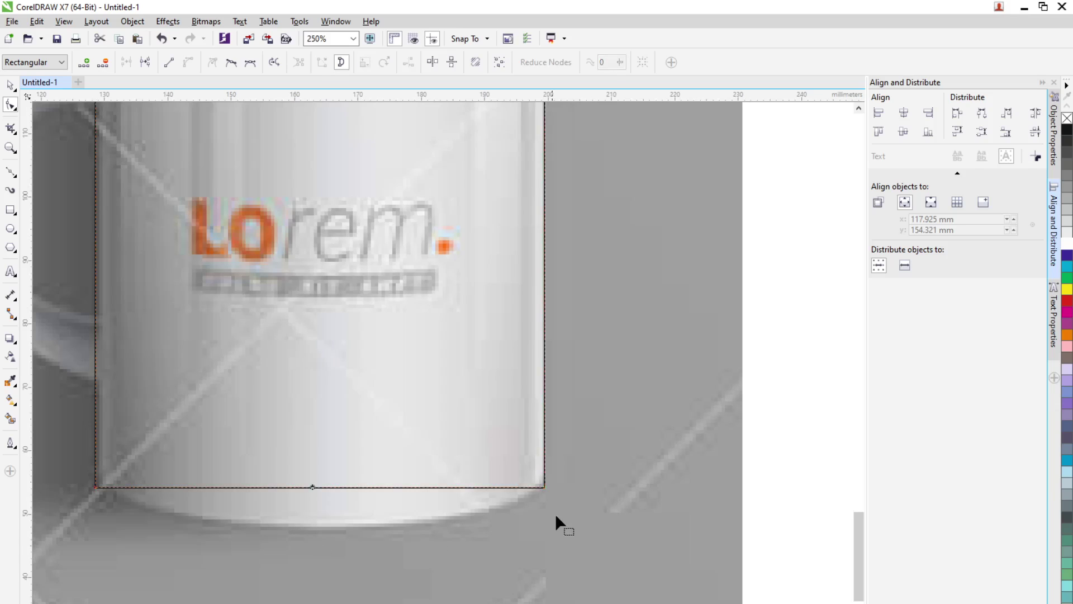
pyautogui.click(544, 487)
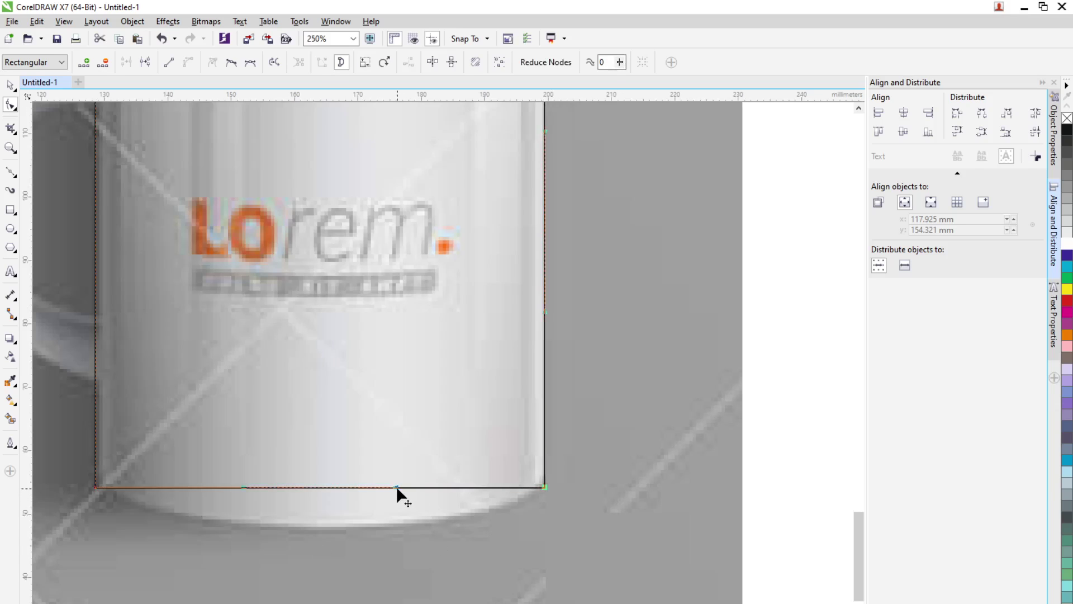
pyautogui.moveTo(397, 487); pyautogui.dragTo(401, 559)
pyautogui.click(241, 522)
pyautogui.click(95, 487)
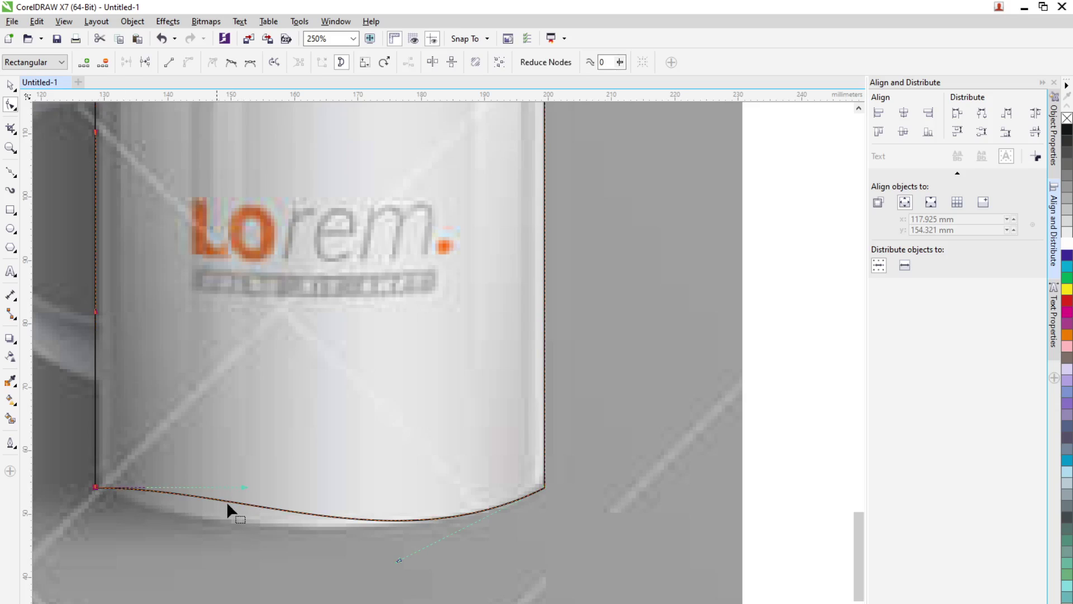
pyautogui.moveTo(242, 487); pyautogui.dragTo(237, 536)
pyautogui.moveTo(398, 558); pyautogui.dragTo(398, 538)
pyautogui.click(445, 582)
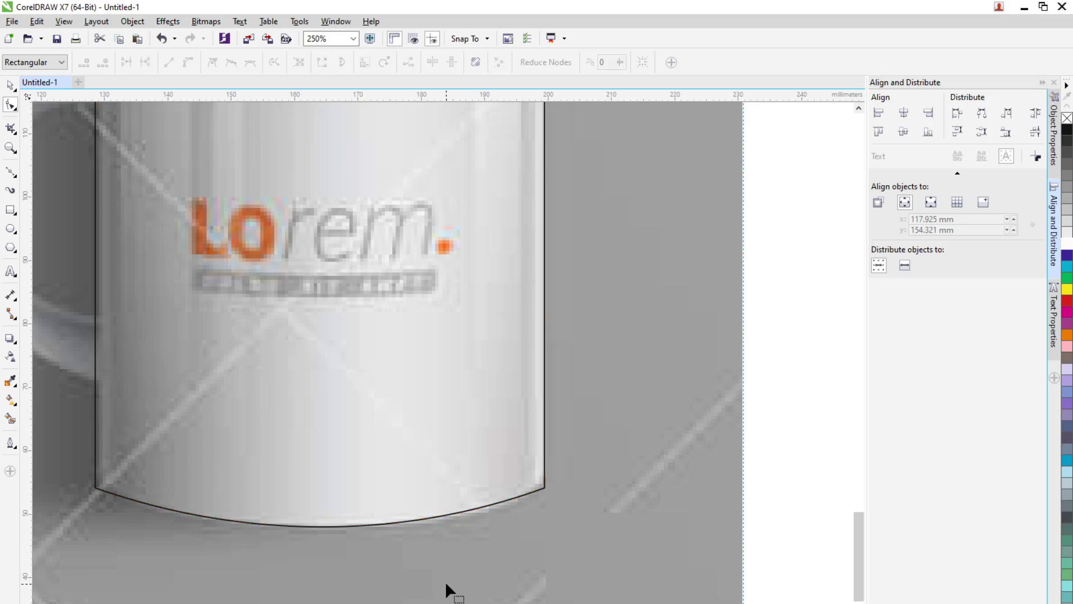
pyautogui.scroll(-1, 445, 581)
pyautogui.scroll(-1, 424, 485)
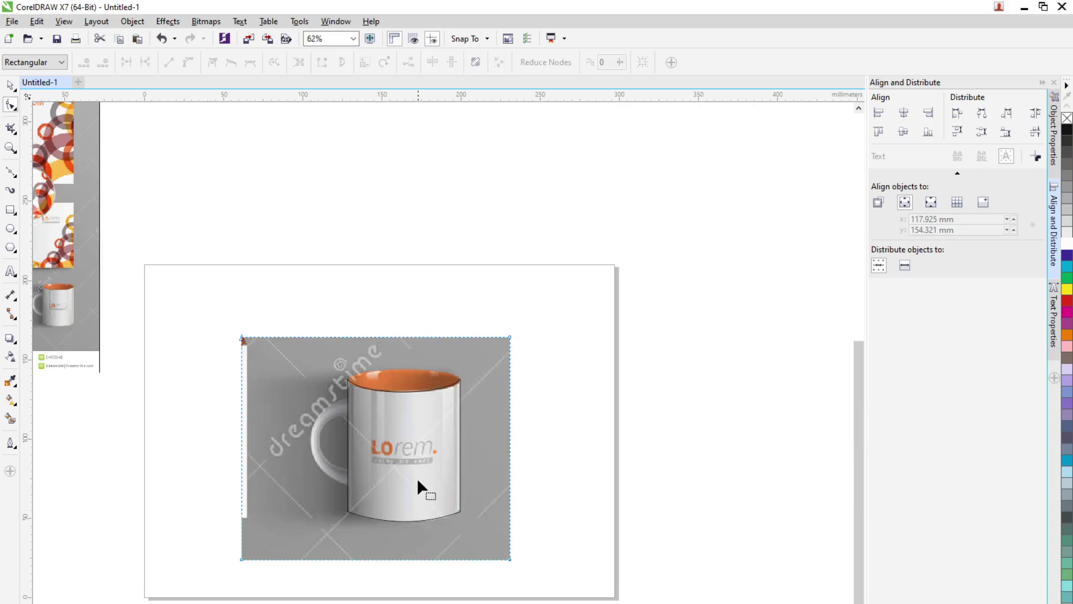
# Move the traced mug outline off the photo to sit just to its right
pyautogui.click(15, 90)
pyautogui.click(404, 480)
pyautogui.press('space')
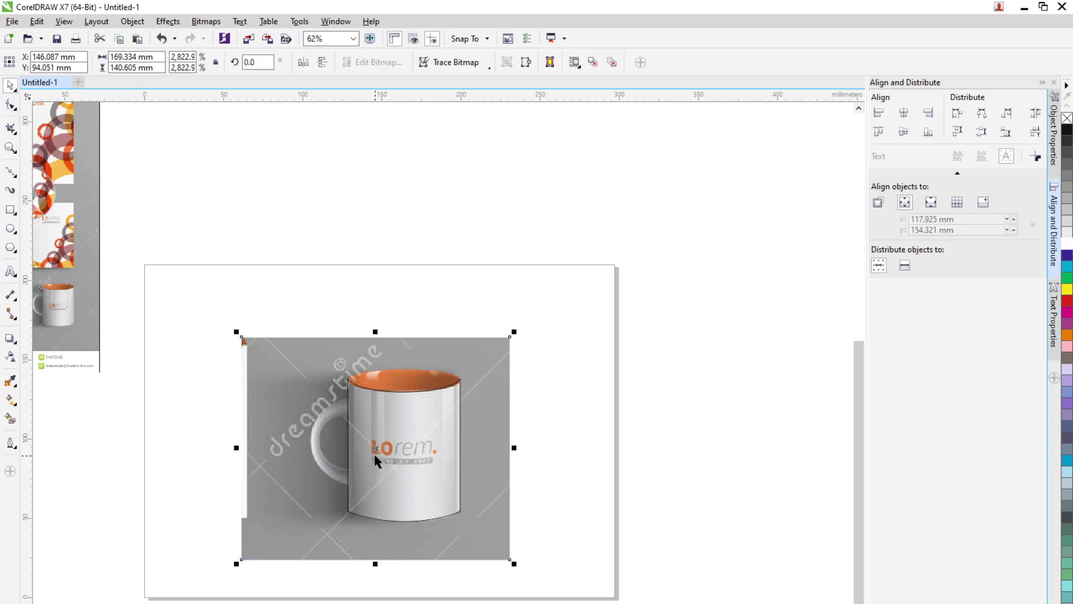
pyautogui.moveTo(380, 447); pyautogui.dragTo(605, 449)
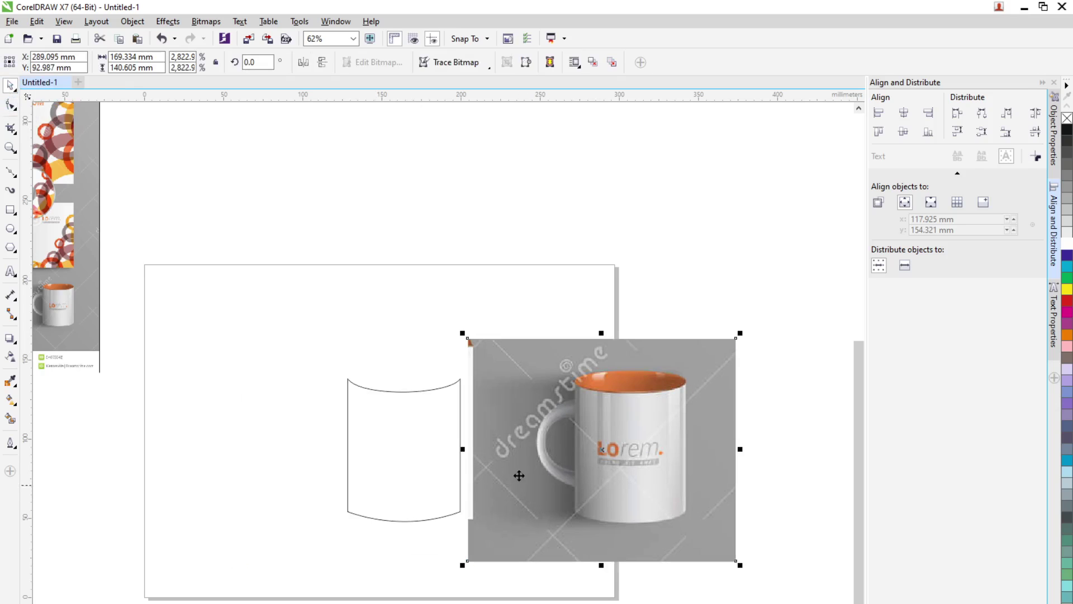
pyautogui.hotkey('ctrl', 'z')
pyautogui.click(437, 492)
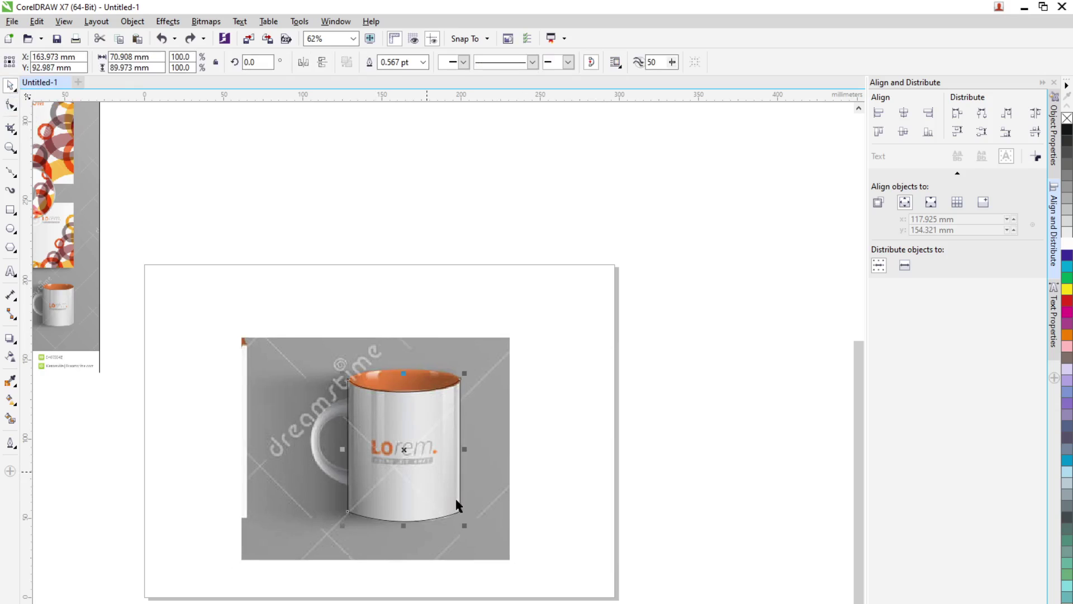
pyautogui.click(450, 496)
pyautogui.moveTo(414, 467); pyautogui.dragTo(668, 480)
pyautogui.click(414, 484)
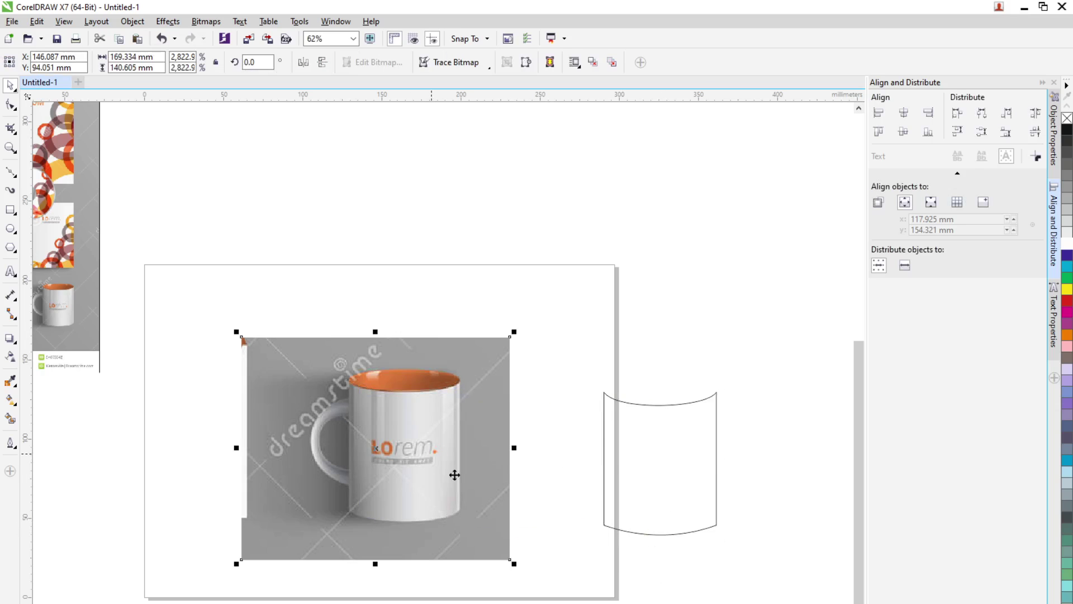
pyautogui.moveTo(616, 505)
pyautogui.mouseDown()
pyautogui.moveTo(585, 508)
pyautogui.moveTo(661, 496)
pyautogui.moveTo(600, 492)
pyautogui.mouseUp()
# Draw a rectangle across the outline's corners and stretch its left edge to 70.908 mm wide
pyautogui.click(10, 209)
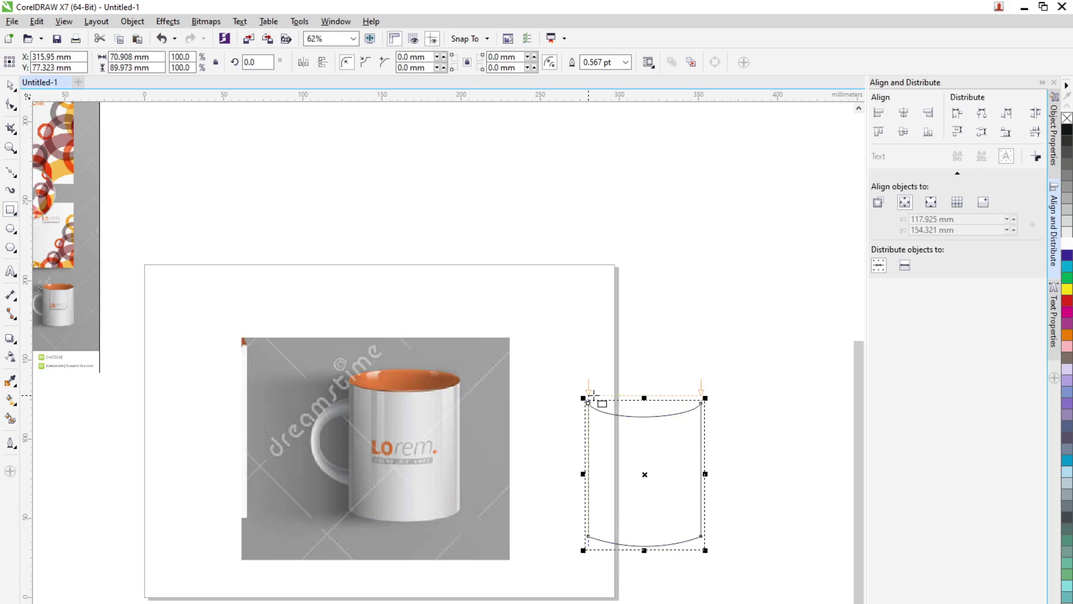
pyautogui.moveTo(590, 402); pyautogui.dragTo(701, 536)
pyautogui.scroll(2, 625, 475)
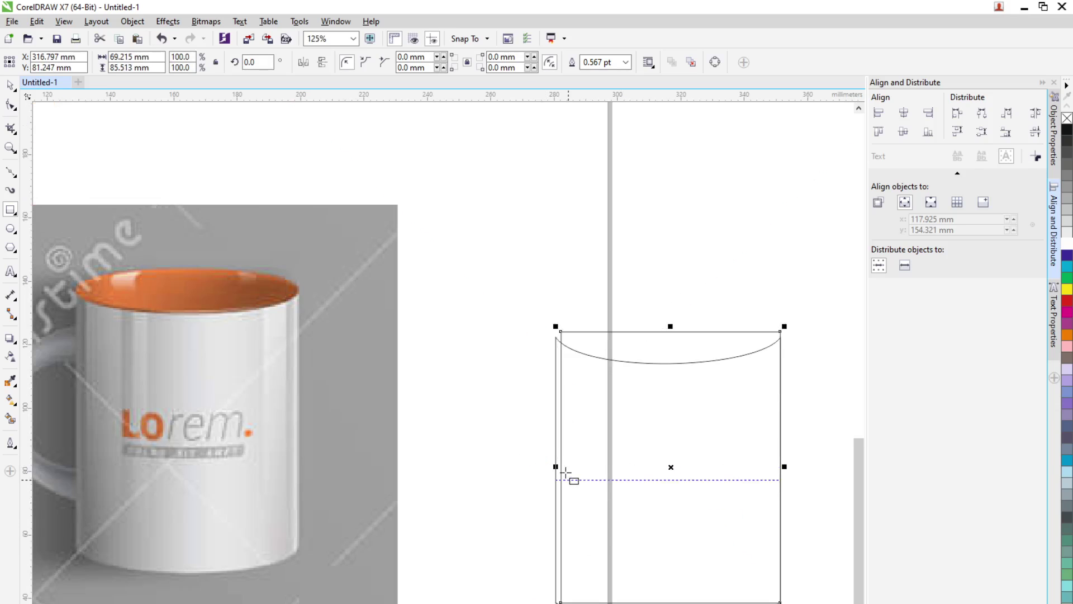
pyautogui.click(10, 85)
pyautogui.moveTo(556, 467); pyautogui.dragTo(558, 467)
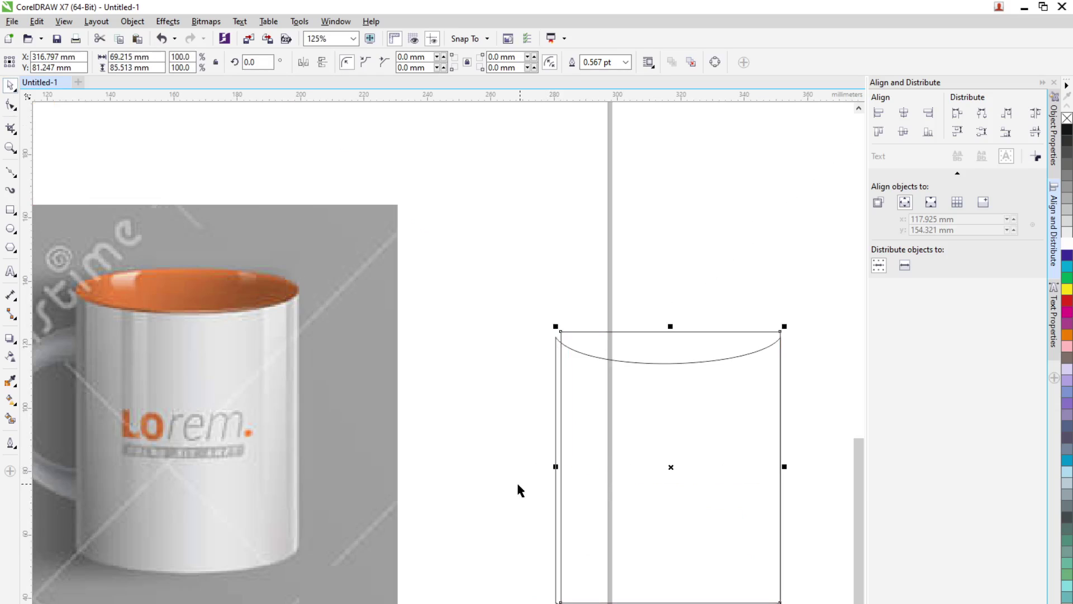
pyautogui.click(568, 479)
pyautogui.scroll(4, 569, 482)
pyautogui.moveTo(611, 415); pyautogui.dragTo(582, 420)
pyautogui.scroll(-4, 471, 372)
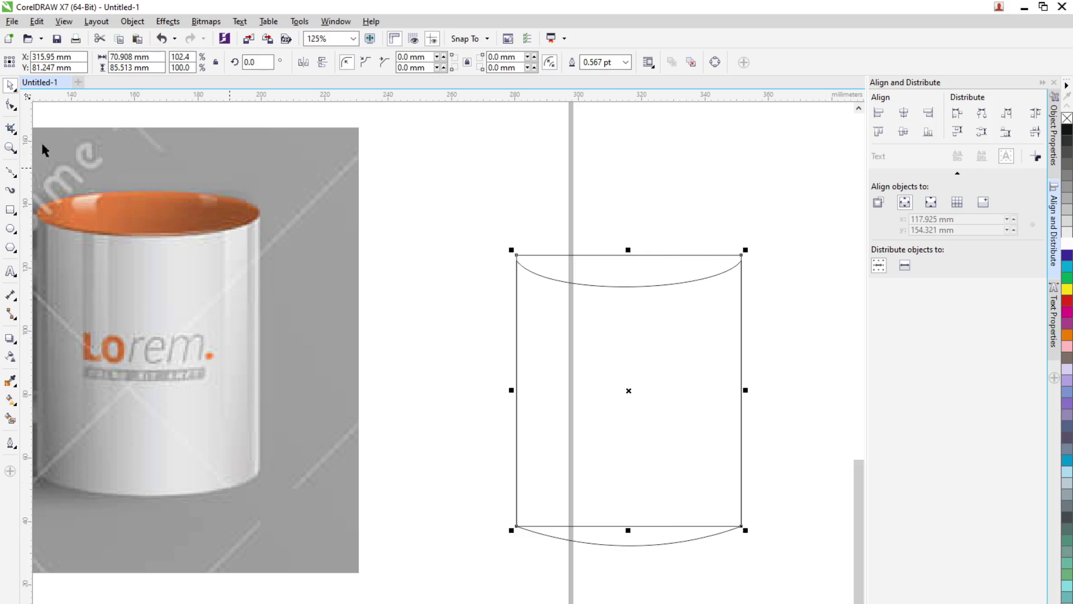
# With the Shape tool, convert the rectangle's top edge segment to a curve
pyautogui.click(11, 105)
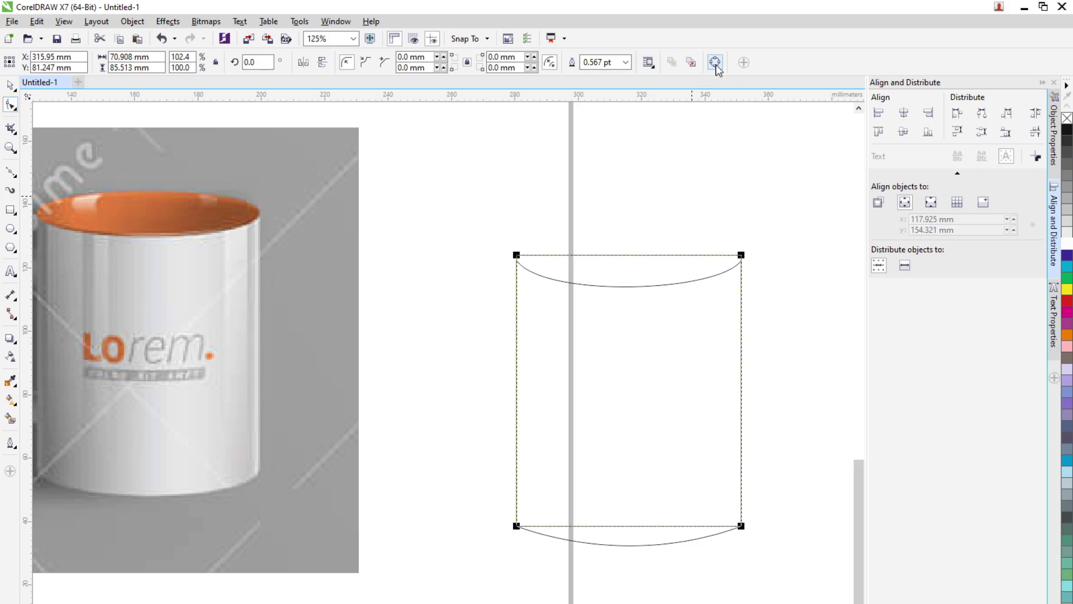
pyautogui.click(722, 270)
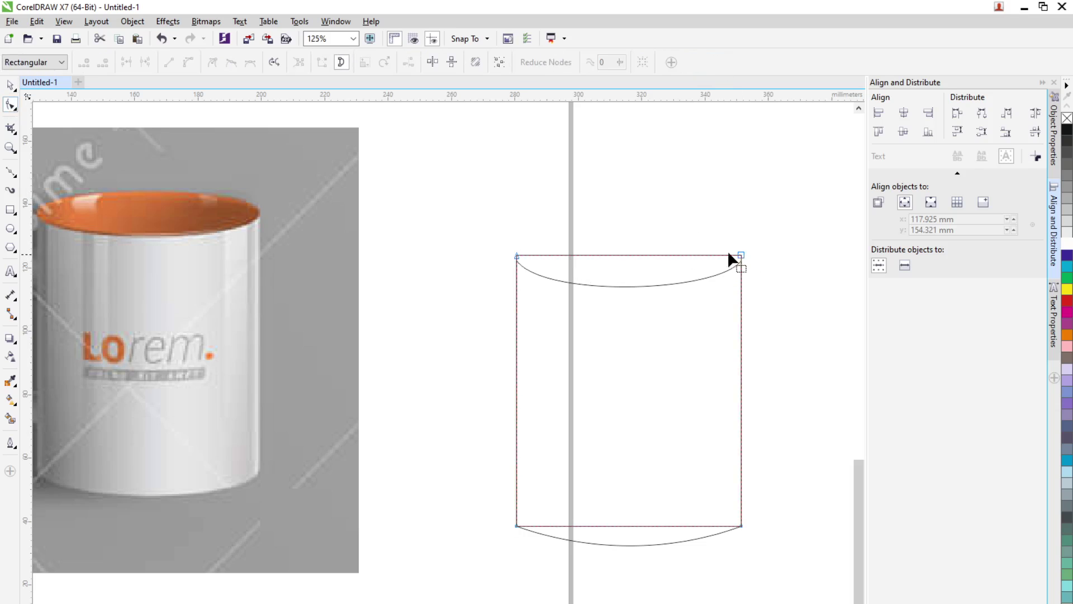
pyautogui.moveTo(479, 224); pyautogui.dragTo(514, 271)
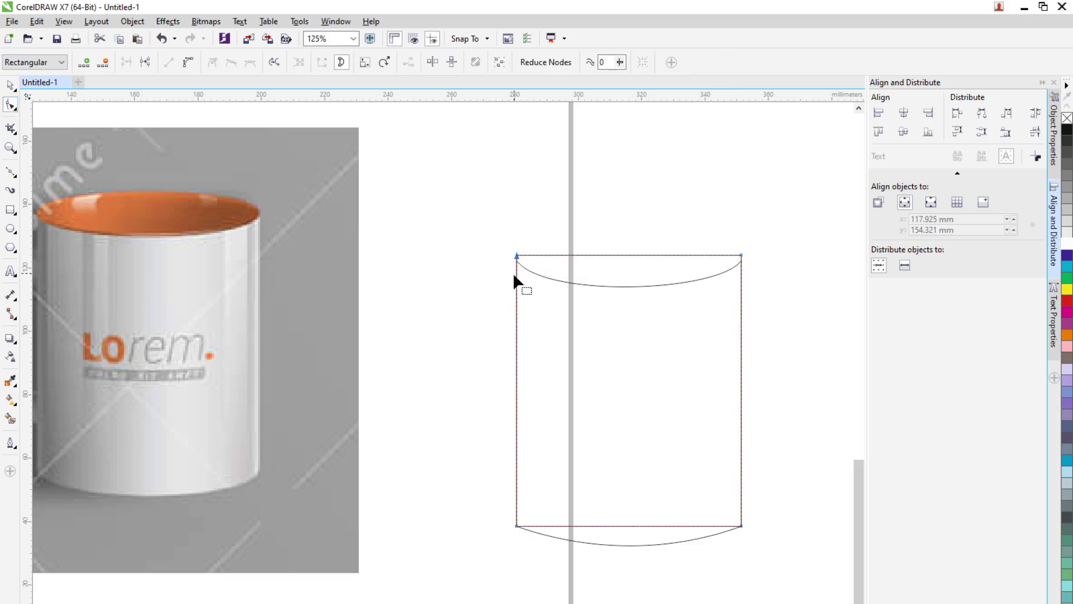
pyautogui.click(188, 62)
pyautogui.moveTo(752, 245); pyautogui.dragTo(727, 267)
pyautogui.click(188, 62)
# Bow the top edge upward and adjust its left and right handles into a rounded arc
pyautogui.moveTo(633, 252); pyautogui.dragTo(632, 245)
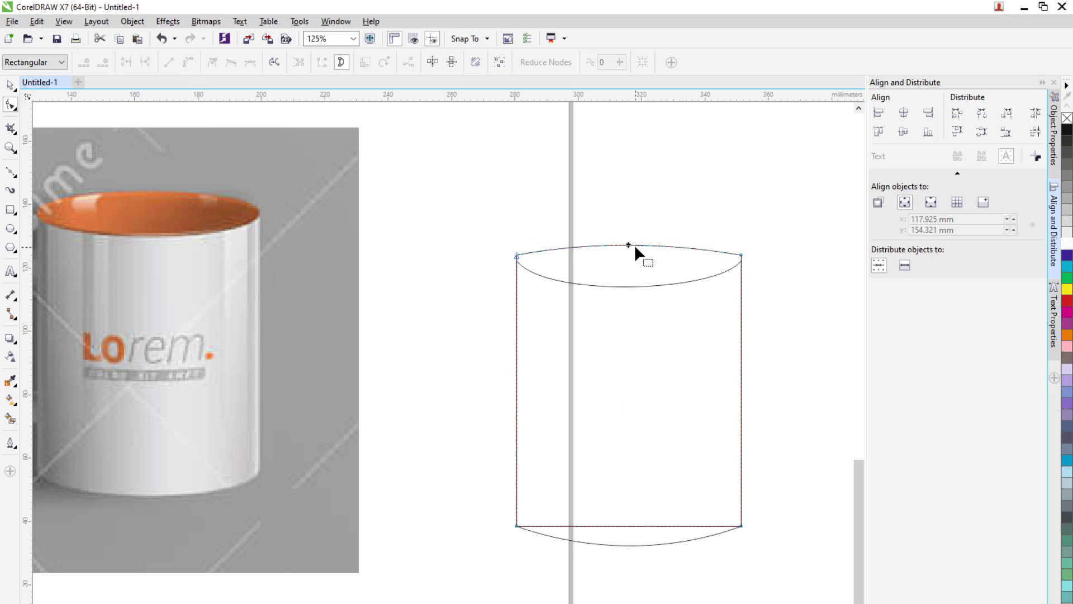
pyautogui.click(739, 256)
pyautogui.moveTo(659, 243); pyautogui.dragTo(699, 237)
pyautogui.moveTo(583, 243); pyautogui.dragTo(541, 245)
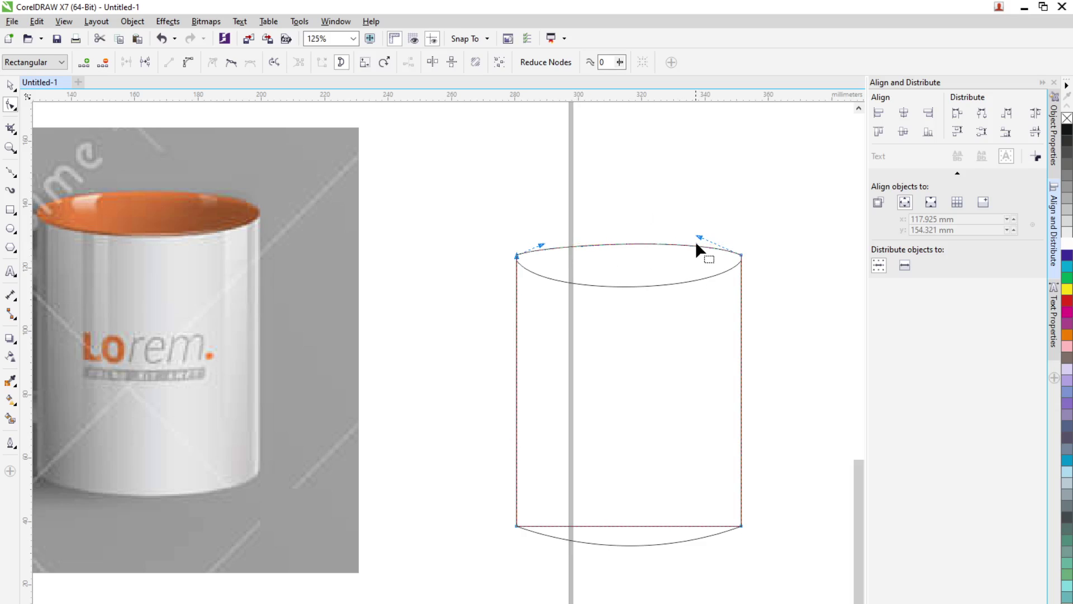
pyautogui.moveTo(699, 237); pyautogui.dragTo(720, 244)
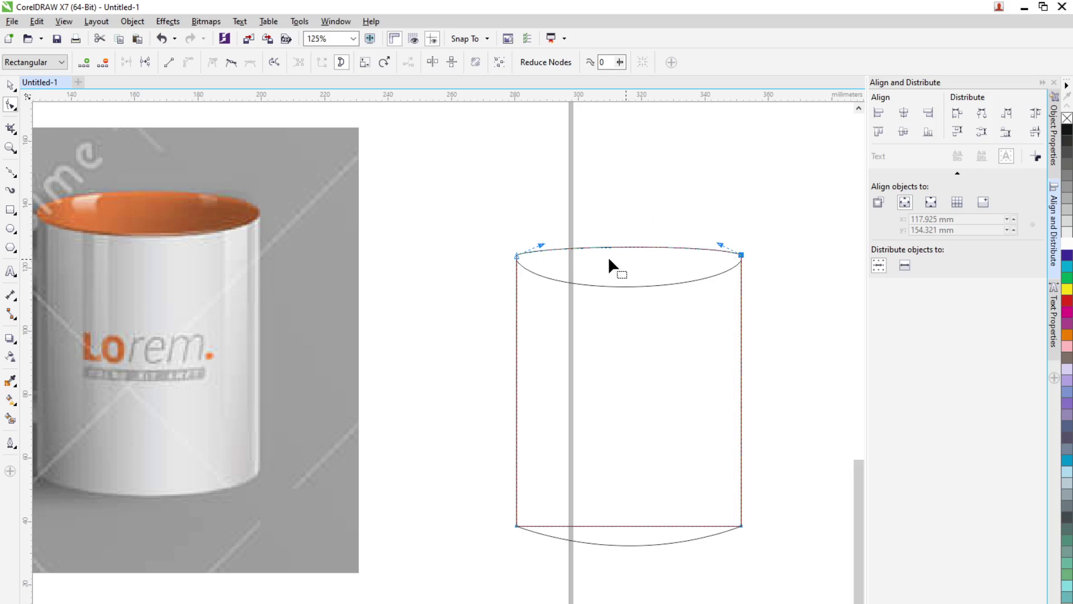
pyautogui.moveTo(545, 244); pyautogui.dragTo(537, 233)
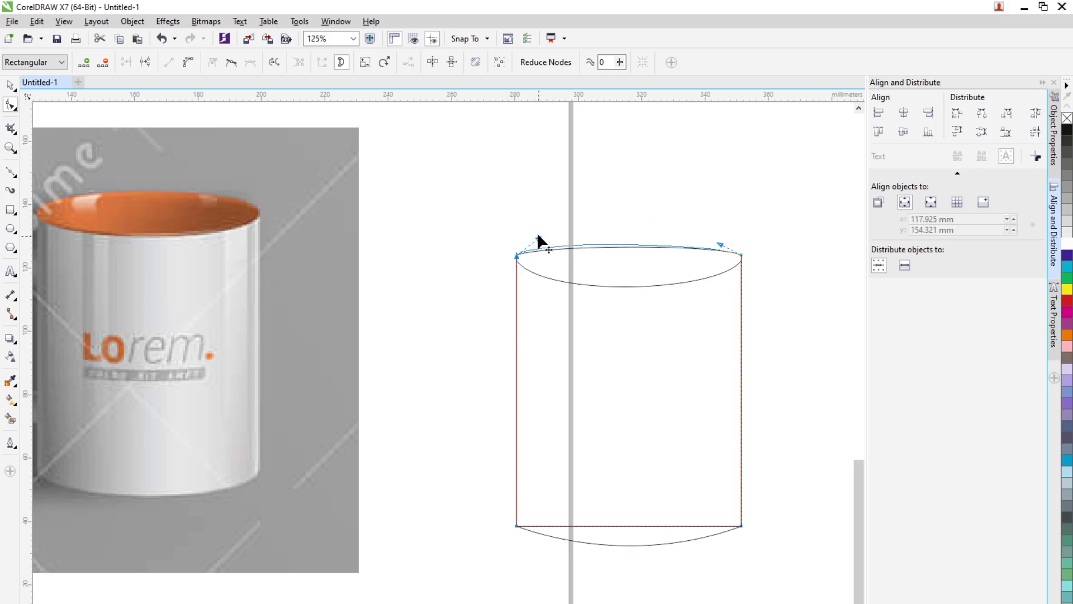
pyautogui.moveTo(720, 244); pyautogui.dragTo(737, 236)
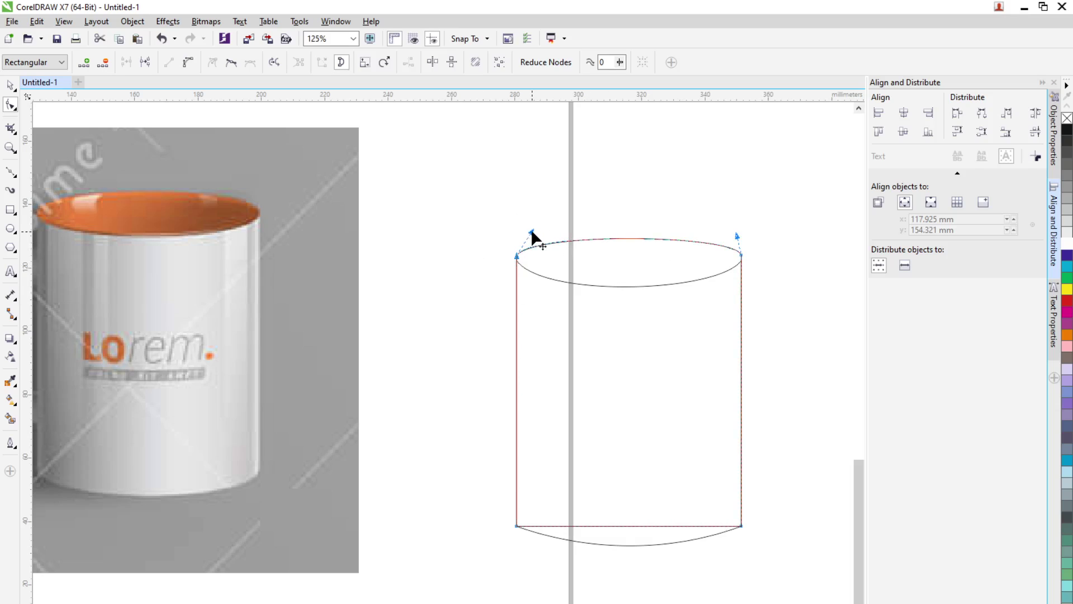
# Refine the front arc so the top closes into a smooth ellipse
pyautogui.click(637, 336)
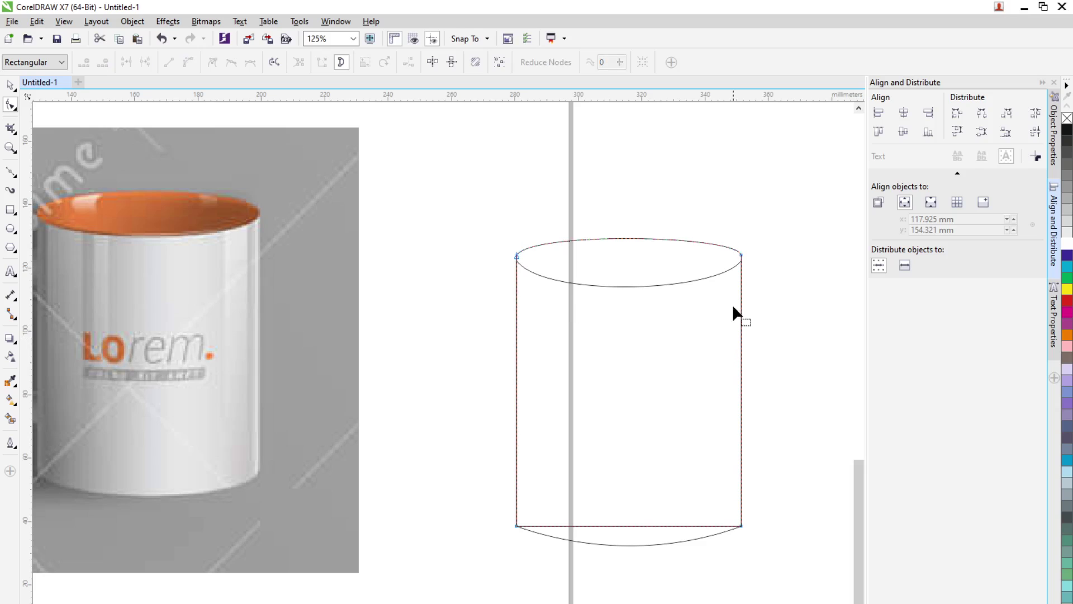
pyautogui.click(738, 267)
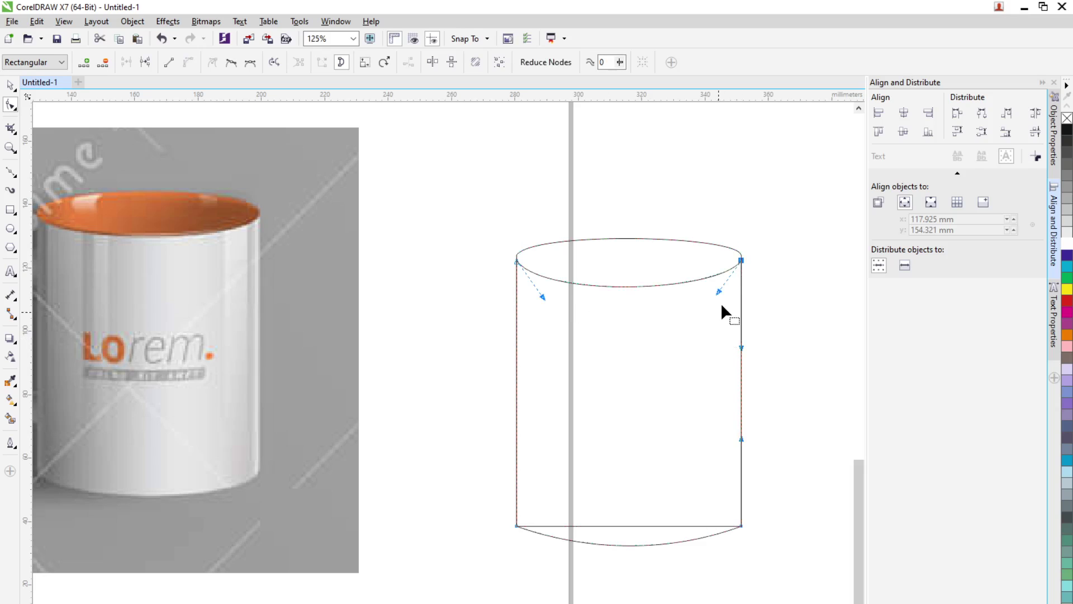
pyautogui.moveTo(723, 289); pyautogui.dragTo(726, 291)
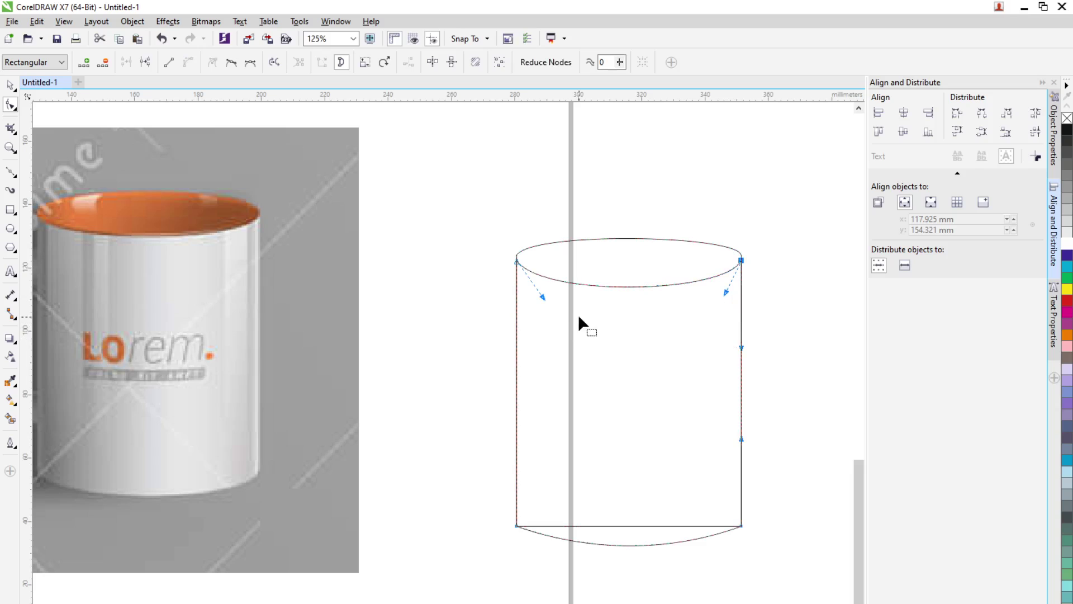
pyautogui.moveTo(542, 294); pyautogui.dragTo(532, 291)
pyautogui.click(367, 278)
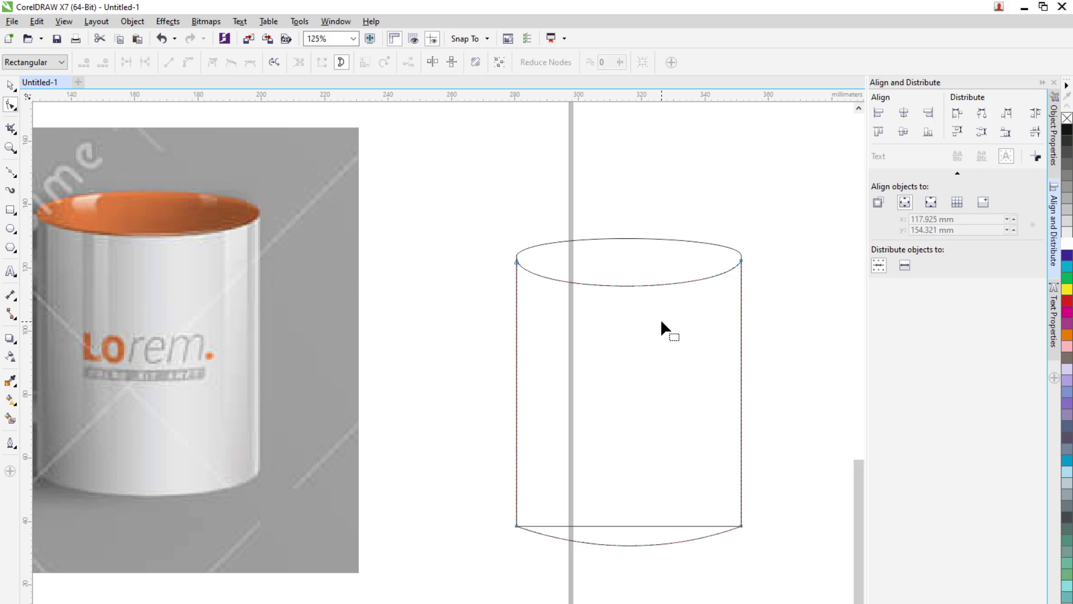
pyautogui.click(11, 86)
pyautogui.click(628, 384)
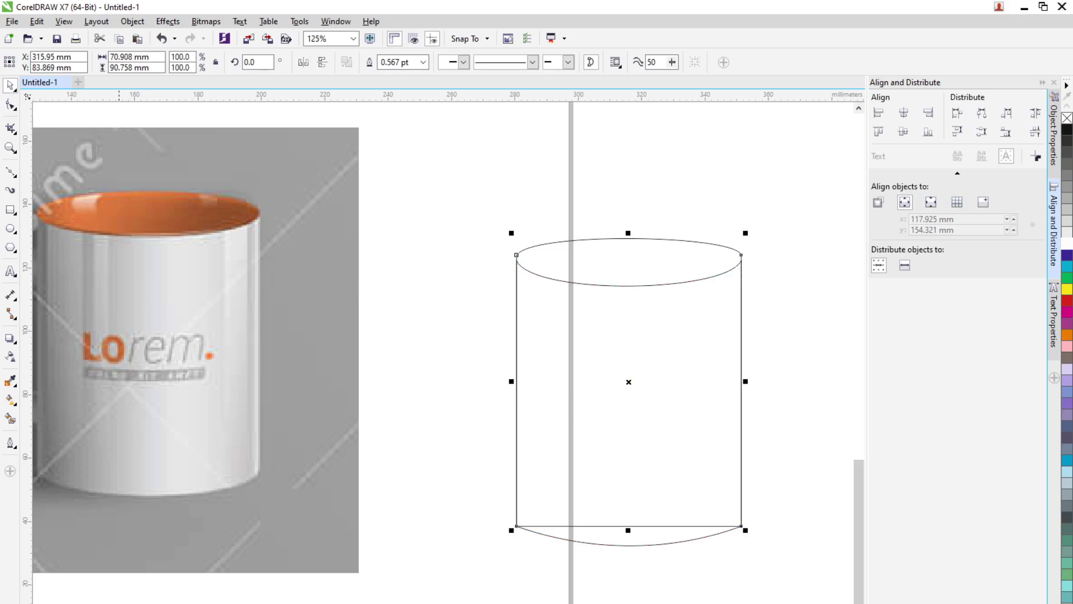
# Fill the cylinder body navy blue and the lower curve shape orange from the palette
pyautogui.click(520, 602)
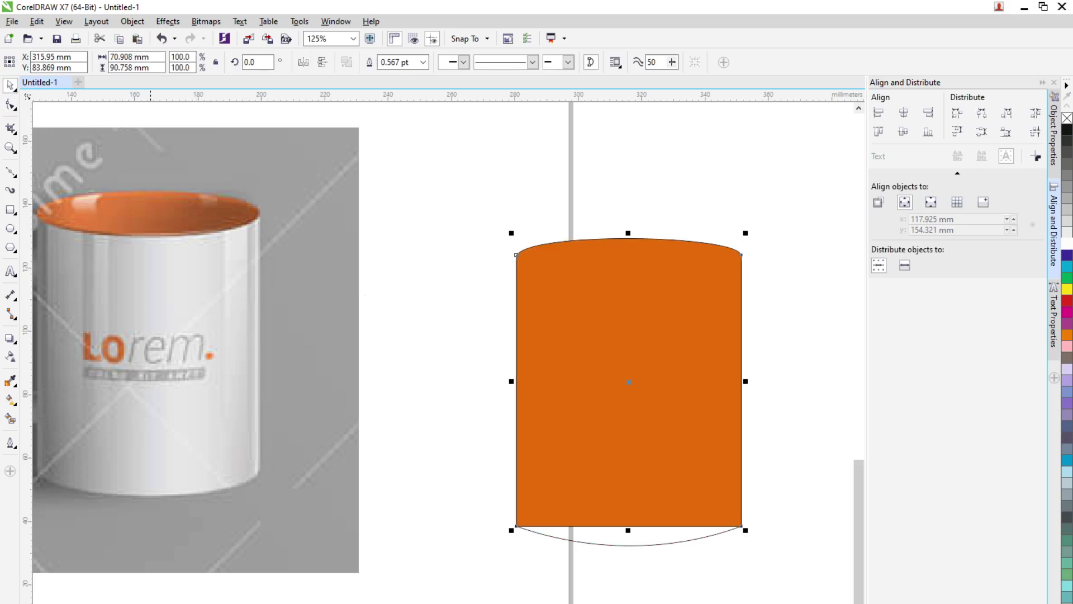
pyautogui.click(520, 603)
pyautogui.press('Escape')
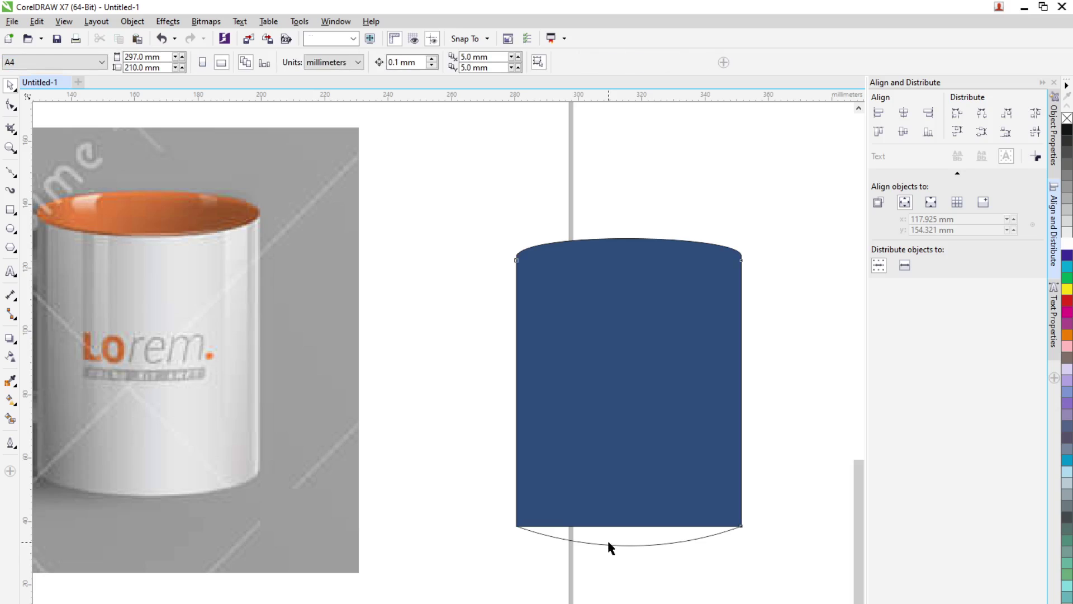
pyautogui.click(607, 539)
pyautogui.click(614, 551)
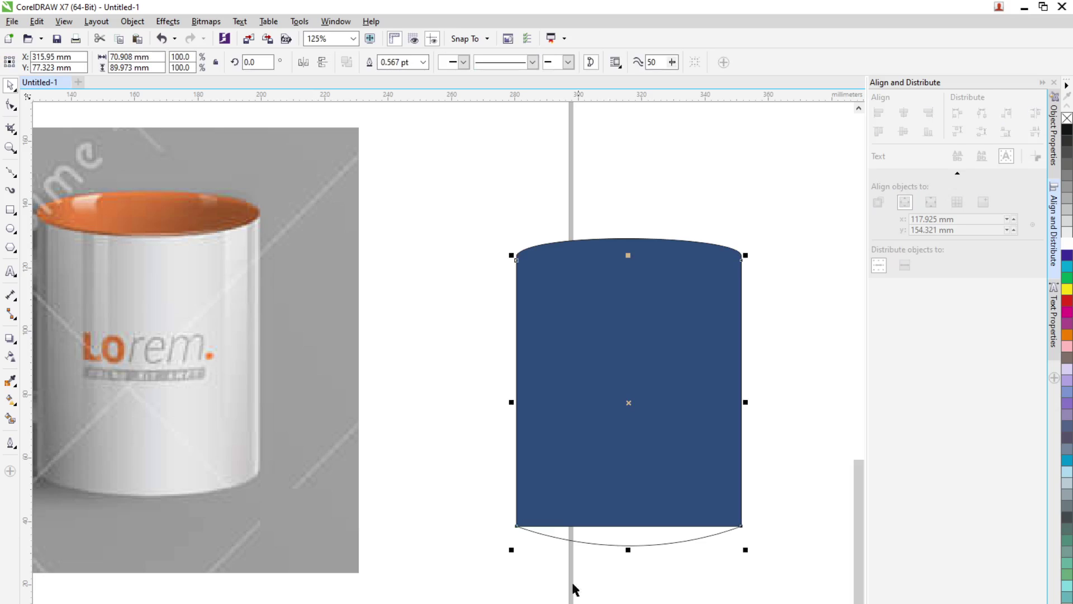
pyautogui.click(1067, 334)
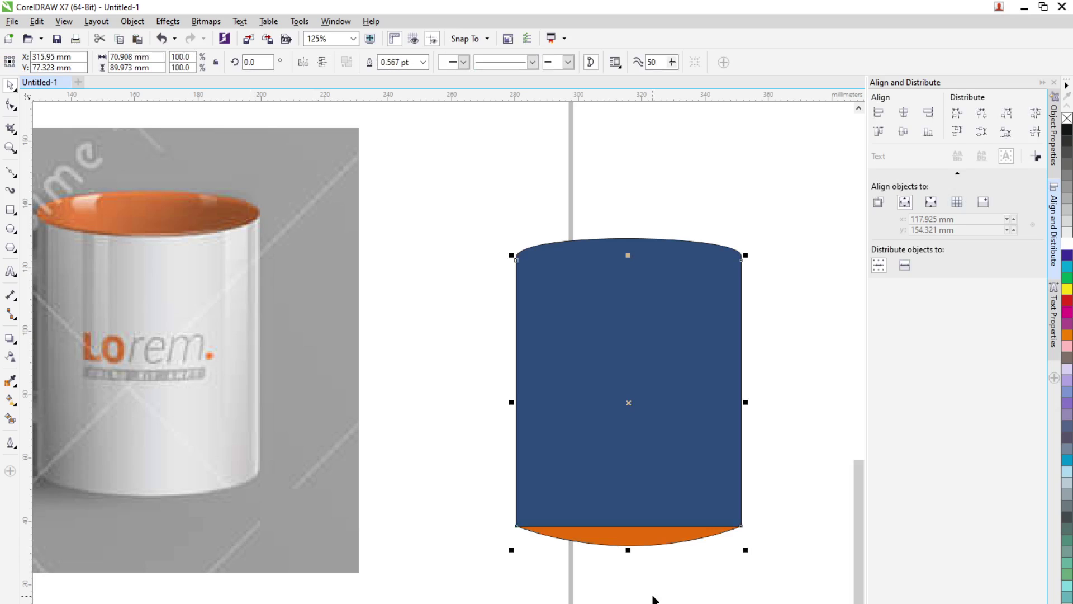
pyautogui.click(645, 555)
# Send the navy body back one with Order > Back One, leaving a blue top ellipse
pyautogui.click(623, 484)
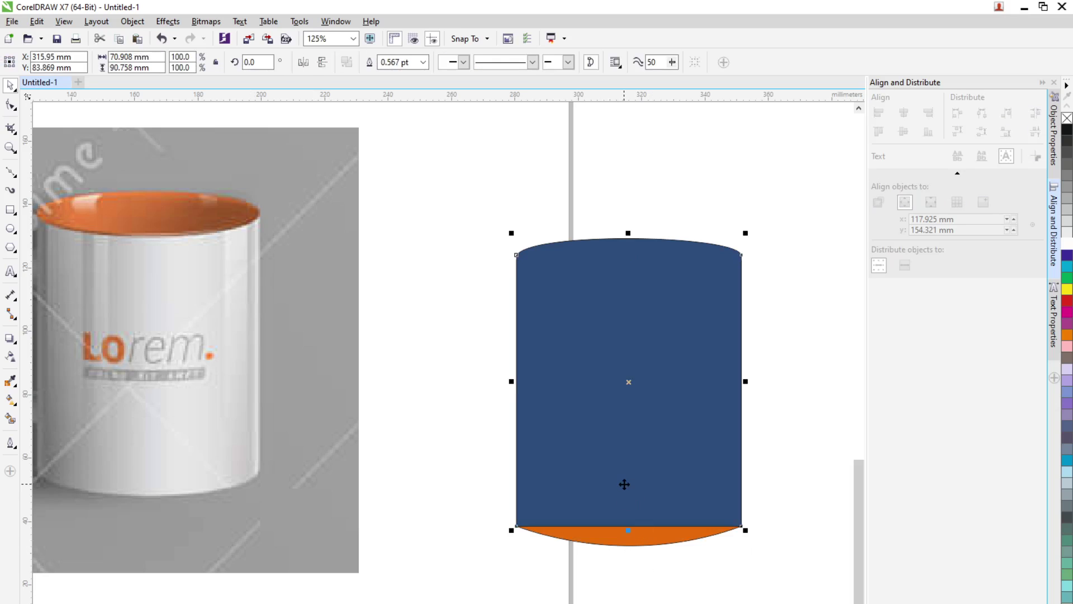
pyautogui.rightClick(625, 483)
pyautogui.moveTo(695, 338)
pyautogui.click(835, 350)
pyautogui.click(781, 457)
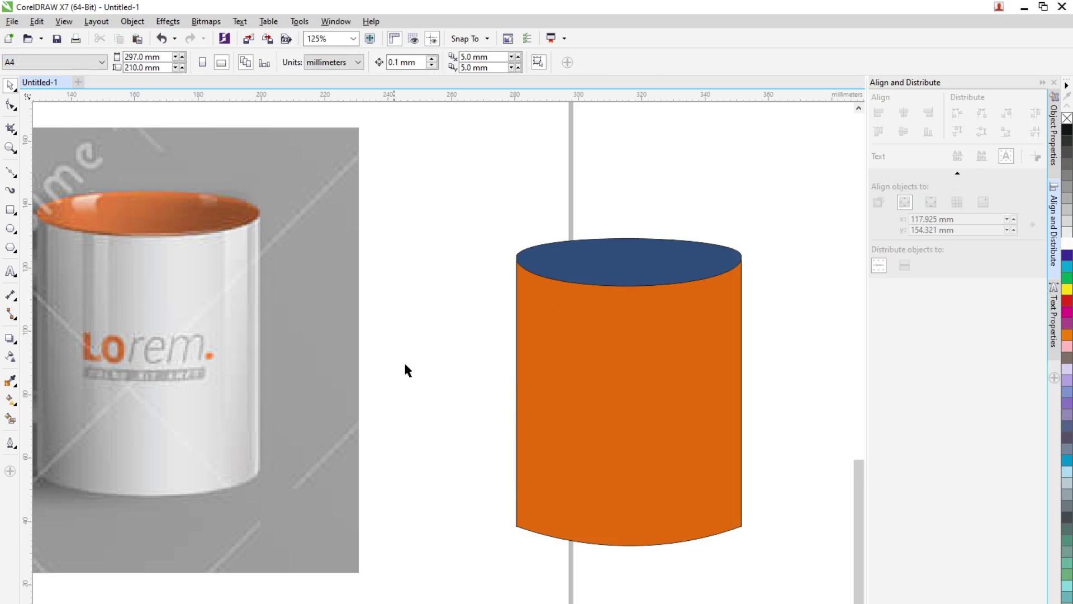
pyautogui.scroll(-2, 508, 386)
pyautogui.click(582, 403)
pyautogui.scroll(2, 579, 403)
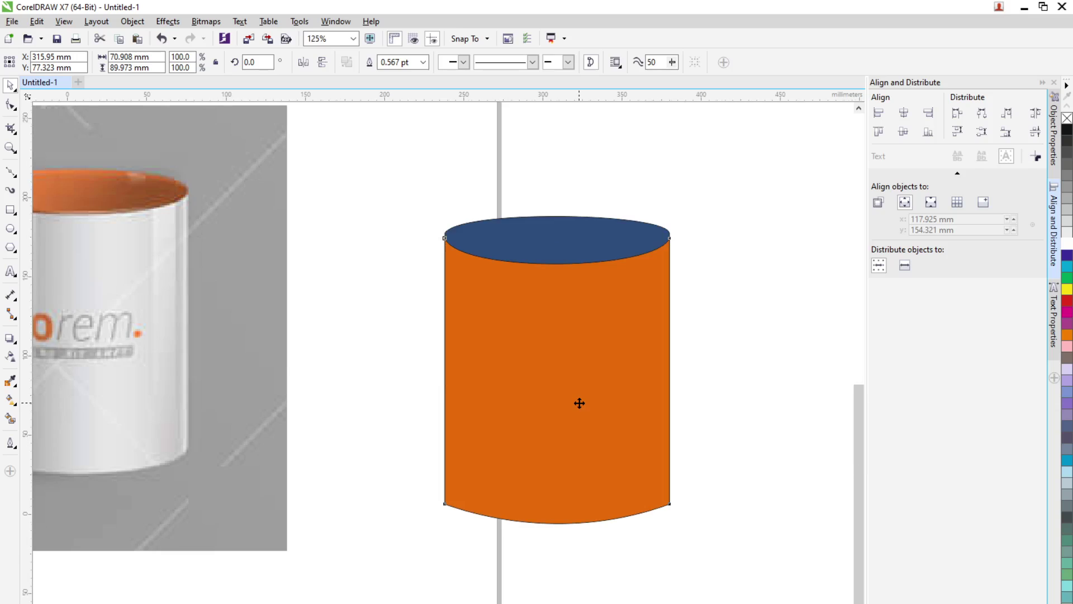
pyautogui.scroll(-2, 579, 403)
pyautogui.scroll(2, 588, 450)
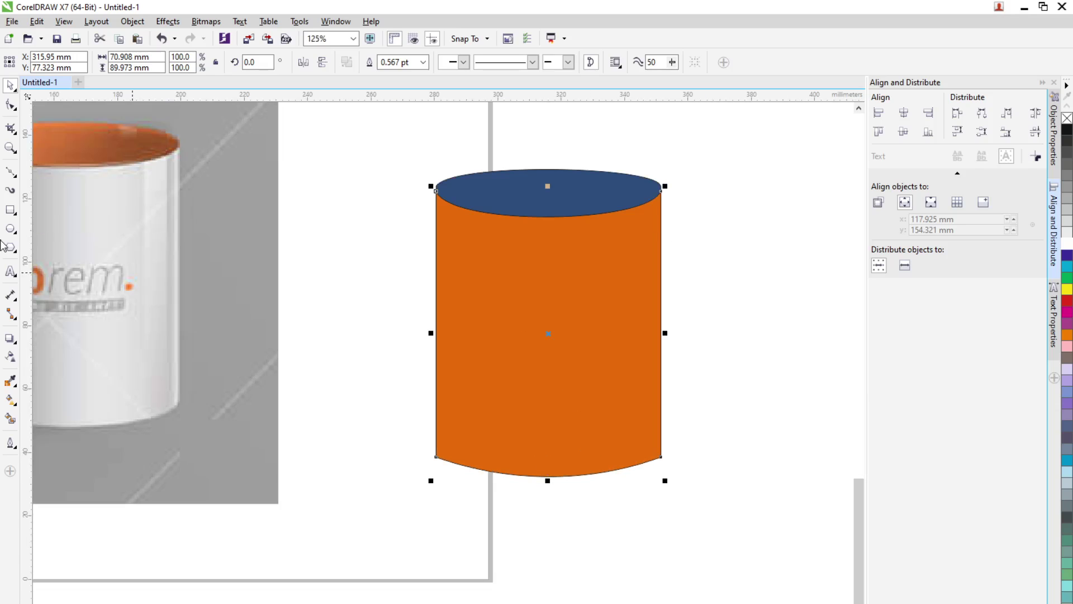
# Drag the bottom nodes' handles down and outward to deepen the orange body's bottom curve
pyautogui.click(10, 105)
pyautogui.click(436, 458)
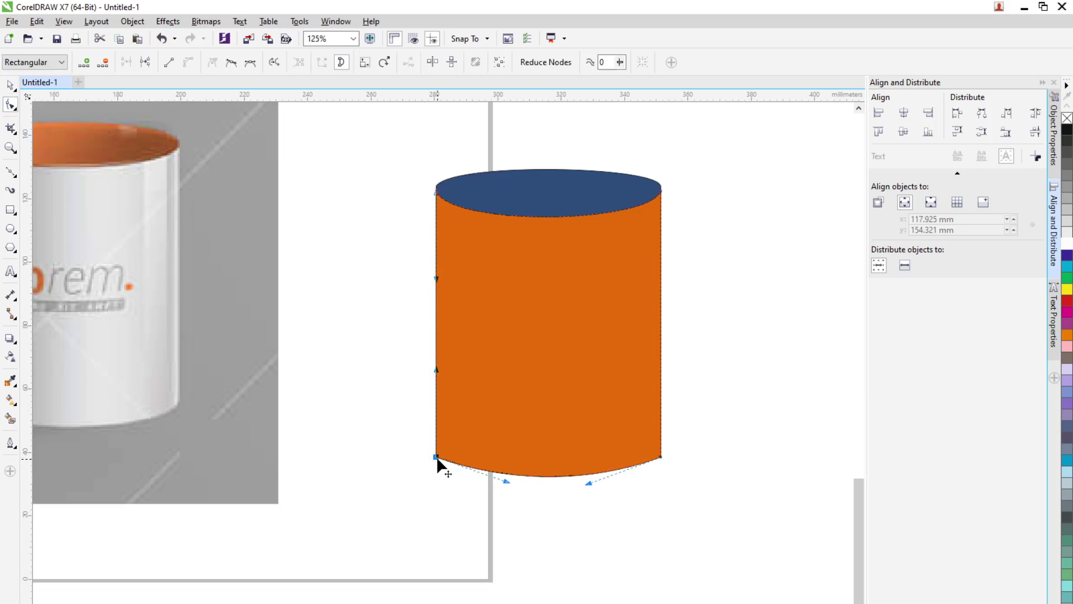
pyautogui.moveTo(505, 480); pyautogui.dragTo(487, 502)
pyautogui.moveTo(588, 482); pyautogui.dragTo(628, 502)
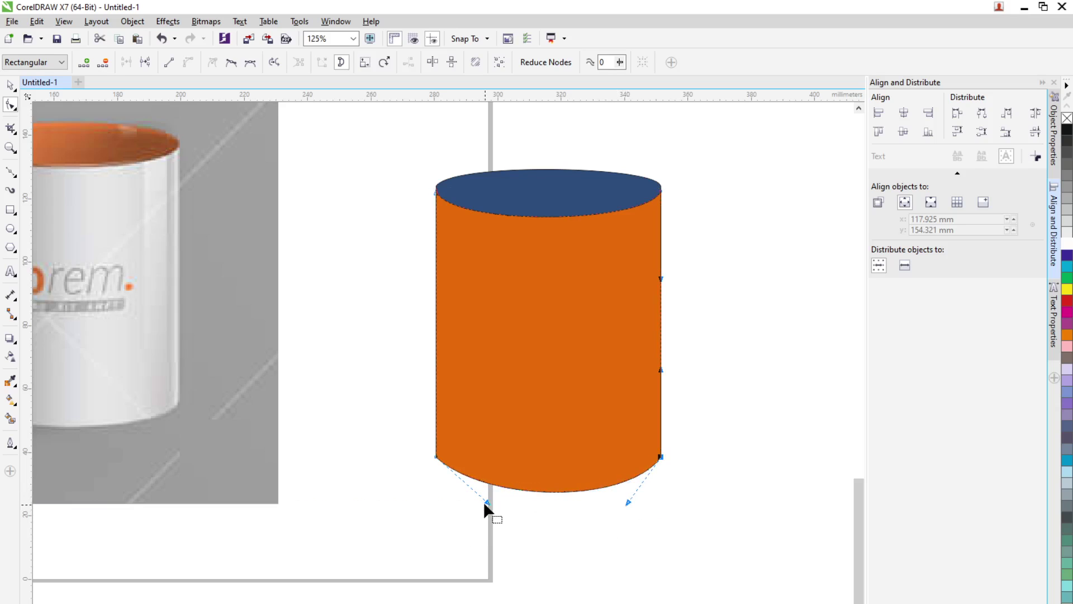
pyautogui.moveTo(485, 500); pyautogui.dragTo(466, 502)
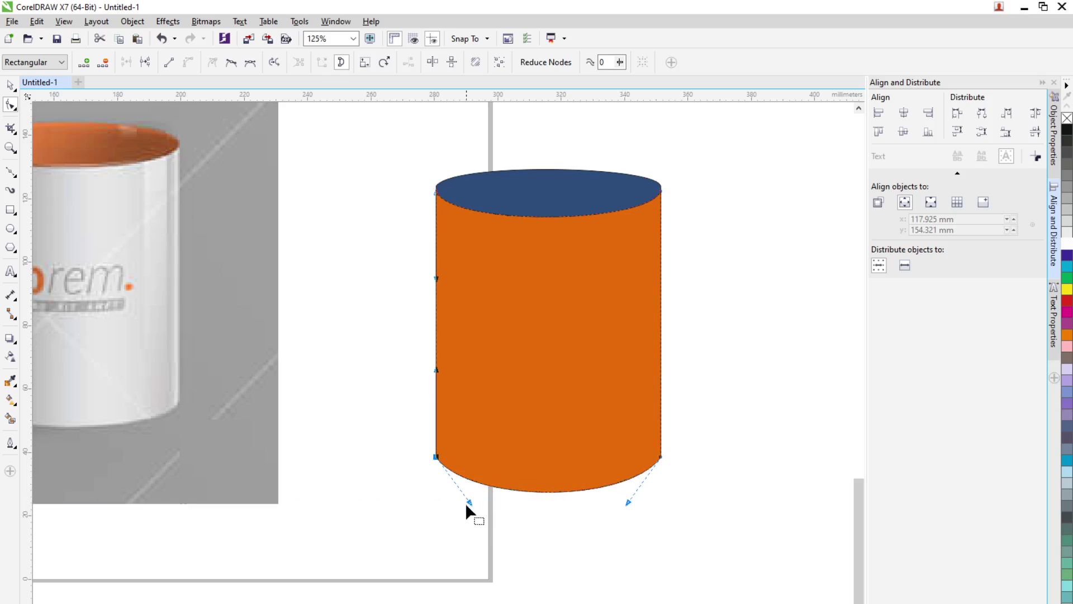
pyautogui.click(10, 85)
pyautogui.click(688, 494)
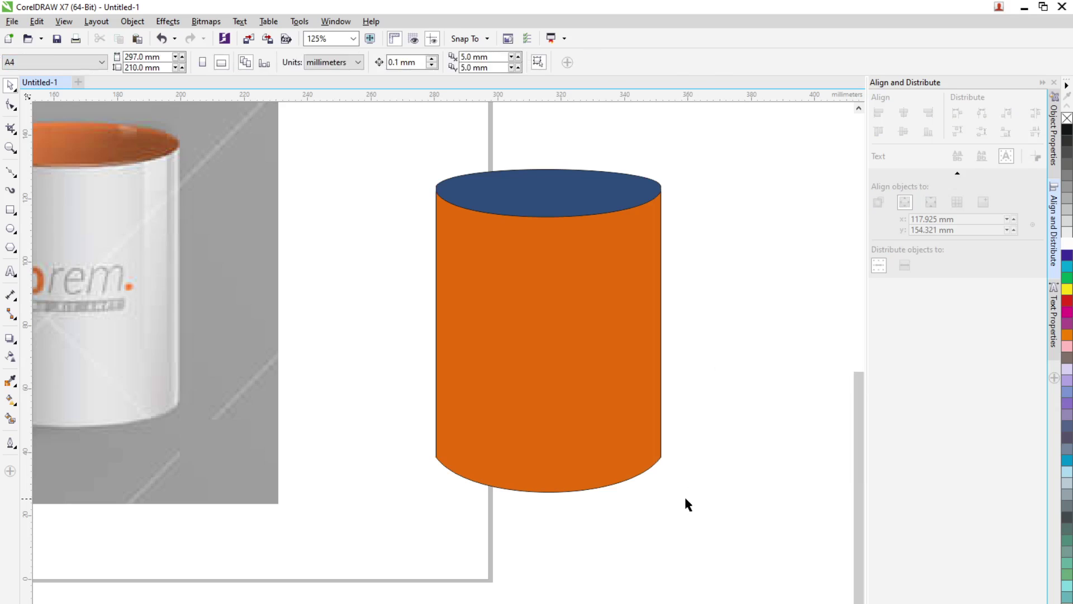
pyautogui.scroll(-2, 685, 495)
pyautogui.moveTo(745, 295); pyautogui.dragTo(547, 506)
pyautogui.click(691, 506)
pyautogui.click(658, 392)
pyautogui.scroll(2, 658, 387)
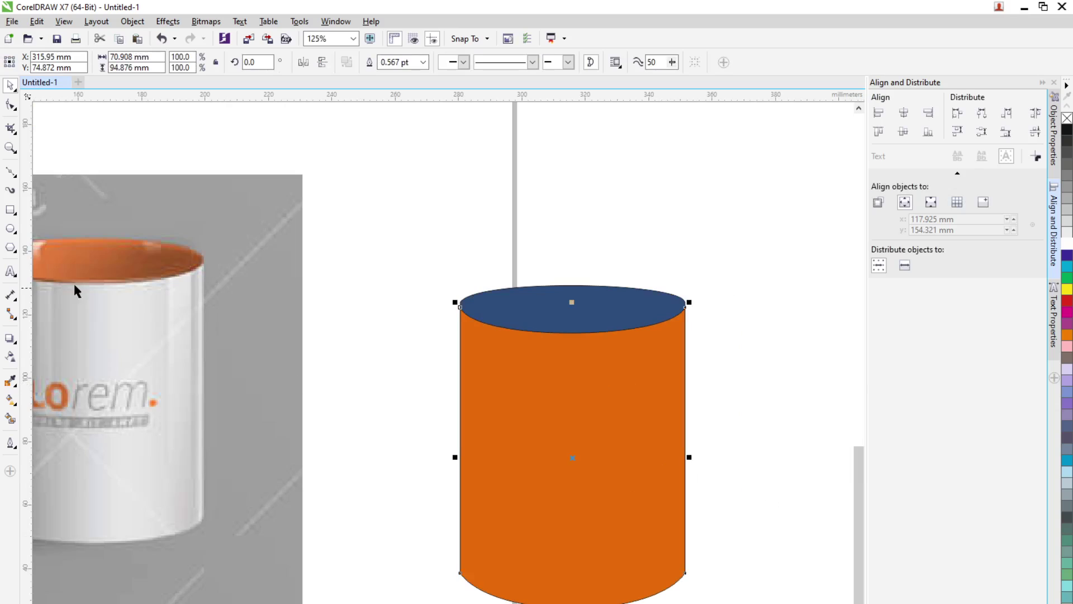
# Give the orange body a linear gradient fill with a middle colour stop at 49%
pyautogui.click(613, 440)
pyautogui.click(1054, 135)
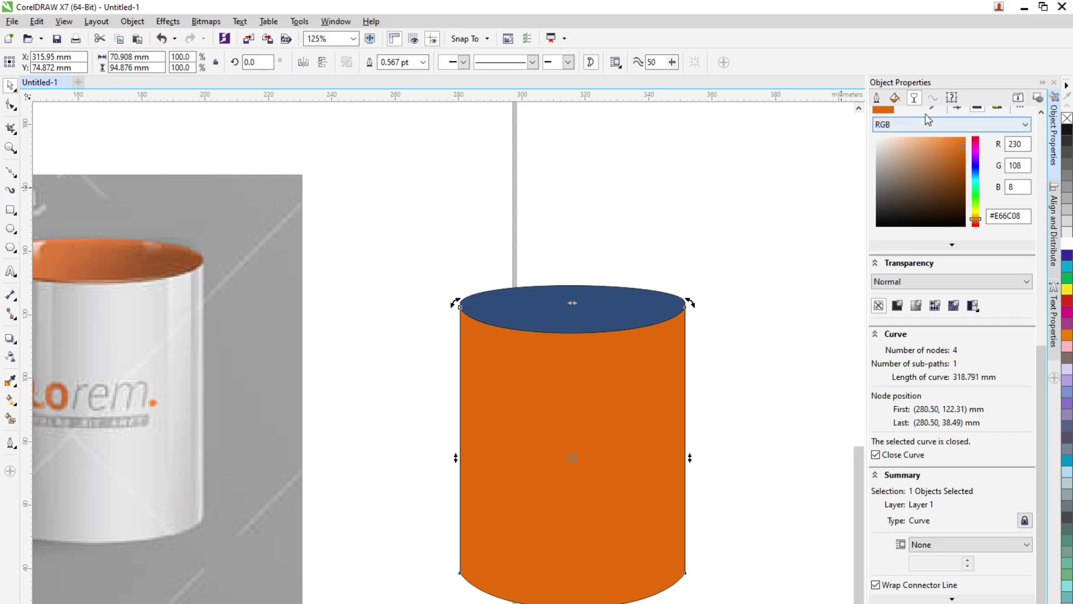
pyautogui.click(896, 98)
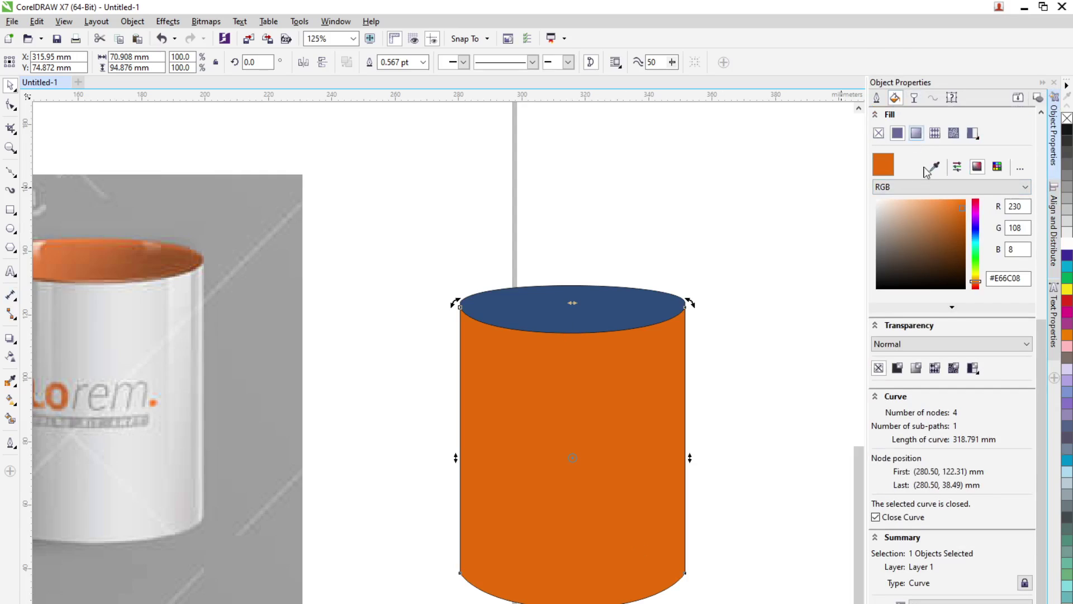
pyautogui.click(915, 134)
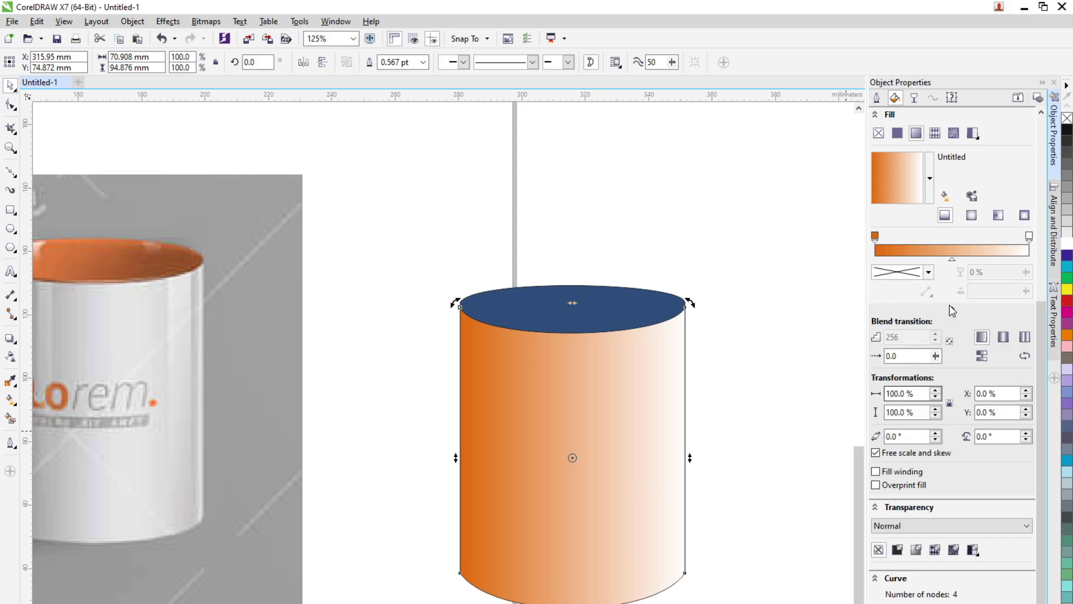
pyautogui.doubleClick(953, 247)
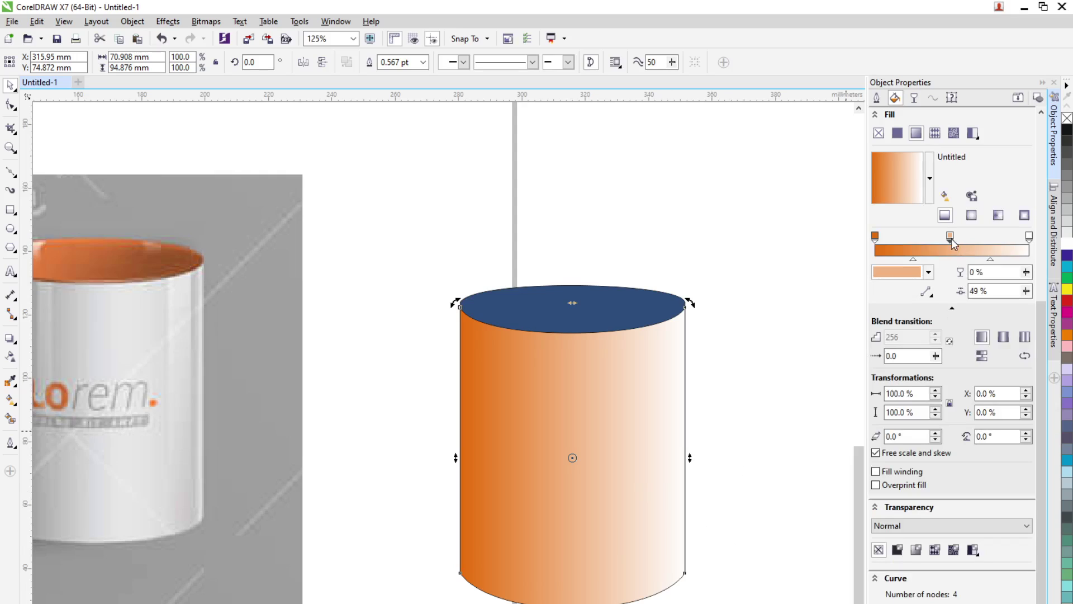
# Make the gradient's right end stop orange by eyedropping the cylinder's orange
pyautogui.click(1029, 236)
pyautogui.click(929, 273)
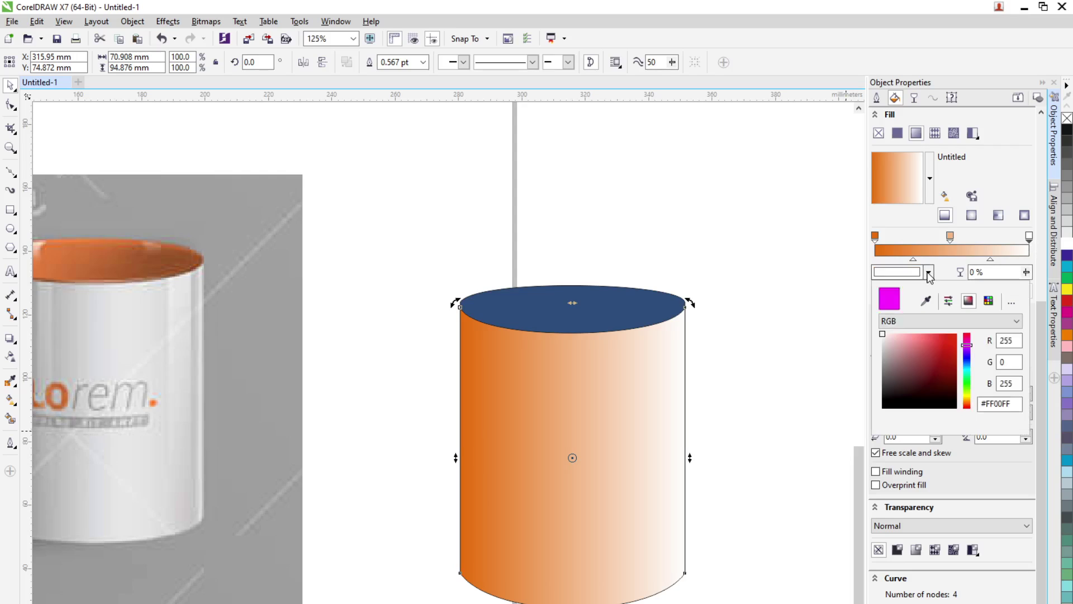
pyautogui.click(926, 301)
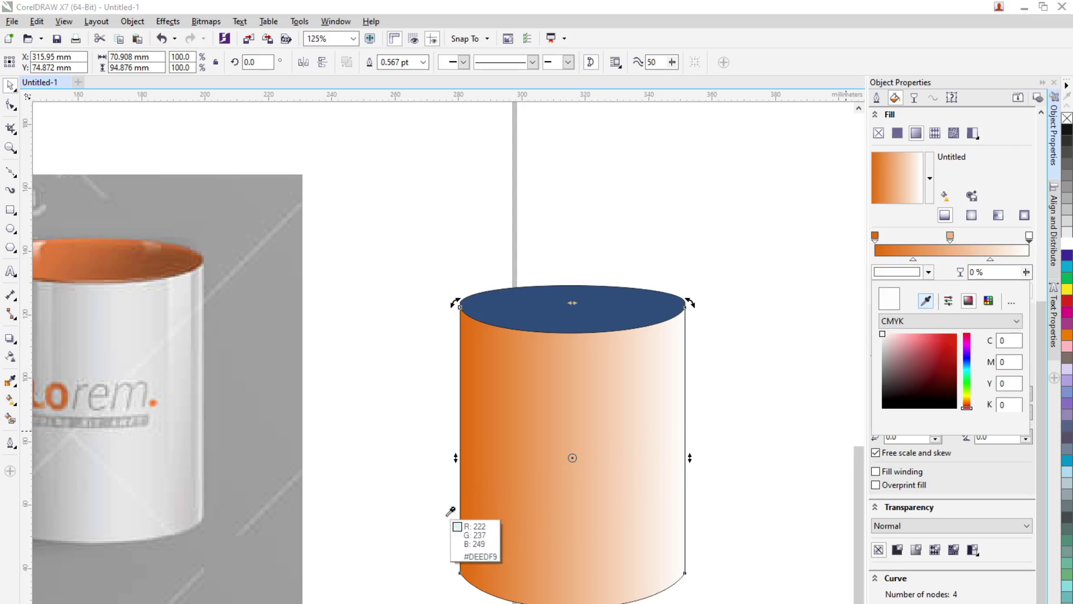
pyautogui.click(469, 500)
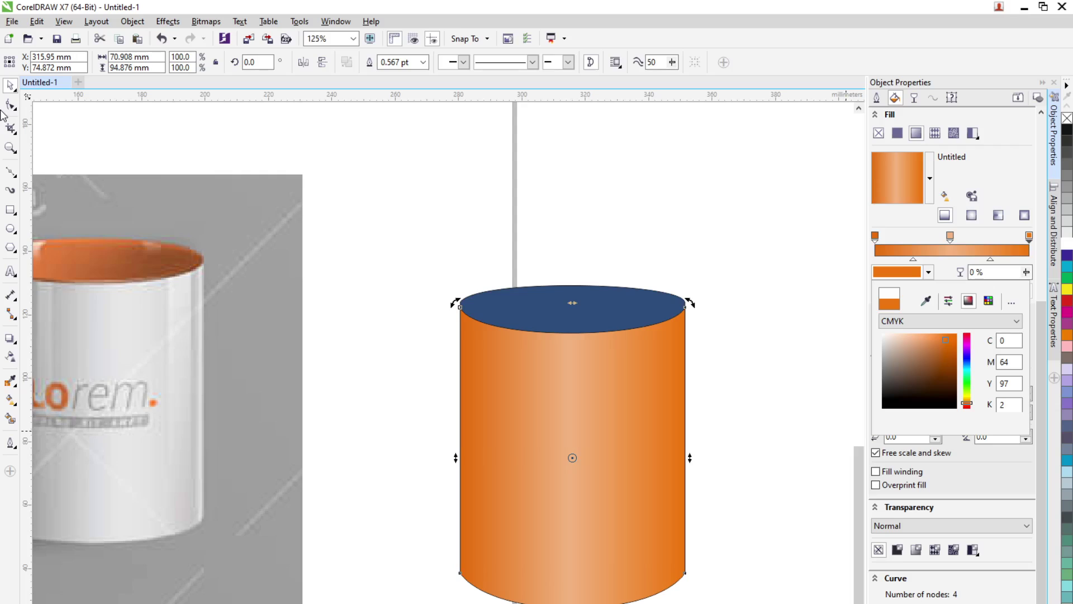
pyautogui.click(11, 88)
pyautogui.click(321, 163)
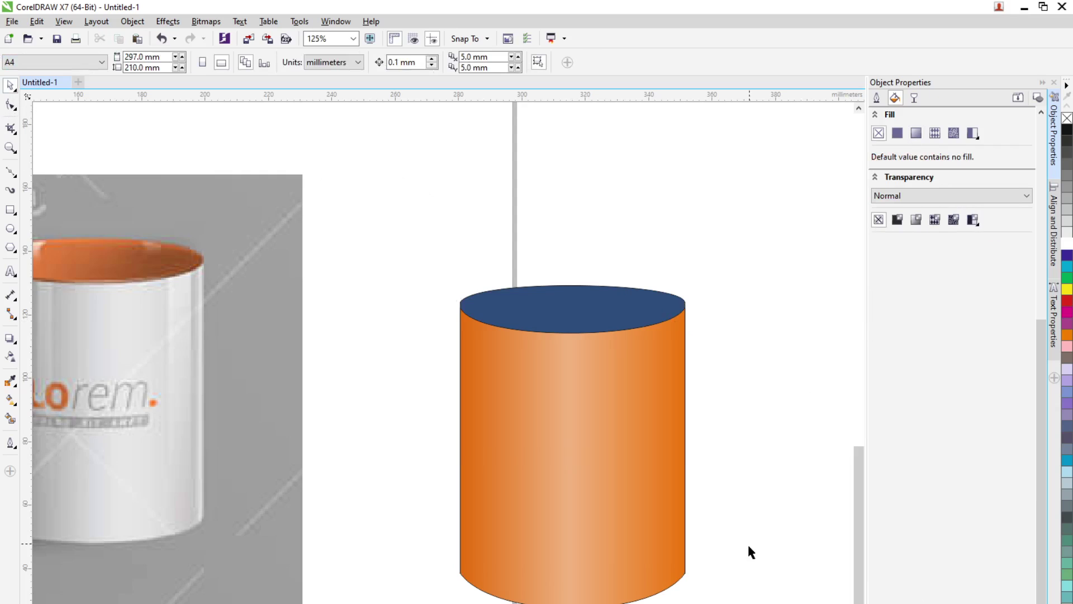
# Apply a linear gradient to the top ellipse with a middle stop and dark blue ends sampled from the rim
pyautogui.click(551, 301)
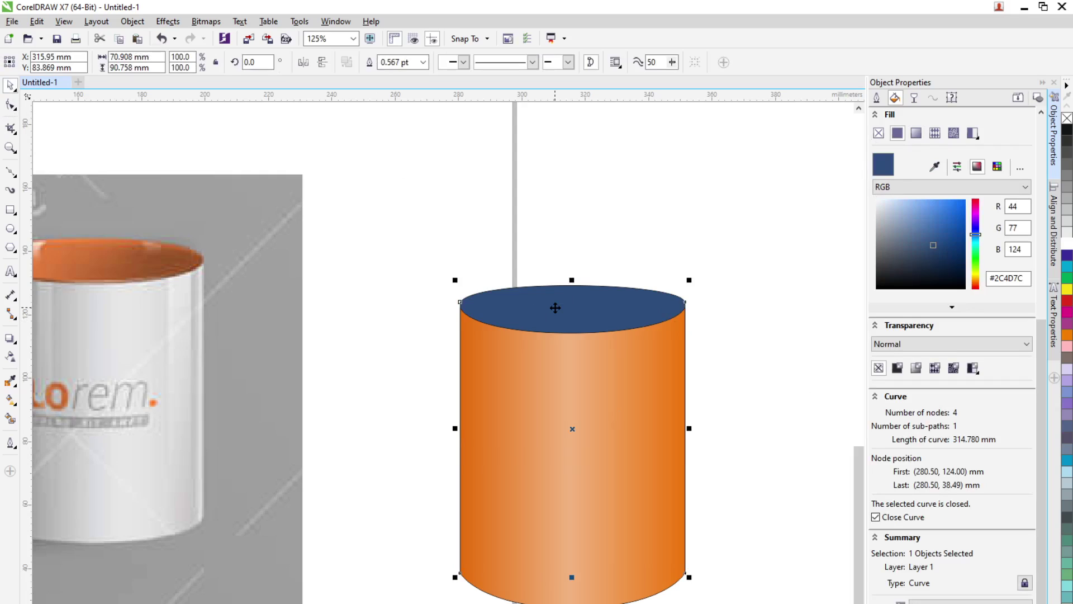
pyautogui.click(916, 132)
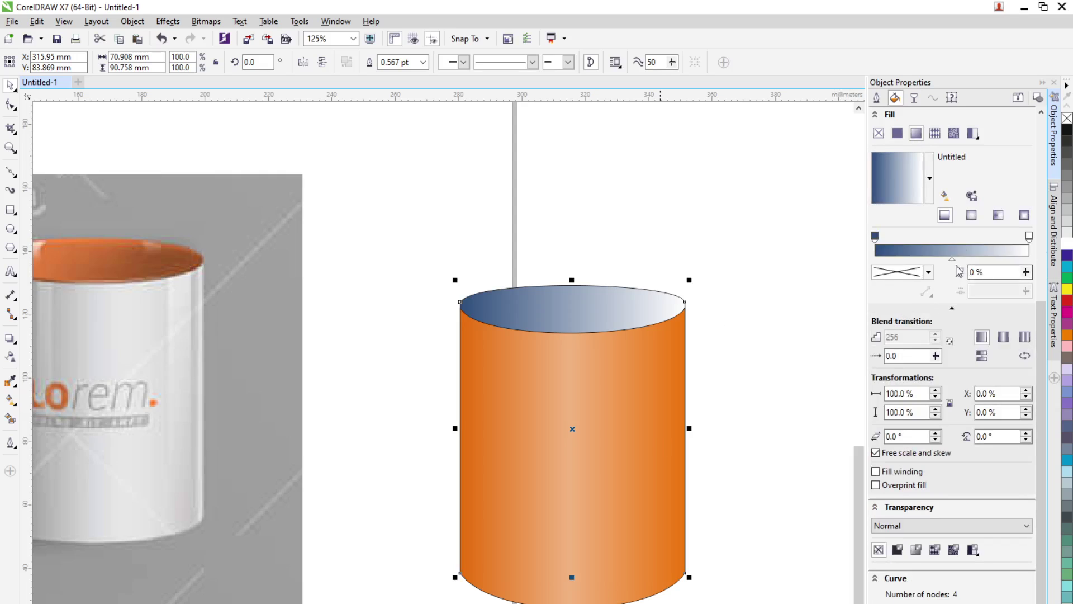
pyautogui.doubleClick(954, 250)
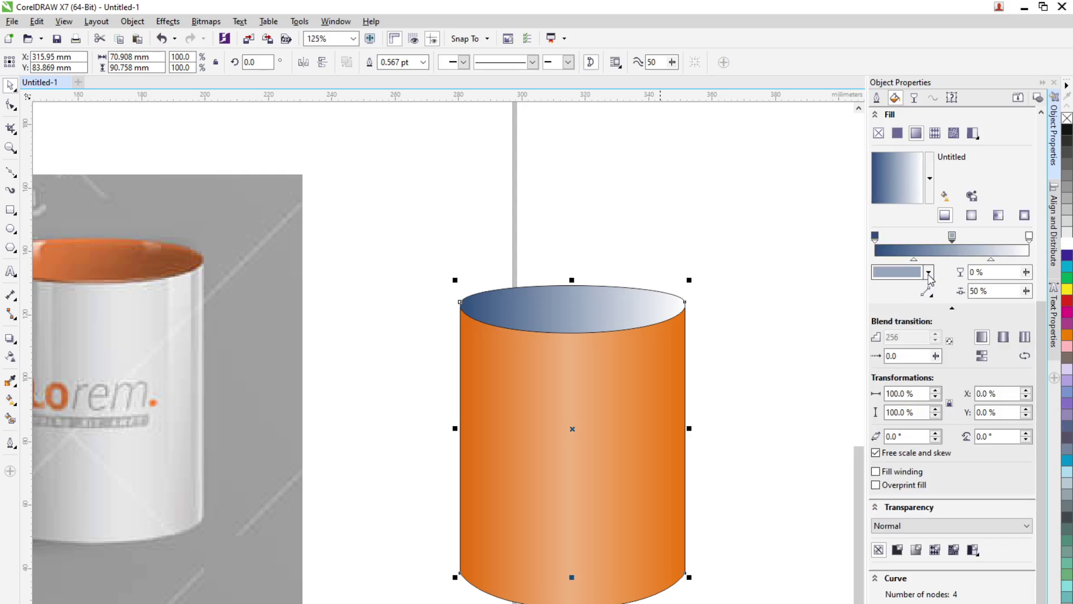
pyautogui.click(1030, 236)
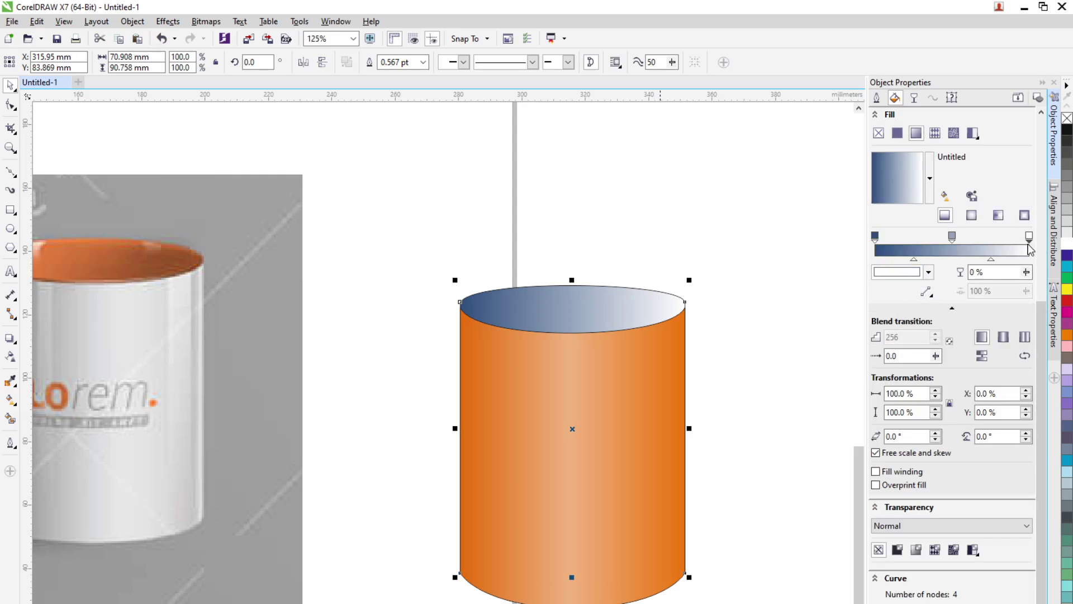
pyautogui.click(930, 272)
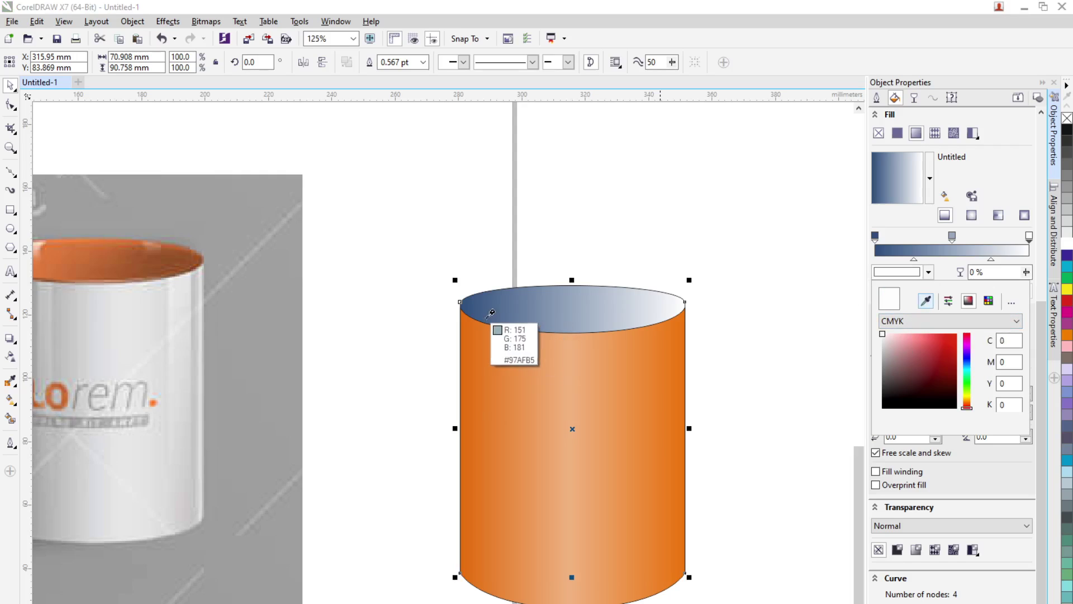
pyautogui.click(470, 305)
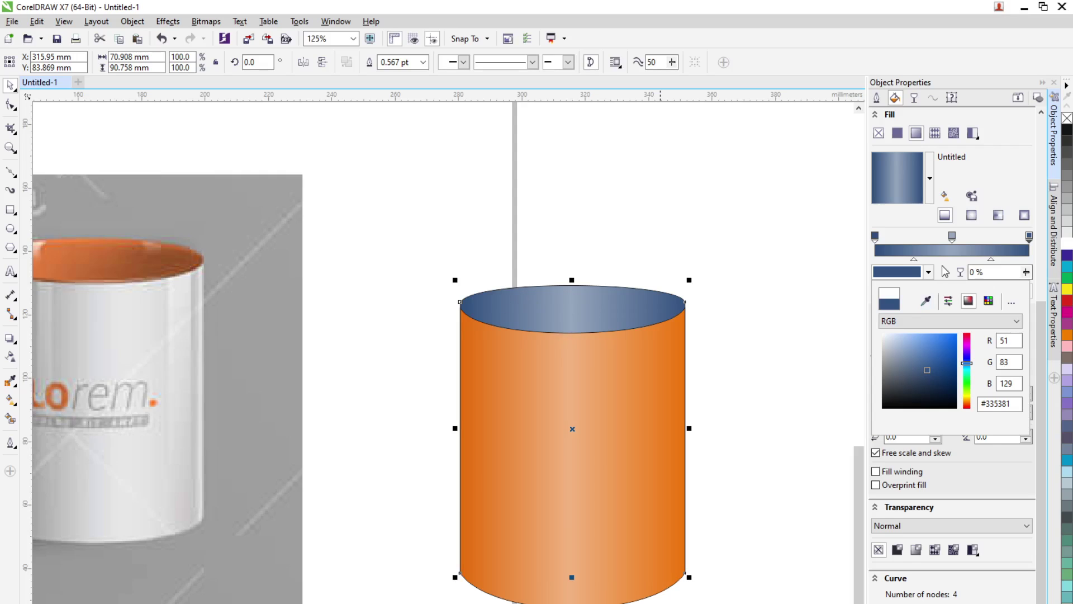
pyautogui.click(952, 237)
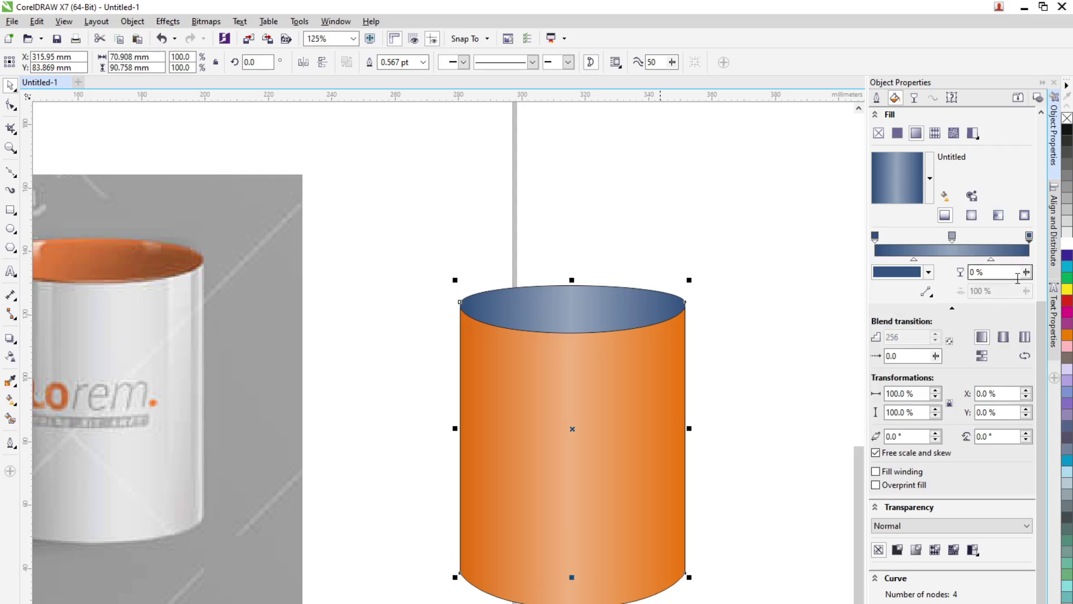
# Set the middle stop to light blue-grey #C0CEE0 and move it left to 32%
pyautogui.click(953, 237)
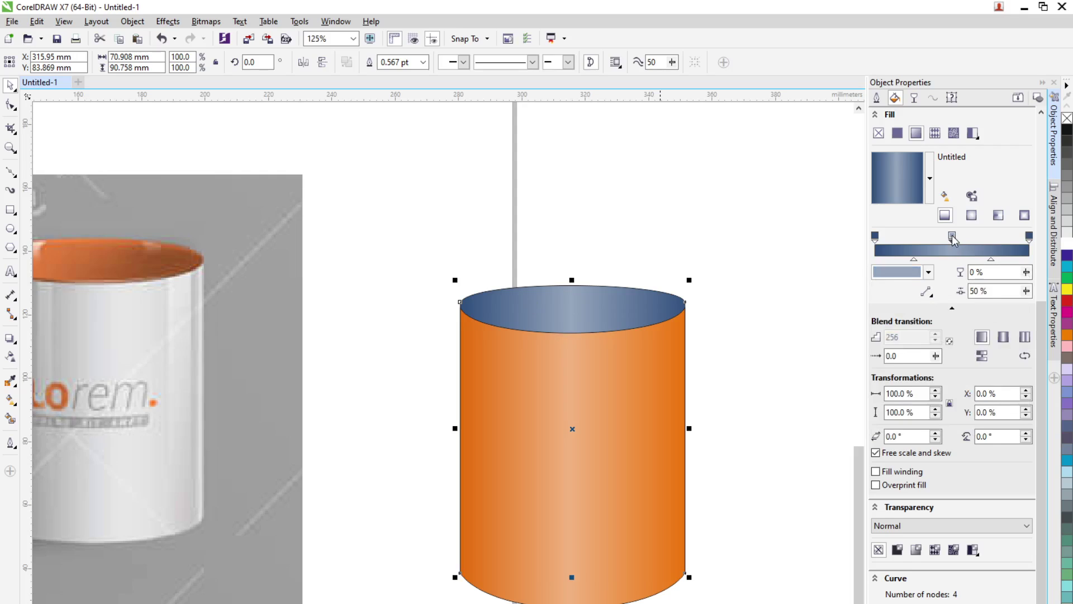
pyautogui.click(929, 274)
pyautogui.moveTo(894, 347); pyautogui.dragTo(885, 342)
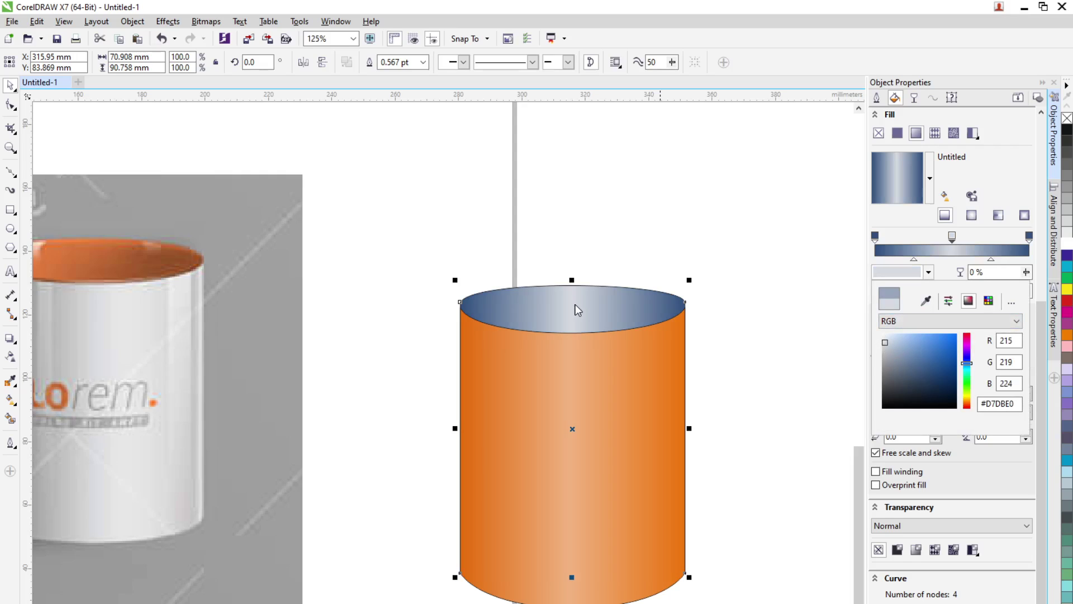
pyautogui.moveTo(886, 345); pyautogui.dragTo(895, 347)
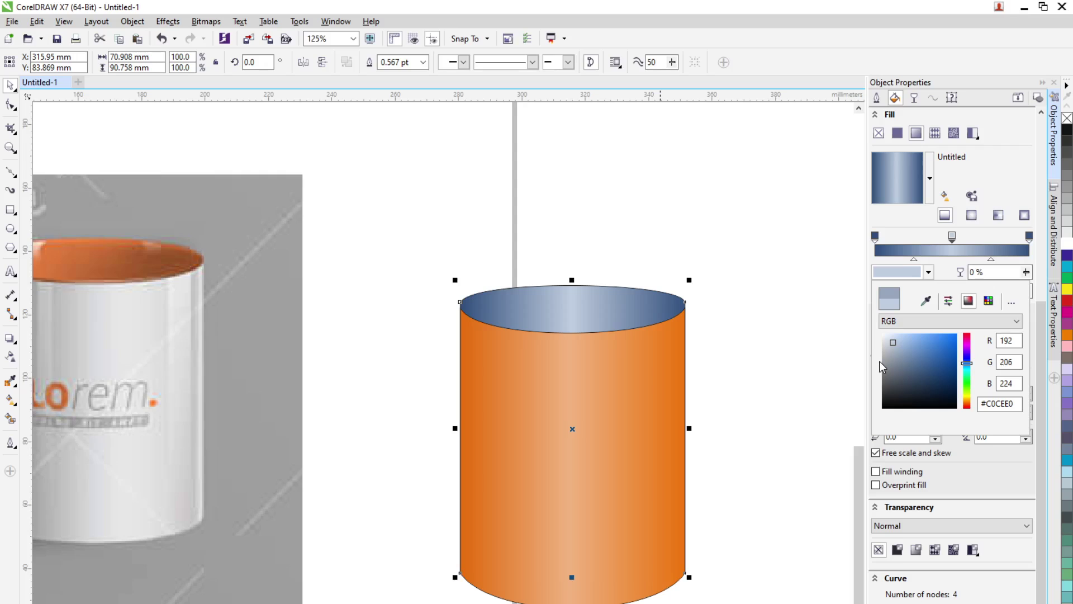
pyautogui.click(928, 236)
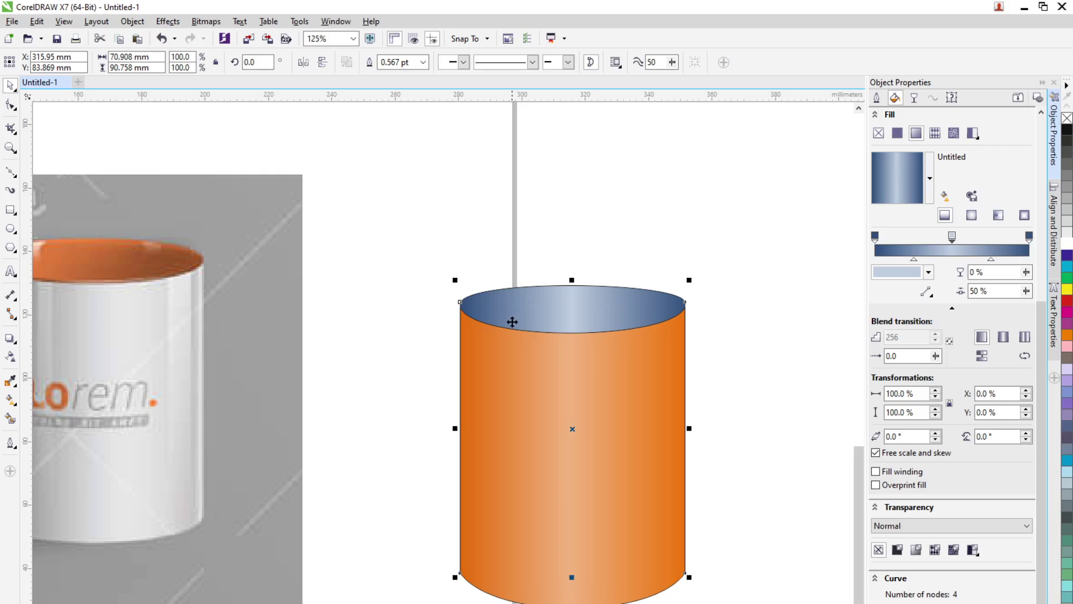
pyautogui.moveTo(953, 235); pyautogui.dragTo(925, 237)
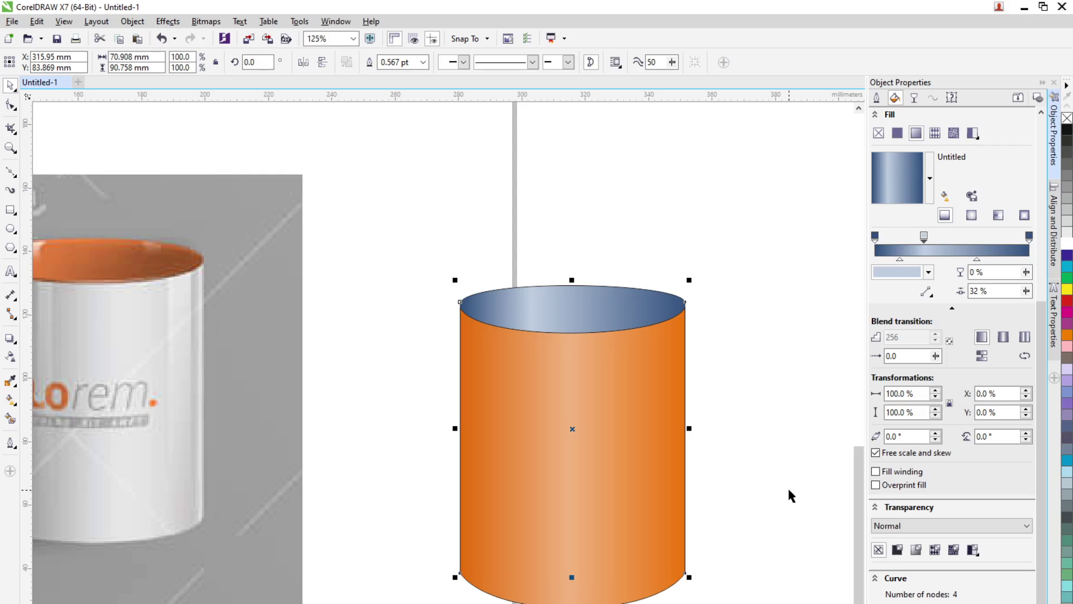
pyautogui.click(791, 447)
pyautogui.scroll(-2, 672, 455)
pyautogui.moveTo(538, 344); pyautogui.dragTo(753, 575)
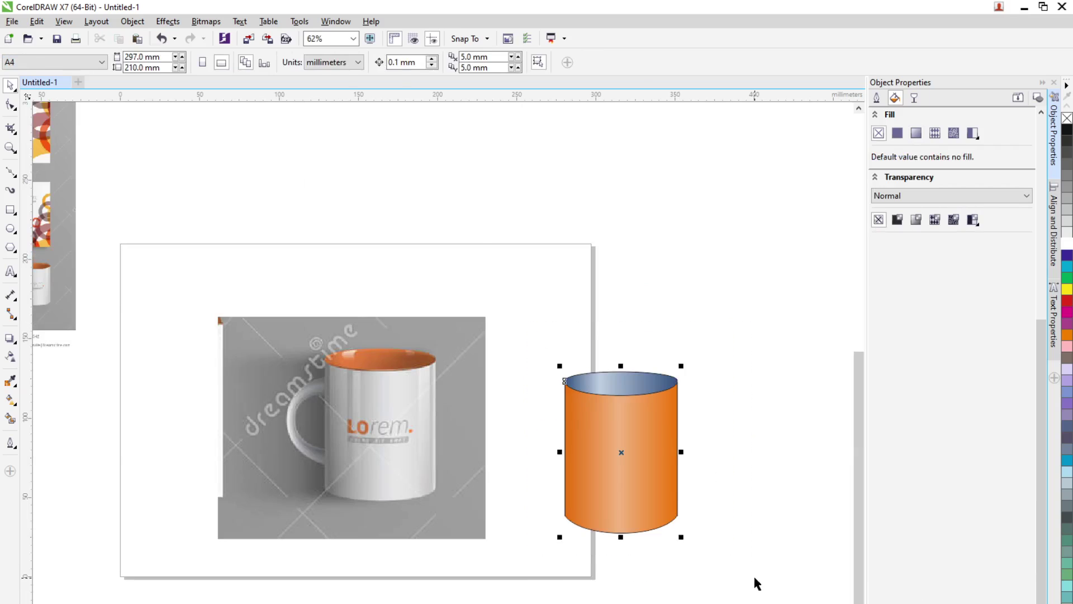
# Remove the cylinder's outline
pyautogui.click(559, 62)
pyautogui.click(551, 76)
pyautogui.click(729, 309)
pyautogui.scroll(2, 737, 454)
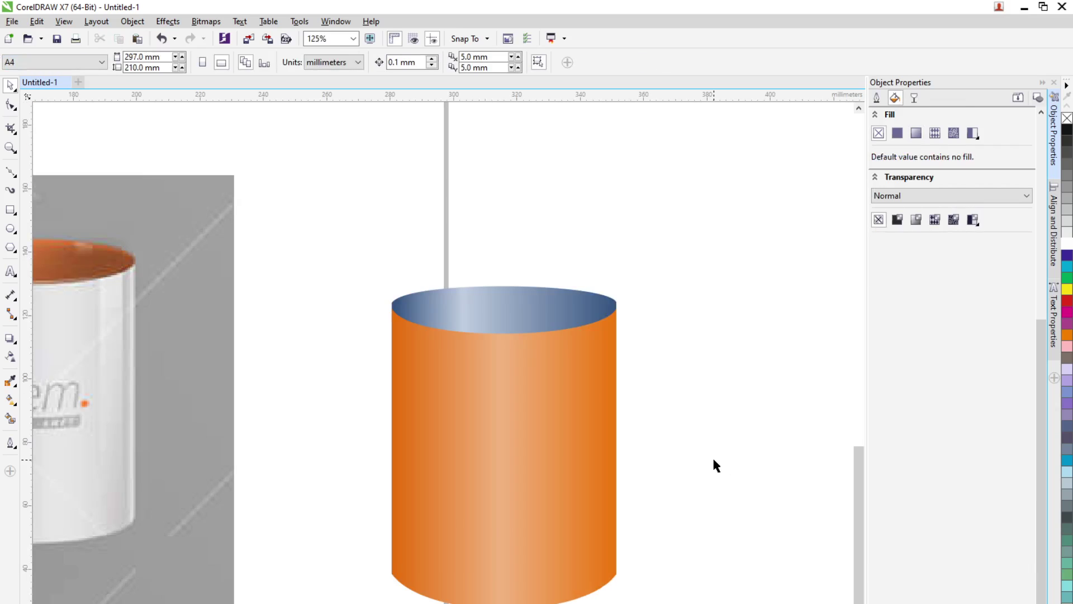
pyautogui.scroll(-2, 421, 329)
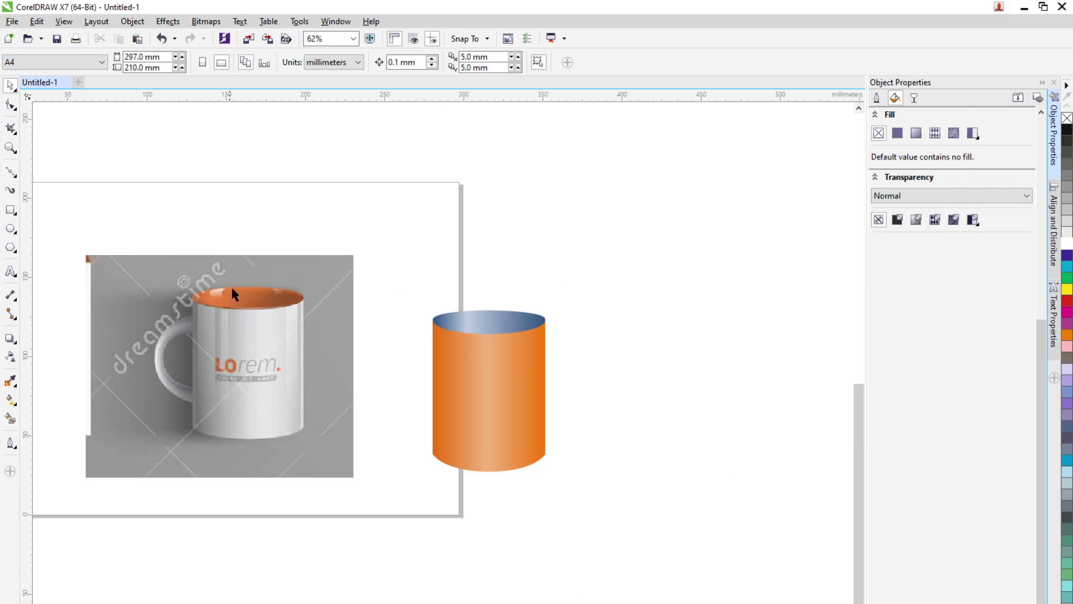
pyautogui.scroll(2, 230, 291)
pyautogui.scroll(1, 300, 306)
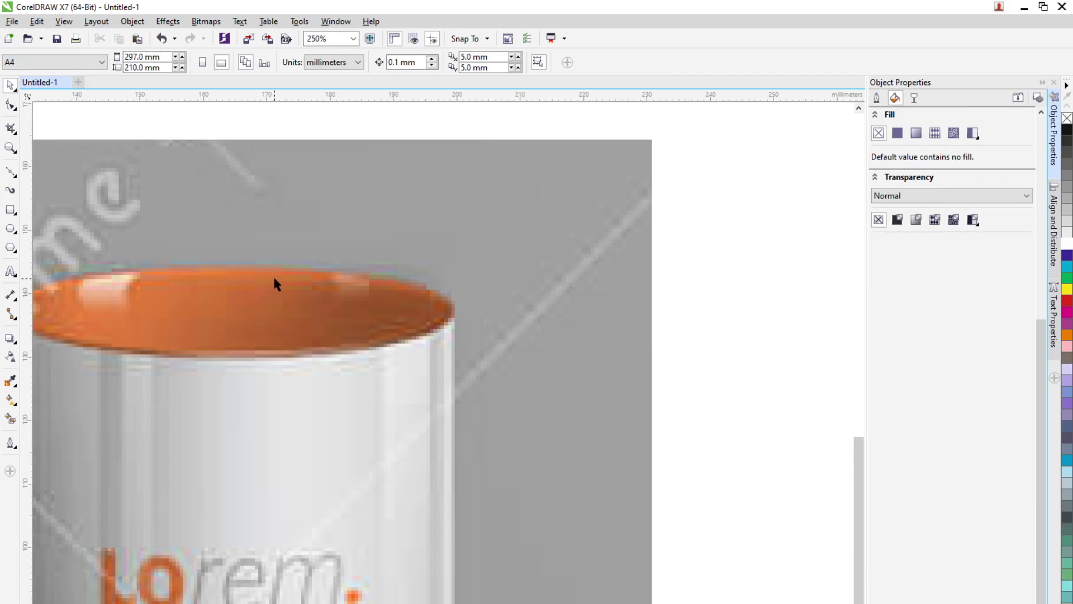
pyautogui.scroll(-2, 276, 283)
pyautogui.click(510, 330)
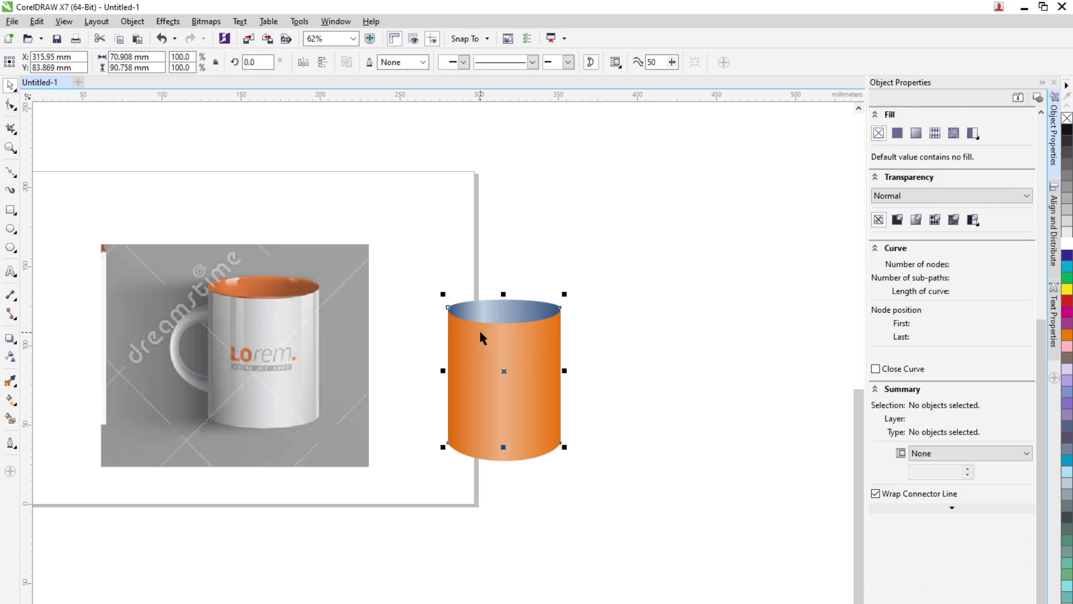
pyautogui.scroll(1, 479, 329)
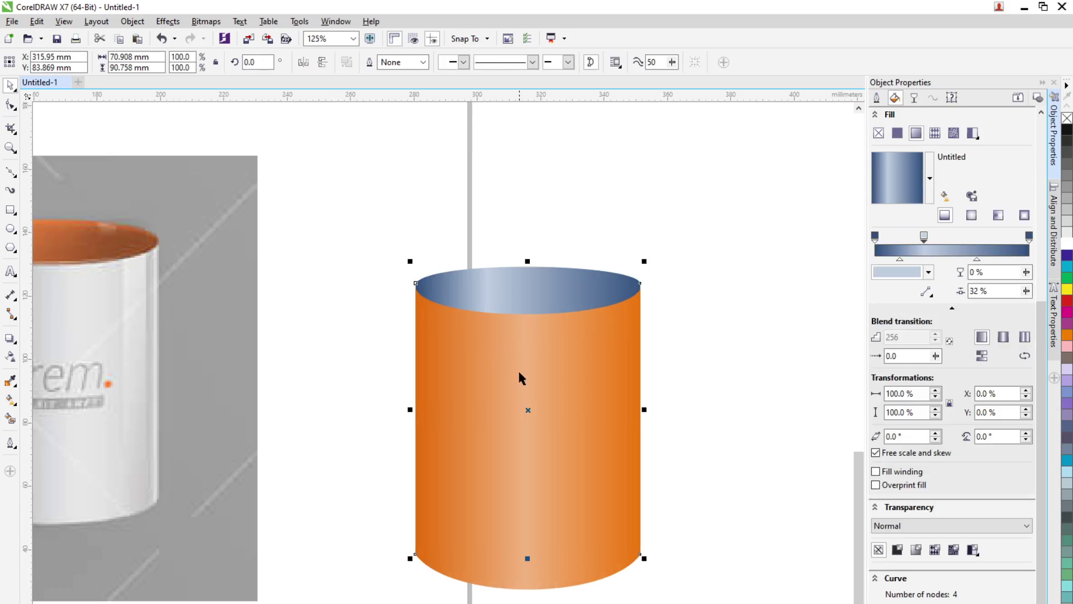
pyautogui.click(682, 222)
# Send the orange body back and trial-trim it with the blue shape, then undo the attempt
pyautogui.click(574, 290)
pyautogui.hotkey('ctrl', 'pagedown')
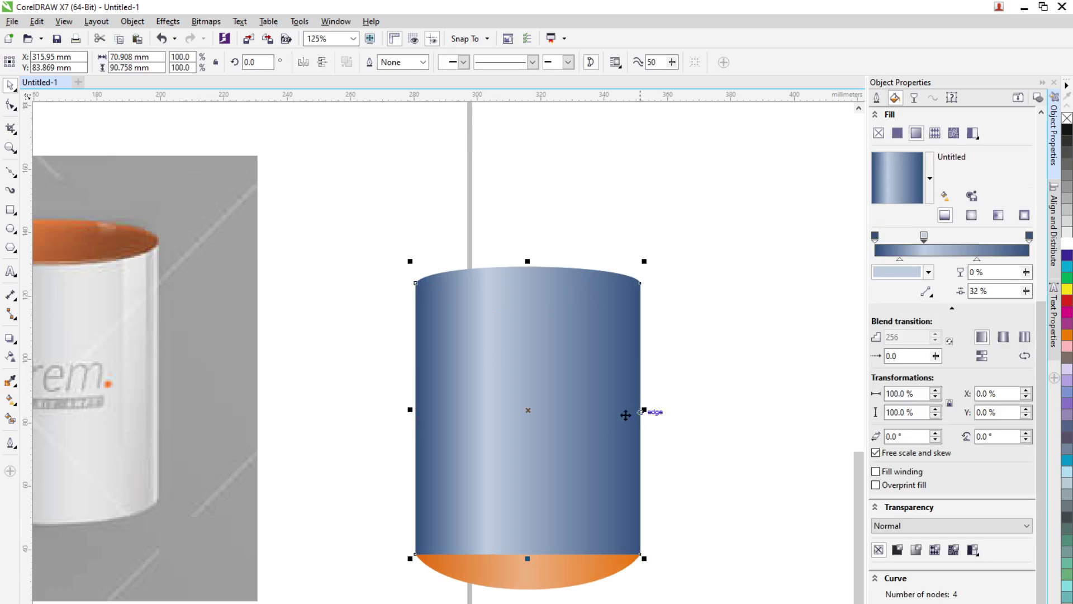
pyautogui.click(566, 576)
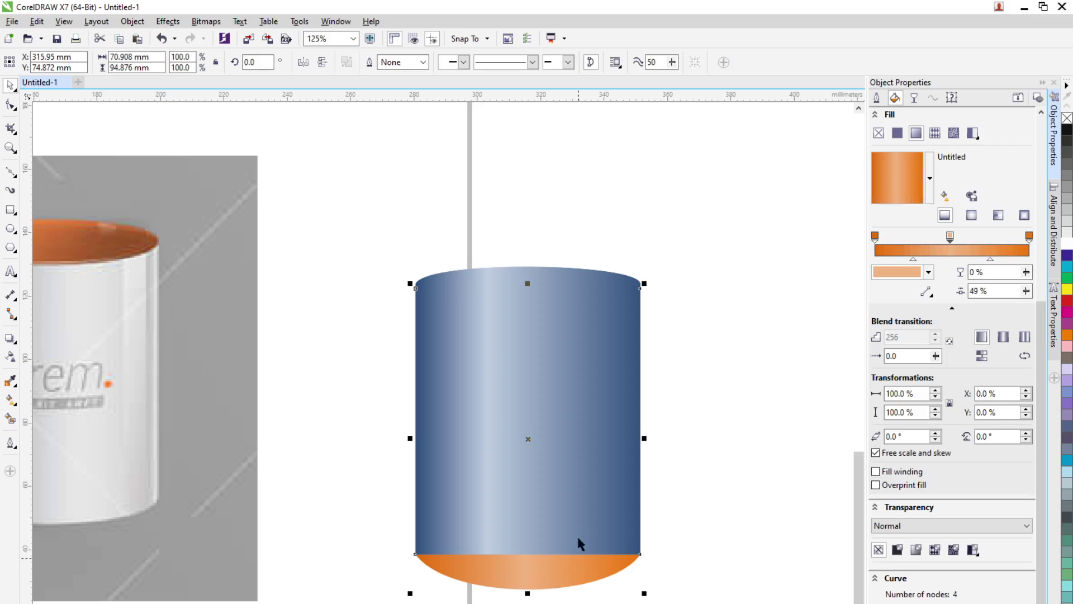
pyautogui.click(579, 458)
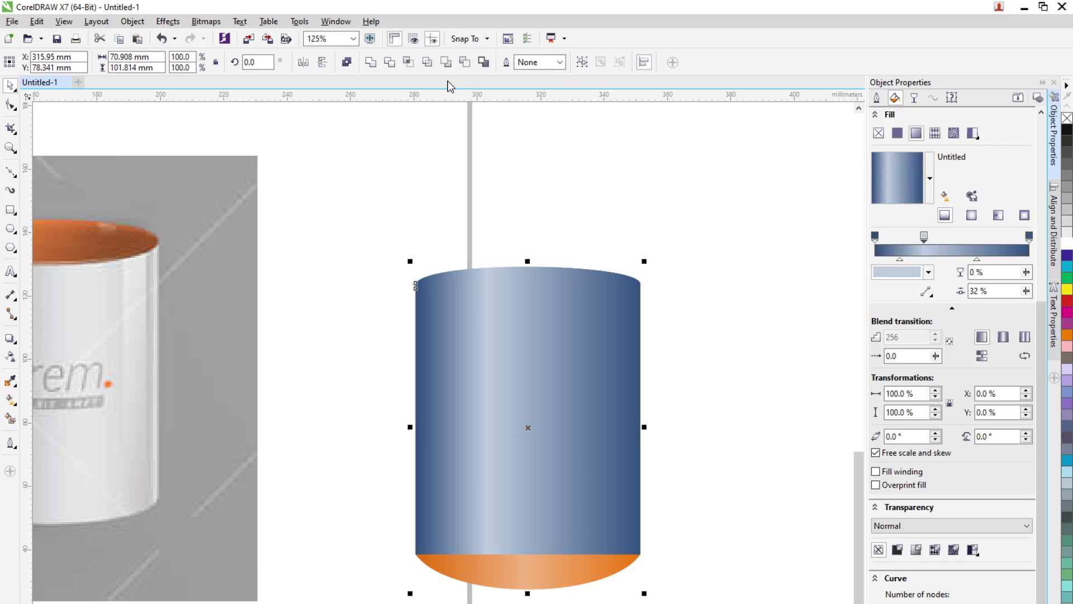
pyautogui.click(465, 63)
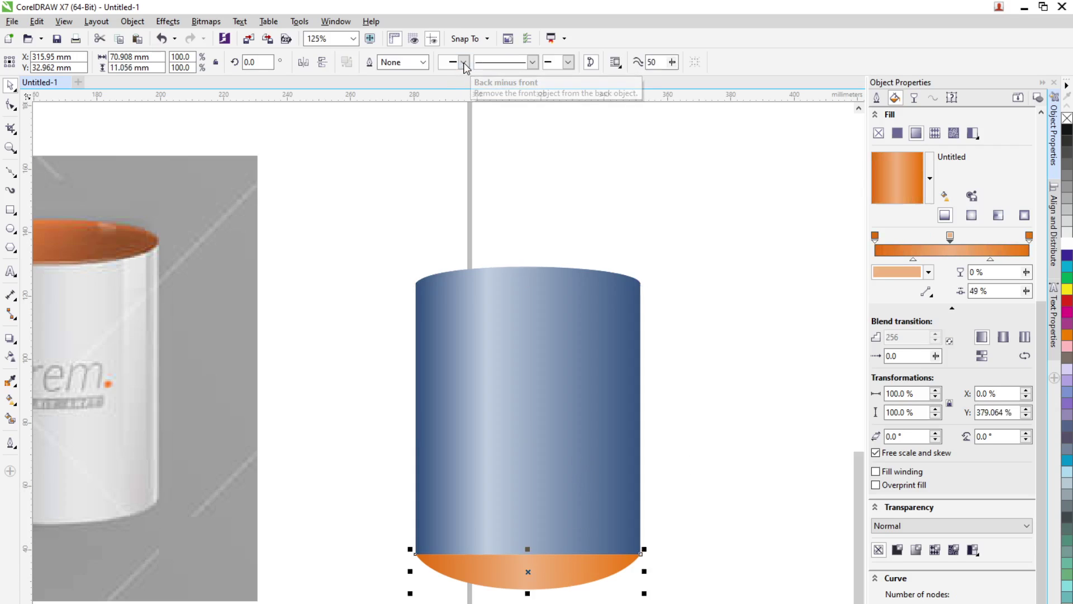
pyautogui.click(511, 347)
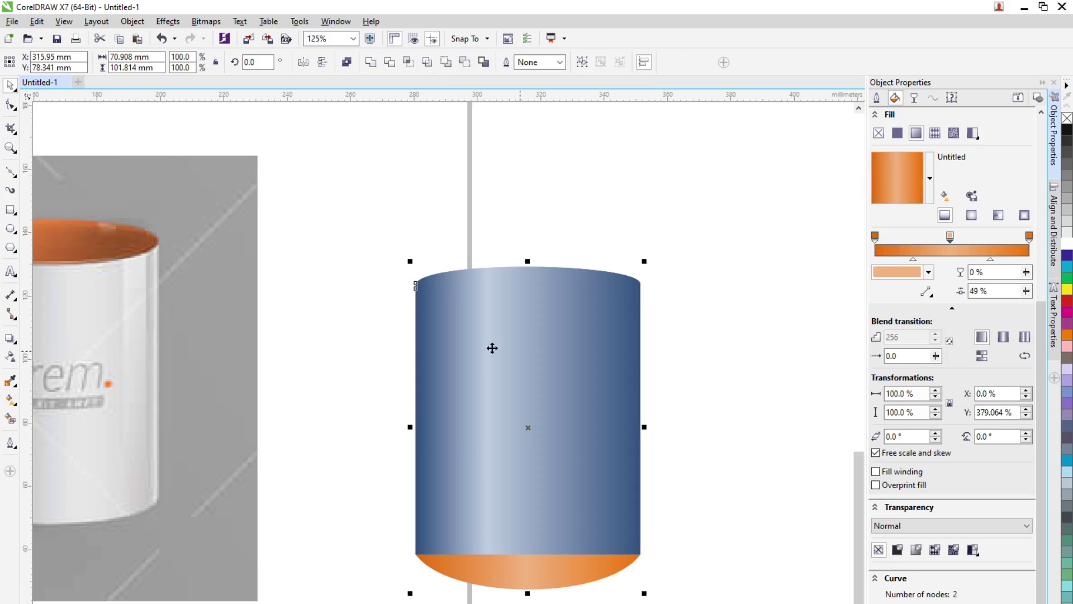
pyautogui.click(447, 63)
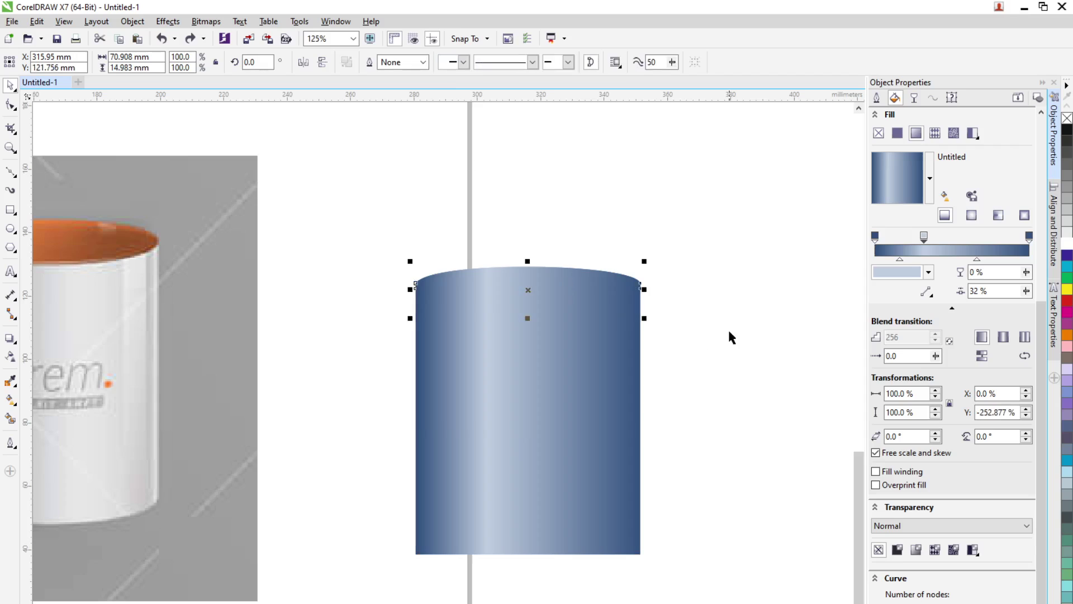
pyautogui.moveTo(527, 410); pyautogui.dragTo(603, 572)
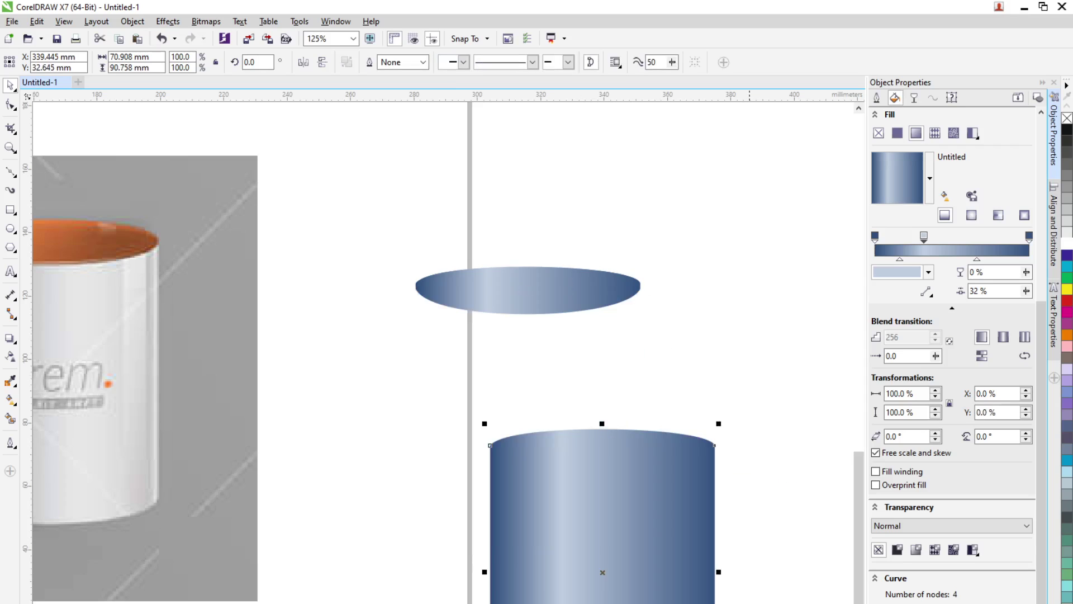
pyautogui.scroll(-2, 730, 476)
pyautogui.hotkey('ctrl', 'z')
pyautogui.hotkey('ctrl', 'z')
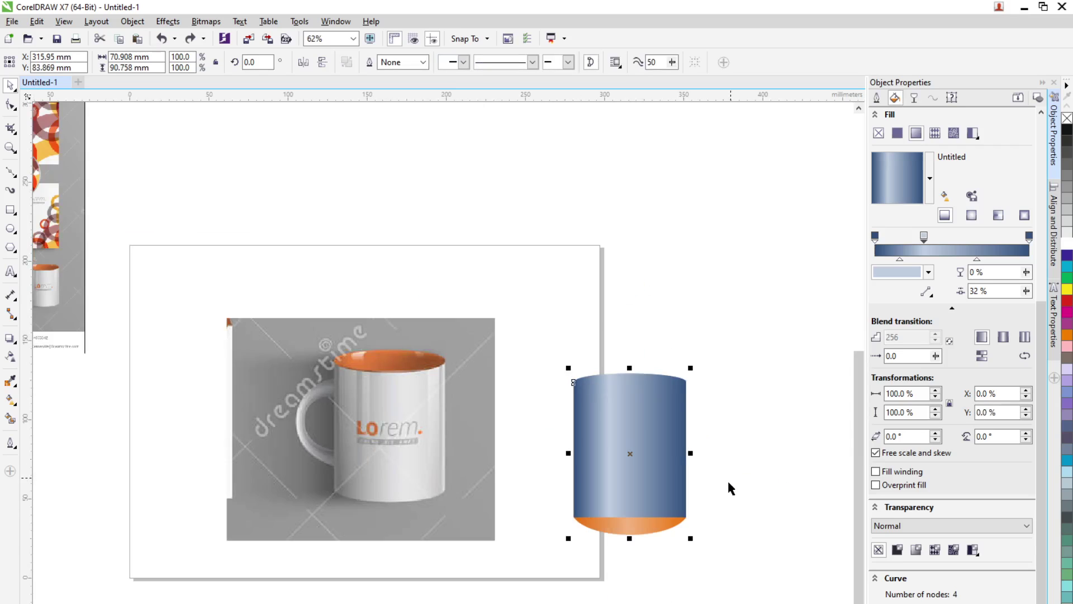
pyautogui.click(706, 528)
pyautogui.scroll(2, 668, 476)
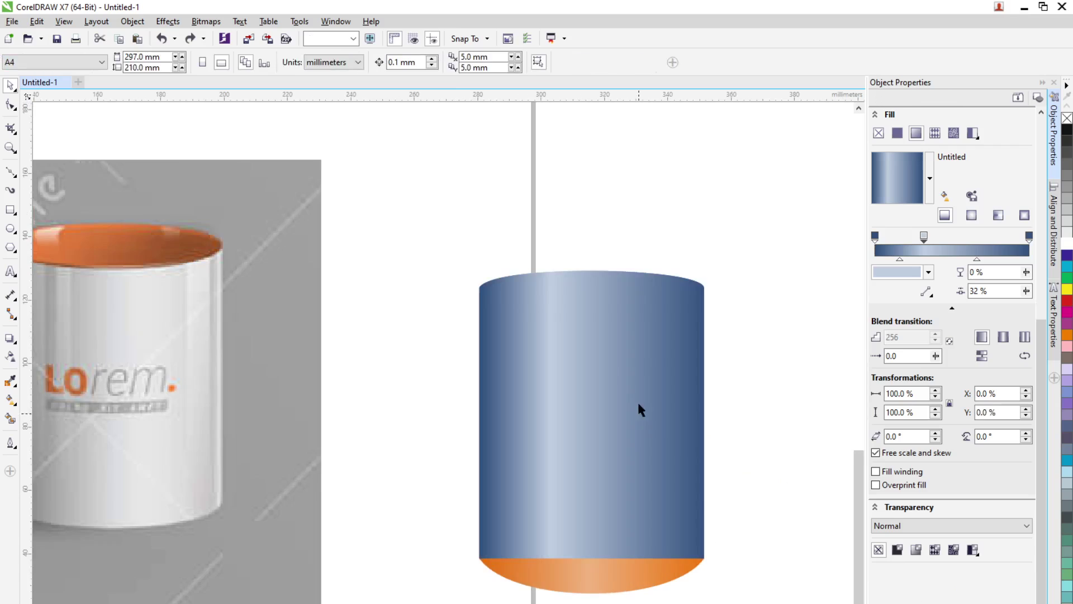
# Bring the orange shape To Front of Page and trim the blue body with it
pyautogui.click(611, 371)
pyautogui.hotkey('shift', 'pageup')
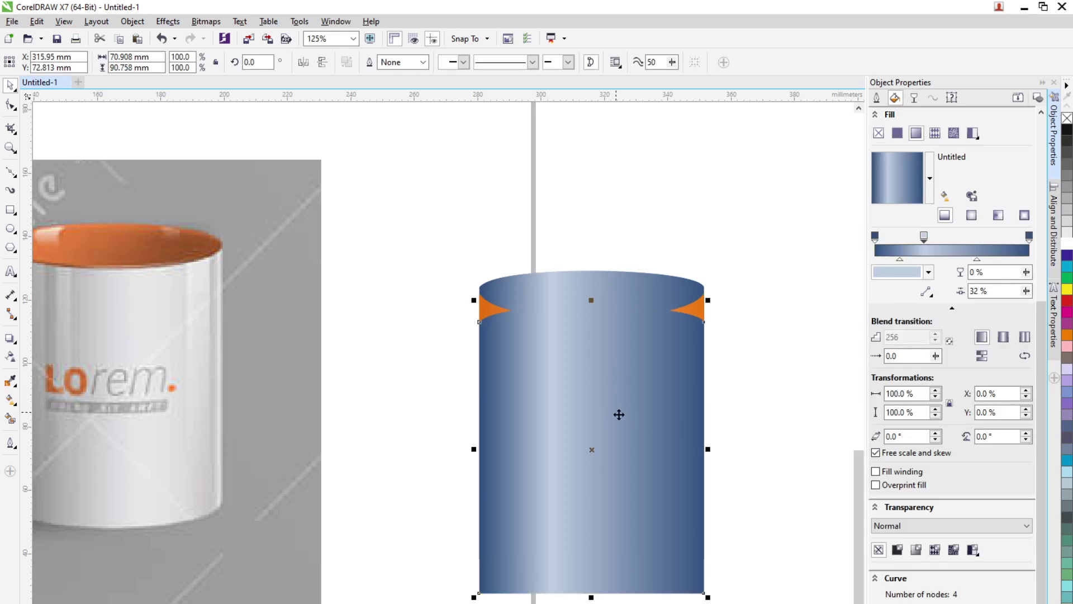
pyautogui.hotkey('ctrl', 'z')
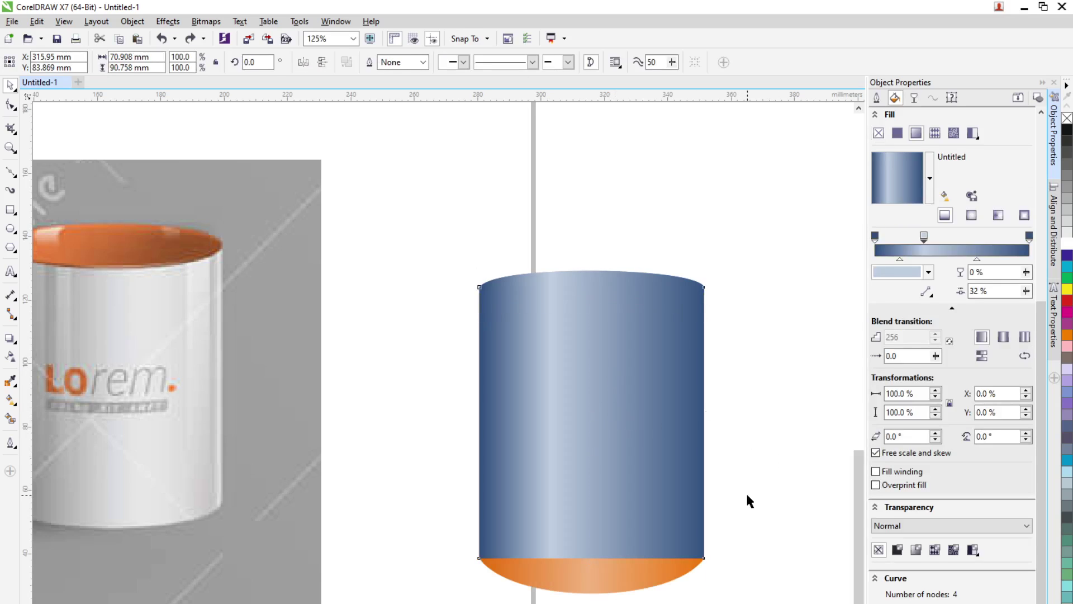
pyautogui.click(640, 573)
pyautogui.rightClick(640, 575)
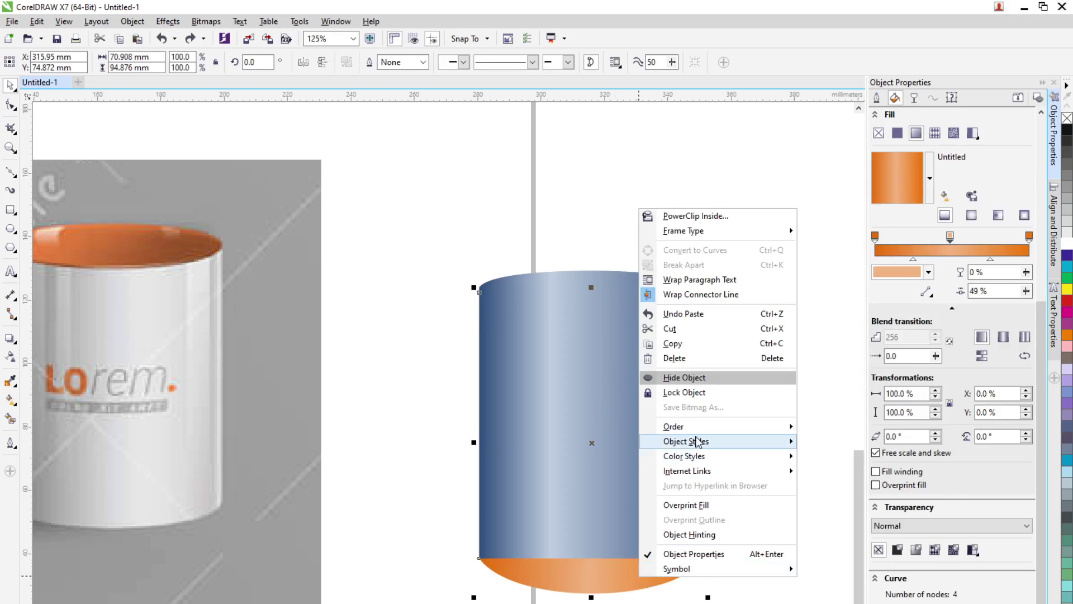
pyautogui.moveTo(688, 427)
pyautogui.click(864, 428)
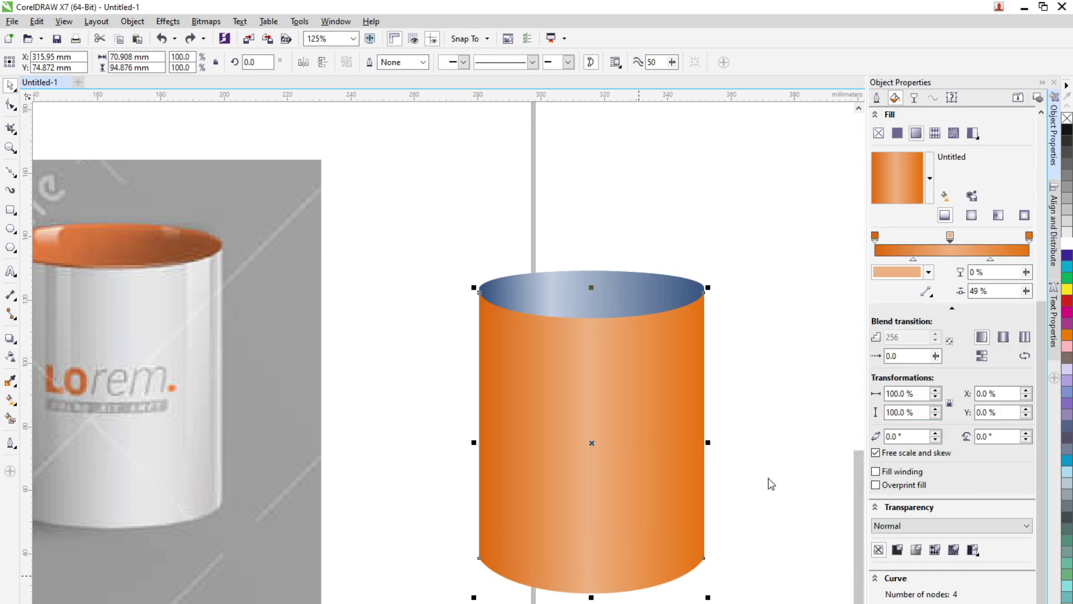
pyautogui.click(772, 484)
pyautogui.click(616, 307)
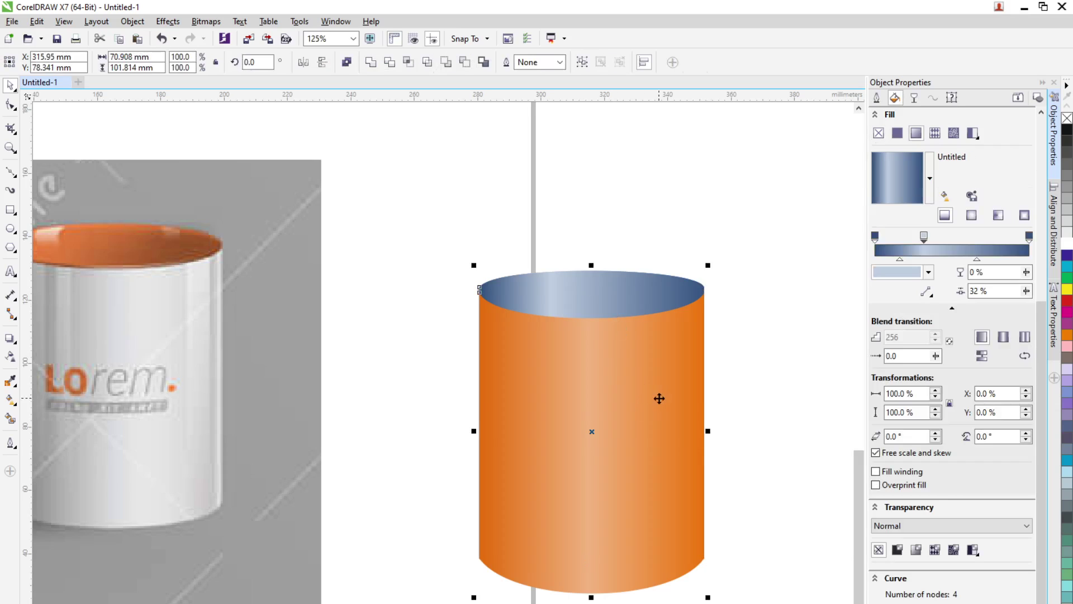
pyautogui.click(466, 64)
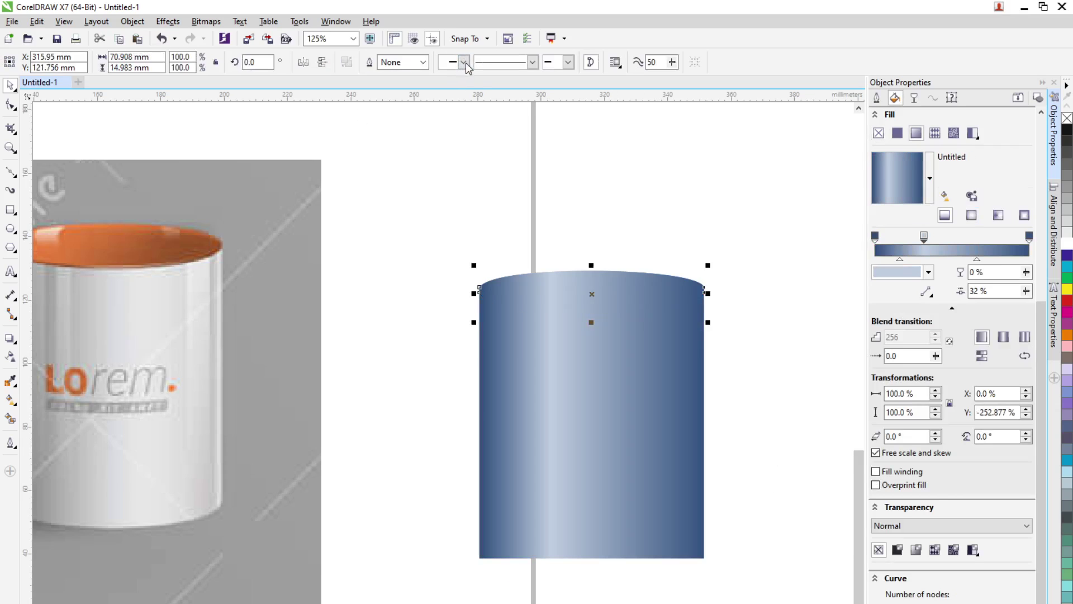
# Darken the top ellipse gradient's left stop to a deep navy, sampling blue from the cylinder
pyautogui.click(793, 316)
pyautogui.moveTo(609, 293); pyautogui.dragTo(585, 304)
pyautogui.click(876, 236)
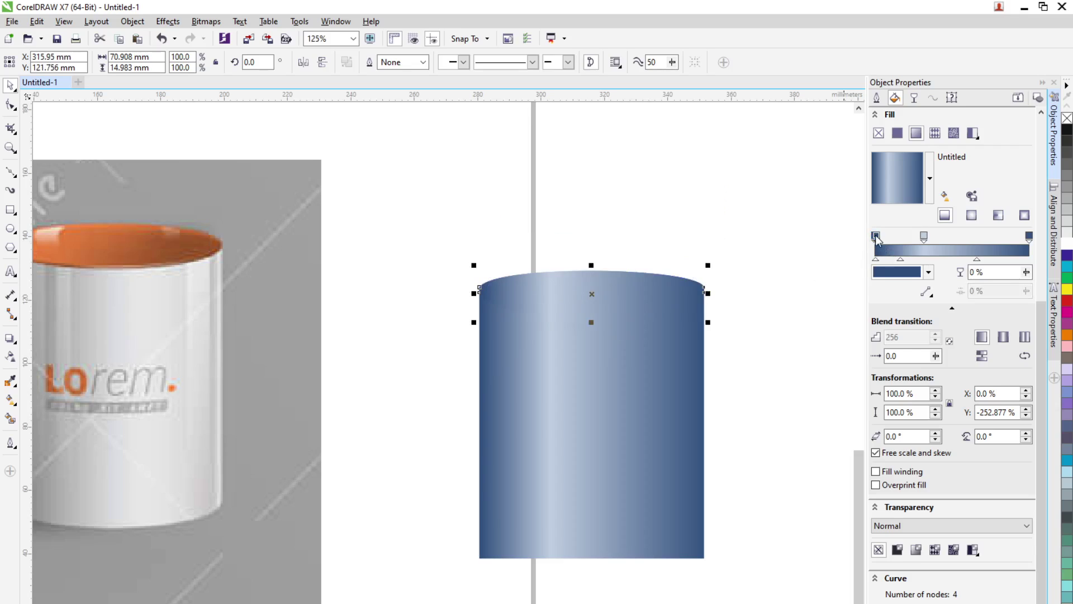
pyautogui.click(919, 277)
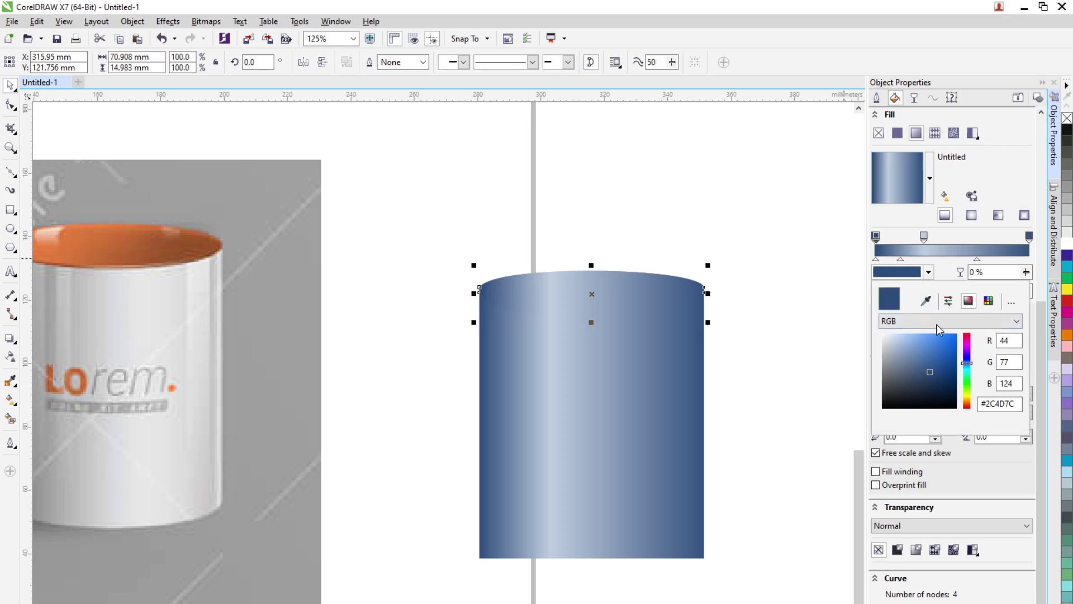
pyautogui.moveTo(932, 372); pyautogui.dragTo(939, 385)
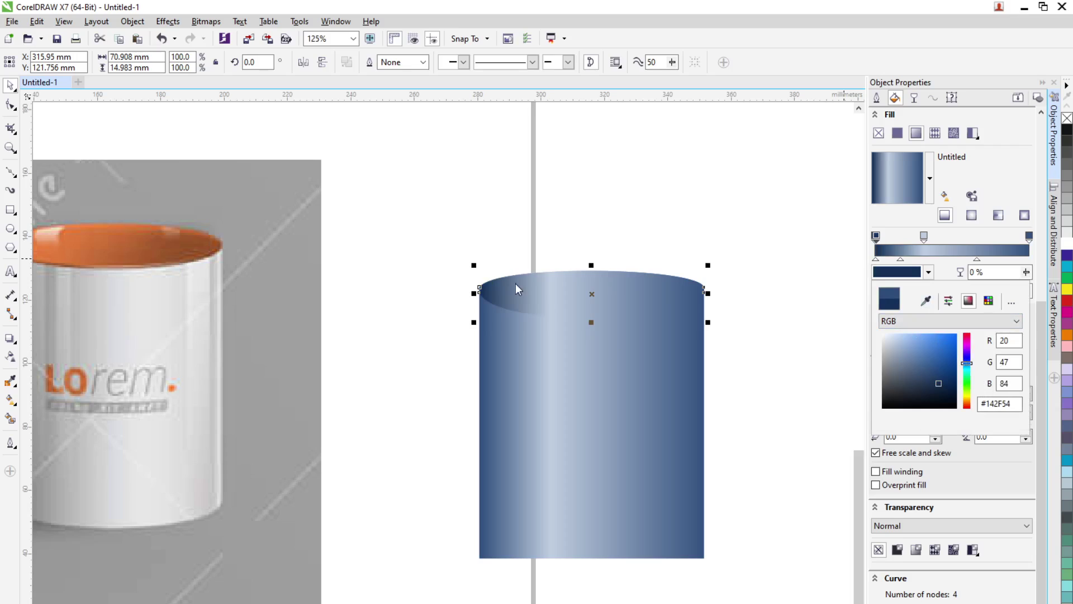
pyautogui.click(1030, 237)
pyautogui.click(929, 273)
pyautogui.click(925, 302)
pyautogui.click(485, 293)
pyautogui.click(926, 302)
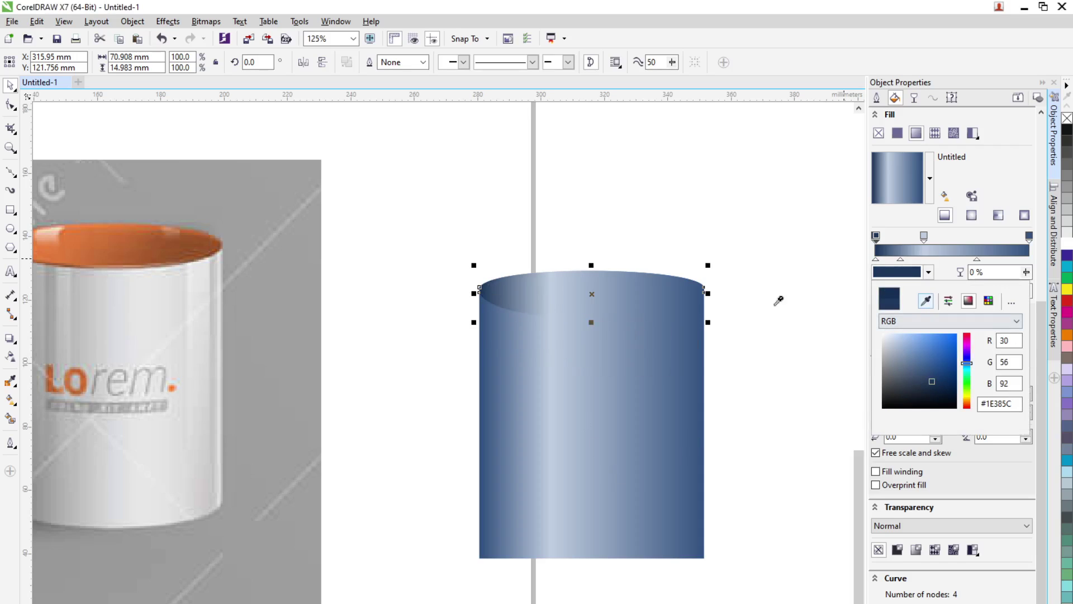
pyautogui.click(491, 293)
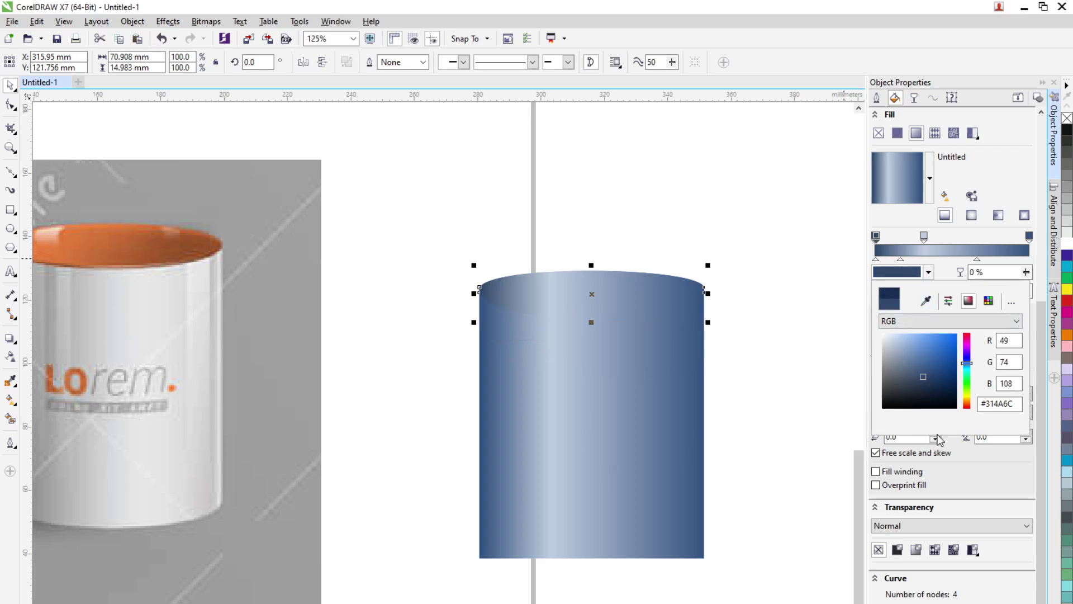
pyautogui.moveTo(931, 390)
pyautogui.mouseDown()
pyautogui.moveTo(941, 404)
pyautogui.moveTo(944, 385)
pyautogui.mouseUp()
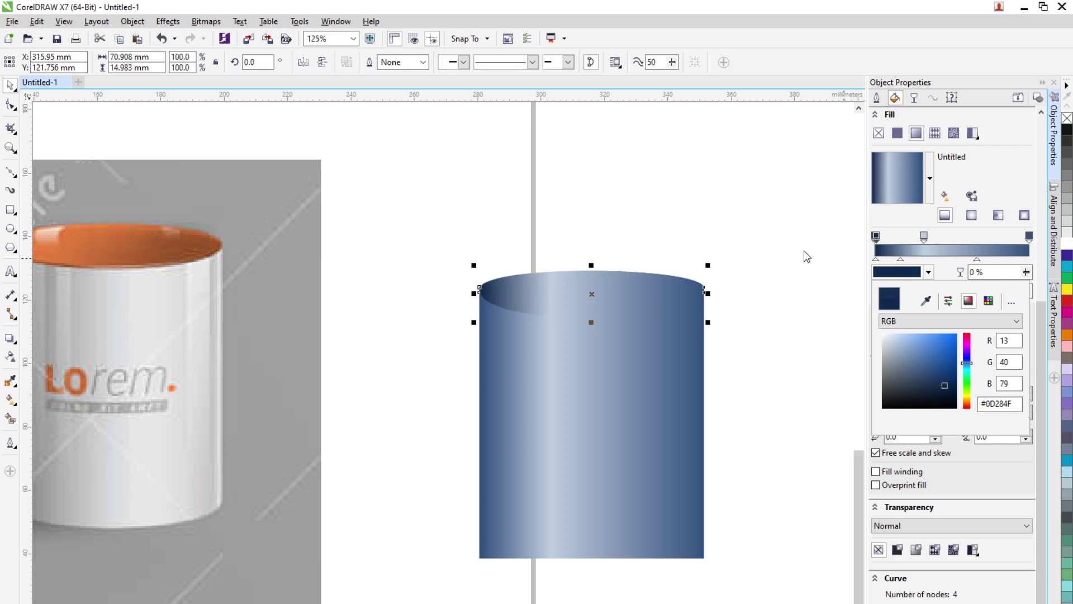
pyautogui.click(1031, 240)
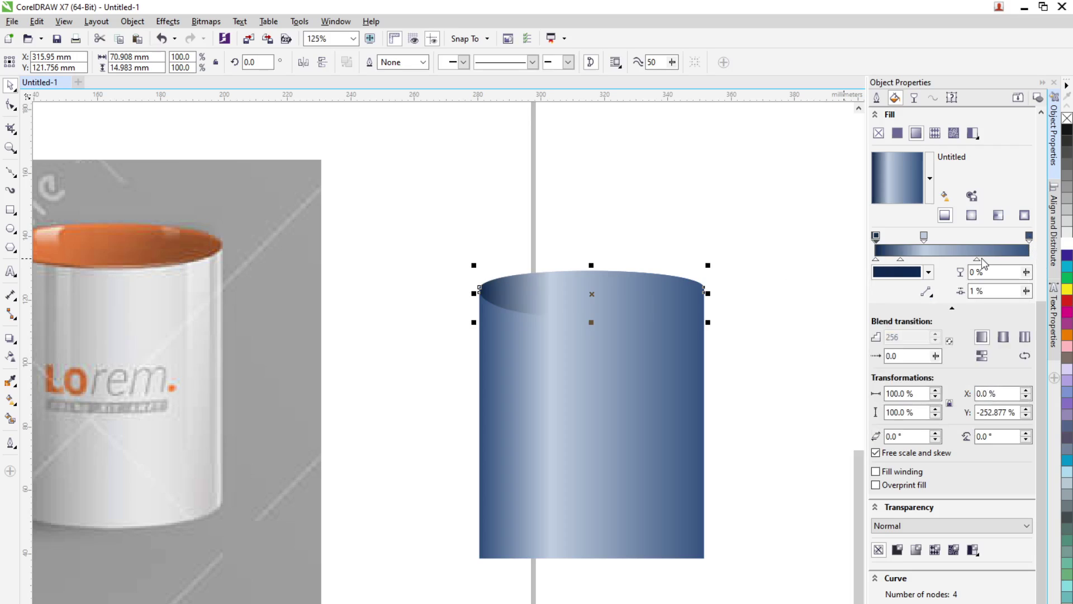
# Set the gradient's right stop to a darker blue eyedropped from the cylinder top
pyautogui.click(1029, 237)
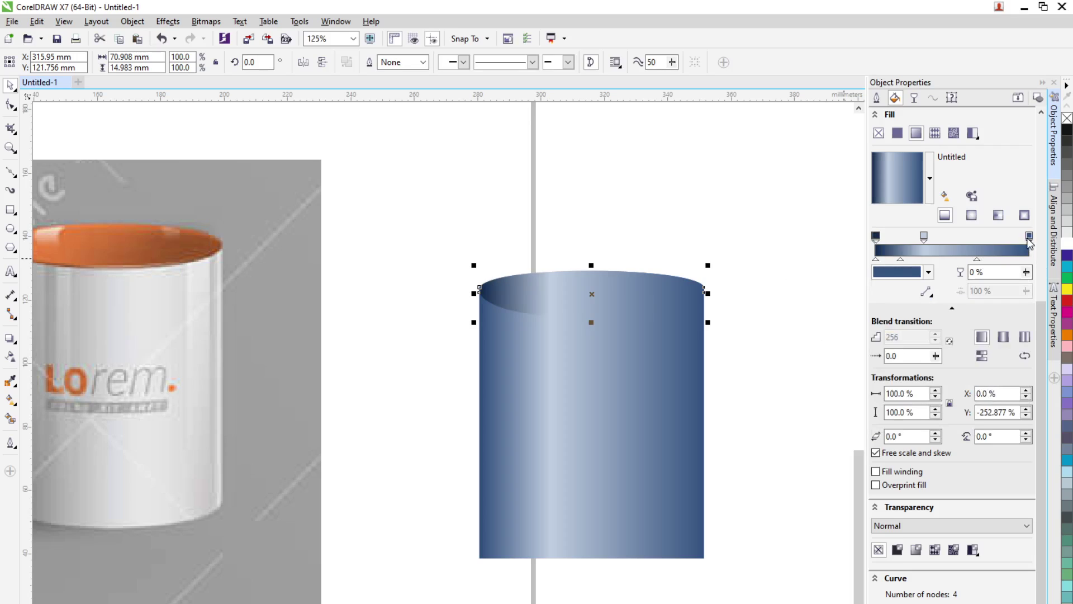
pyautogui.click(929, 273)
pyautogui.click(926, 300)
pyautogui.click(497, 291)
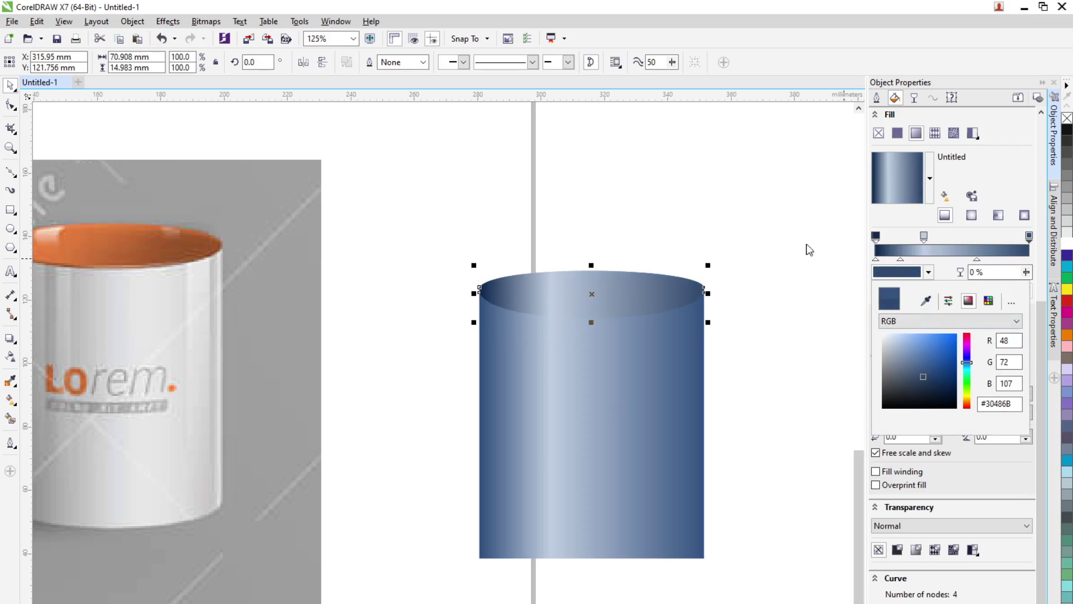
pyautogui.click(645, 353)
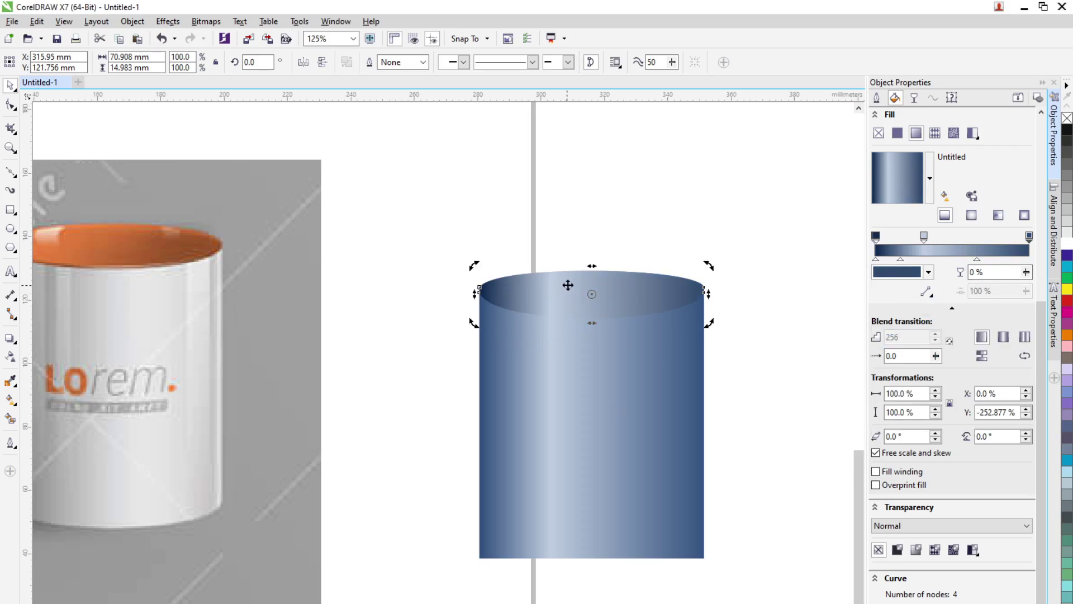
# Flatten the top ellipse vertically to 77.7% of its height
pyautogui.scroll(2, 570, 284)
pyautogui.moveTo(610, 252); pyautogui.dragTo(609, 267)
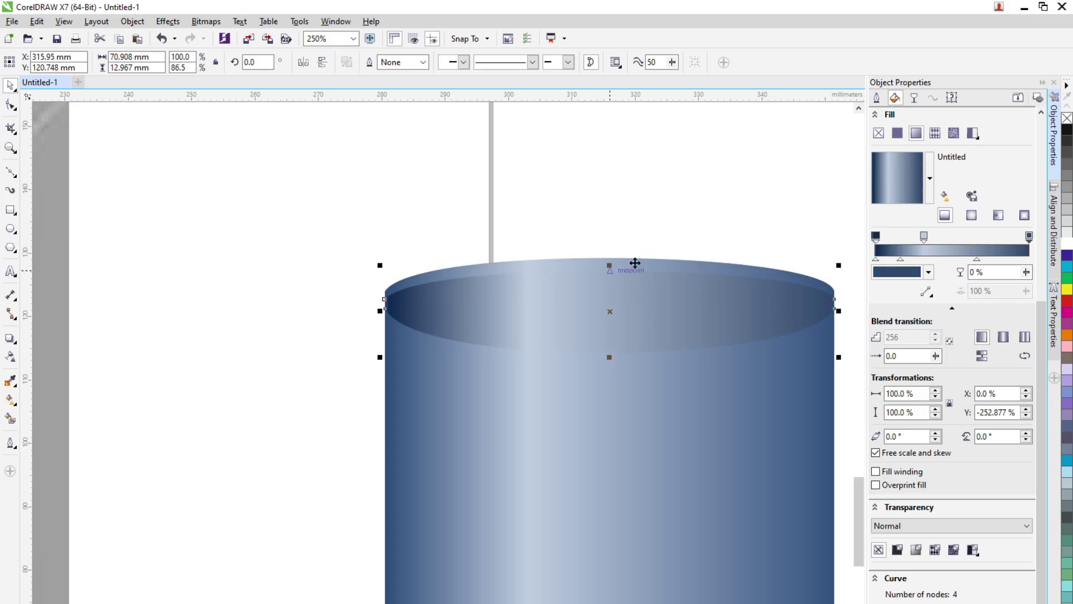
pyautogui.click(649, 220)
pyautogui.click(615, 311)
pyautogui.moveTo(608, 350); pyautogui.dragTo(607, 345)
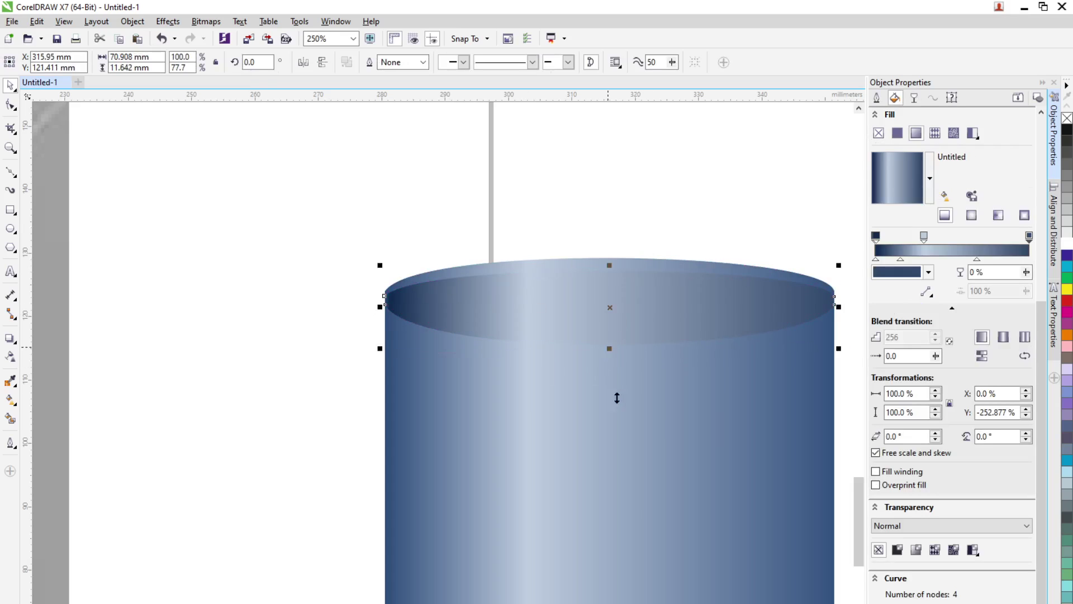
pyautogui.click(279, 358)
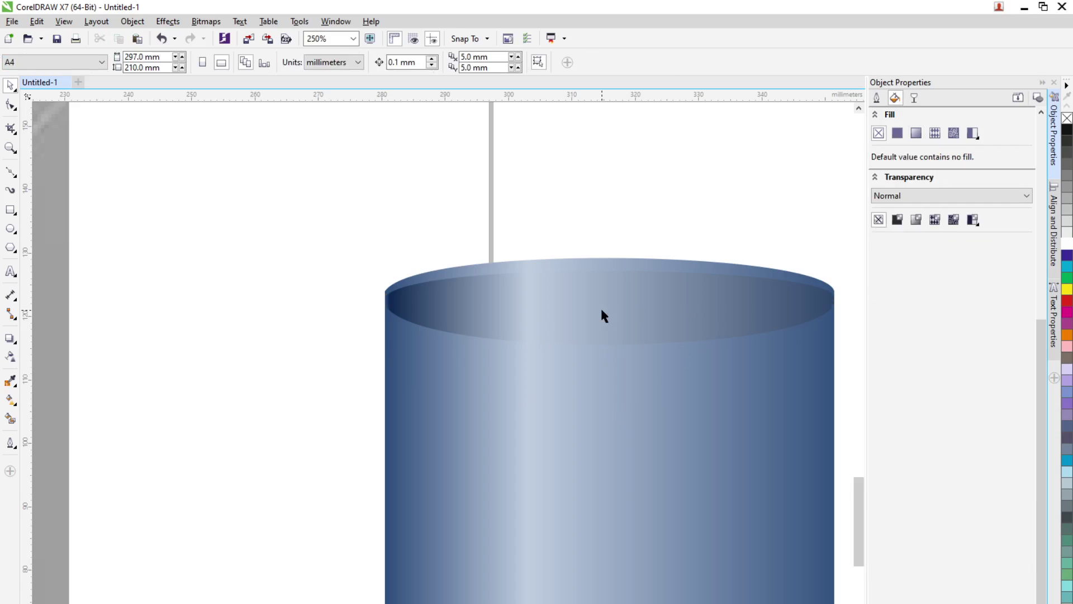
# Nudge the inner top ellipse up slightly with the Up arrow key
pyautogui.scroll(2, 601, 311)
pyautogui.click(168, 303)
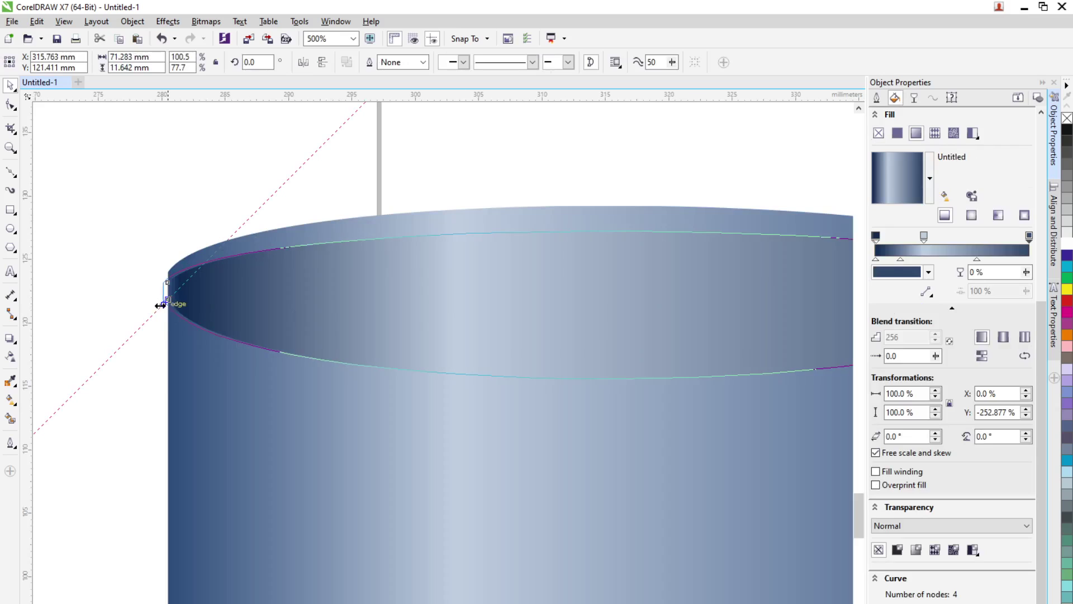
pyautogui.click(90, 295)
pyautogui.scroll(-2, 201, 325)
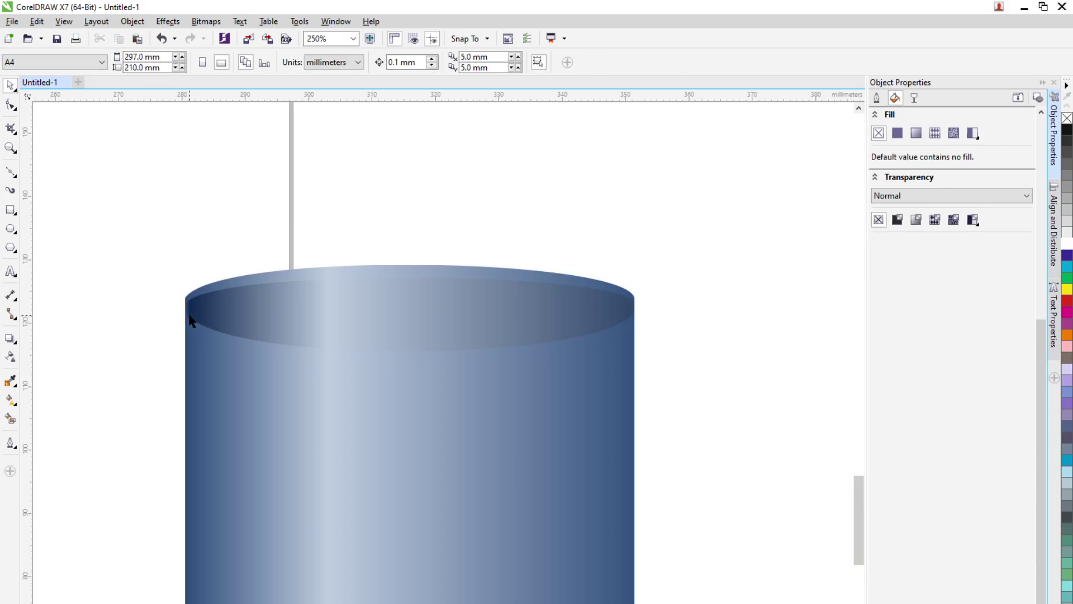
pyautogui.scroll(2, 585, 305)
pyautogui.click(630, 309)
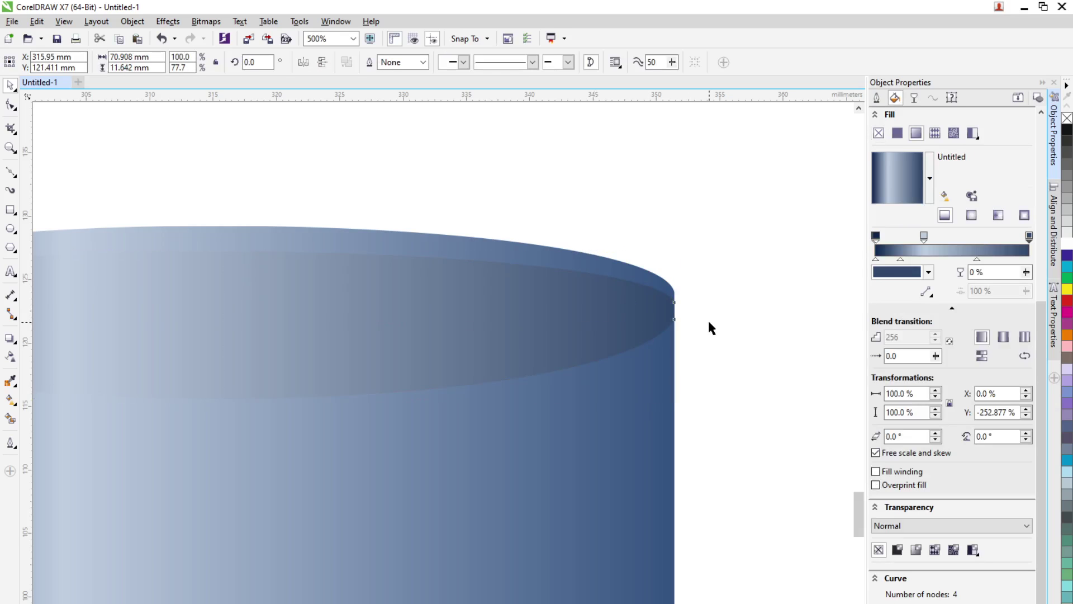
pyautogui.press('Up')
pyautogui.press('Up')
pyautogui.press('Up')
pyautogui.press('Up')
pyautogui.press('Up')
pyautogui.press('Up')
pyautogui.press('Up')
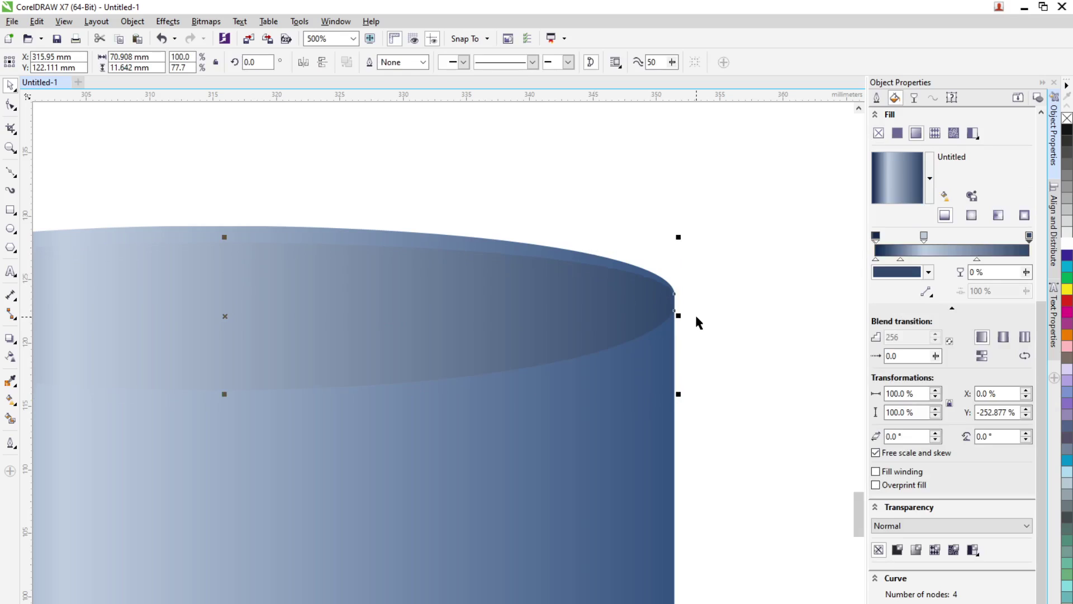
pyautogui.click(695, 313)
pyautogui.scroll(-2, 695, 313)
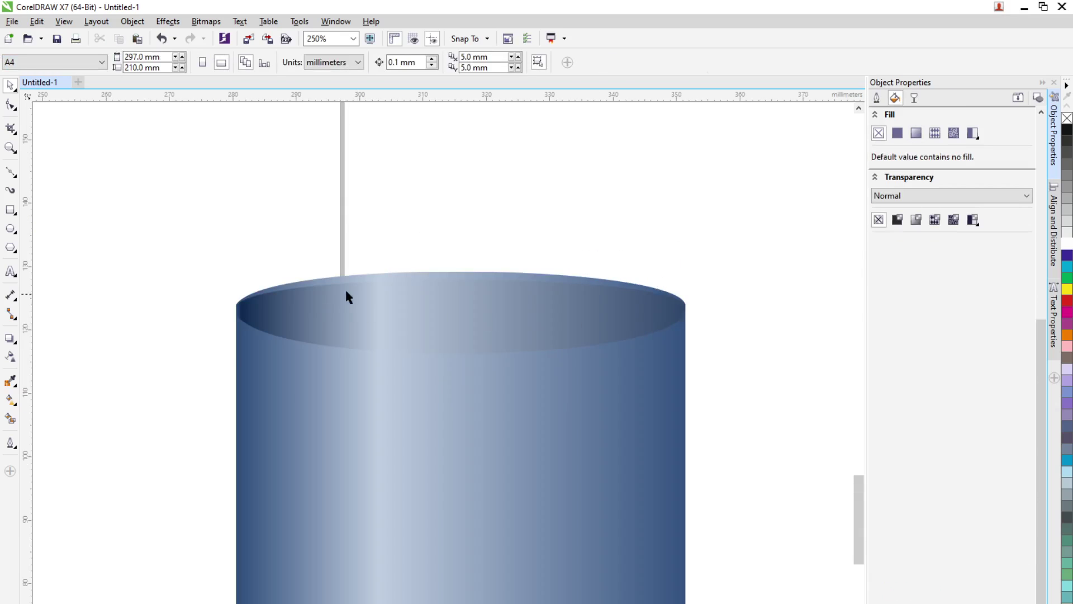
pyautogui.scroll(2, 383, 287)
# With the Shape tool, move the inner ellipse's left node down-right and bend its curve
pyautogui.click(466, 296)
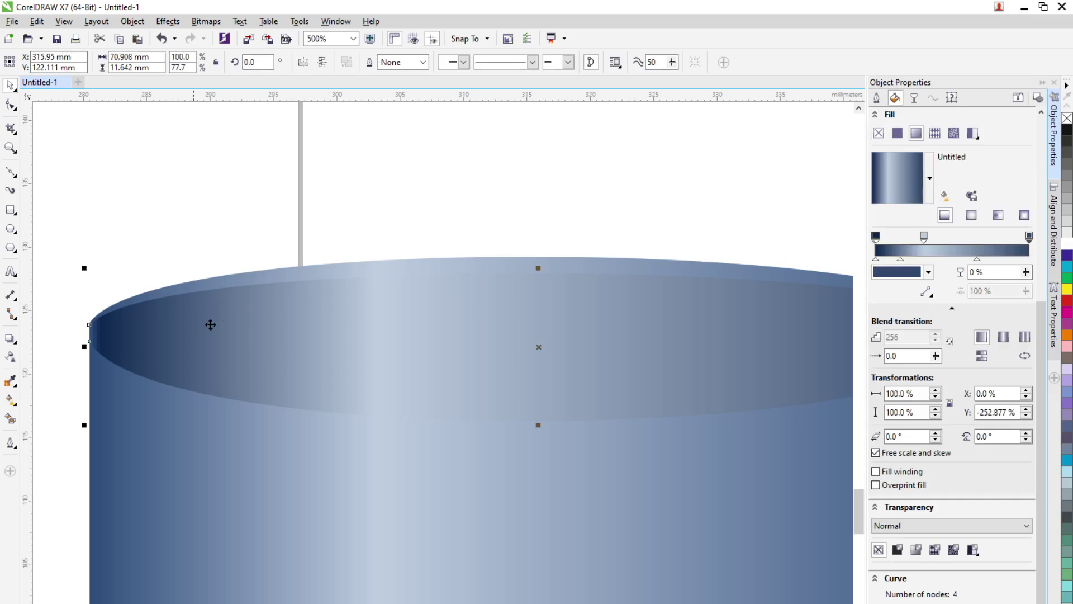
pyautogui.scroll(2, 111, 332)
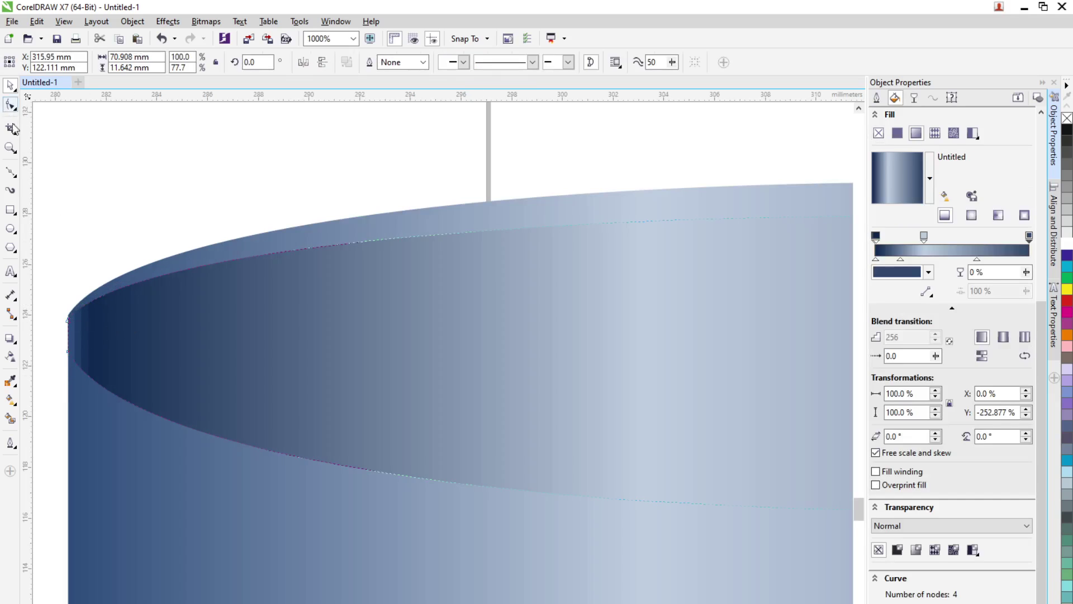
pyautogui.click(10, 104)
pyautogui.click(68, 321)
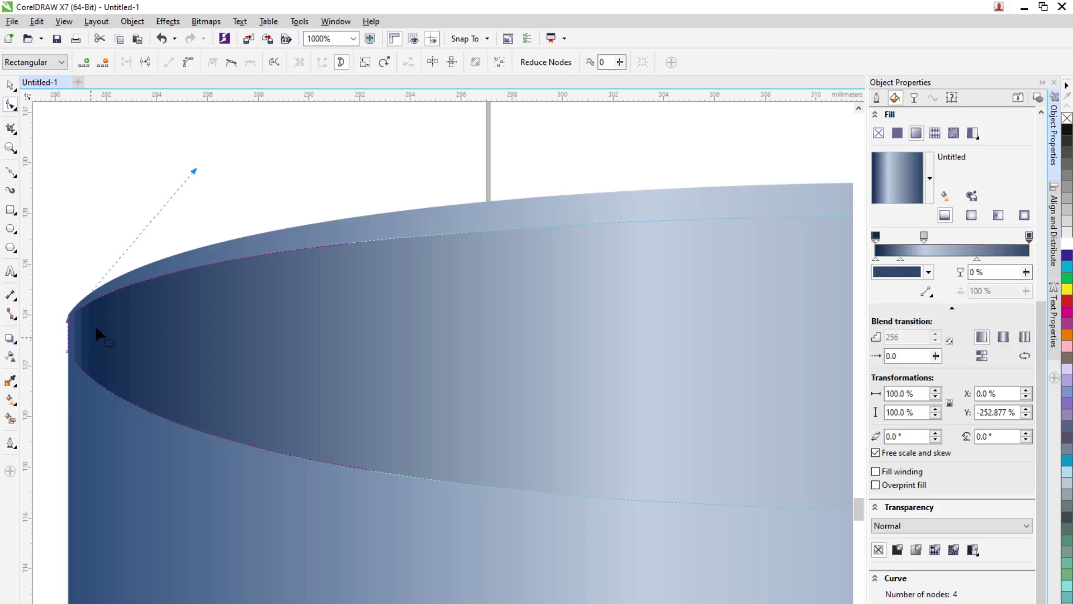
pyautogui.click(67, 329)
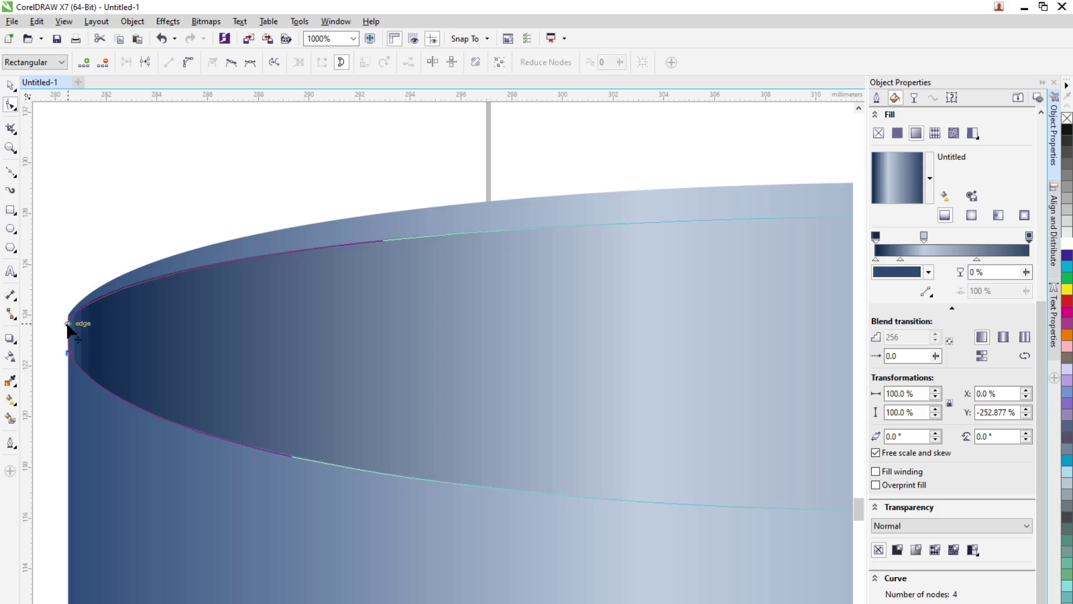
pyautogui.moveTo(67, 329); pyautogui.dragTo(119, 360)
pyautogui.hotkey('ctrl', 'z')
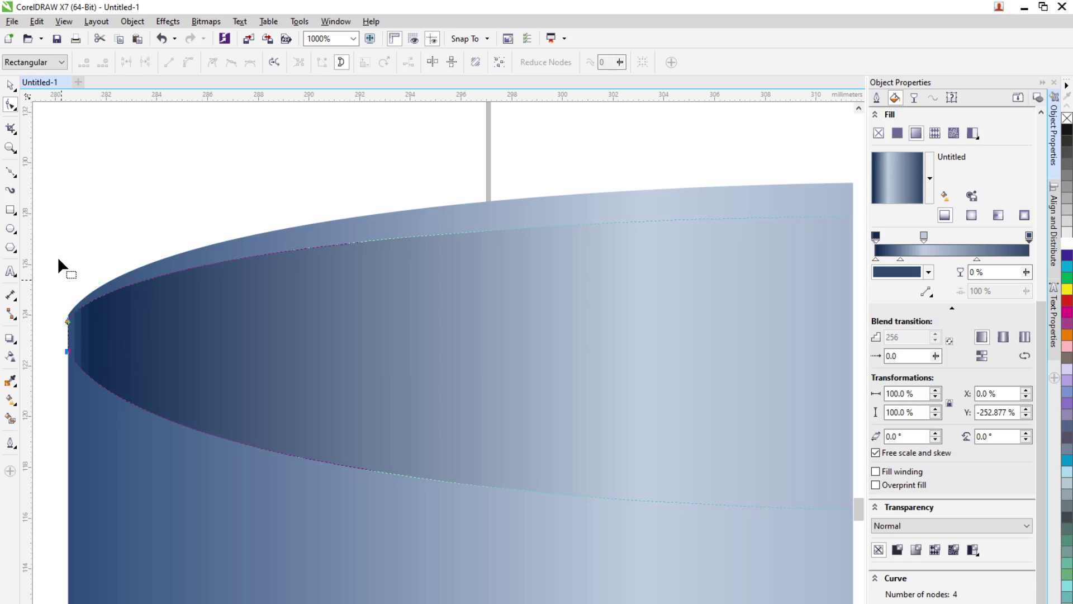
pyautogui.click(68, 327)
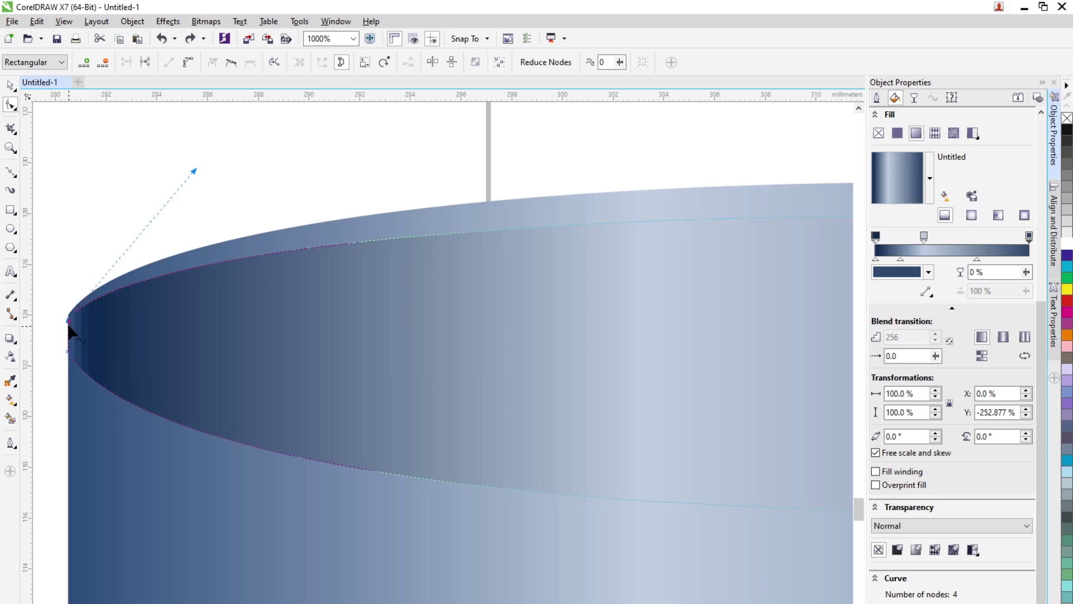
pyautogui.moveTo(67, 328); pyautogui.dragTo(120, 361)
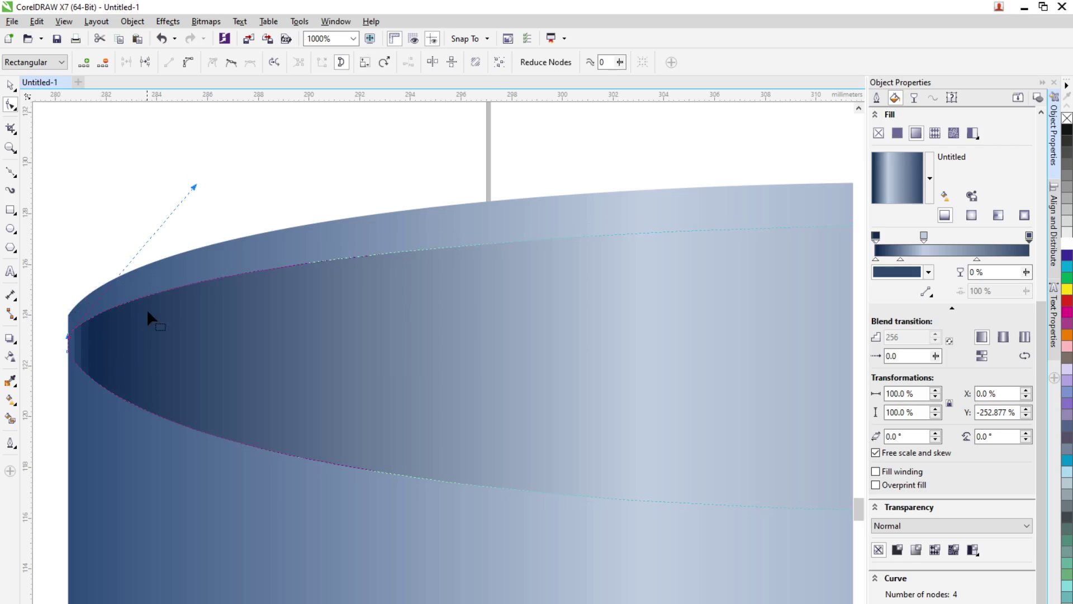
pyautogui.moveTo(192, 187); pyautogui.dragTo(162, 174)
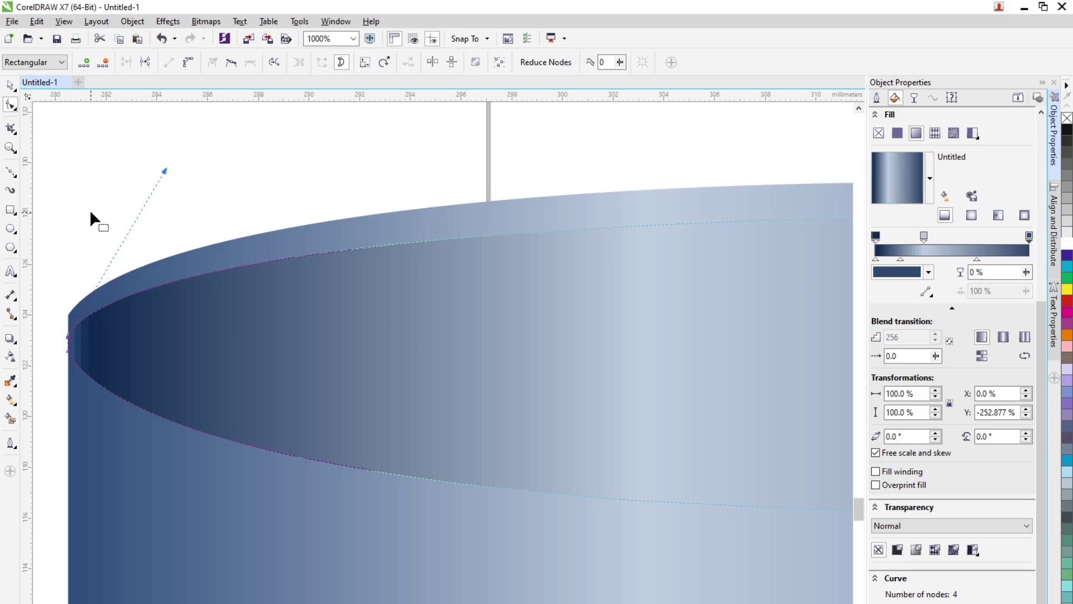
# Drag the rim curve's handles so it follows the cylinder's top ellipse edge
pyautogui.scroll(-2, 91, 216)
pyautogui.scroll(-2, 427, 270)
pyautogui.scroll(2, 727, 318)
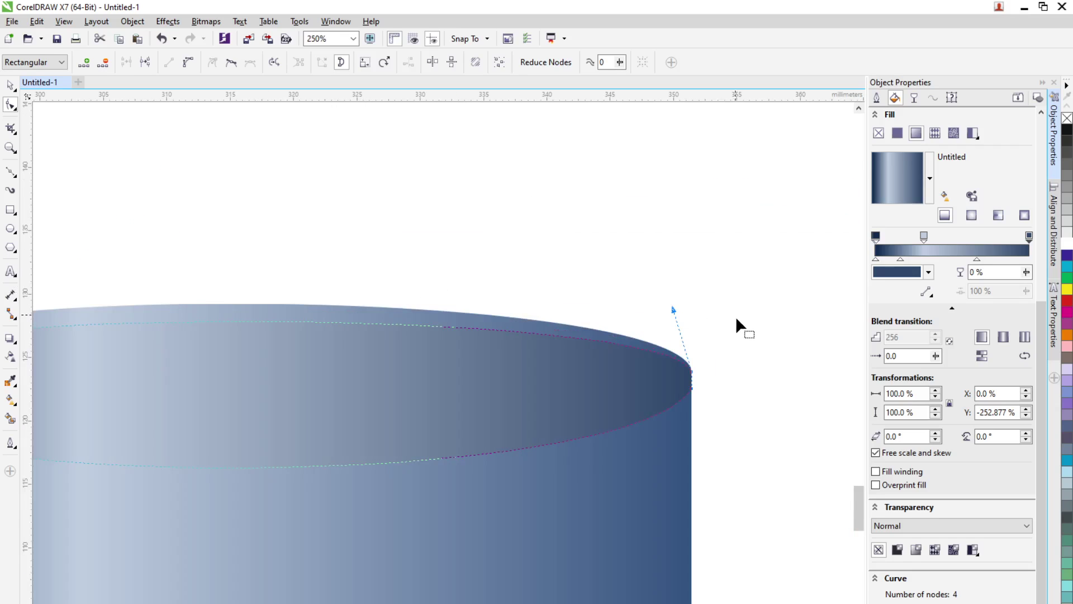
pyautogui.moveTo(673, 308); pyautogui.dragTo(646, 318)
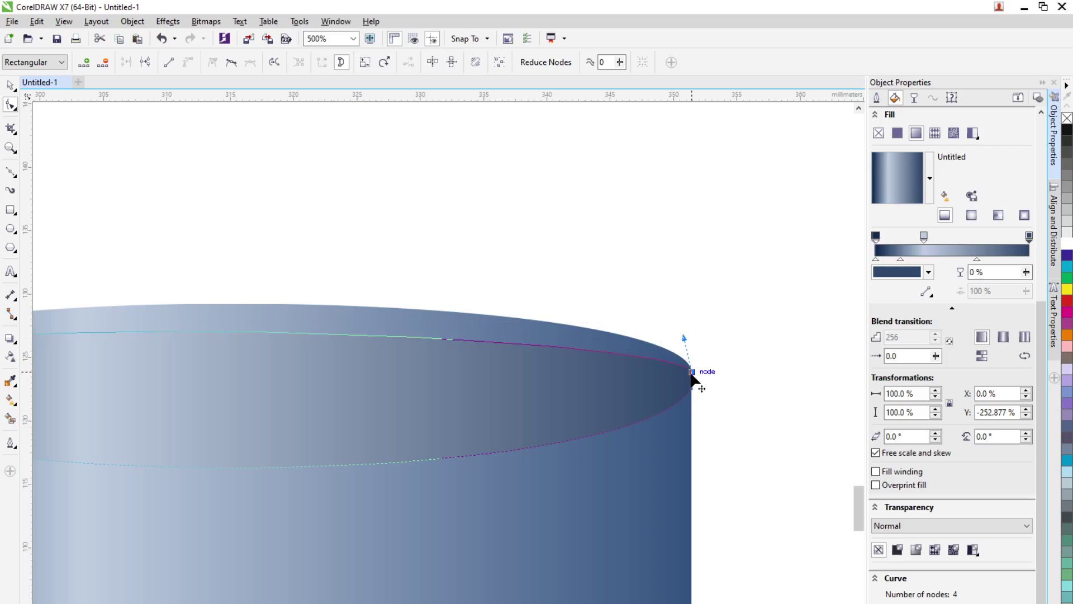
pyautogui.moveTo(683, 340); pyautogui.dragTo(677, 322)
pyautogui.scroll(-2, 730, 315)
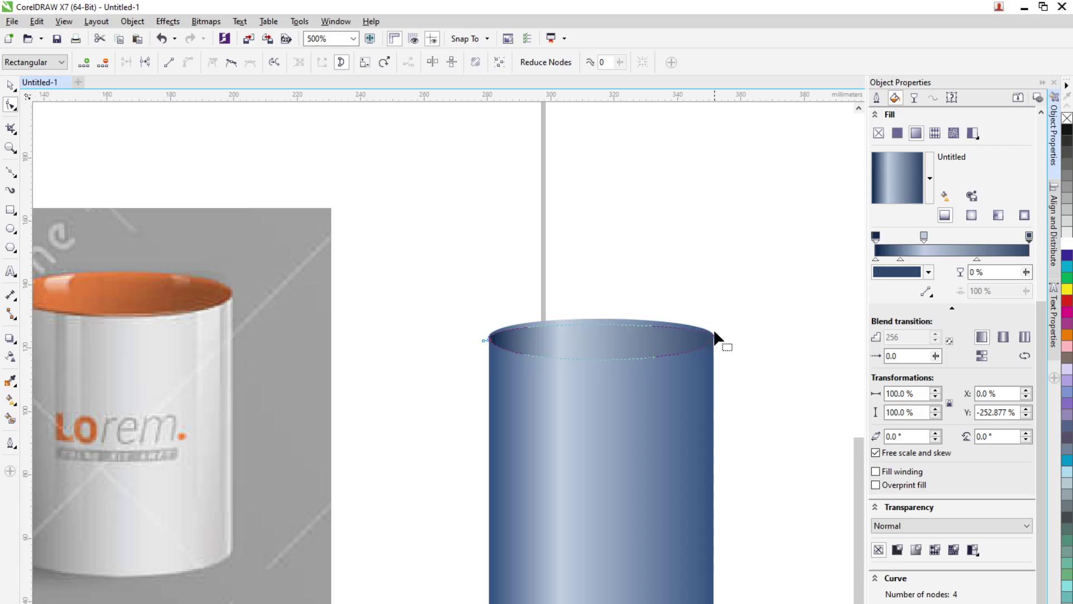
# Drag a copy of the cylinder body to the right of the original
pyautogui.click(10, 85)
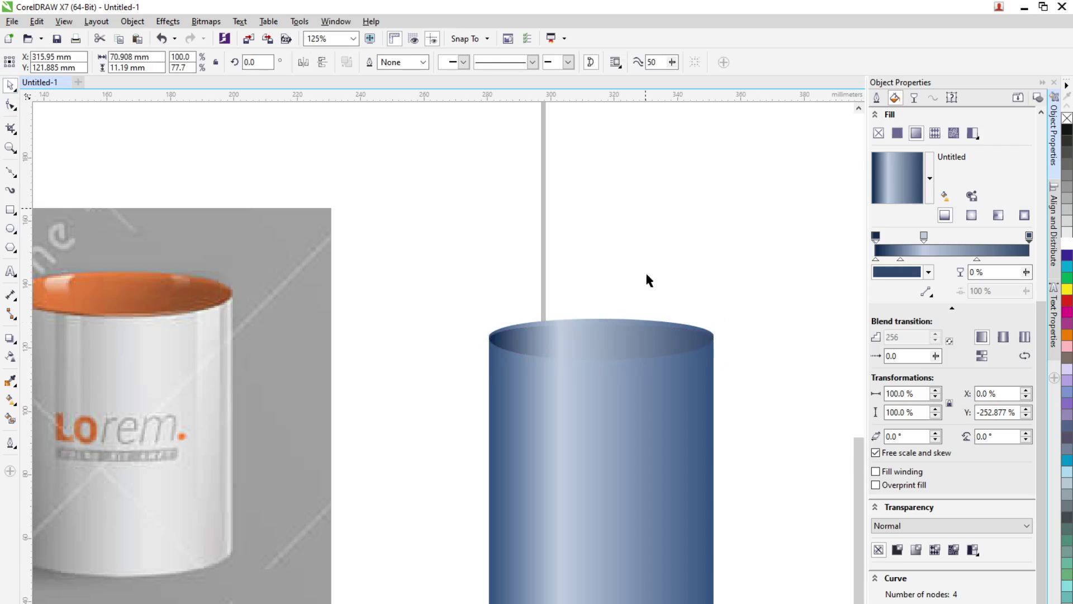
pyautogui.click(644, 291)
pyautogui.scroll(1, 600, 333)
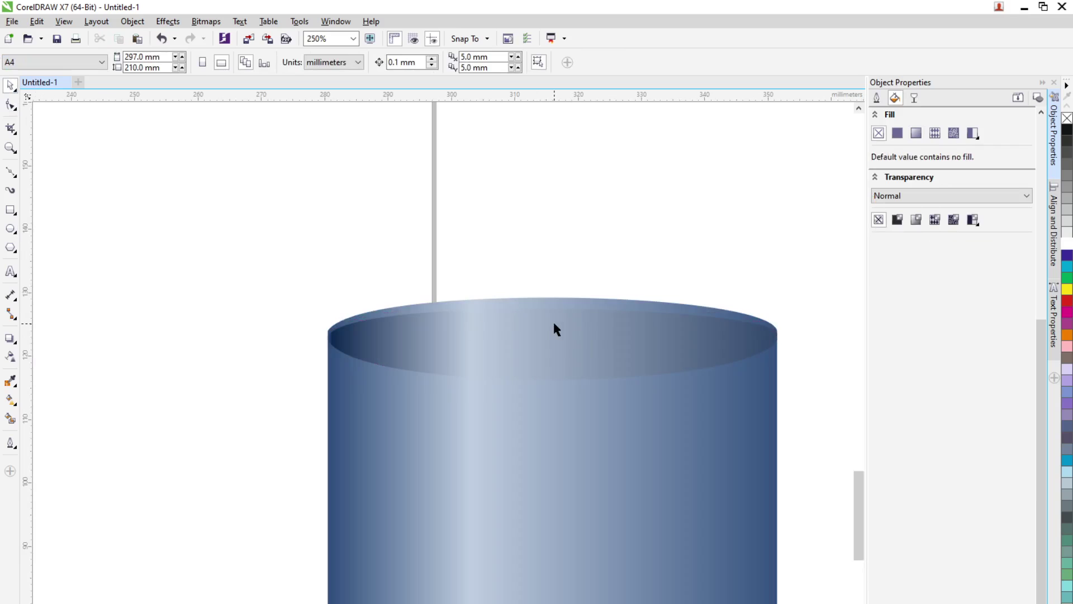
pyautogui.scroll(-1, 554, 324)
pyautogui.scroll(-1, 93, 288)
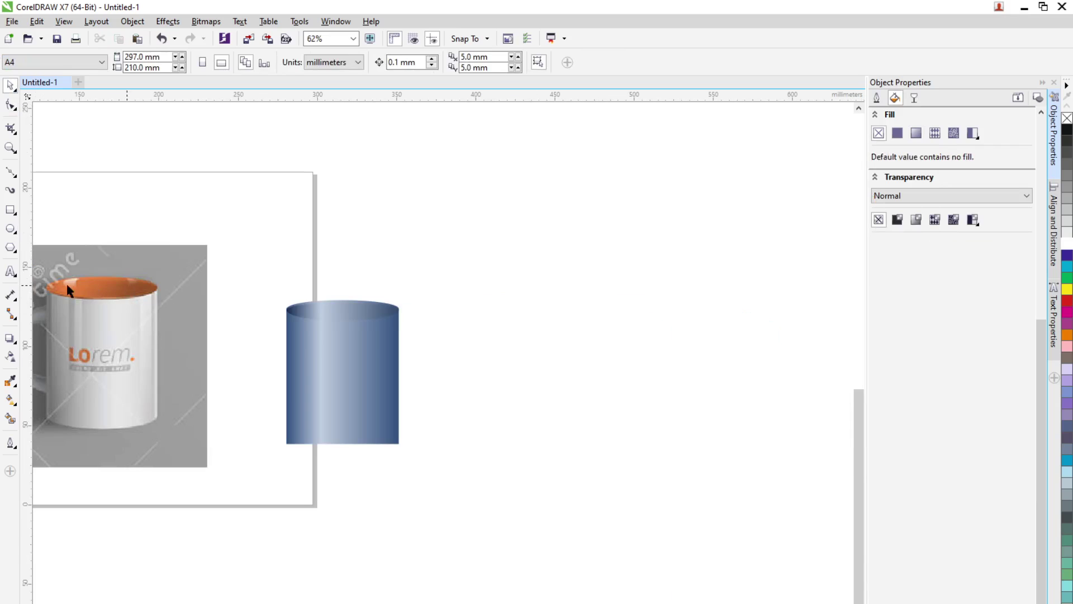
pyautogui.scroll(1, 377, 294)
pyautogui.scroll(-1, 319, 370)
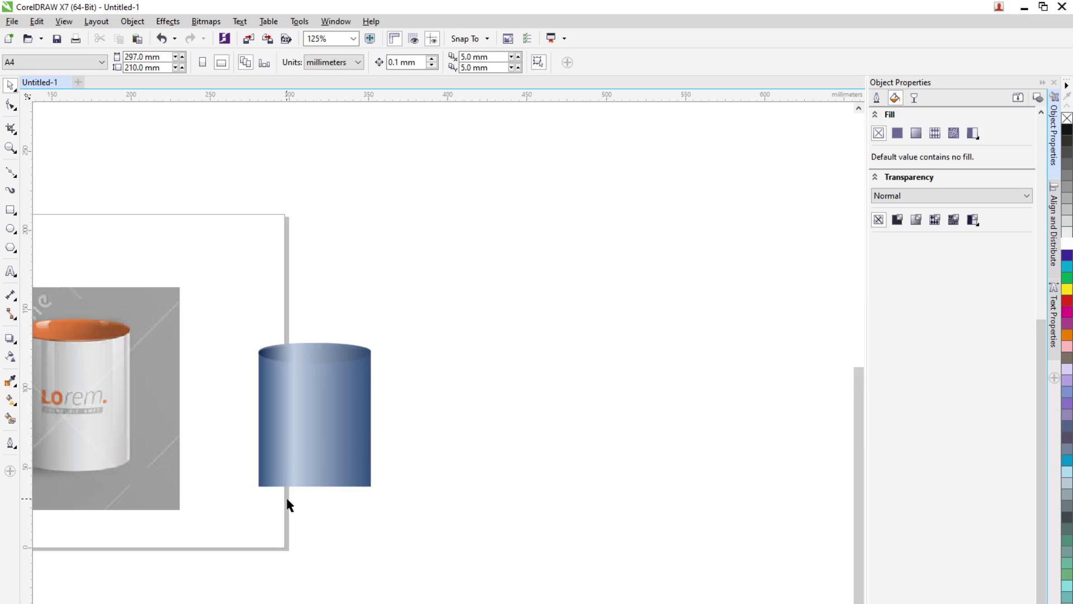
pyautogui.click(309, 467)
pyautogui.moveTo(318, 455); pyautogui.dragTo(568, 513)
pyautogui.hotkey('ctrl', 'z')
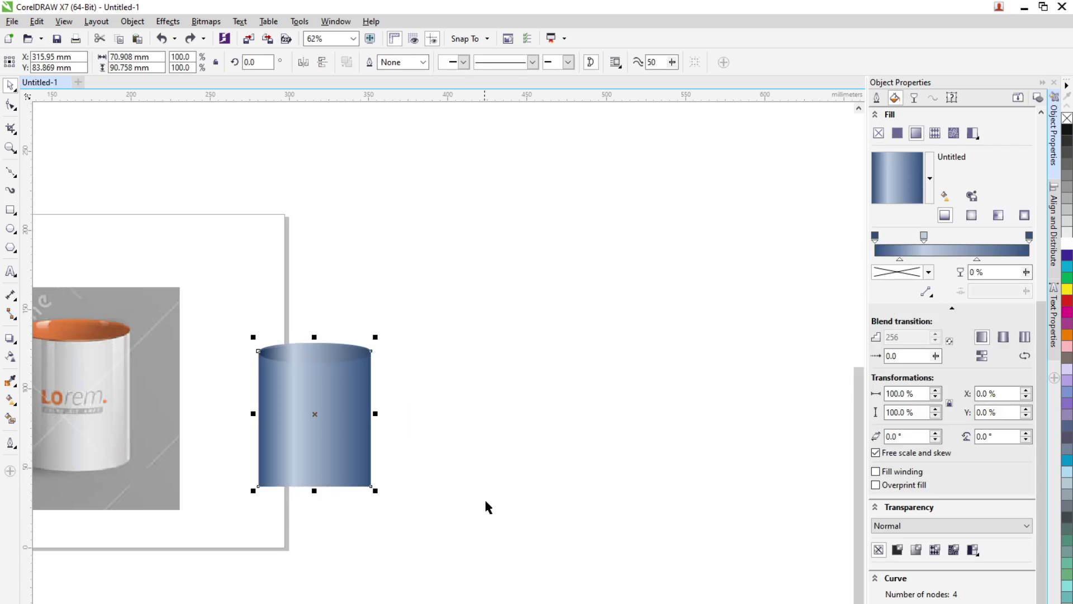
pyautogui.click(488, 502)
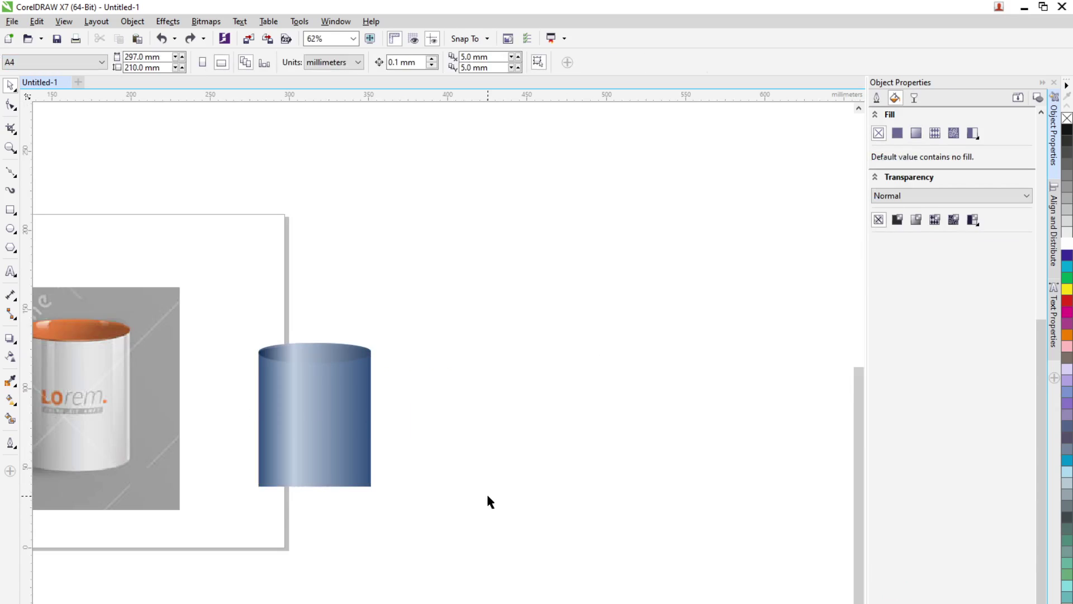
pyautogui.click(326, 414)
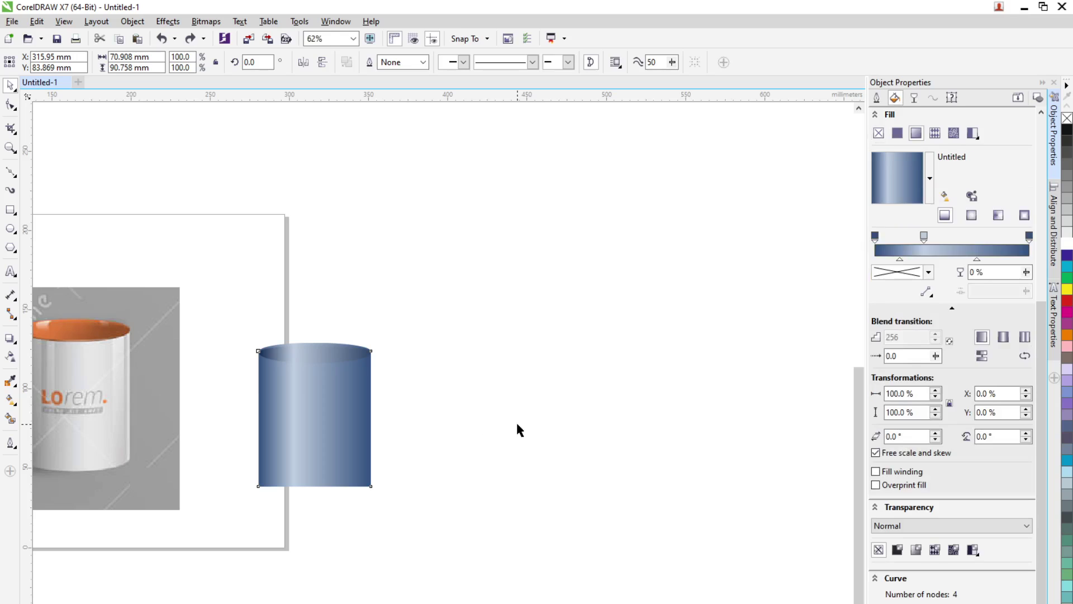
pyautogui.moveTo(335, 428); pyautogui.dragTo(526, 428)
# Copy the whole cylinder further right, delete the leftover middle copy, and select the new one
pyautogui.moveTo(328, 363); pyautogui.dragTo(503, 426)
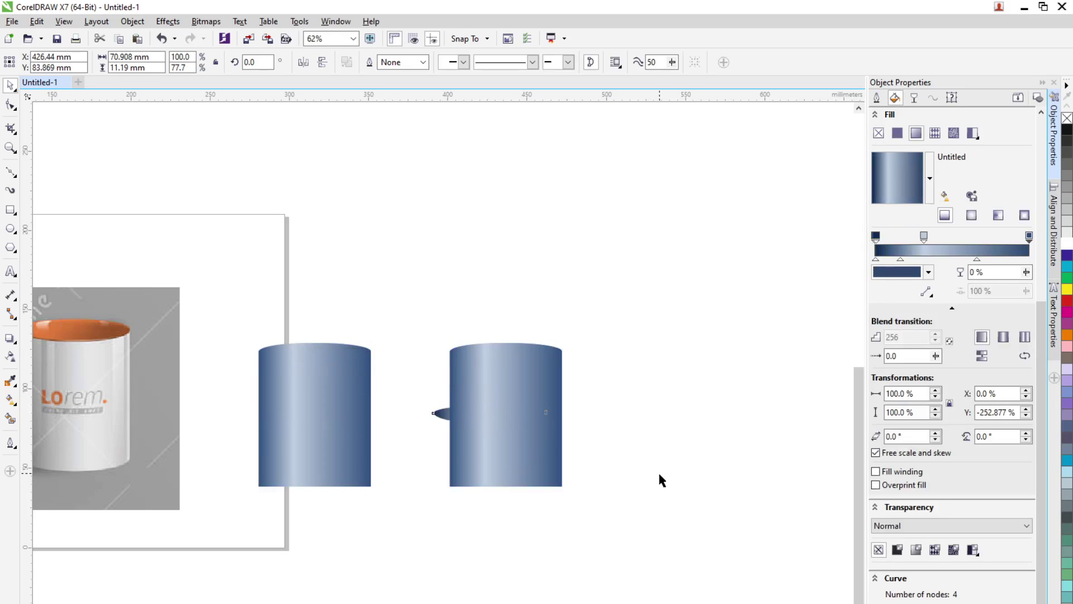
pyautogui.hotkey('ctrl', 'z')
pyautogui.keyDown('shift'); pyautogui.click(331, 407); pyautogui.keyUp('shift')
pyautogui.moveTo(331, 432); pyautogui.dragTo(701, 443)
pyautogui.click(516, 428)
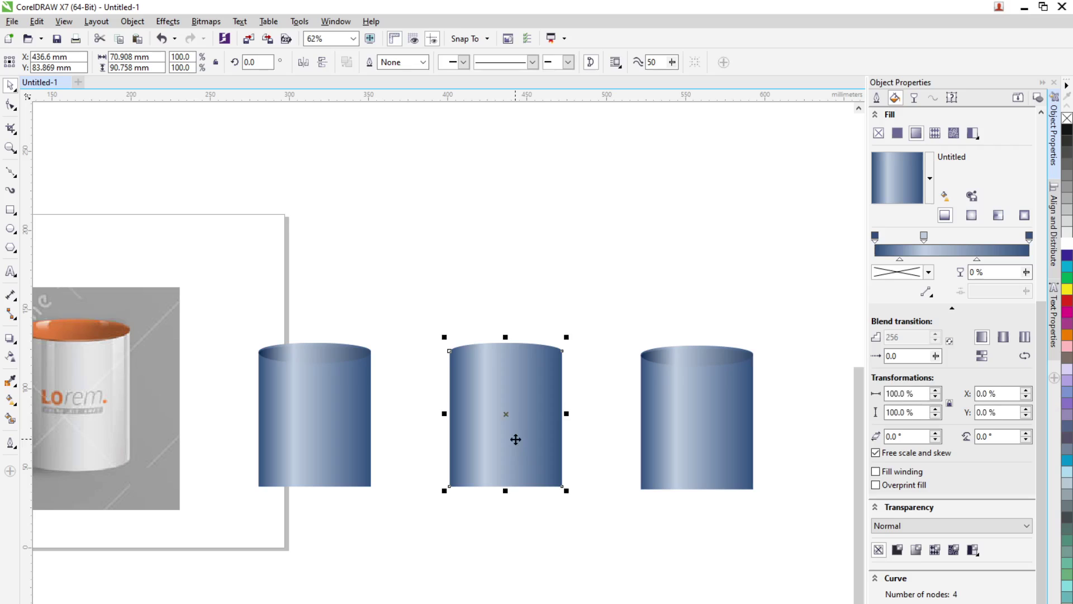
pyautogui.press('Delete')
pyautogui.moveTo(599, 233); pyautogui.dragTo(792, 559)
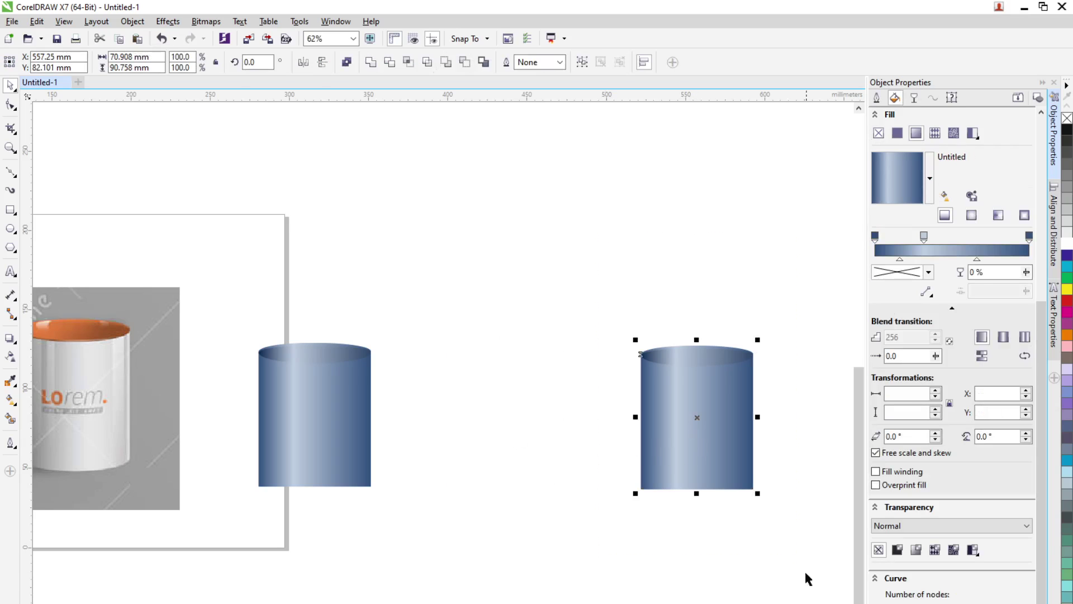
# Fill the copied cylinder's body orange and its ellipse a darker orange via Edit Fill
pyautogui.press('F5')
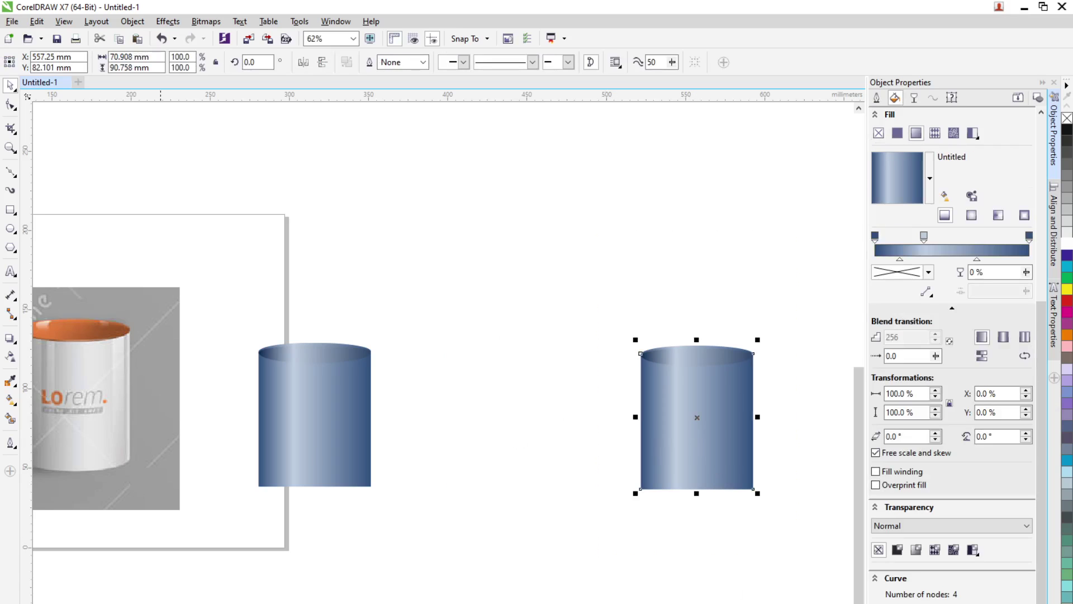
pyautogui.moveTo(1067, 334); pyautogui.dragTo(749, 457)
pyautogui.click(727, 361)
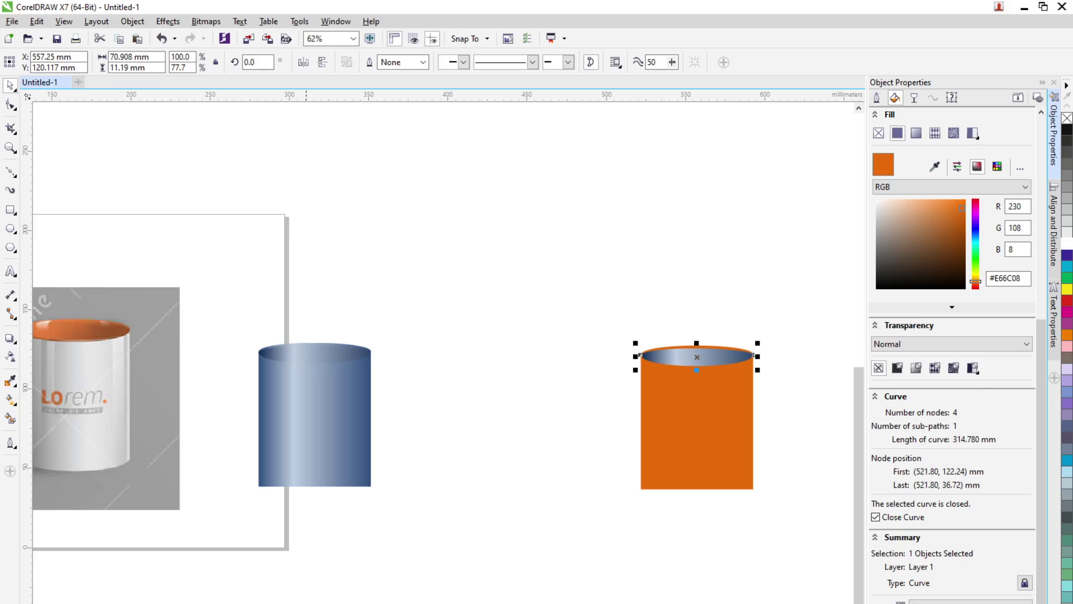
pyautogui.click(1068, 335)
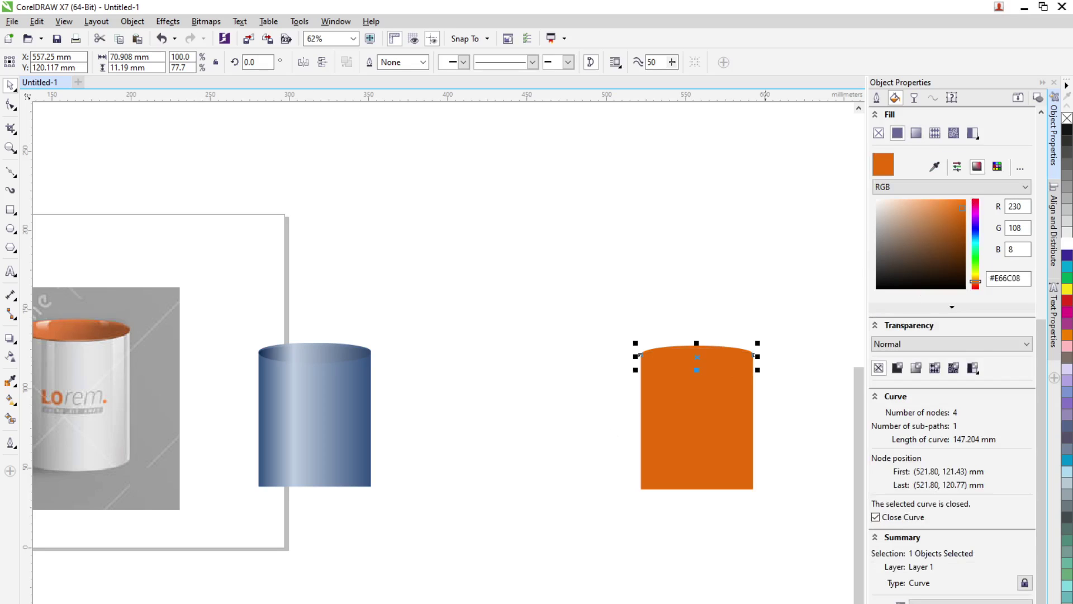
pyautogui.hotkey('shift', 'F11')
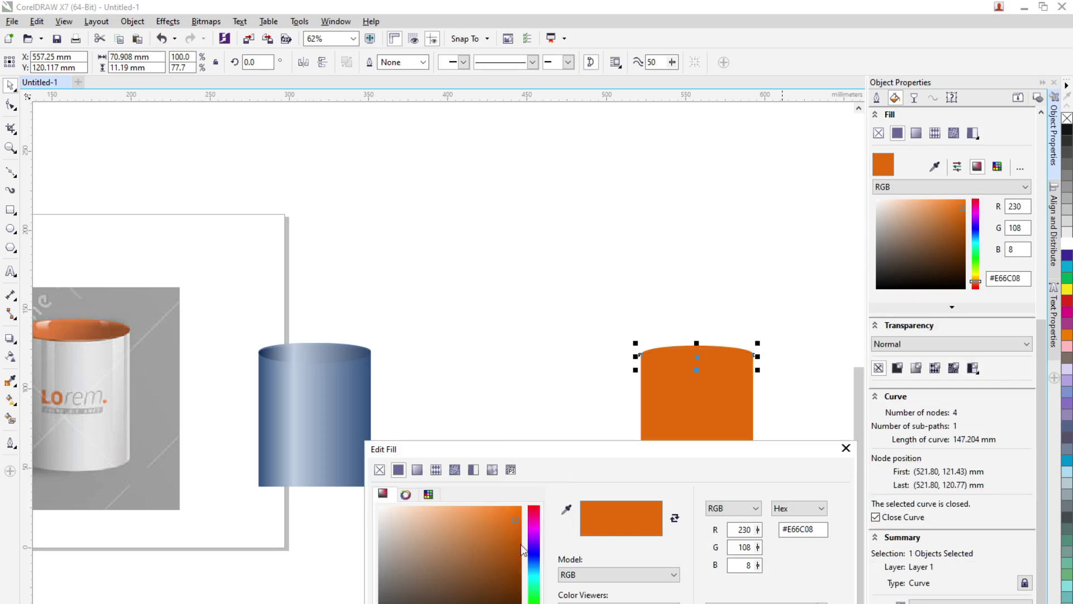
pyautogui.click(508, 534)
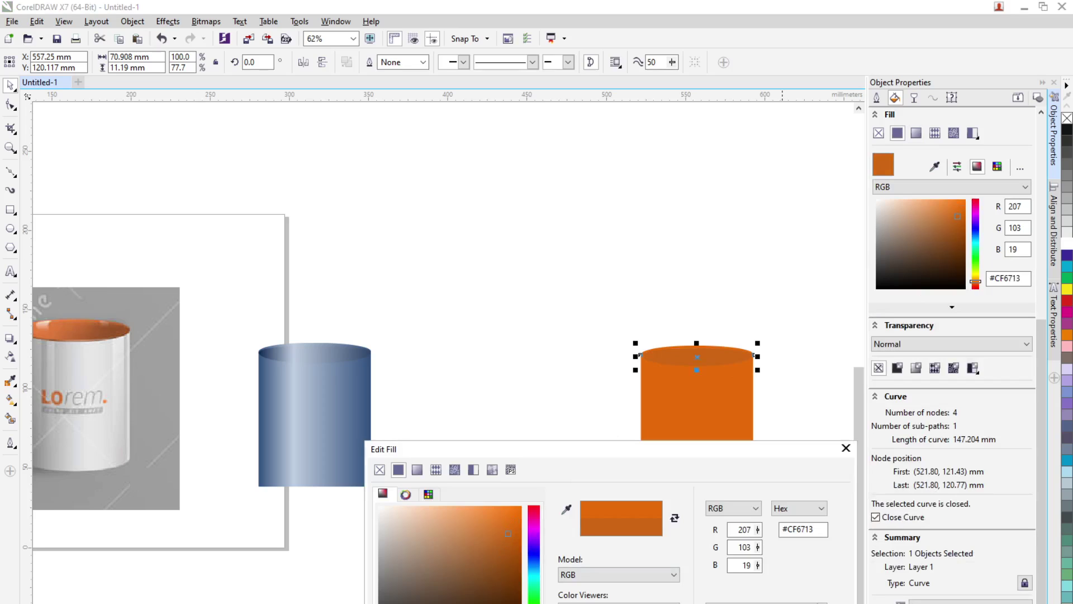
pyautogui.press('Return')
# Bottom-align the orange pieces and move them over the blue cylinder
pyautogui.scroll(2, 737, 349)
pyautogui.moveTo(518, 288); pyautogui.dragTo(763, 602)
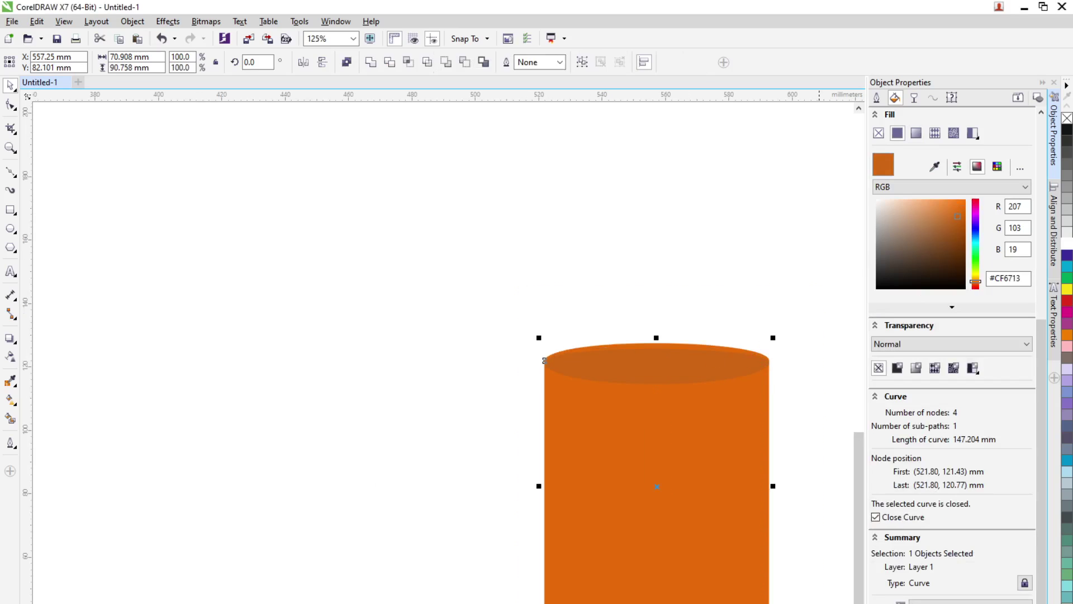
pyautogui.keyDown('shift'); pyautogui.click(681, 568); pyautogui.keyUp('shift')
pyautogui.scroll(-2, 680, 567)
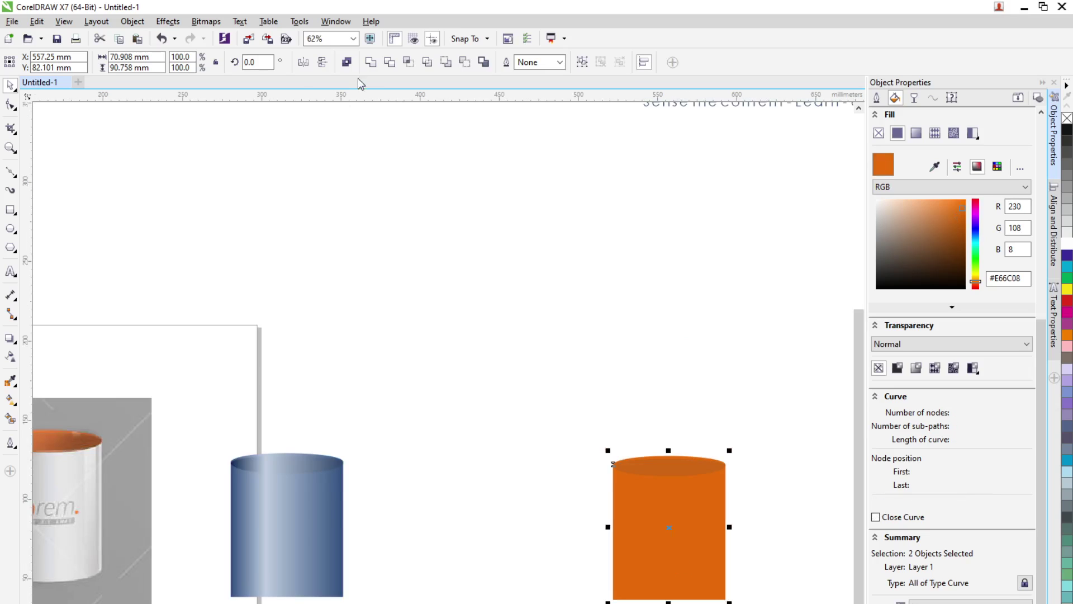
pyautogui.press('b')
pyautogui.moveTo(669, 514); pyautogui.dragTo(292, 533)
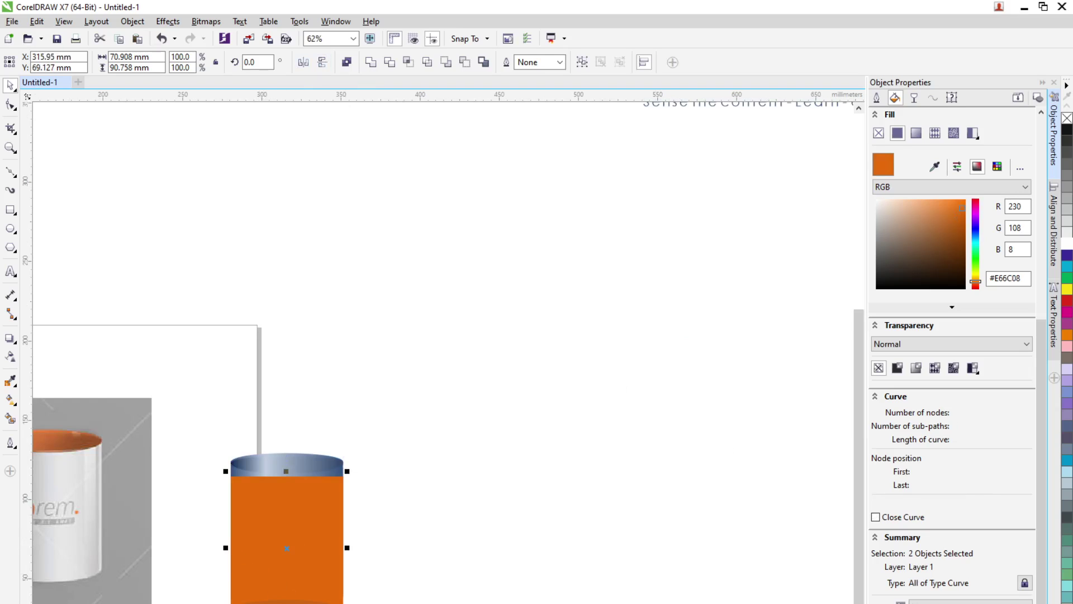
pyautogui.scroll(2, 277, 593)
pyautogui.click(277, 592)
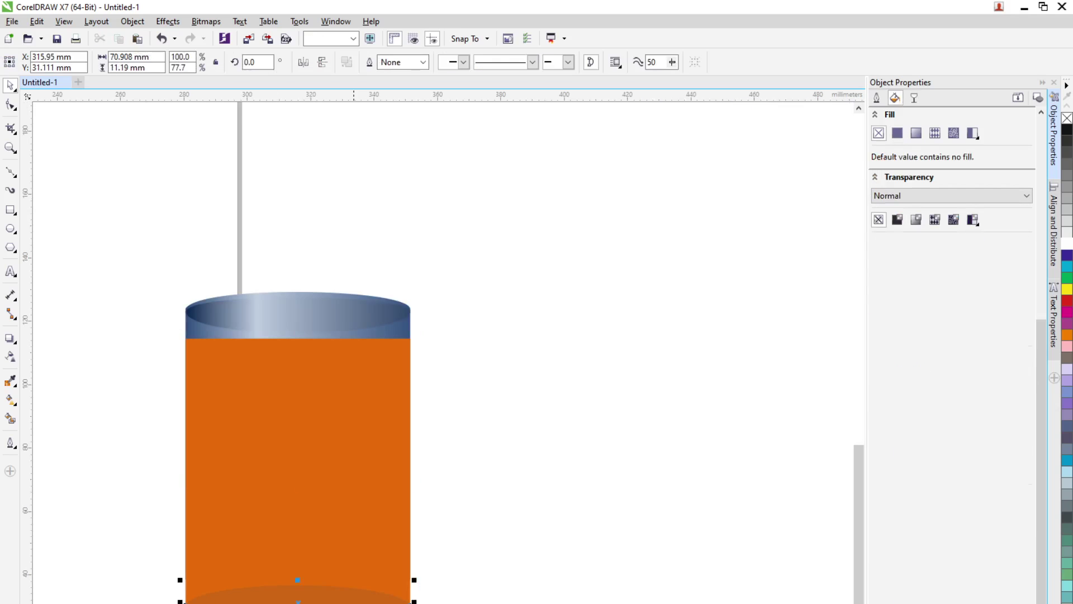
# Send the orange shape To Back of Page and nudge it up slightly
pyautogui.click(282, 583)
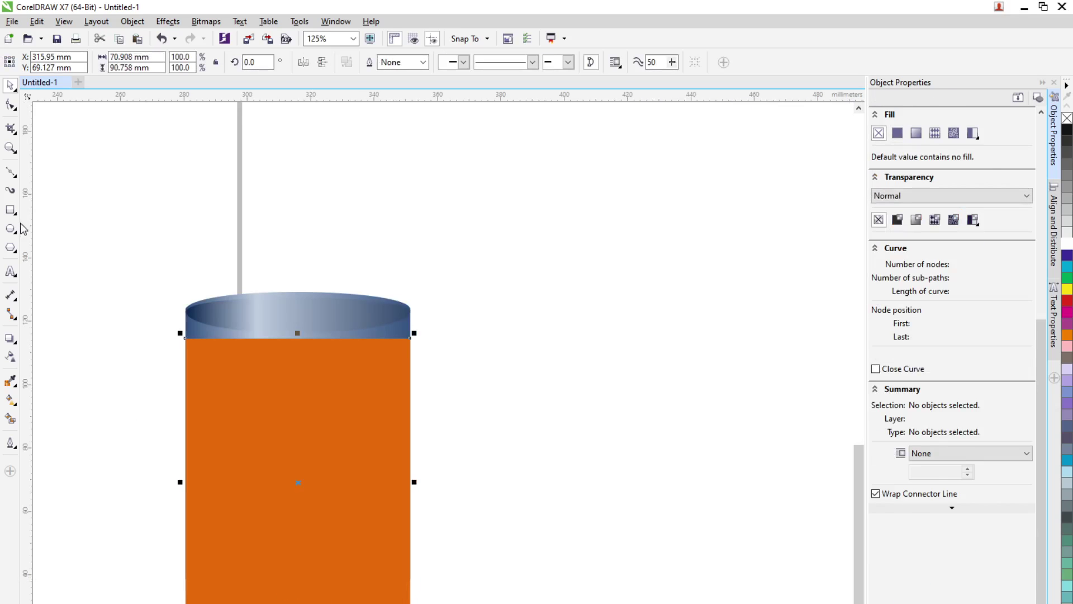
pyautogui.click(13, 108)
pyautogui.click(13, 130)
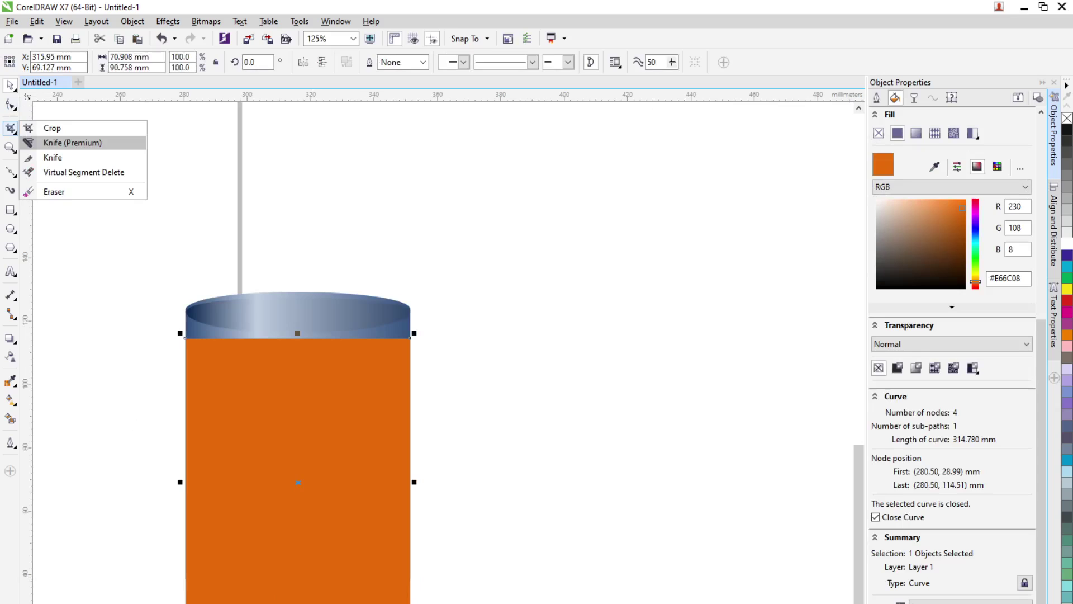
pyautogui.click(11, 104)
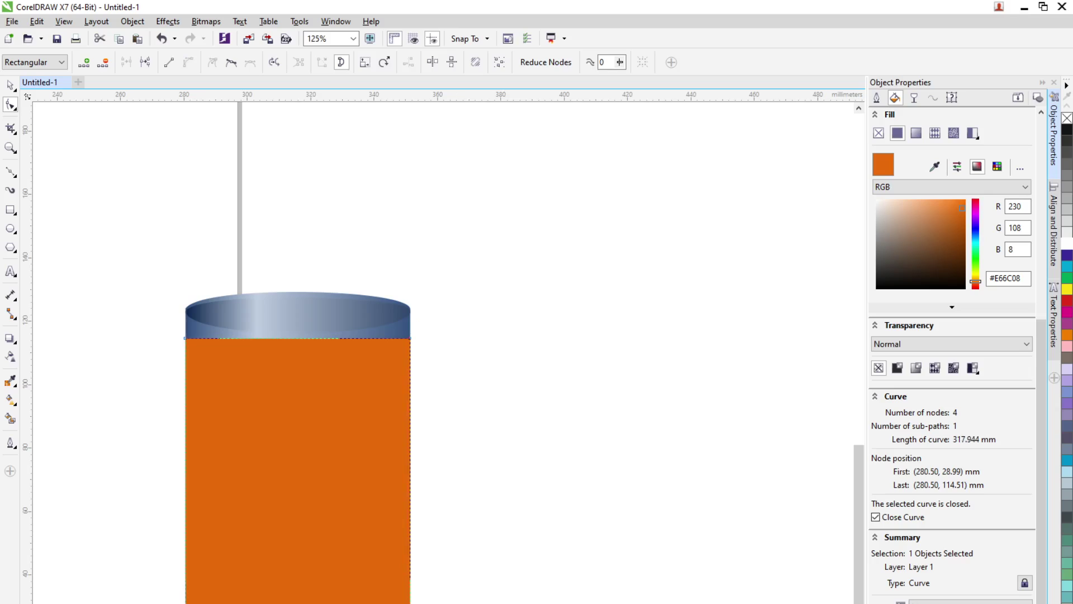
pyautogui.click(10, 85)
pyautogui.click(290, 517)
pyautogui.rightClick(297, 504)
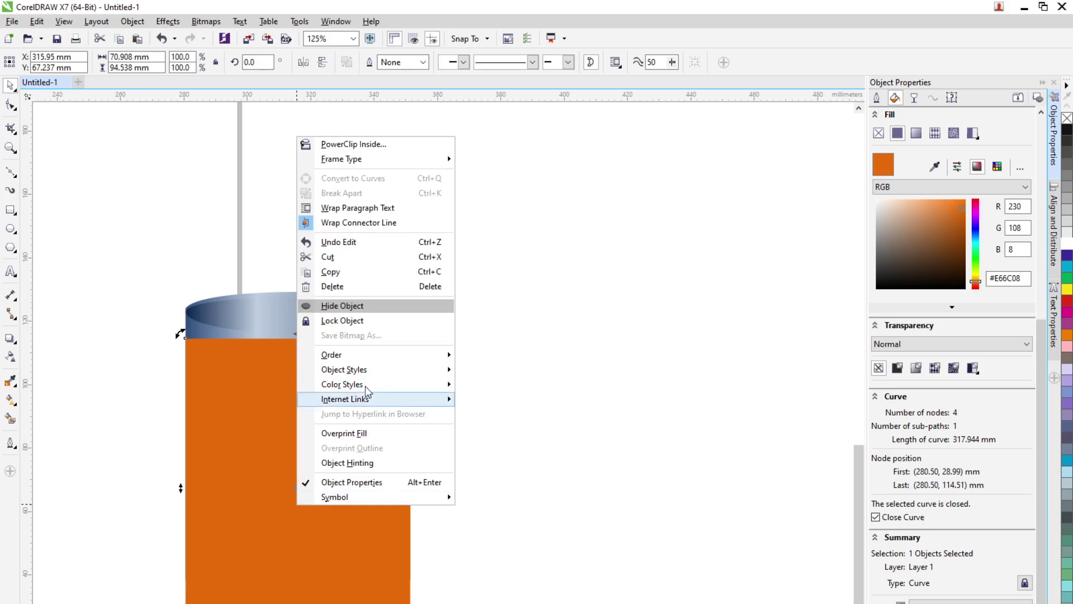
pyautogui.moveTo(436, 354)
pyautogui.click(583, 371)
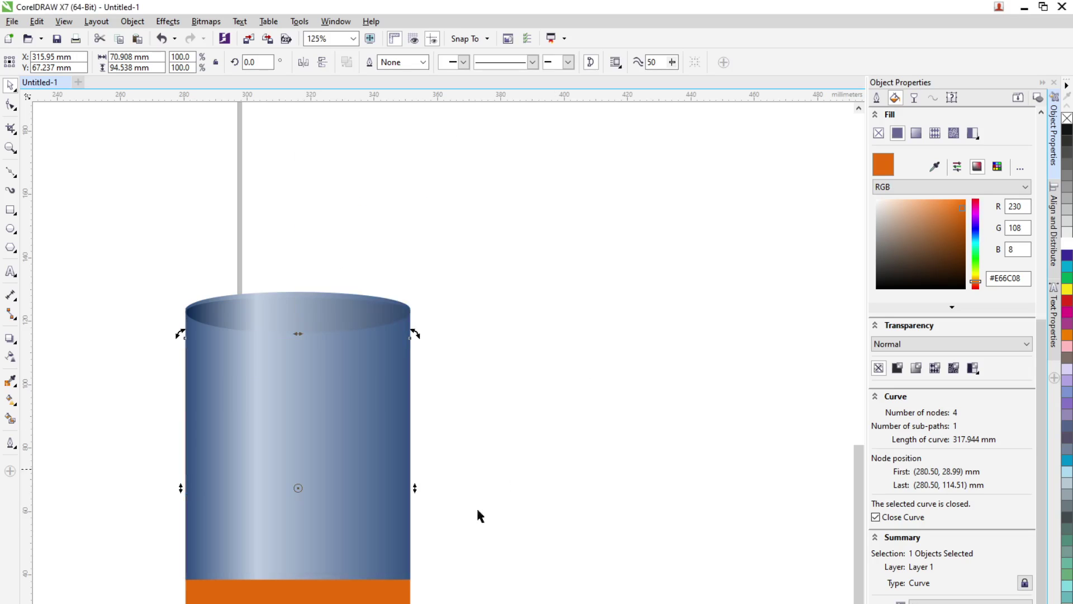
pyautogui.moveTo(324, 603); pyautogui.dragTo(324, 580)
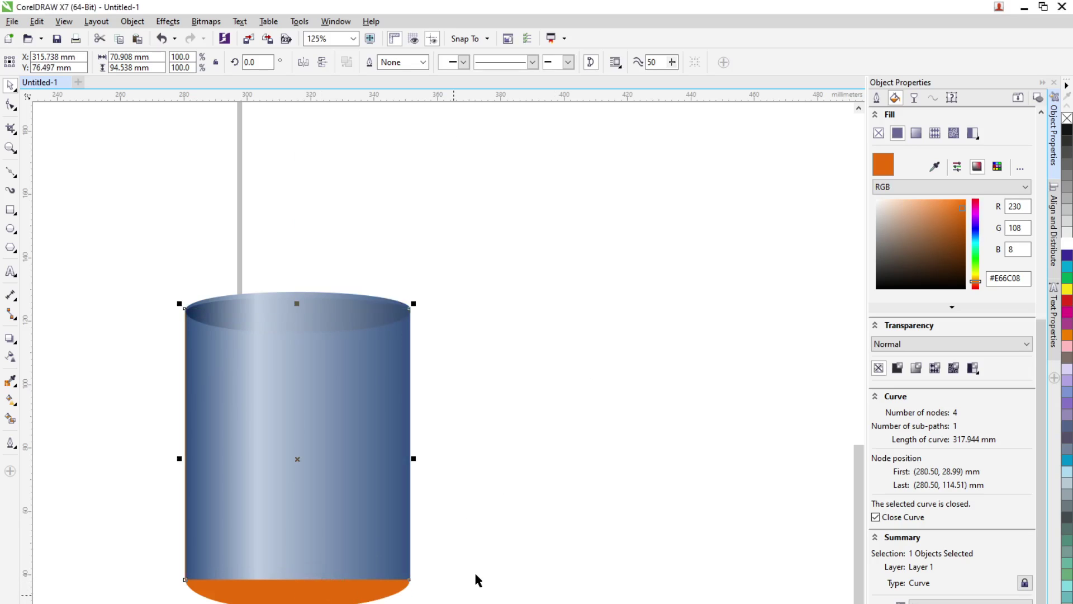
pyautogui.press('Escape')
# Send the blue gradient cylinder back one level with Shift+PgDn
pyautogui.click(354, 576)
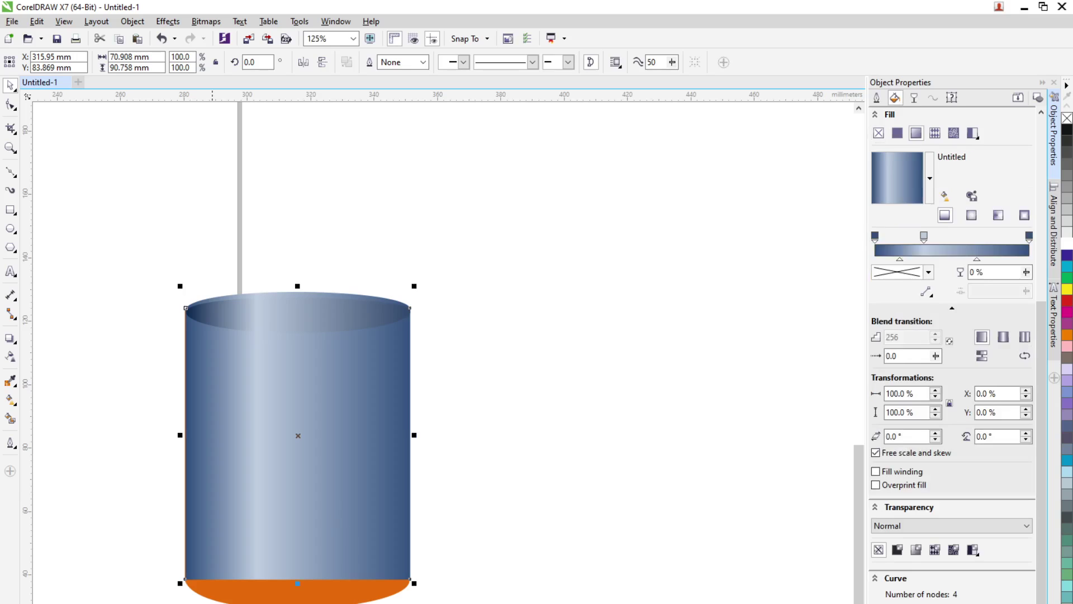
pyautogui.hotkey('shift', 'pagedown')
pyautogui.press('Escape')
# Bring the orange bottom shape in front of the blue gradient body with Shift+PgUp
pyautogui.click(290, 599)
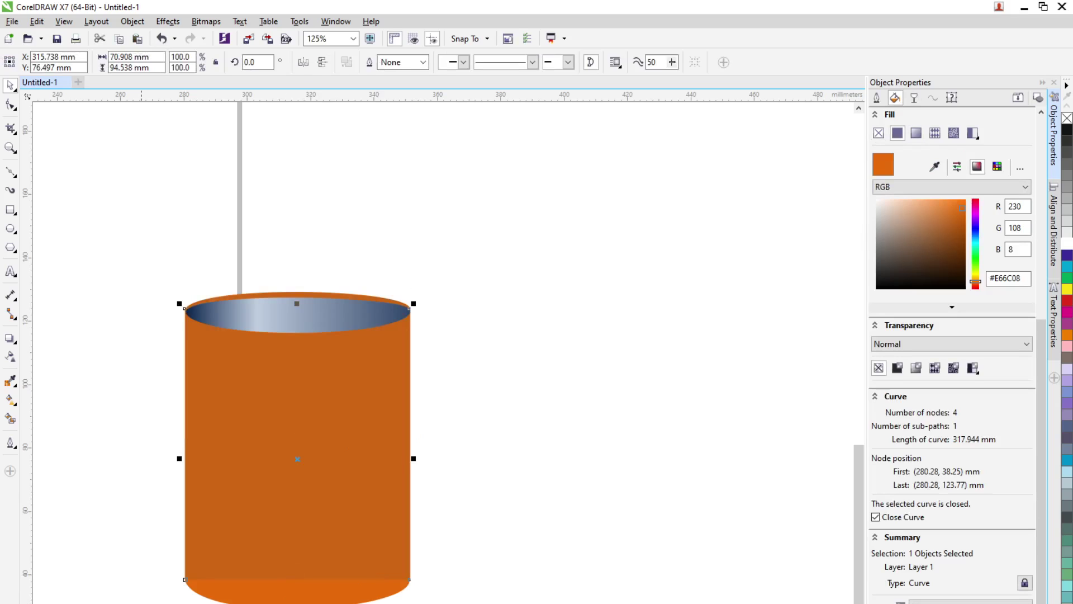
pyautogui.click(188, 313)
pyautogui.hotkey('ctrl', 'z')
pyautogui.hotkey('ctrl', 'z')
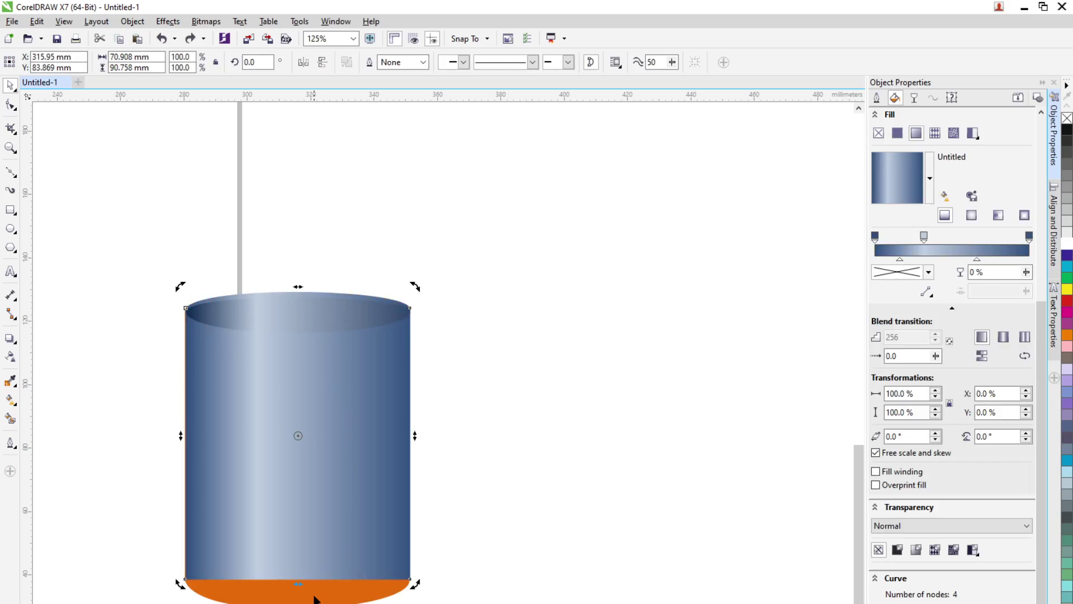
pyautogui.click(330, 595)
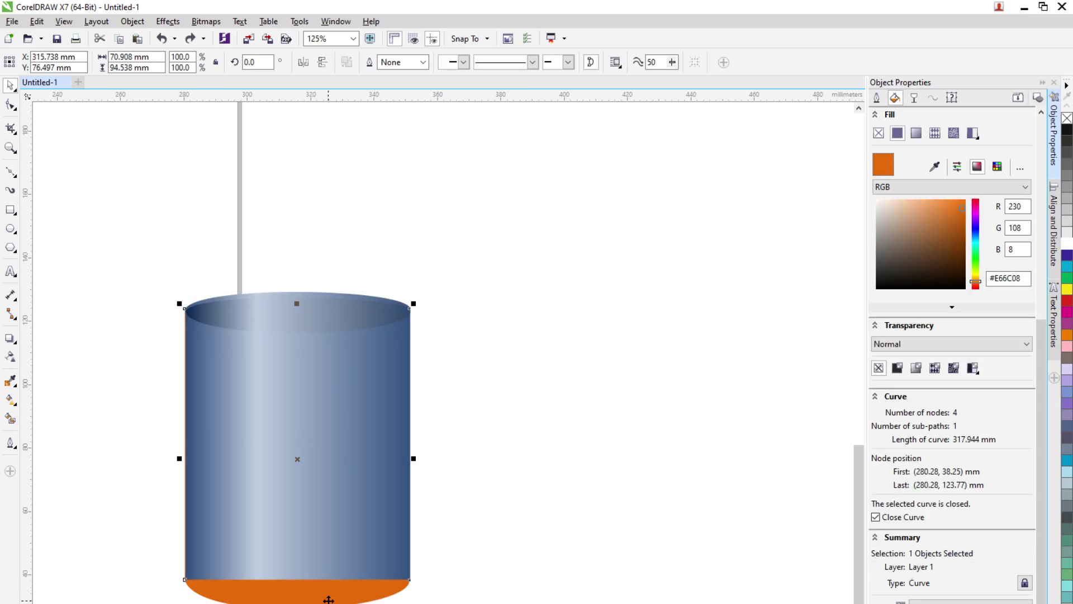
pyautogui.hotkey('shift', 'pageup')
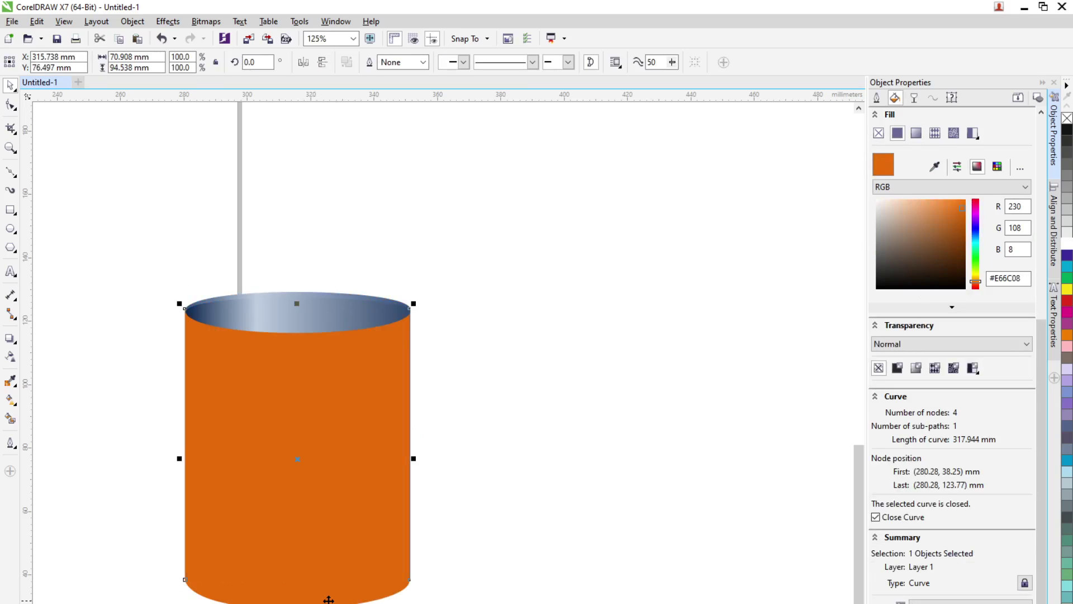
pyautogui.press('Escape')
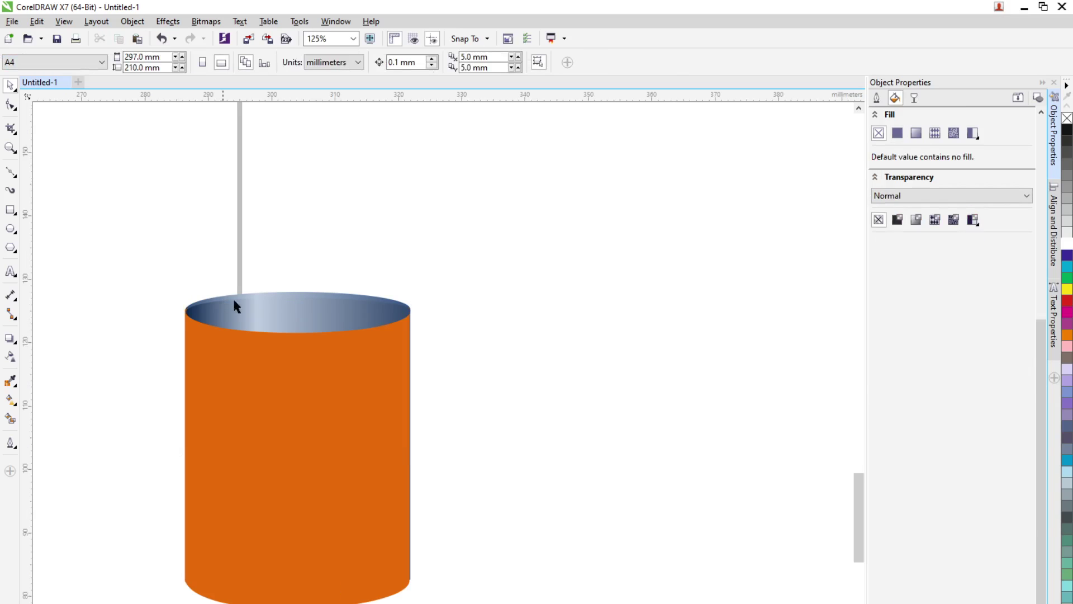
pyautogui.scroll(2, 226, 296)
# Give the orange mug body a fountain fill with its midpoint at 50%
pyautogui.click(321, 474)
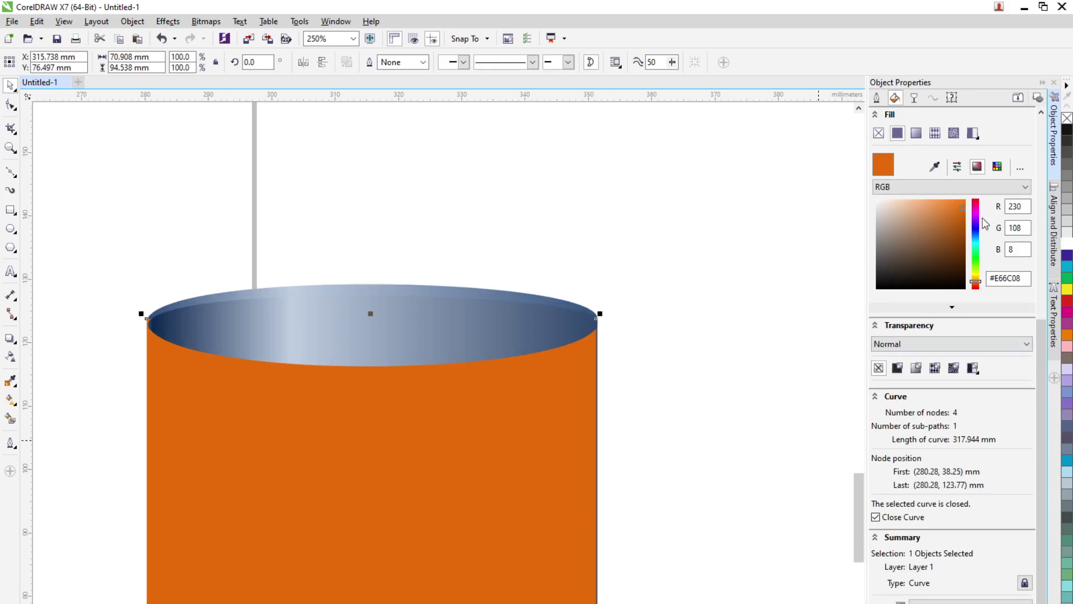
pyautogui.click(916, 133)
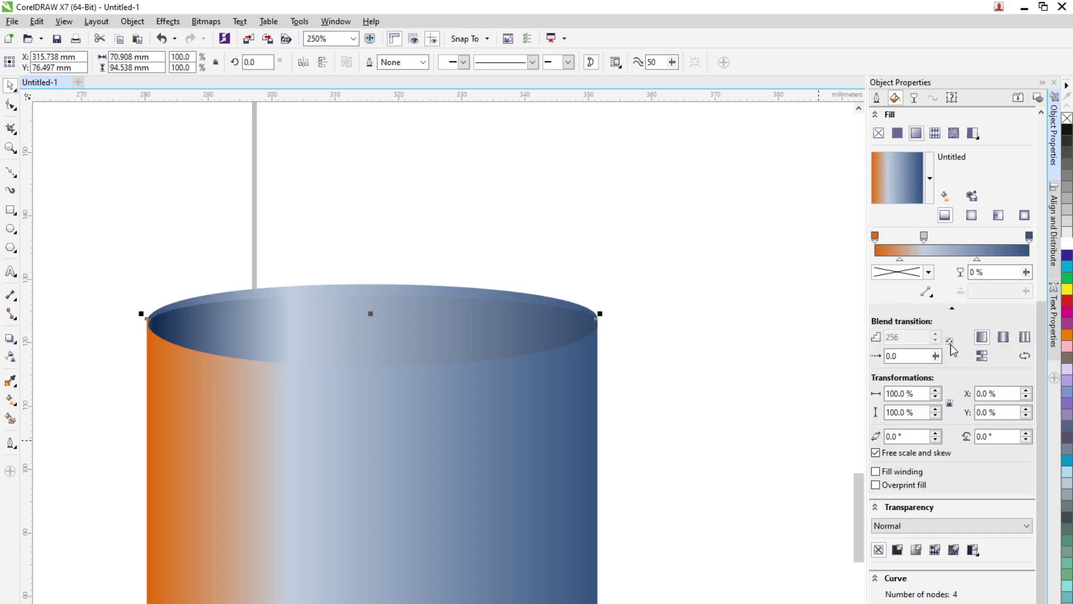
pyautogui.moveTo(925, 237); pyautogui.dragTo(955, 243)
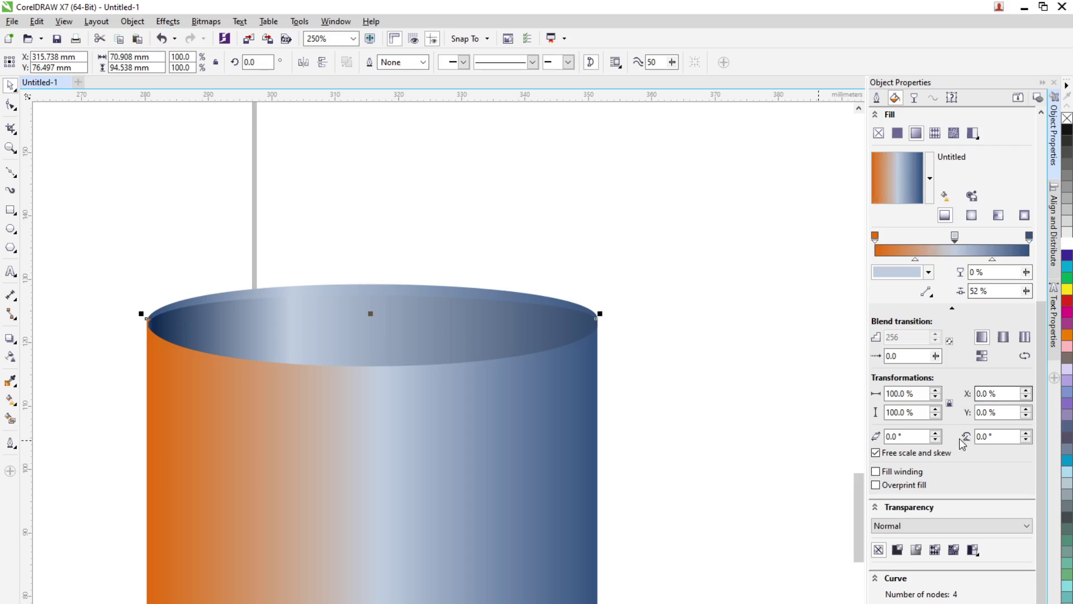
pyautogui.click(995, 290)
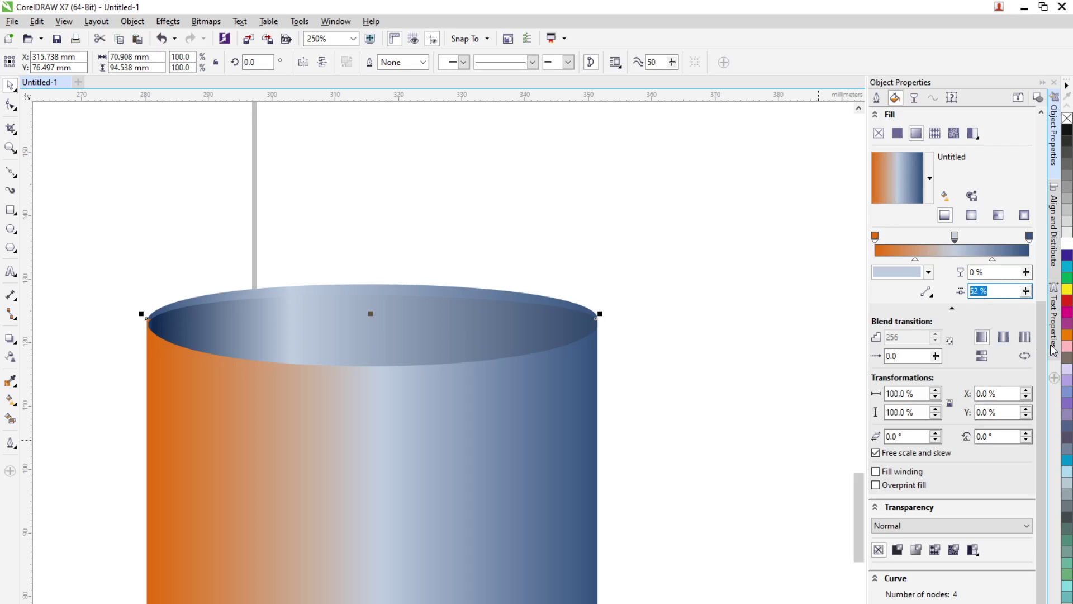
pyautogui.moveTo(955, 240); pyautogui.dragTo(948, 240)
pyautogui.write('50')
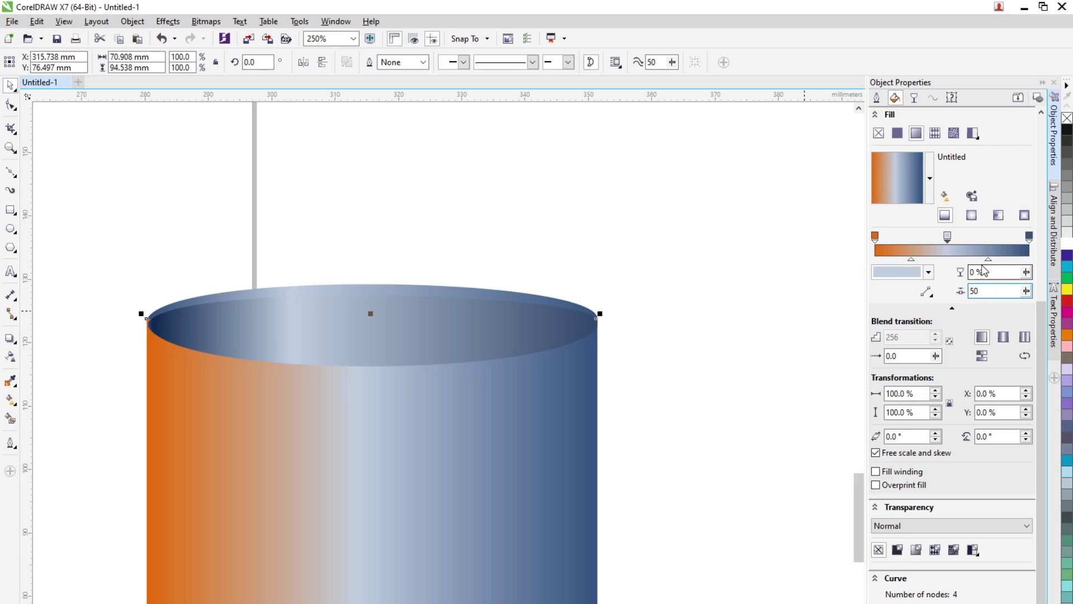
pyautogui.press('Return')
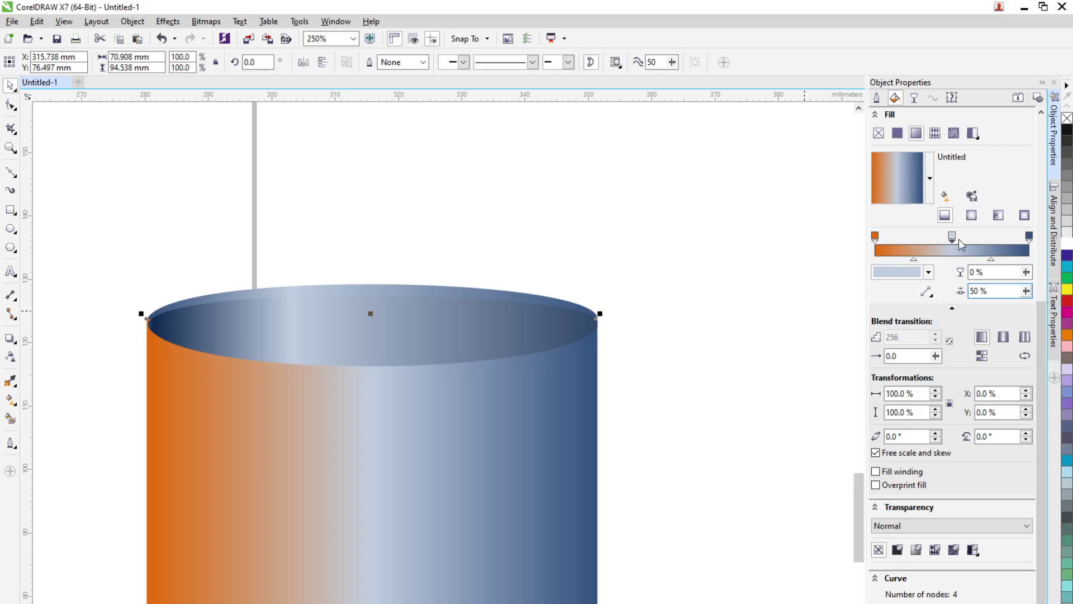
# Eyedrop orange onto the gradient's end node and white onto its middle node
pyautogui.click(1029, 238)
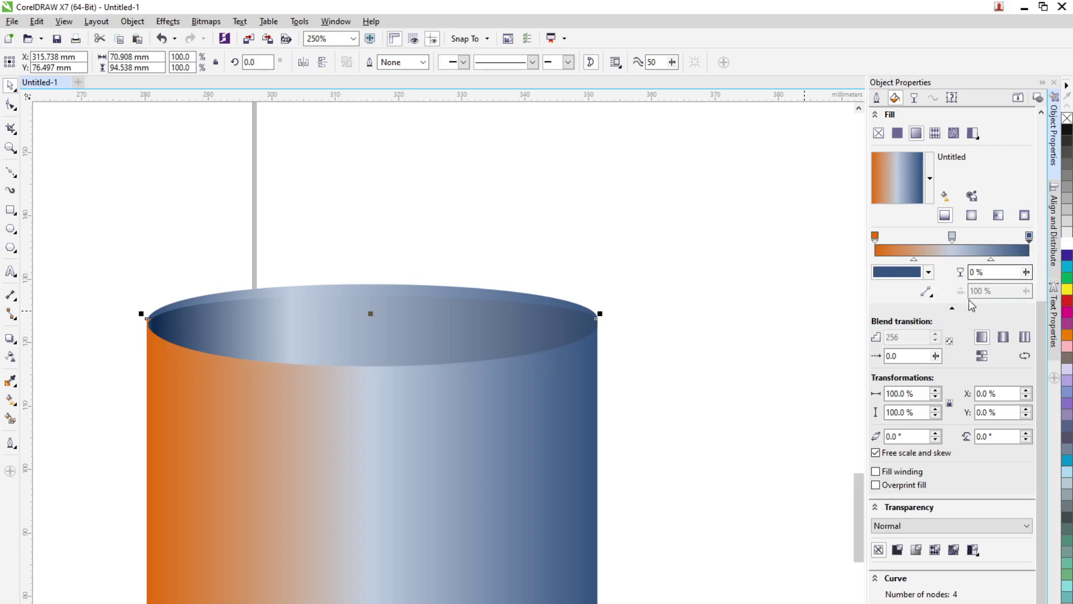
pyautogui.click(928, 273)
pyautogui.click(927, 301)
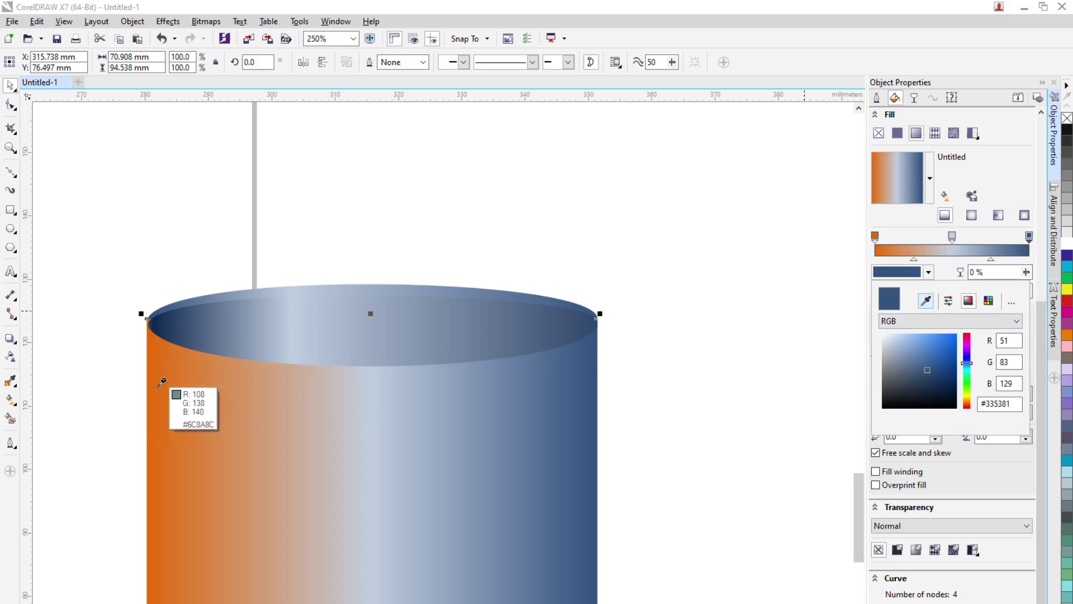
pyautogui.click(153, 374)
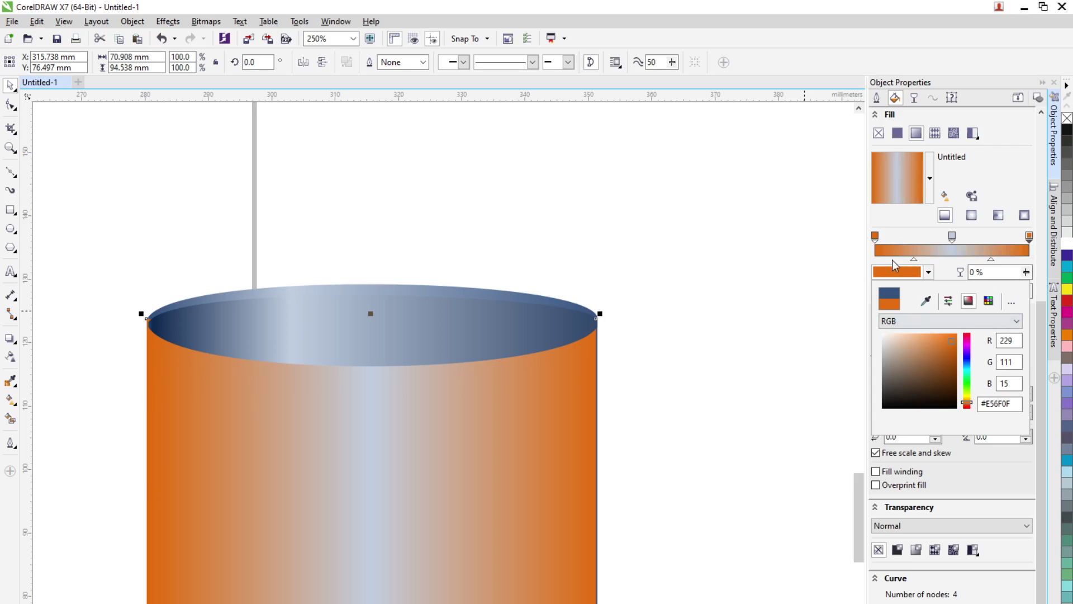
pyautogui.click(953, 236)
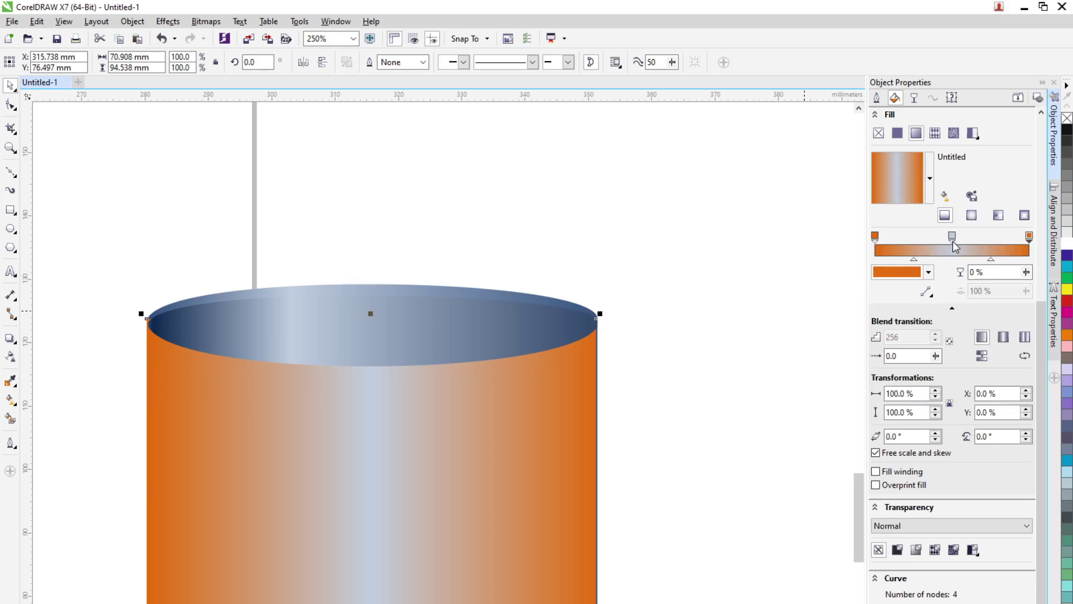
pyautogui.click(928, 273)
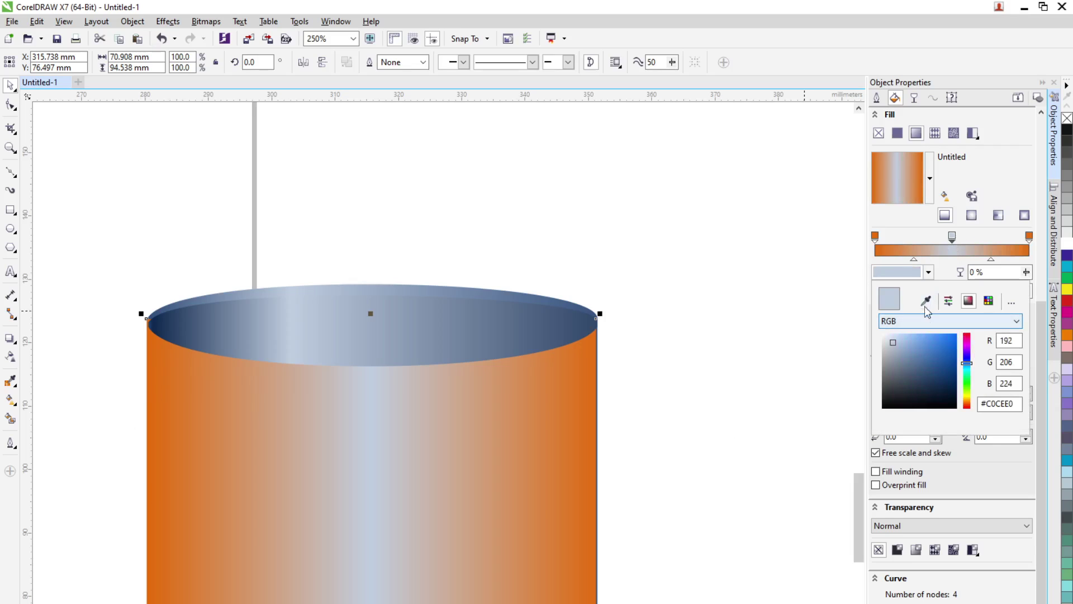
pyautogui.click(927, 302)
pyautogui.click(720, 412)
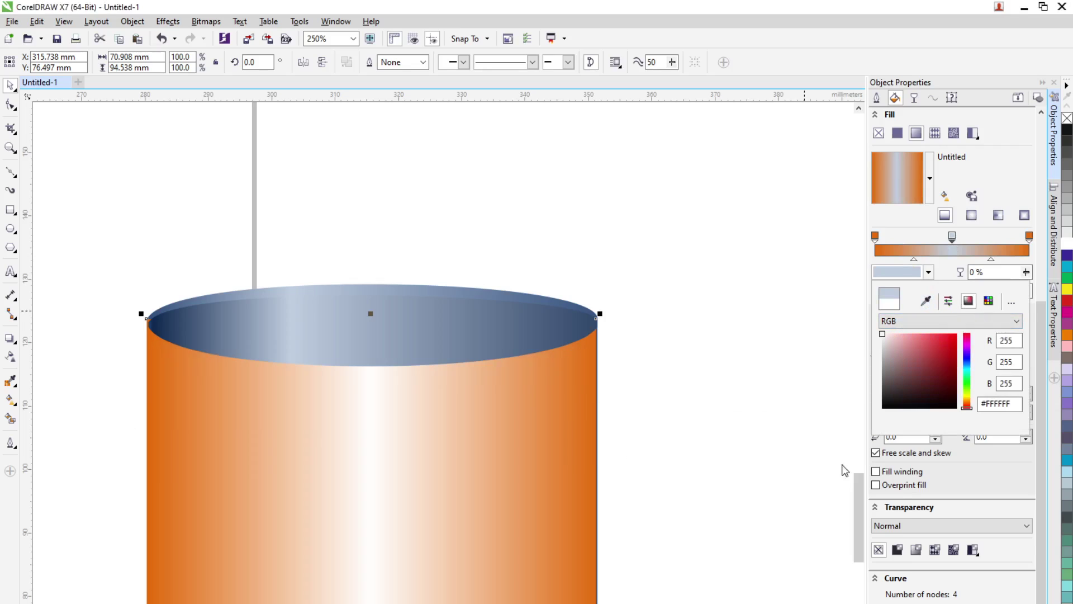
pyautogui.scroll(-3, 702, 300)
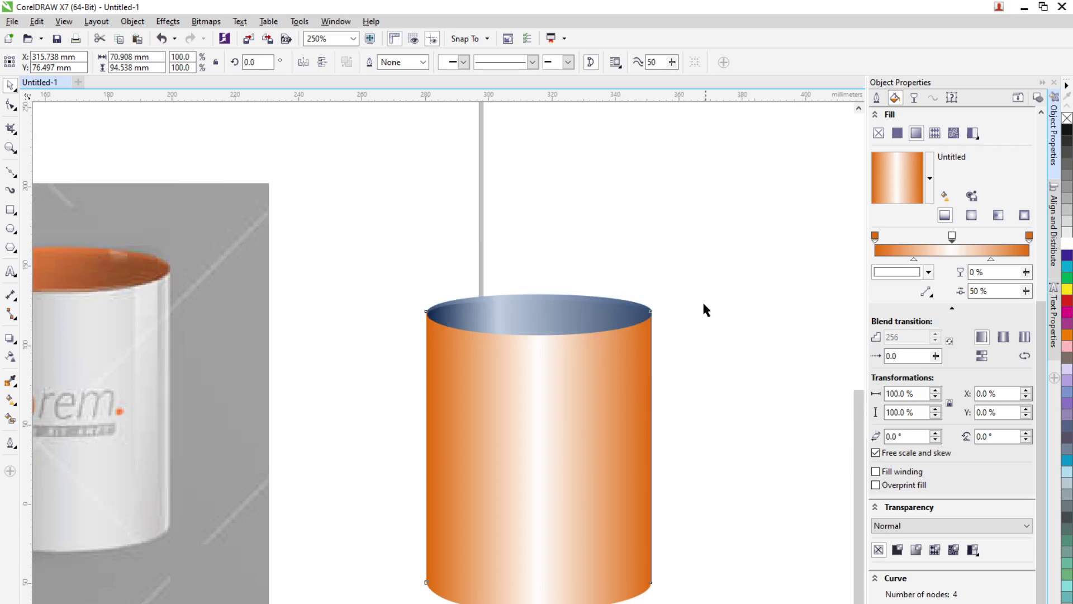
pyautogui.click(745, 353)
# Trace a closed polyline around the reference photo's mug handle
pyautogui.scroll(2, 746, 355)
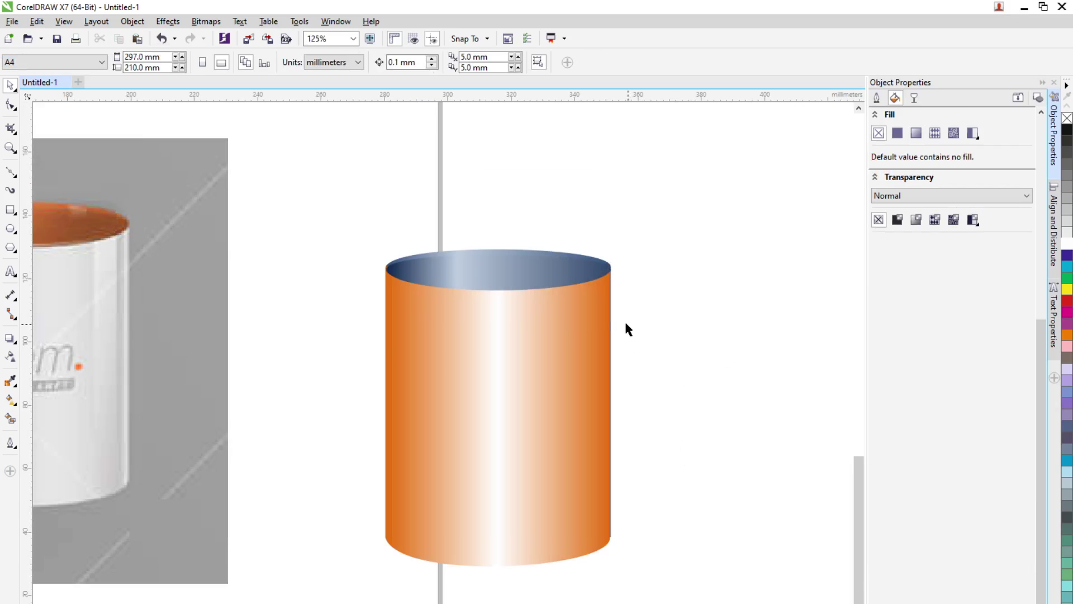
pyautogui.scroll(-2, 618, 322)
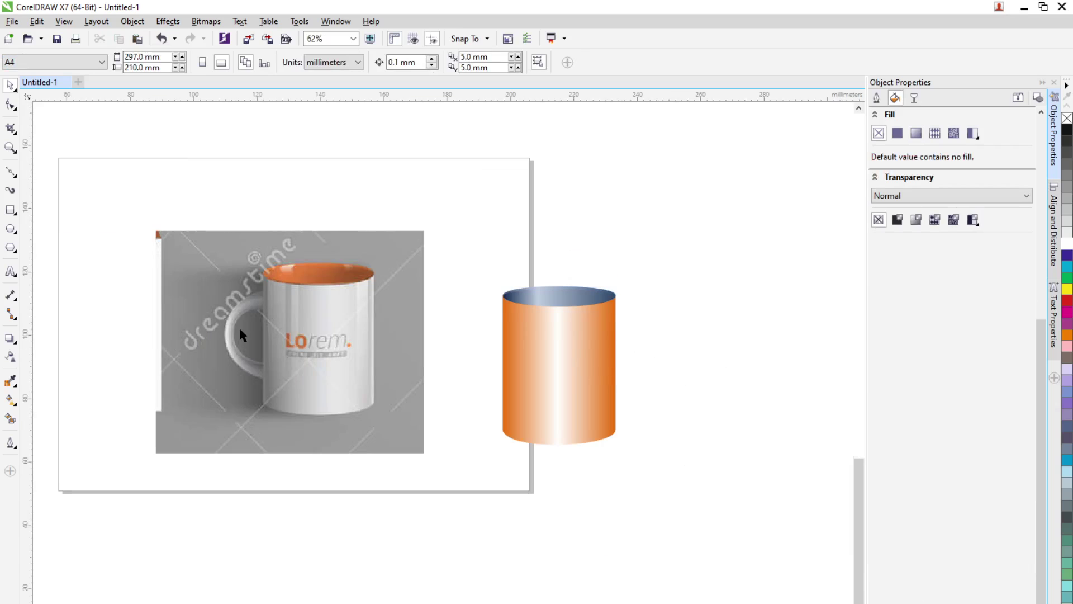
pyautogui.scroll(2, 241, 331)
pyautogui.click(10, 171)
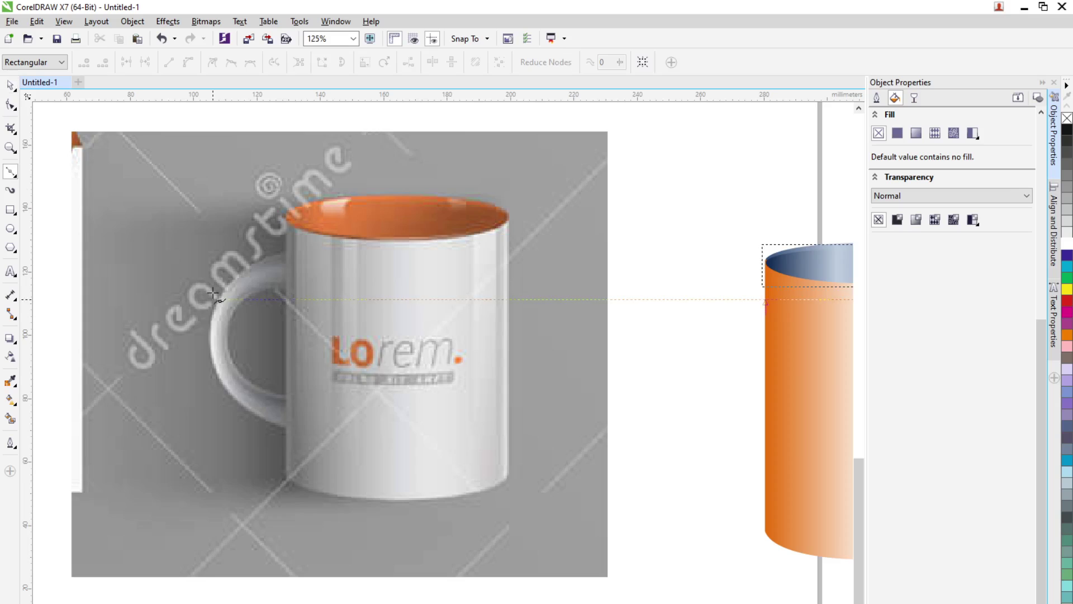
pyautogui.scroll(2, 213, 293)
pyautogui.scroll(-2, 343, 289)
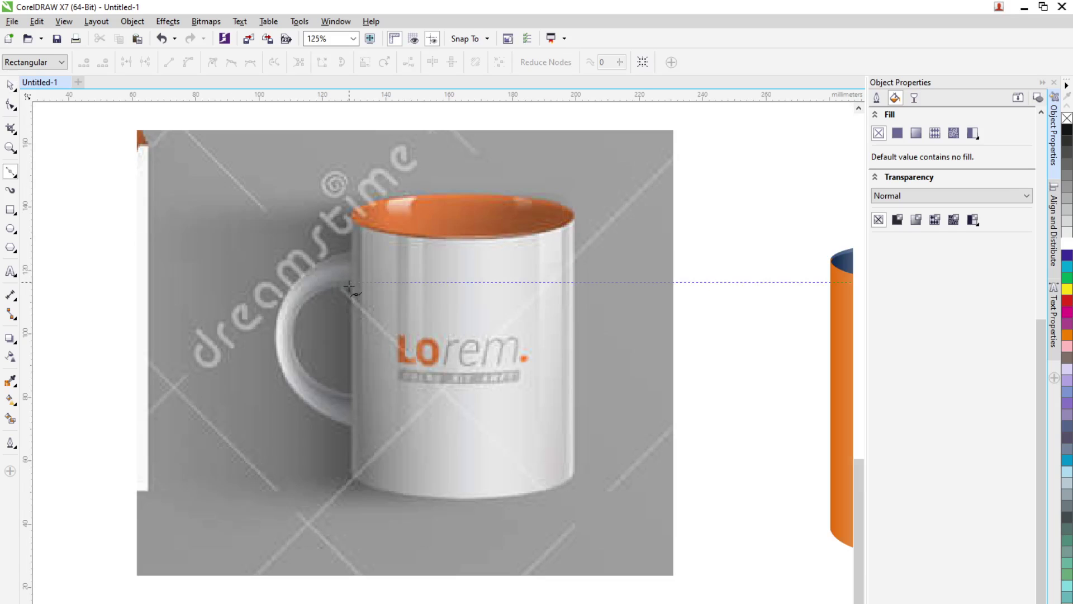
pyautogui.click(292, 342)
pyautogui.click(348, 392)
pyautogui.click(349, 431)
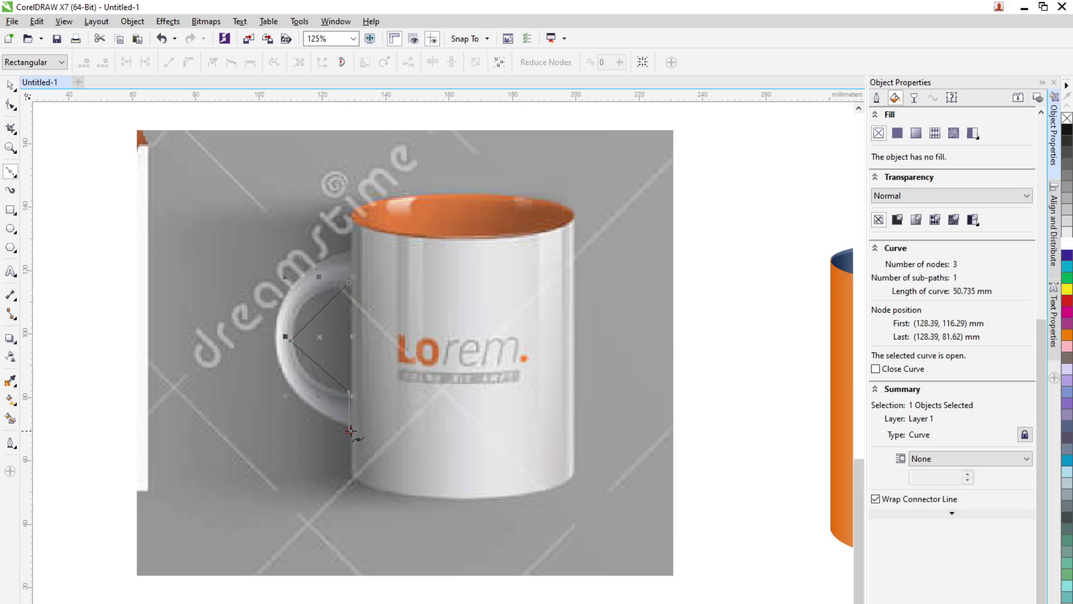
pyautogui.click(274, 339)
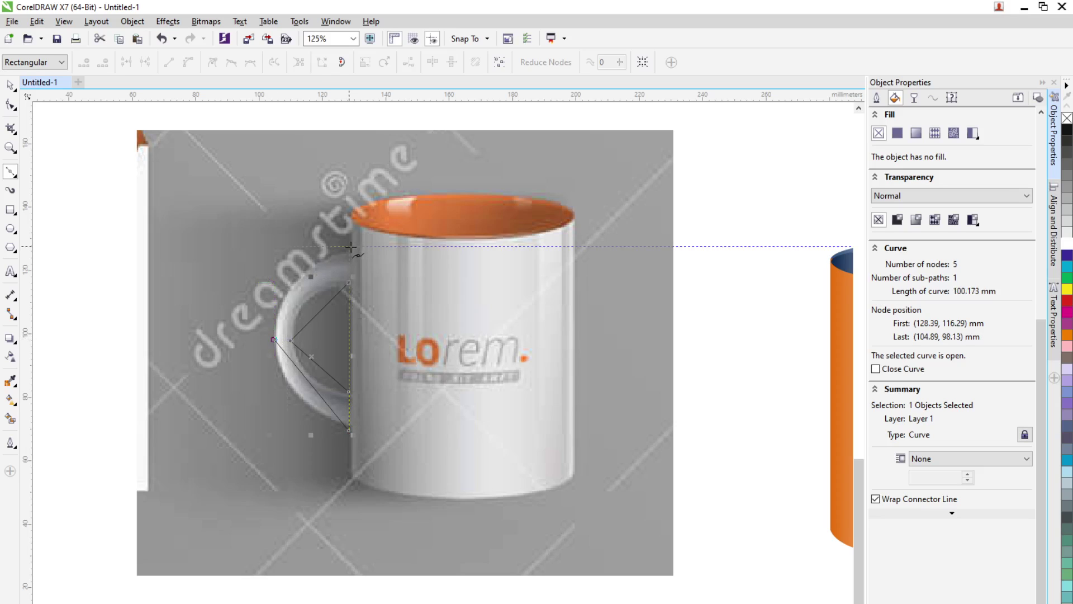
pyautogui.scroll(2, 350, 282)
pyautogui.click(349, 281)
pyautogui.click(349, 212)
# Bend the handle outline's outer and inner segments into arcs with the Shape tool
pyautogui.click(10, 105)
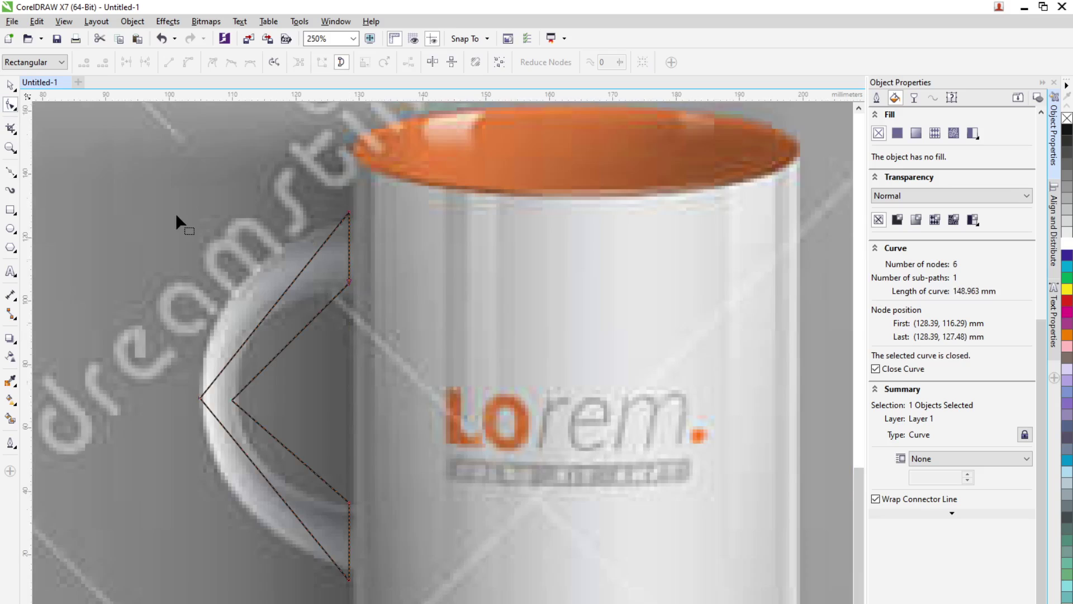
pyautogui.scroll(-2, 176, 217)
pyautogui.moveTo(310, 421); pyautogui.dragTo(310, 422)
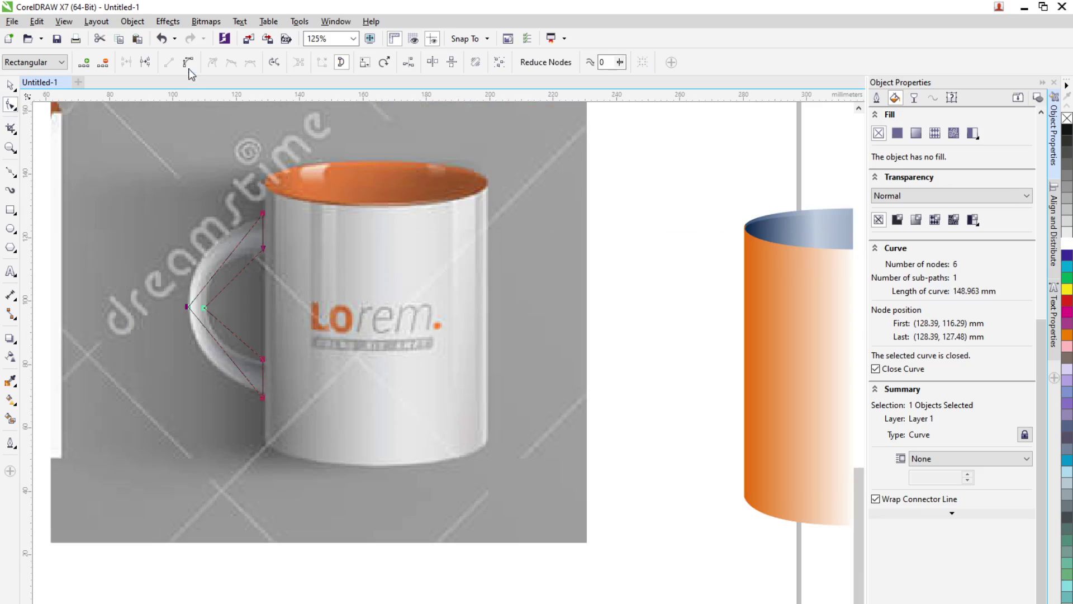
pyautogui.scroll(2, 208, 312)
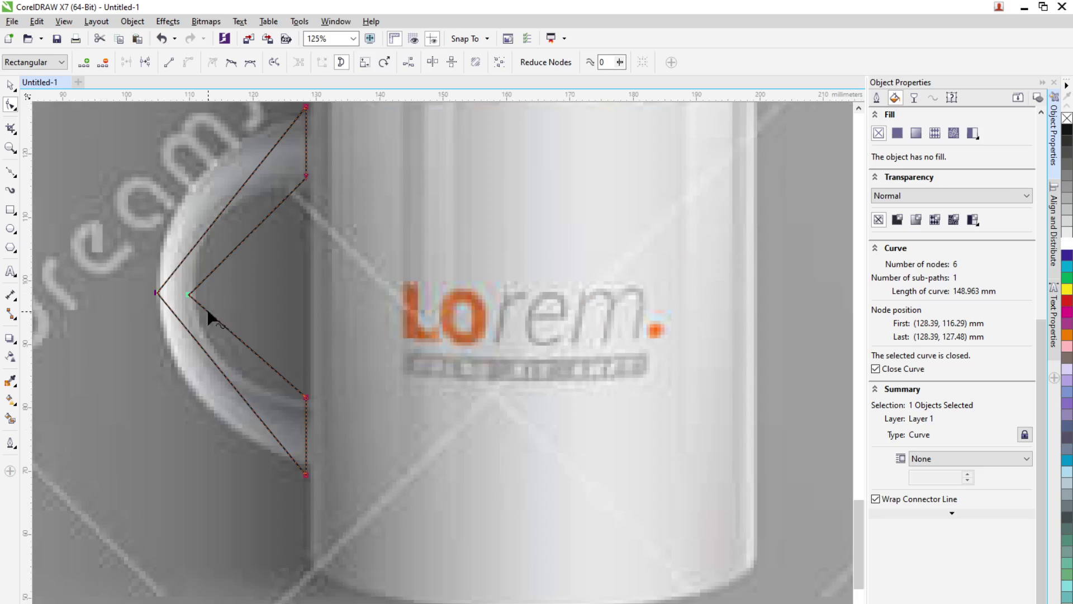
pyautogui.click(221, 200)
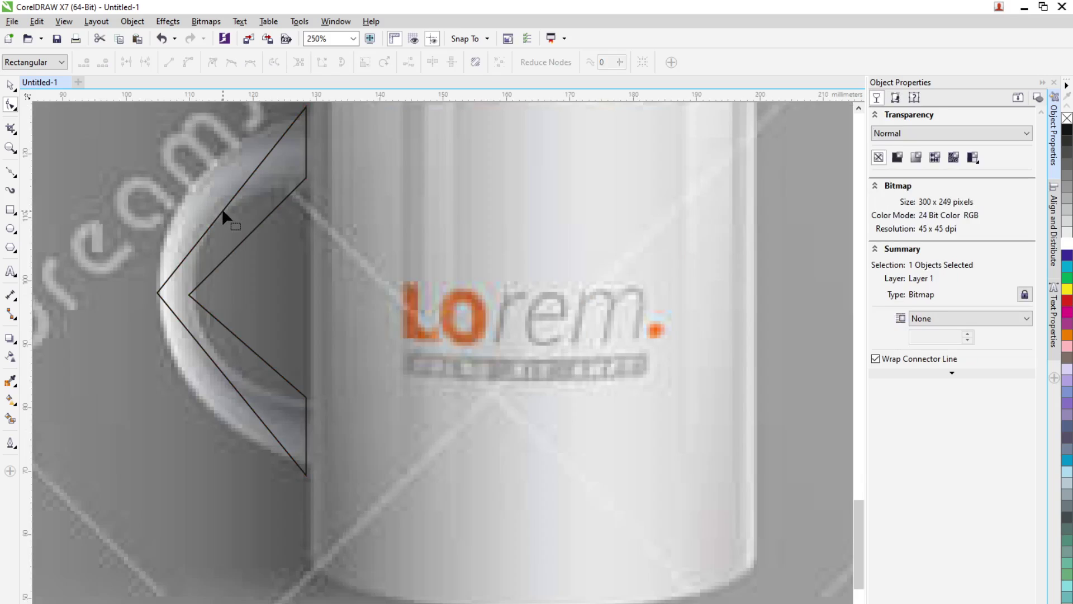
pyautogui.click(224, 208)
pyautogui.moveTo(223, 206); pyautogui.dragTo(193, 183)
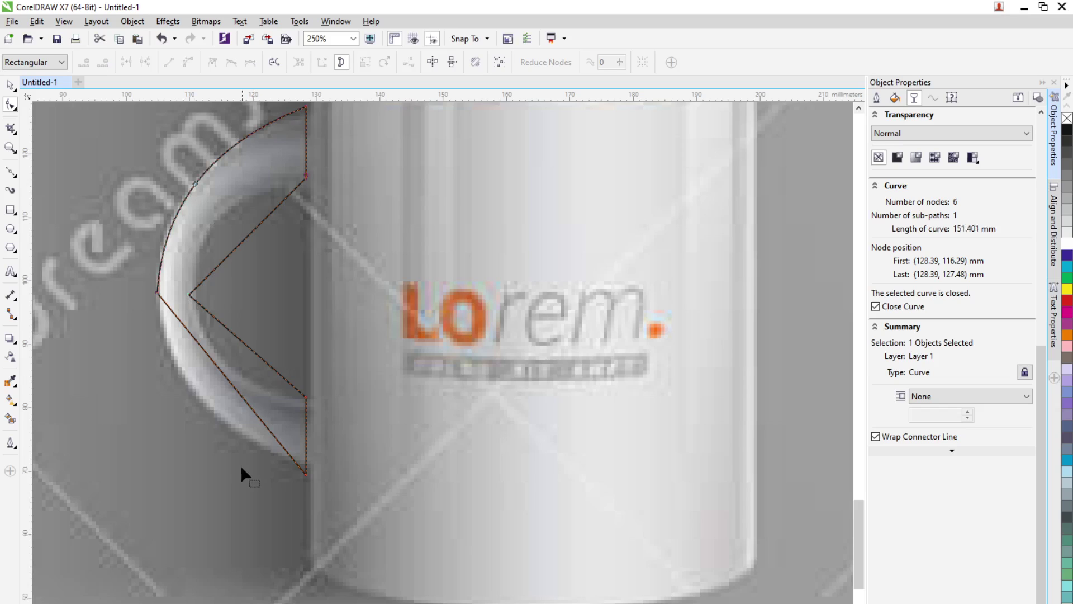
pyautogui.click(239, 393)
pyautogui.moveTo(238, 393); pyautogui.dragTo(205, 409)
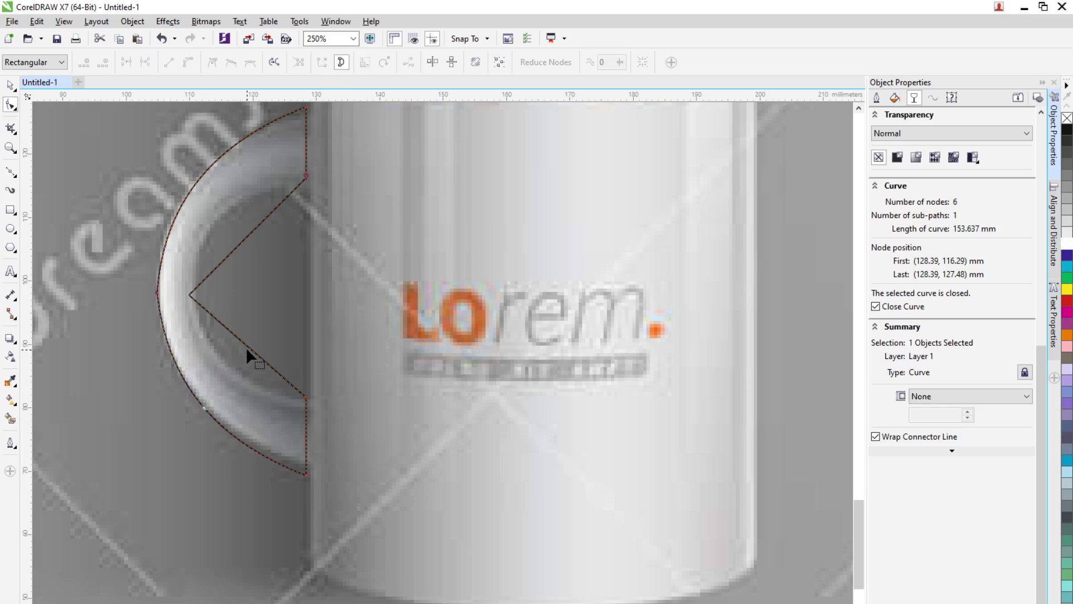
pyautogui.click(248, 347)
pyautogui.moveTo(236, 367); pyautogui.dragTo(234, 368)
pyautogui.moveTo(244, 233); pyautogui.dragTo(221, 216)
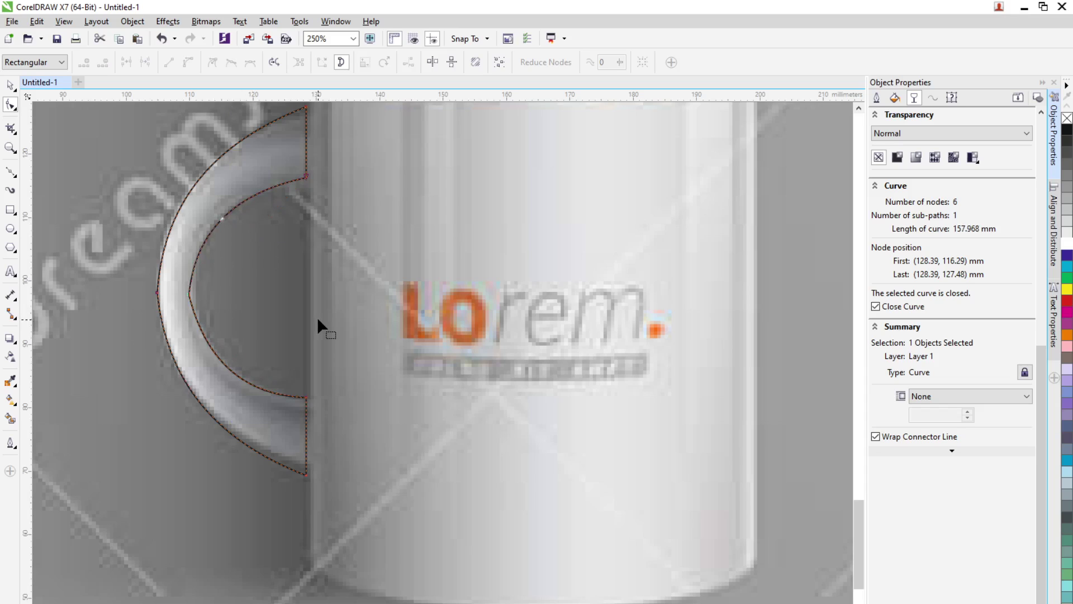
pyautogui.scroll(-2, 317, 317)
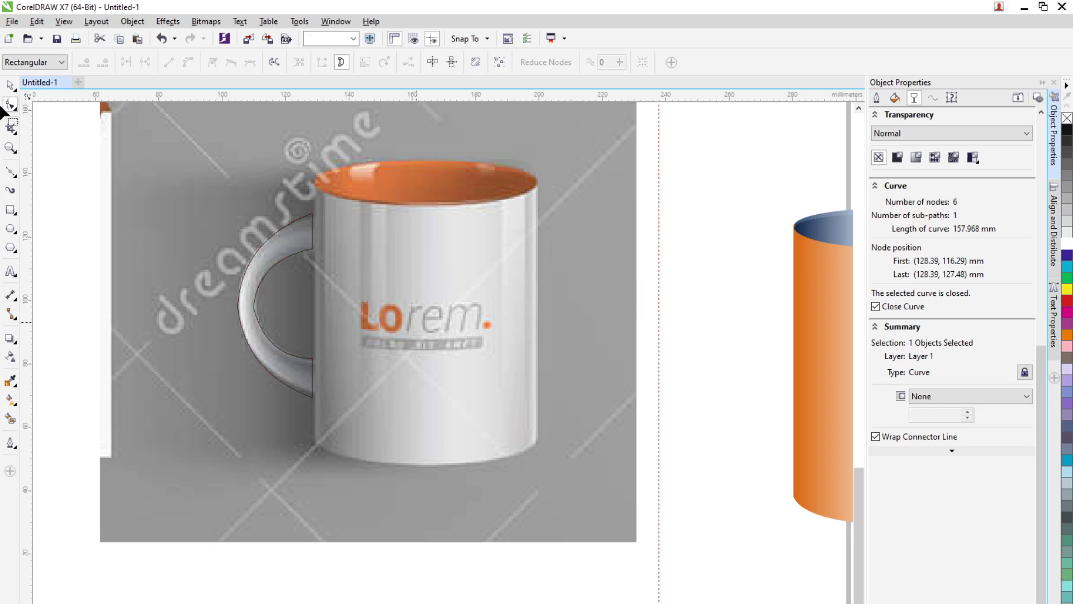
# Add a vertical guideline and move the orange handle against it
pyautogui.moveTo(26, 133); pyautogui.dragTo(659, 290)
pyautogui.press('space')
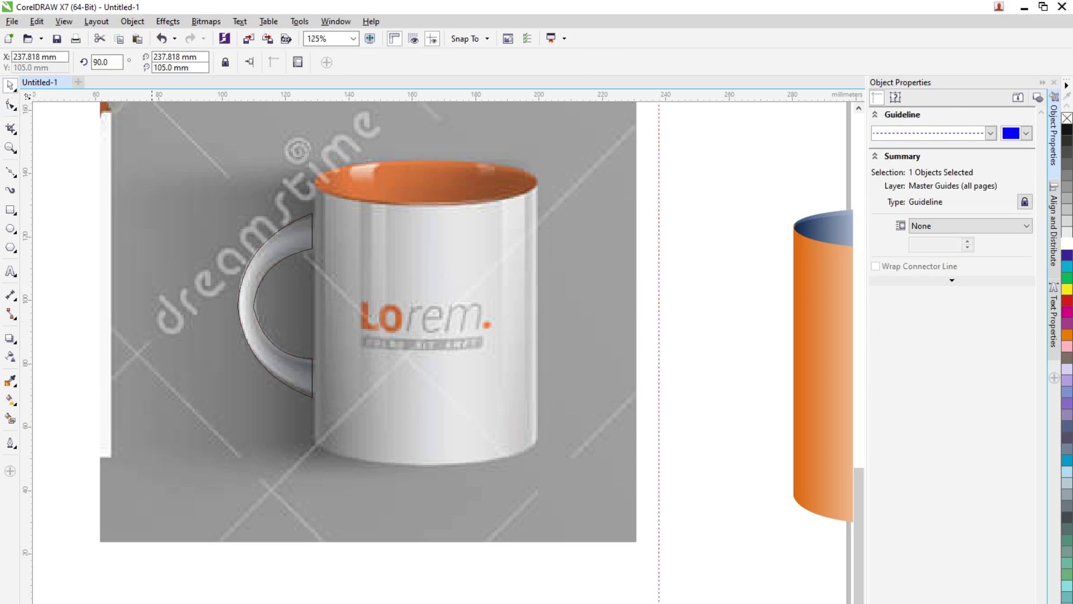
pyautogui.click(250, 303)
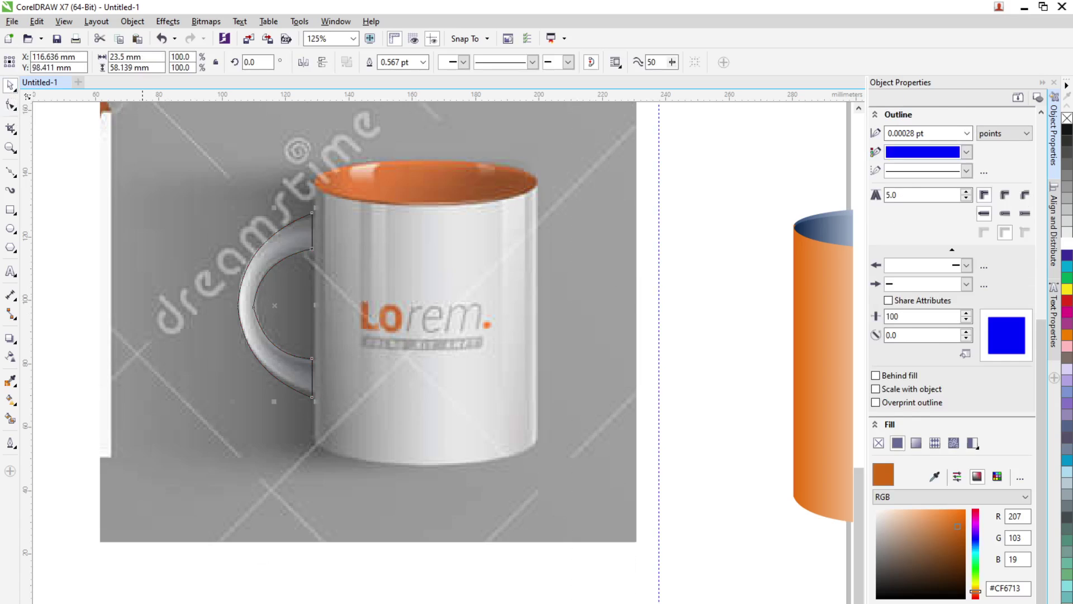
pyautogui.moveTo(270, 339); pyautogui.dragTo(614, 548)
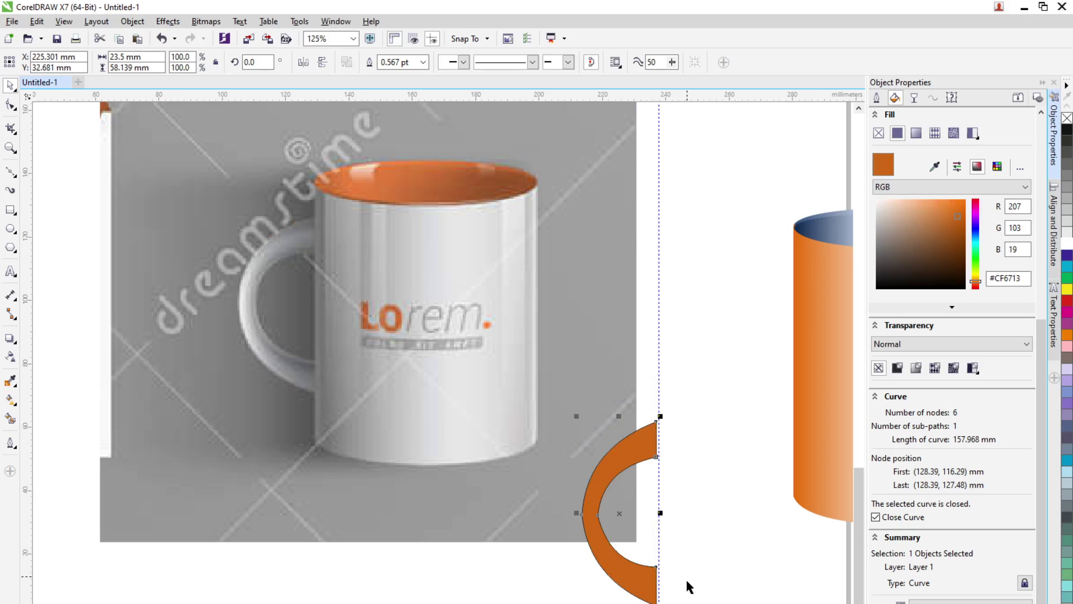
pyautogui.scroll(4, 676, 576)
pyautogui.moveTo(540, 572); pyautogui.dragTo(550, 572)
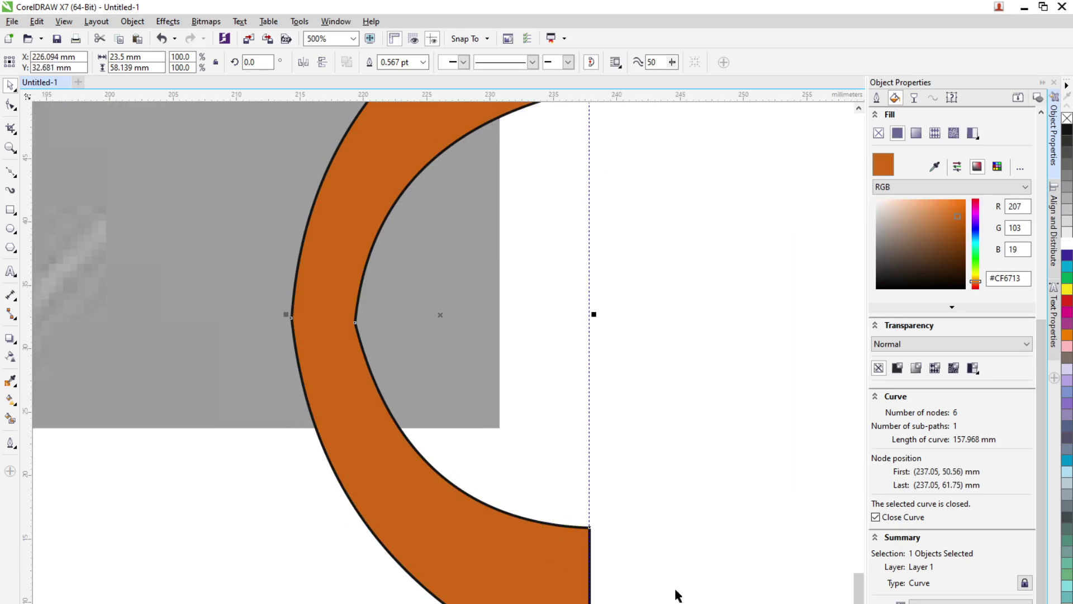
# Set the handle's outline width to None to remove its black outline
pyautogui.click(424, 62)
pyautogui.click(394, 75)
pyautogui.click(618, 550)
pyautogui.scroll(-2, 612, 536)
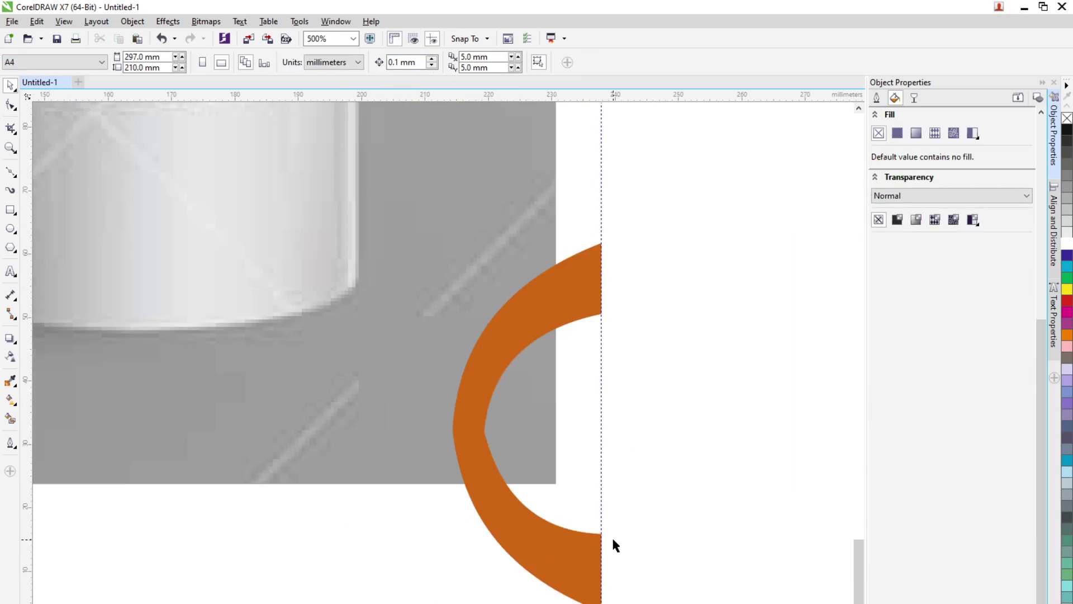
pyautogui.scroll(4, 603, 263)
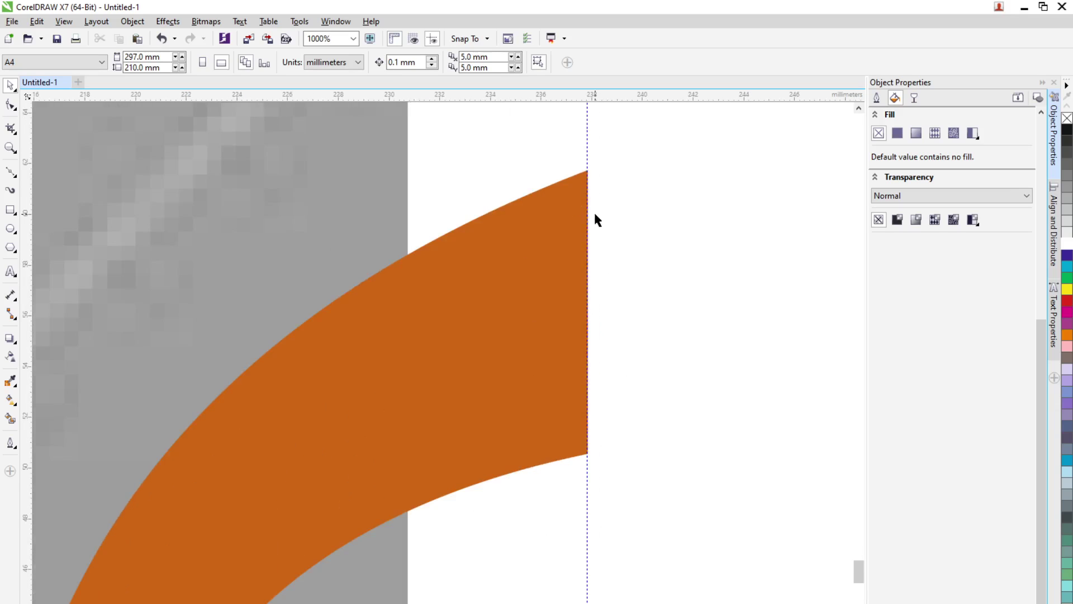
pyautogui.scroll(-3, 594, 210)
# Convert the nodes on the handle's left side to curves to smooth its lower inner curve
pyautogui.click(487, 332)
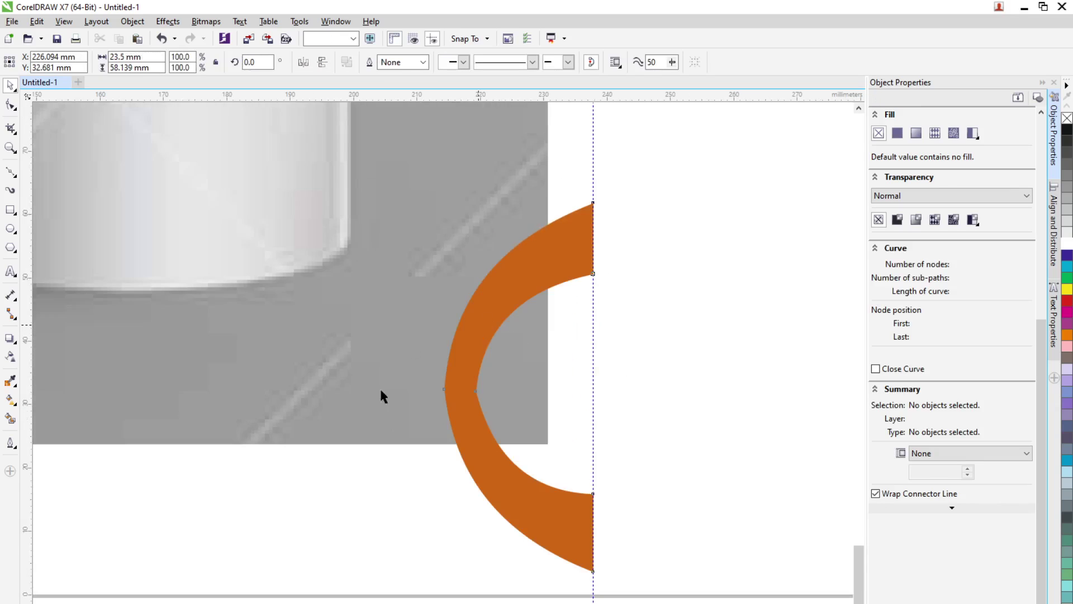
pyautogui.press('F10')
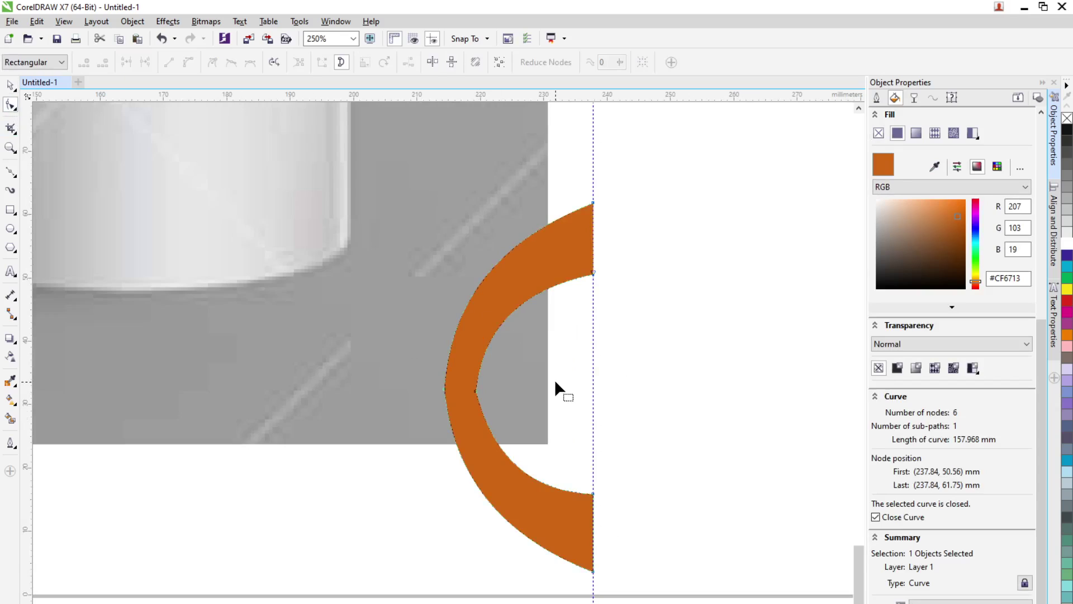
pyautogui.moveTo(438, 409); pyautogui.dragTo(439, 409)
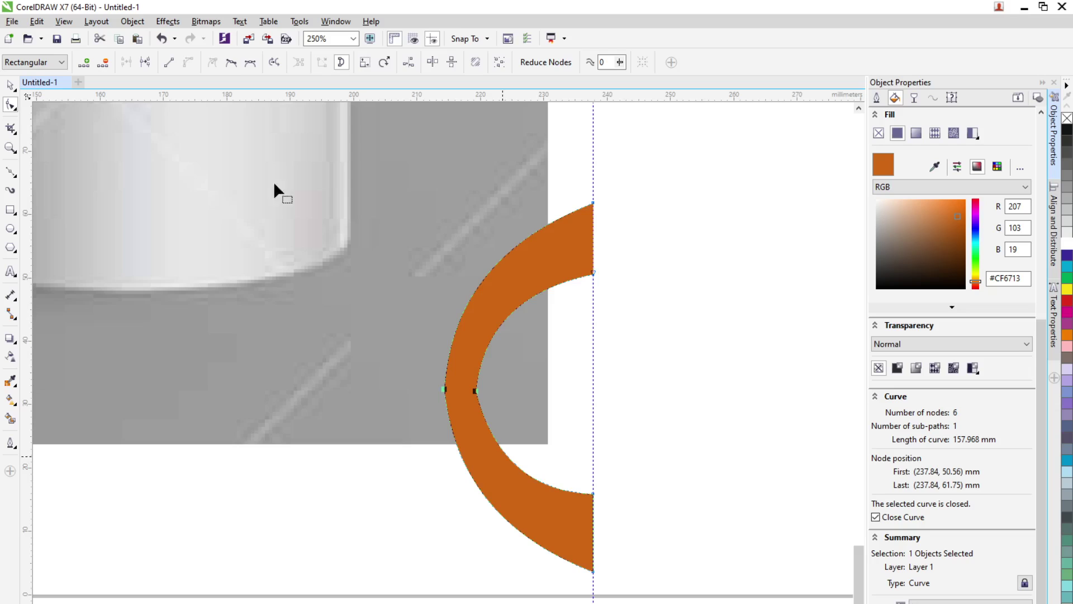
pyautogui.click(250, 62)
pyautogui.doubleClick(10, 105)
# Move the handle beside the orange mug body and mirror it horizontally
pyautogui.press('space')
pyautogui.press('Escape')
pyautogui.scroll(-2, 628, 354)
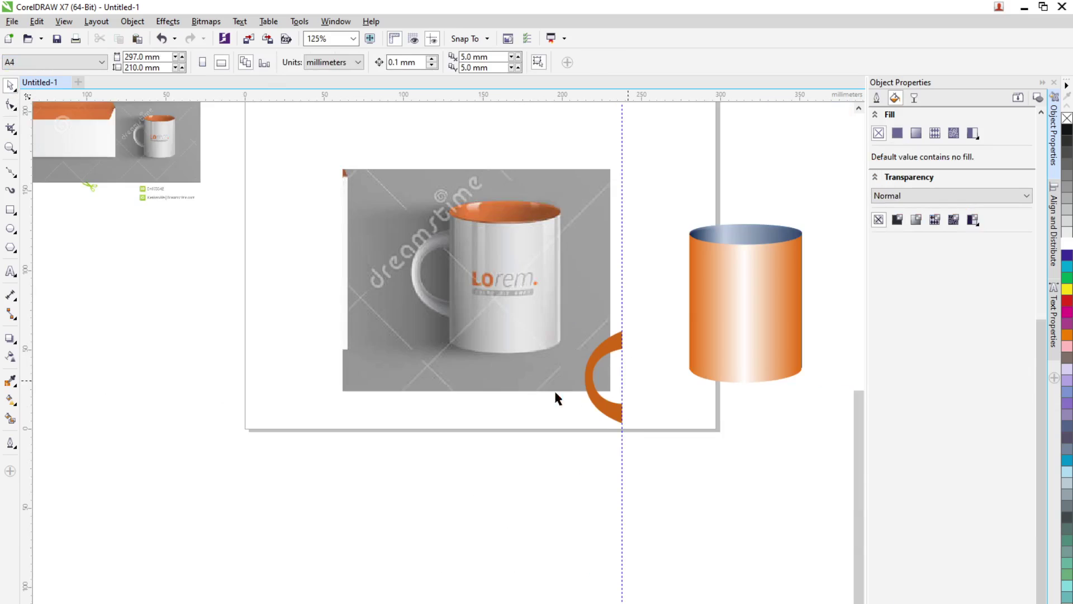
pyautogui.moveTo(612, 414); pyautogui.dragTo(833, 363)
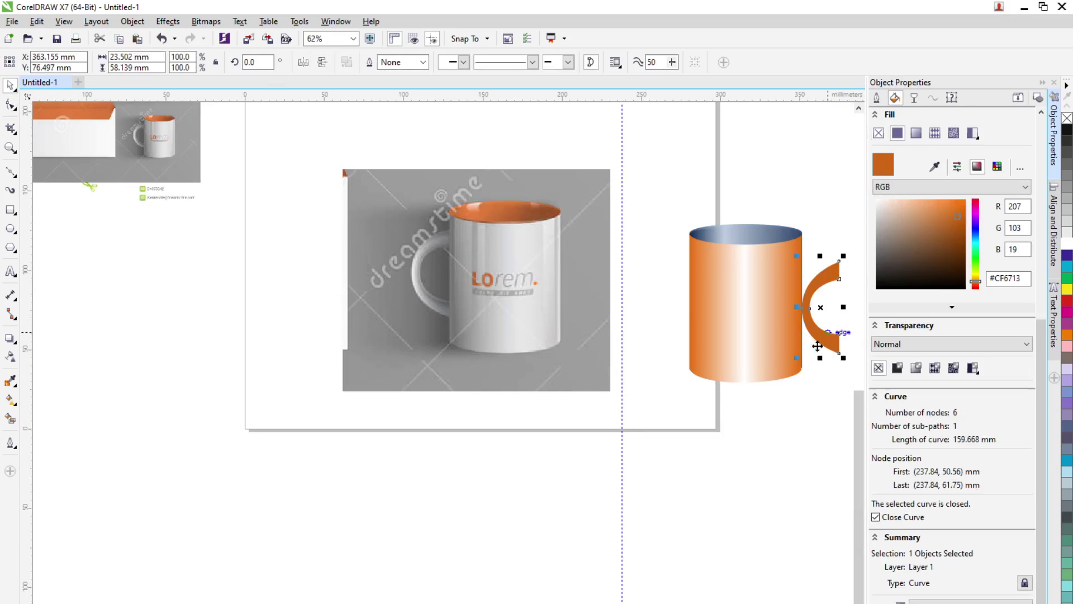
pyautogui.scroll(-2, 763, 336)
pyautogui.scroll(2, 811, 322)
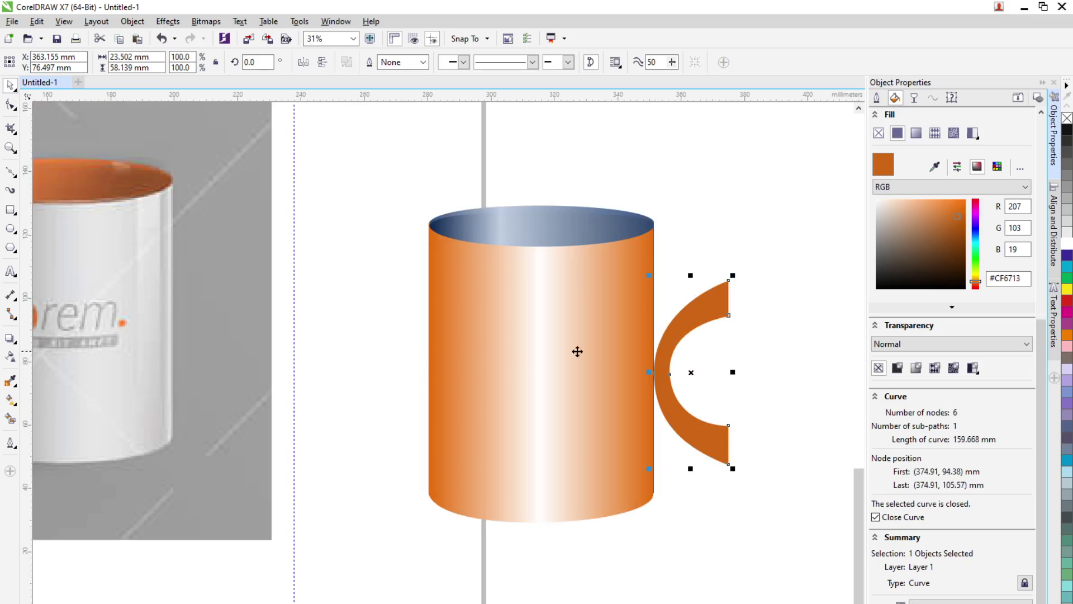
pyautogui.click(304, 63)
# Nudge the flipped handle up and left until it meets the body's right side
pyautogui.click(785, 314)
pyautogui.moveTo(720, 354); pyautogui.dragTo(721, 341)
pyautogui.click(743, 344)
pyautogui.click(724, 341)
pyautogui.click(735, 339)
pyautogui.scroll(3, 740, 335)
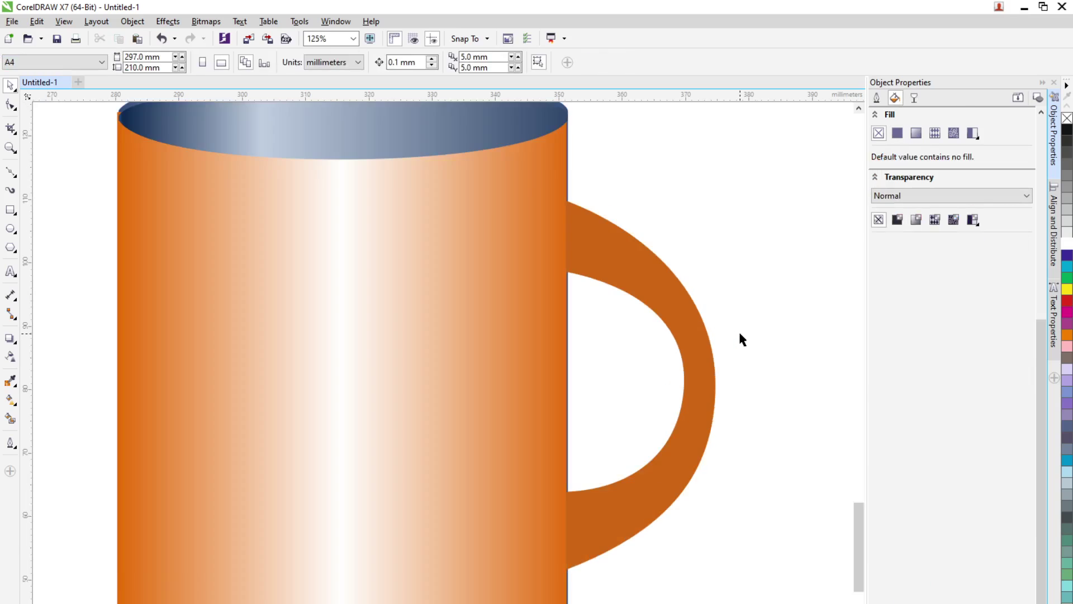
# Inspect the blue shape behind the body by temporarily moving body and handle, then undo
pyautogui.click(514, 136)
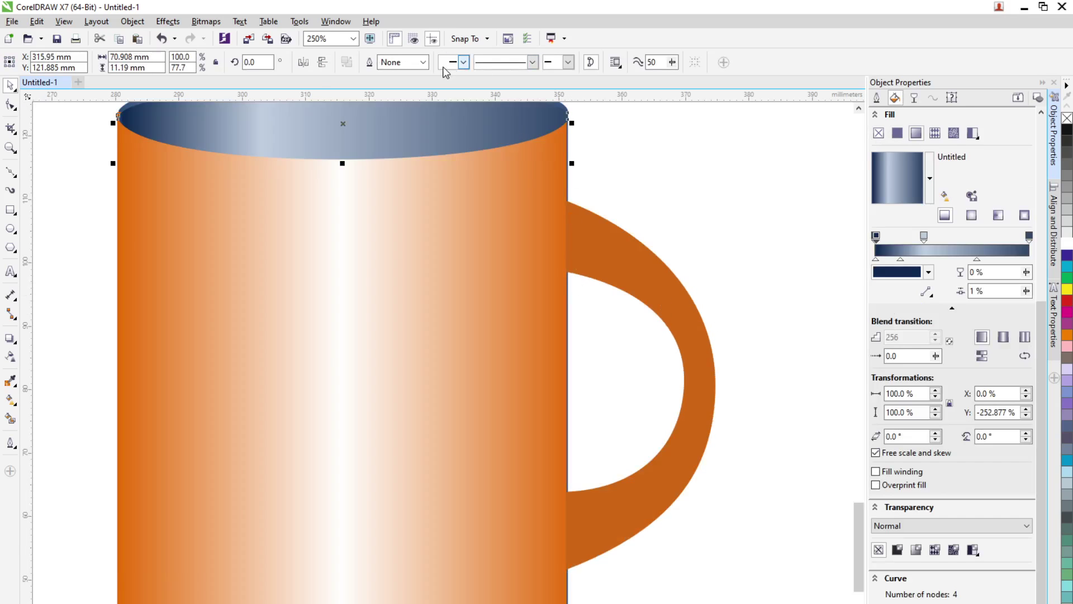
pyautogui.scroll(-2, 606, 158)
pyautogui.click(514, 122)
pyautogui.click(655, 136)
pyautogui.click(513, 187)
pyautogui.keyDown('shift'); pyautogui.click(658, 271); pyautogui.keyUp('shift')
pyautogui.moveTo(643, 231); pyautogui.dragTo(657, 412)
pyautogui.click(580, 249)
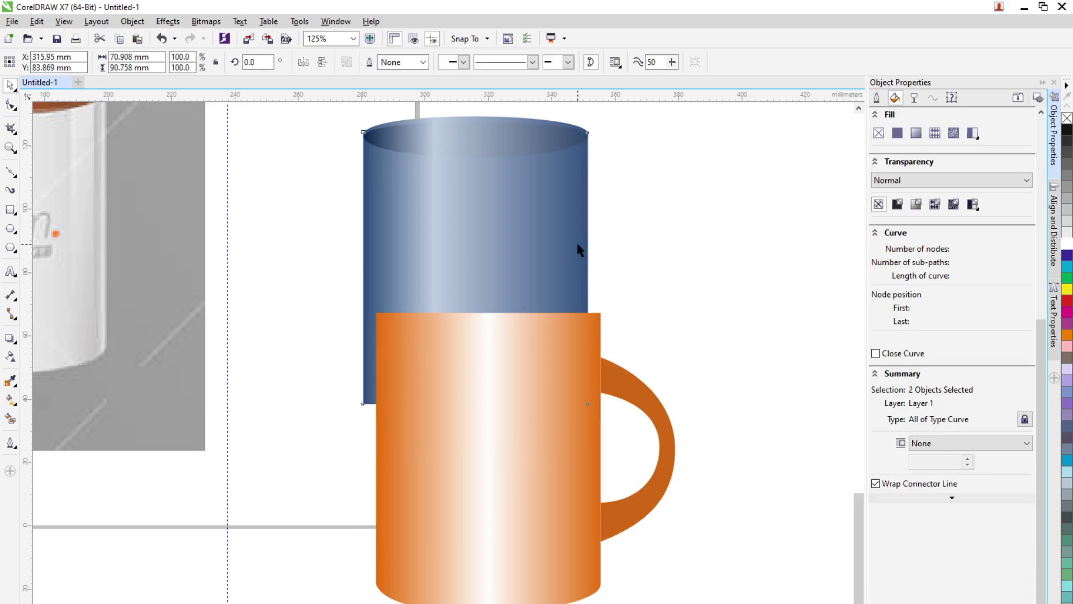
pyautogui.hotkey('ctrl', 'z')
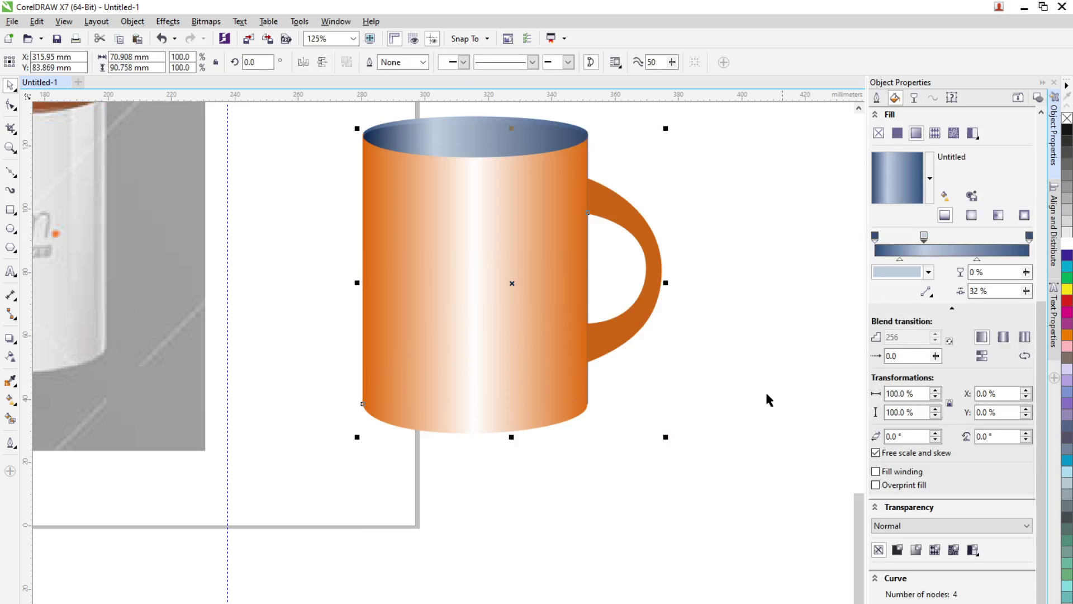
pyautogui.press('Escape')
pyautogui.scroll(2, 594, 219)
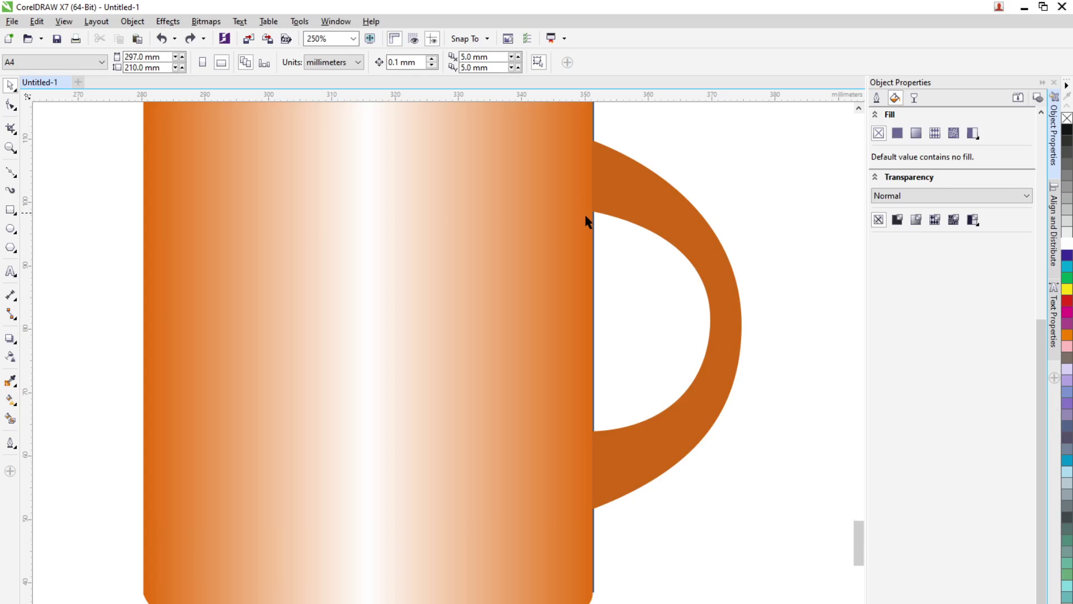
# Widen the gradient mug body to 71.12 mm so it covers the blue right-edge sliver
pyautogui.click(588, 223)
pyautogui.scroll(4, 586, 235)
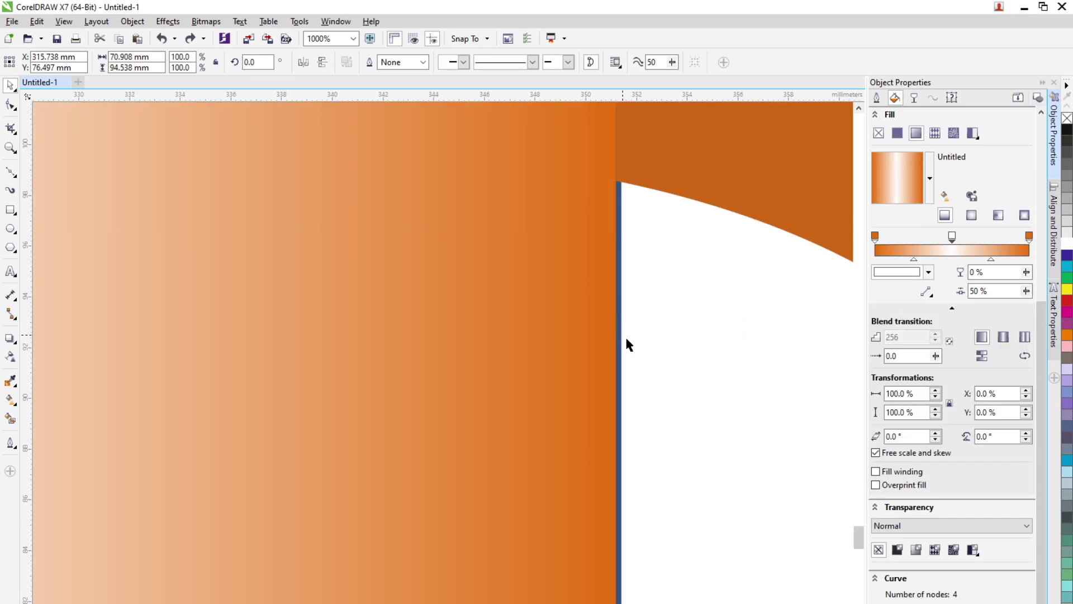
pyautogui.scroll(-2, 655, 399)
pyautogui.scroll(2, 615, 535)
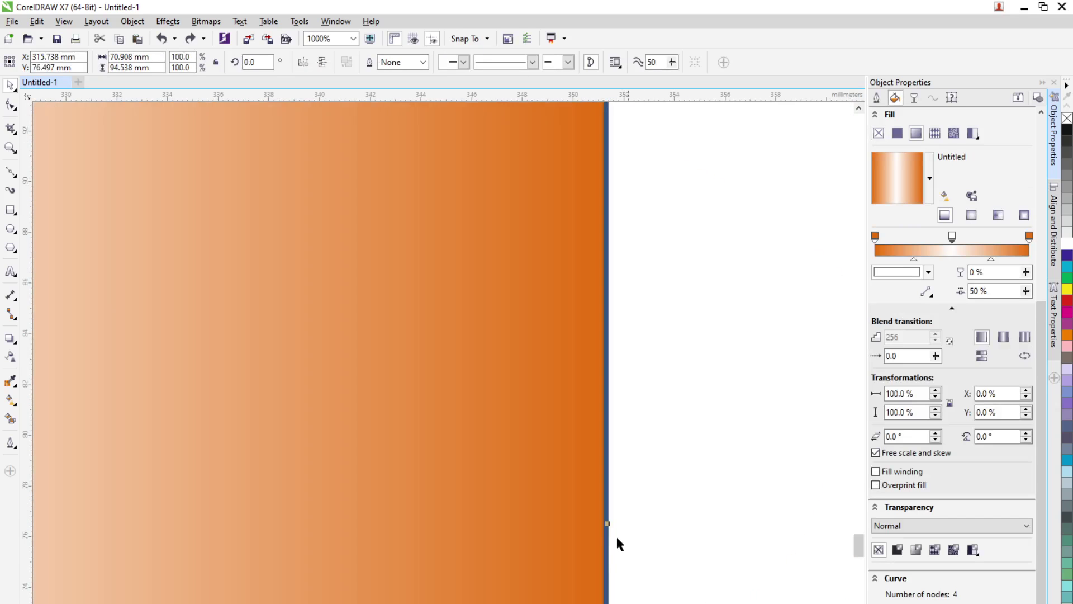
pyautogui.moveTo(607, 524); pyautogui.dragTo(615, 525)
pyautogui.scroll(-4, 615, 523)
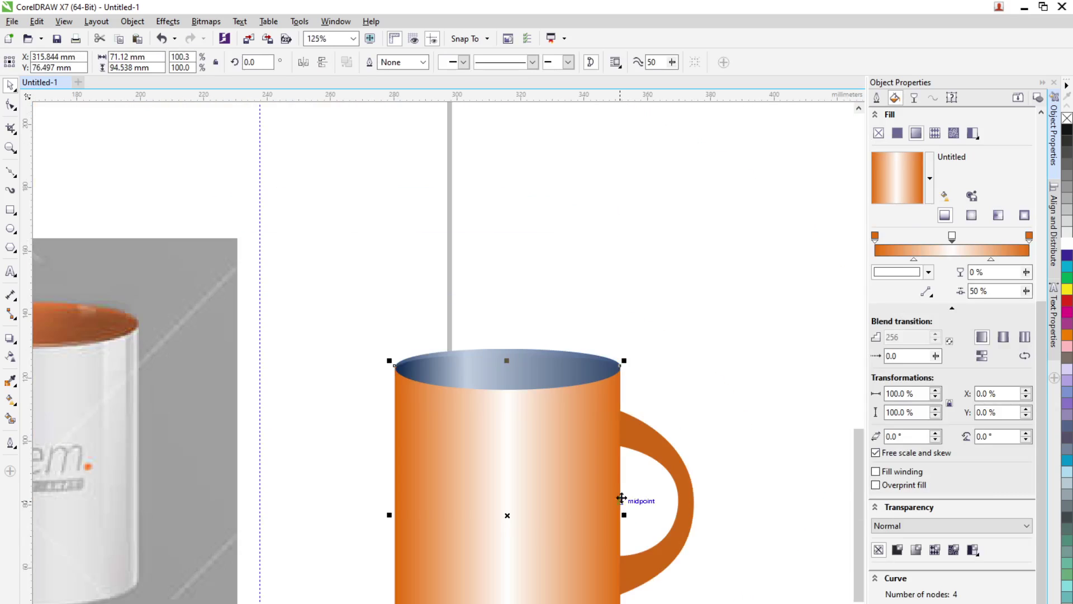
pyautogui.click(738, 513)
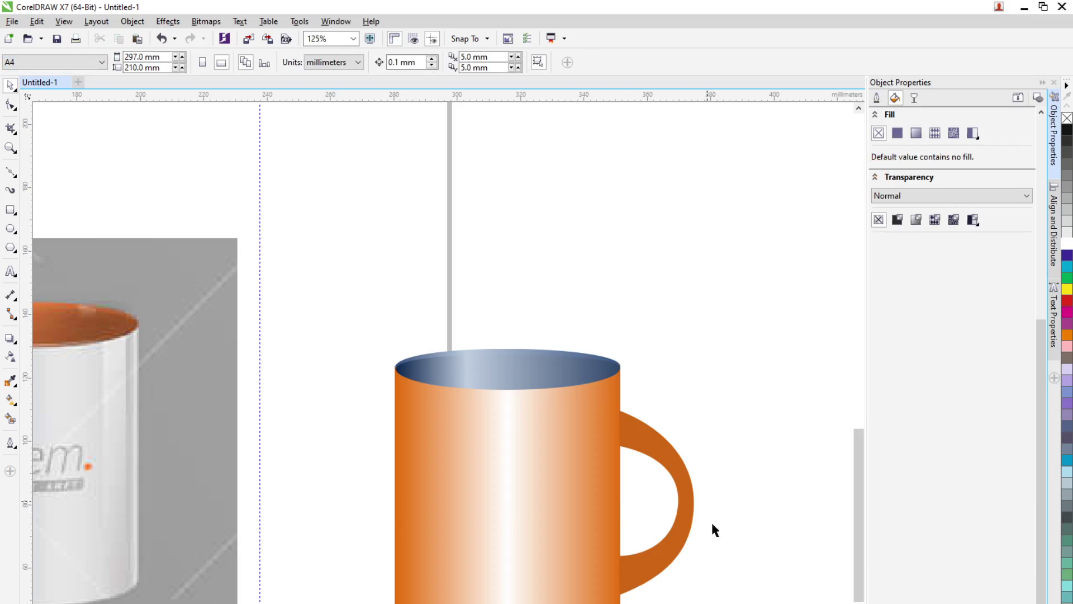
pyautogui.scroll(1, 722, 536)
pyautogui.scroll(-1, 587, 495)
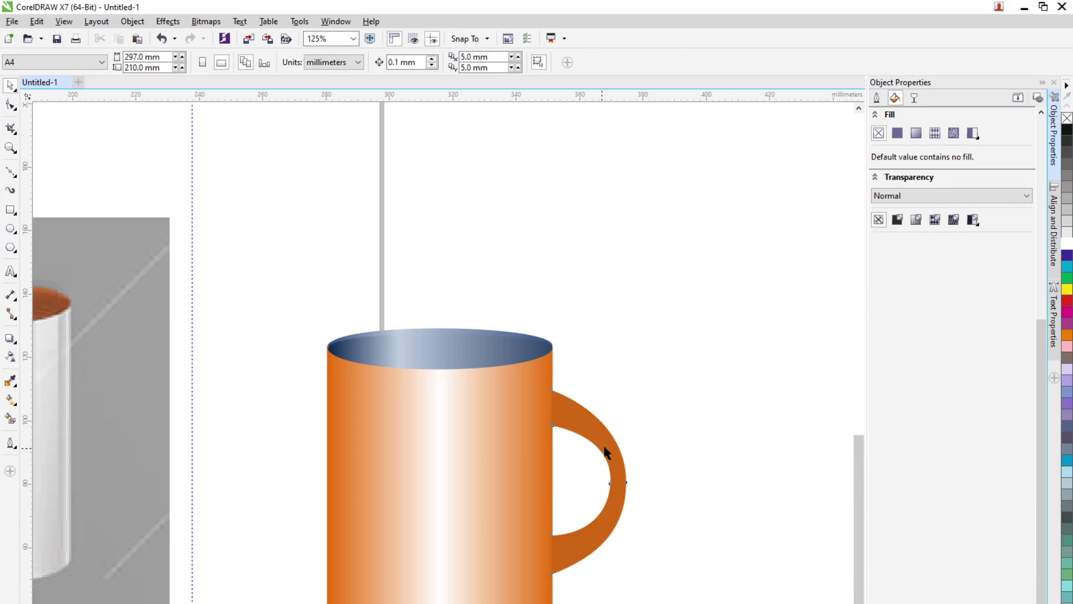
# Duplicate the handle, colour the copy light grey #F5F5F5, and place it right of the handle
pyautogui.click(602, 454)
pyautogui.scroll(1, 604, 452)
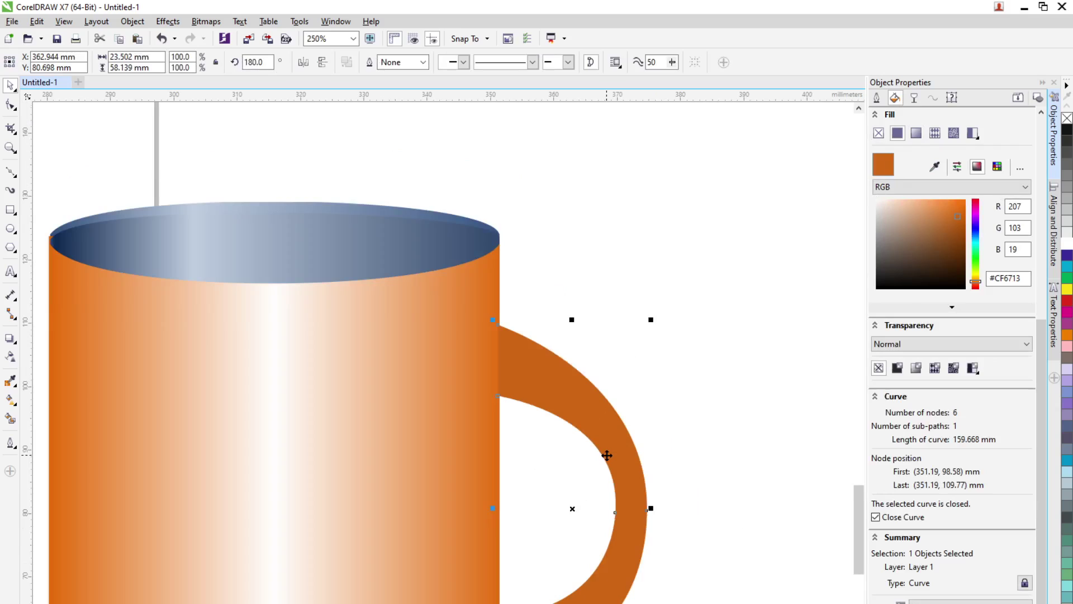
pyautogui.moveTo(566, 425); pyautogui.dragTo(698, 351)
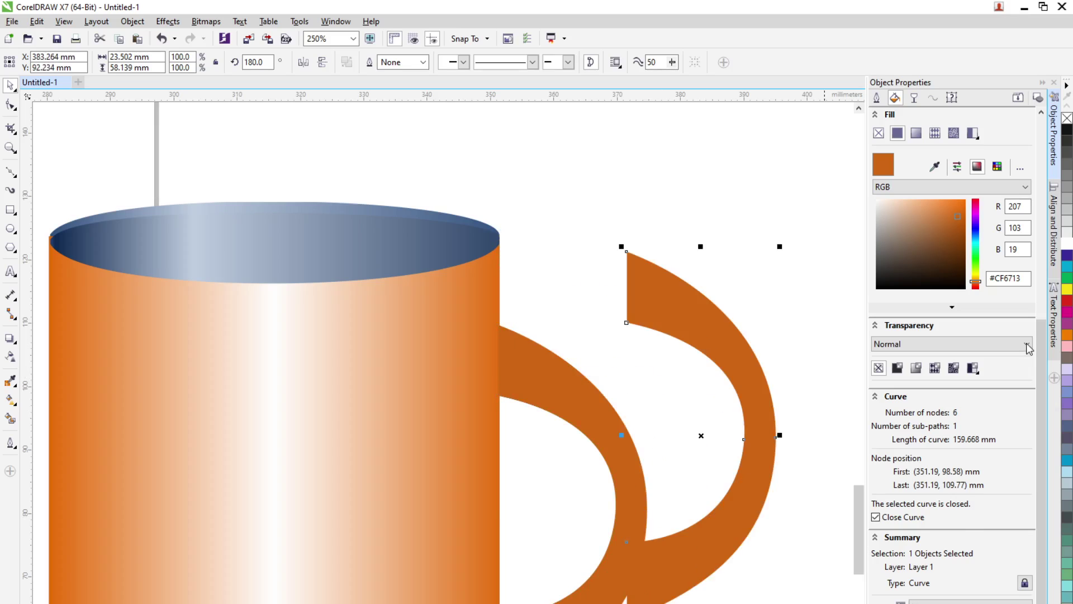
pyautogui.click(876, 205)
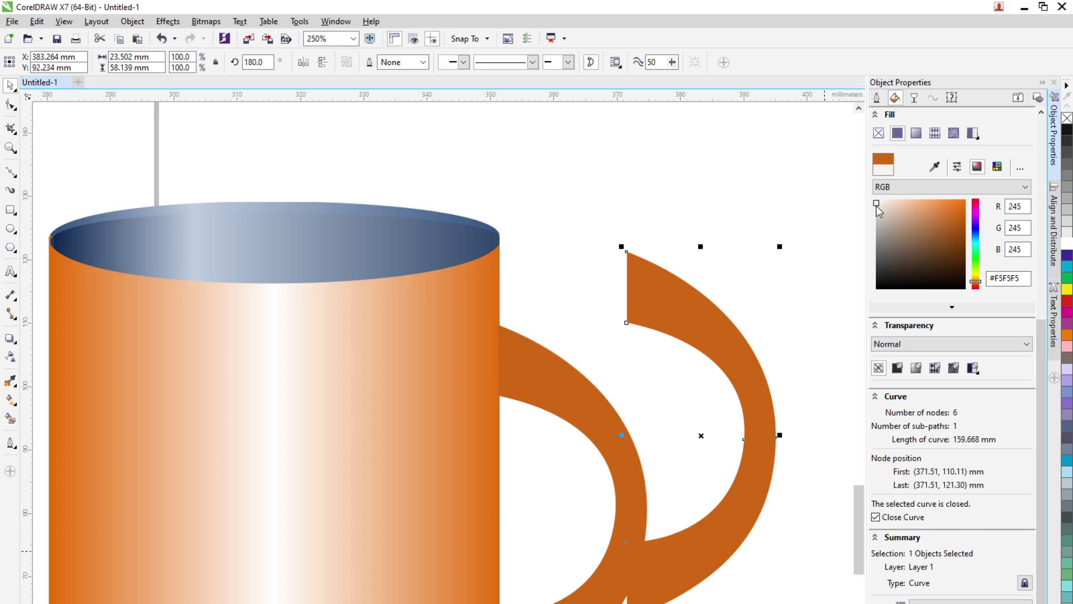
pyautogui.moveTo(732, 346); pyautogui.dragTo(606, 419)
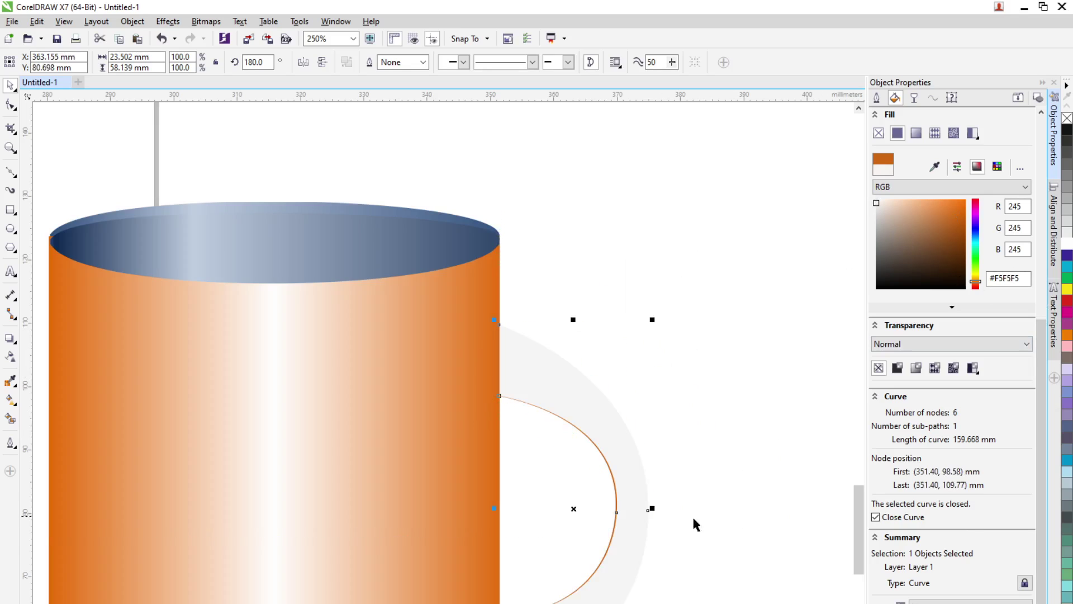
pyautogui.moveTo(616, 496); pyautogui.dragTo(748, 424)
# Reshape the grey copy by moving its left-end node up and its top node down
pyautogui.scroll(1, 746, 371)
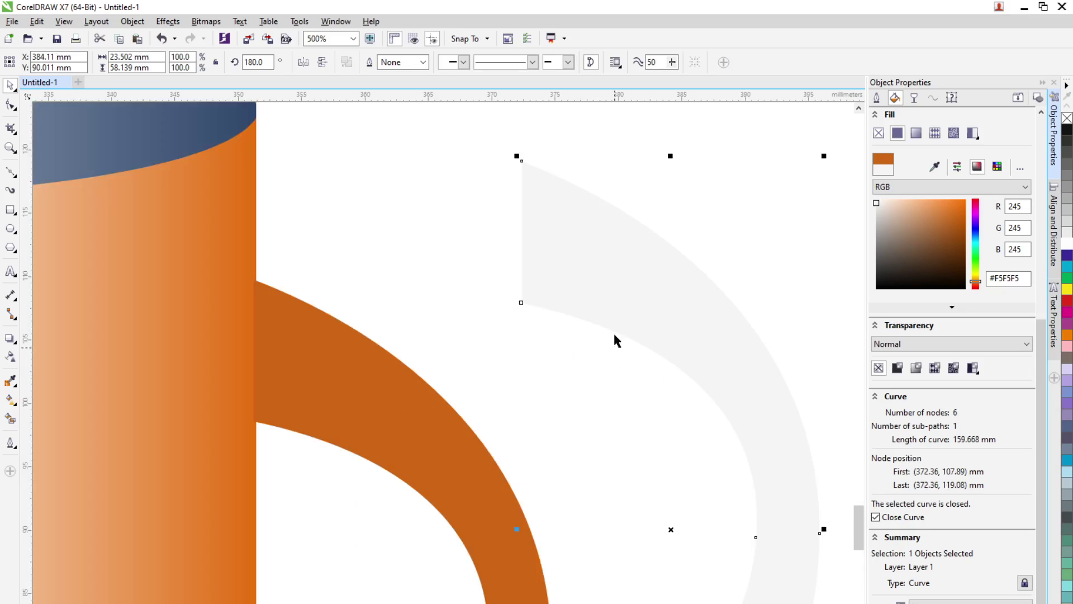
pyautogui.click(12, 105)
pyautogui.moveTo(546, 347); pyautogui.dragTo(545, 346)
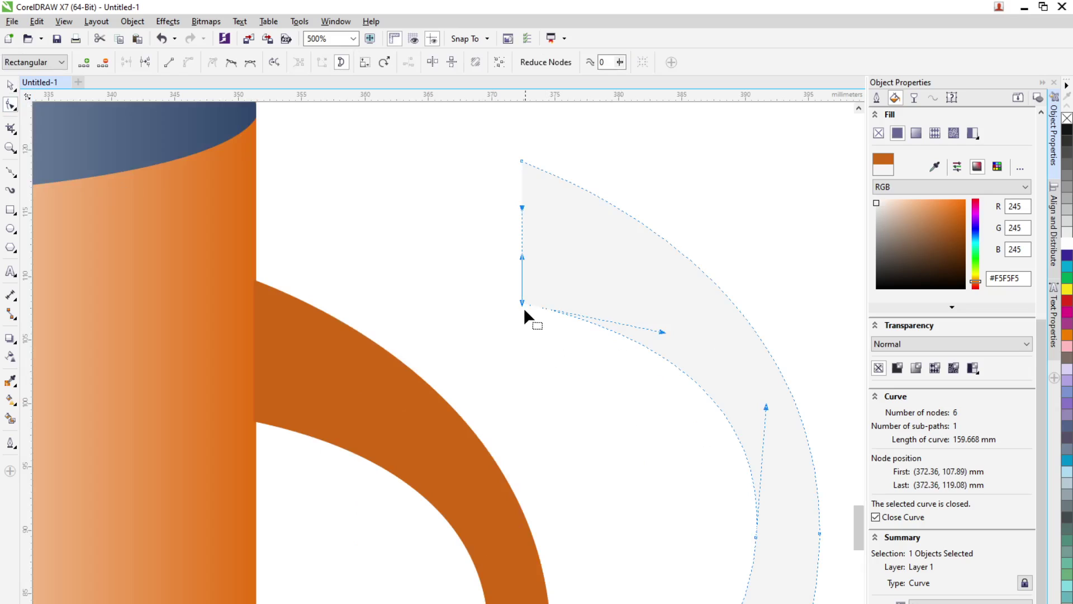
pyautogui.moveTo(522, 302); pyautogui.dragTo(522, 258)
pyautogui.moveTo(493, 120); pyautogui.dragTo(521, 202)
pyautogui.scroll(-5, 702, 281)
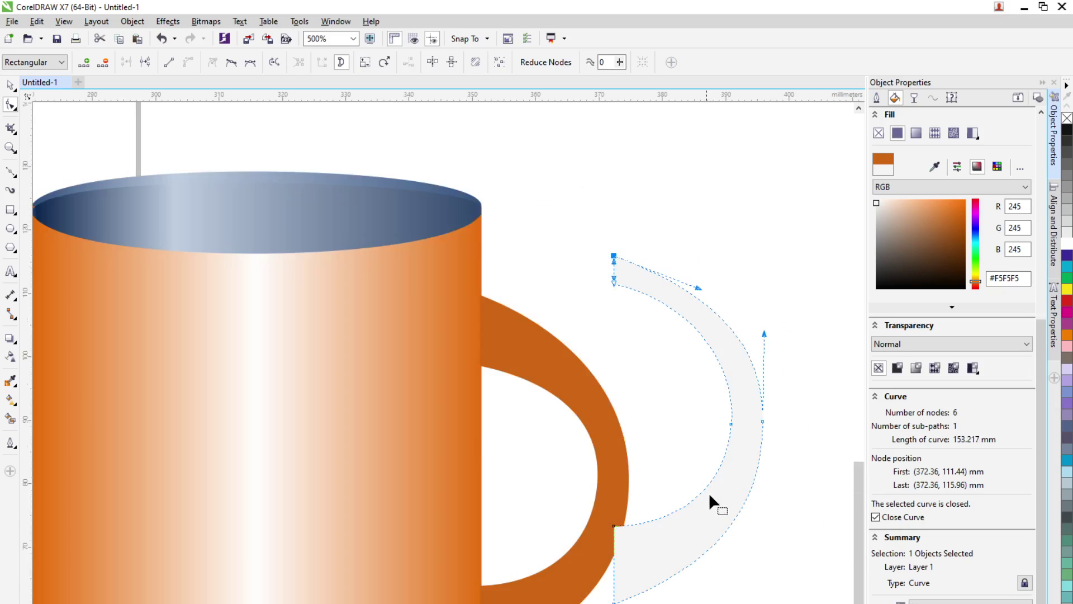
pyautogui.scroll(3, 680, 432)
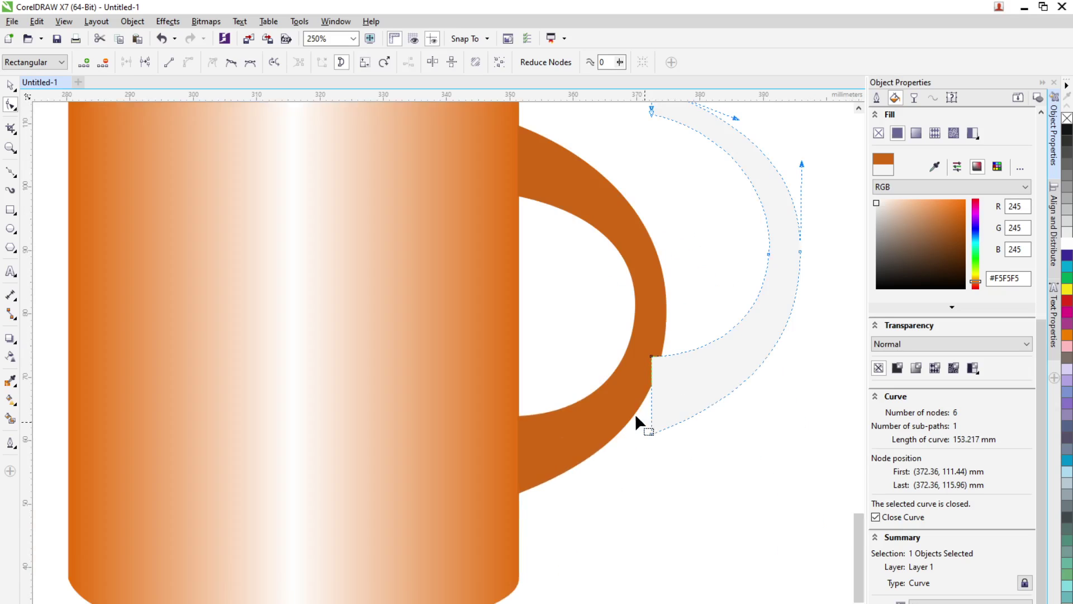
# Narrow and shorten the highlight's ends, snapping the inner node onto the outer node
pyautogui.moveTo(651, 435); pyautogui.dragTo(651, 411)
pyautogui.moveTo(652, 358); pyautogui.dragTo(652, 385)
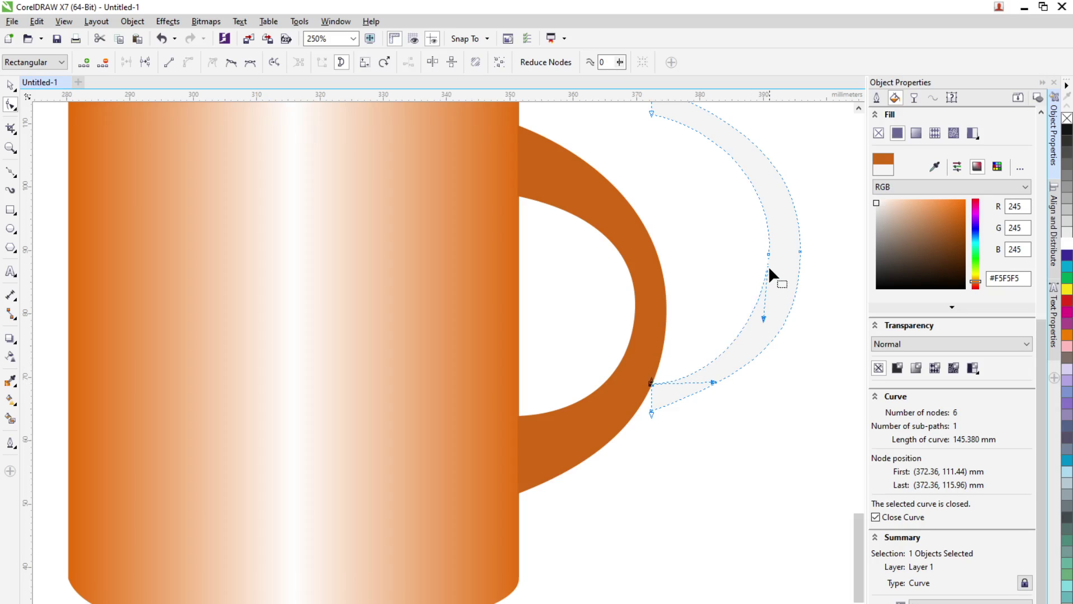
pyautogui.click(800, 252)
pyautogui.moveTo(770, 254); pyautogui.dragTo(794, 252)
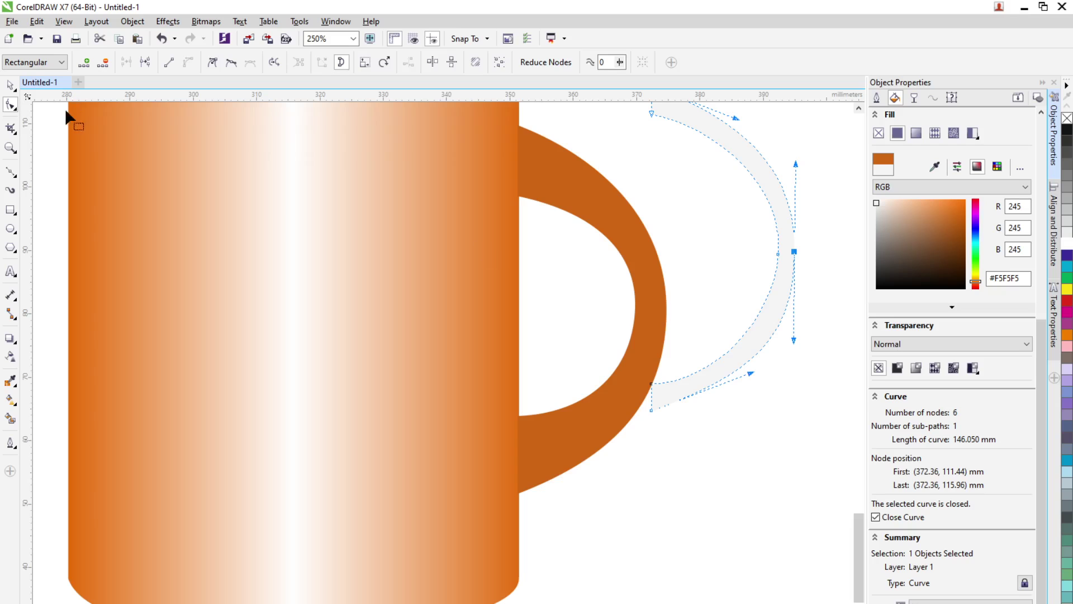
pyautogui.click(10, 84)
pyautogui.scroll(-1, 601, 274)
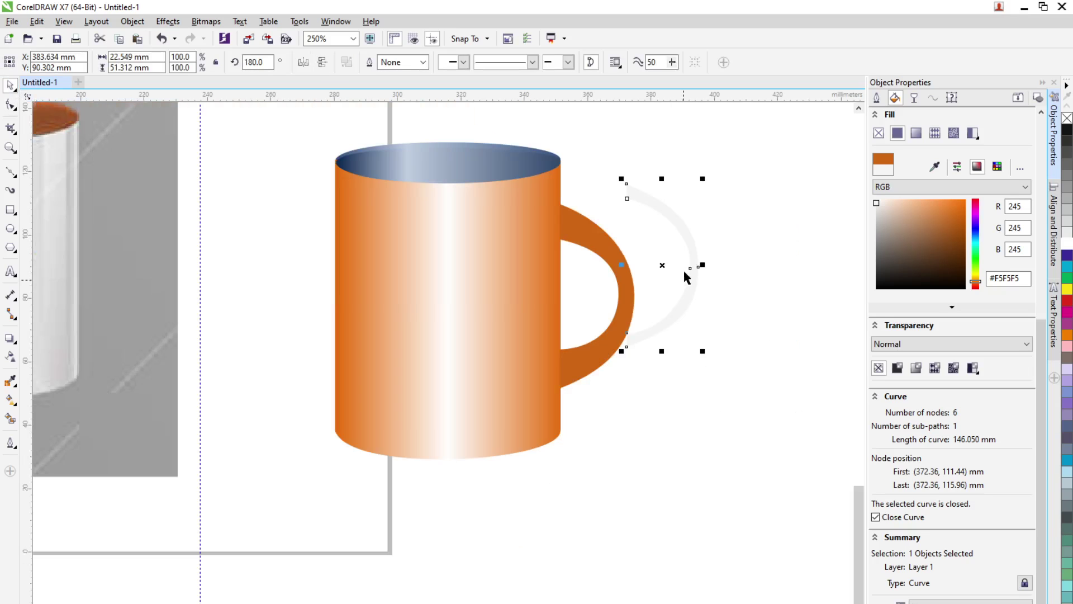
# Move the pale curve onto the orange handle and narrow it to 21.3 mm
pyautogui.moveTo(692, 263); pyautogui.dragTo(635, 298)
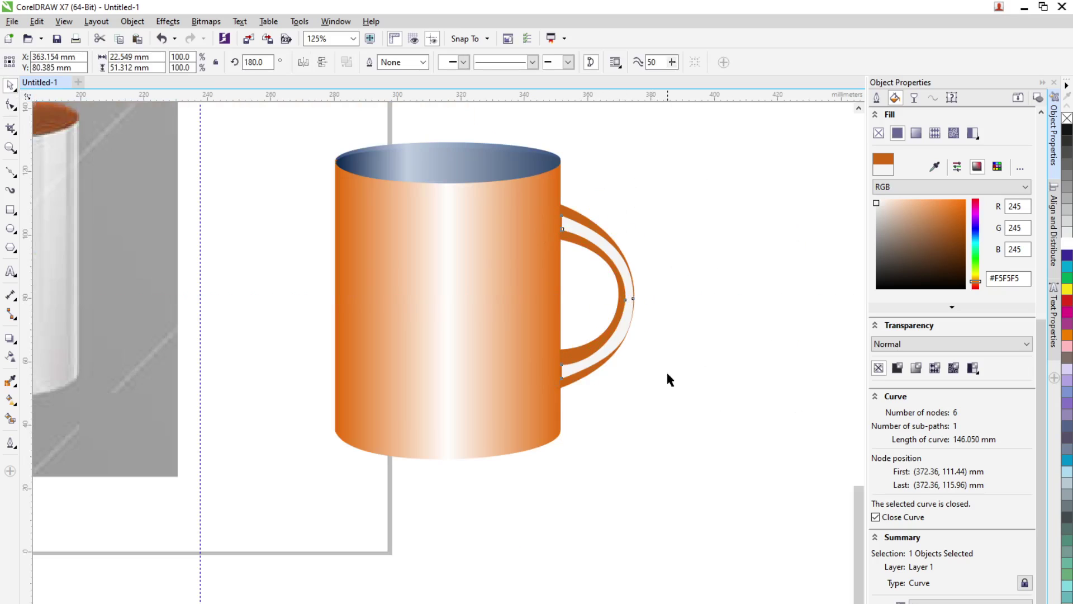
pyautogui.click(600, 288)
pyautogui.scroll(1, 600, 288)
pyautogui.click(659, 307)
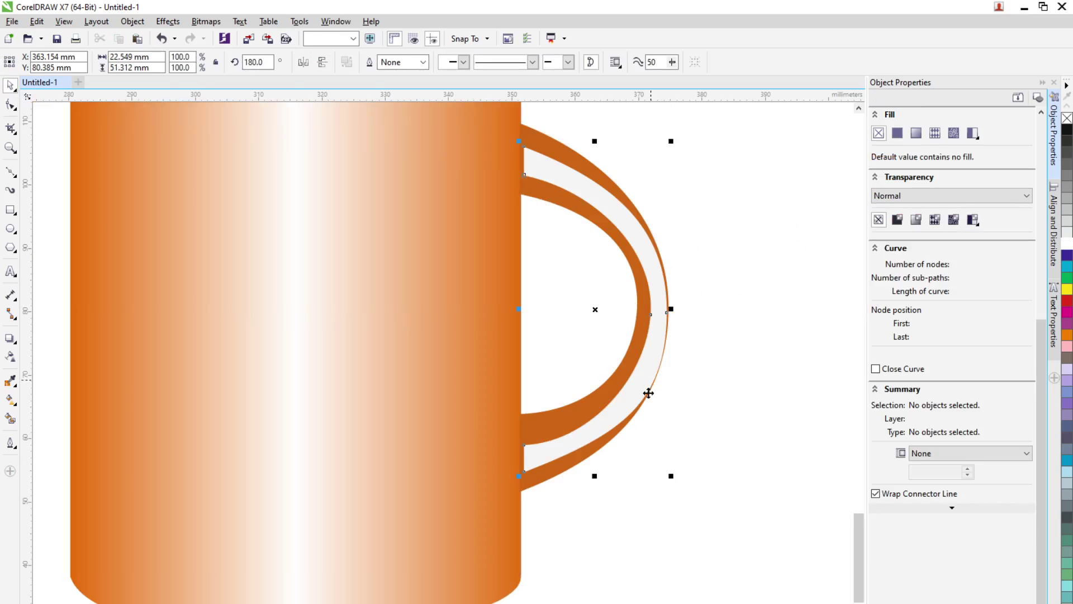
pyautogui.moveTo(671, 309); pyautogui.dragTo(663, 309)
pyautogui.click(693, 336)
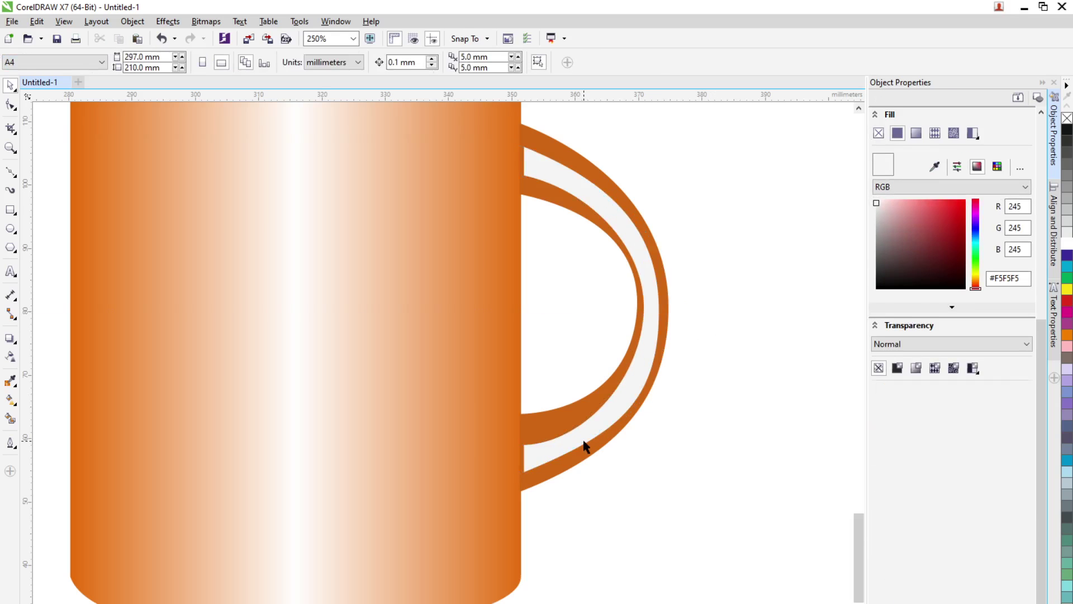
# Widen the pale band to 22.41 mm and give it a gradient fill
pyautogui.click(576, 448)
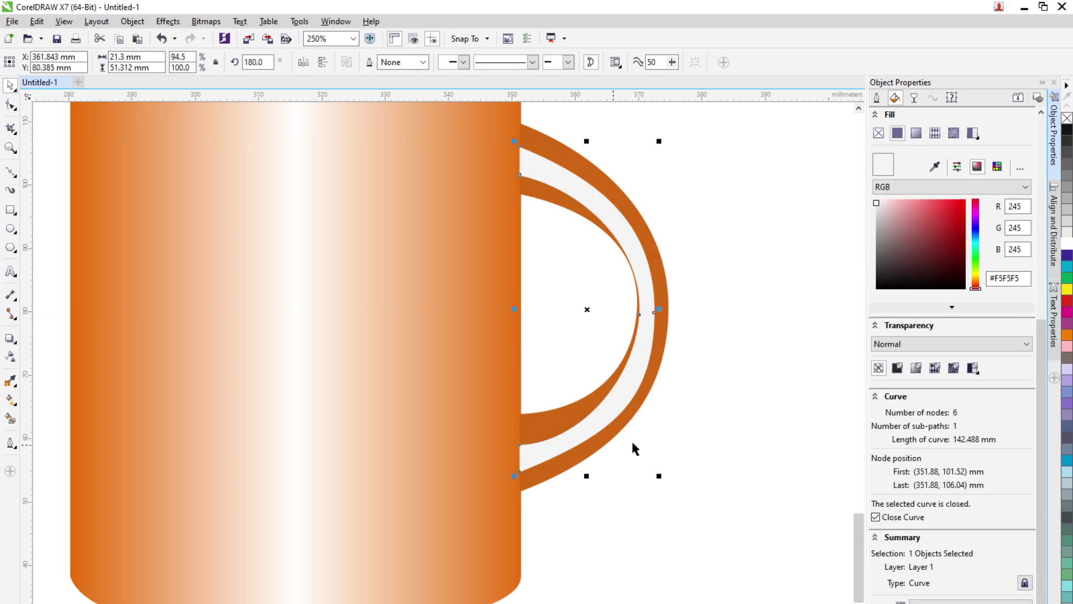
pyautogui.click(663, 438)
pyautogui.click(644, 320)
pyautogui.moveTo(661, 310); pyautogui.dragTo(667, 309)
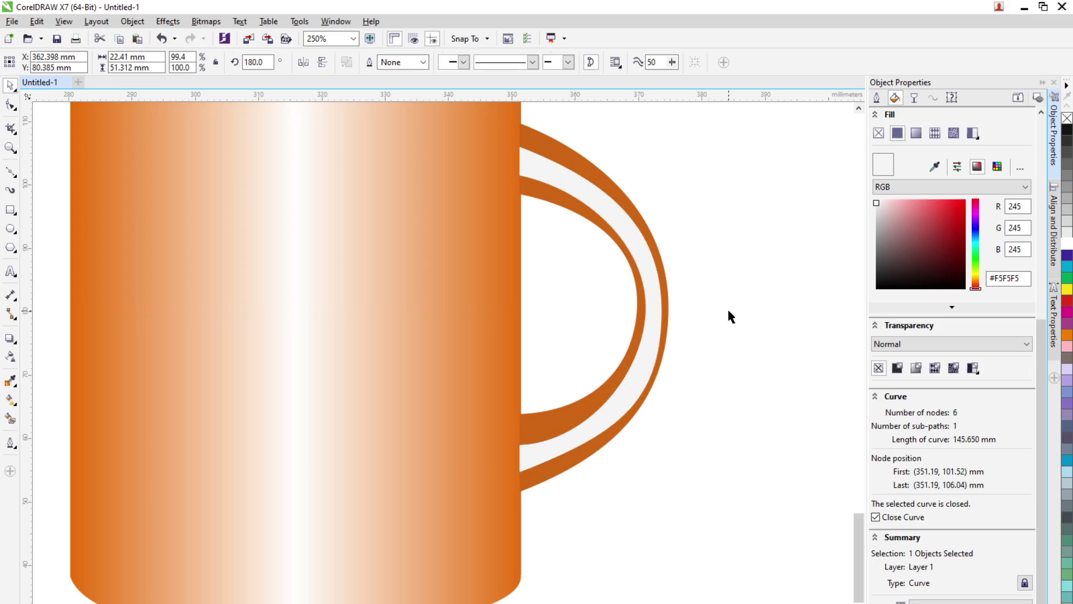
pyautogui.click(728, 317)
pyautogui.click(632, 383)
pyautogui.click(915, 133)
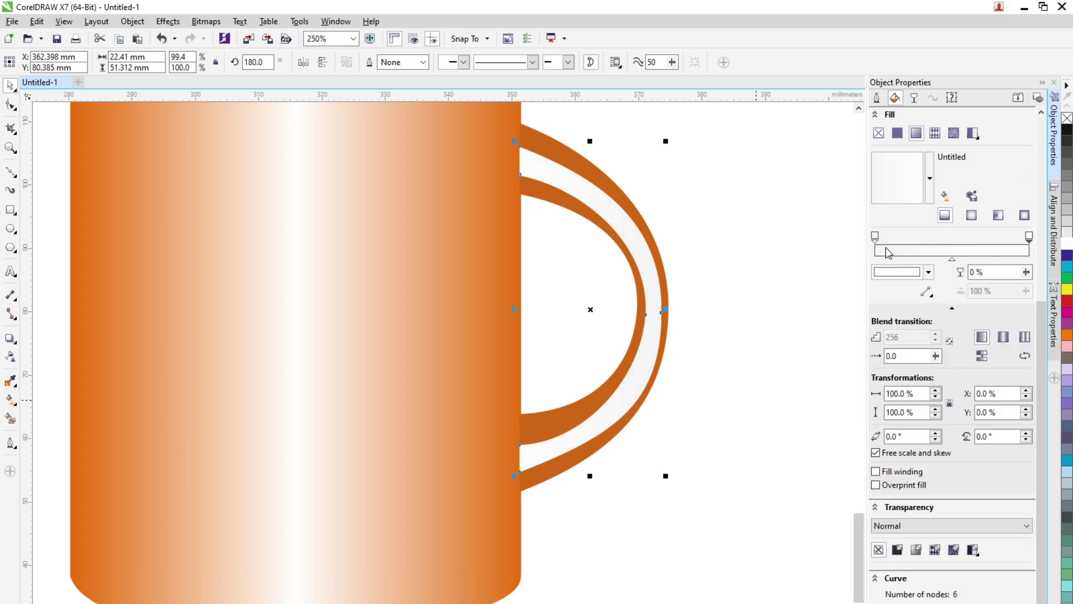
# Add a middle colour stop to the gradient at 50 %
pyautogui.doubleClick(950, 247)
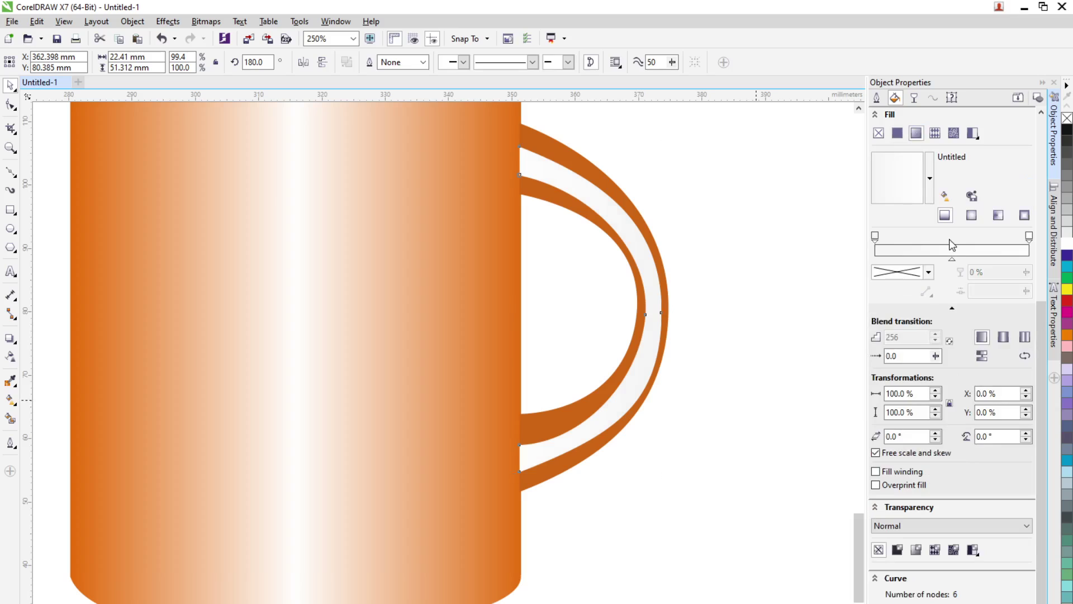
pyautogui.moveTo(1000, 290); pyautogui.dragTo(915, 291)
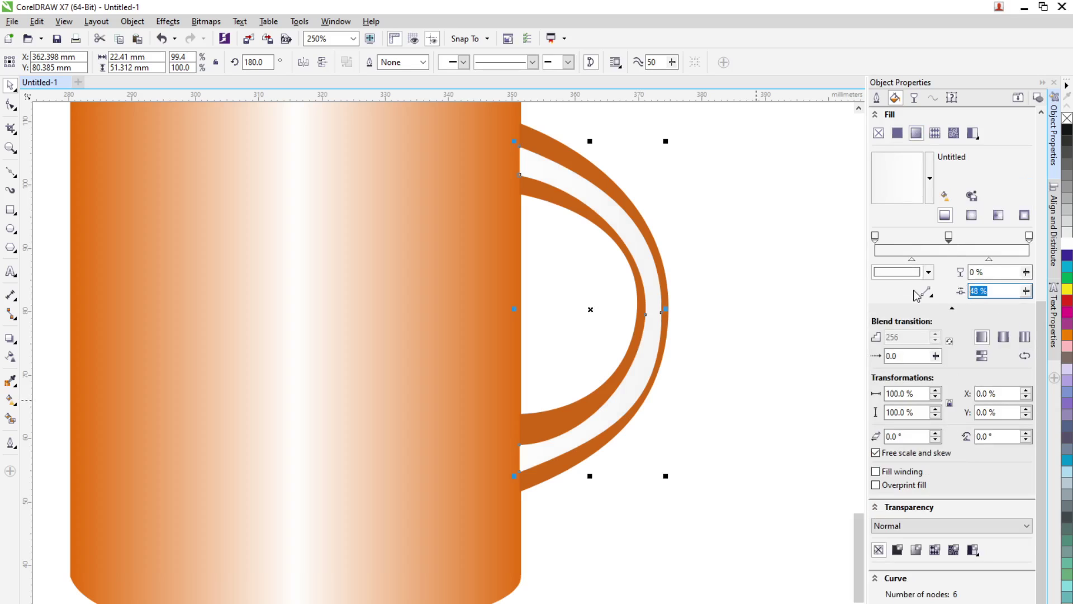
pyautogui.write('50')
pyautogui.press('Return')
# Eyedrop the handle's orange onto both the left and right gradient end stops
pyautogui.click(875, 237)
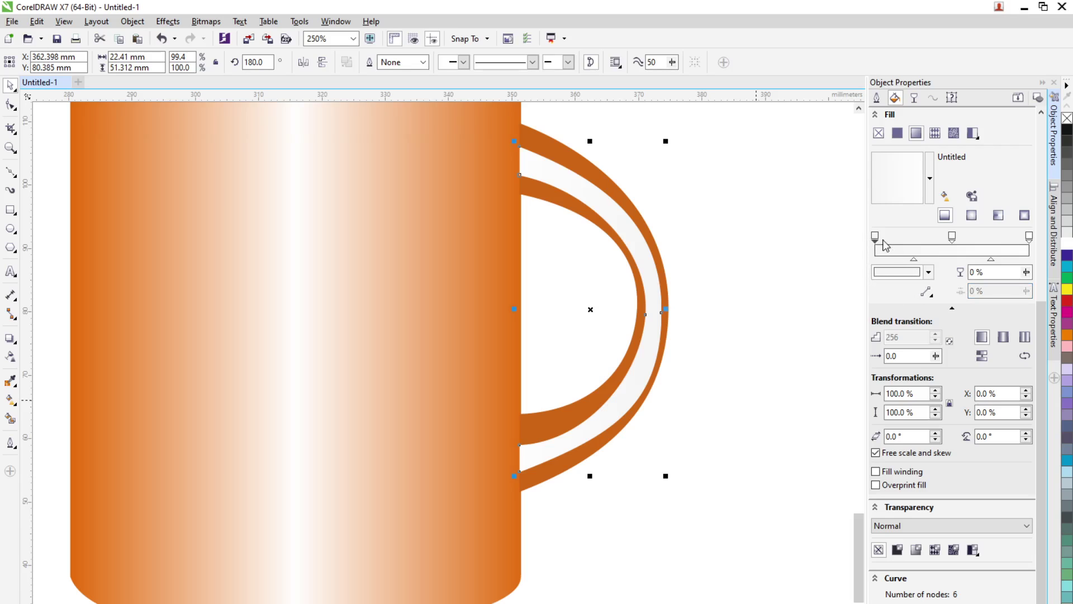
pyautogui.click(928, 272)
pyautogui.click(926, 301)
pyautogui.click(621, 388)
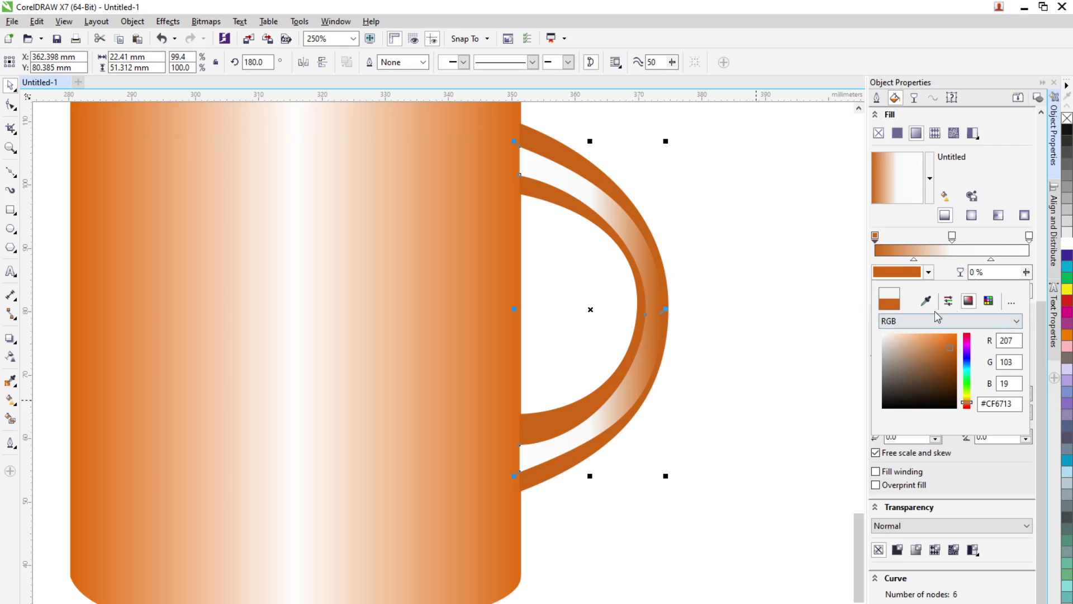
pyautogui.click(1030, 238)
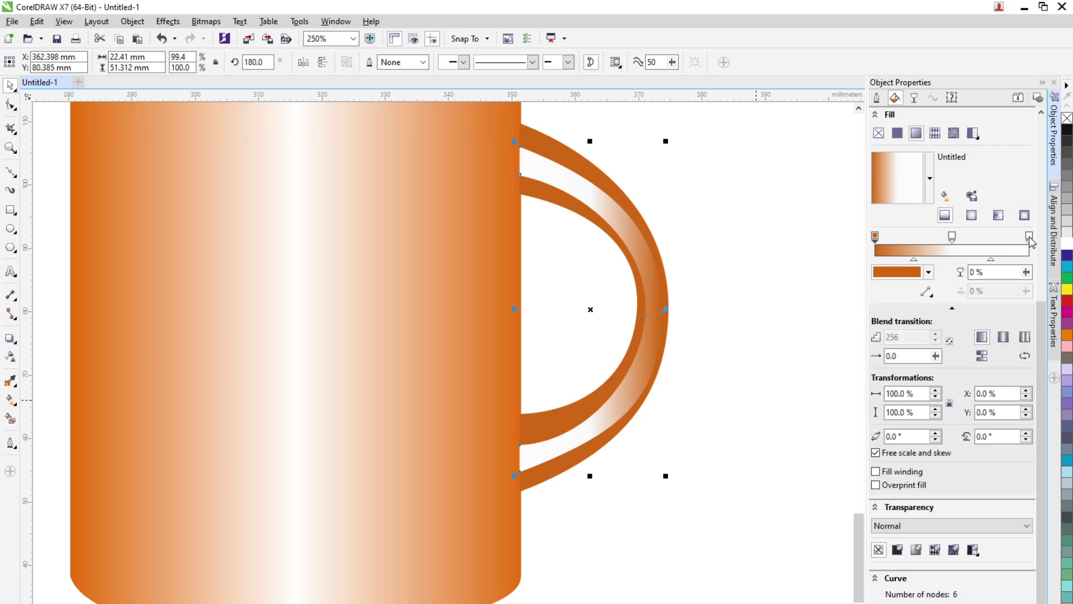
pyautogui.click(1030, 237)
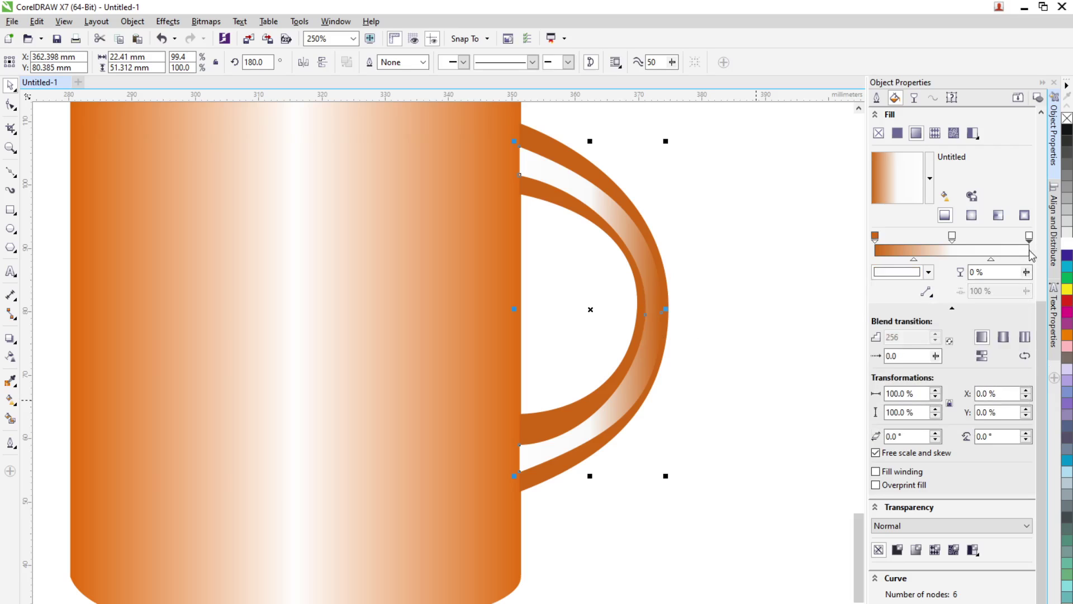
pyautogui.click(929, 273)
pyautogui.click(926, 300)
pyautogui.click(569, 209)
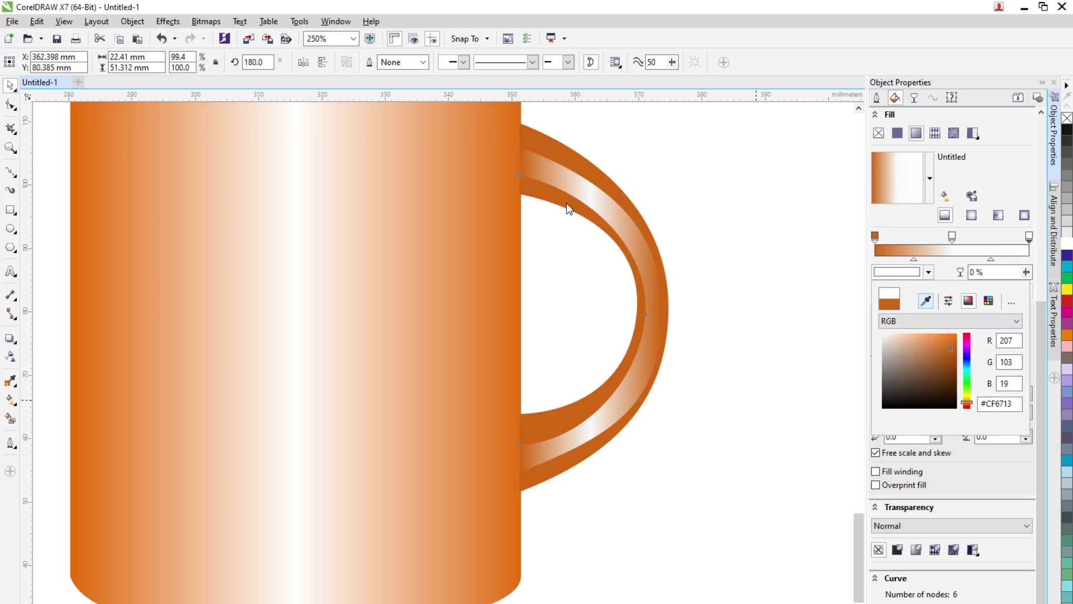
pyautogui.click(569, 209)
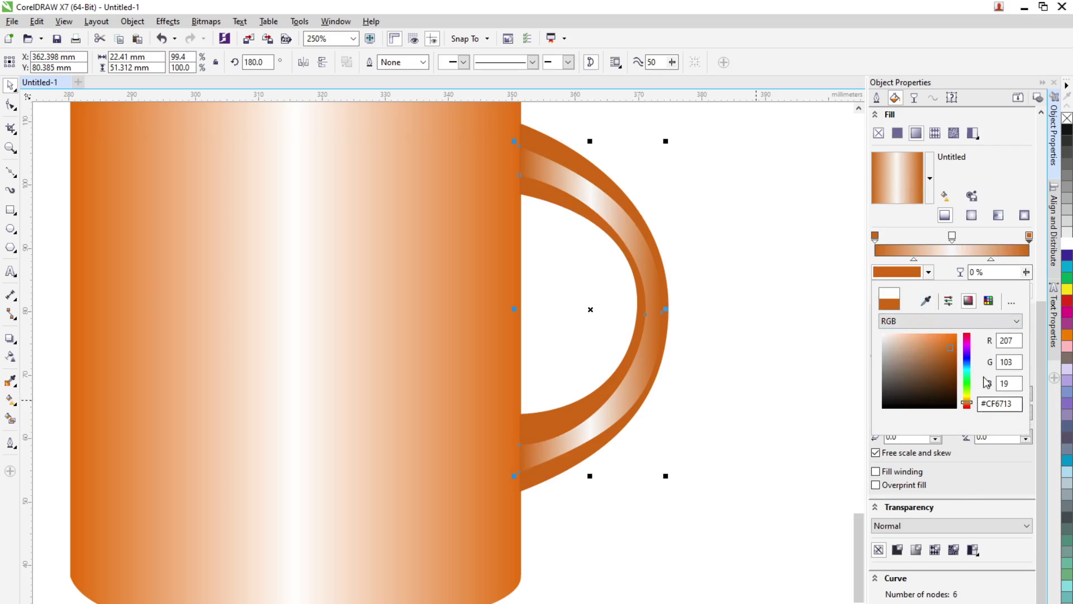
pyautogui.click(11, 87)
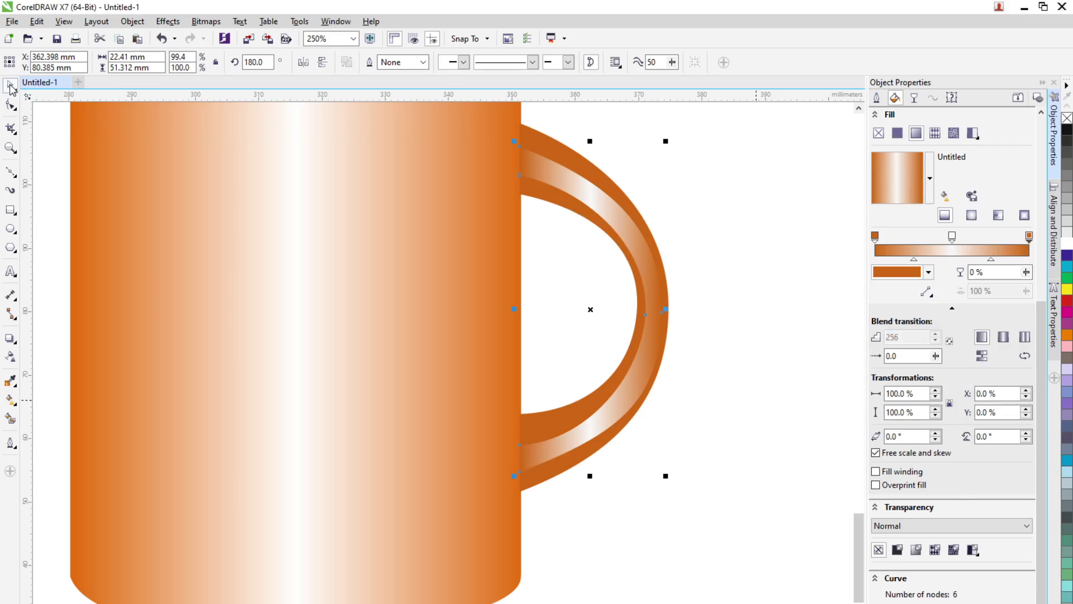
# Change the gradient blend and shift its midpoints outward to move the highlight
pyautogui.scroll(2, 652, 277)
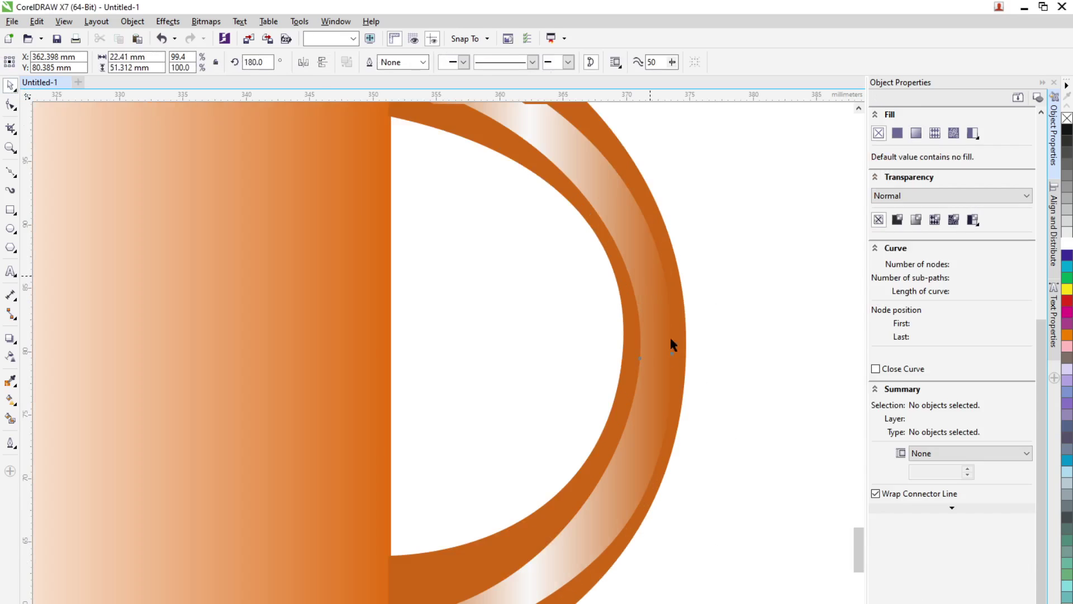
pyautogui.scroll(-2, 664, 325)
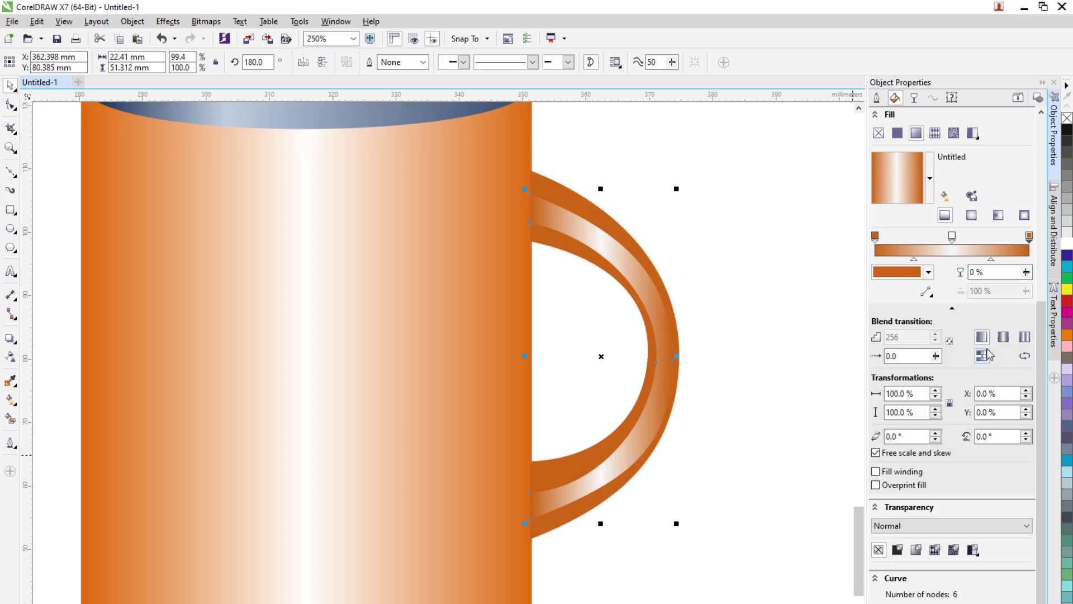
pyautogui.click(1004, 336)
pyautogui.moveTo(991, 260); pyautogui.dragTo(1012, 260)
pyautogui.moveTo(914, 260); pyautogui.dragTo(890, 260)
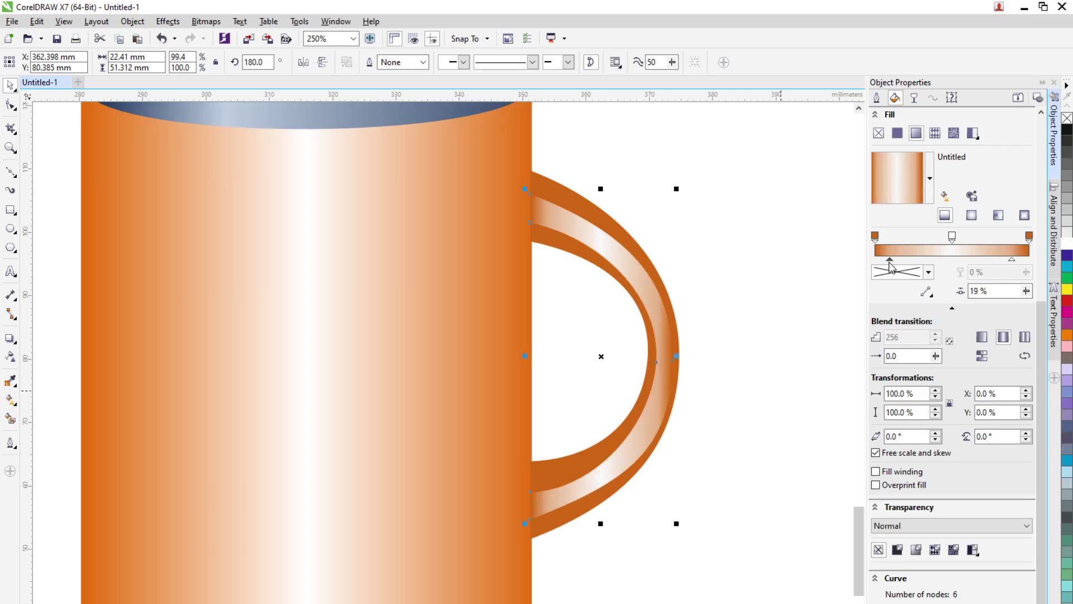
pyautogui.click(1017, 259)
pyautogui.moveTo(1019, 259); pyautogui.dragTo(1019, 259)
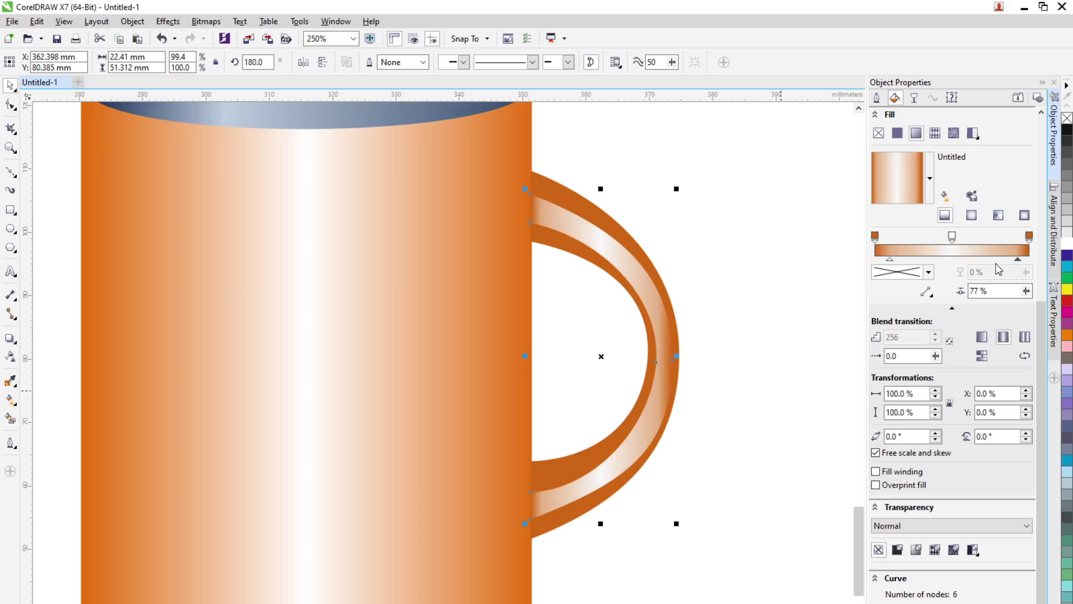
# Pull the midpoints back toward centre, then switch the band to uniform light grey #E6E4E1
pyautogui.moveTo(891, 260); pyautogui.dragTo(938, 259)
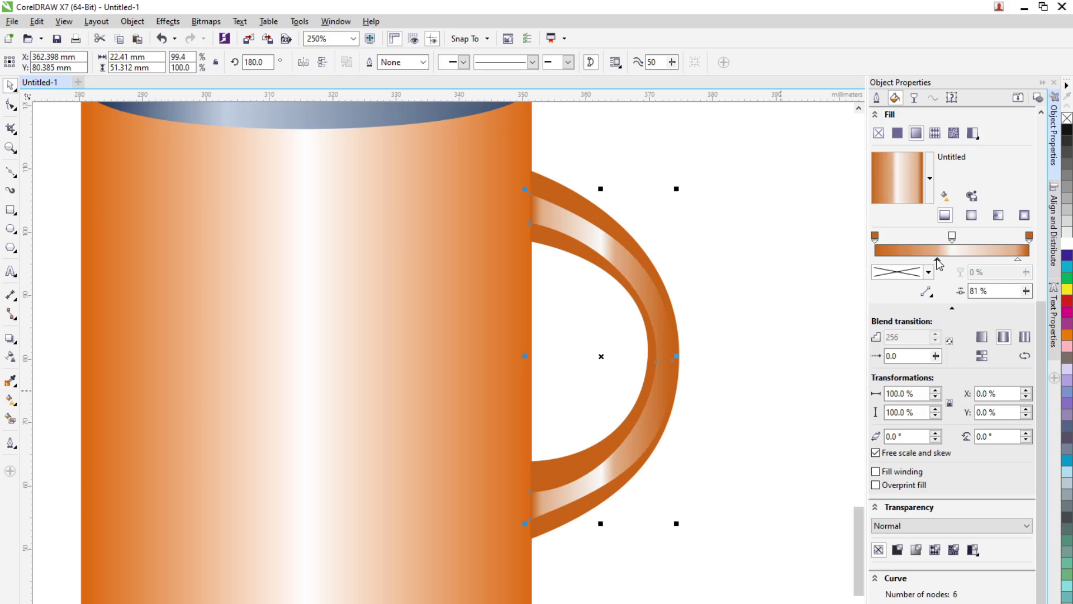
pyautogui.click(963, 265)
pyautogui.click(1017, 259)
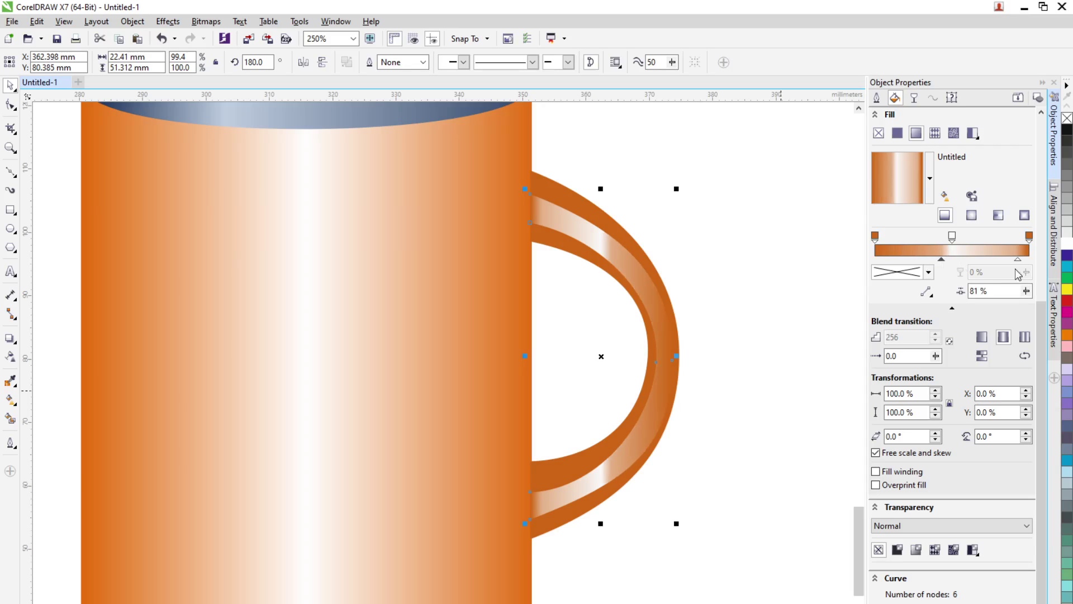
pyautogui.moveTo(1018, 260); pyautogui.dragTo(968, 260)
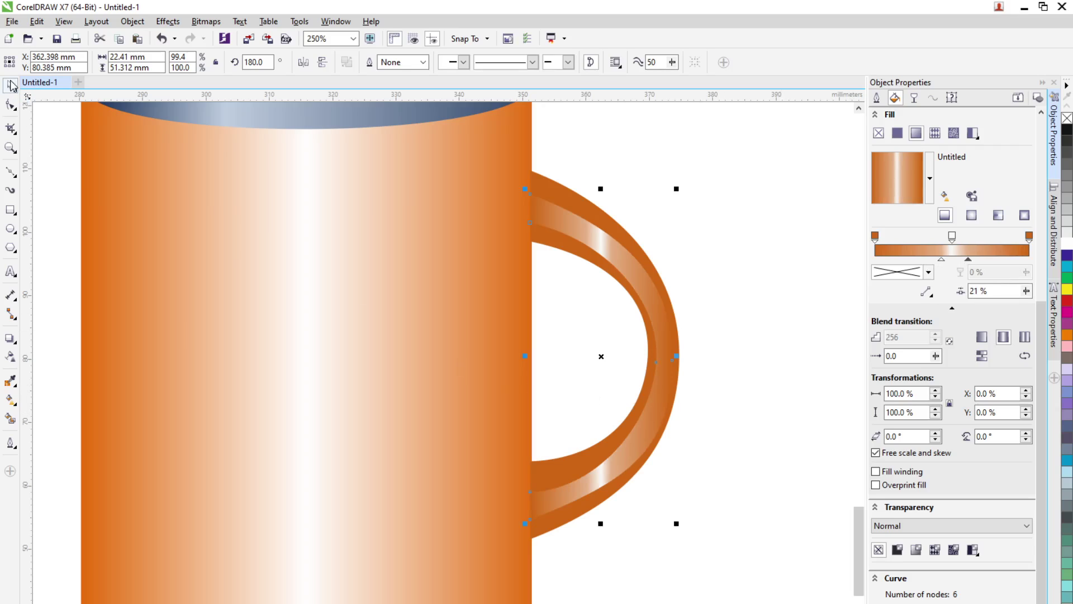
pyautogui.click(895, 135)
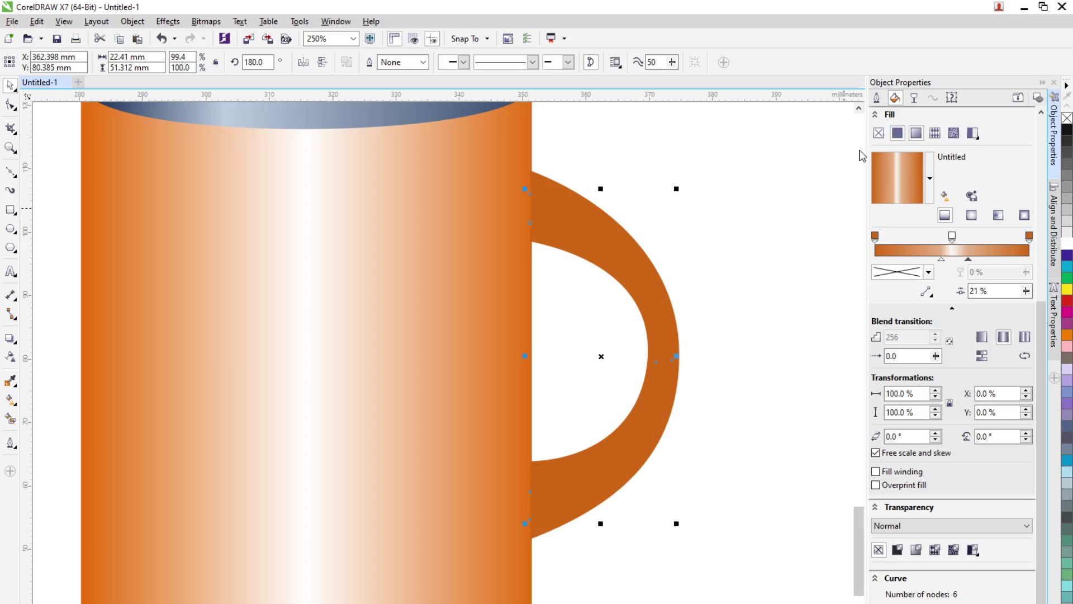
pyautogui.click(878, 208)
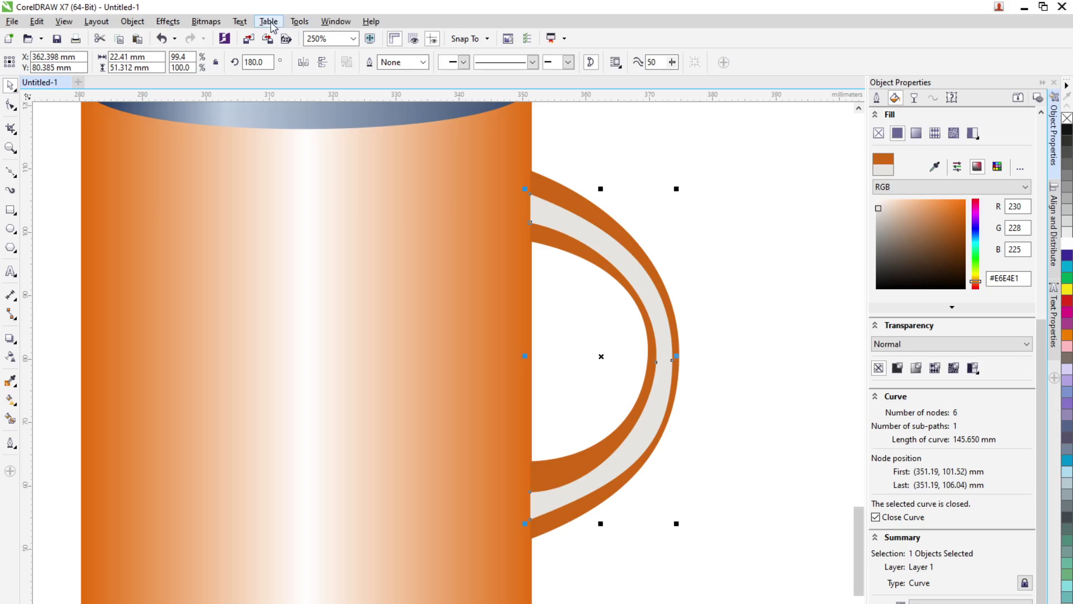
# Convert the light grey band to a 300 dpi bitmap with Bitmaps > Convert to Bitmap
pyautogui.click(207, 22)
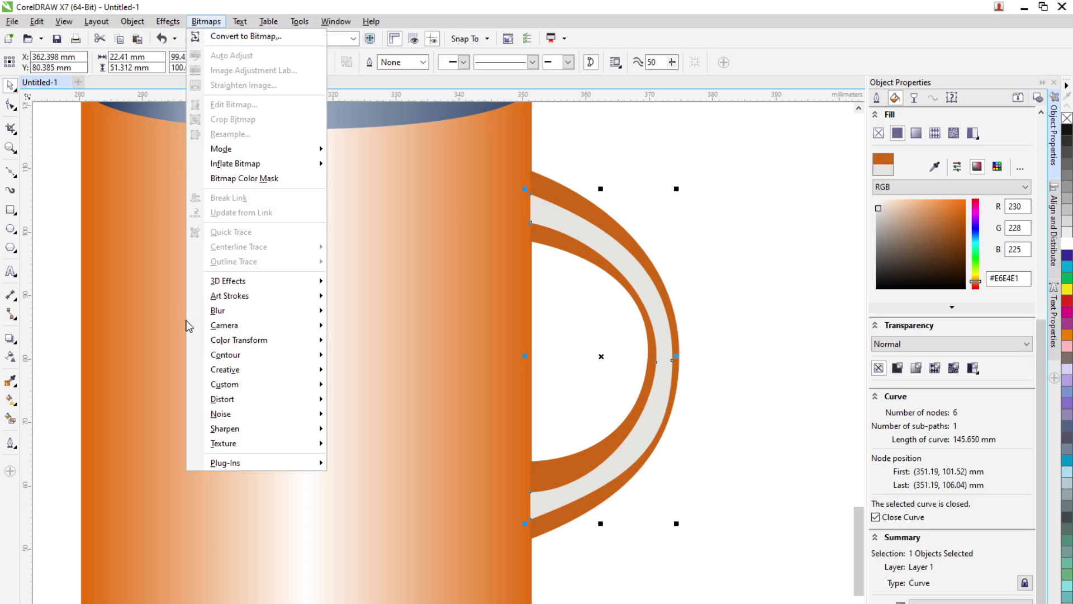
pyautogui.moveTo(218, 312)
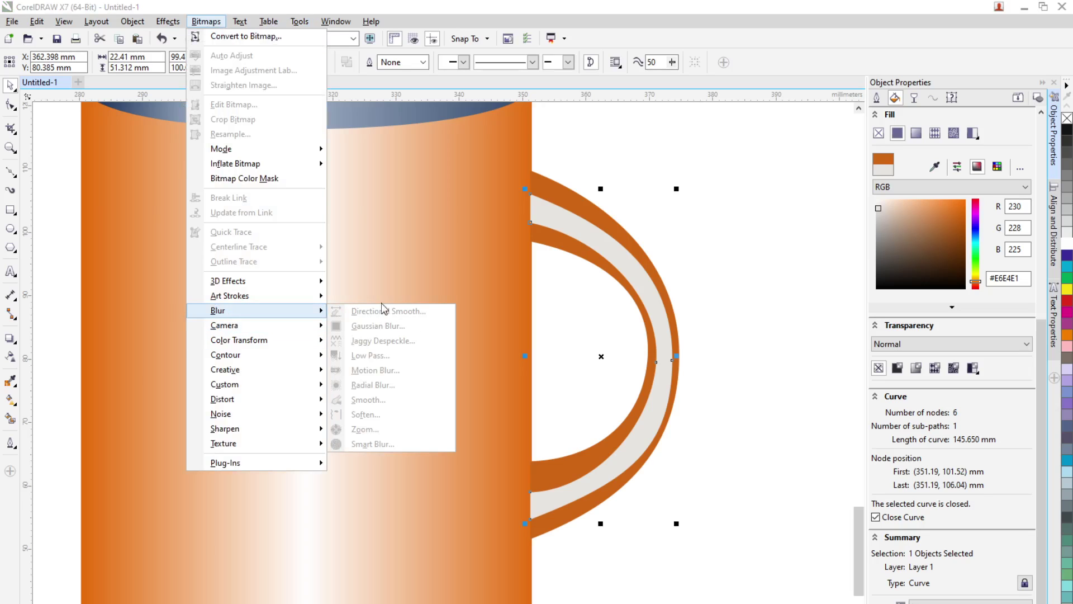
pyautogui.click(240, 37)
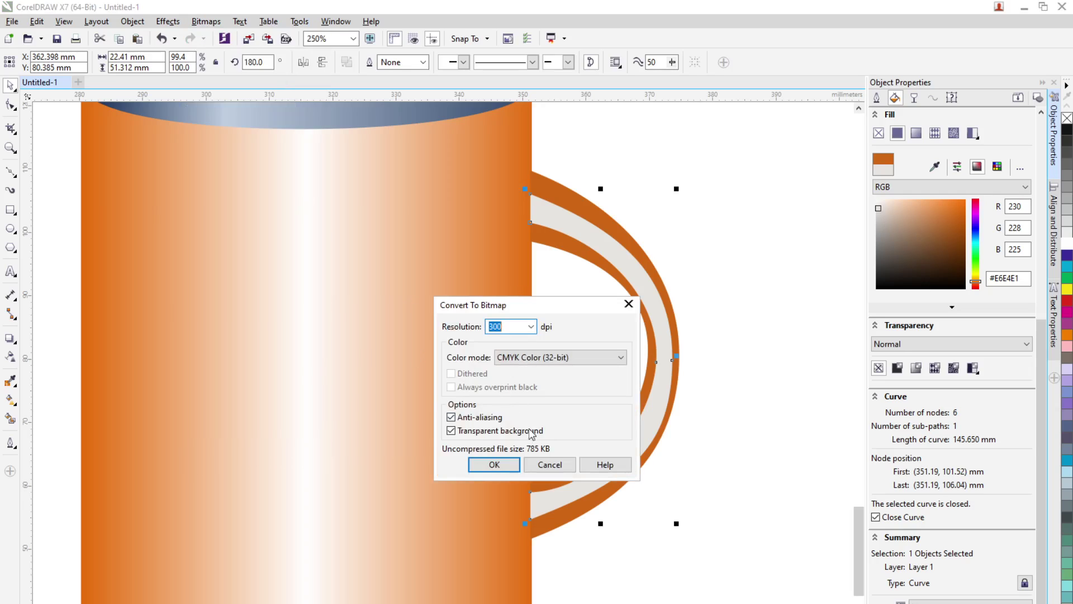
pyautogui.click(494, 464)
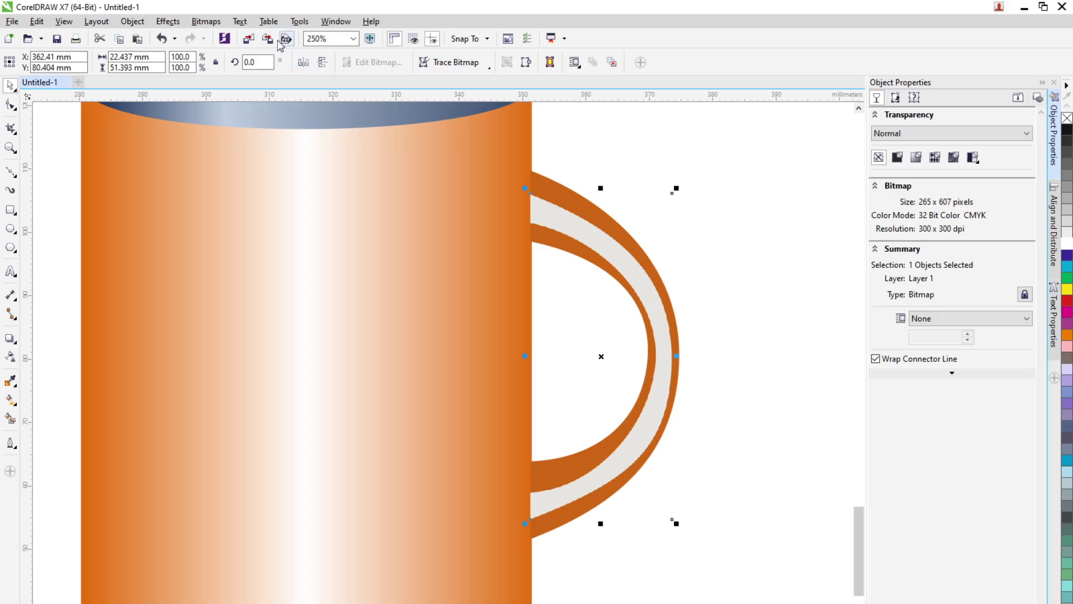
# Apply a Gaussian blur with a 10-pixel radius to the handle highlight
pyautogui.click(219, 23)
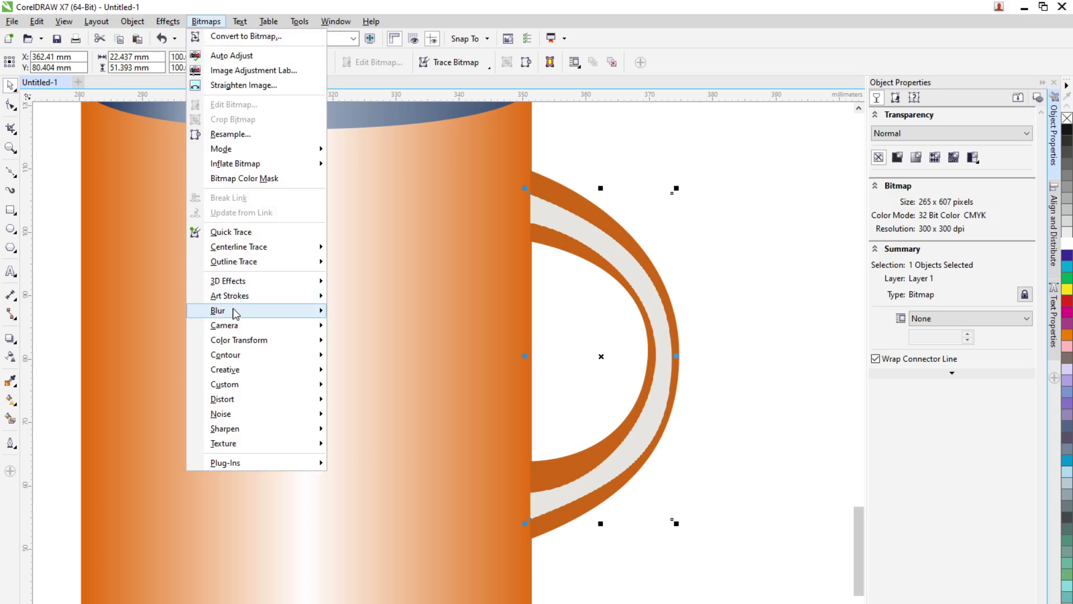
pyautogui.moveTo(235, 312)
pyautogui.click(378, 326)
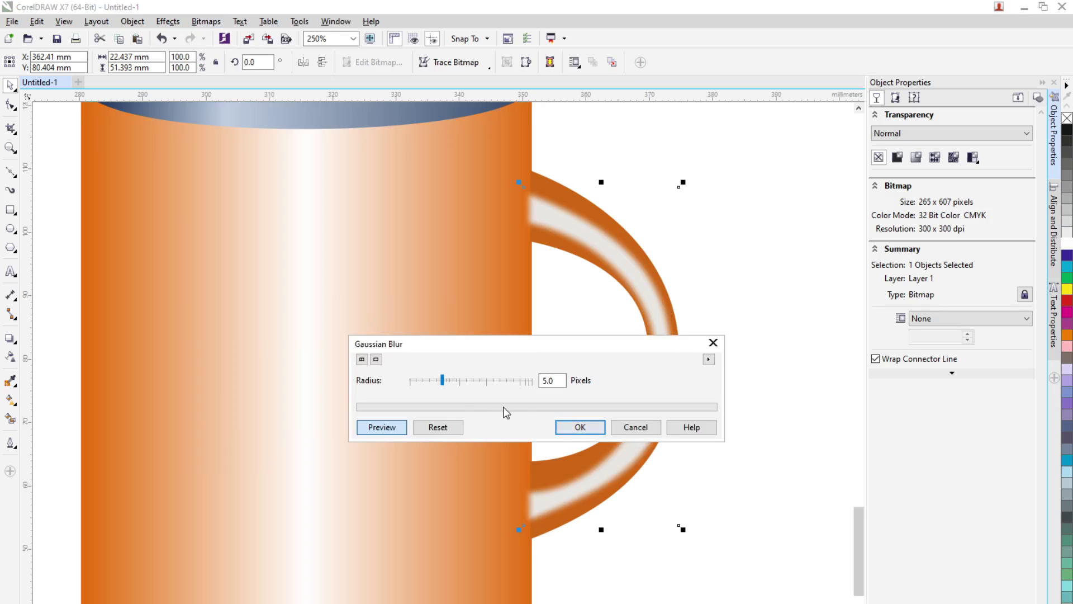
pyautogui.click(461, 380)
pyautogui.click(484, 381)
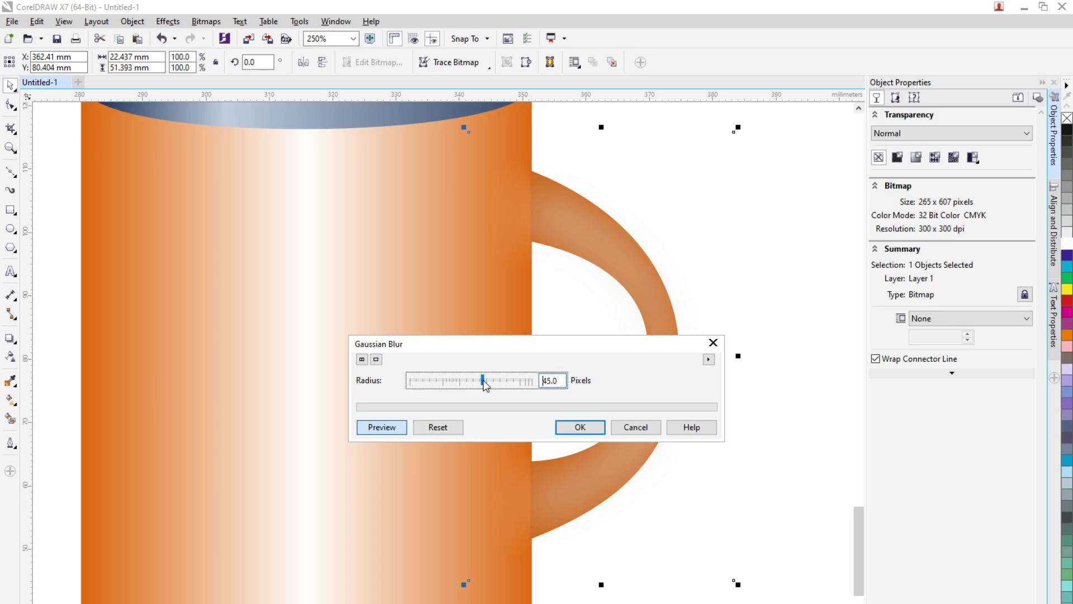
pyautogui.click(472, 381)
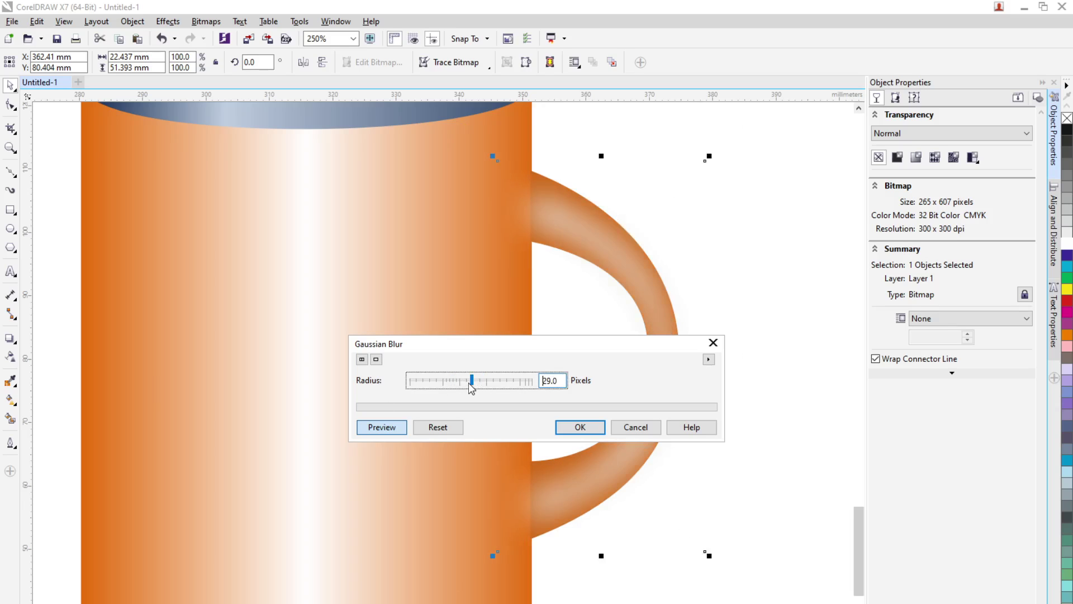
pyautogui.click(464, 381)
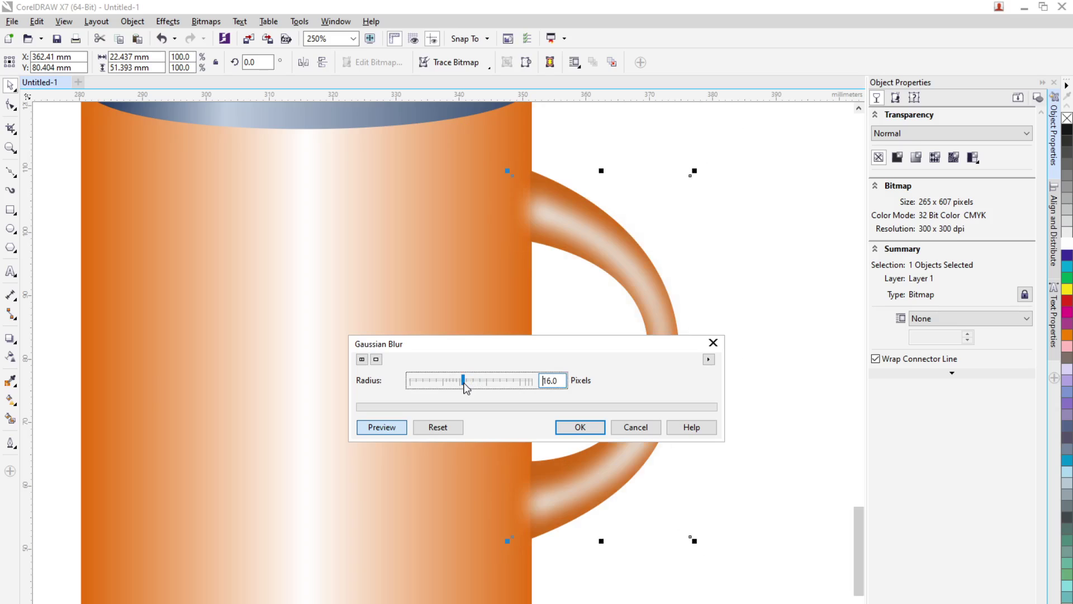
pyautogui.click(460, 382)
pyautogui.click(580, 427)
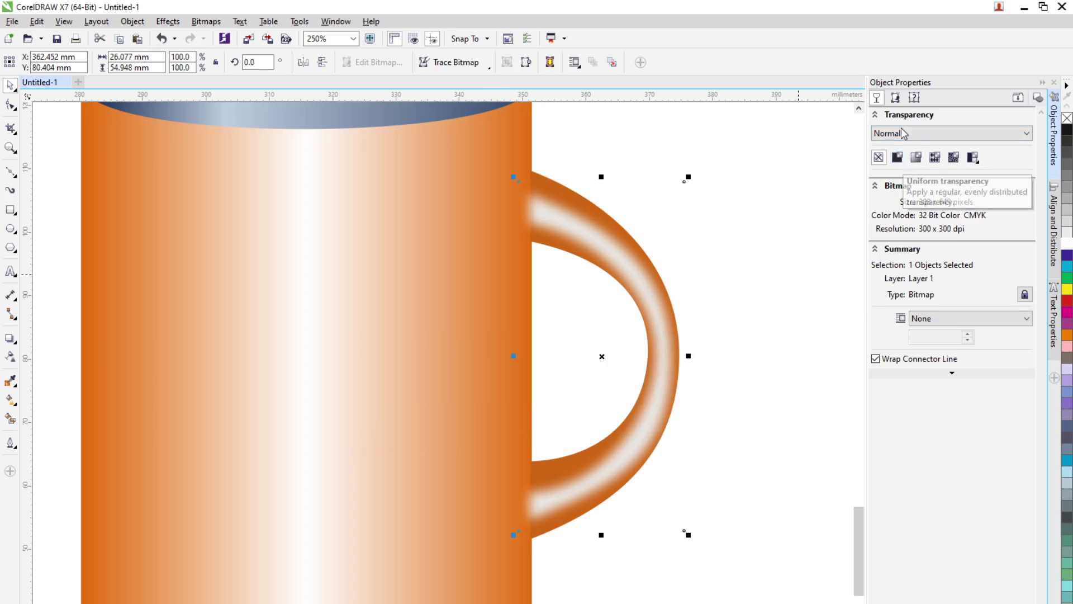
# Give the blurred highlight uniform transparency of 69
pyautogui.click(899, 159)
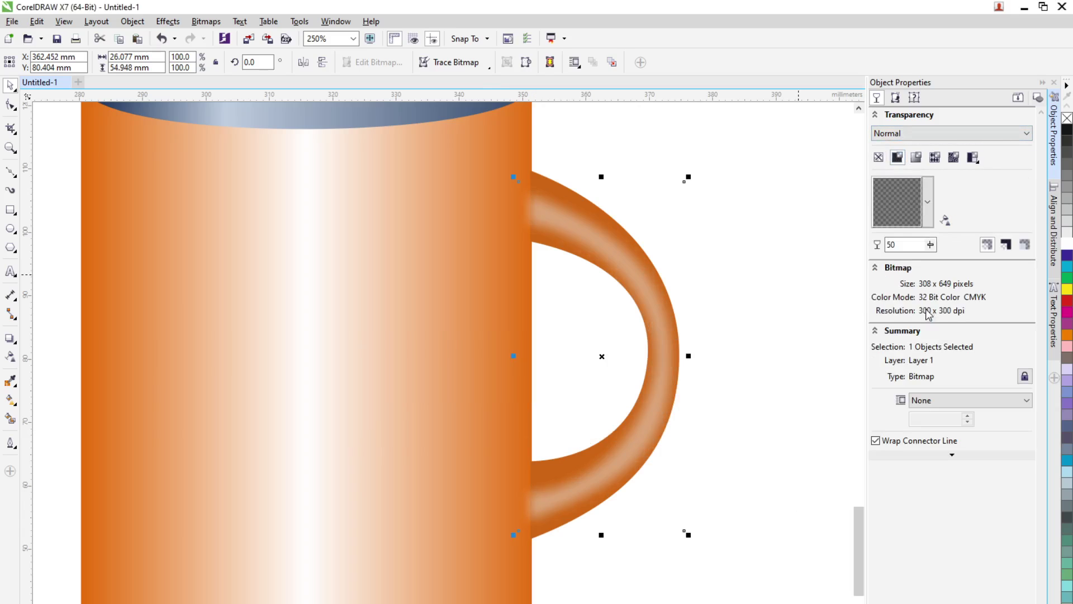
pyautogui.moveTo(931, 247); pyautogui.dragTo(939, 263)
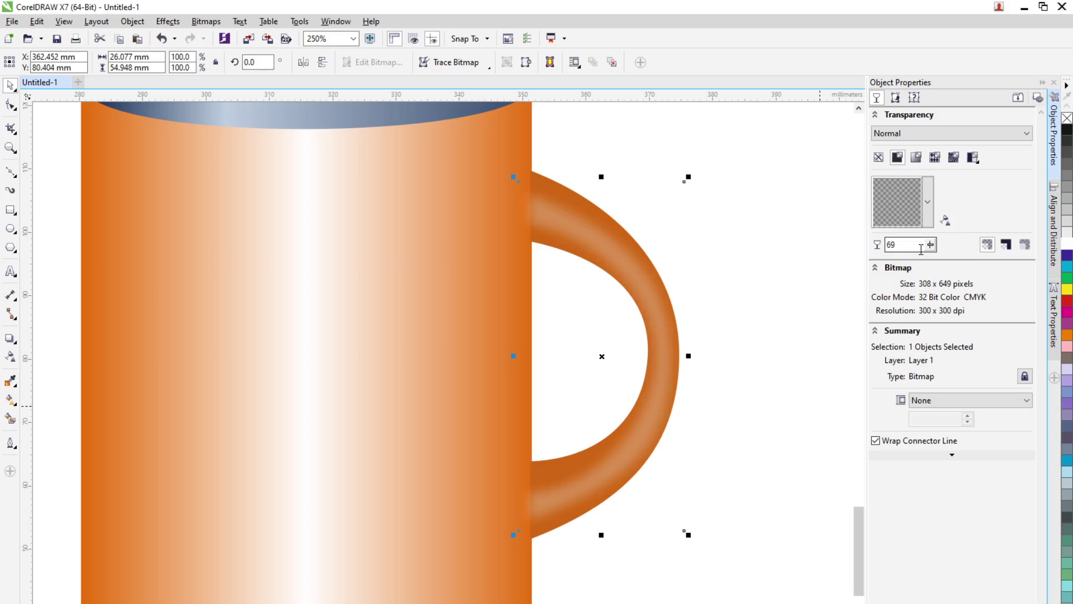
pyautogui.click(760, 336)
pyautogui.scroll(-2, 759, 336)
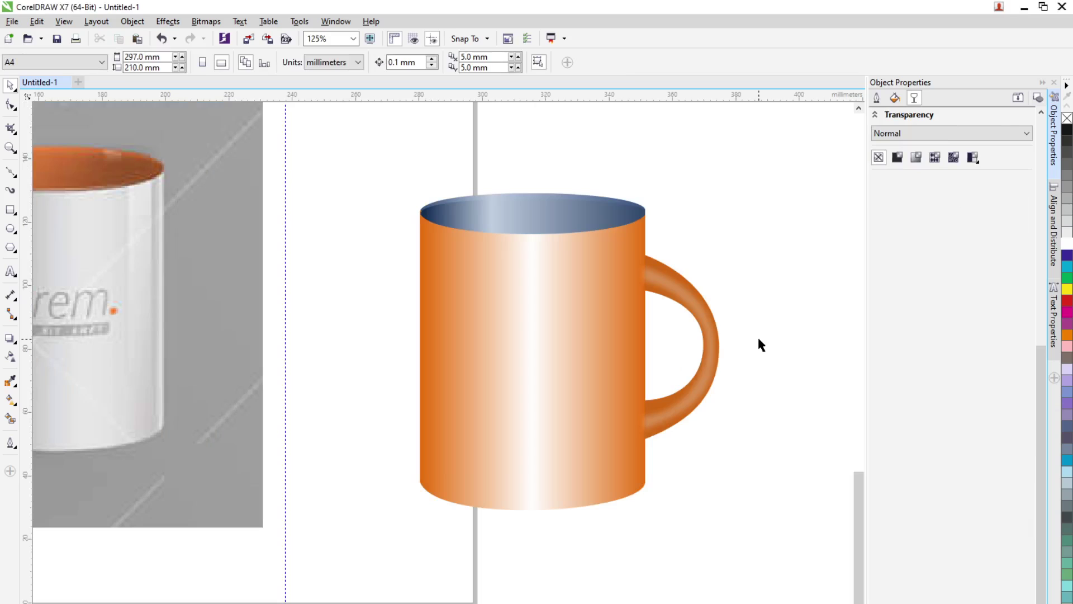
pyautogui.scroll(-2, 745, 331)
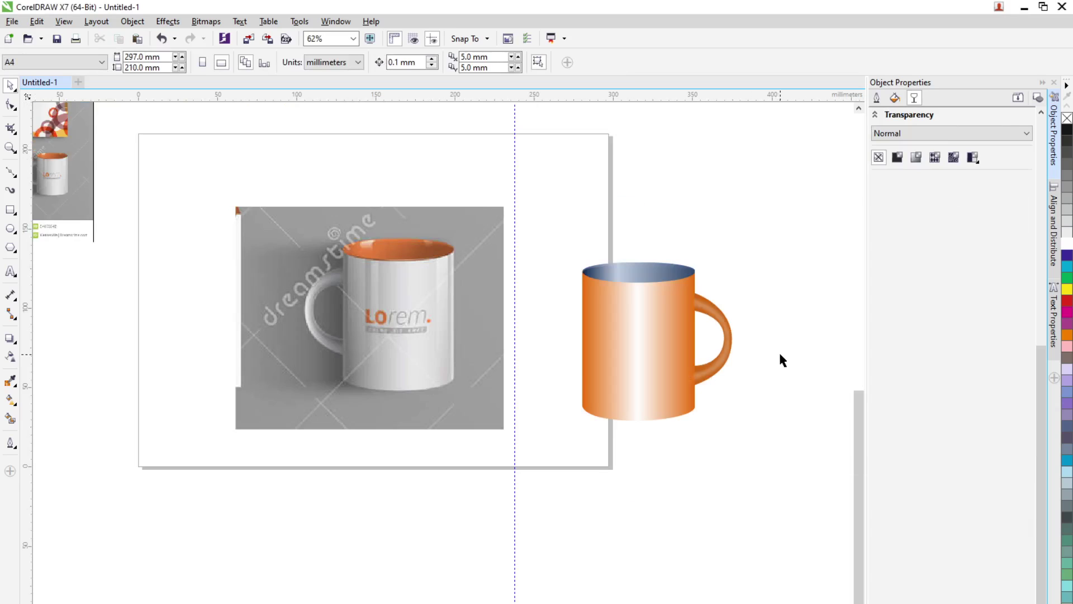
pyautogui.scroll(2, 780, 355)
pyautogui.click(661, 366)
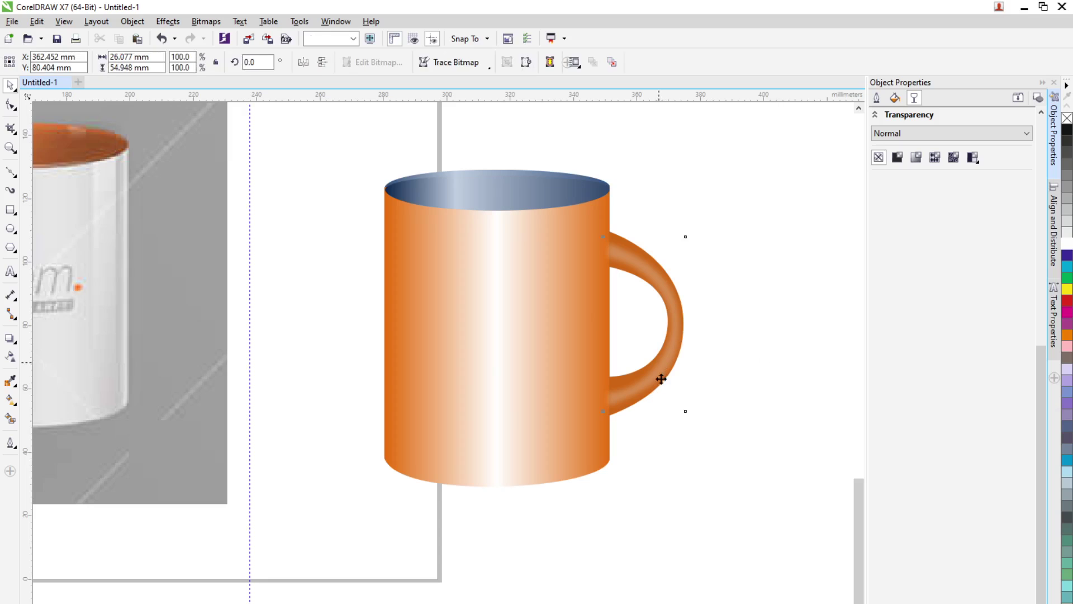
pyautogui.moveTo(647, 329); pyautogui.dragTo(445, 364)
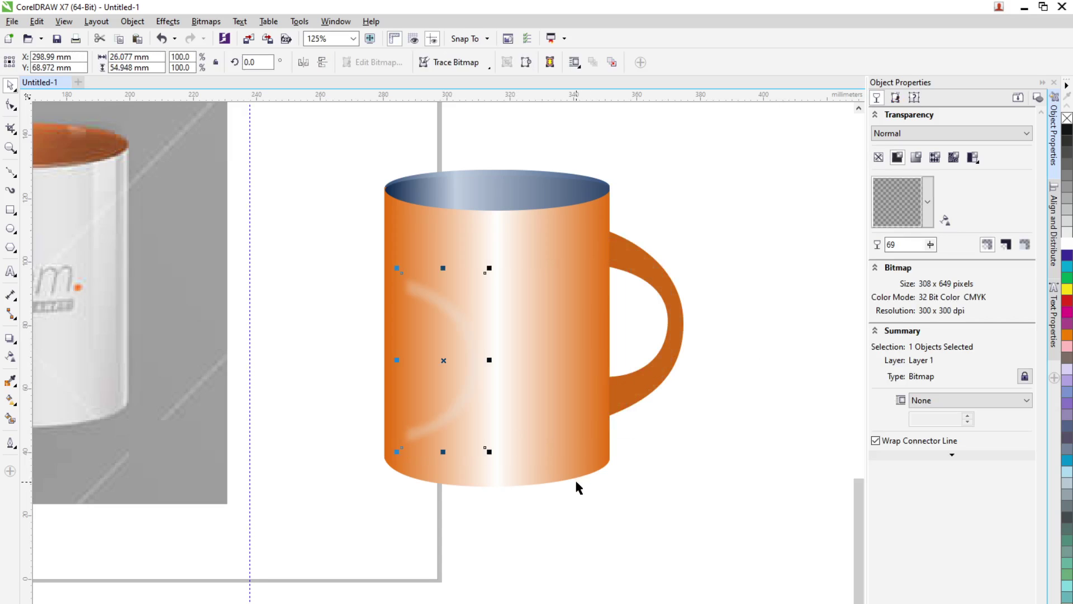
pyautogui.hotkey('ctrl', 'z')
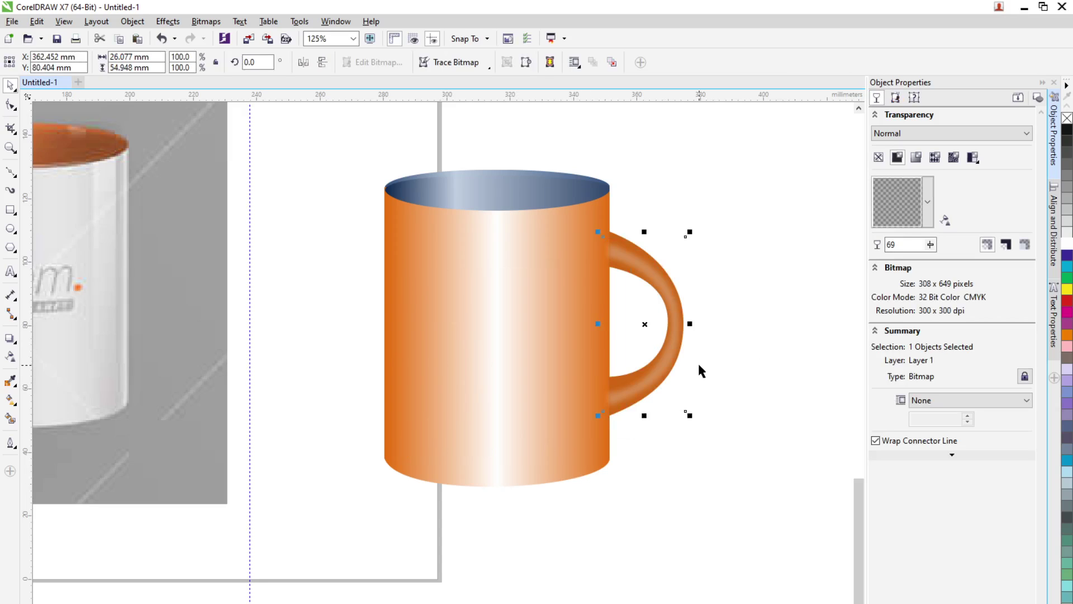
pyautogui.scroll(2, 713, 335)
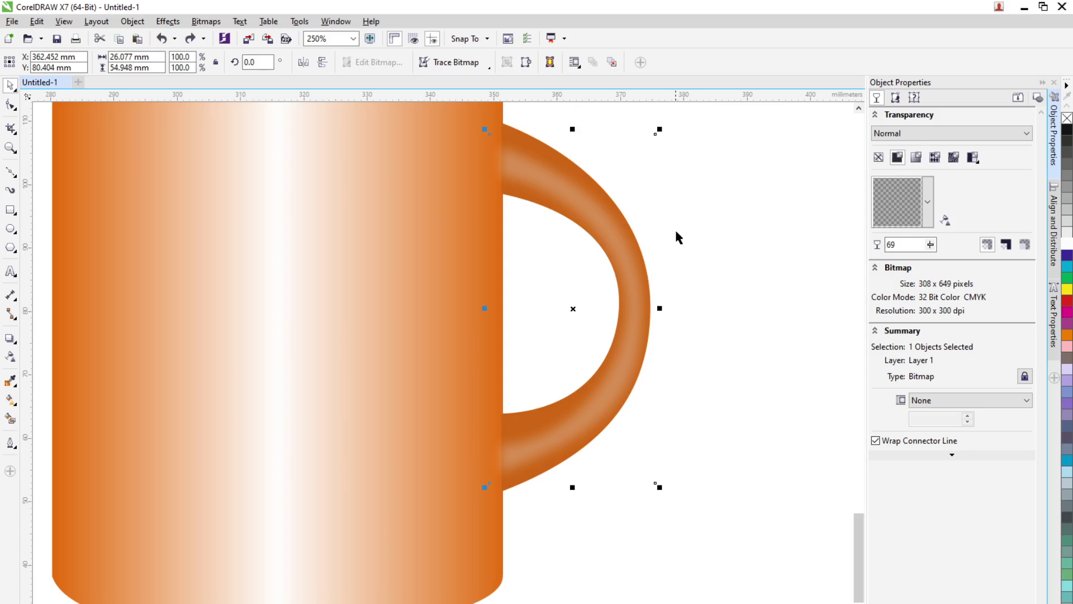
pyautogui.click(596, 217)
pyautogui.click(594, 216)
pyautogui.click(699, 291)
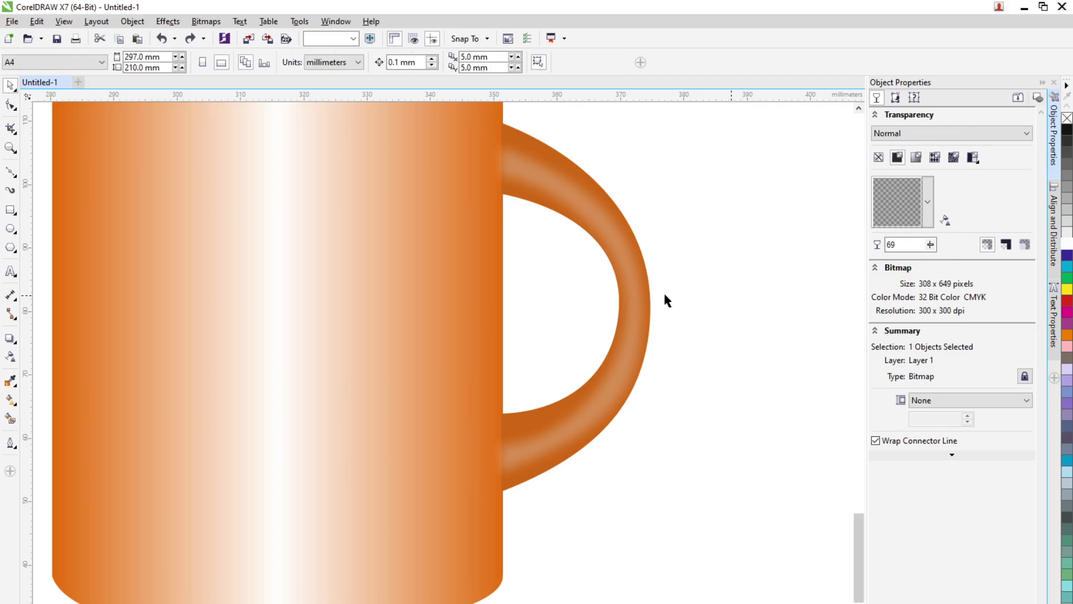
pyautogui.click(625, 277)
pyautogui.click(625, 280)
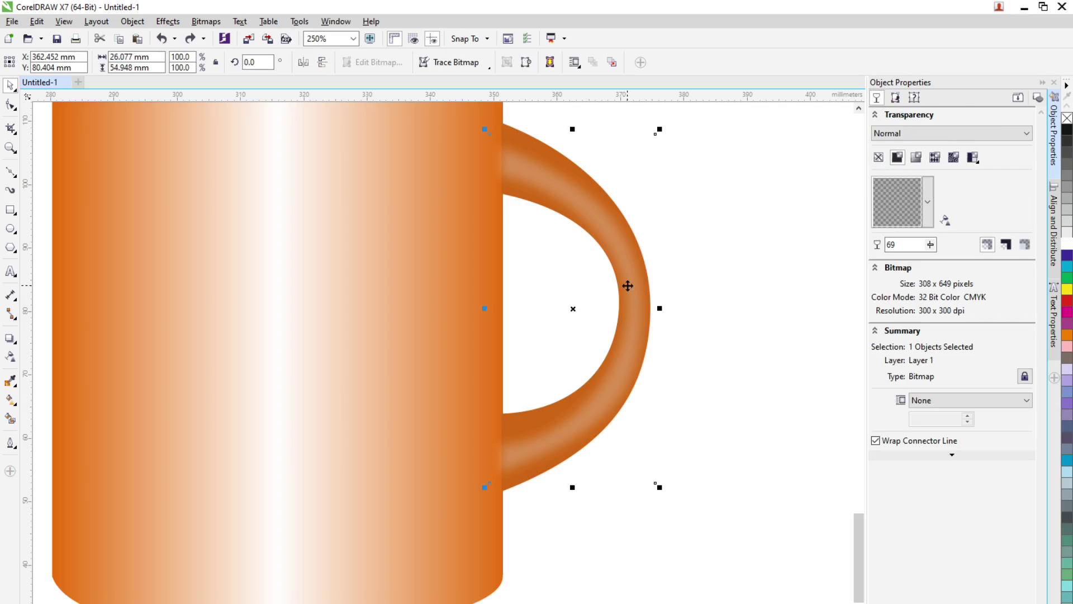
pyautogui.scroll(-2, 688, 242)
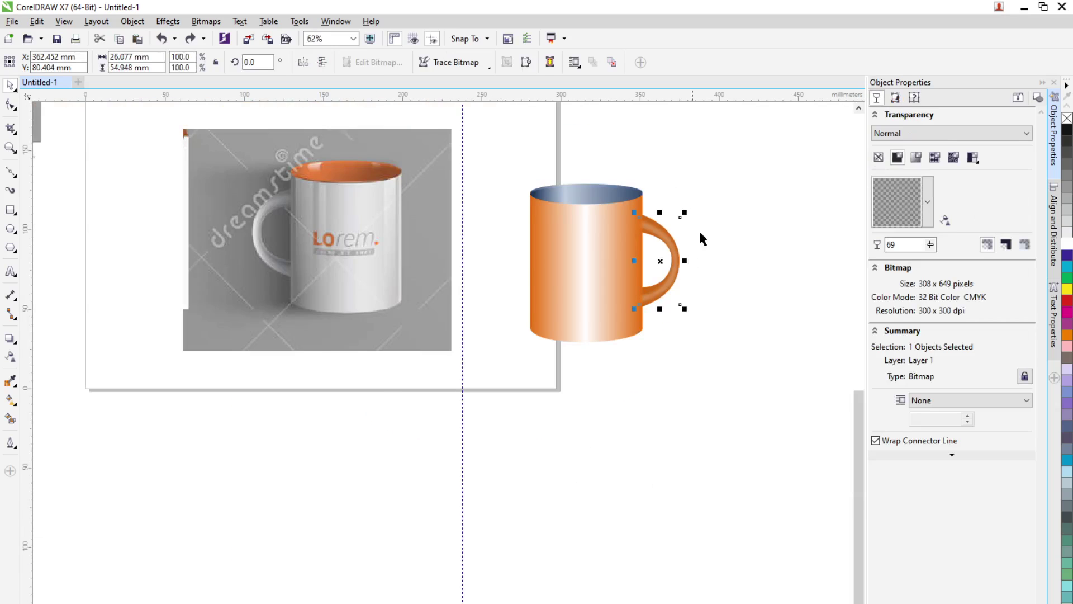
pyautogui.scroll(-2, 689, 235)
pyautogui.scroll(-2, 728, 170)
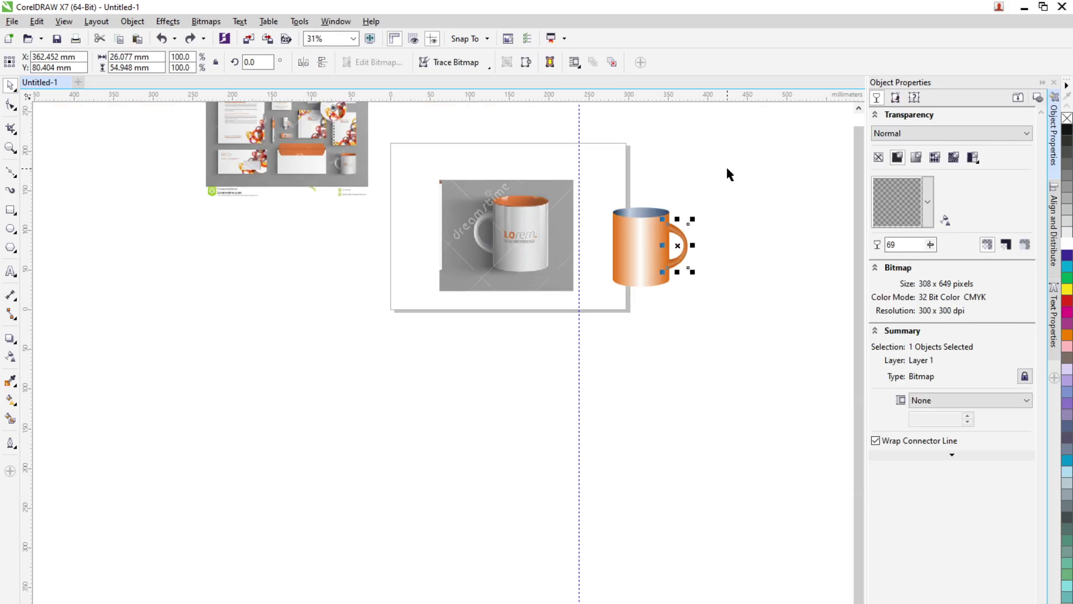
pyautogui.click(542, 224)
# Move the reference photo off the page, then group the mug's parts and centre them
pyautogui.moveTo(445, 250); pyautogui.dragTo(133, 314)
pyautogui.moveTo(721, 176); pyautogui.dragTo(589, 305)
pyautogui.hotkey('ctrl', 'g')
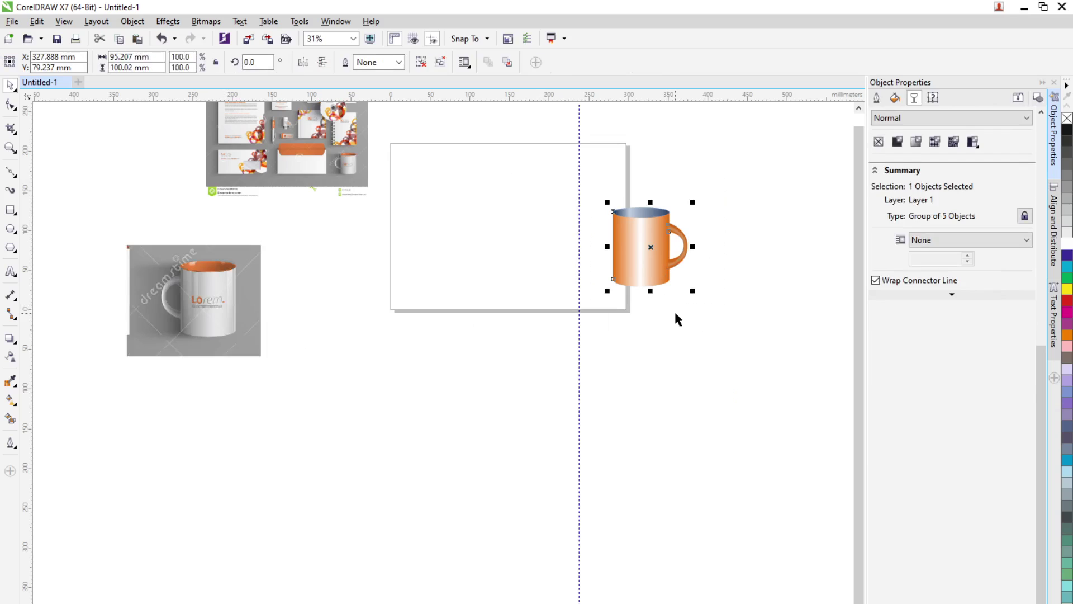
pyautogui.press('p')
pyautogui.scroll(-2, 444, 269)
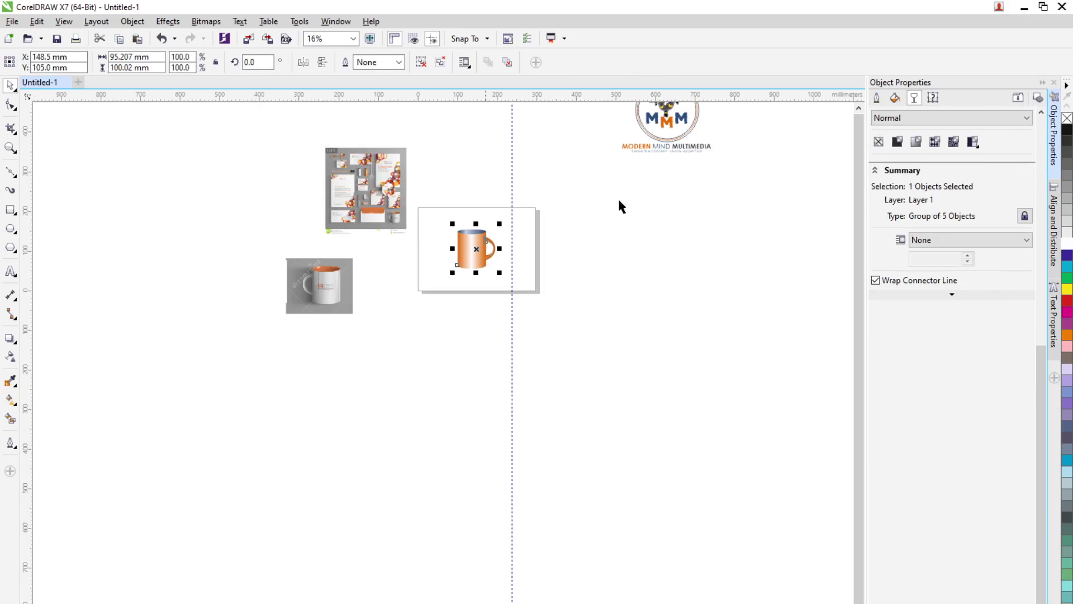
# Select the Modern Mind Multimedia logo group and drag it onto the mug
pyautogui.moveTo(639, 166); pyautogui.dragTo(635, 187)
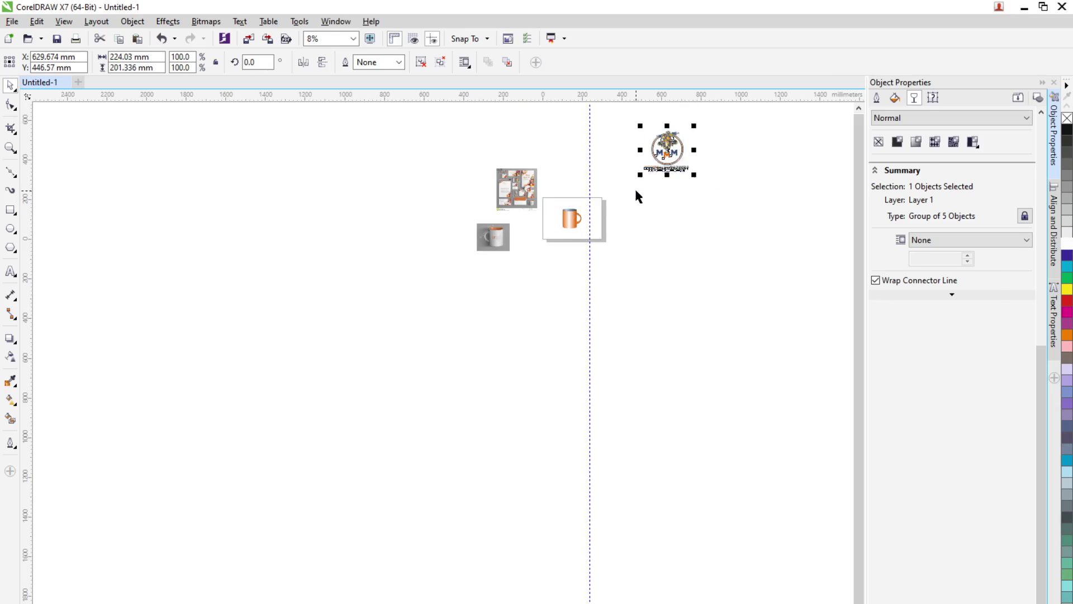
pyautogui.scroll(1, 684, 141)
pyautogui.moveTo(653, 151); pyautogui.dragTo(461, 297)
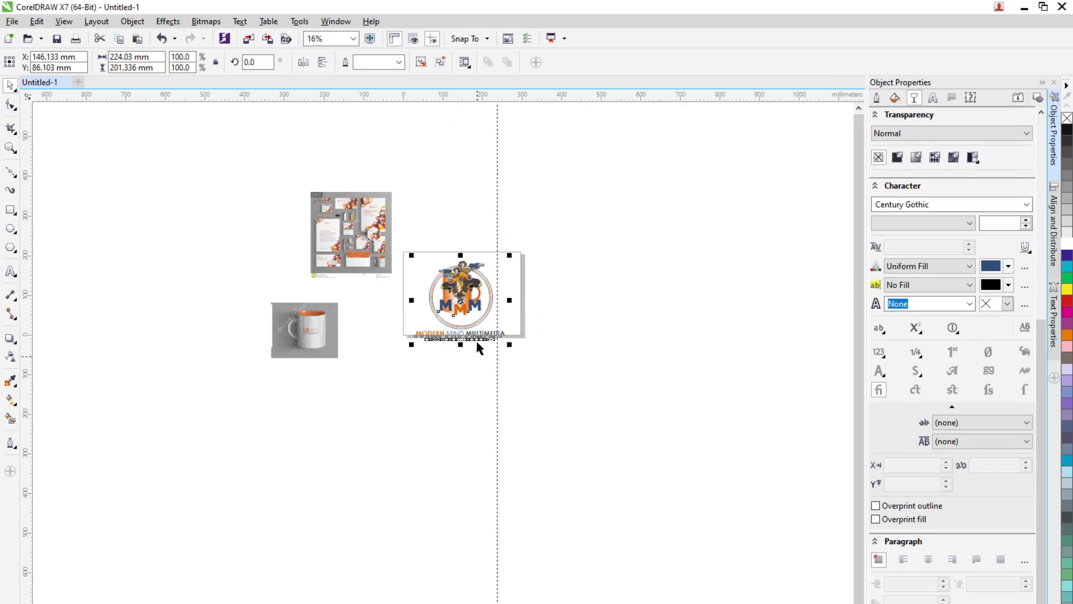
pyautogui.scroll(4, 480, 347)
# Shrink the Modern Mind Multimedia logo to about 41% and move it onto the mug's front
pyautogui.moveTo(593, 353); pyautogui.dragTo(493, 262)
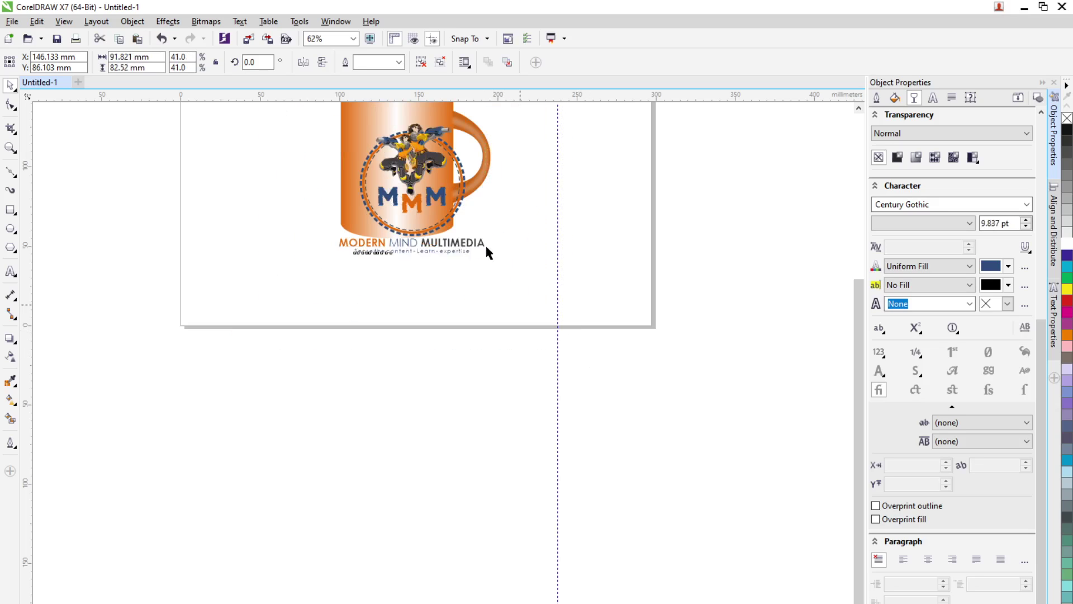
pyautogui.scroll(2, 406, 160)
pyautogui.moveTo(406, 176); pyautogui.dragTo(377, 159)
pyautogui.scroll(-2, 377, 158)
pyautogui.scroll(2, 428, 151)
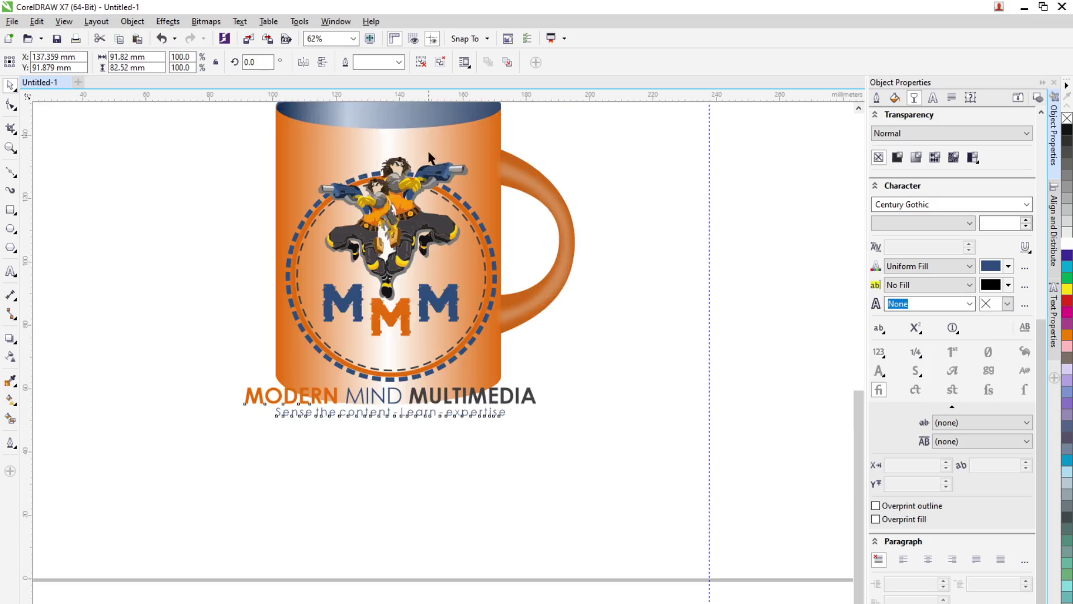
# Refine the logo to about 62 × 55.7 mm, raised and centred on the orange mug body
pyautogui.moveTo(522, 397); pyautogui.dragTo(493, 380)
pyautogui.moveTo(398, 286); pyautogui.dragTo(400, 261)
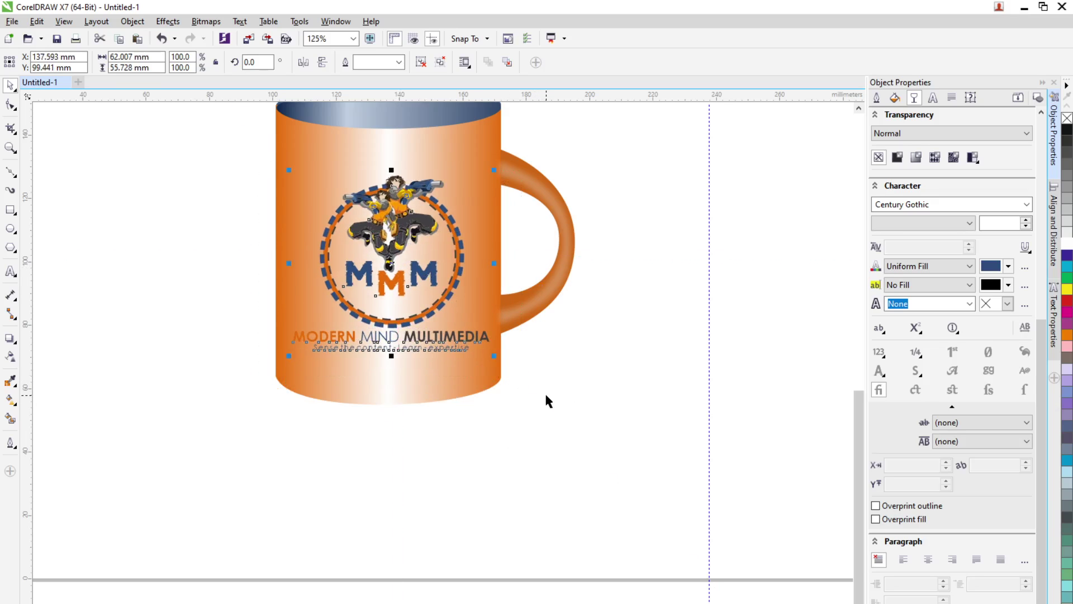
pyautogui.click(416, 346)
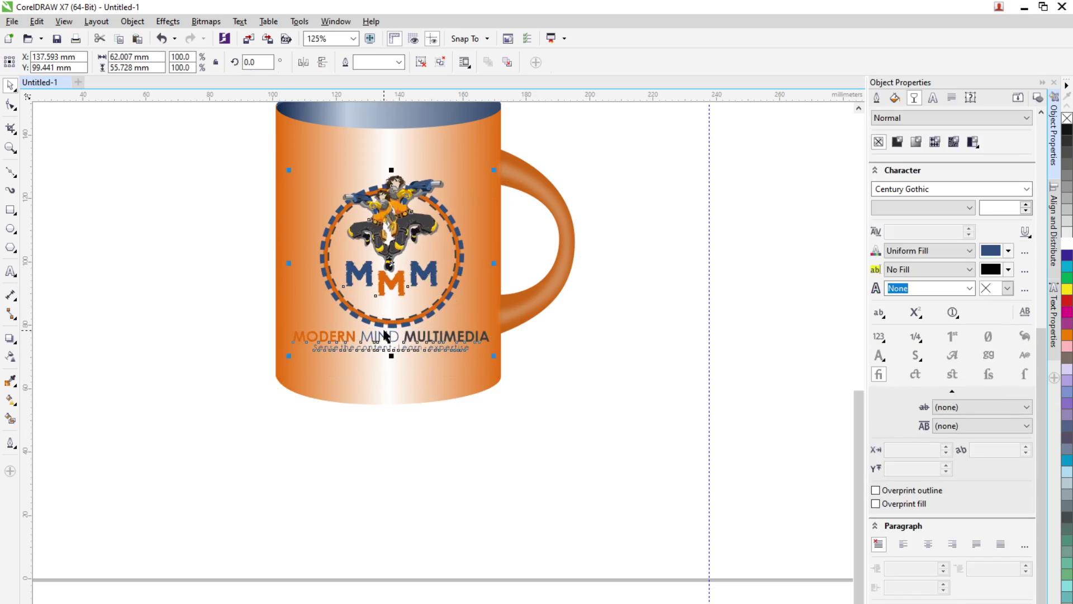
pyautogui.scroll(1, 391, 327)
pyautogui.moveTo(404, 315); pyautogui.dragTo(407, 314)
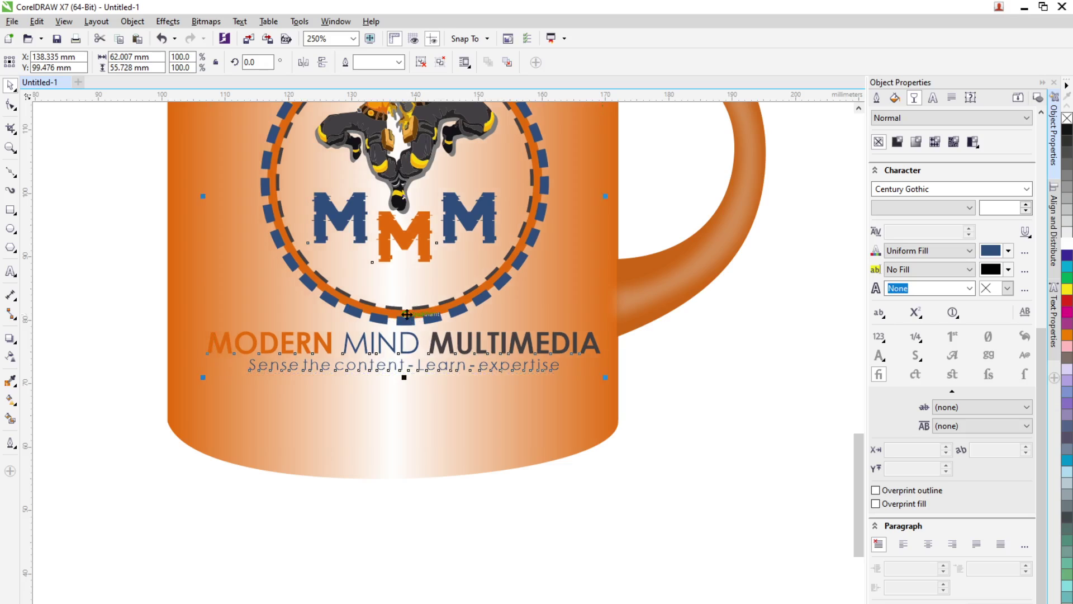
pyautogui.scroll(-1, 407, 315)
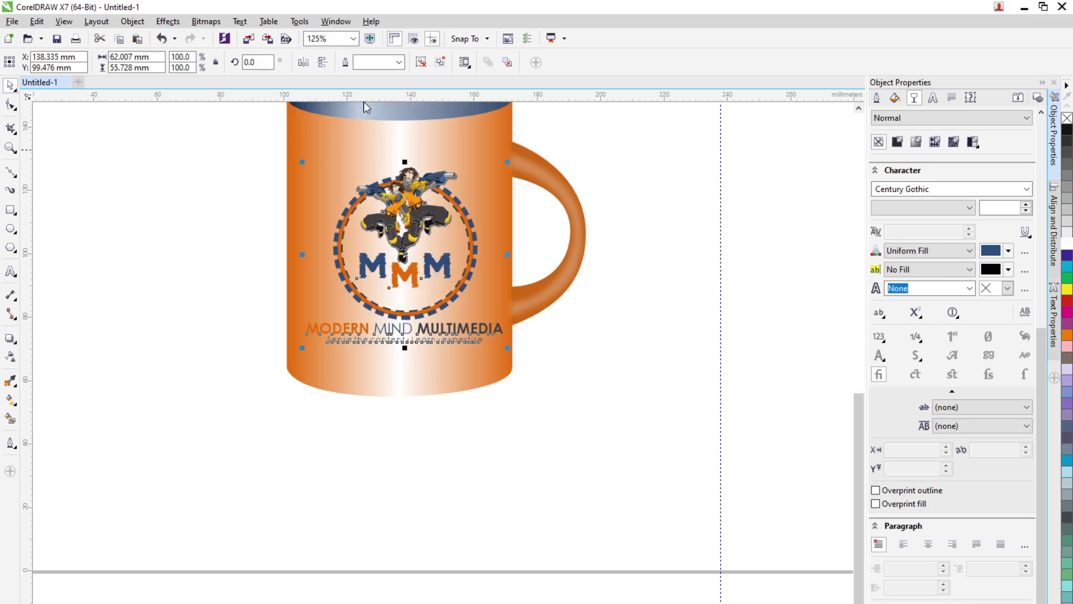
pyautogui.click(168, 21)
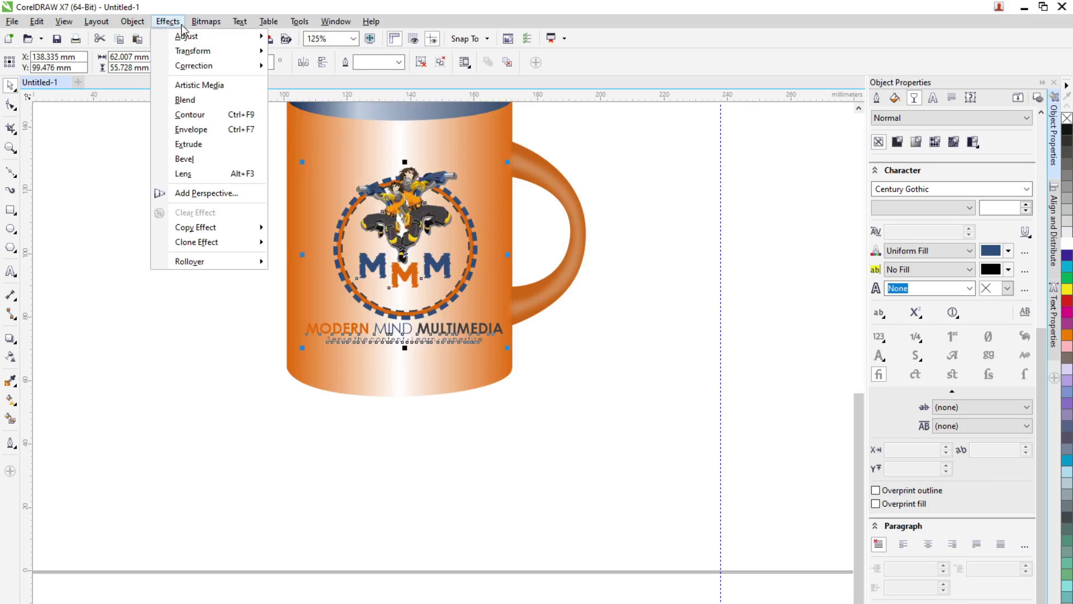
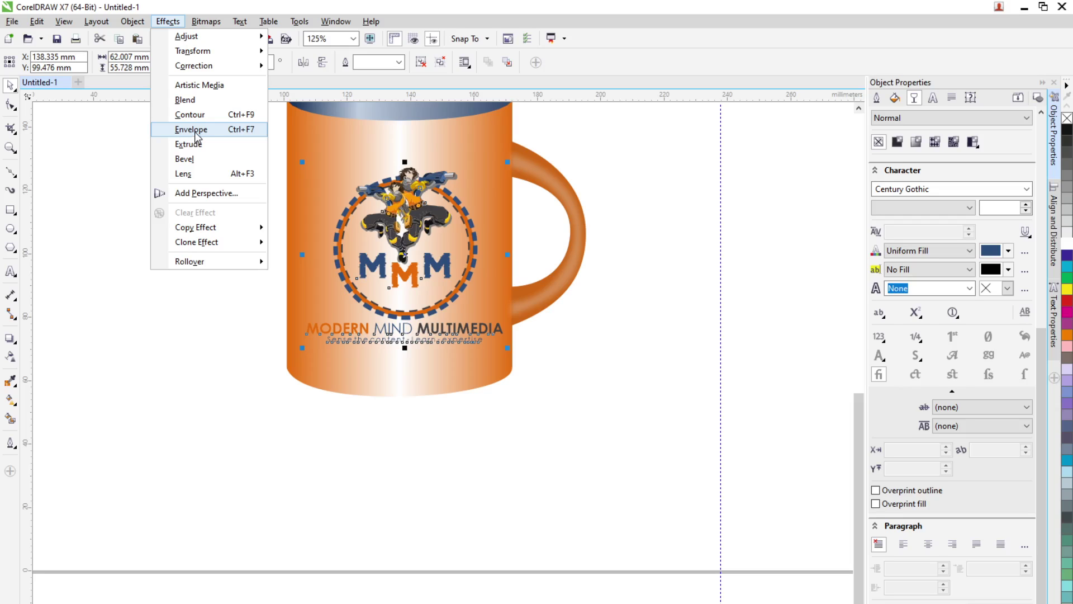
# Browse the Bitmaps menu, then open Effects > Envelope to show the Envelope docker for the mug logo
pyautogui.click(205, 22)
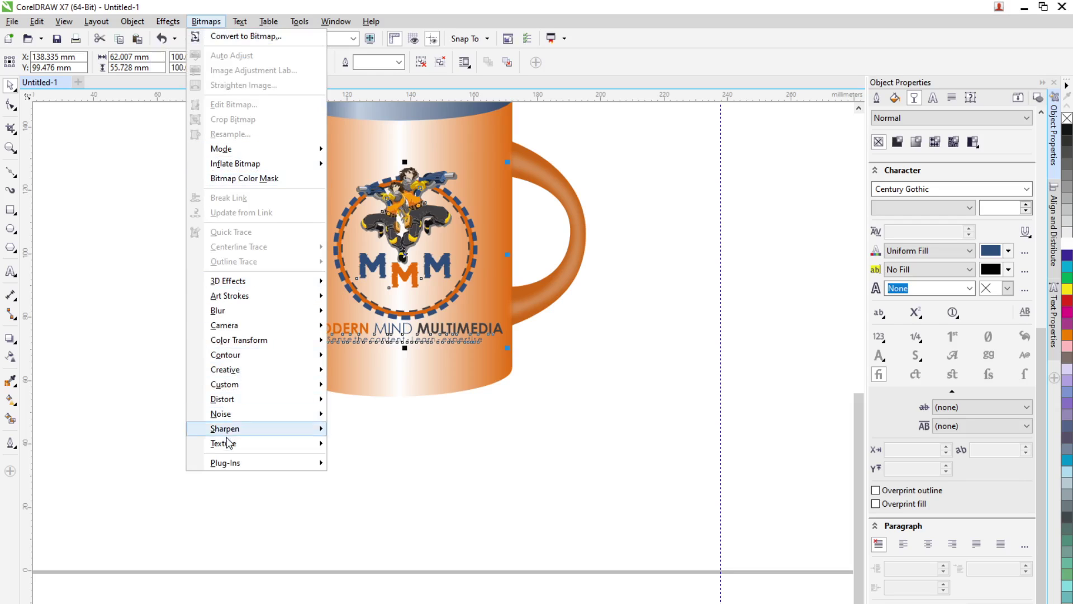
pyautogui.moveTo(231, 418)
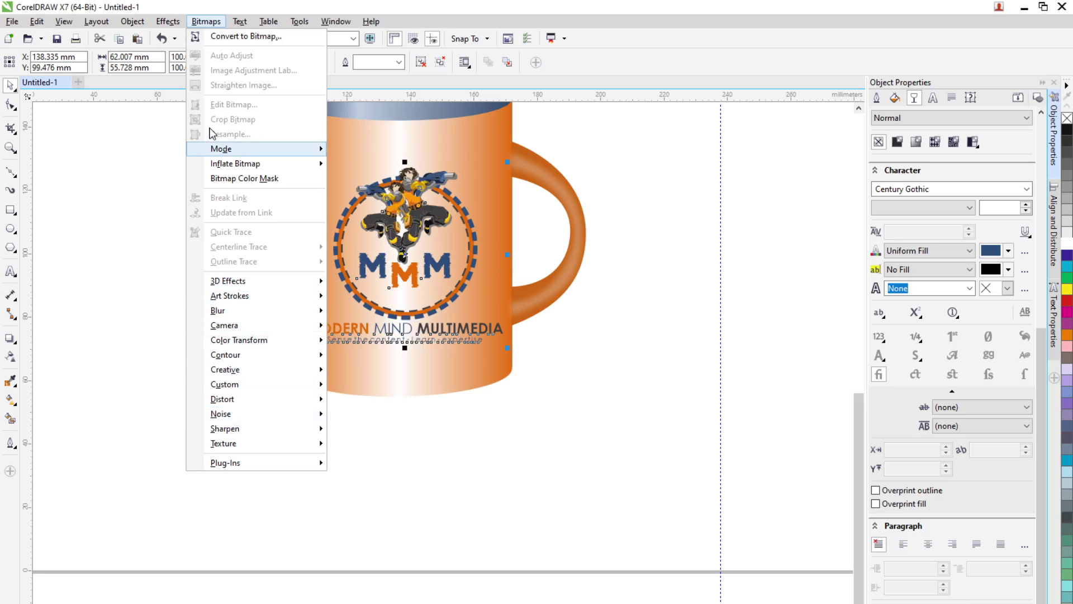
pyautogui.moveTo(211, 139)
pyautogui.click(168, 21)
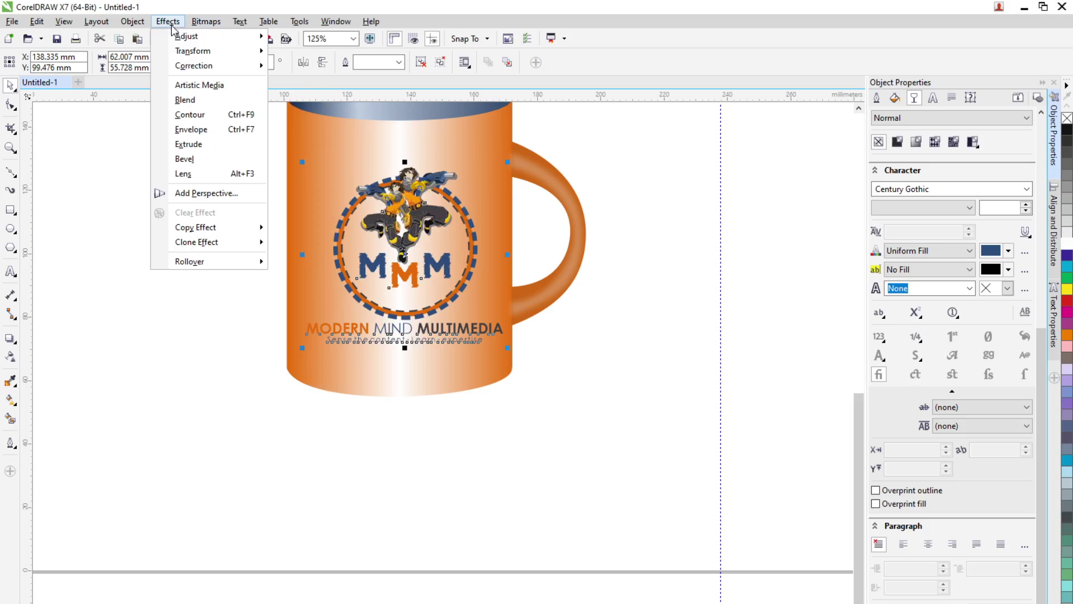
pyautogui.click(191, 129)
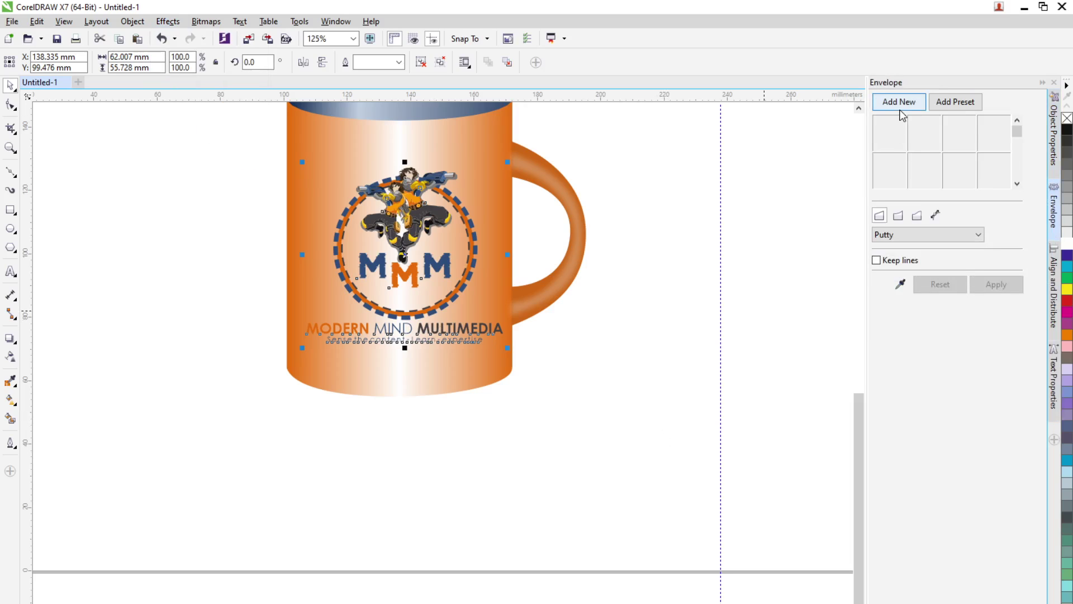
# Keep Putty mode, try the lightbulb preset, then apply the rectangle envelope preset to the logo
pyautogui.click(924, 235)
pyautogui.click(924, 236)
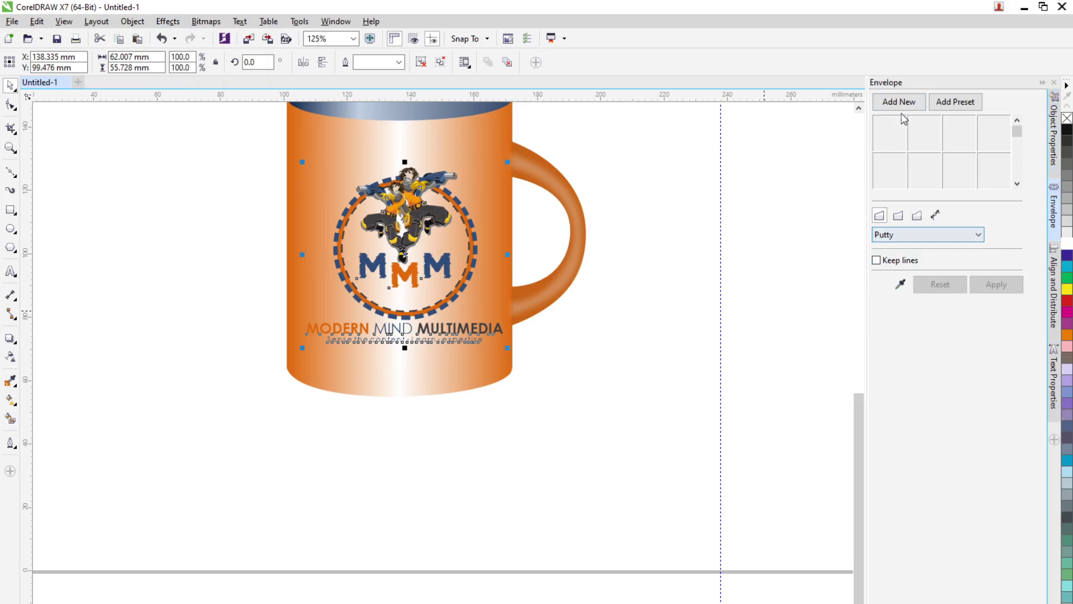
pyautogui.click(953, 104)
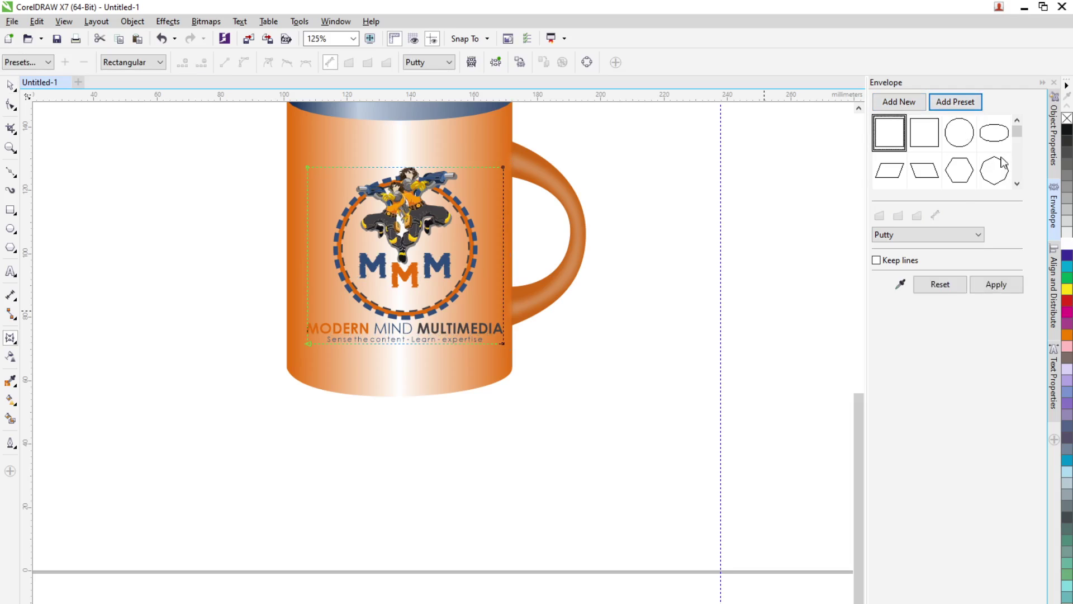
pyautogui.click(1017, 144)
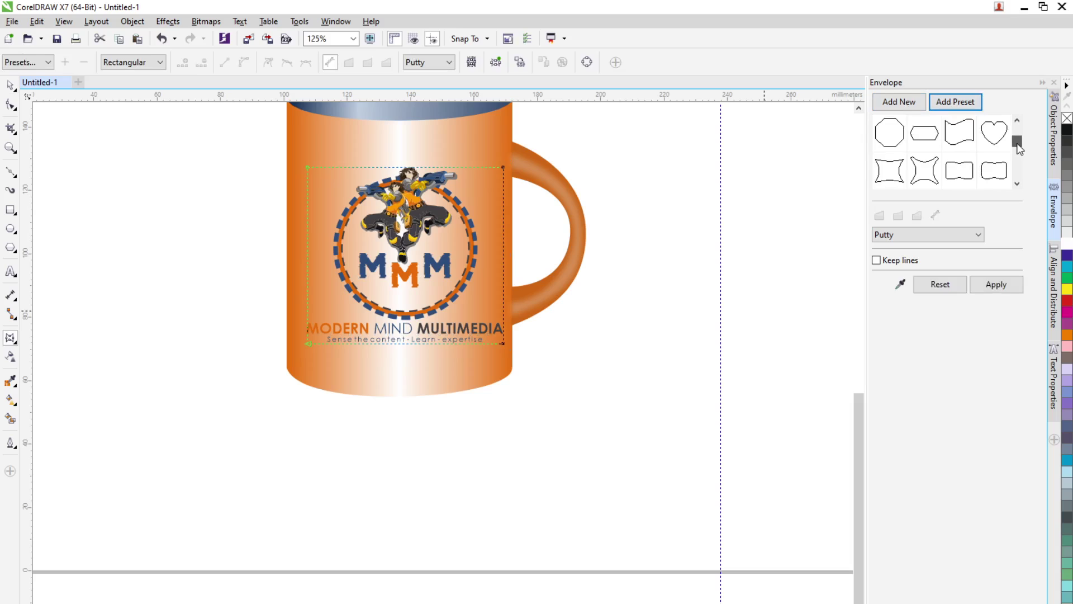
pyautogui.moveTo(1018, 146); pyautogui.dragTo(1017, 169)
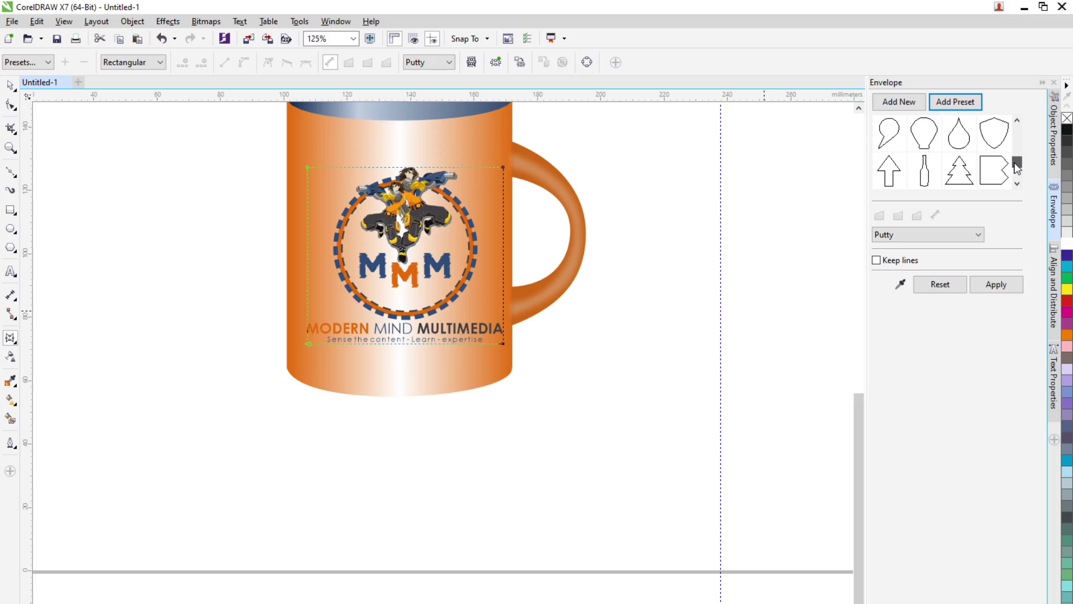
pyautogui.click(925, 142)
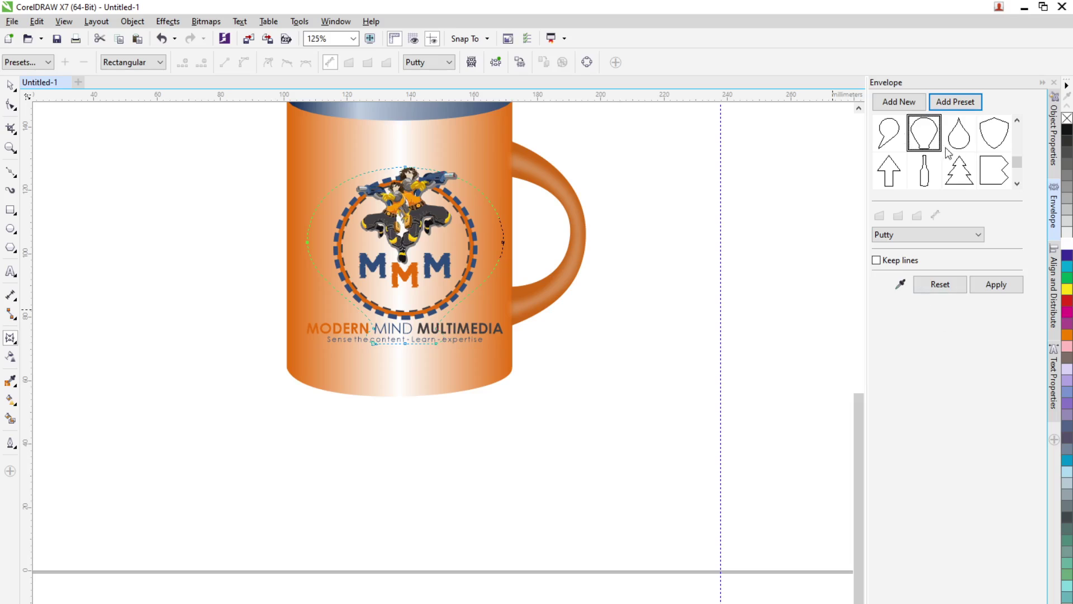
pyautogui.moveTo(1017, 162); pyautogui.dragTo(1020, 120)
pyautogui.click(892, 137)
pyautogui.click(502, 168)
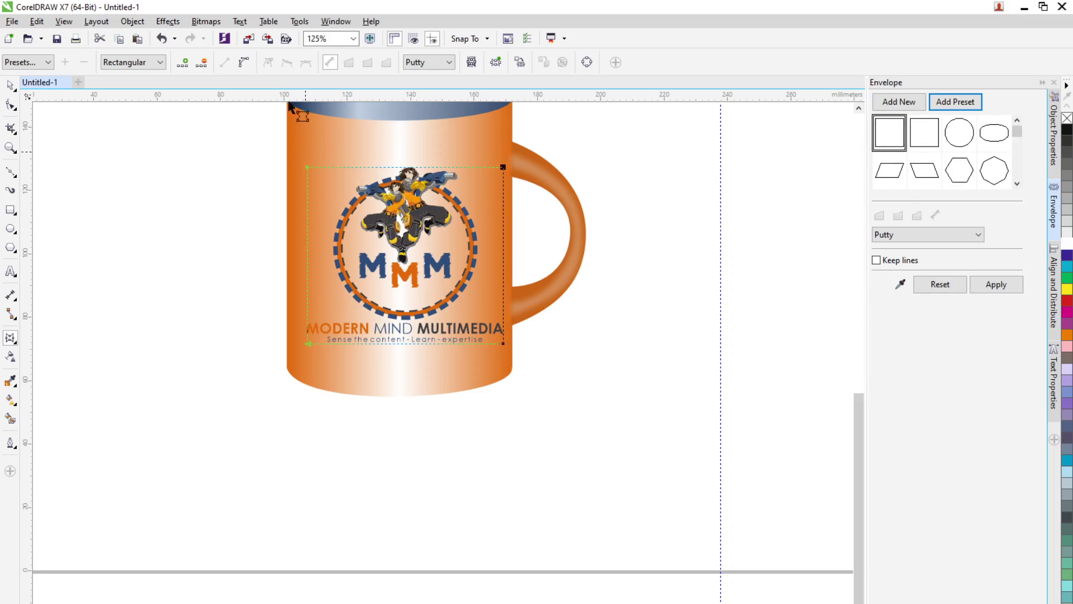
# Convert the envelope's top edge to a curve and bend it slightly downward
pyautogui.click(245, 63)
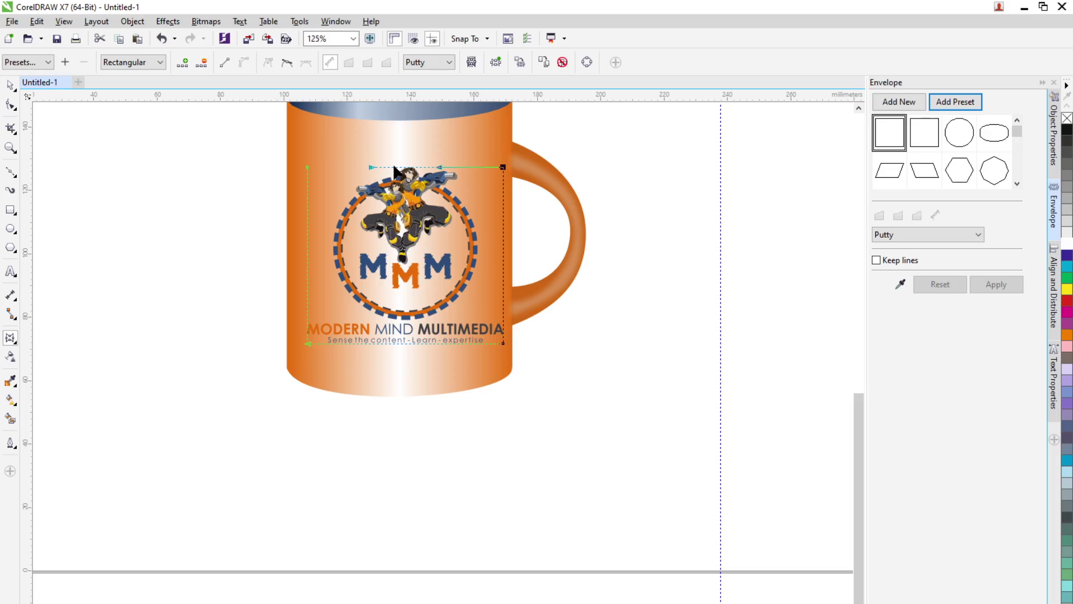
pyautogui.moveTo(404, 174); pyautogui.dragTo(403, 185)
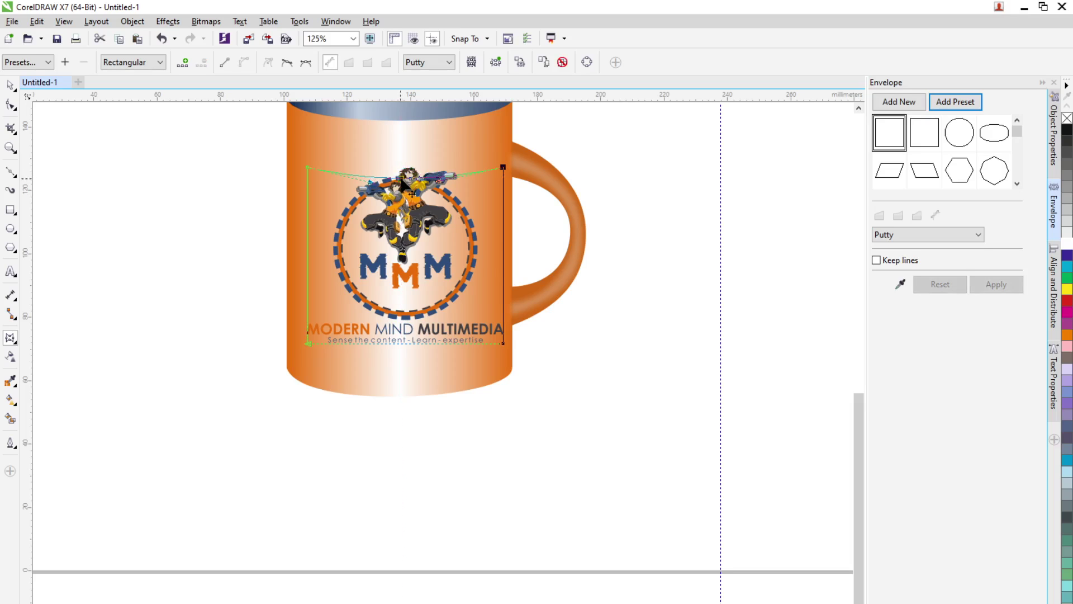
pyautogui.click(503, 343)
pyautogui.click(244, 63)
pyautogui.hotkey('ctrl', 'z')
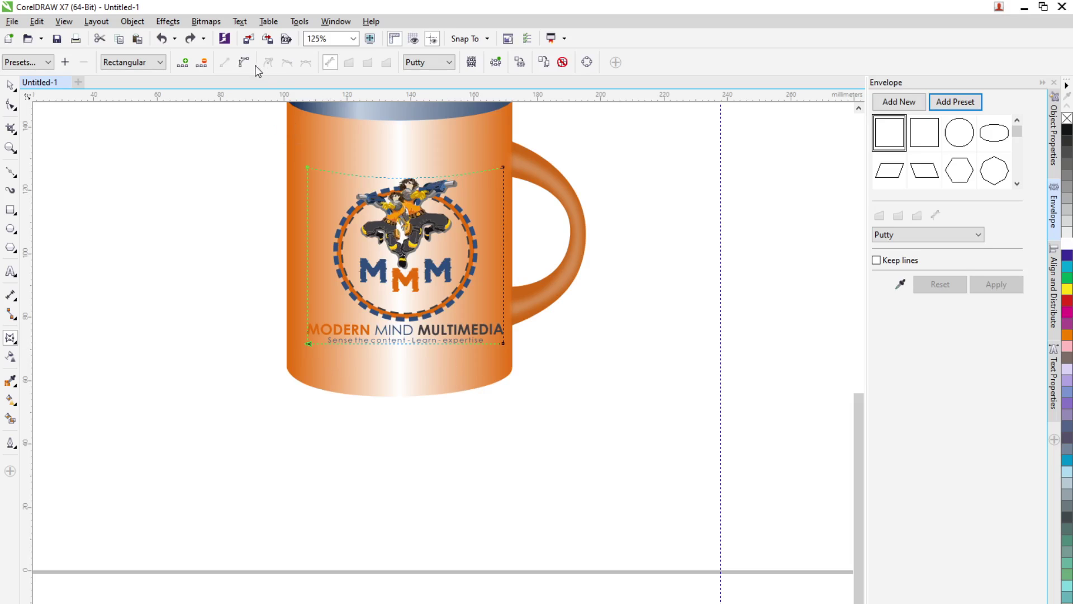
# Bow the logo's bottom envelope edge deeply downward, then return to the Pick tool
pyautogui.click(406, 343)
pyautogui.moveTo(404, 344); pyautogui.dragTo(407, 359)
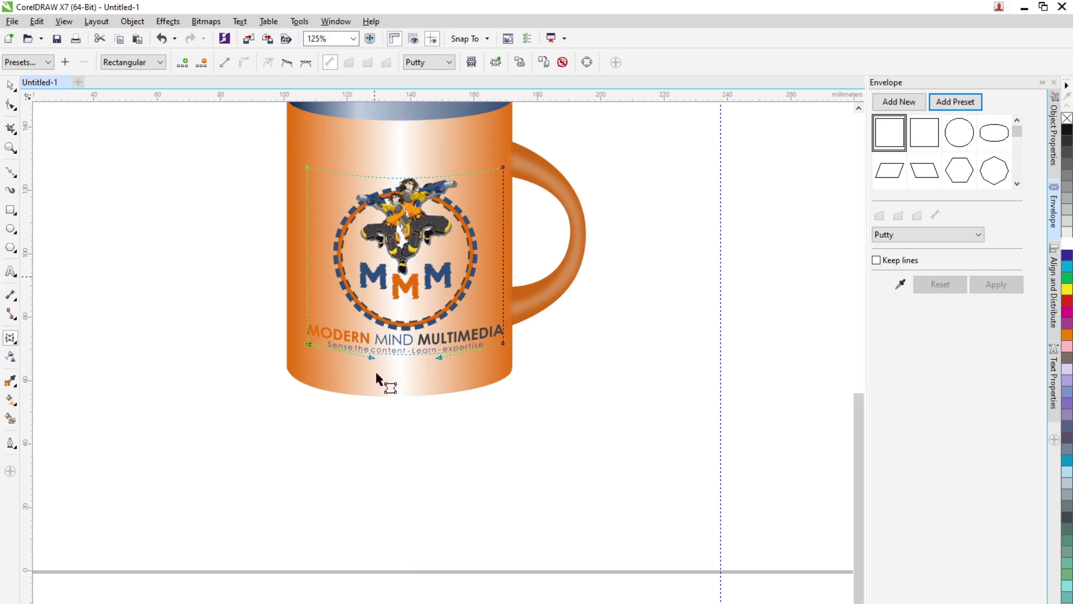
pyautogui.moveTo(405, 352); pyautogui.dragTo(401, 369)
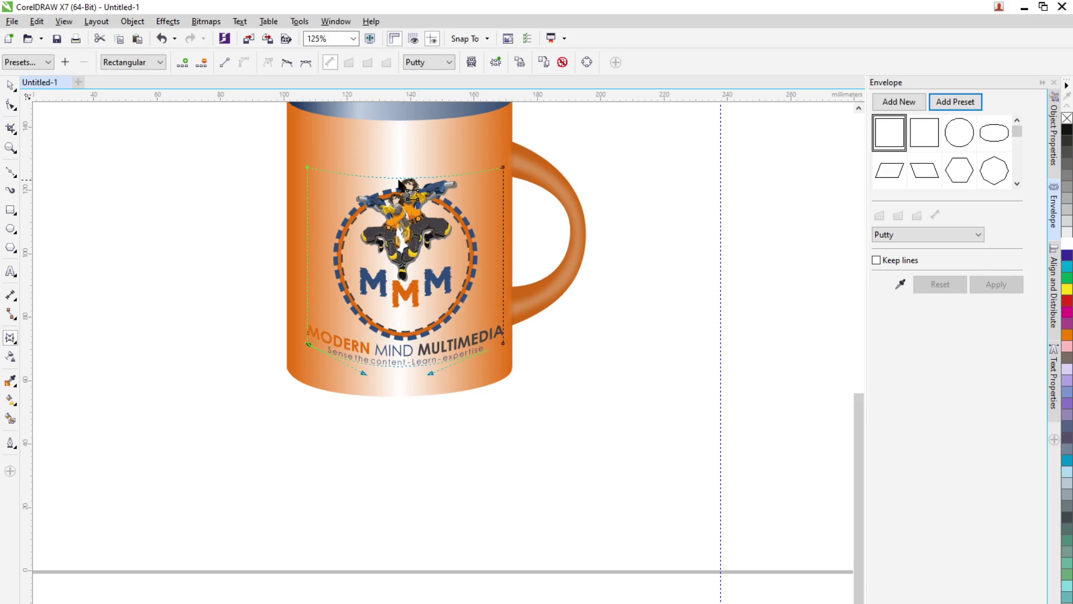
pyautogui.click(397, 183)
pyautogui.click(431, 354)
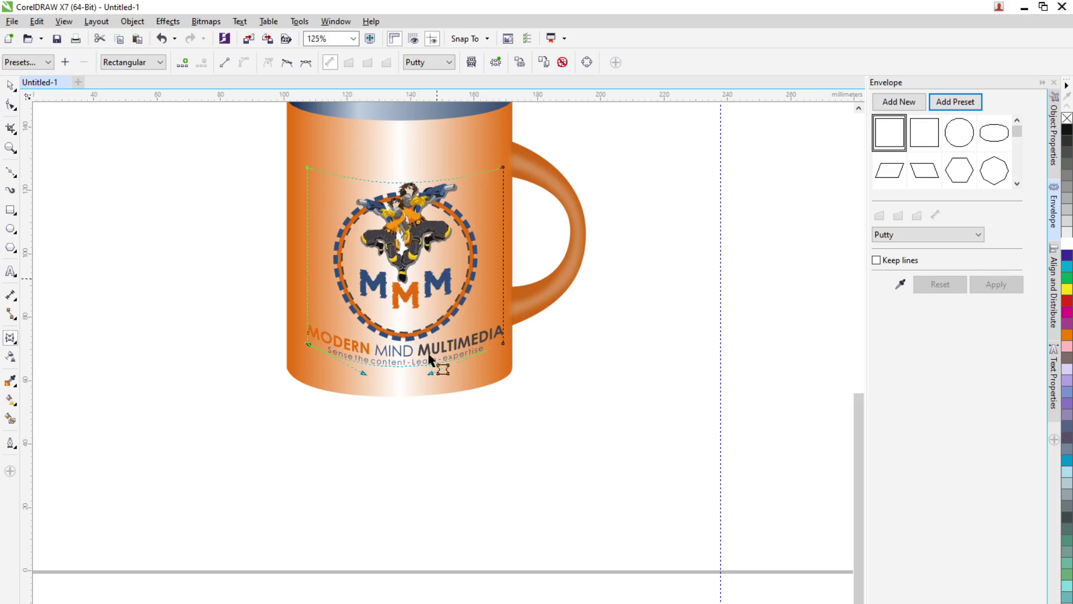
pyautogui.click(10, 85)
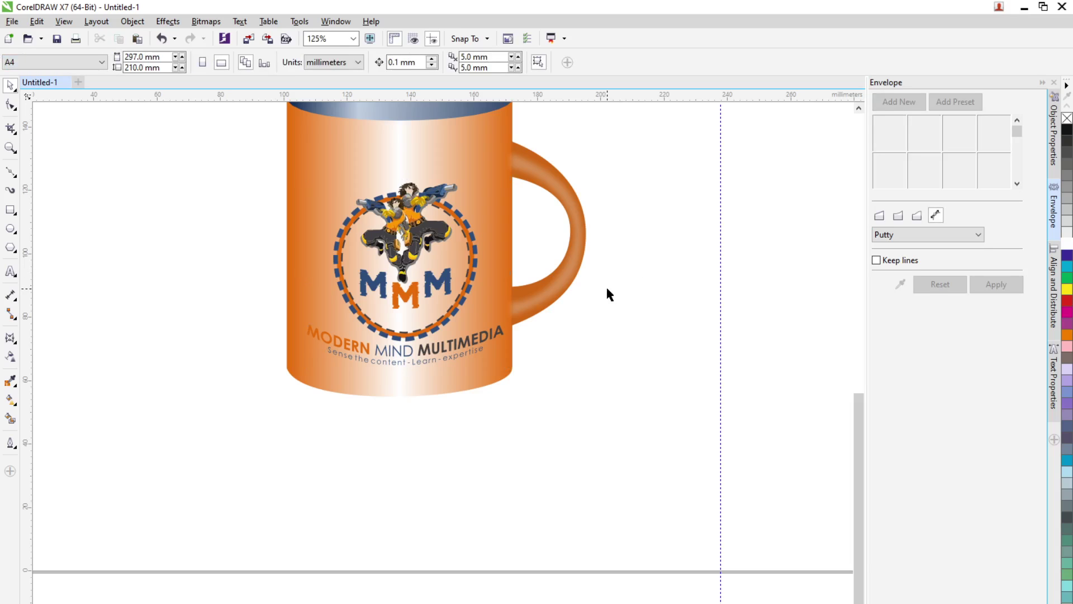
# Select the mug logo, cancelling an accidental move
pyautogui.scroll(-1, 608, 288)
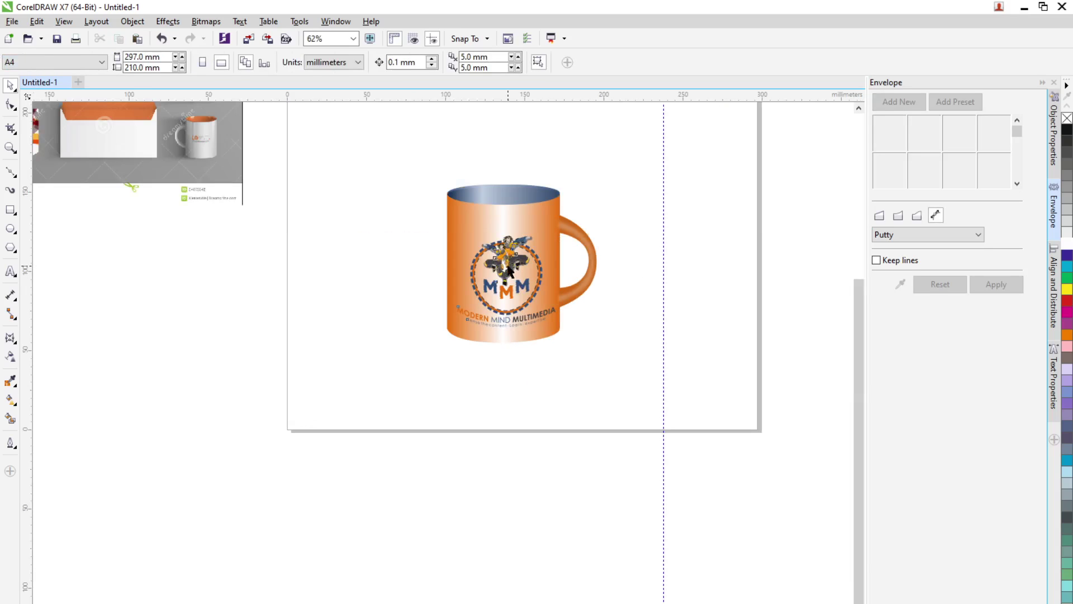
pyautogui.click(510, 275)
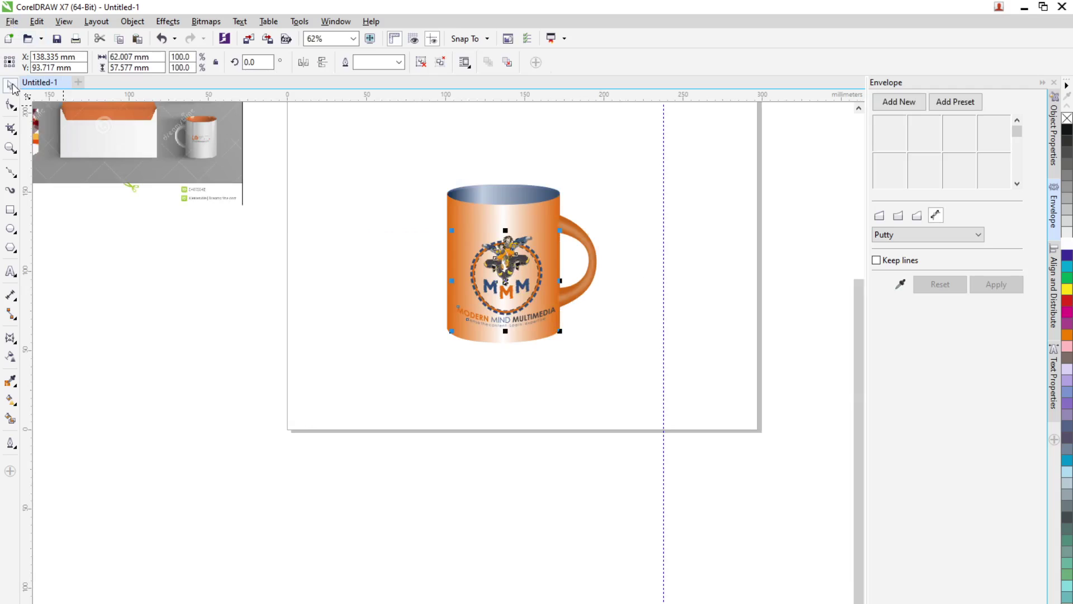
pyautogui.click(495, 288)
pyautogui.moveTo(496, 288); pyautogui.dragTo(547, 321)
pyautogui.press('Escape')
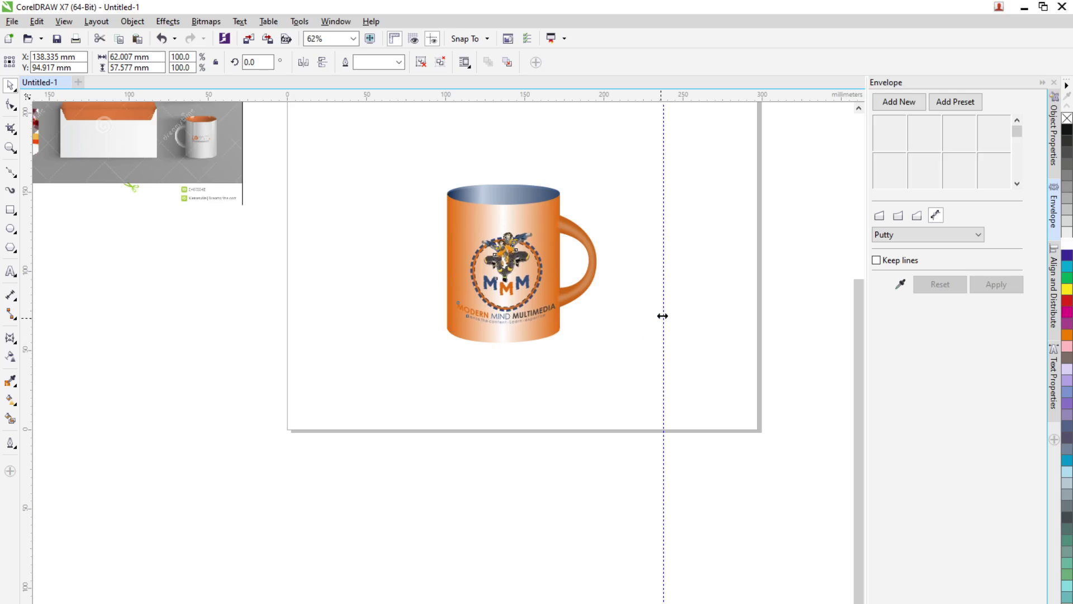
pyautogui.click(667, 307)
pyautogui.click(541, 310)
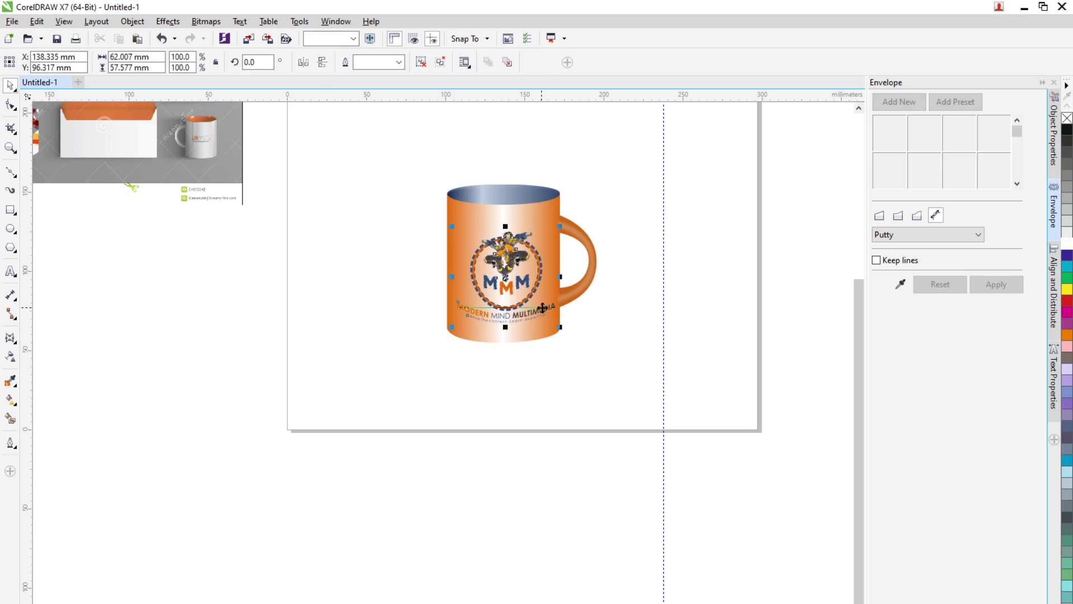
pyautogui.scroll(2, 573, 302)
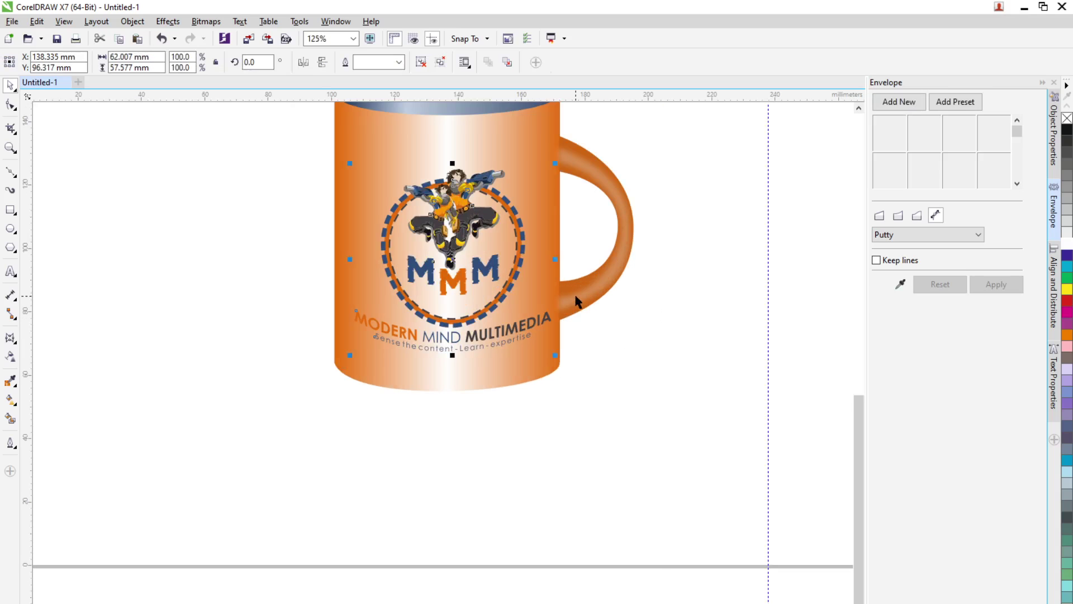
pyautogui.click(457, 331)
# Resume envelope editing with Ctrl+F7 and deepen the bottom-left and bottom-right curves
pyautogui.hotkey('ctrl', 'F7')
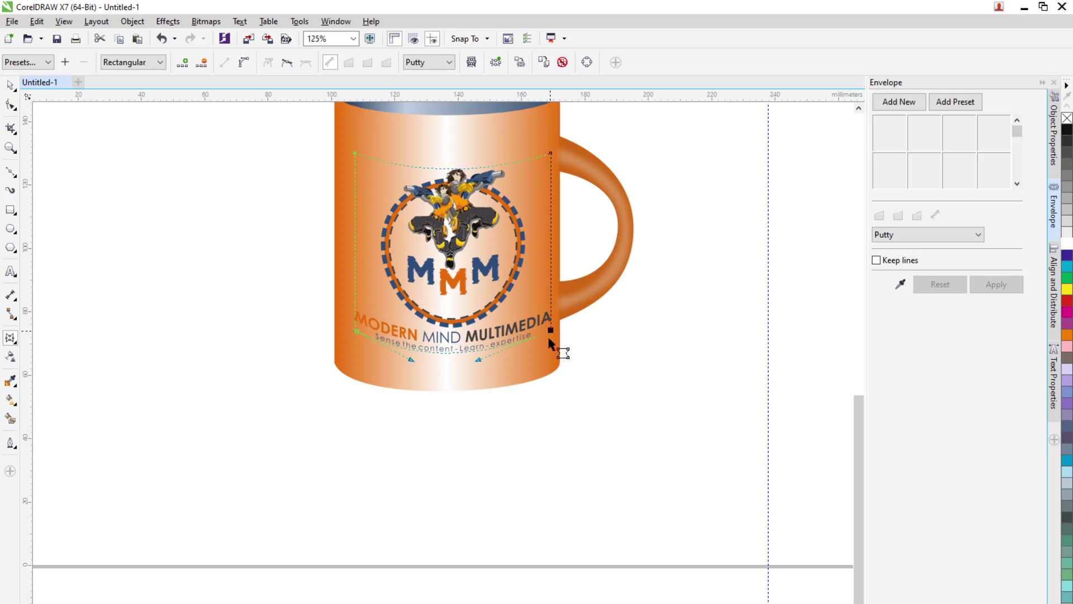
pyautogui.click(513, 365)
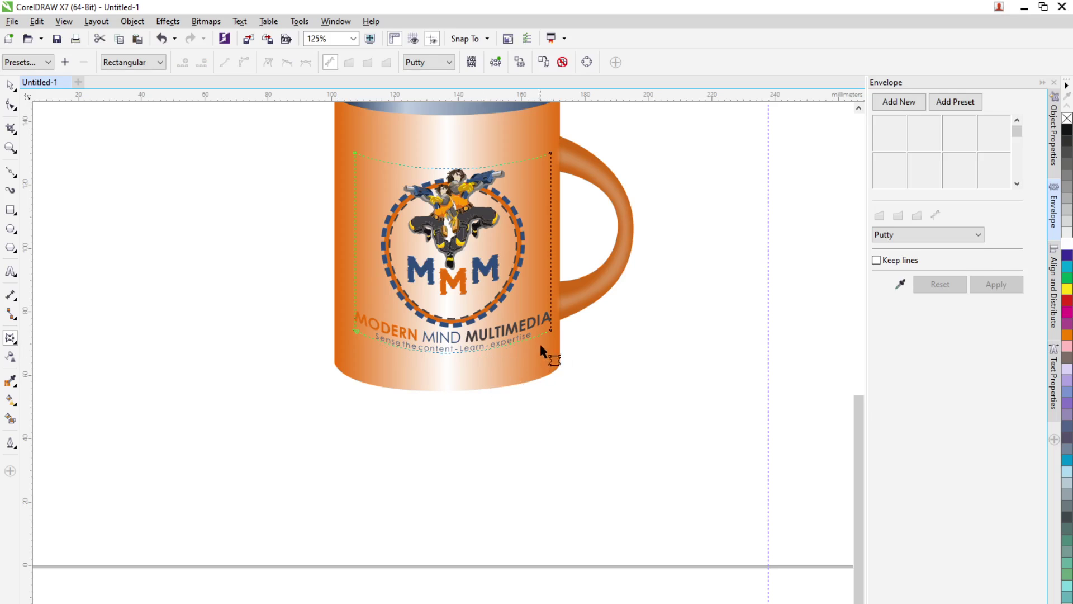
pyautogui.click(551, 329)
pyautogui.moveTo(527, 364); pyautogui.dragTo(522, 360)
pyautogui.moveTo(412, 361); pyautogui.dragTo(385, 367)
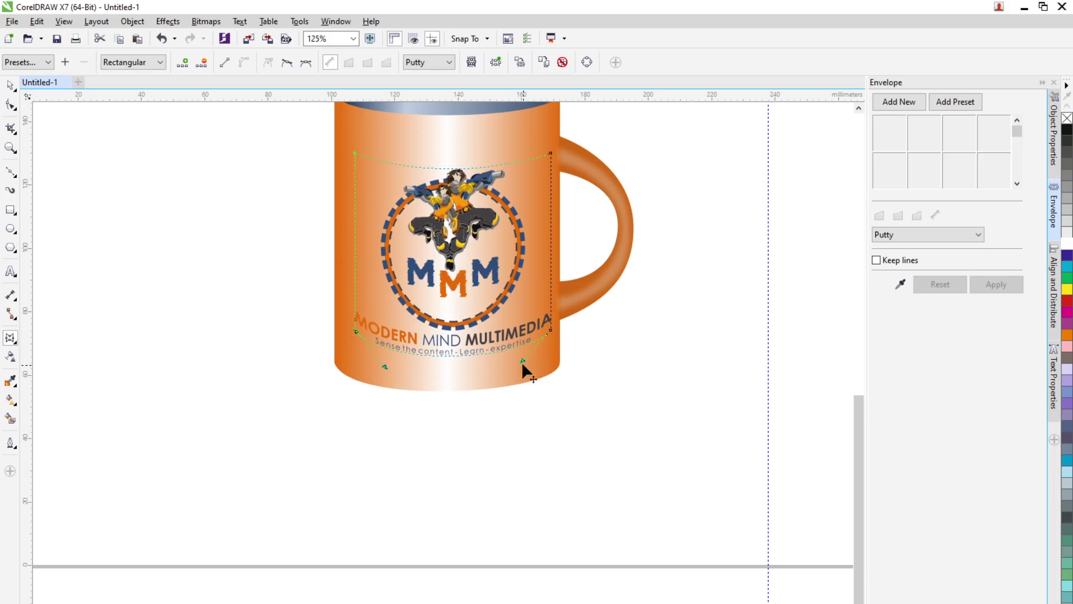
pyautogui.moveTo(521, 360)
pyautogui.mouseDown()
pyautogui.moveTo(522, 371)
pyautogui.moveTo(530, 361)
pyautogui.mouseUp()
pyautogui.moveTo(381, 369); pyautogui.dragTo(380, 369)
# Reshape the top-left and top-right curves so the top bows down, then return to Pick
pyautogui.click(355, 153)
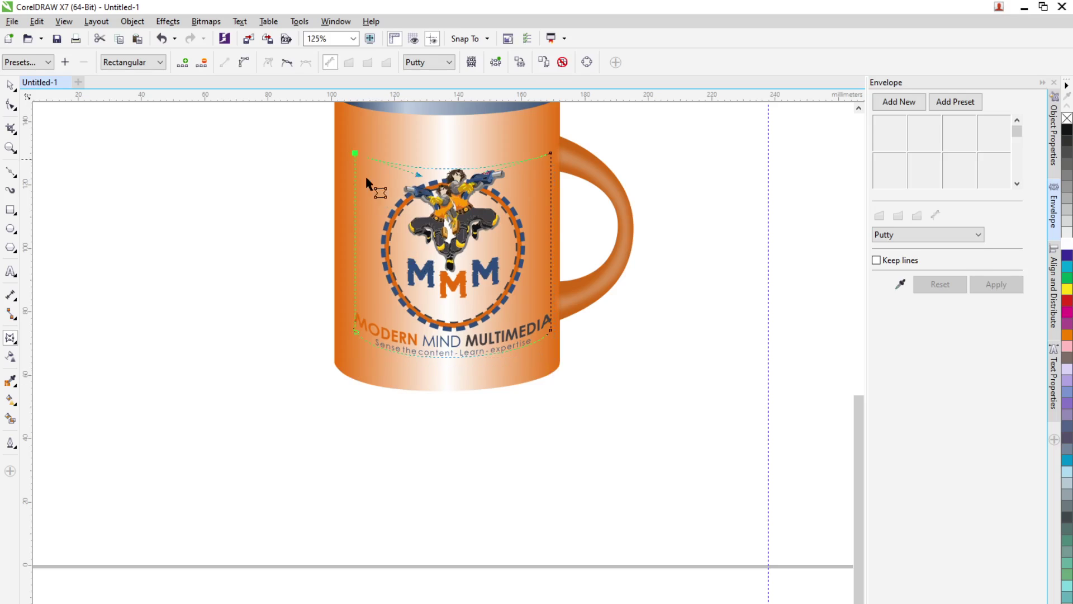
pyautogui.moveTo(394, 188); pyautogui.dragTo(391, 186)
pyautogui.moveTo(489, 175); pyautogui.dragTo(511, 174)
pyautogui.click(10, 85)
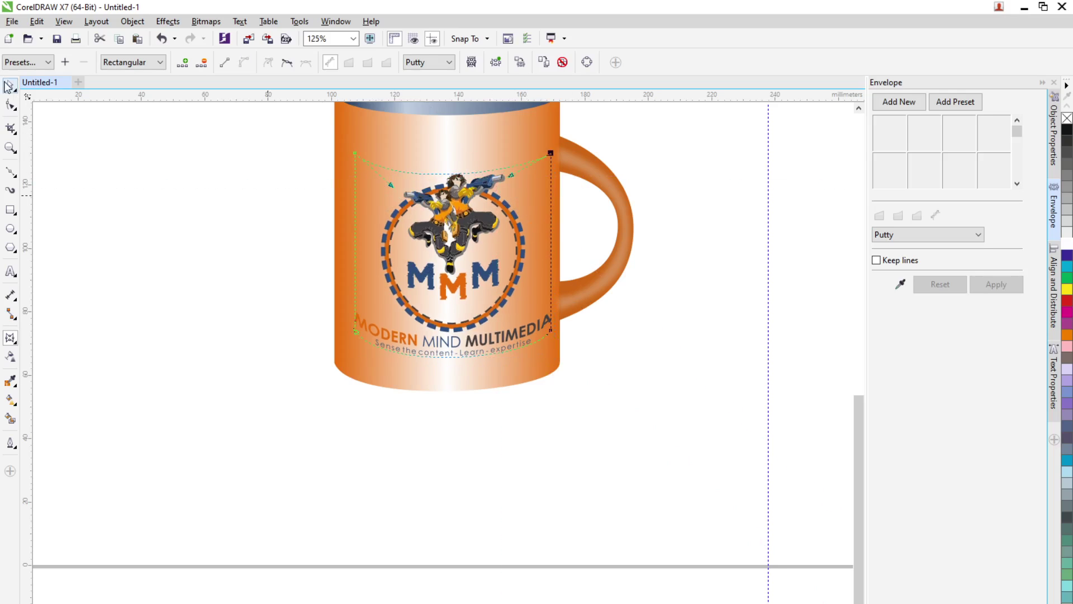
pyautogui.scroll(-2, 161, 244)
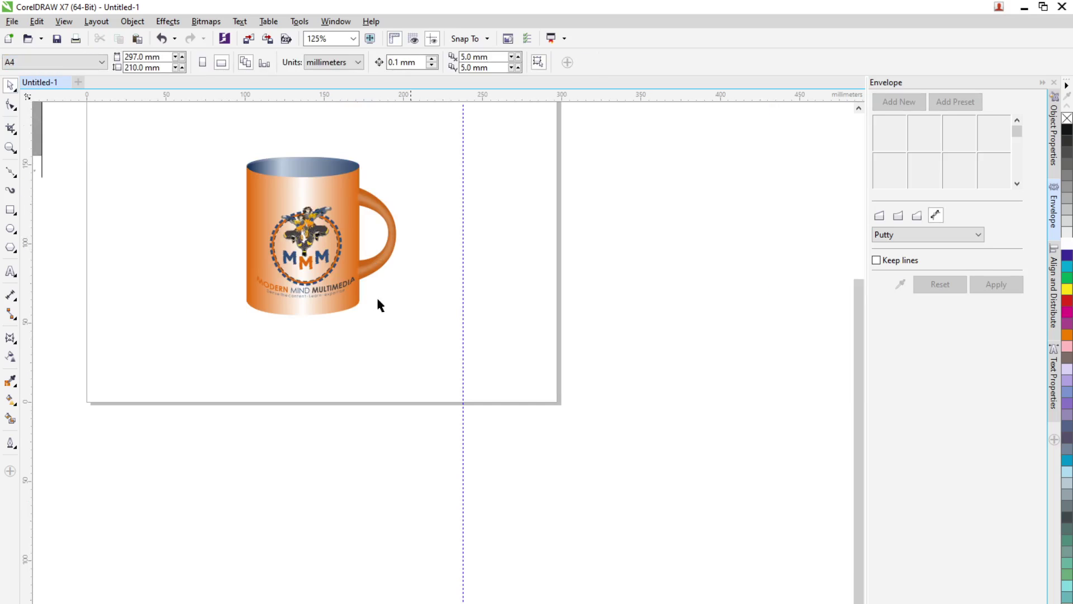
# Drag the warped MMM logo to the centre of the mug front and deselect it
pyautogui.scroll(2, 330, 282)
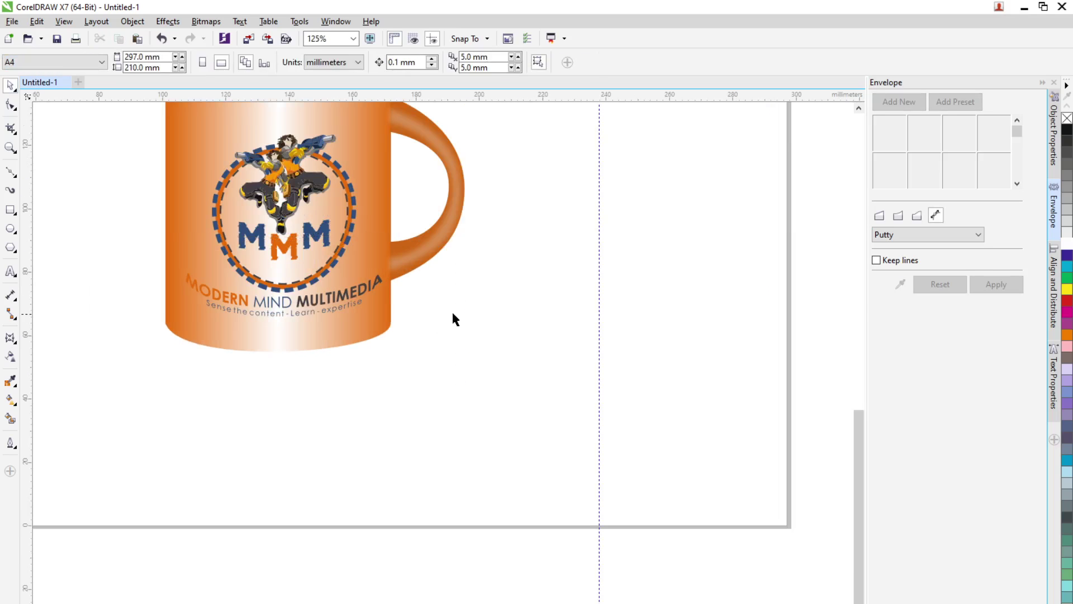
pyautogui.scroll(-2, 451, 312)
pyautogui.click(363, 249)
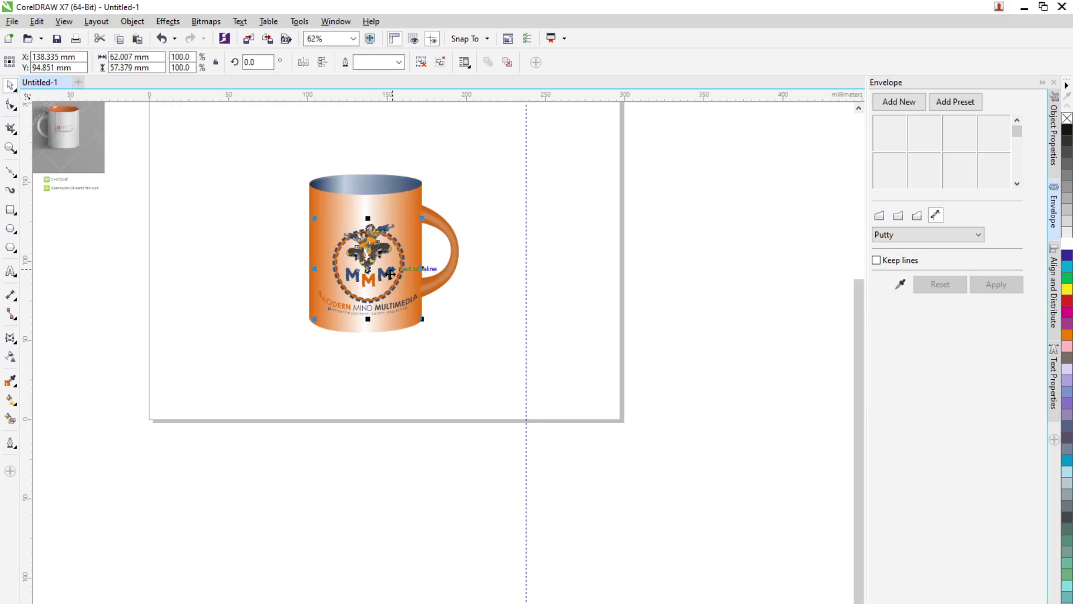
pyautogui.click(390, 274)
pyautogui.moveTo(390, 274); pyautogui.dragTo(366, 255)
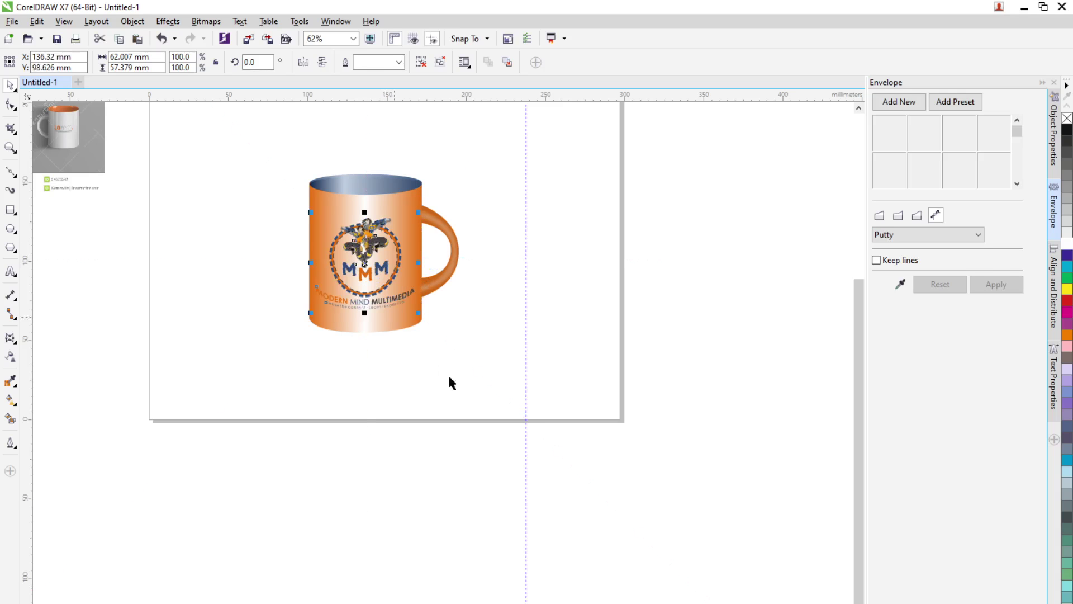
pyautogui.click(445, 358)
pyautogui.scroll(3, 360, 253)
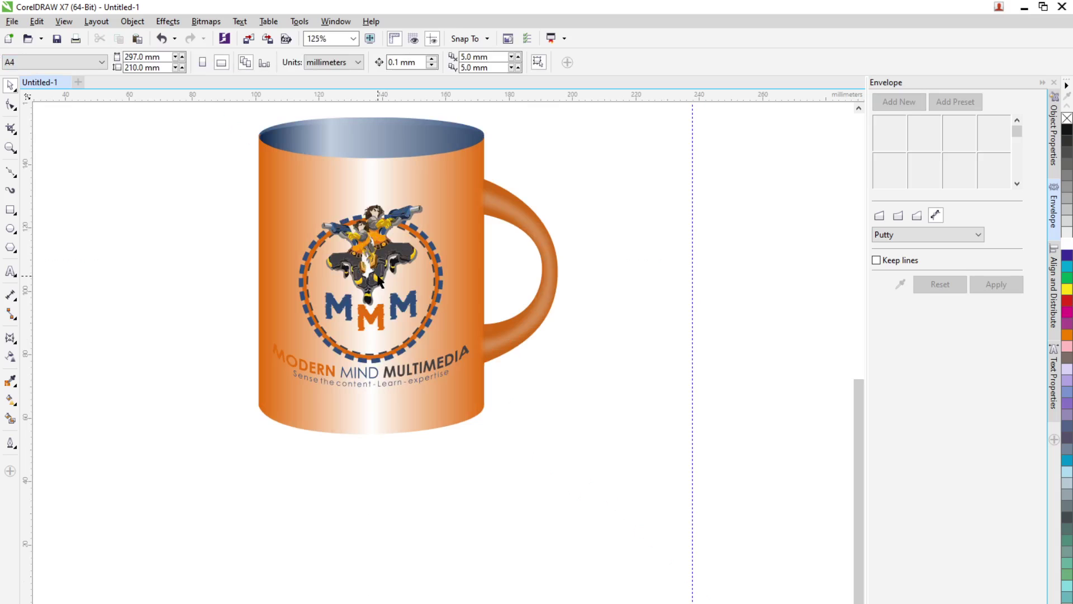
pyautogui.hotkey('ctrl', 's')
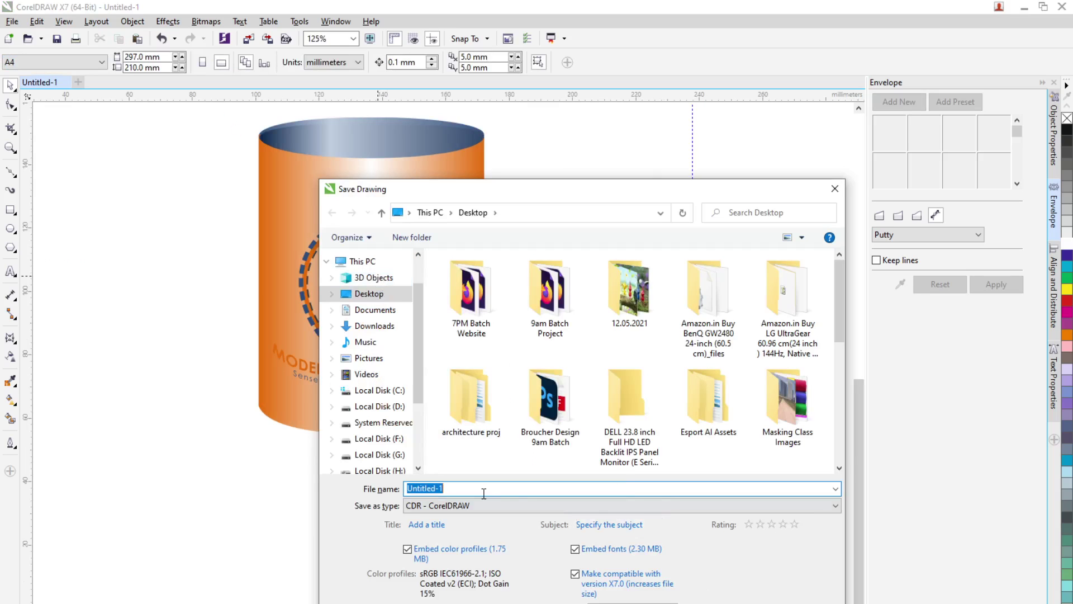
# Replace a mistyped file name with 'Moucjup Design' and save the drawing to the Desktop
pyautogui.write('Bran')
pyautogui.press('BackSpace')
pyautogui.press('BackSpace')
pyautogui.press('BackSpace')
pyautogui.press('BackSpace')
pyautogui.press('BackSpace')
pyautogui.press('BackSpace')
pyautogui.press('BackSpace')
pyautogui.press('BackSpace')
pyautogui.press('BackSpace')
pyautogui.write('Moucjup Design')
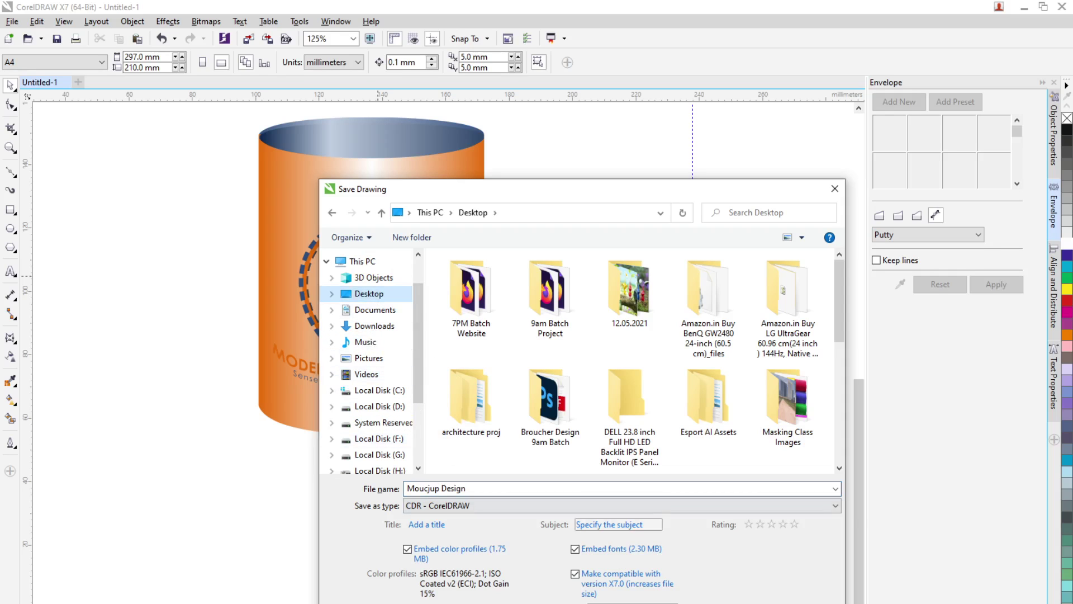
pyautogui.press('Return')
# Zoom in on the stationery mockup's notebook, then move to the blank portrait A4 page
pyautogui.scroll(-6, 588, 477)
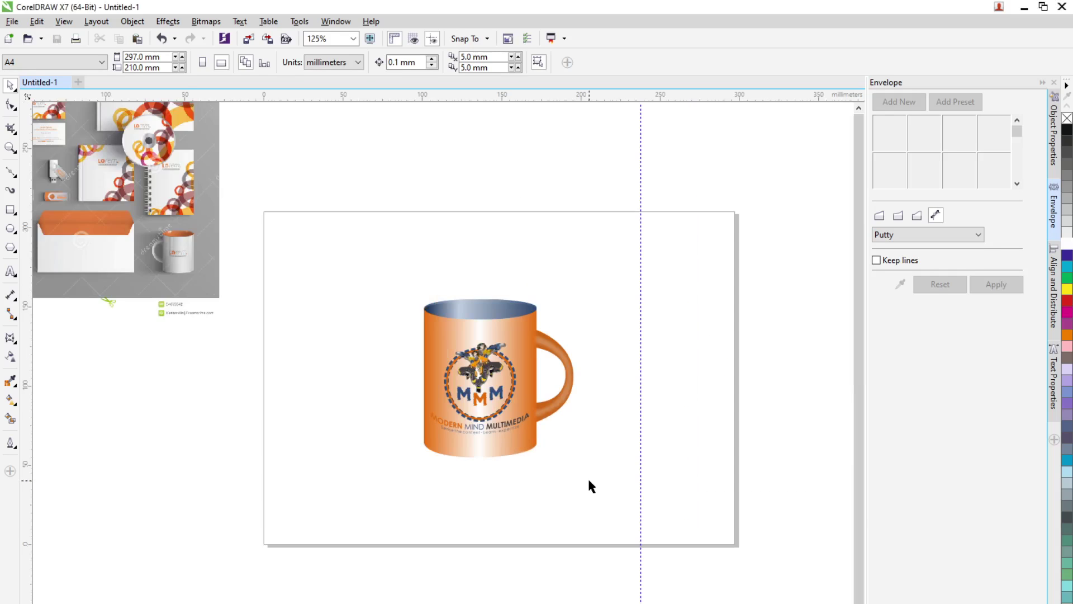
pyautogui.moveTo(306, 288); pyautogui.dragTo(524, 536)
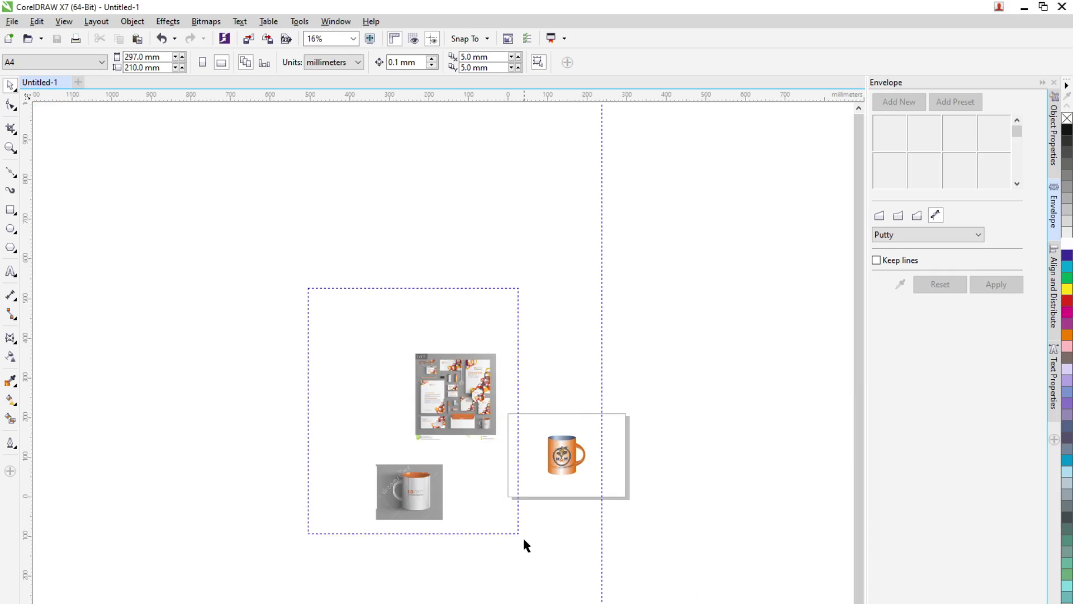
pyautogui.scroll(4, 481, 378)
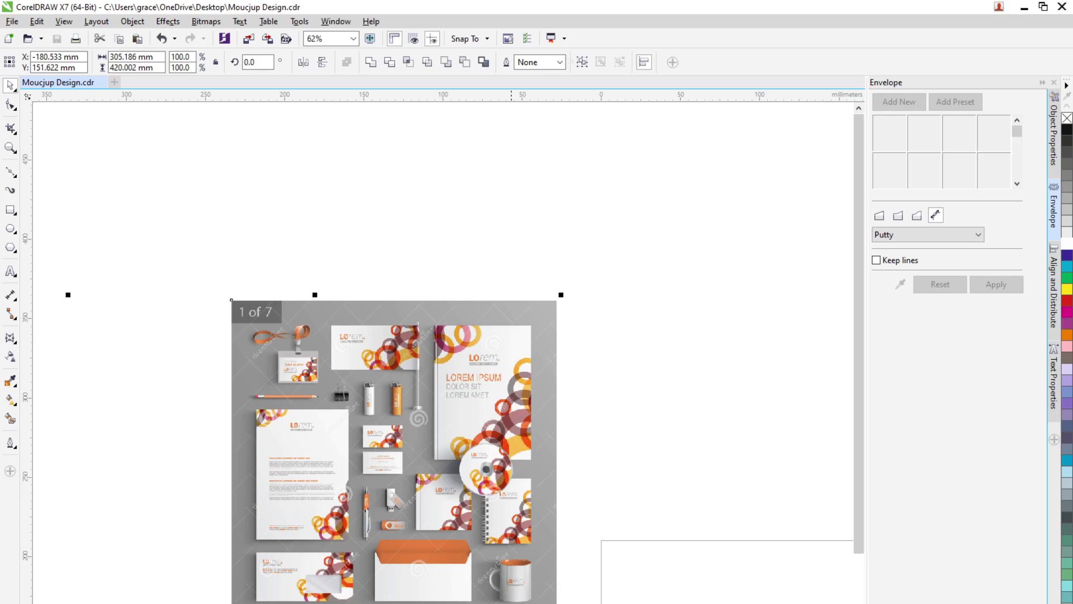
pyautogui.scroll(3, 482, 504)
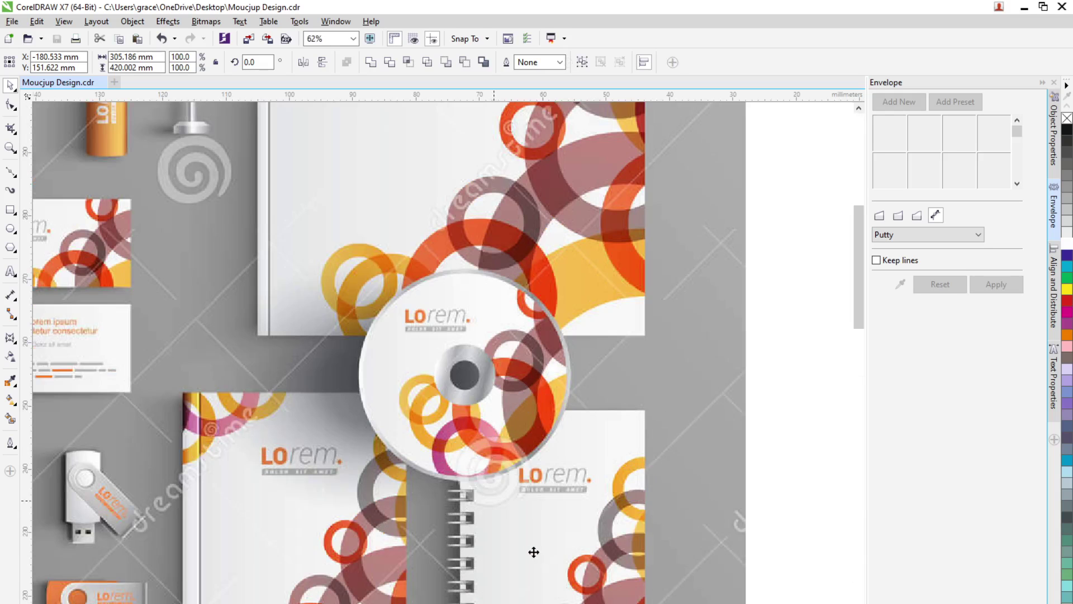
pyautogui.scroll(2, 531, 551)
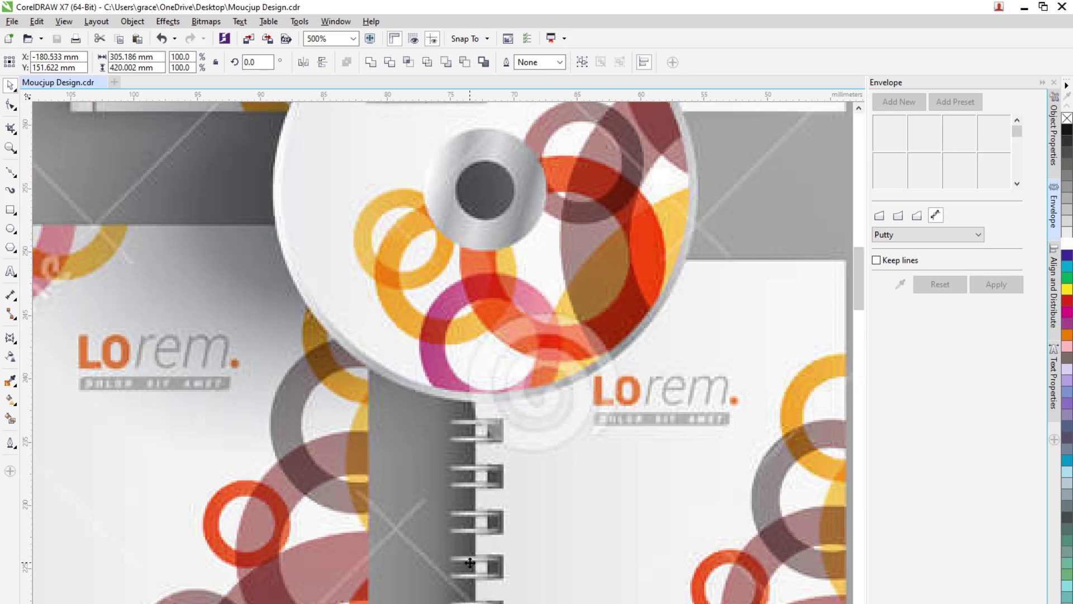
pyautogui.scroll(-3, 470, 562)
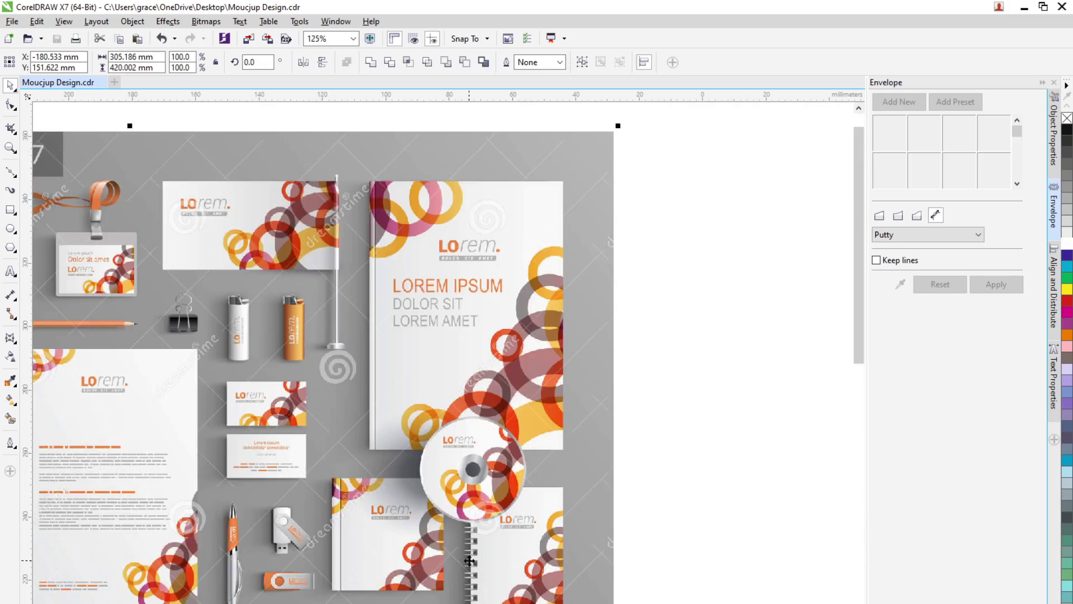
pyautogui.scroll(2, 469, 560)
pyautogui.scroll(2, 473, 547)
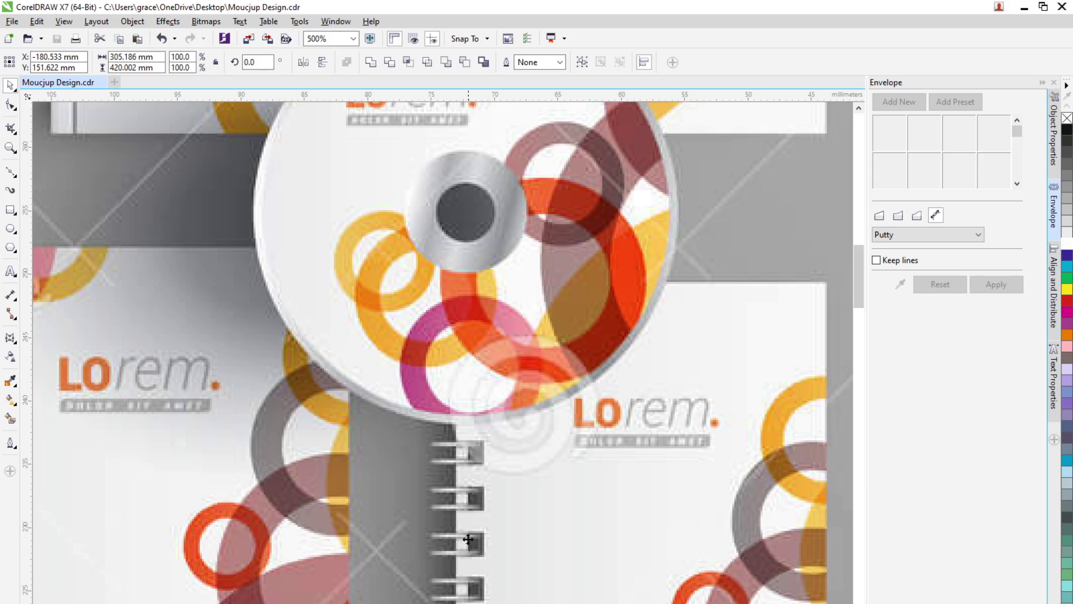
pyautogui.scroll(-6, 453, 538)
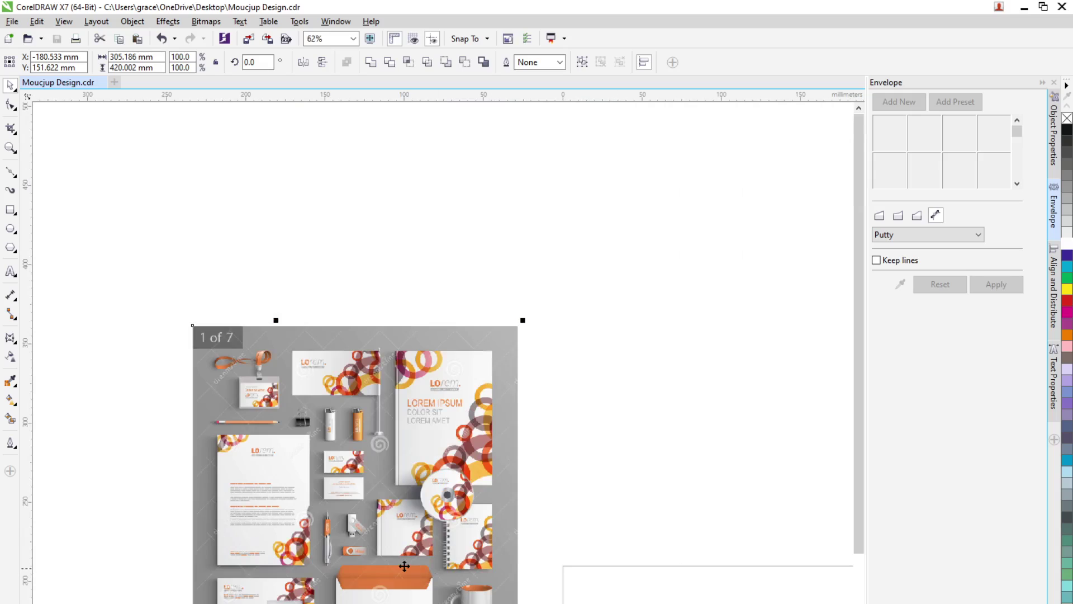
pyautogui.scroll(-4, 404, 566)
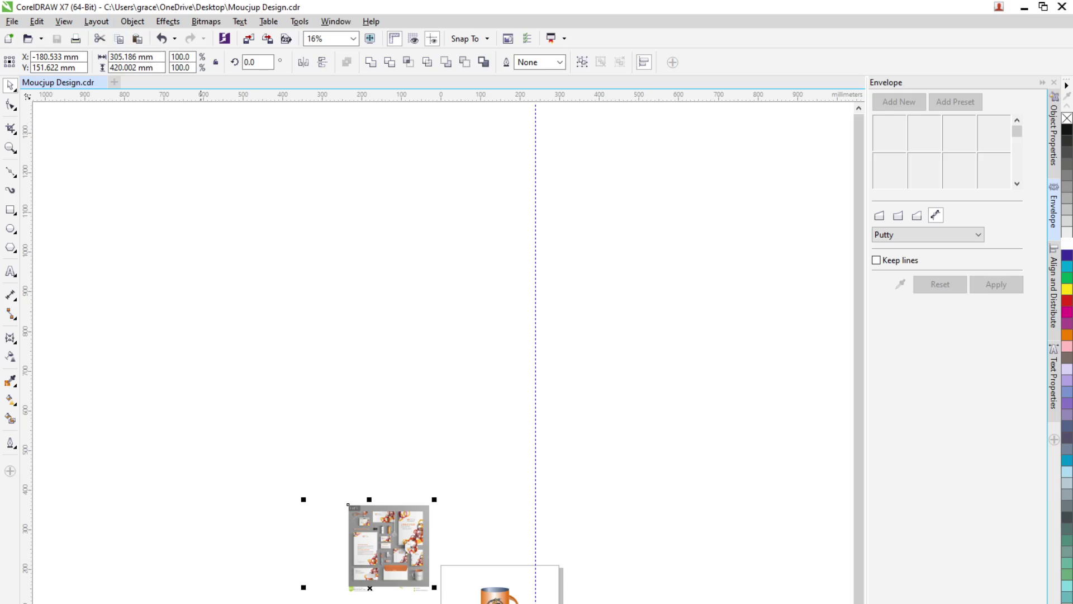
pyautogui.press('Escape')
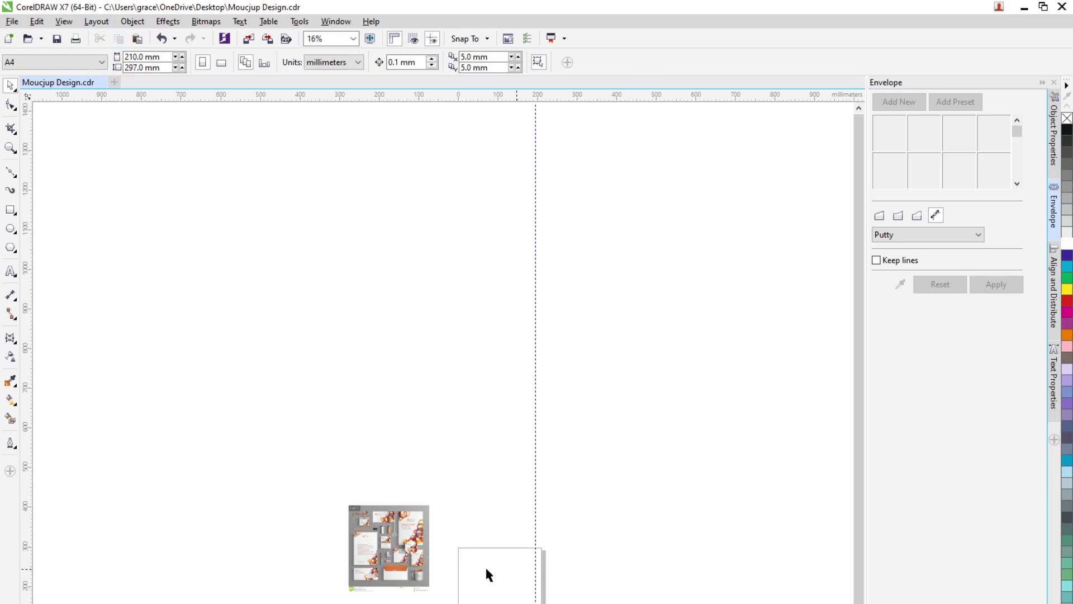
pyautogui.scroll(3, 392, 581)
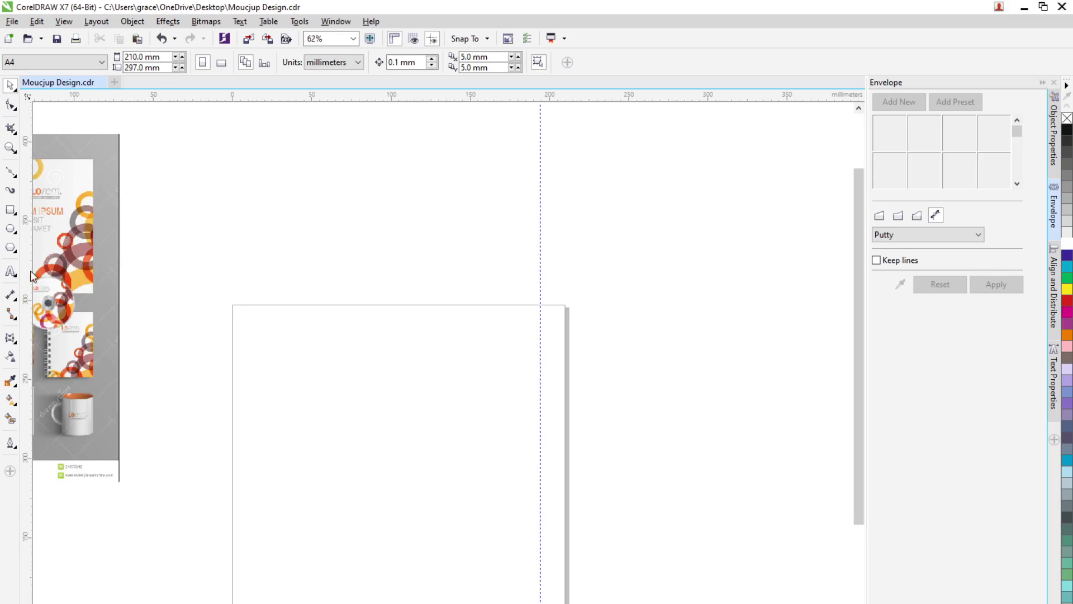
pyautogui.click(10, 209)
# Draw a tall notebook cover rectangle and make a copy scaled down to about 6%
pyautogui.moveTo(345, 389); pyautogui.dragTo(469, 542)
pyautogui.click(10, 86)
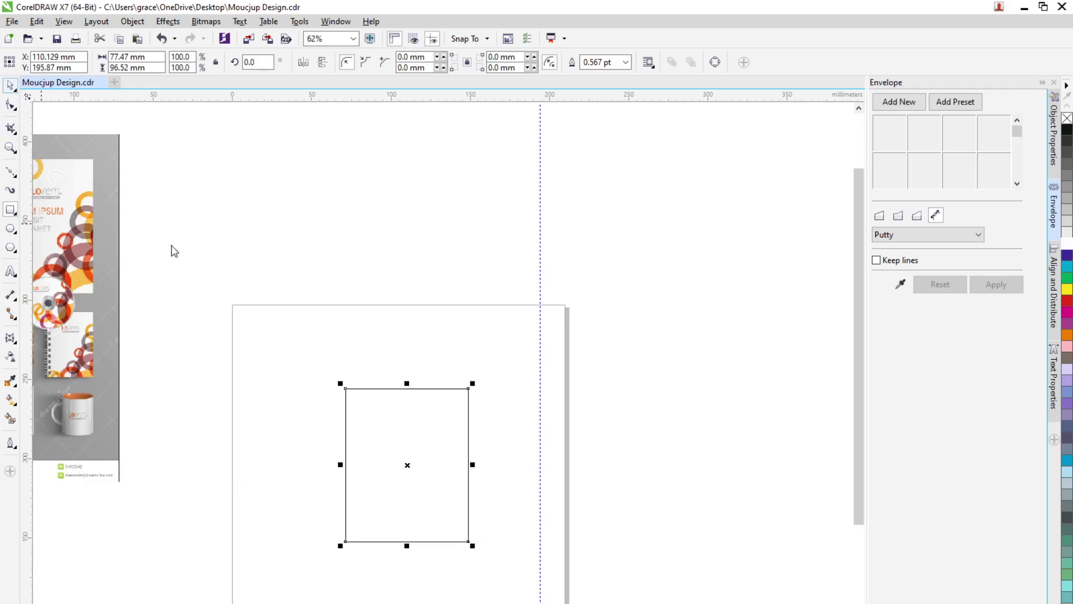
pyautogui.scroll(2, 373, 458)
pyautogui.moveTo(445, 477); pyautogui.dragTo(674, 566)
pyautogui.moveTo(734, 472); pyautogui.dragTo(217, 392)
# Place the 4.7 × 3.6 mm rectangle inside the cover's top-left corner, nudged up about 1 mm
pyautogui.scroll(2, 608, 487)
pyautogui.scroll(-4, 218, 394)
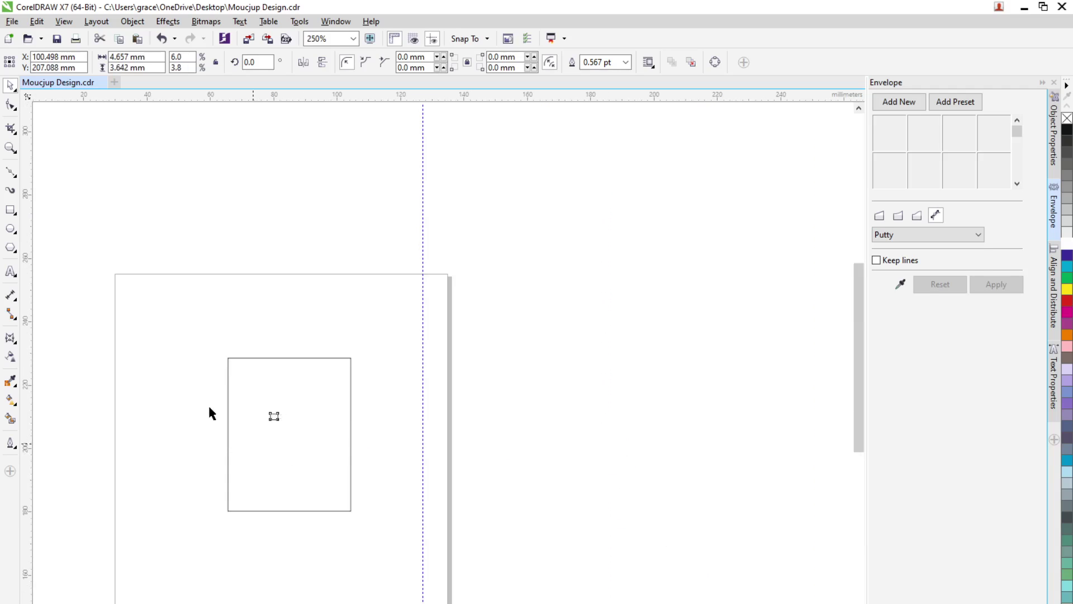
pyautogui.moveTo(337, 426); pyautogui.dragTo(260, 328)
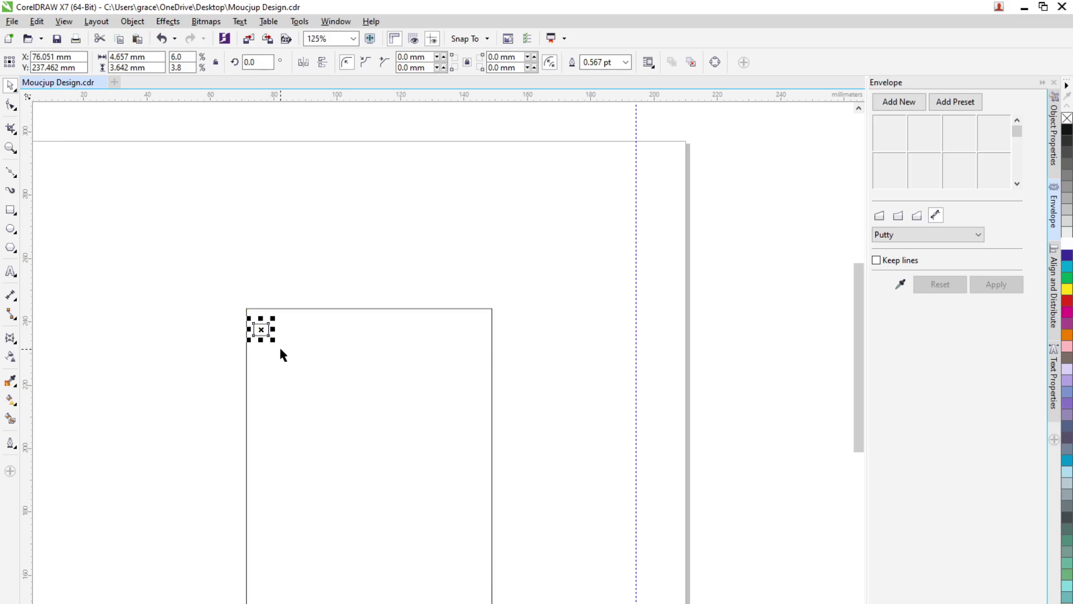
pyautogui.scroll(-2, 264, 357)
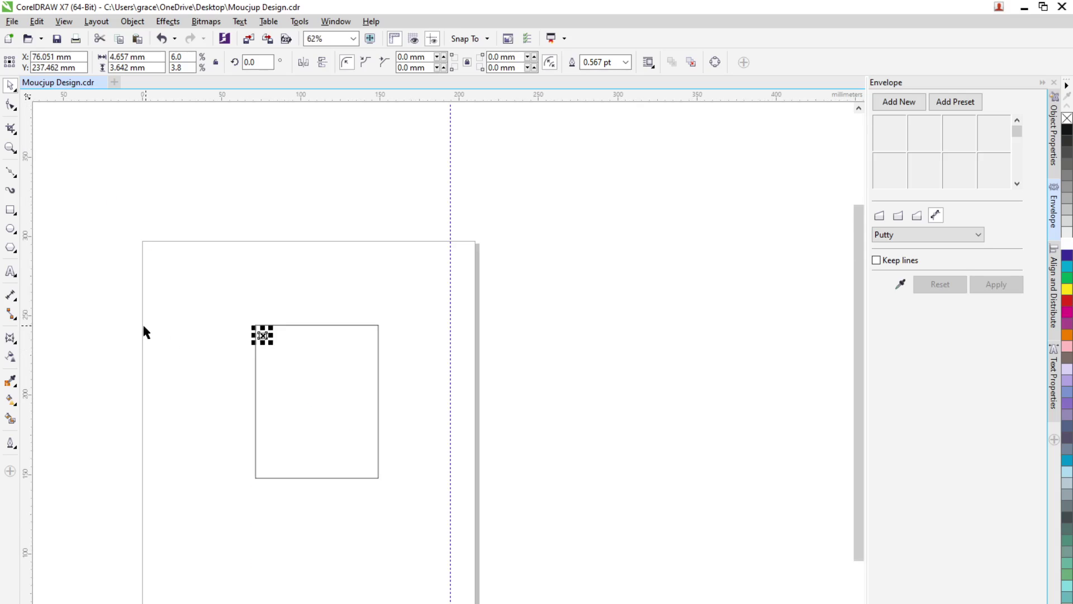
pyautogui.scroll(-1, 161, 347)
pyautogui.scroll(4, 52, 313)
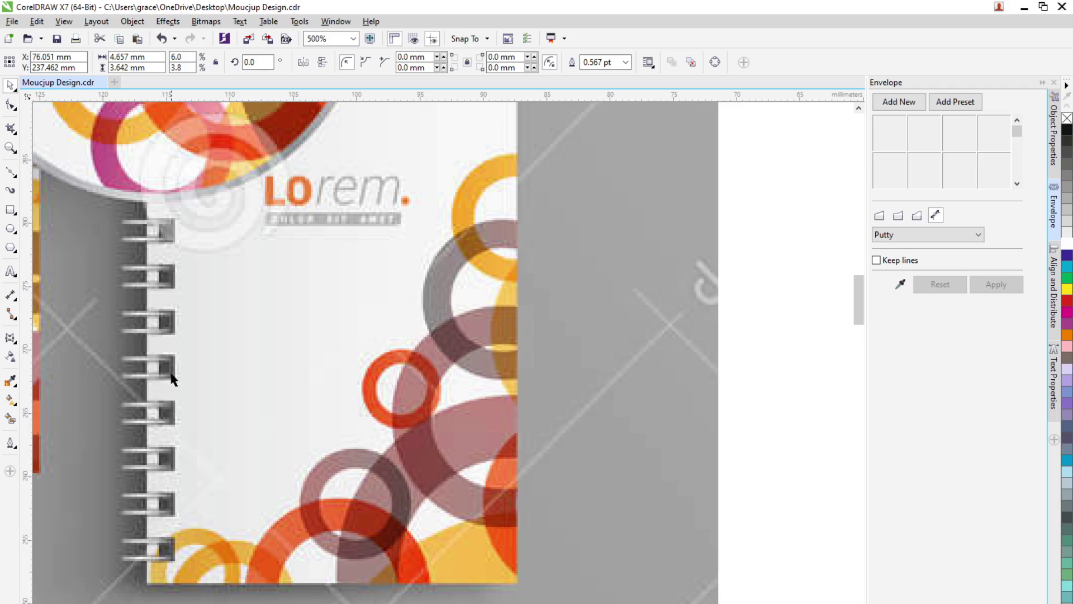
pyautogui.scroll(-2, 161, 383)
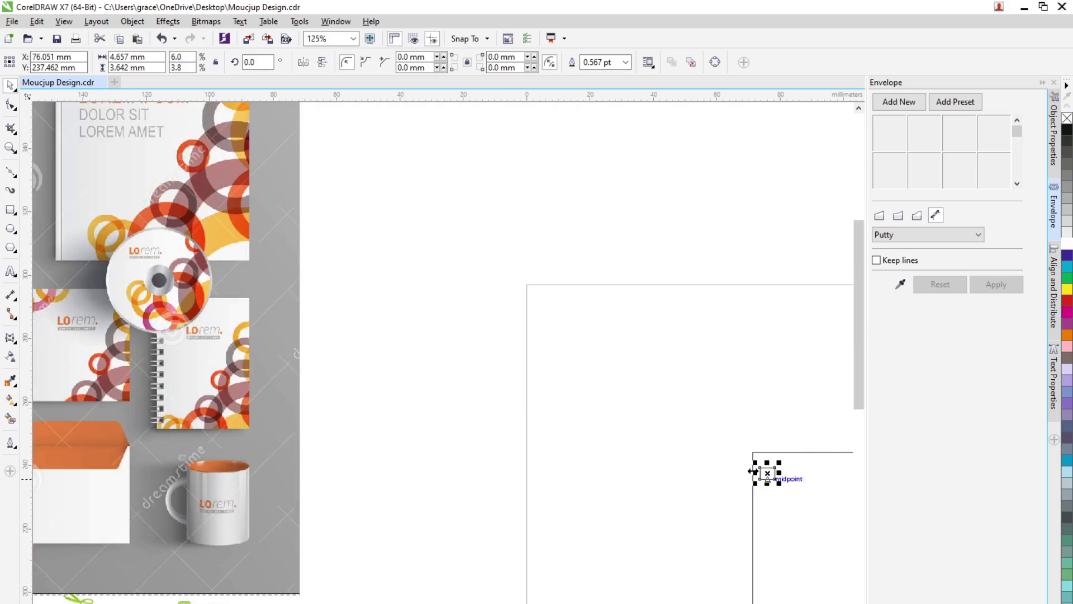
pyautogui.click(588, 355)
pyautogui.scroll(-1, 531, 358)
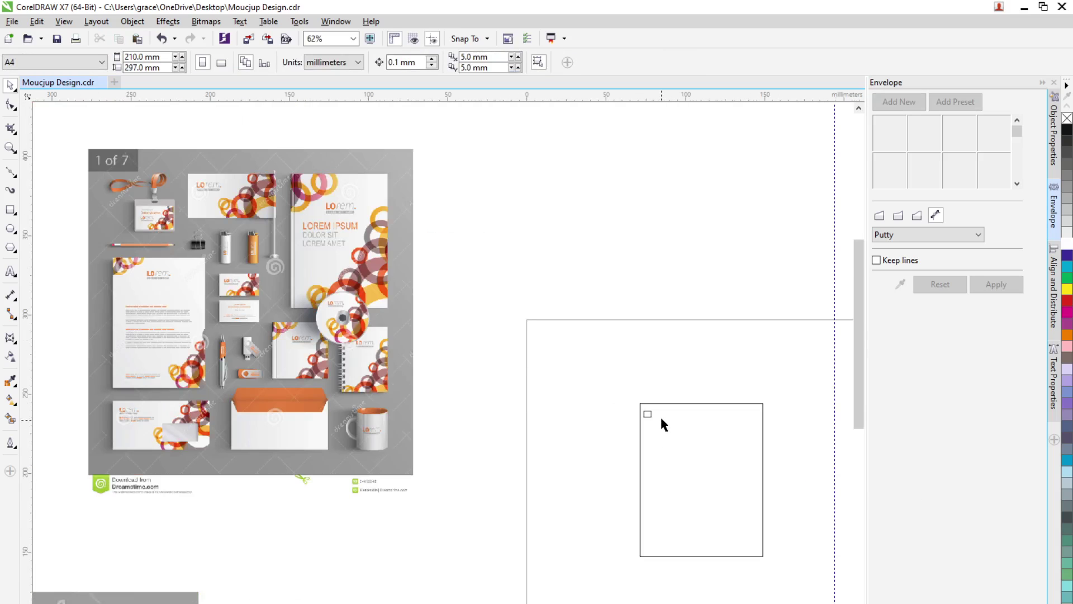
pyautogui.scroll(1, 661, 420)
pyautogui.click(637, 411)
pyautogui.scroll(2, 634, 416)
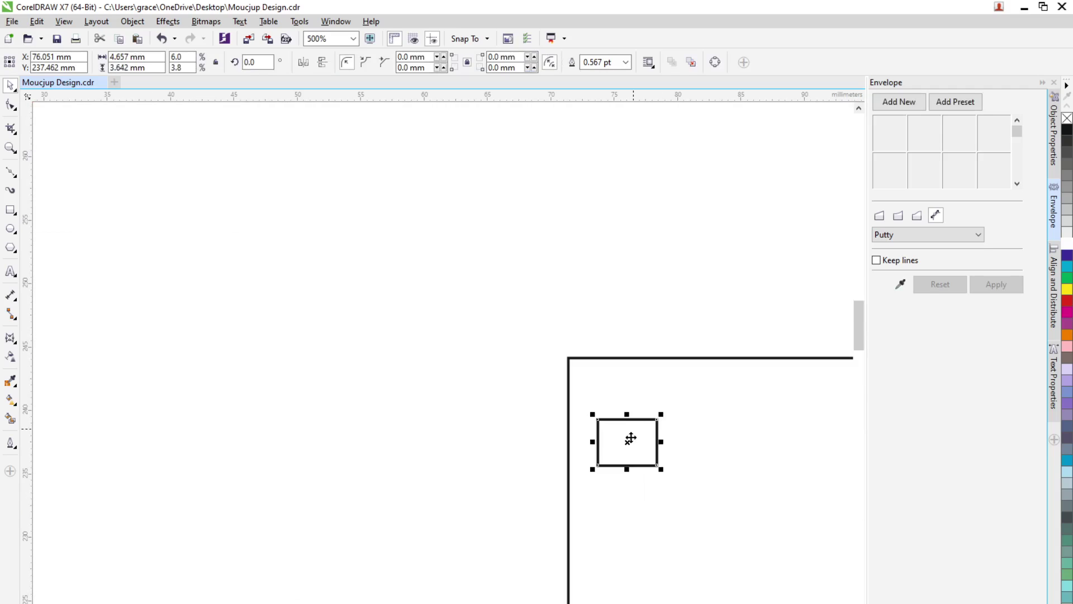
pyautogui.moveTo(626, 445); pyautogui.dragTo(627, 430)
pyautogui.scroll(-1, 521, 422)
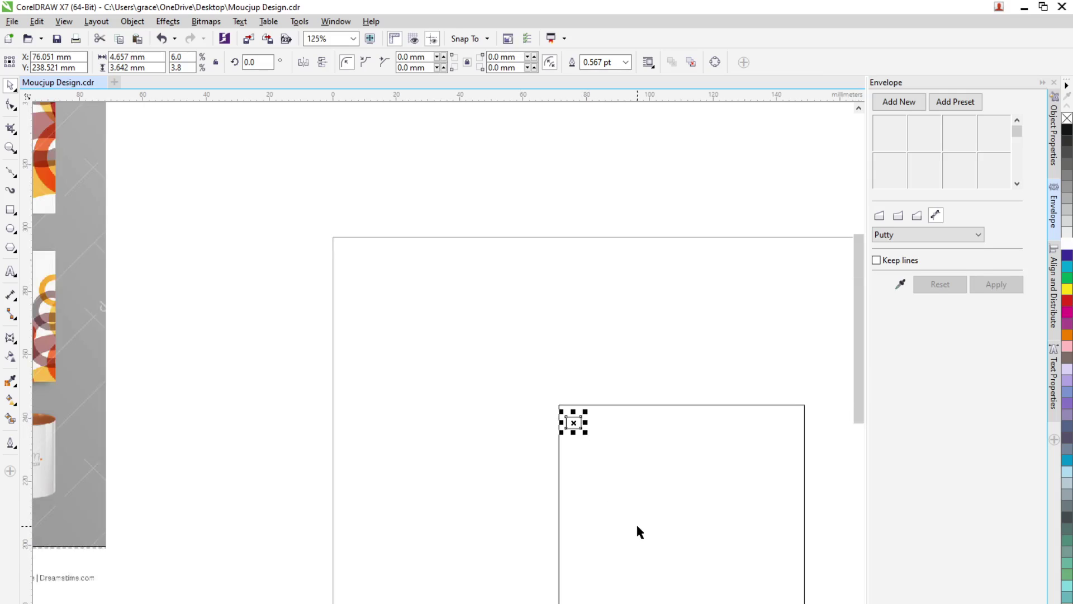
pyautogui.click(133, 21)
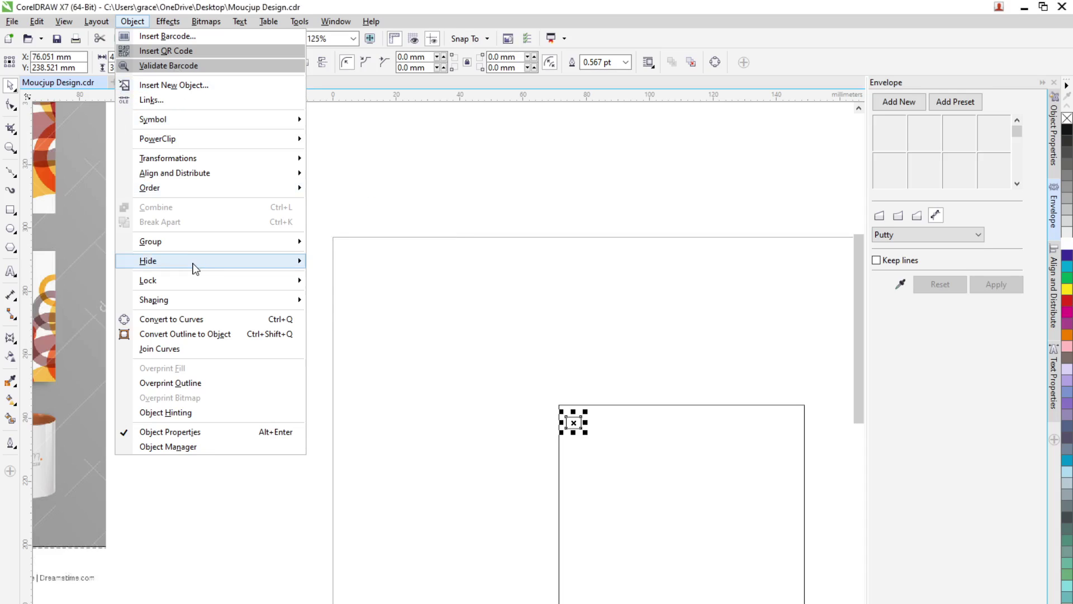
# Open Object > Transformations > Position for the tiny corner rectangle
pyautogui.moveTo(159, 25)
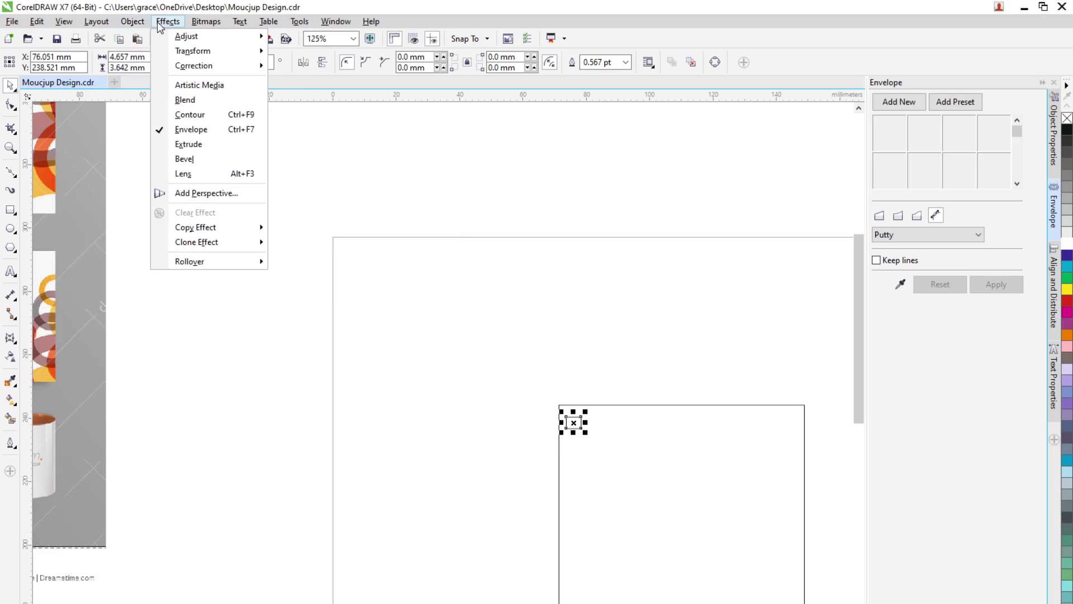
pyautogui.moveTo(252, 51)
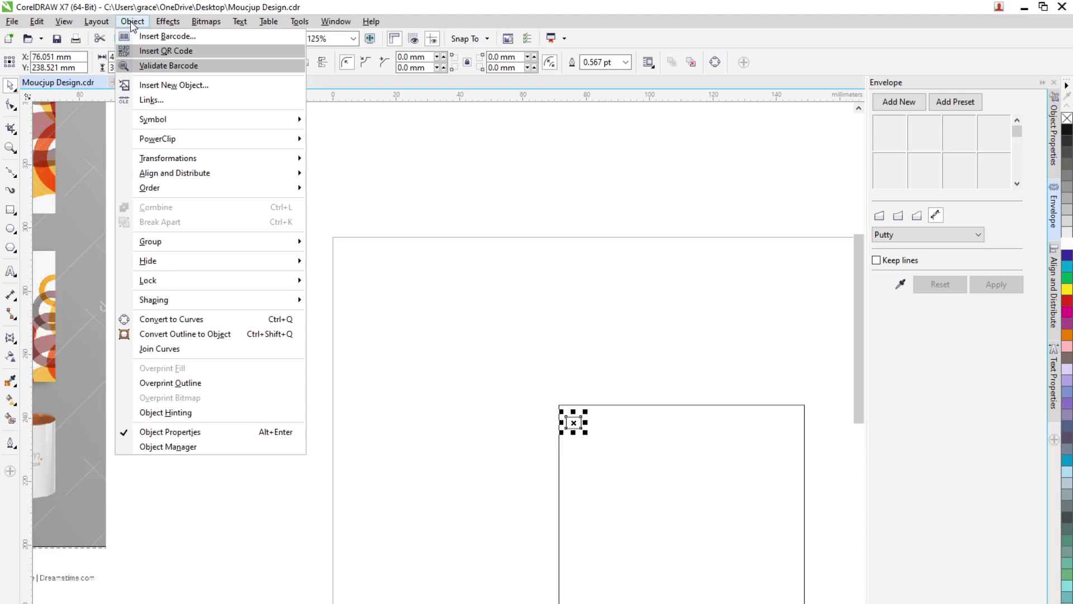
pyautogui.moveTo(162, 159)
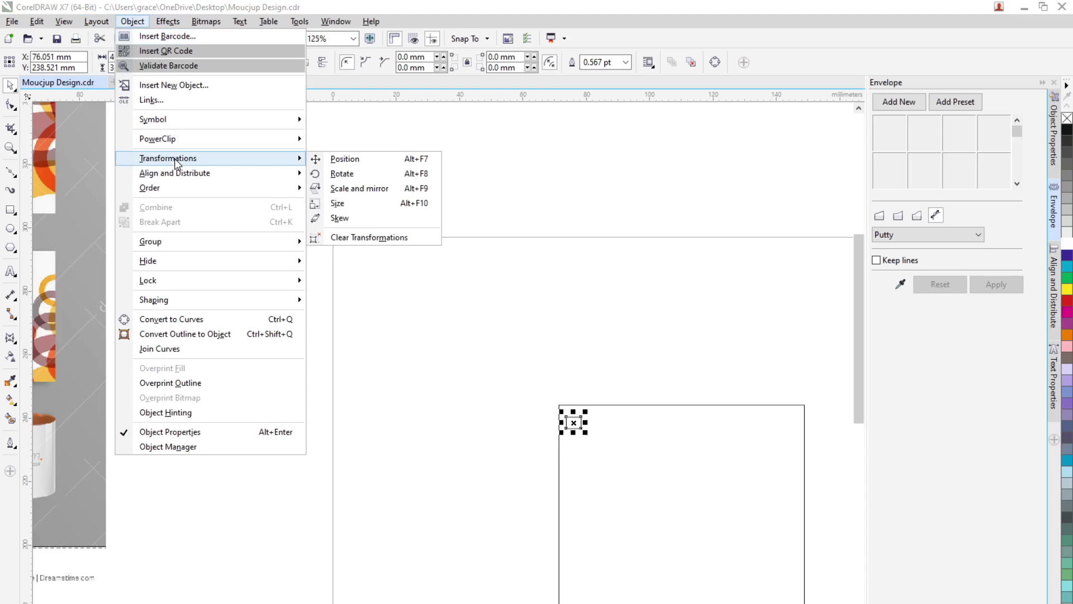
pyautogui.click(339, 160)
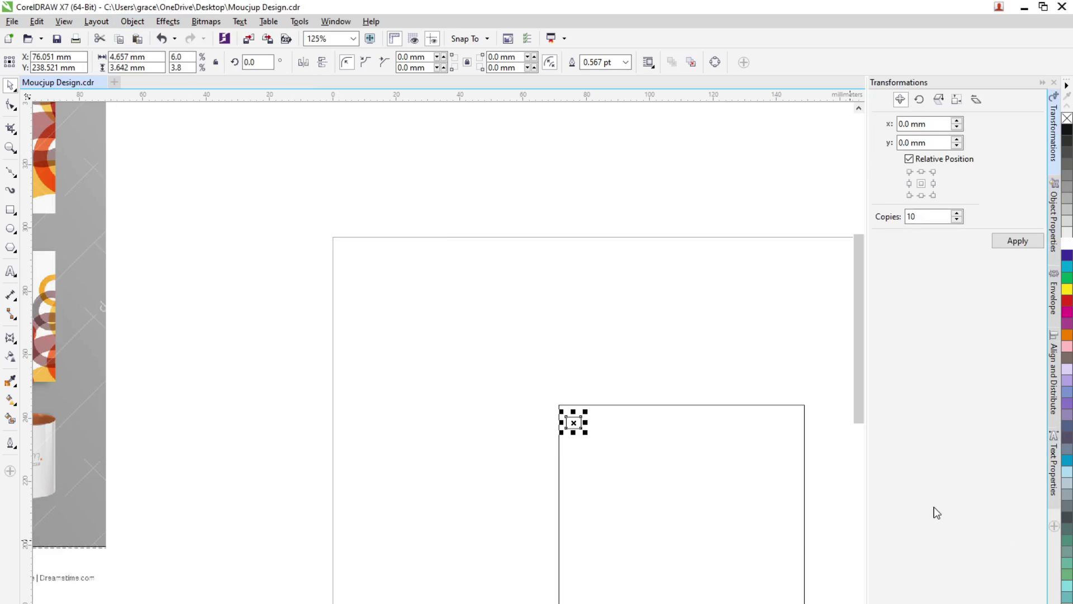
# Try ten vertical copies at 20 mm, 1 mm and 5 mm offsets, undoing each attempt
pyautogui.click(935, 142)
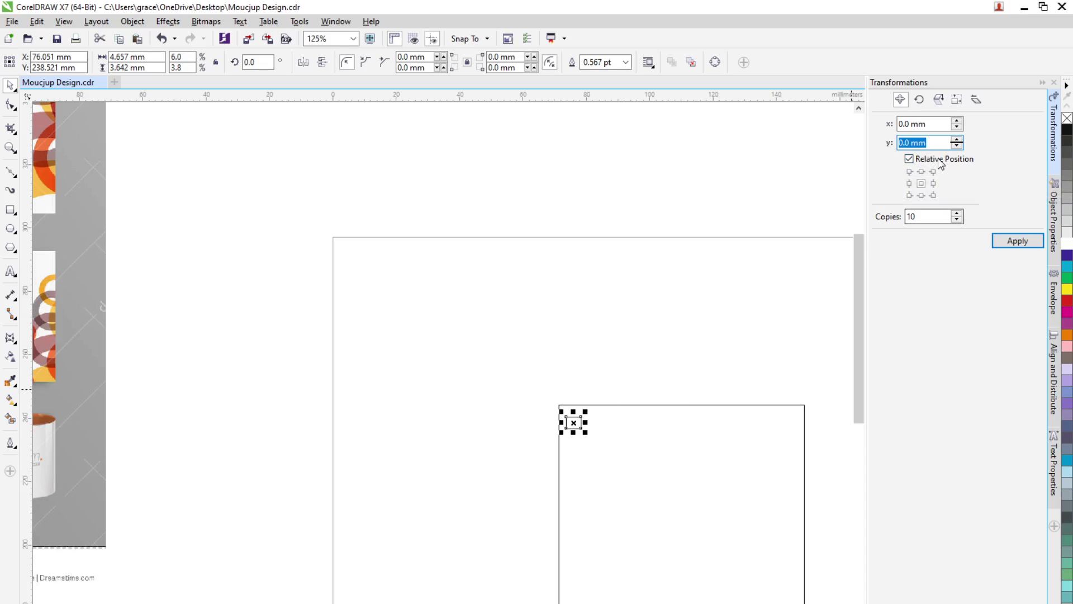
pyautogui.write('20')
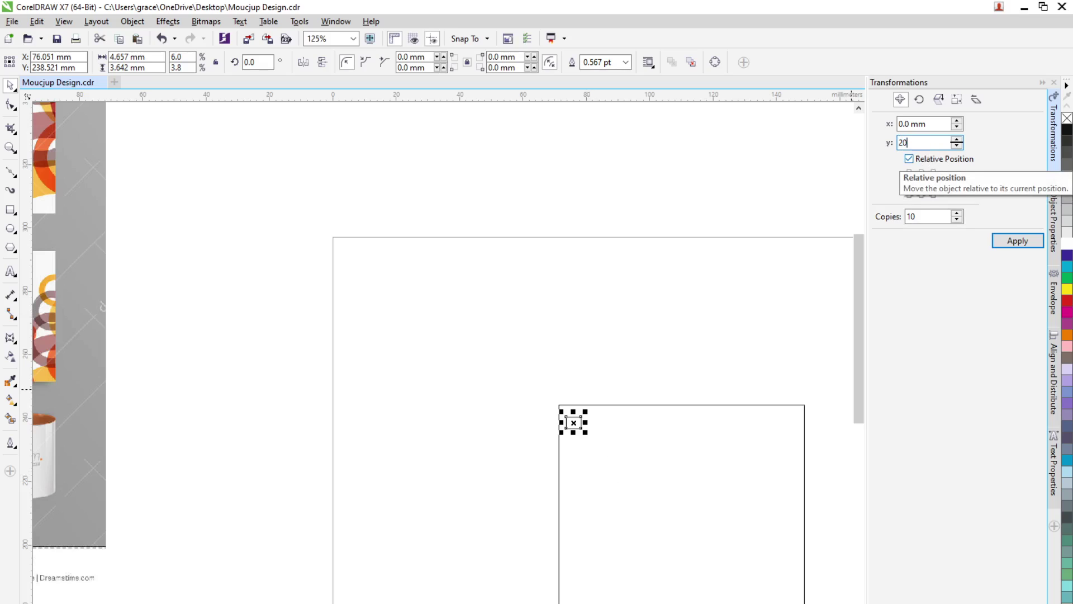
pyautogui.click(1016, 241)
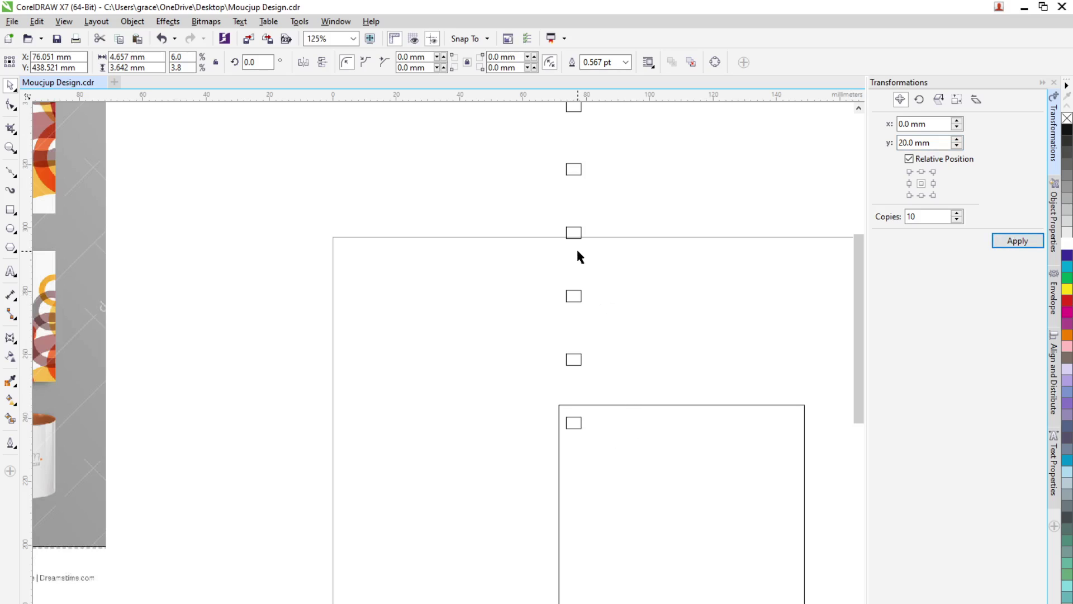
pyautogui.hotkey('ctrl', 'z')
pyautogui.moveTo(953, 143); pyautogui.dragTo(822, 143)
pyautogui.write('0')
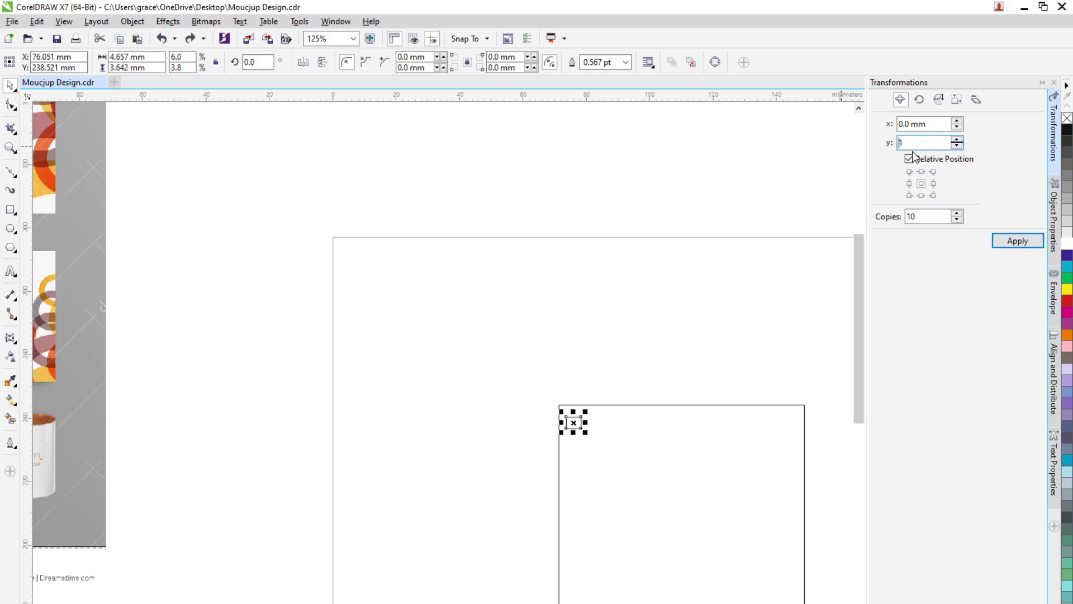
pyautogui.click(1014, 240)
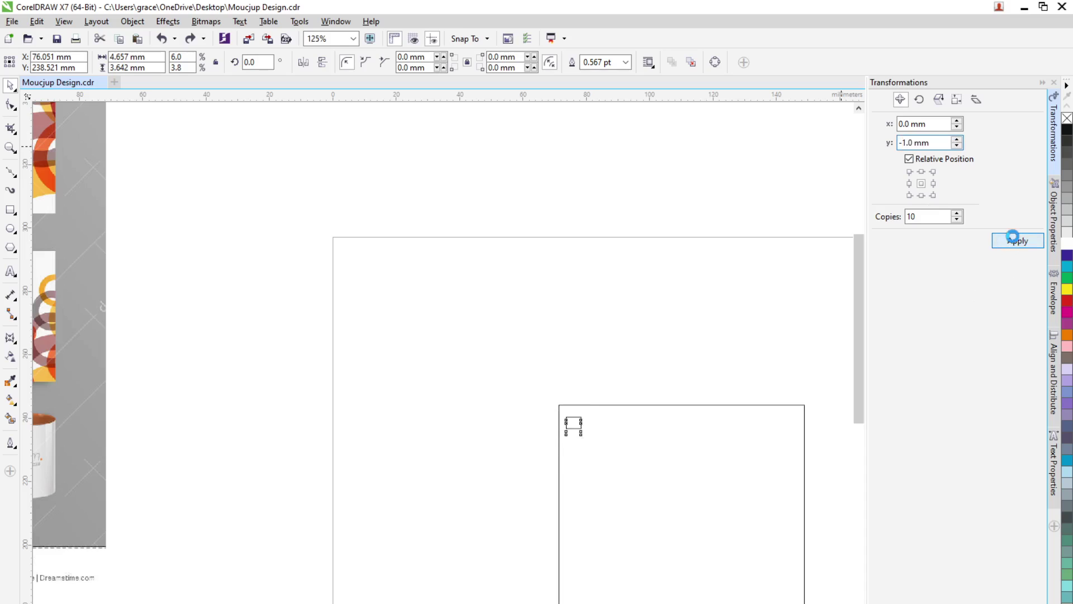
pyautogui.scroll(2, 587, 454)
pyautogui.scroll(2, 560, 463)
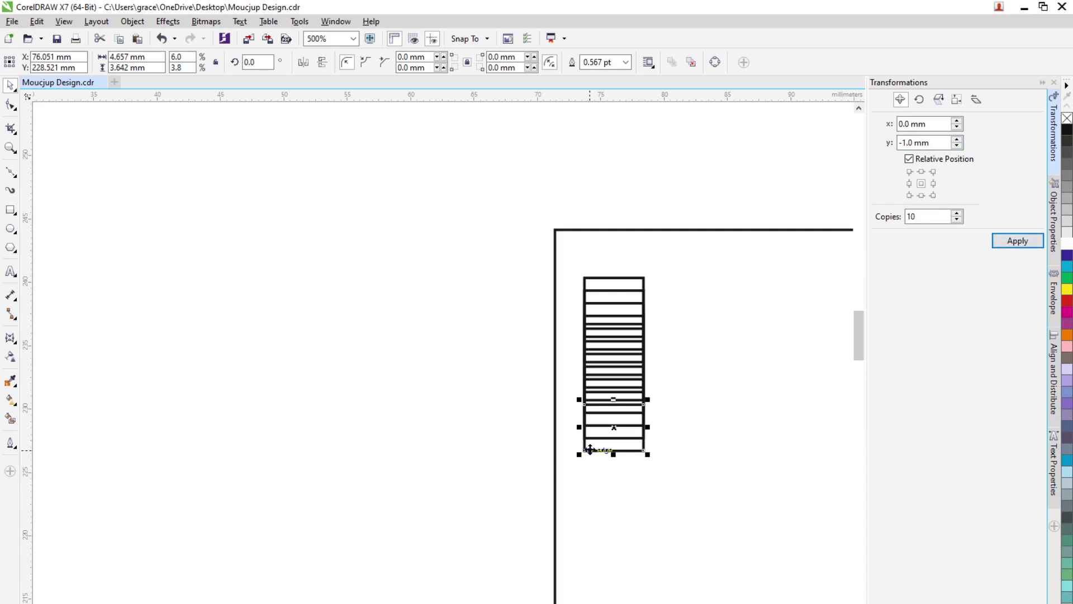
pyautogui.hotkey('ctrl', 'z')
pyautogui.moveTo(950, 143); pyautogui.dragTo(906, 145)
pyautogui.write('5')
pyautogui.click(1016, 241)
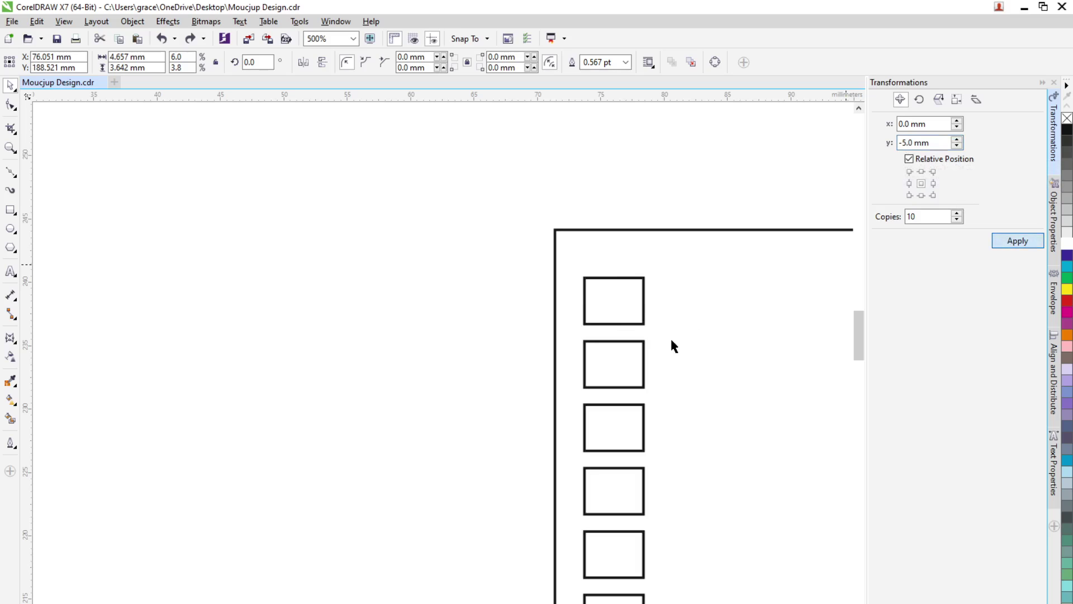
pyautogui.scroll(-2, 673, 345)
pyautogui.scroll(1, 709, 520)
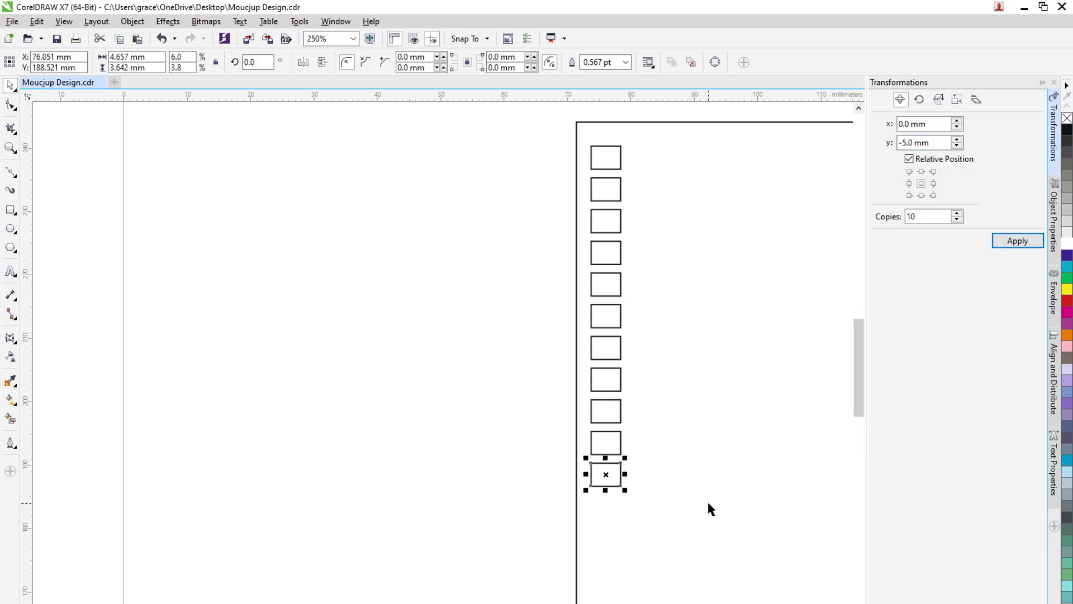
pyautogui.hotkey('ctrl', 'z')
pyautogui.hotkey('ctrl', 'z')
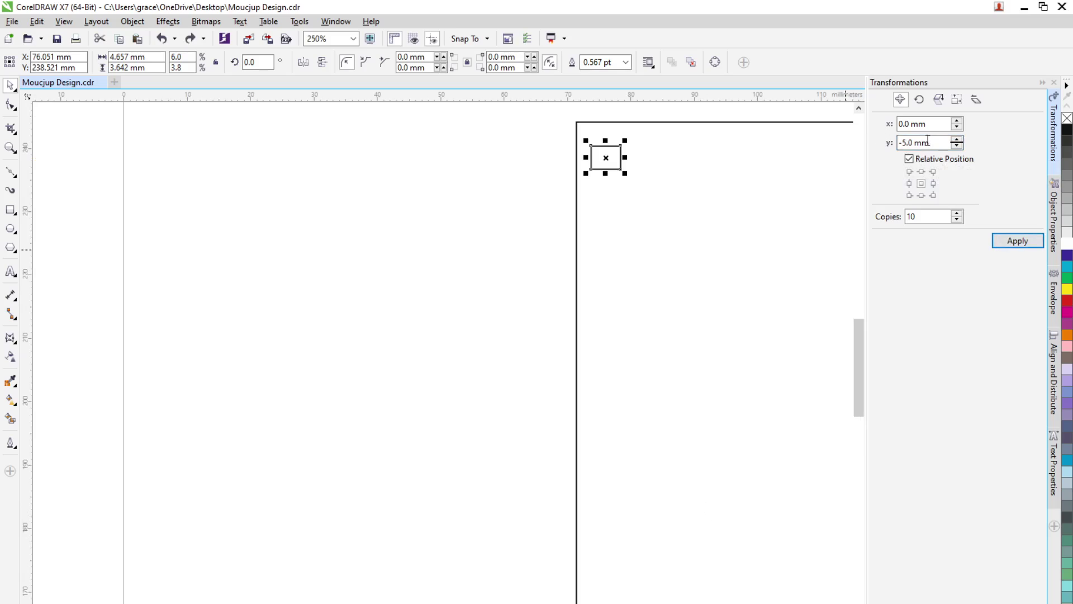
# Try ten copies at 10 mm, then at 8 mm spacing, undoing to change the count
pyautogui.moveTo(926, 142); pyautogui.dragTo(905, 144)
pyautogui.write('10')
pyautogui.click(1001, 242)
pyautogui.scroll(-5, 638, 323)
pyautogui.scroll(2, 633, 373)
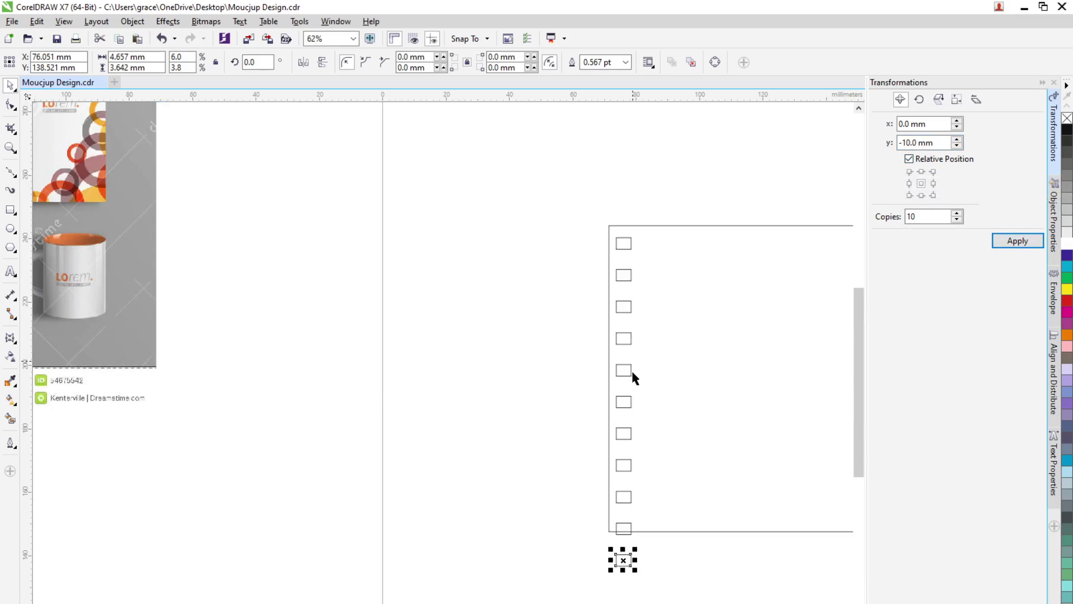
pyautogui.scroll(-1, 632, 373)
pyautogui.hotkey('ctrl', 'z')
pyautogui.moveTo(933, 143); pyautogui.dragTo(908, 143)
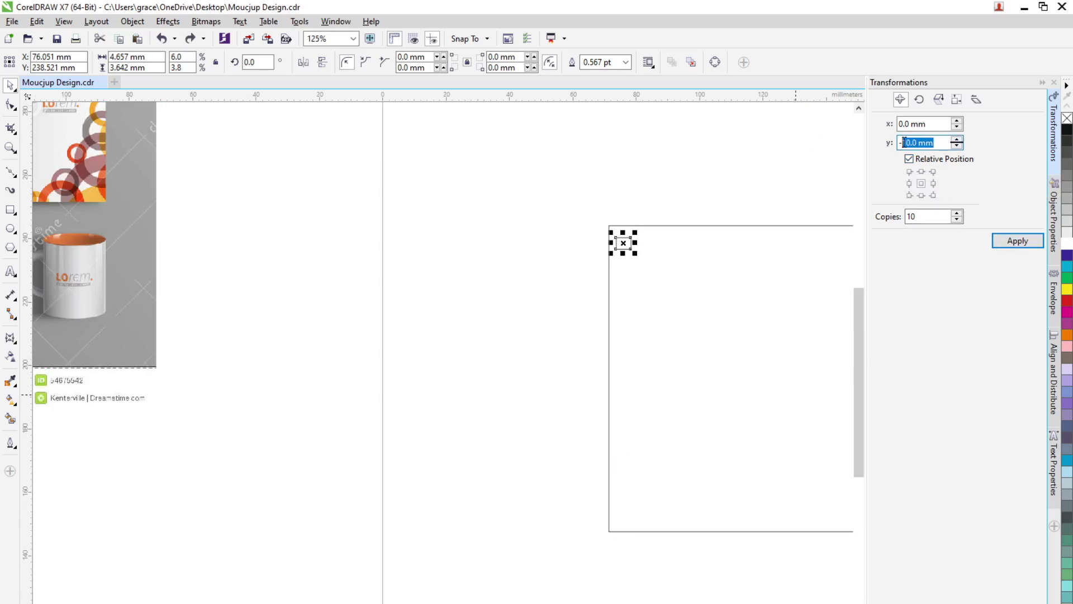
pyautogui.write('8')
pyautogui.click(1010, 247)
pyautogui.click(695, 512)
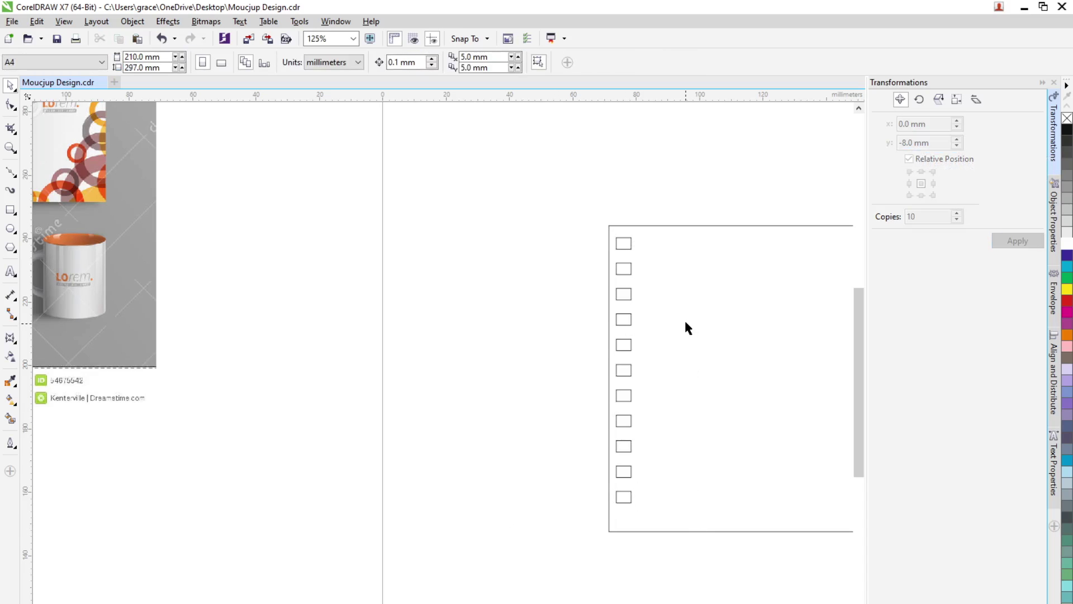
pyautogui.hotkey('ctrl', 'z')
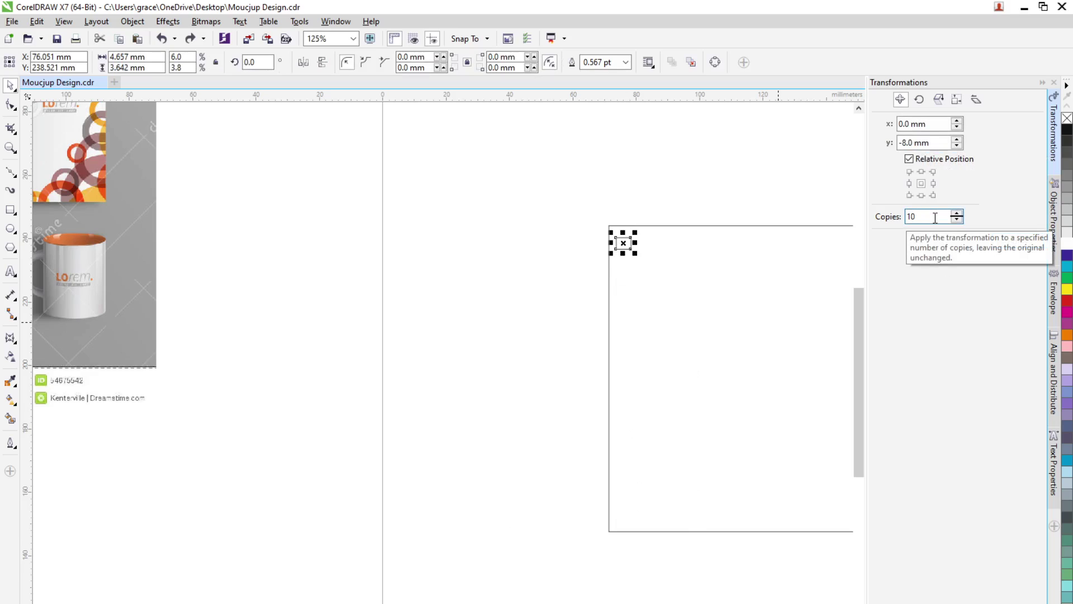
# Apply eleven copies at 8 mm spacing, then select the column and nudge it up
pyautogui.click(1018, 242)
pyautogui.moveTo(576, 217)
pyautogui.mouseDown()
pyautogui.moveTo(707, 510)
pyautogui.moveTo(643, 540)
pyautogui.mouseUp()
pyautogui.scroll(2, 642, 300)
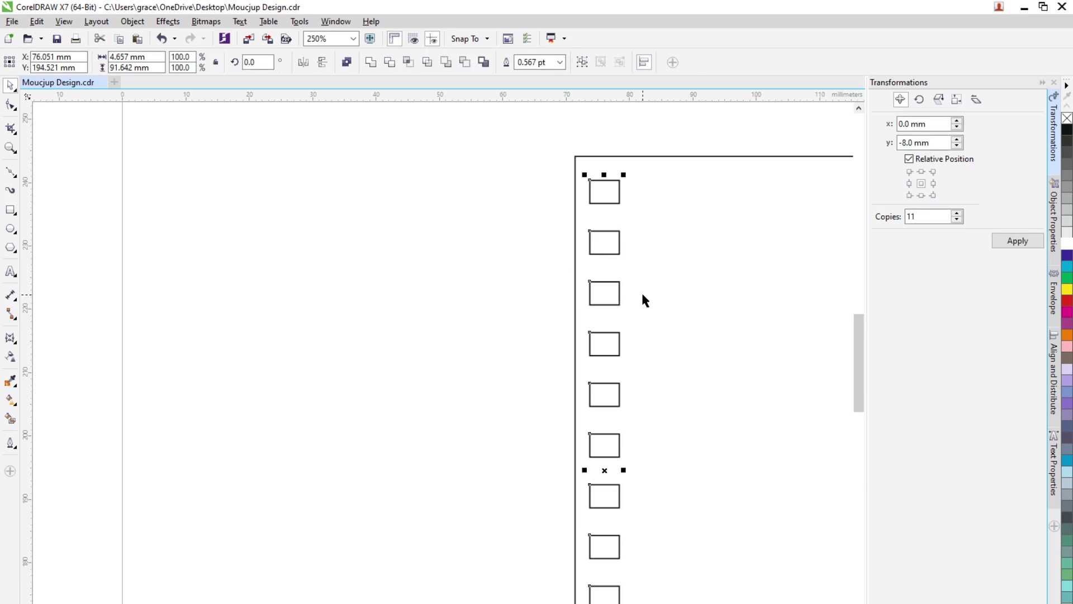
pyautogui.press('Up')
pyautogui.scroll(-4, 750, 372)
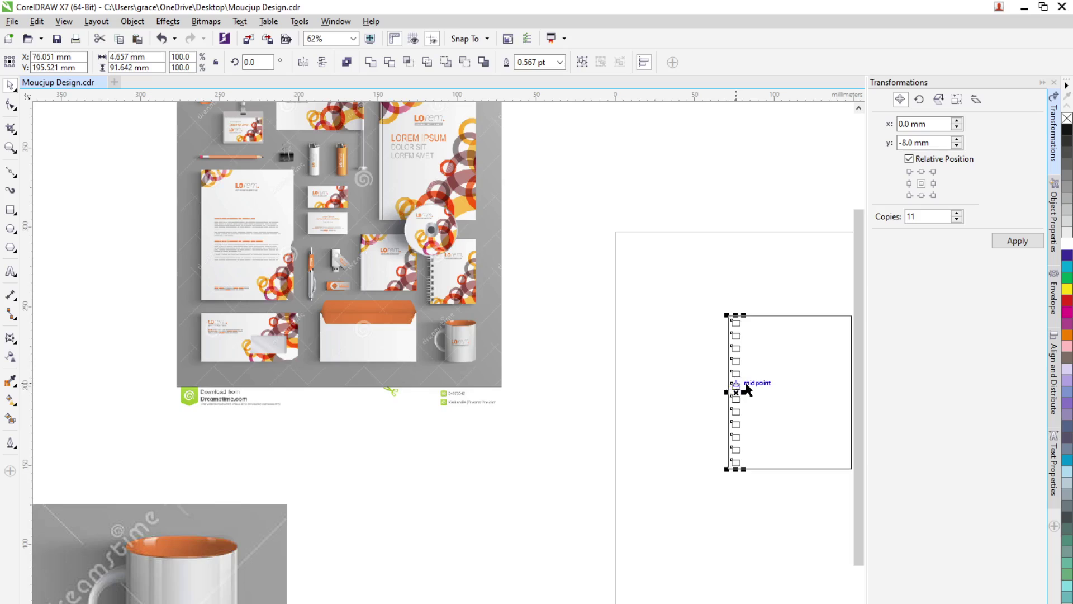
pyautogui.scroll(4, 750, 384)
# Fill the cover rectangle orange and weld the column of small squares into one shape
pyautogui.click(748, 409)
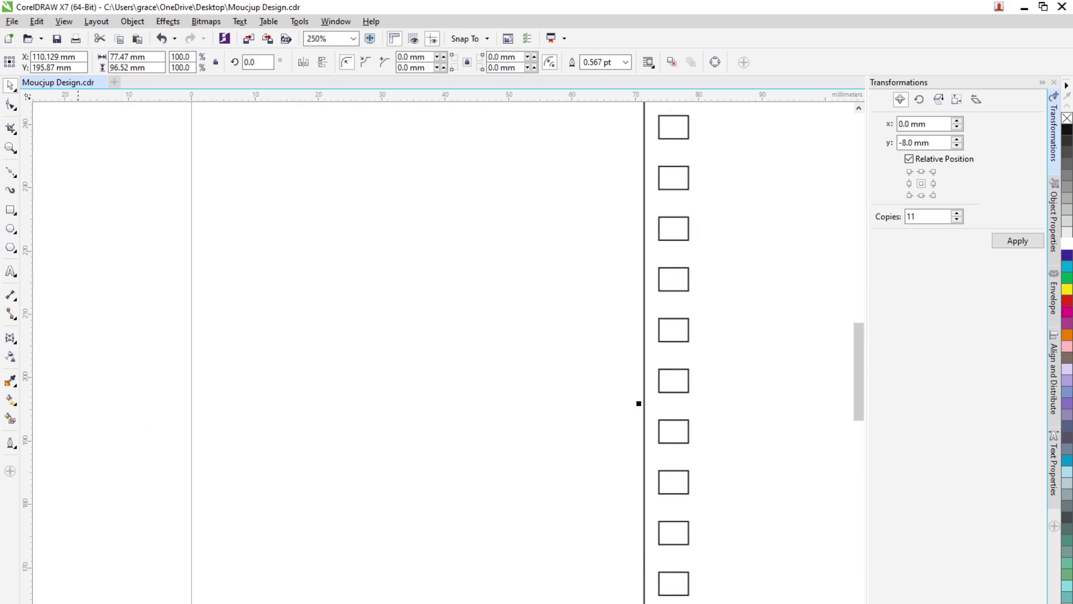
pyautogui.click(1067, 335)
pyautogui.scroll(-2, 590, 420)
pyautogui.moveTo(638, 576); pyautogui.dragTo(646, 592)
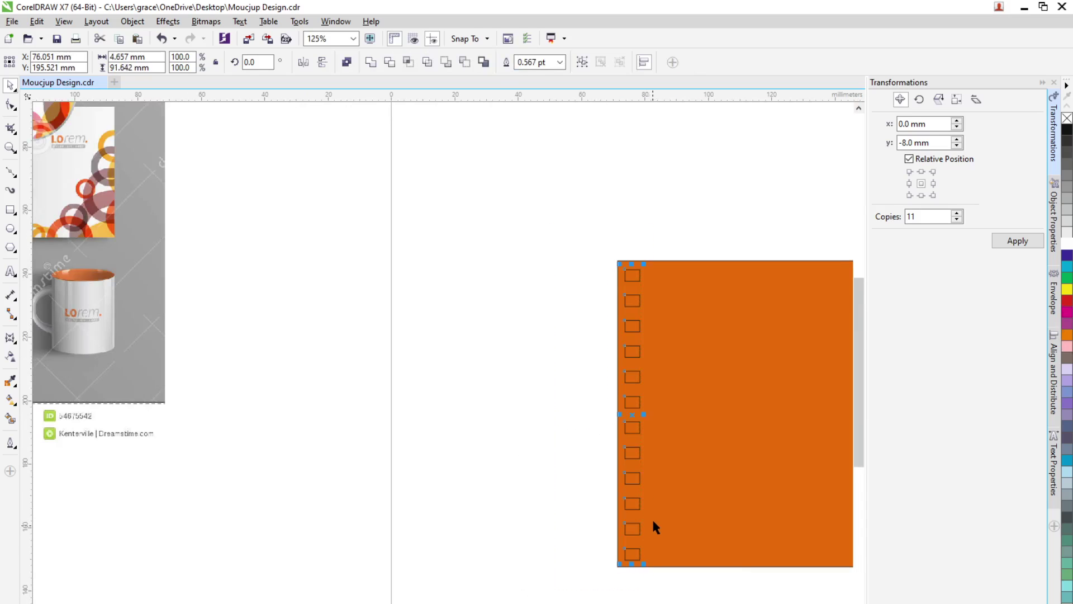
pyautogui.click(370, 62)
# Cut the welded squares out of the orange cover with Back Minus Front
pyautogui.keyDown('shift'); pyautogui.click(692, 370); pyautogui.keyUp('shift')
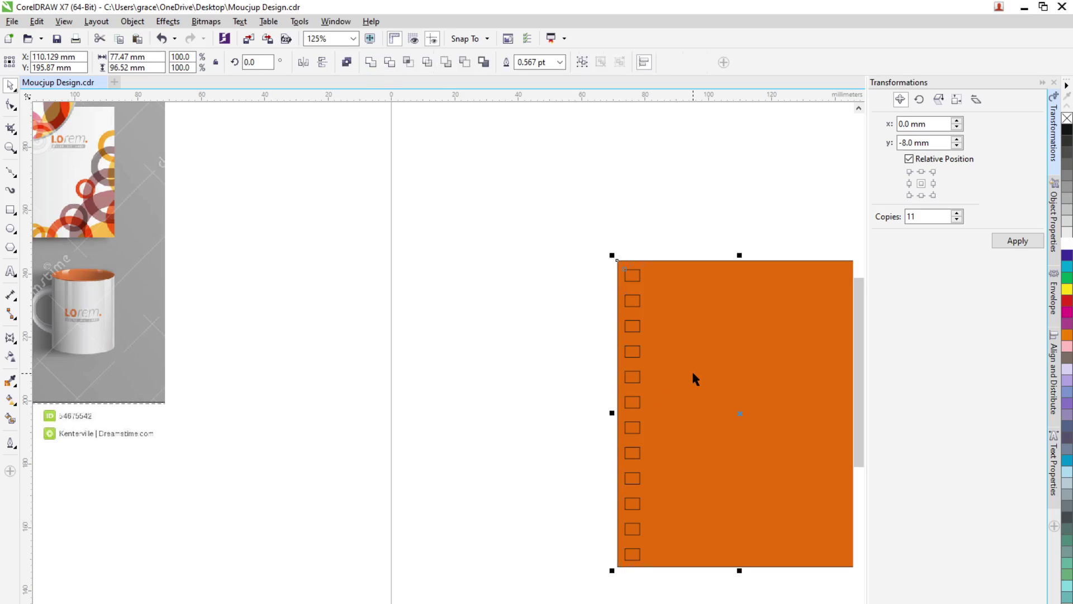
pyautogui.click(465, 62)
pyautogui.click(460, 268)
pyautogui.scroll(2, 665, 319)
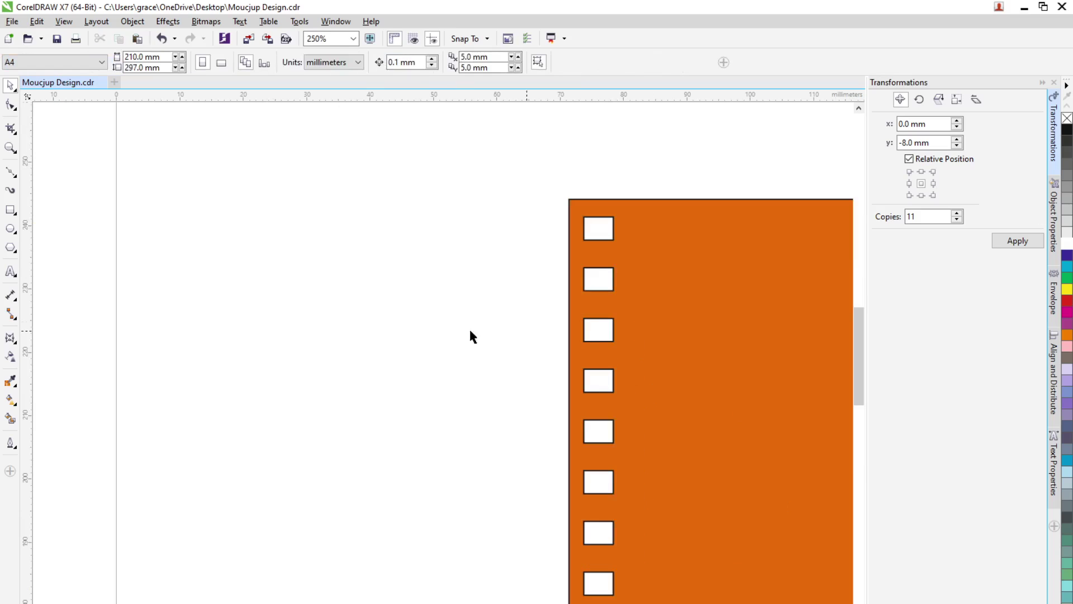
# Set the orange cover's outline to None
pyautogui.click(424, 62)
pyautogui.click(391, 74)
pyautogui.click(396, 269)
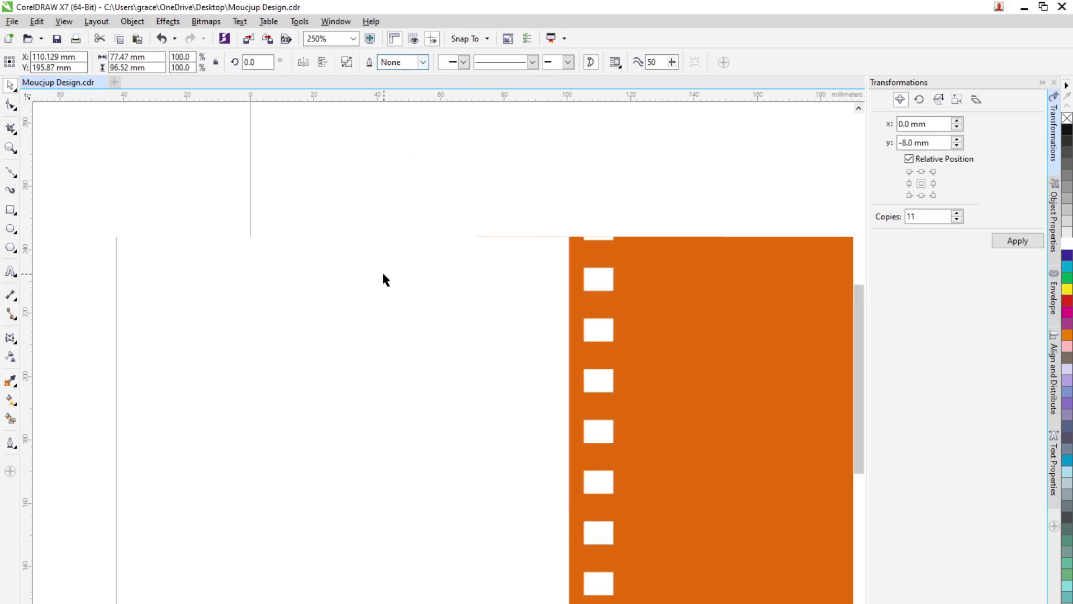
pyautogui.scroll(-2, 383, 277)
pyautogui.scroll(2, 469, 355)
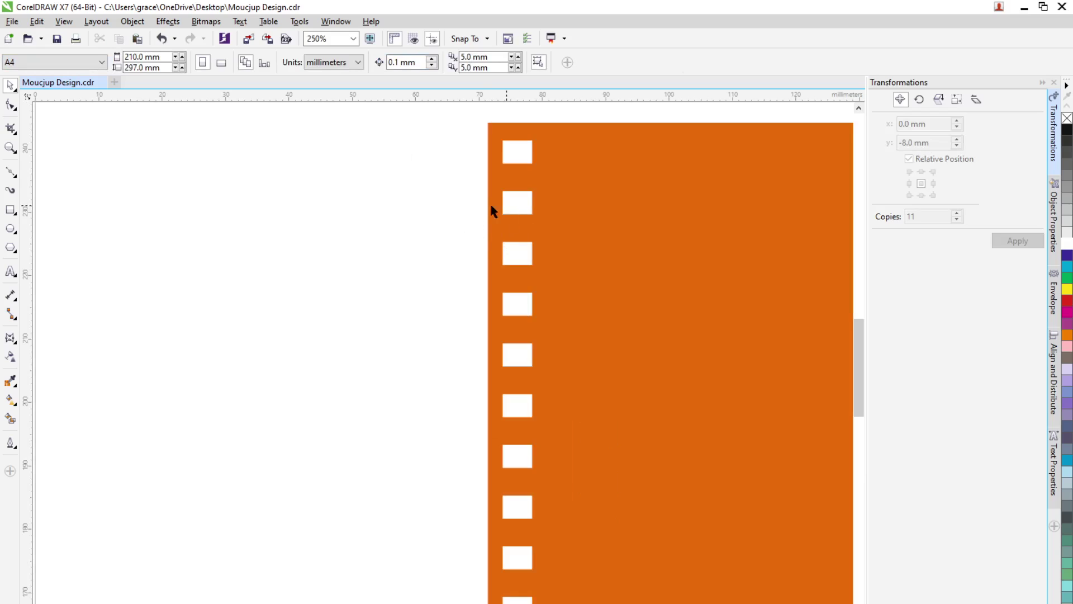
pyautogui.click(10, 210)
# Draw a thin bar to the left of the cover and fill it light grey
pyautogui.moveTo(280, 282); pyautogui.dragTo(339, 286)
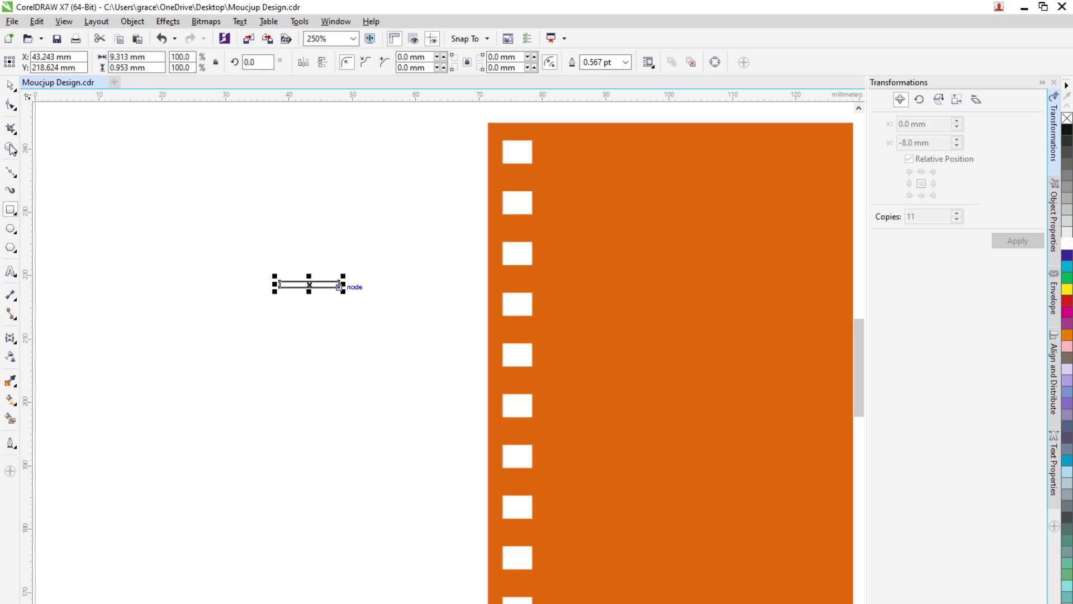
pyautogui.press('space')
pyautogui.scroll(2, 309, 296)
pyautogui.press('space')
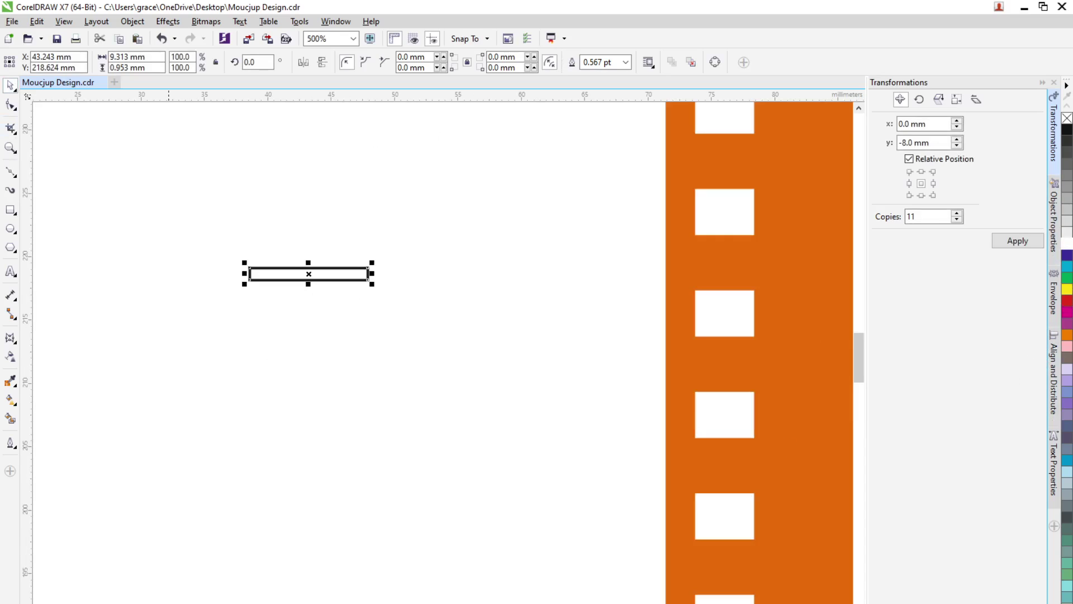
pyautogui.click(1068, 229)
# Remove the thin bar's outline and fill it a darker grey
pyautogui.scroll(1, 281, 309)
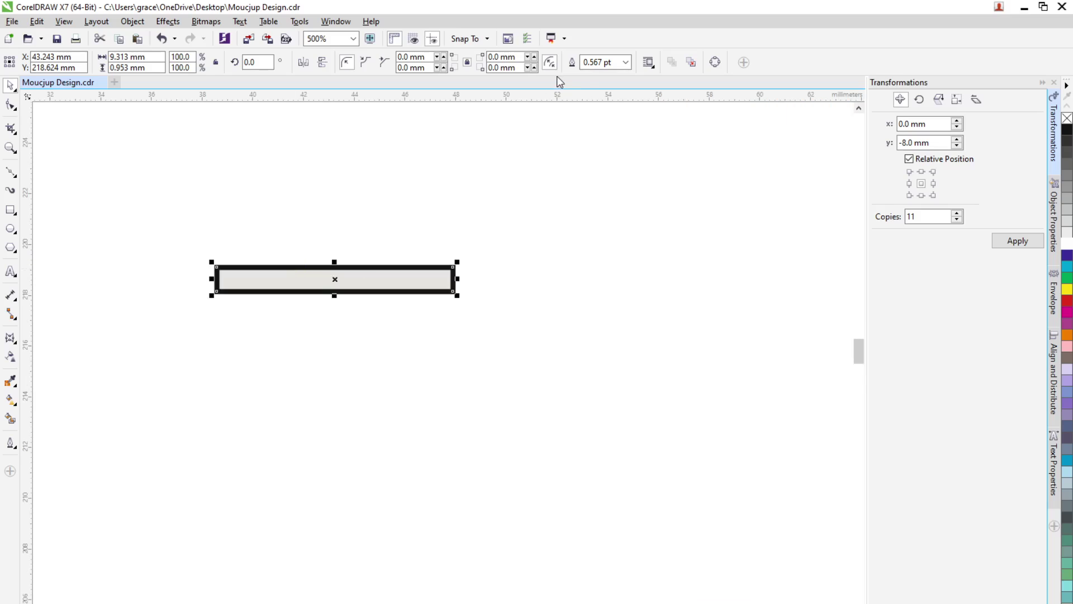
pyautogui.click(626, 68)
pyautogui.click(609, 73)
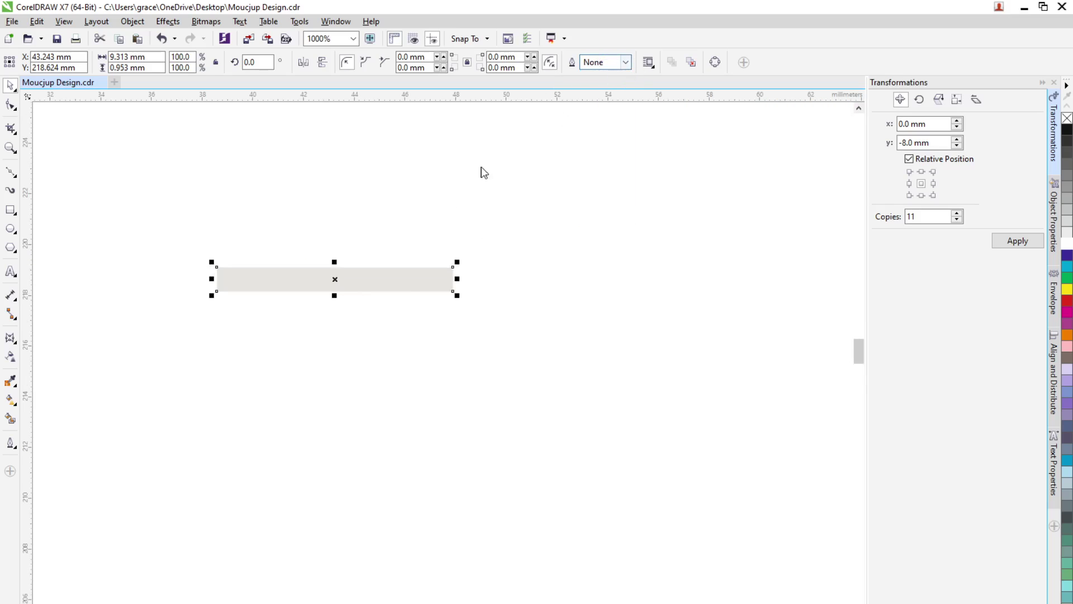
pyautogui.click(1066, 206)
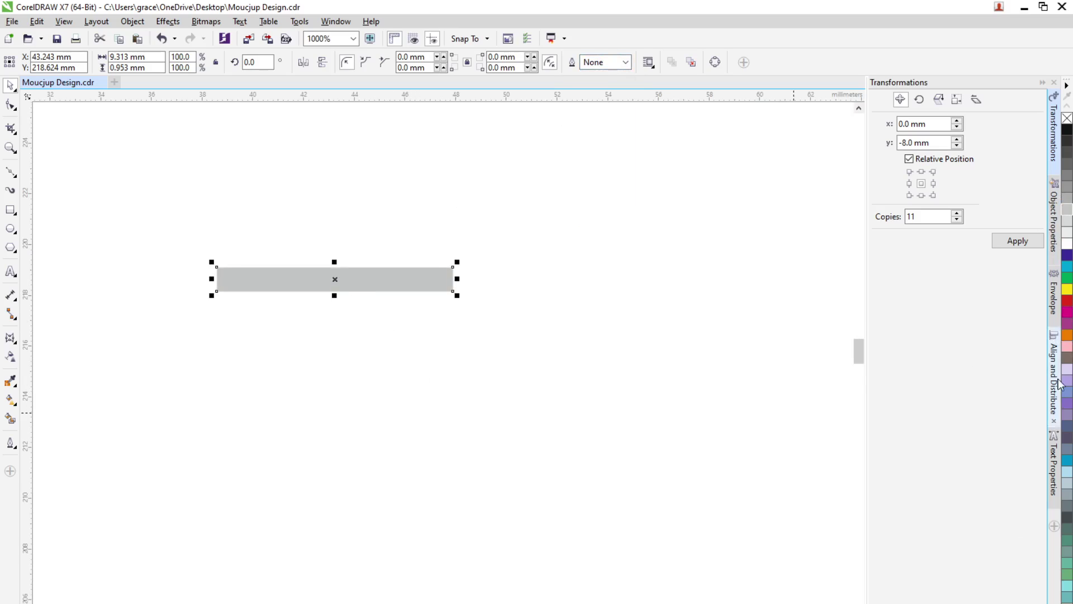
# Give the bar a gradient fill with a midway stop and a sampled grey end stop
pyautogui.click(1054, 224)
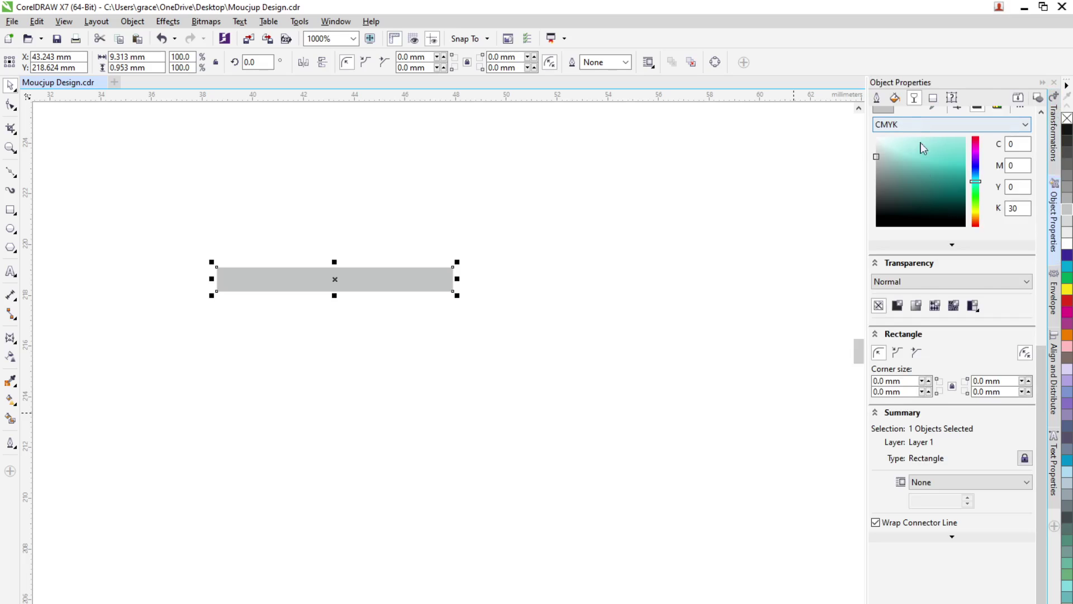
pyautogui.click(895, 97)
pyautogui.click(917, 134)
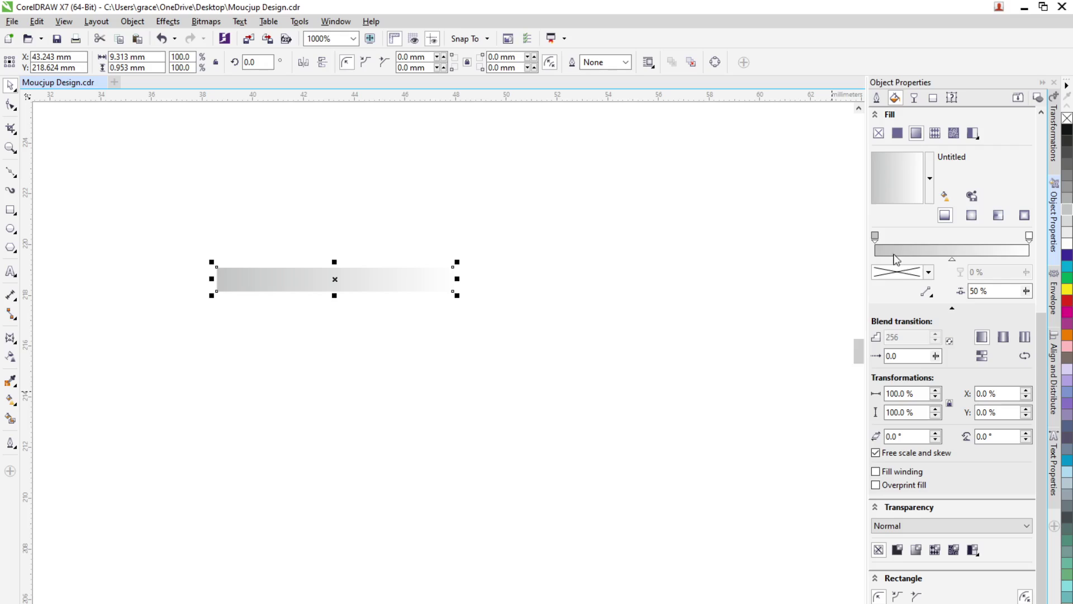
pyautogui.doubleClick(956, 244)
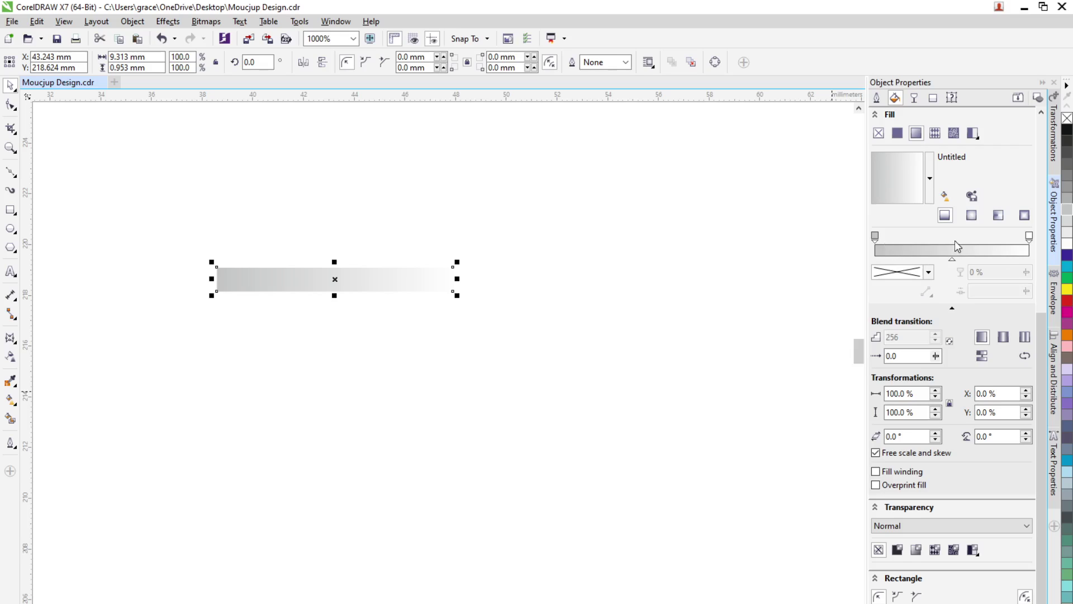
pyautogui.click(1030, 236)
pyautogui.click(931, 277)
pyautogui.click(926, 301)
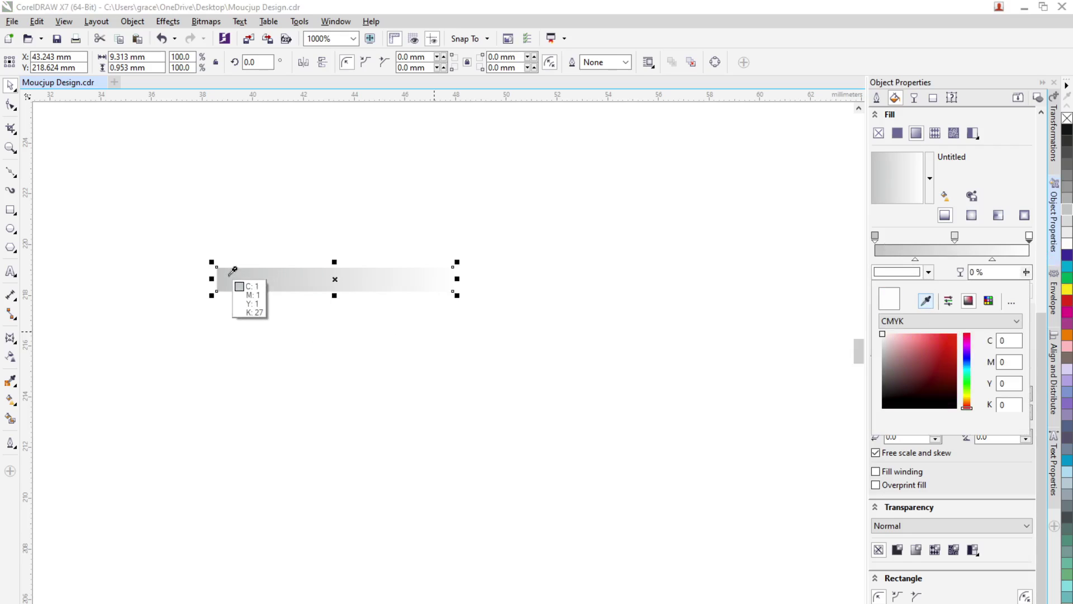
pyautogui.click(894, 249)
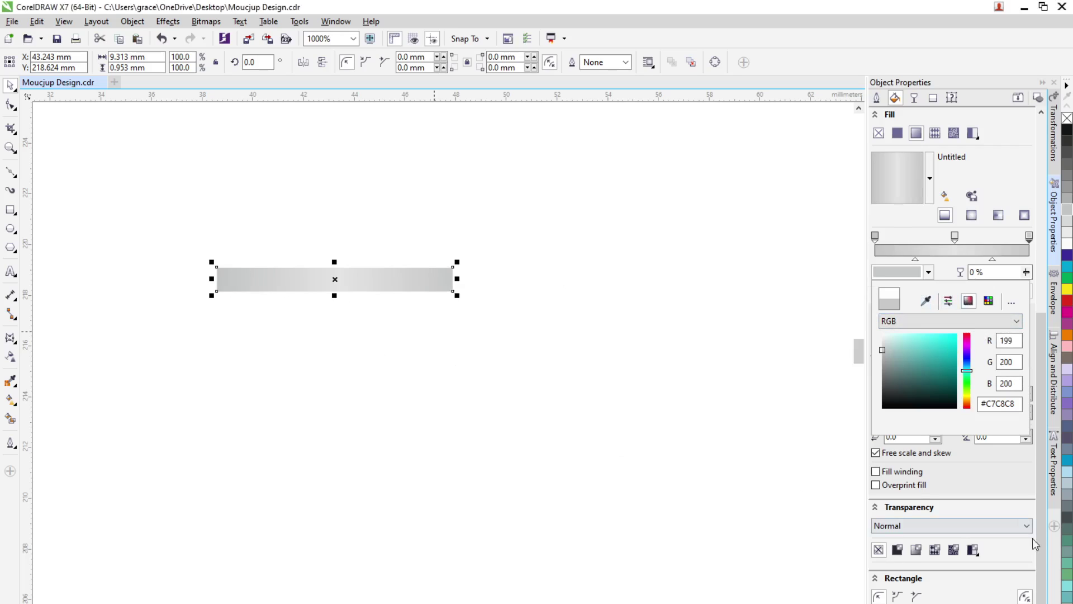
pyautogui.click(1027, 195)
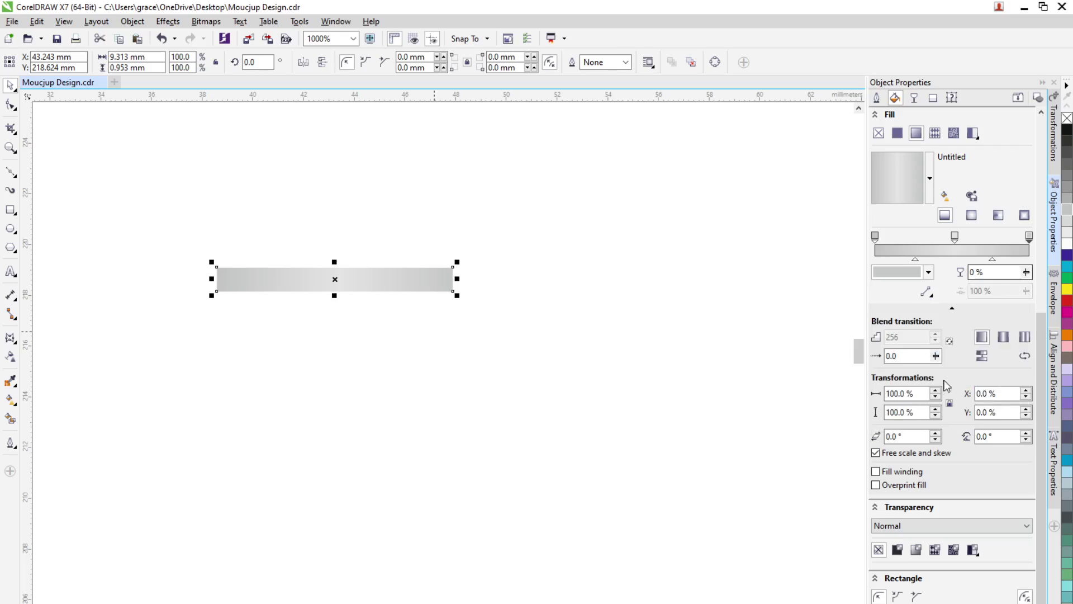
# Rotate the bar's gradient to 90°
pyautogui.click(1000, 437)
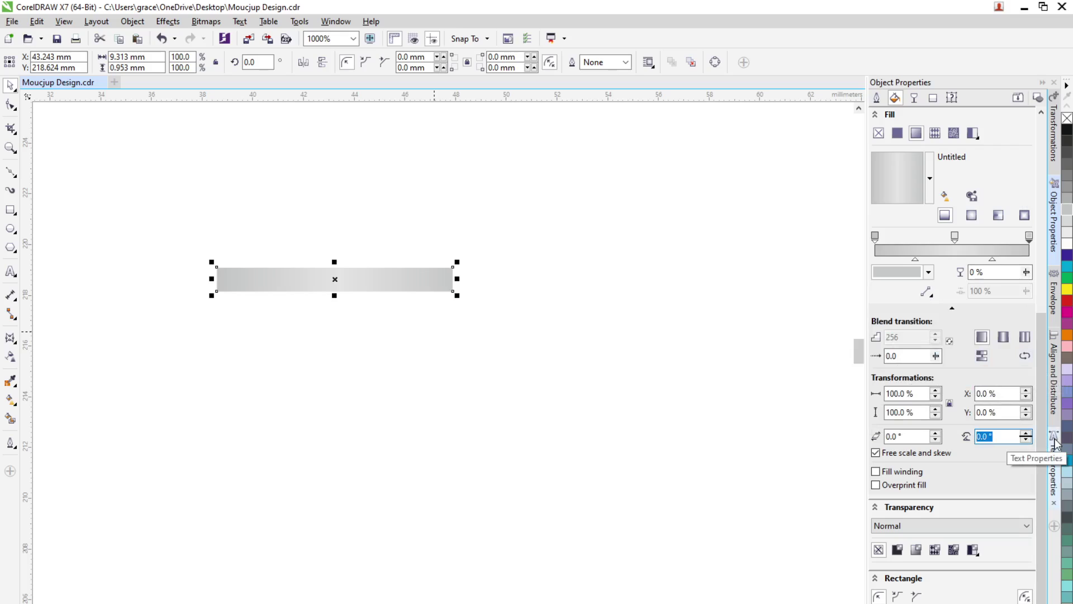
pyautogui.write('90')
pyautogui.press('Return')
pyautogui.scroll(1, 330, 266)
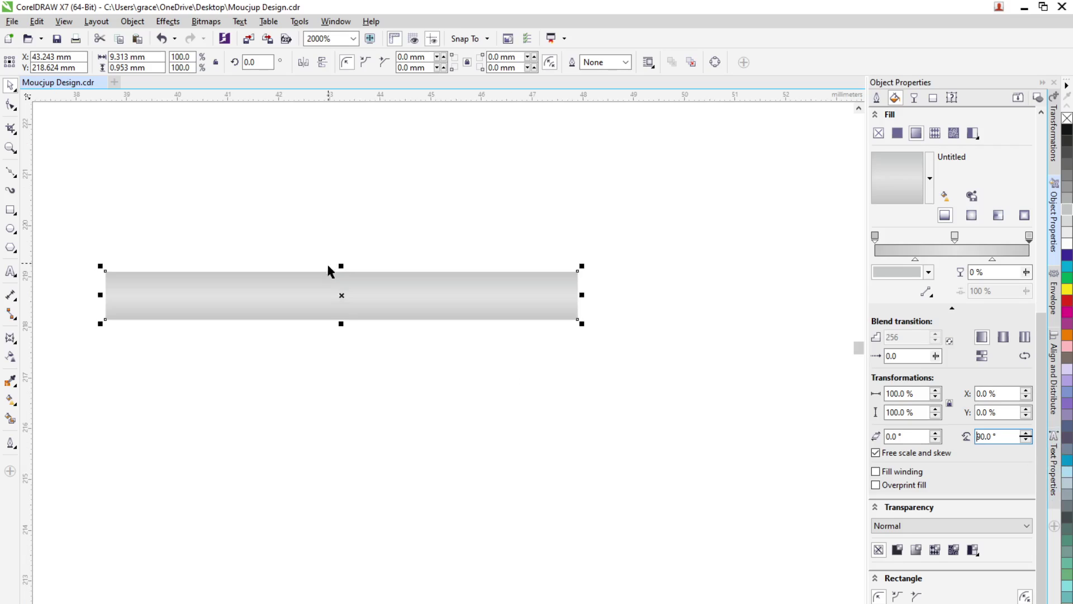
pyautogui.scroll(1, 302, 305)
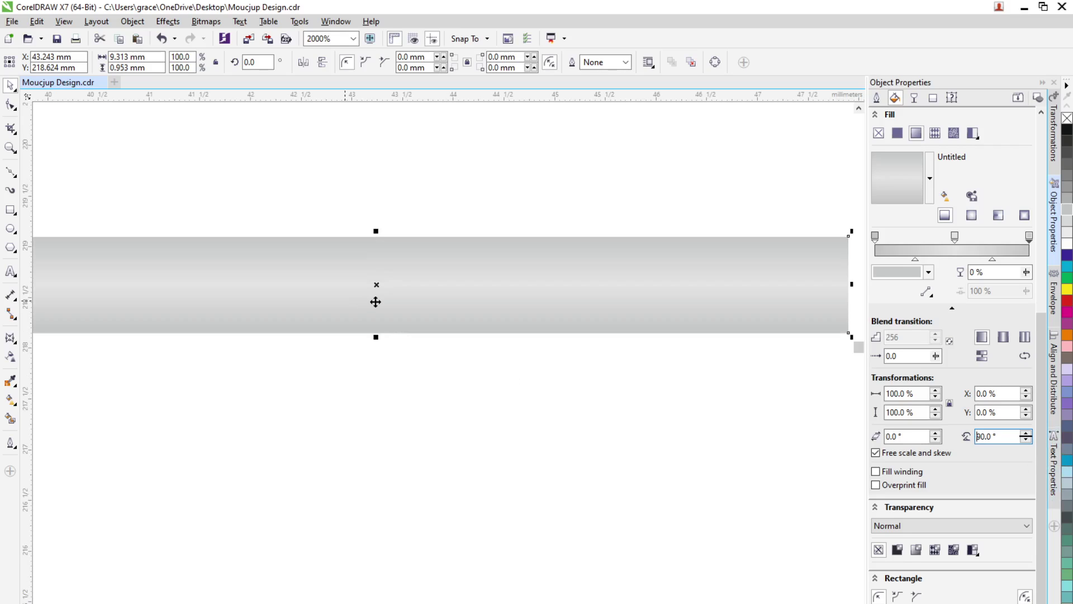
pyautogui.scroll(-1, 407, 289)
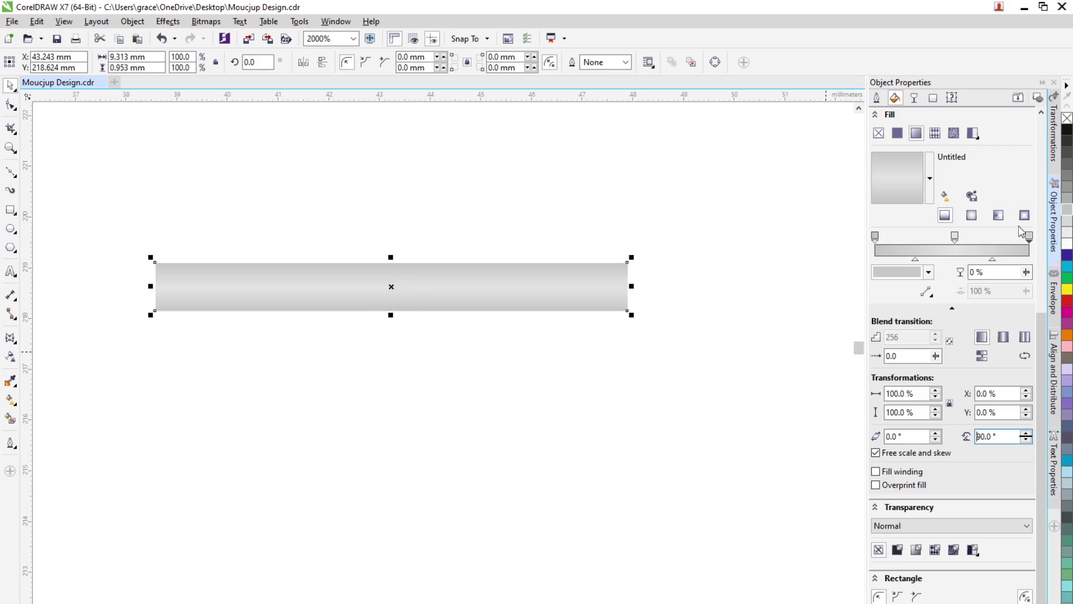
# Set both the gradient's start and end stops to the cover's orange with the eyedropper
pyautogui.click(929, 272)
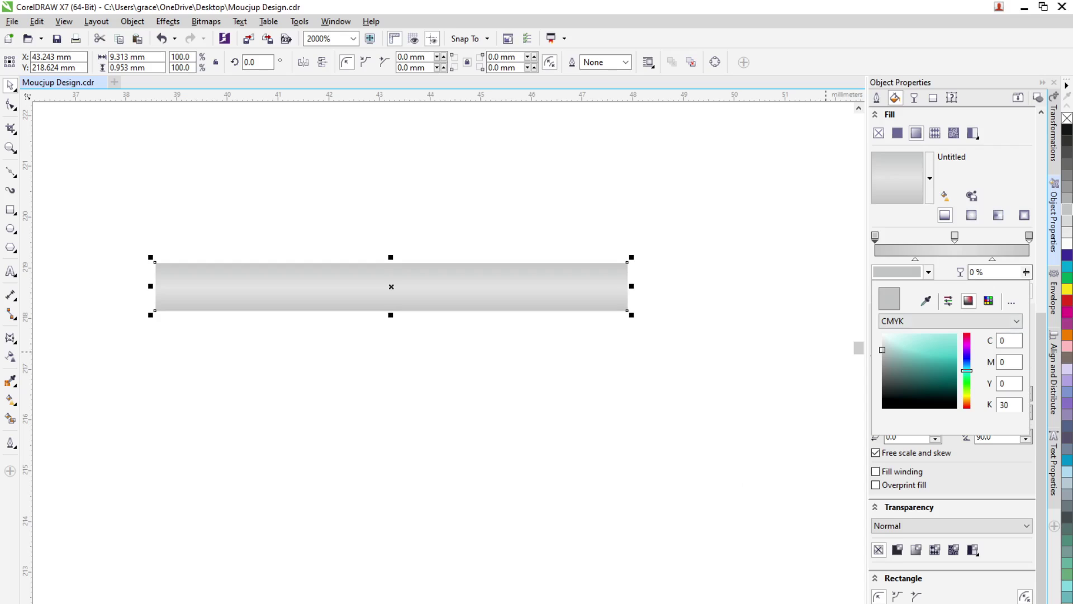
pyautogui.click(926, 301)
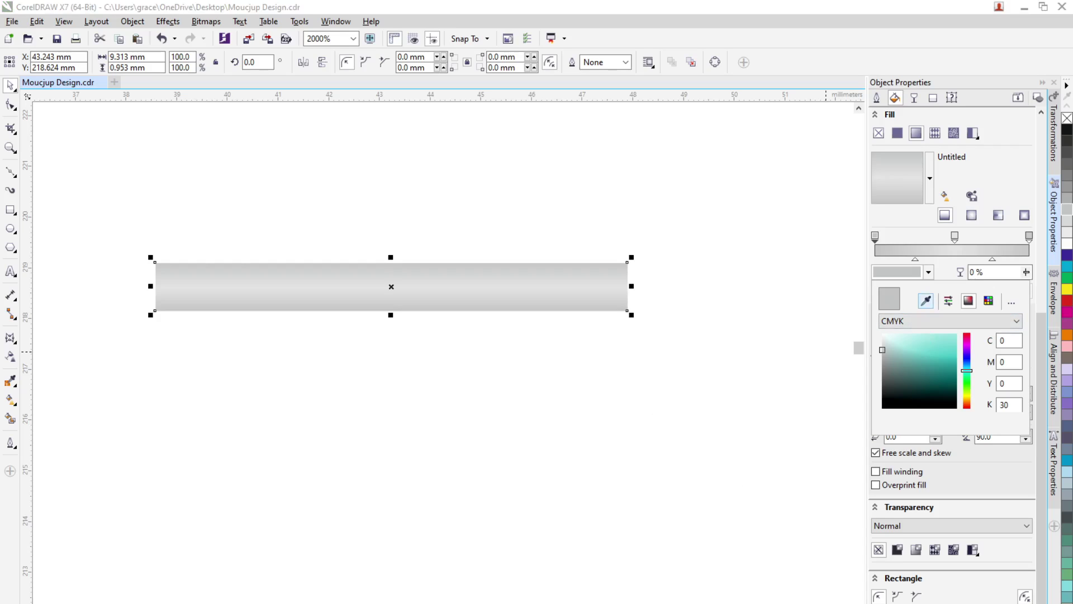
pyautogui.click(1068, 335)
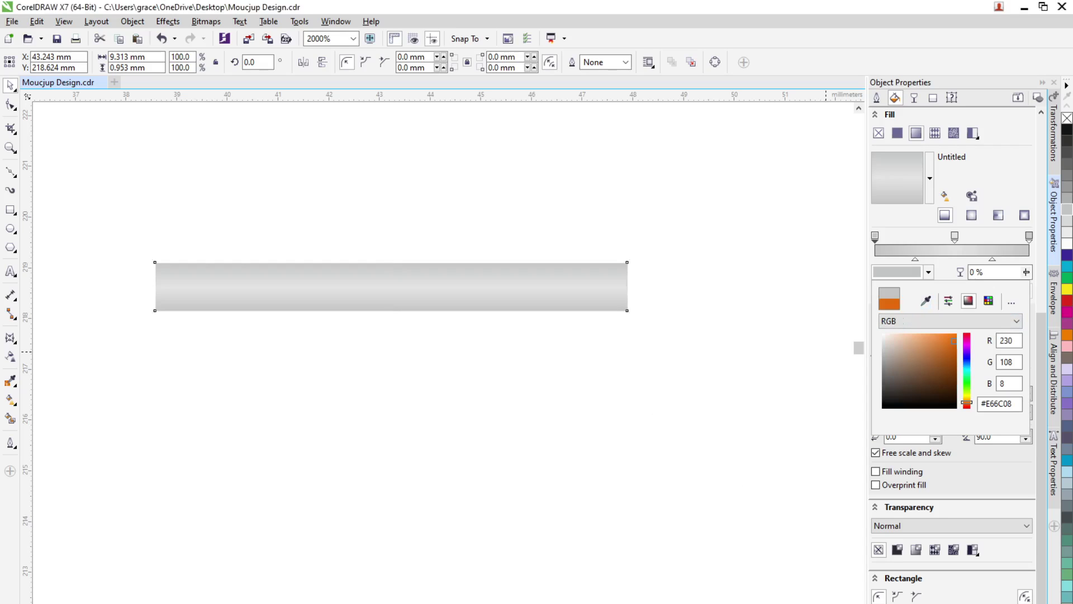
pyautogui.click(1033, 244)
pyautogui.click(1030, 237)
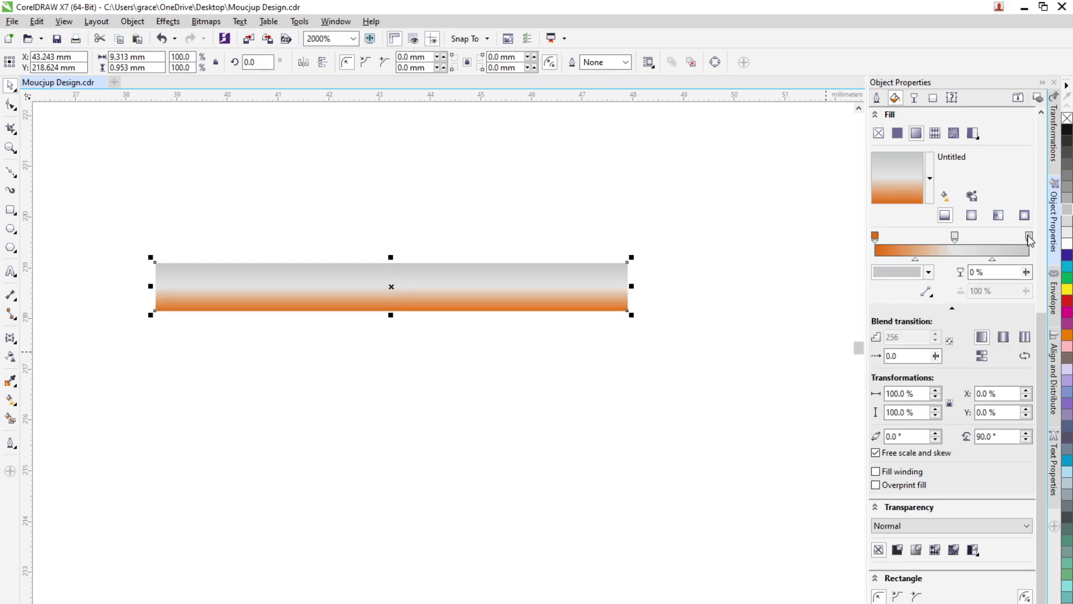
pyautogui.click(928, 273)
pyautogui.click(926, 300)
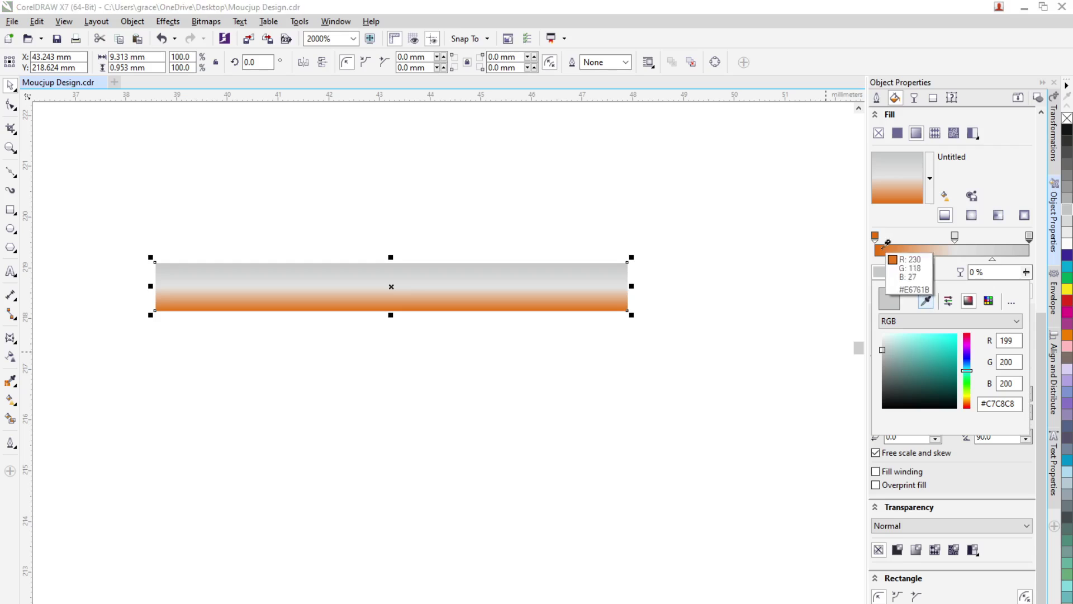
pyautogui.click(886, 244)
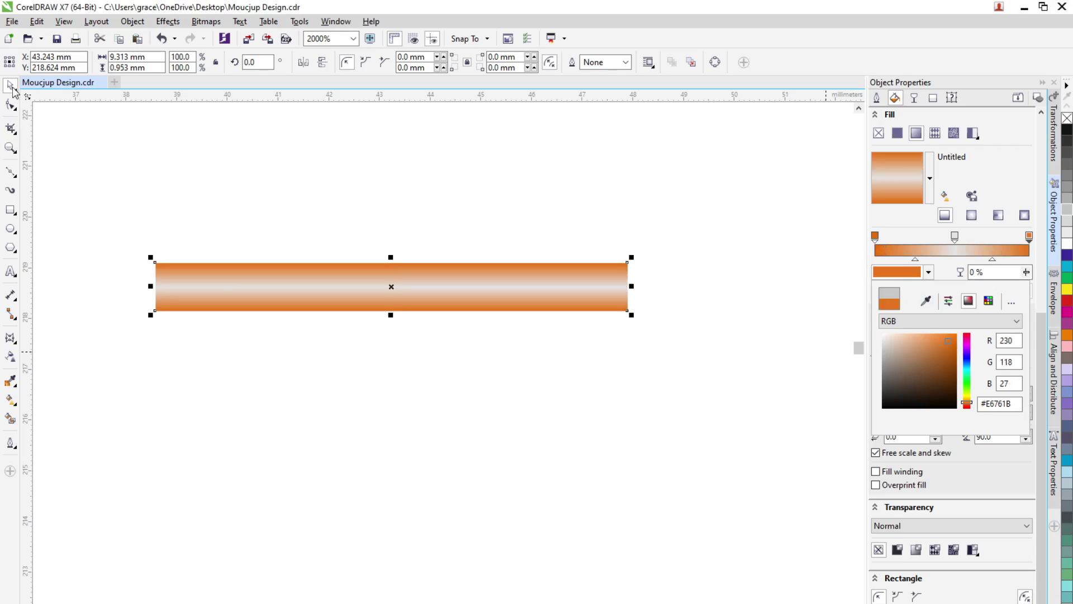
pyautogui.scroll(-2, 413, 347)
# Move the gradient bar onto the cover's edge, stretch it slightly, and leave a duplicate below
pyautogui.scroll(-1, 412, 347)
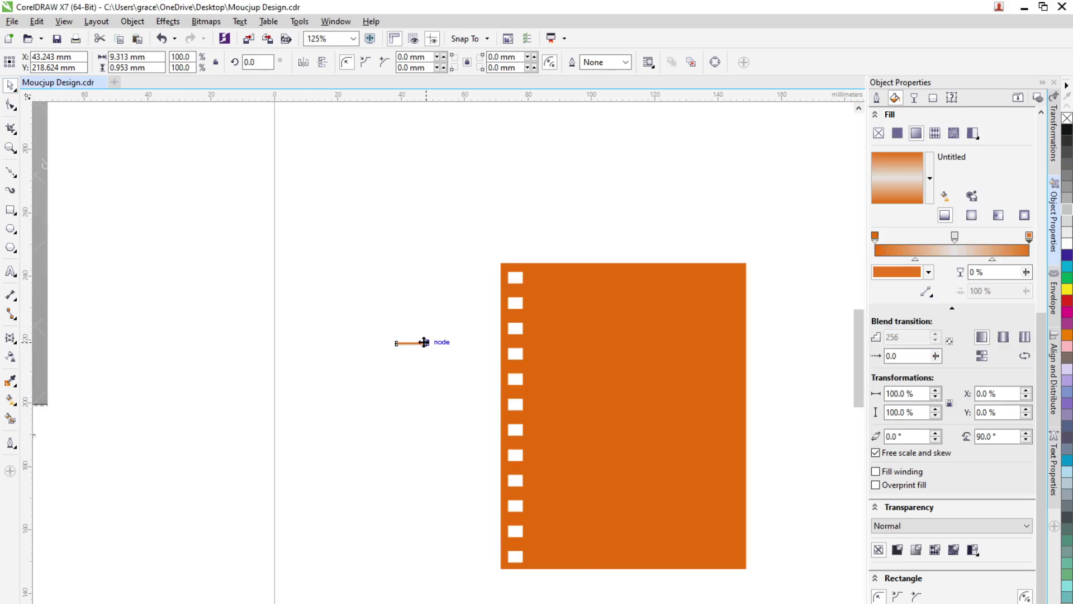
pyautogui.scroll(2, 406, 353)
pyautogui.moveTo(391, 335); pyautogui.dragTo(730, 166)
pyautogui.click(822, 177)
pyautogui.click(819, 165)
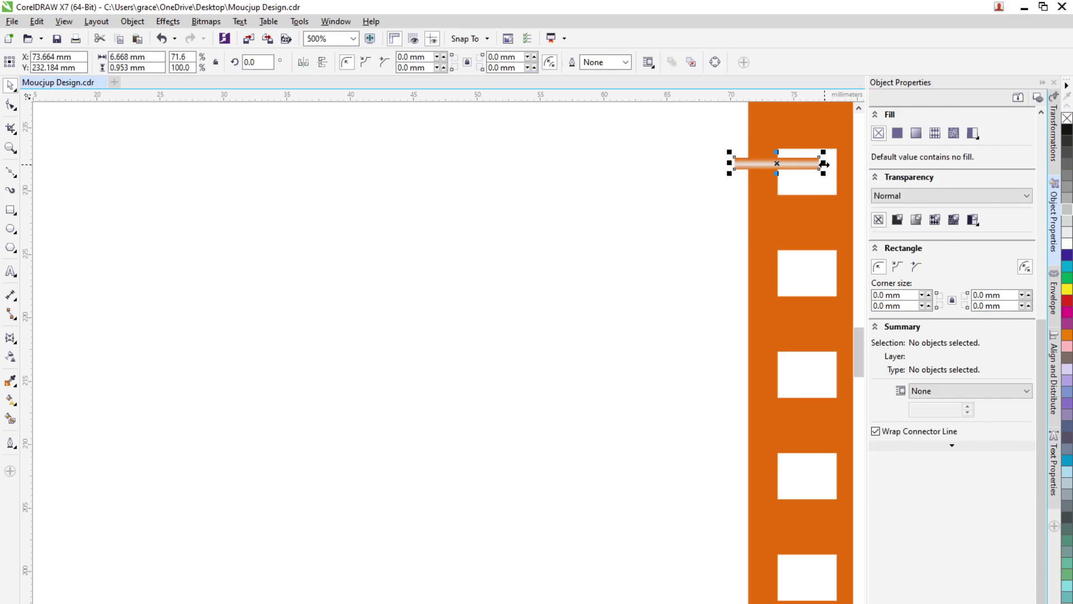
pyautogui.moveTo(825, 165); pyautogui.dragTo(784, 183)
pyautogui.press('Escape')
pyautogui.click(782, 167)
pyautogui.press('Escape')
# Position the two bars across the top white square, align them, and group them with Ctrl+G
pyautogui.scroll(-2, 575, 268)
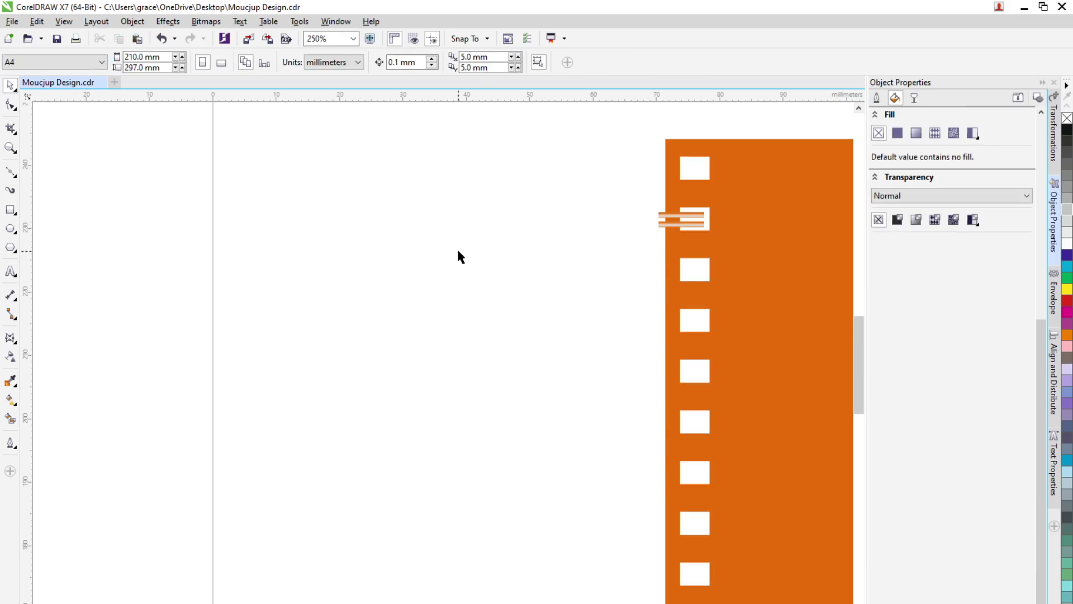
pyautogui.scroll(-2, 459, 256)
pyautogui.scroll(2, 568, 235)
pyautogui.click(576, 240)
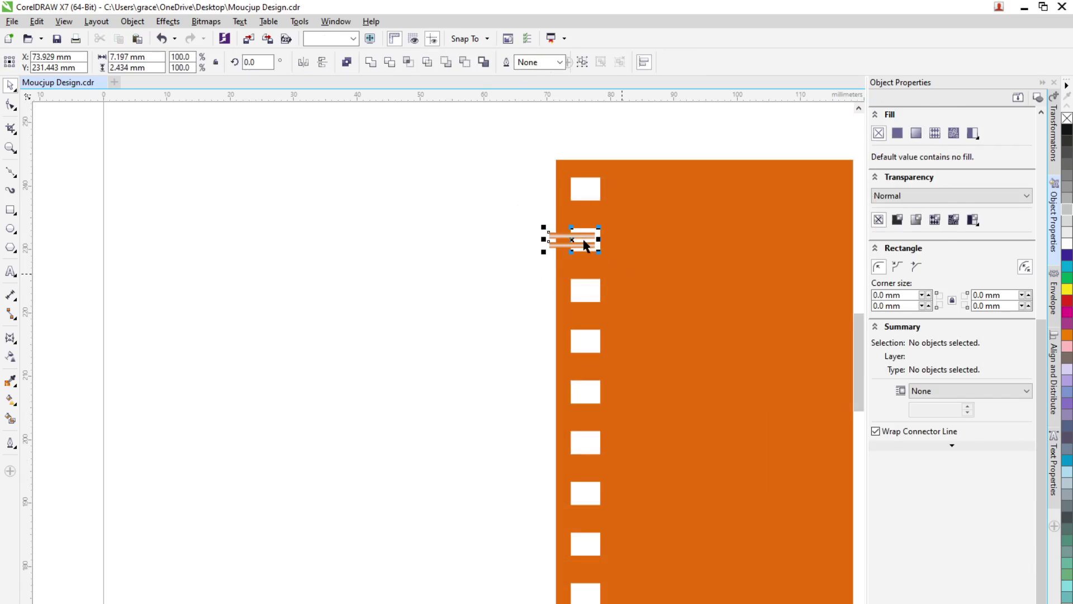
pyautogui.scroll(2, 576, 239)
pyautogui.moveTo(576, 226); pyautogui.dragTo(577, 138)
pyautogui.scroll(2, 576, 134)
pyautogui.moveTo(548, 175); pyautogui.dragTo(549, 166)
pyautogui.scroll(4, 549, 144)
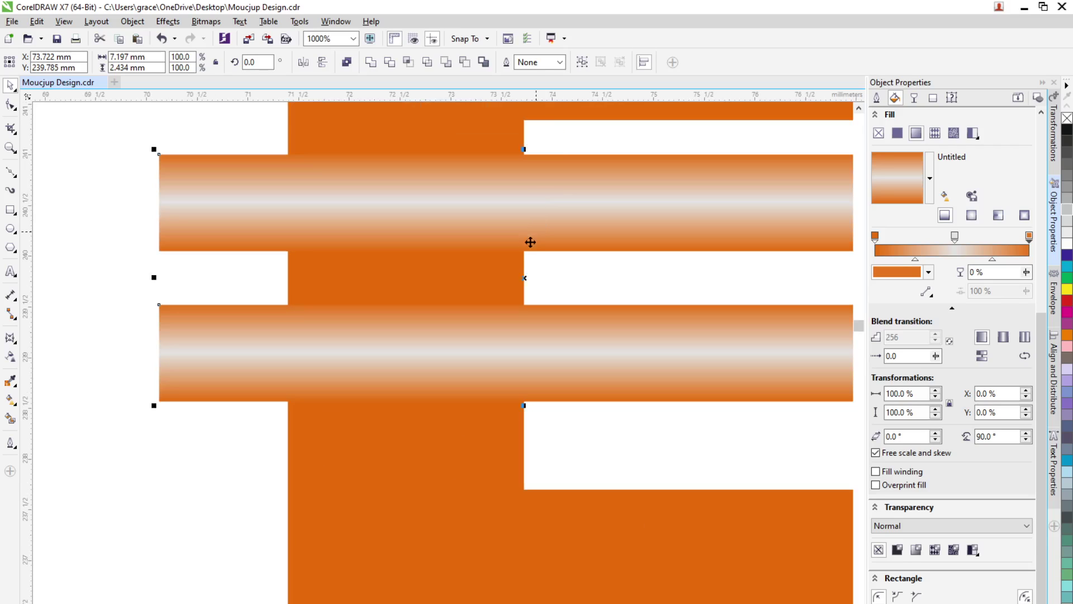
pyautogui.moveTo(524, 282); pyautogui.dragTo(527, 294)
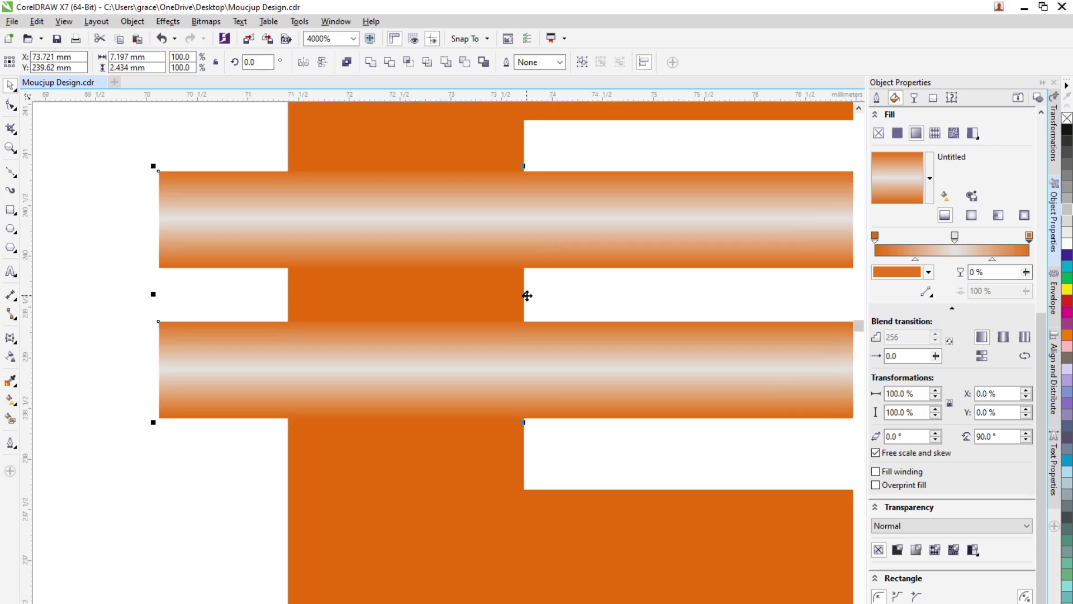
pyautogui.scroll(-4, 528, 295)
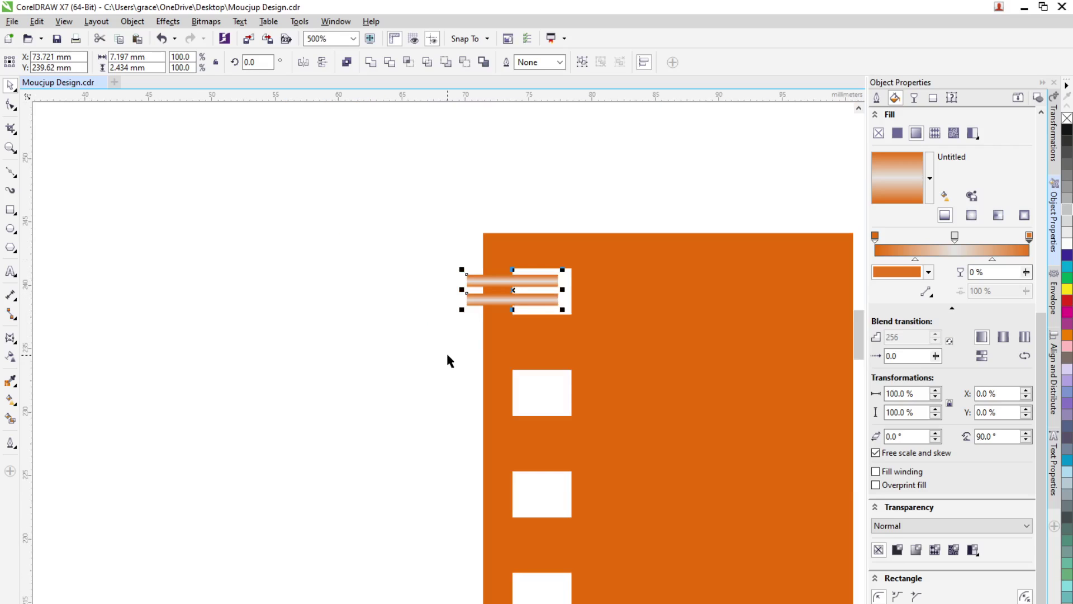
pyautogui.hotkey('ctrl', 'g')
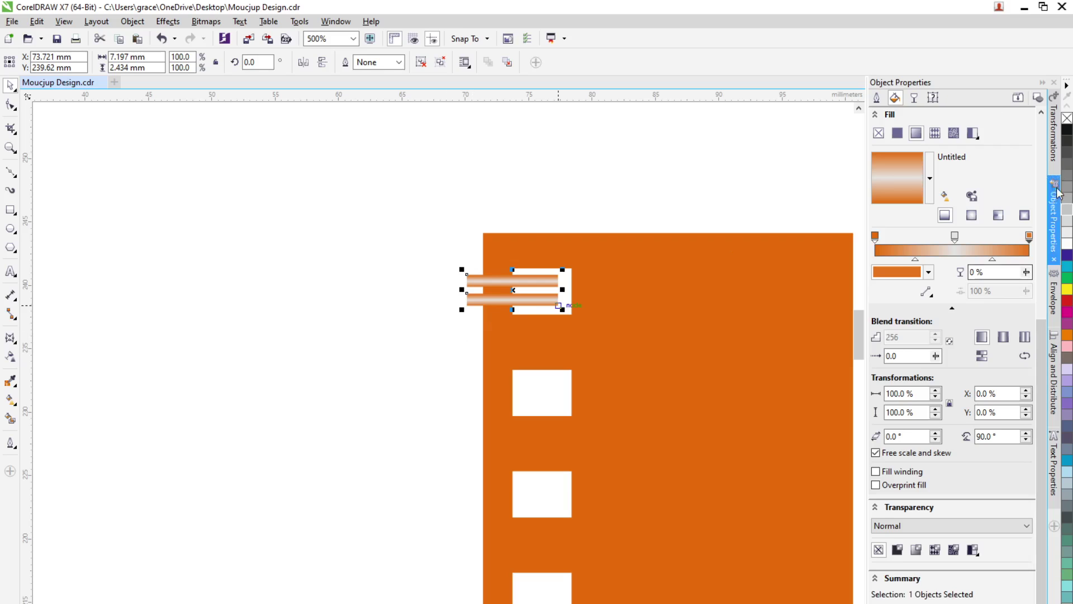
# Repeat the ring 11 times at -8 mm vertical spacing via Transformations Position, then inspect the binding
pyautogui.click(1054, 133)
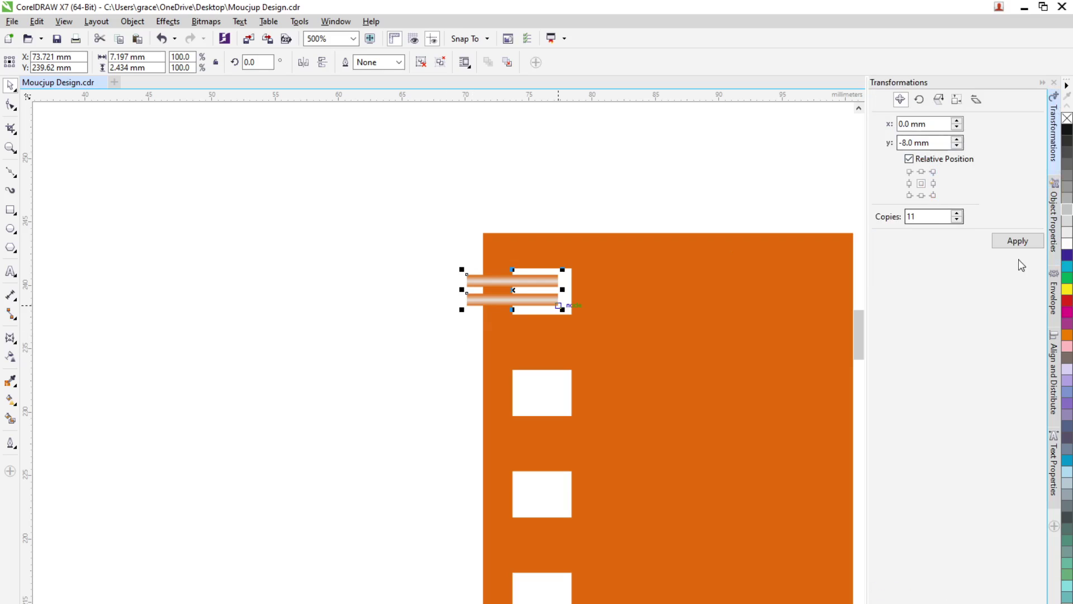
pyautogui.click(1018, 240)
pyautogui.scroll(-4, 434, 330)
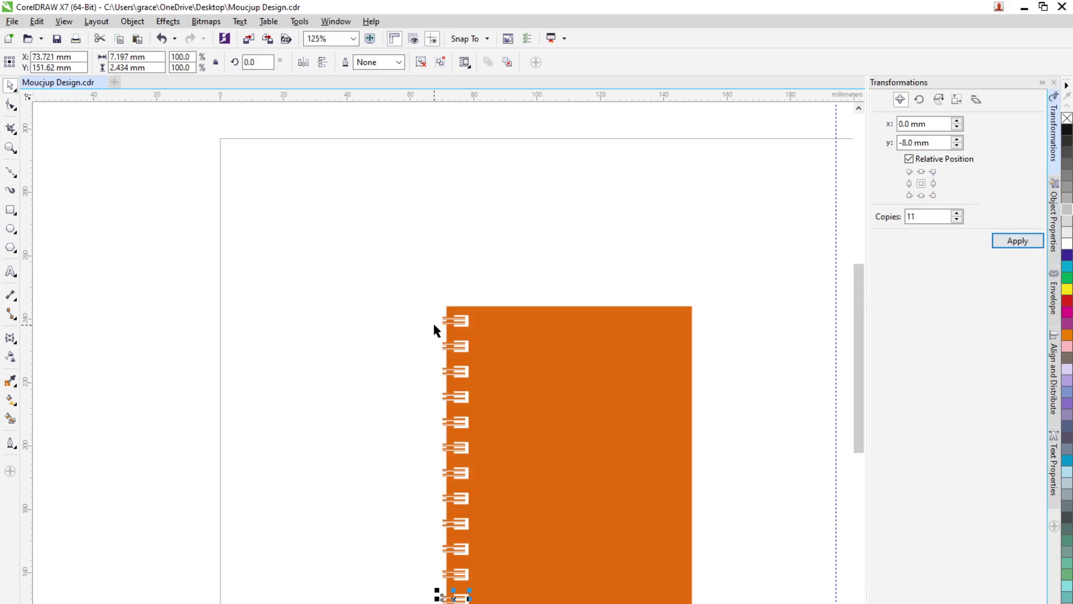
pyautogui.click(729, 511)
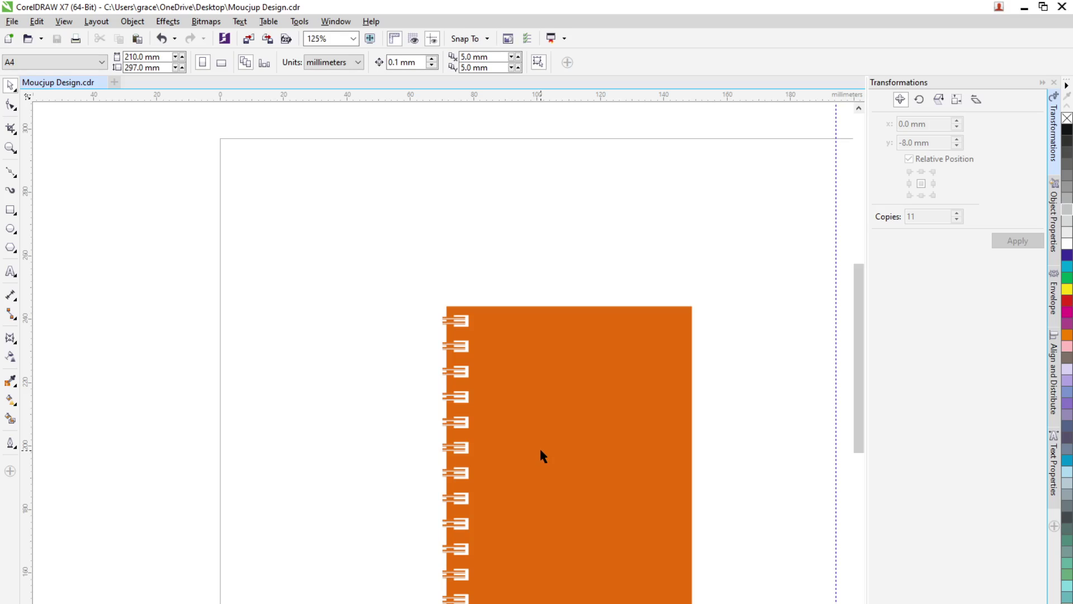
pyautogui.scroll(4, 635, 406)
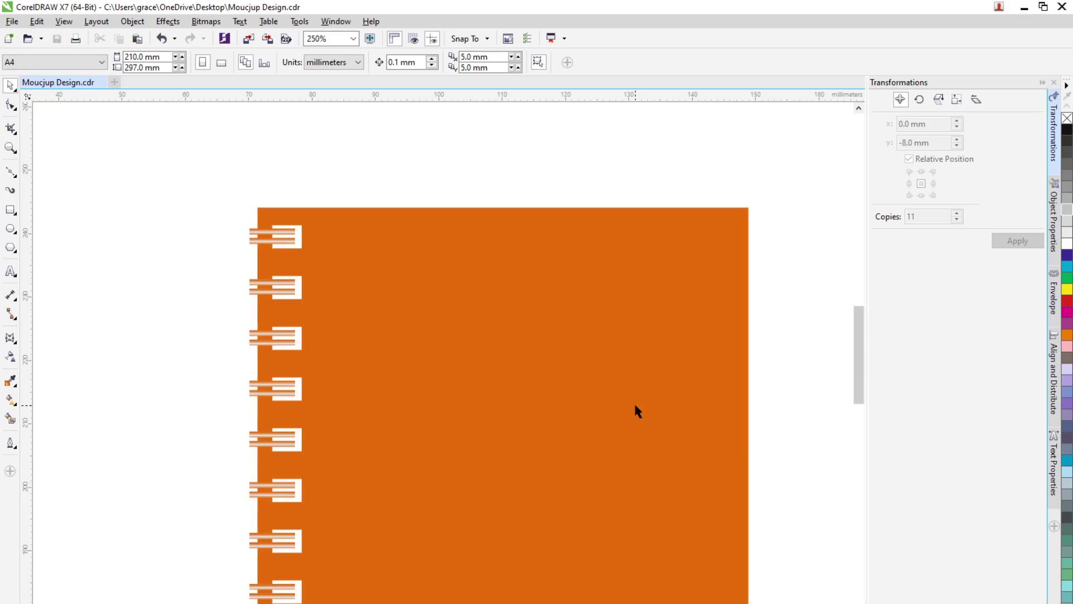
pyautogui.scroll(-2, 634, 401)
pyautogui.scroll(2, 634, 402)
pyautogui.scroll(-2, 391, 416)
pyautogui.scroll(2, 139, 329)
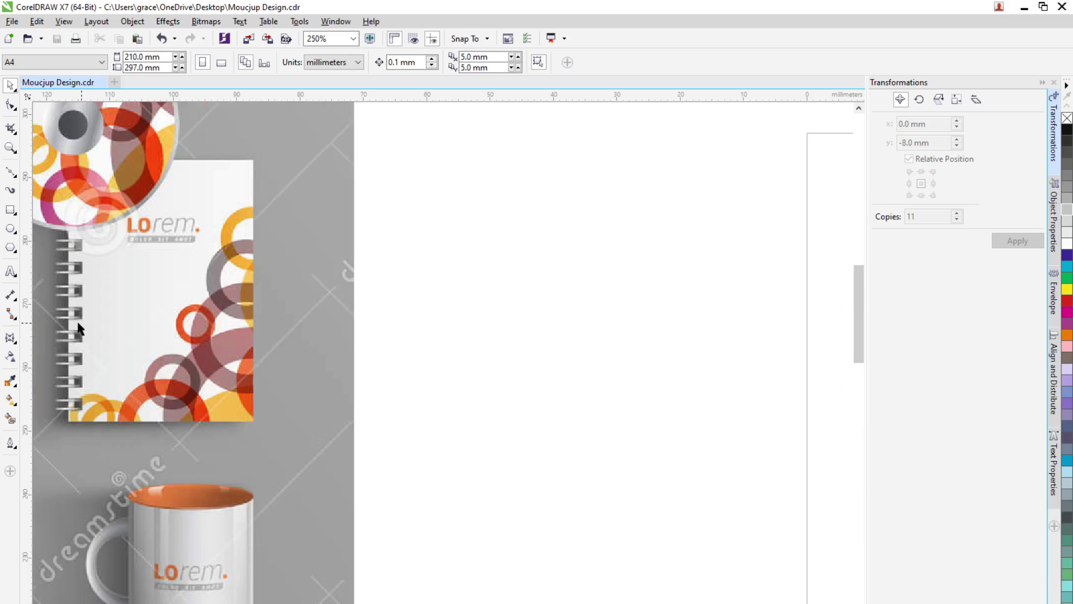
pyautogui.scroll(1, 76, 330)
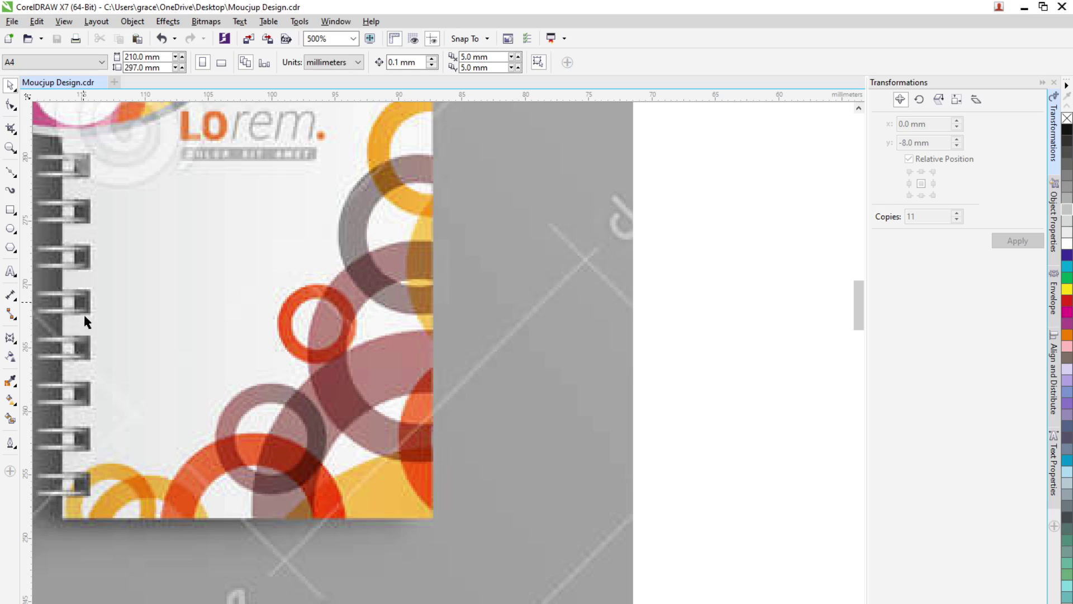
pyautogui.scroll(-2, 192, 335)
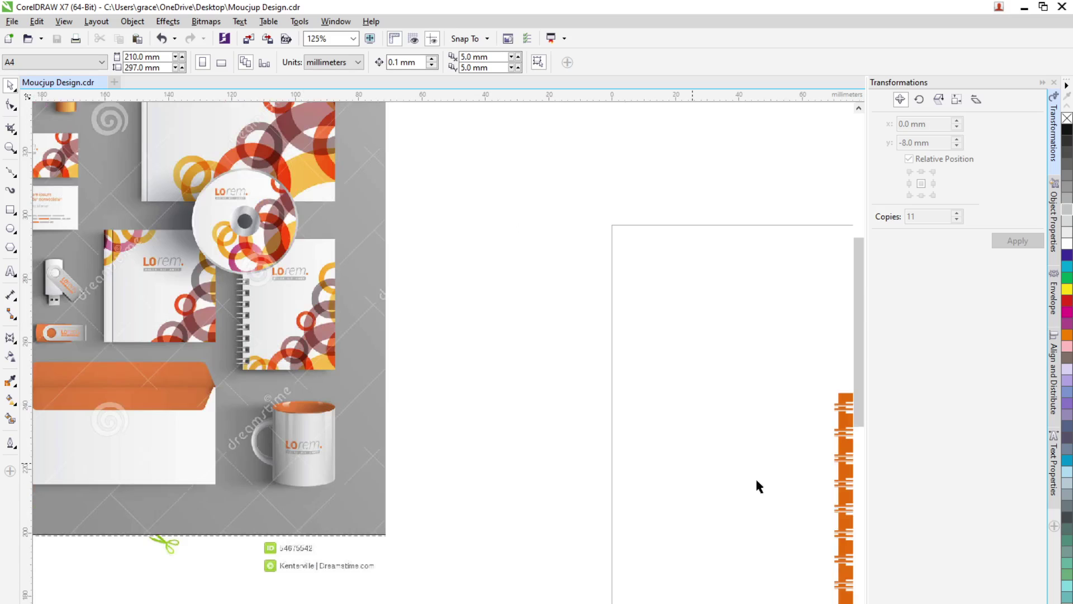
pyautogui.scroll(-1, 783, 492)
pyautogui.scroll(2, 743, 472)
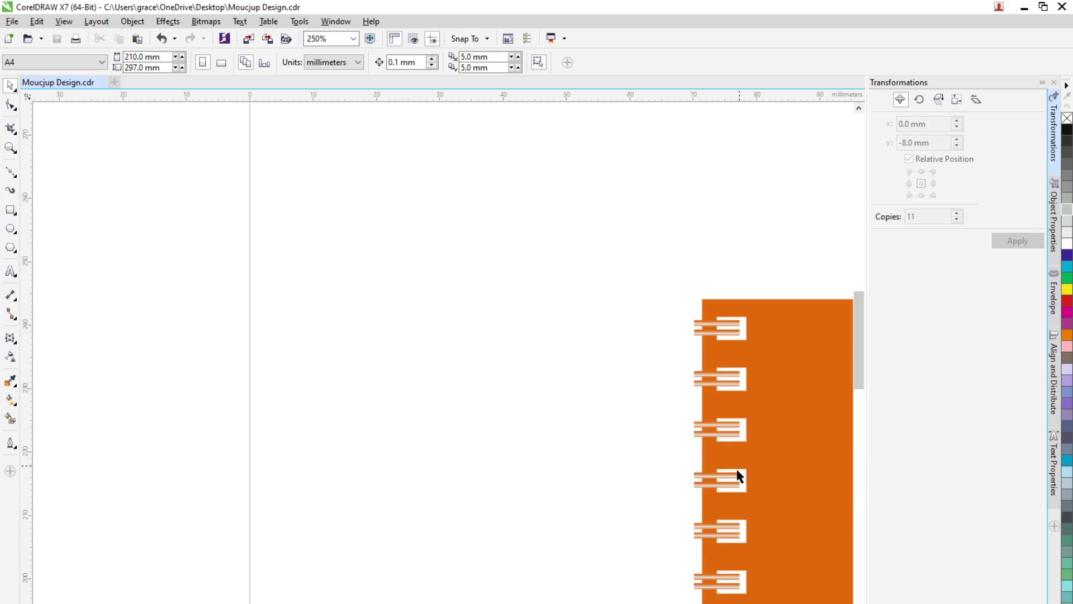
pyautogui.scroll(1, 728, 479)
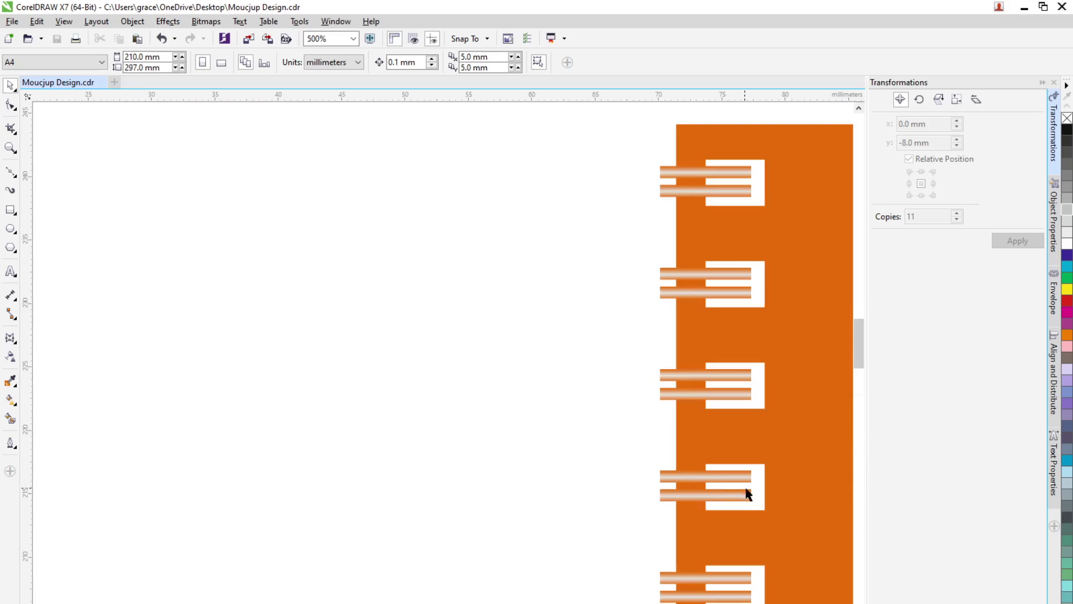
pyautogui.scroll(1, 748, 495)
# Undo the ring copies with Ctrl+Z, leaving only the top ring
pyautogui.click(739, 502)
pyautogui.scroll(-1, 743, 504)
pyautogui.scroll(-1, 643, 441)
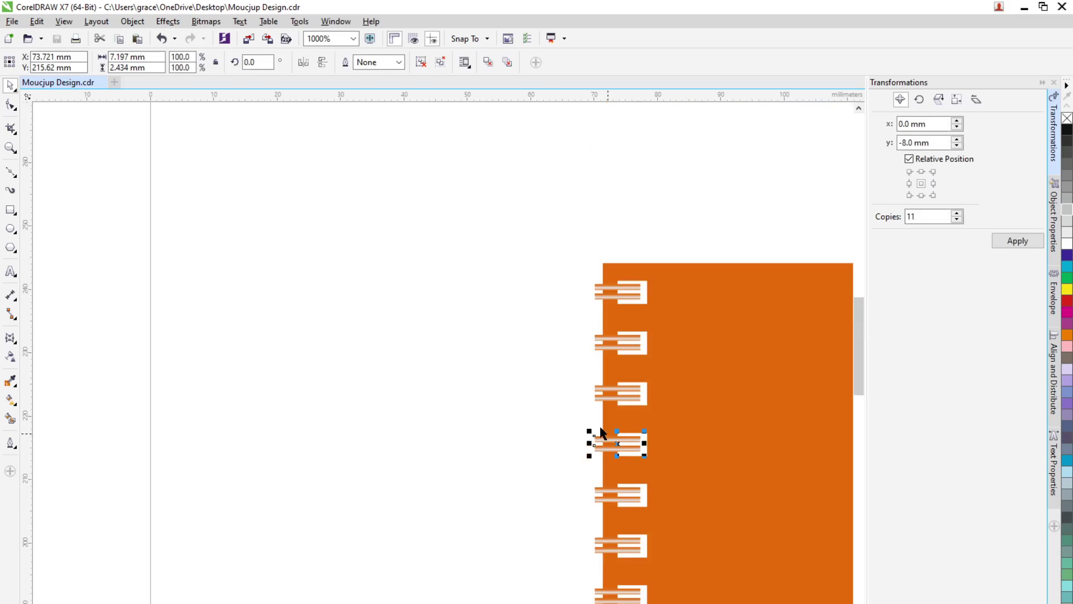
pyautogui.hotkey('ctrl', 'z')
pyautogui.scroll(1, 664, 288)
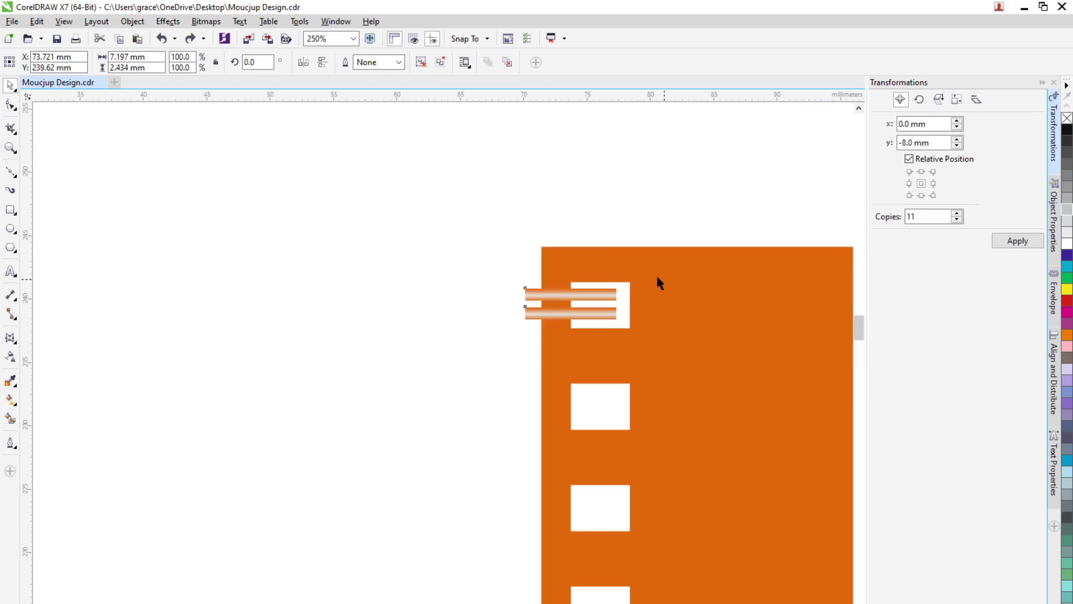
pyautogui.scroll(1, 664, 283)
# Drag a copy of the top ring's bars left of the cover and ungroup it
pyautogui.click(312, 360)
pyautogui.click(468, 322)
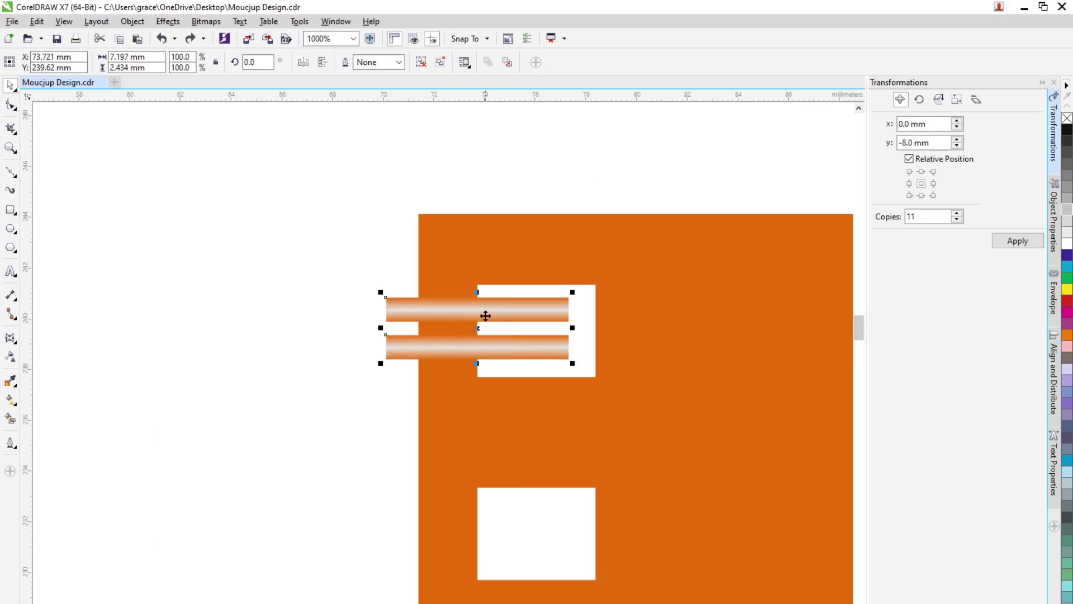
pyautogui.rightClick(485, 315)
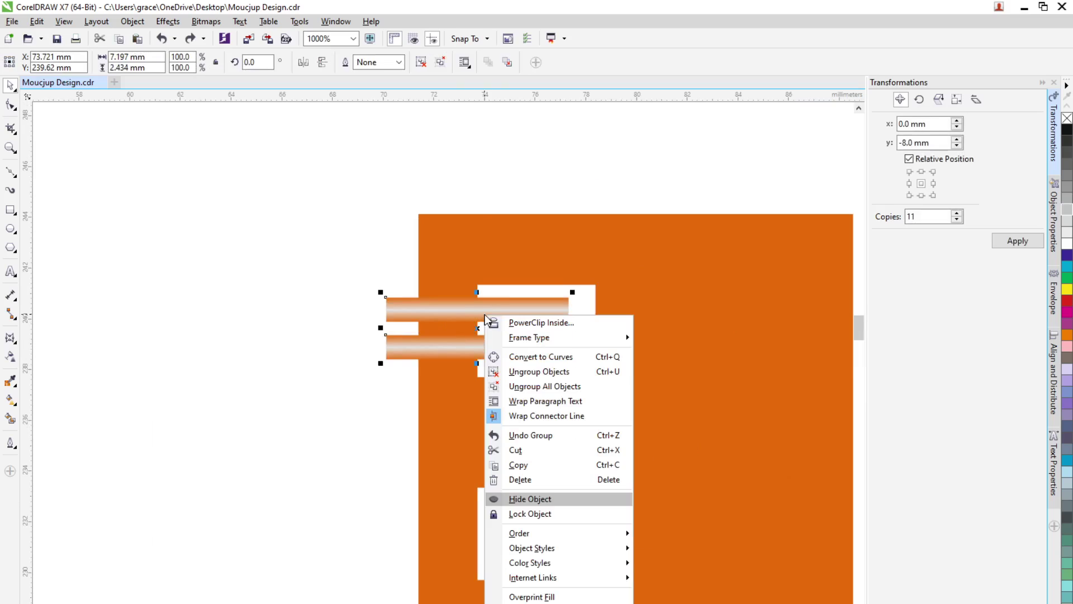
pyautogui.press('Escape')
pyautogui.moveTo(489, 304); pyautogui.dragTo(215, 317)
pyautogui.rightClick(219, 355)
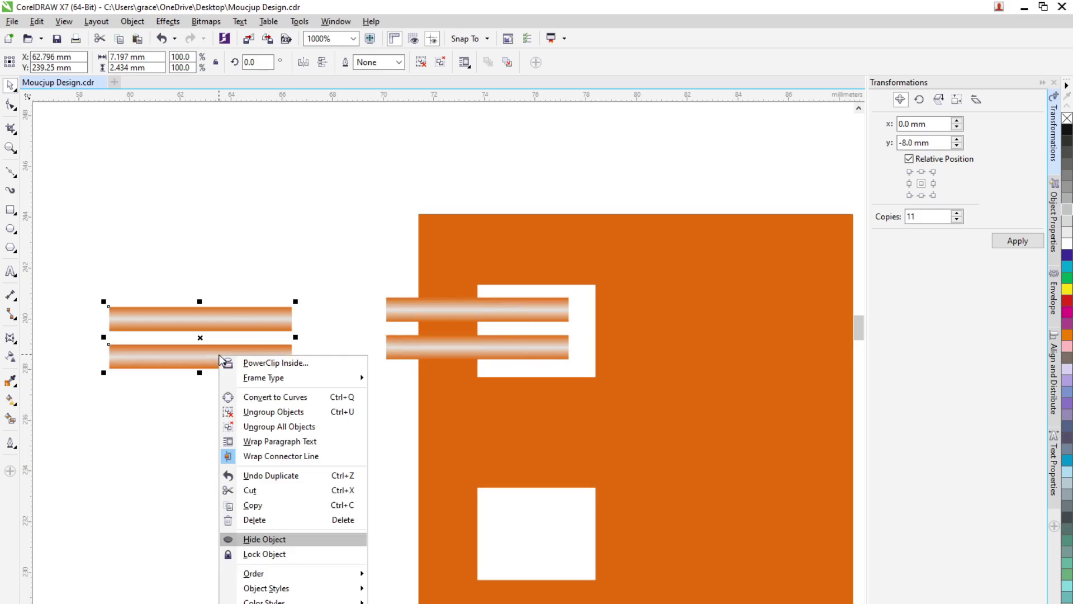
pyautogui.click(275, 411)
pyautogui.click(525, 349)
# Rotate the lower copied bar 90° so it stands vertically
pyautogui.click(525, 348)
pyautogui.click(263, 366)
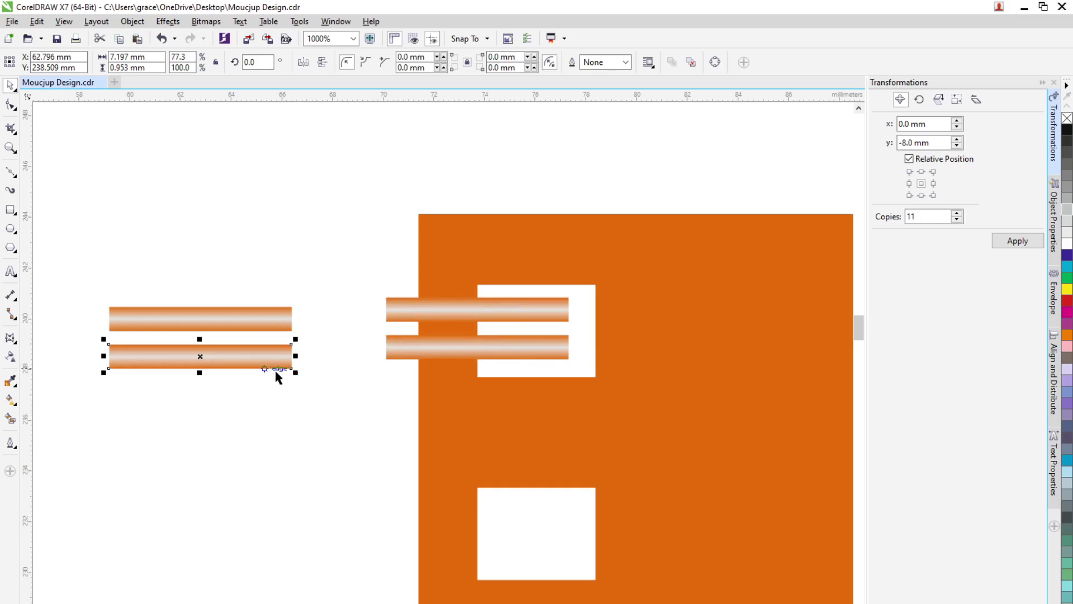
pyautogui.doubleClick(261, 64)
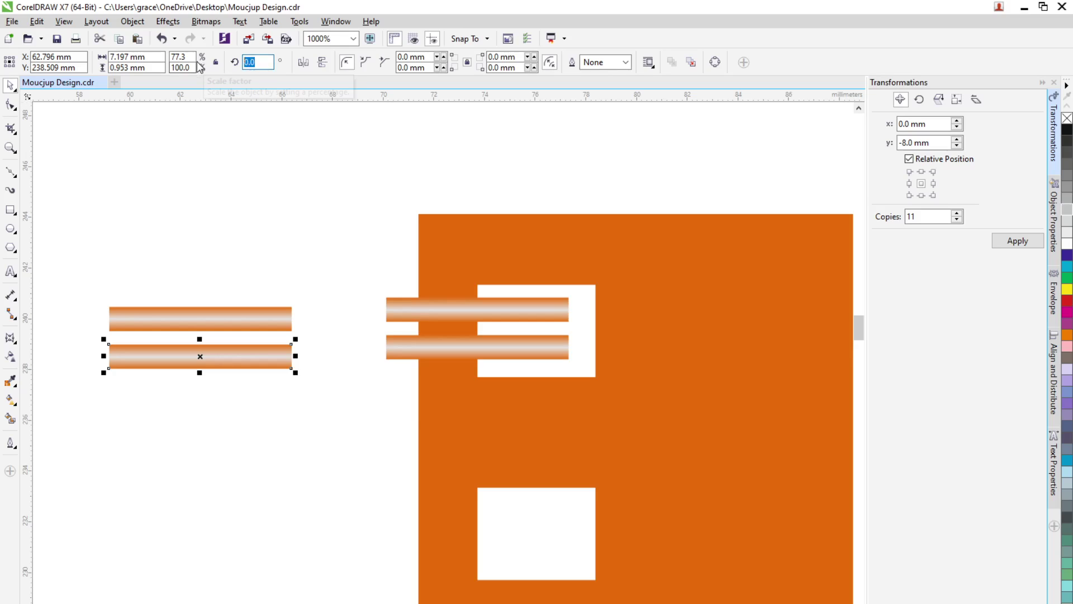
pyautogui.write('90')
pyautogui.click(271, 59)
pyautogui.write('90')
pyautogui.press('Return')
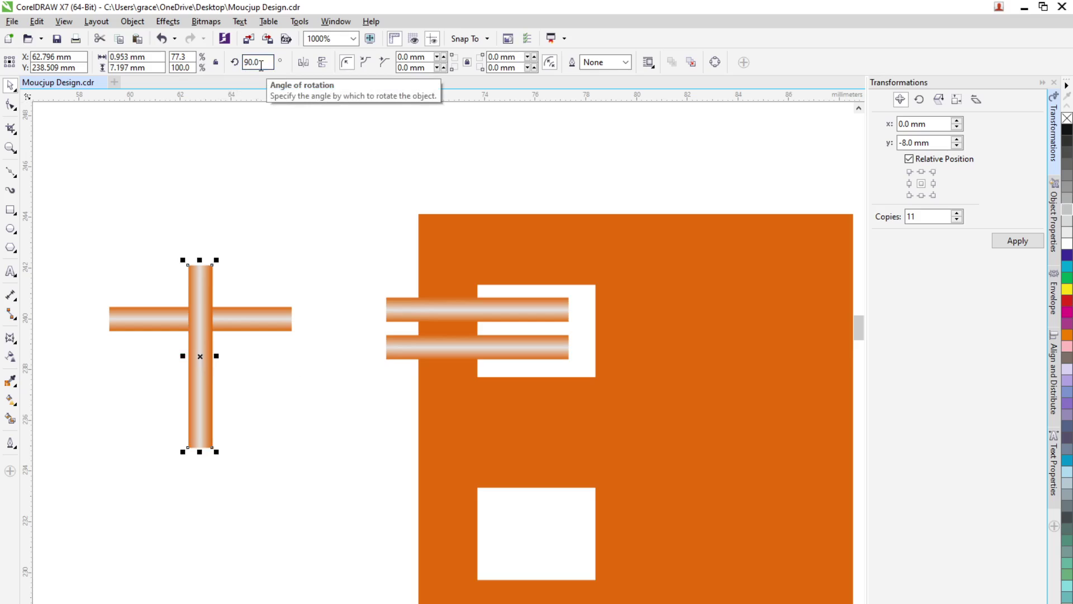
# Resize the vertical bar into a short stub matching the bars' height and place it at their left ends
pyautogui.moveTo(199, 451); pyautogui.dragTo(575, 358)
pyautogui.click(193, 346)
pyautogui.scroll(2, 587, 328)
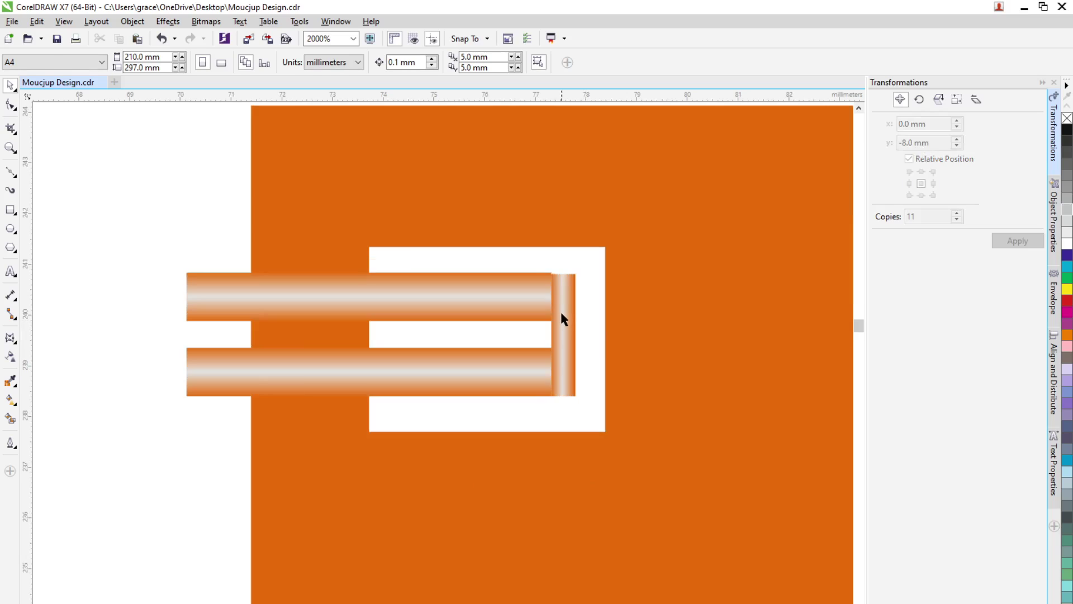
pyautogui.moveTo(563, 269); pyautogui.dragTo(564, 262)
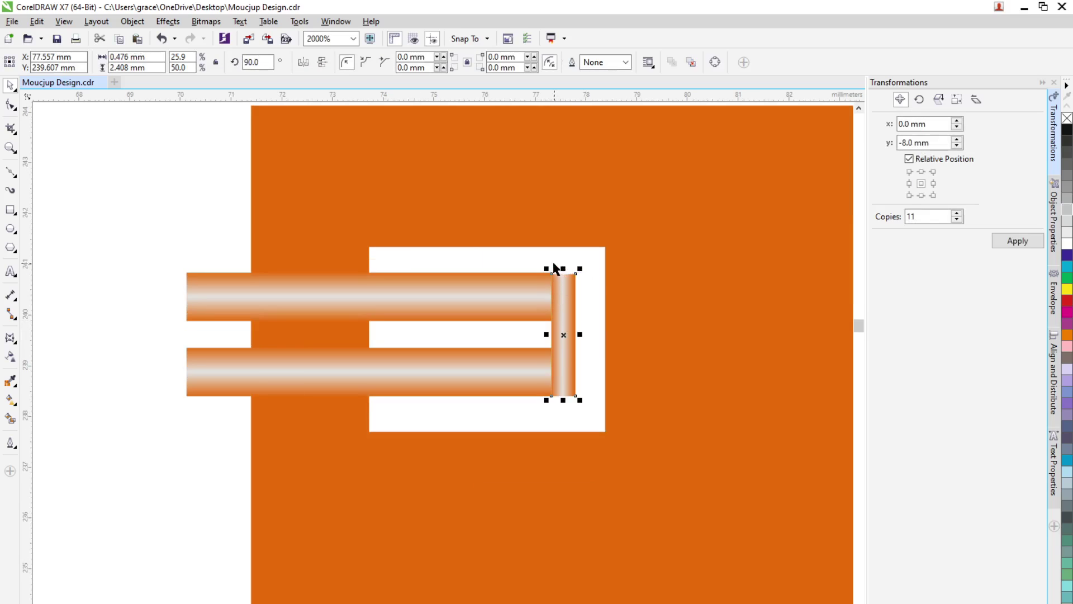
pyautogui.scroll(4, 555, 262)
pyautogui.moveTo(592, 299); pyautogui.dragTo(592, 294)
pyautogui.scroll(-4, 526, 374)
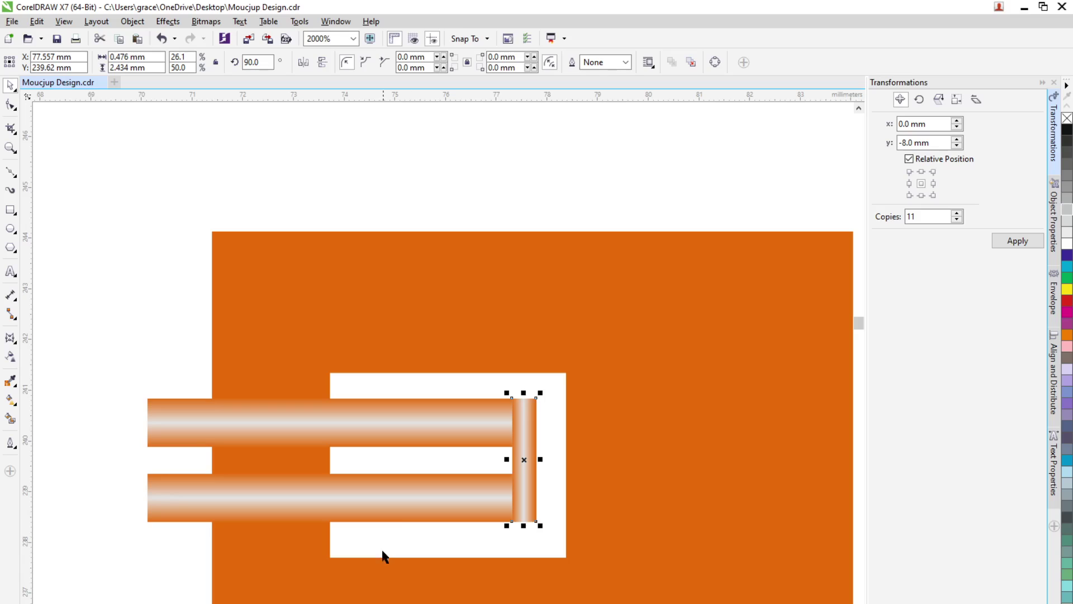
pyautogui.click(110, 575)
pyautogui.click(532, 464)
pyautogui.moveTo(515, 472); pyautogui.dragTo(139, 470)
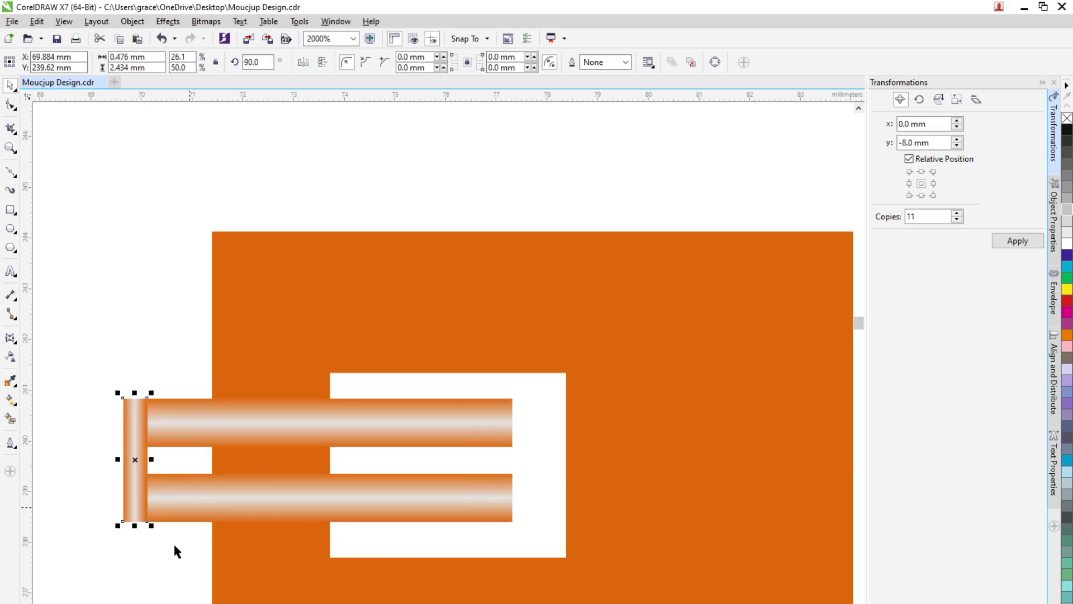
# Move the vertical stub to the right end of the two gradient bars
pyautogui.click(170, 544)
pyautogui.scroll(-2, 163, 531)
pyautogui.click(159, 503)
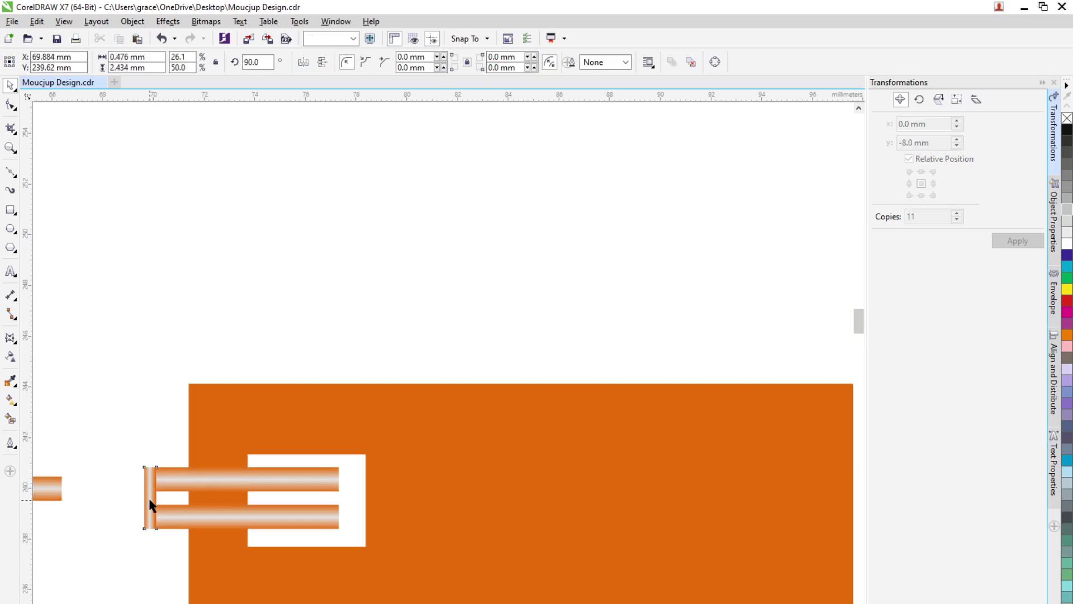
pyautogui.moveTo(151, 498); pyautogui.dragTo(358, 483)
pyautogui.scroll(2, 335, 527)
pyautogui.scroll(3, 363, 513)
pyautogui.scroll(-4, 288, 454)
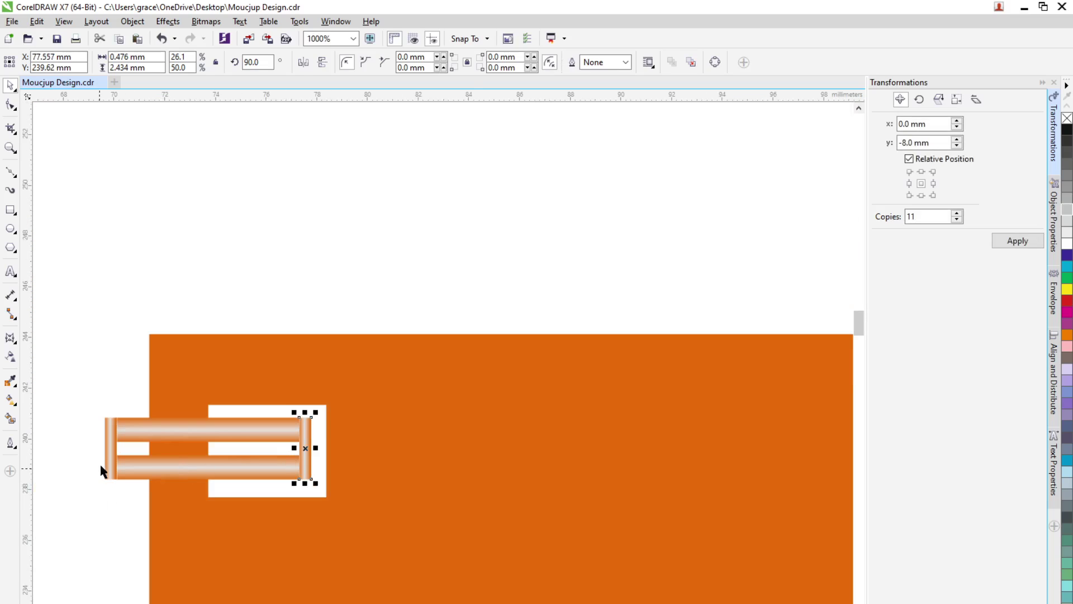
# Select both gradient bars with their stubs and nudge them into alignment
pyautogui.click(109, 453)
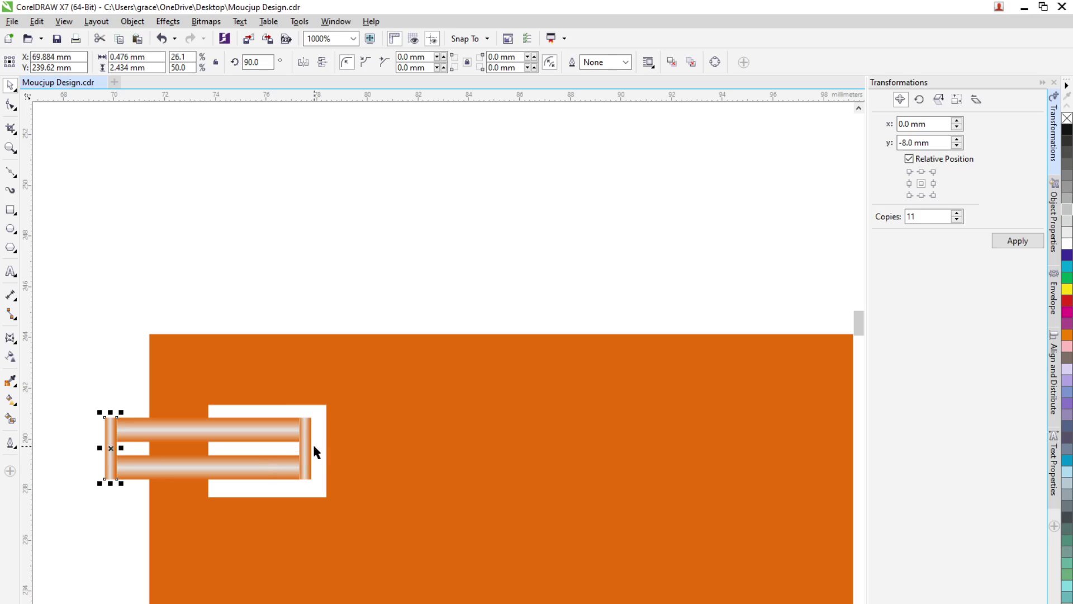
pyautogui.moveTo(99, 416); pyautogui.dragTo(327, 485)
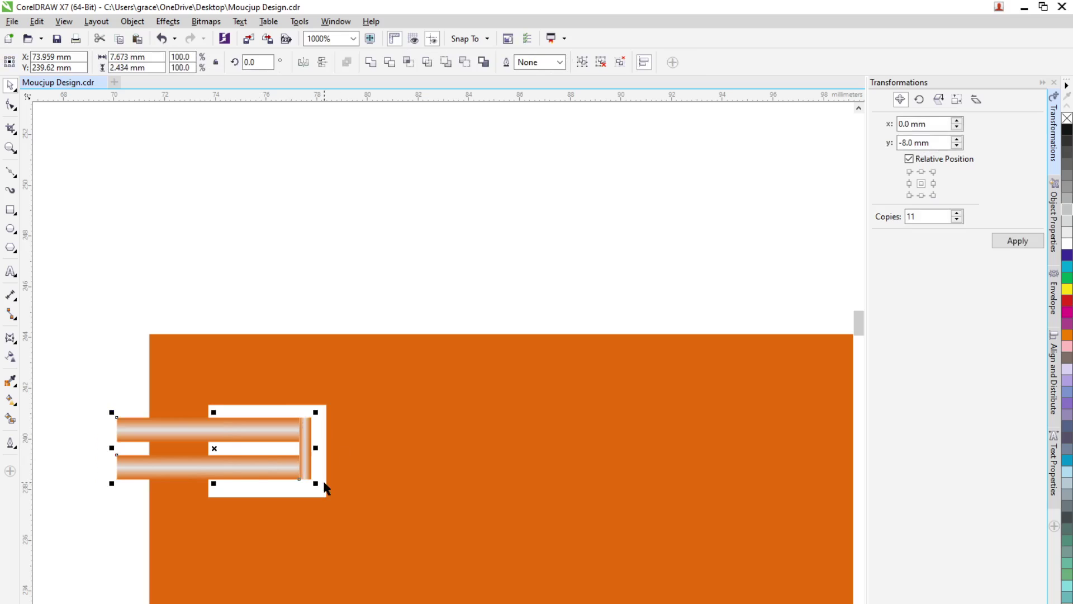
pyautogui.press('Right')
pyautogui.press('Right')
pyautogui.press('Right')
pyautogui.press('Right')
pyautogui.press('Right')
pyautogui.press('Right')
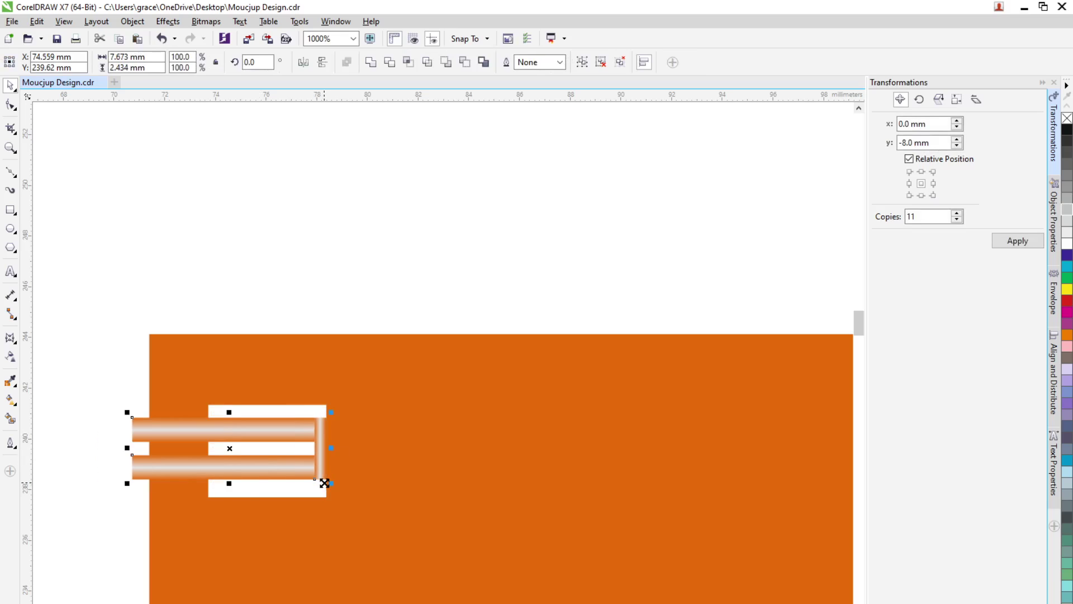
pyautogui.press('Left')
pyautogui.press('Left')
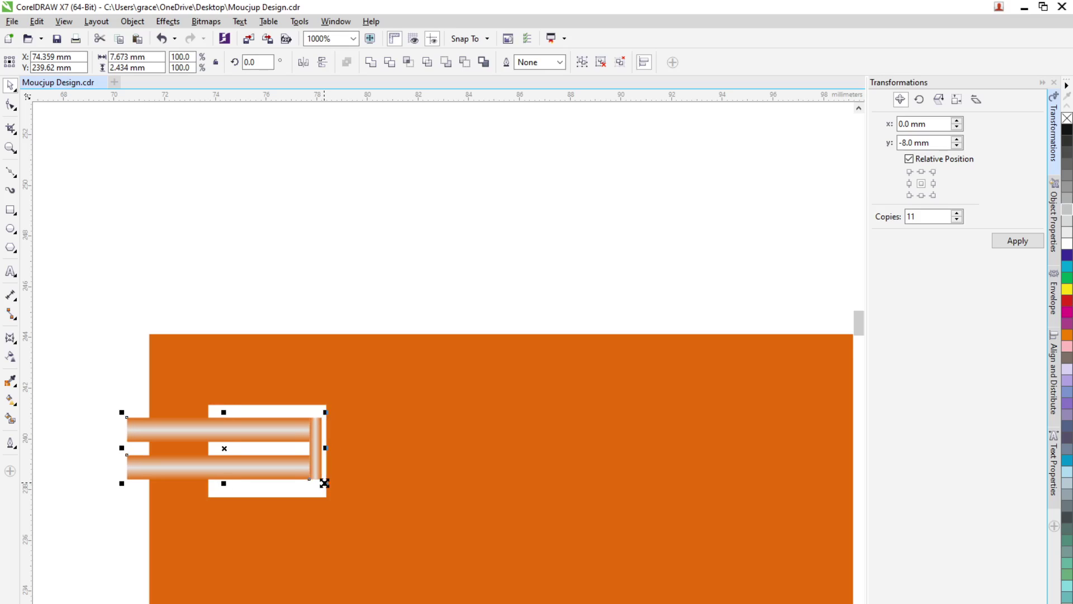
pyautogui.click(88, 456)
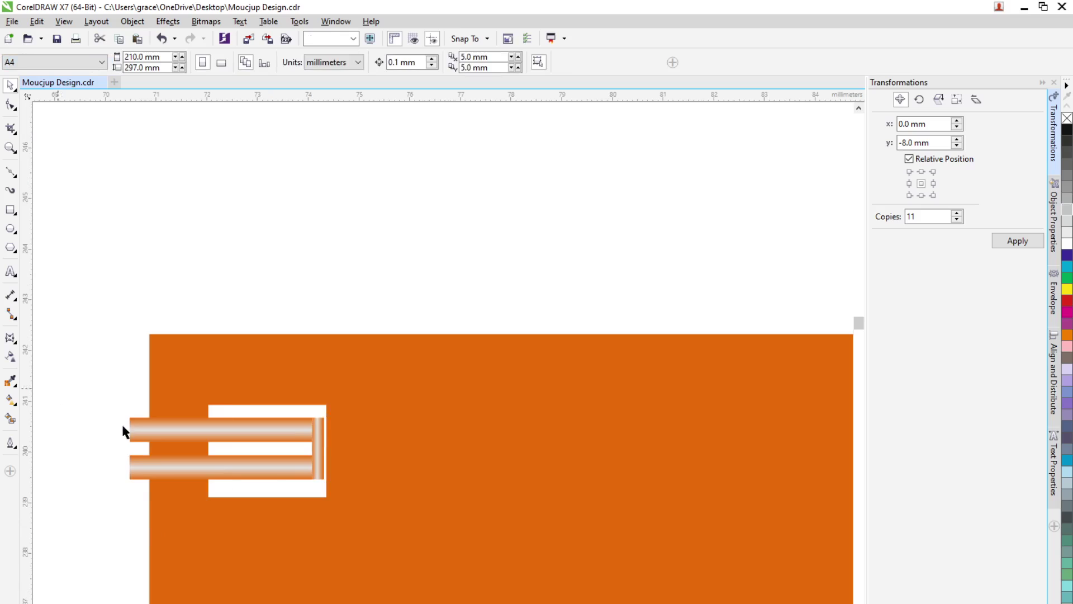
# Delete the stray gradient bar left of the cover, then undo the last edit
pyautogui.scroll(1, 124, 431)
pyautogui.click(160, 428)
pyautogui.scroll(1, 128, 432)
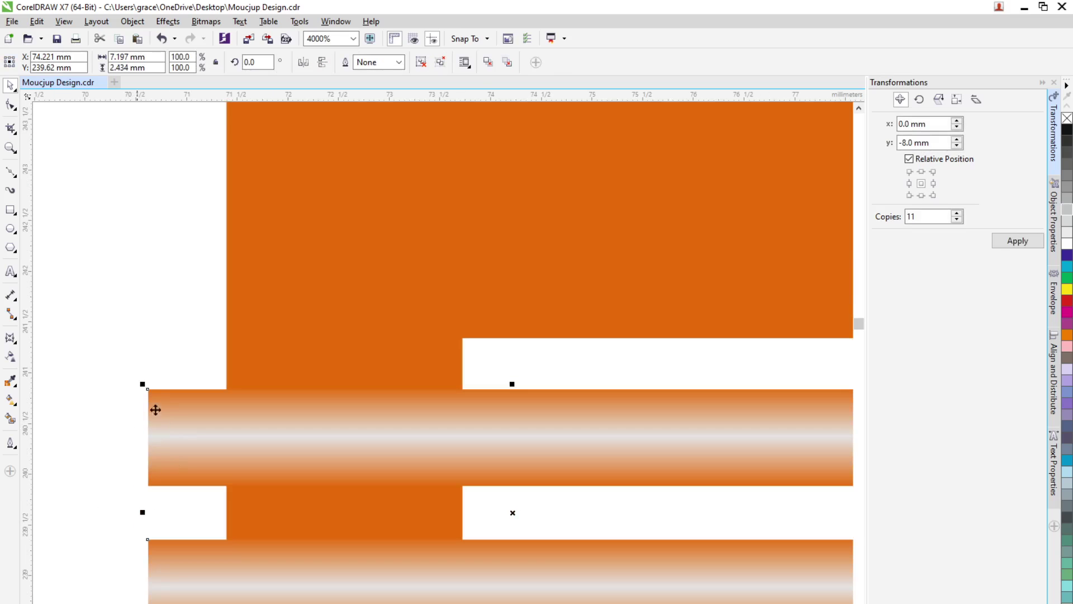
pyautogui.scroll(-3, 162, 415)
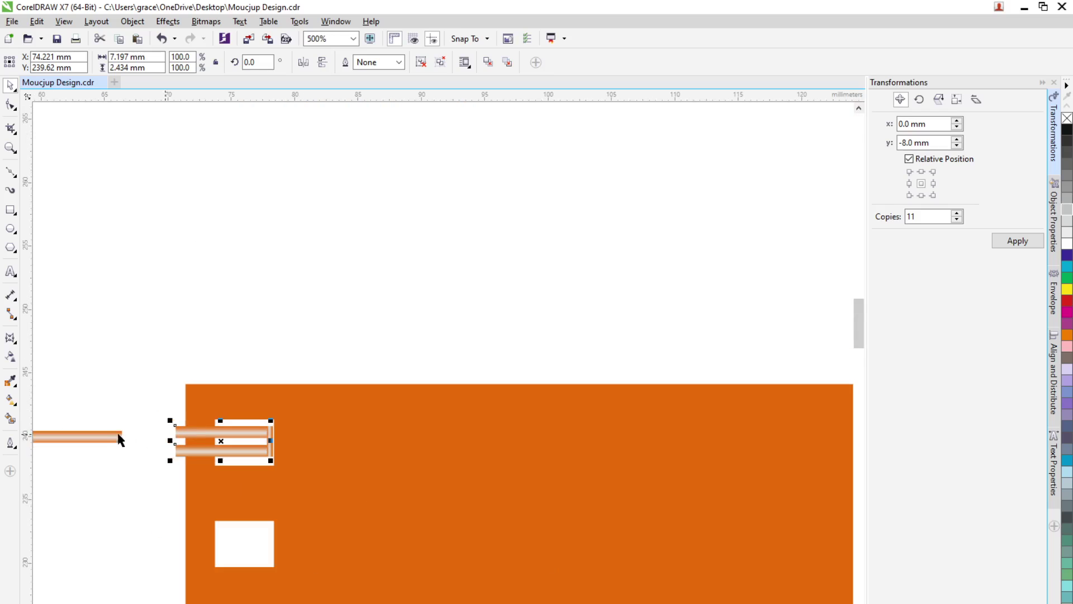
pyautogui.click(120, 436)
pyautogui.press('Delete')
pyautogui.click(185, 439)
pyautogui.scroll(1, 178, 436)
pyautogui.scroll(2, 204, 441)
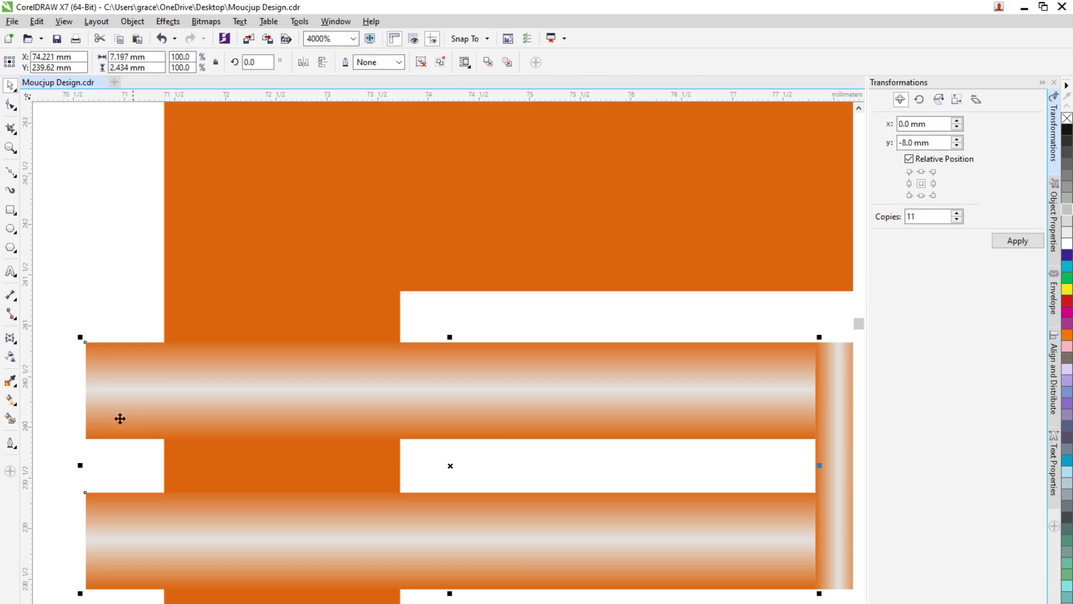
pyautogui.scroll(-2, 93, 453)
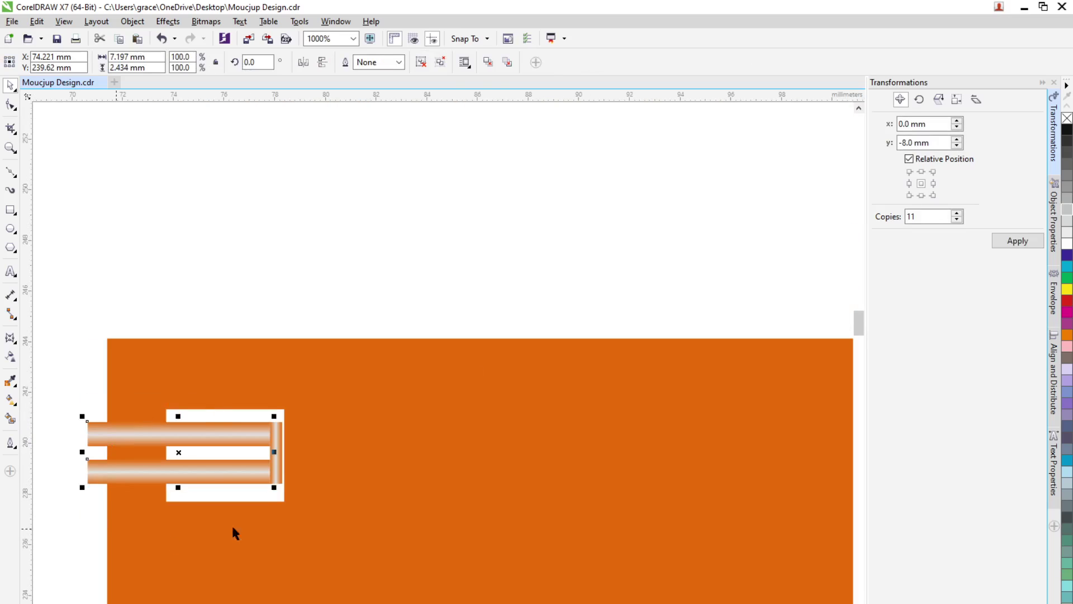
pyautogui.scroll(-1, 269, 478)
pyautogui.scroll(1, 253, 471)
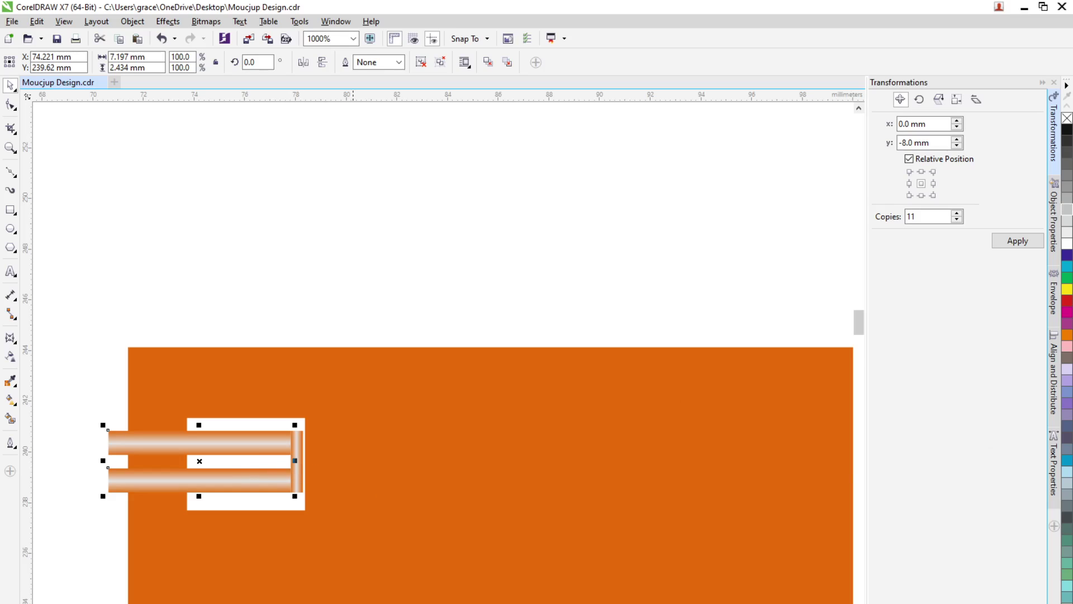
pyautogui.hotkey('ctrl', 'z')
# Fill the vertical end bar with solid orange from the palette
pyautogui.click(297, 461)
pyautogui.click(64, 591)
pyautogui.scroll(1, 283, 472)
pyautogui.click(321, 445)
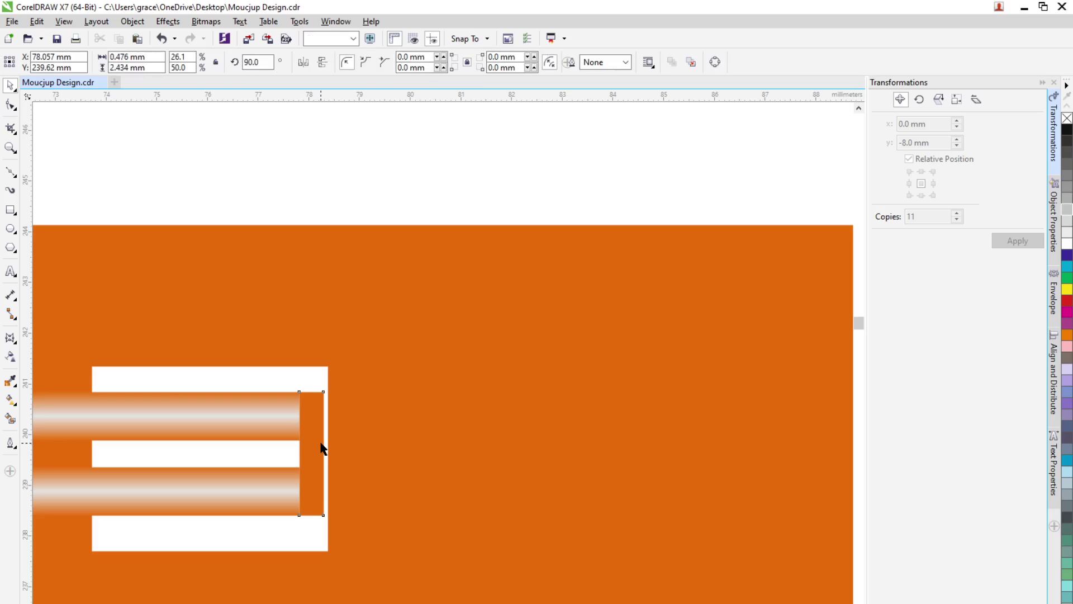
# Round the orange vertical bar's corners fully with the Shape tool
pyautogui.scroll(1, 321, 442)
pyautogui.click(10, 105)
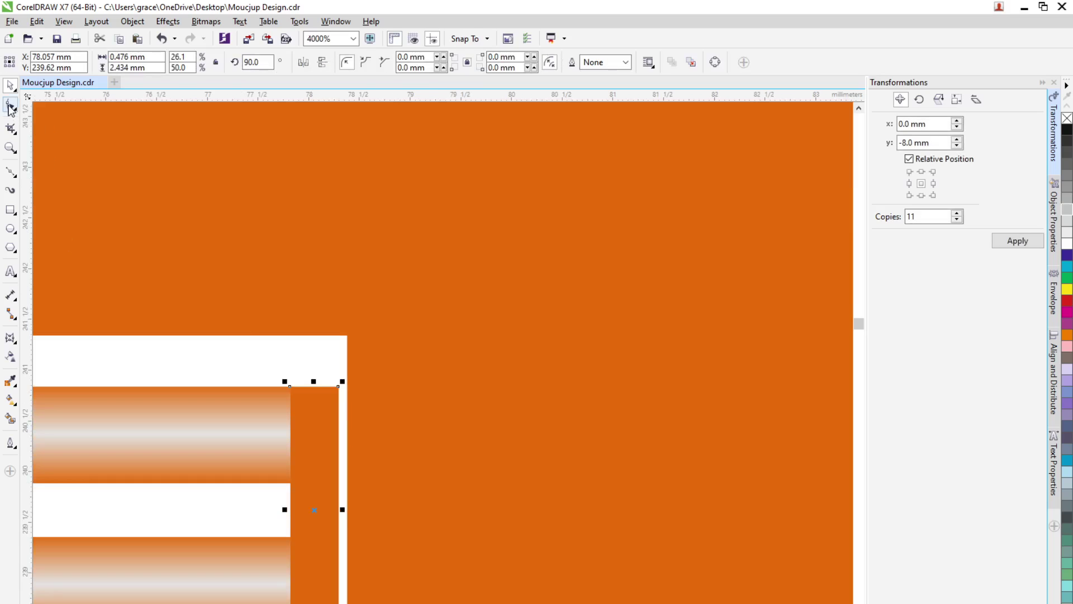
pyautogui.moveTo(340, 388); pyautogui.dragTo(363, 546)
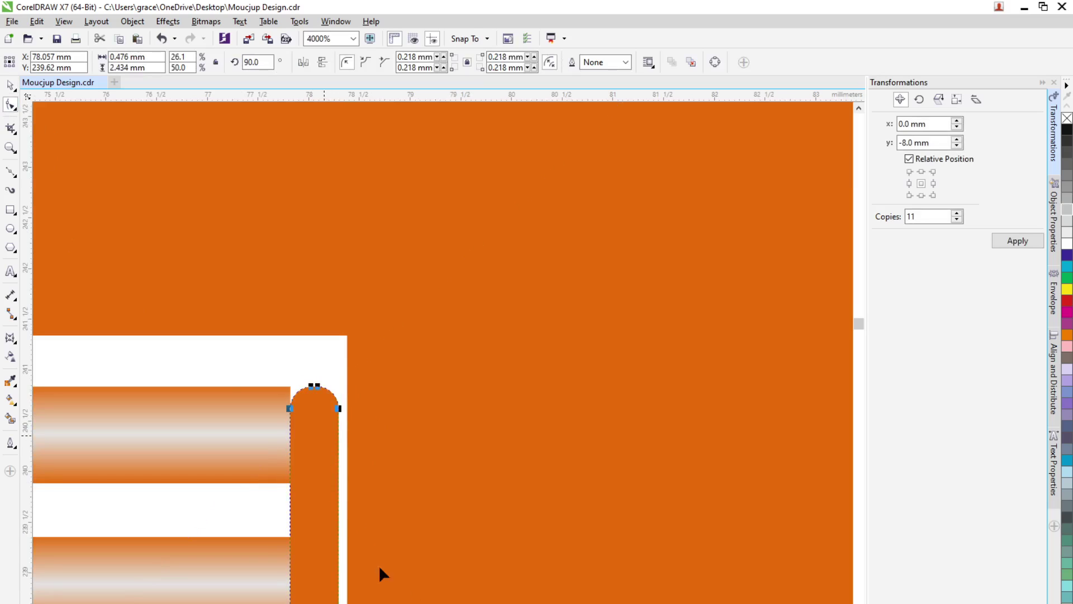
pyautogui.click(10, 85)
# Move the rounded bar left onto the gradient bars' right ends and fine-tune its height
pyautogui.moveTo(328, 468); pyautogui.dragTo(291, 563)
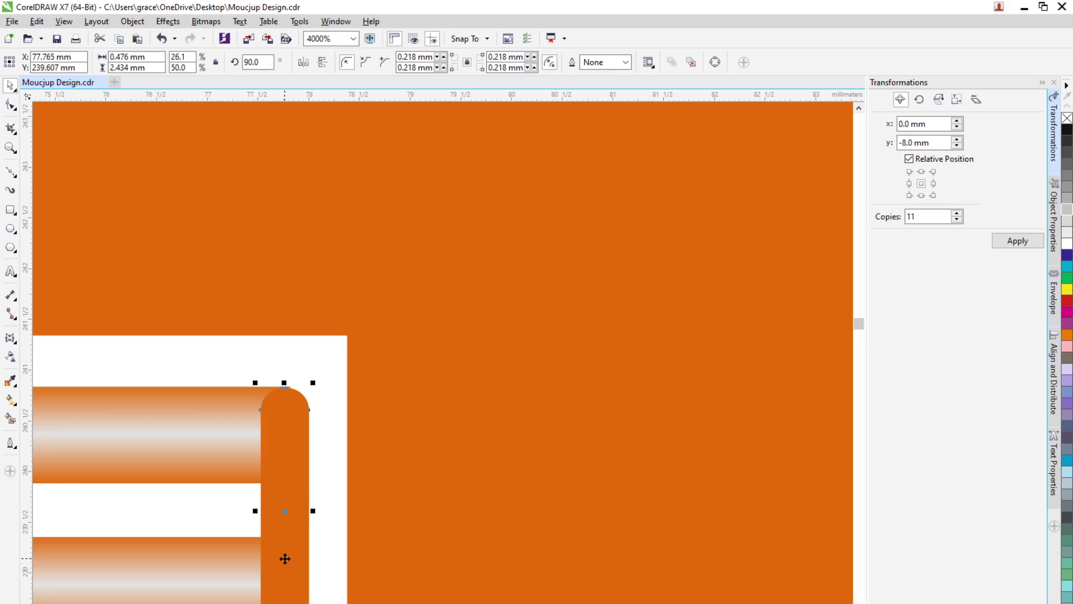
pyautogui.press('Up')
pyautogui.press('Down')
pyautogui.scroll(1, 279, 571)
pyautogui.moveTo(291, 448); pyautogui.dragTo(290, 446)
# Send the rounded bar to the back, then undo that change
pyautogui.rightClick(292, 447)
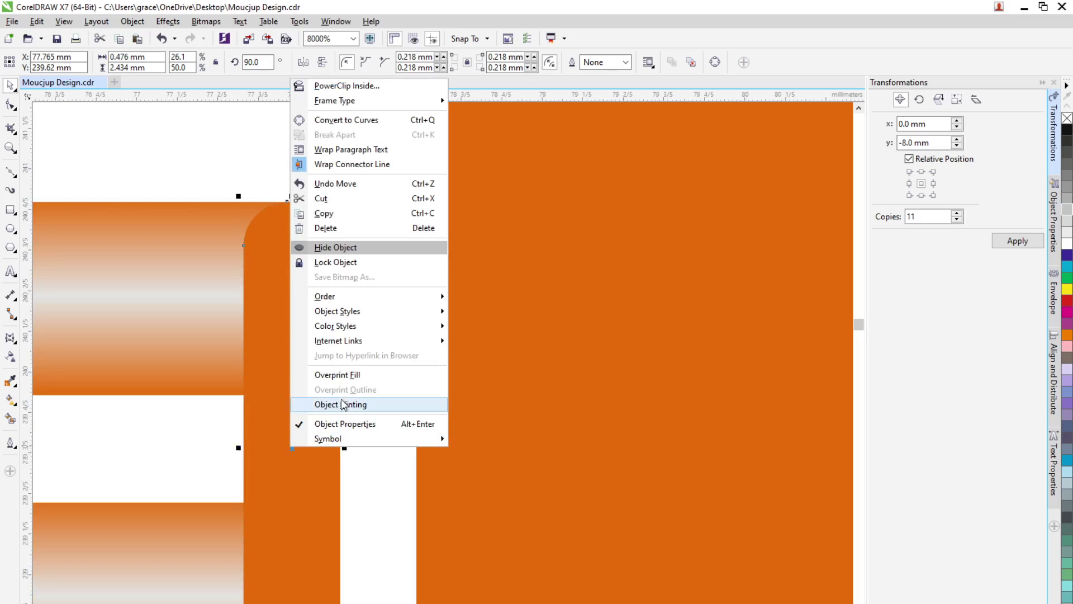
pyautogui.moveTo(359, 296)
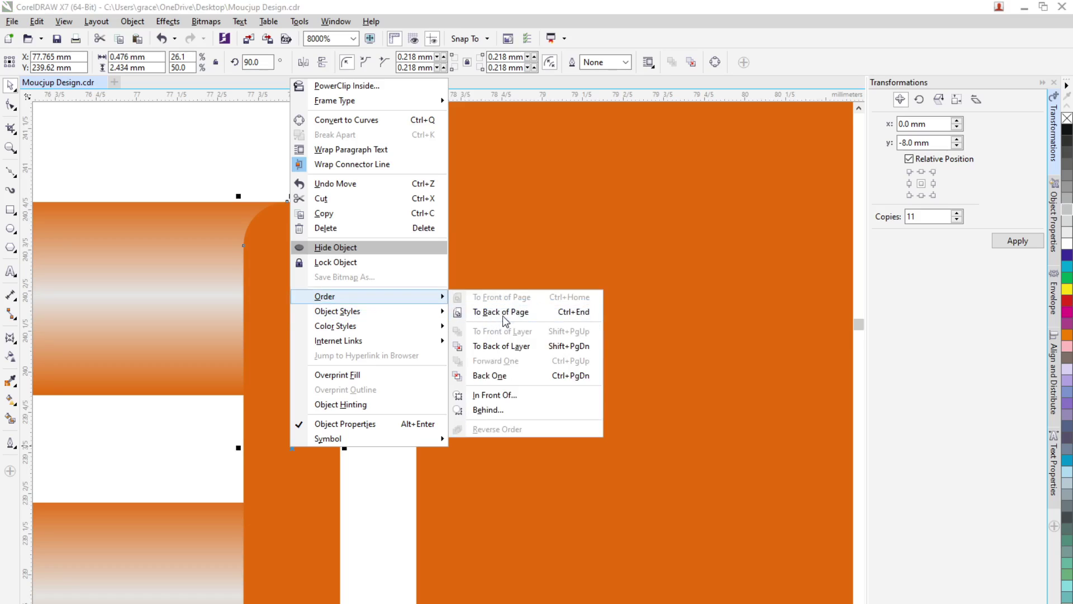
pyautogui.click(502, 313)
pyautogui.scroll(-1, 470, 366)
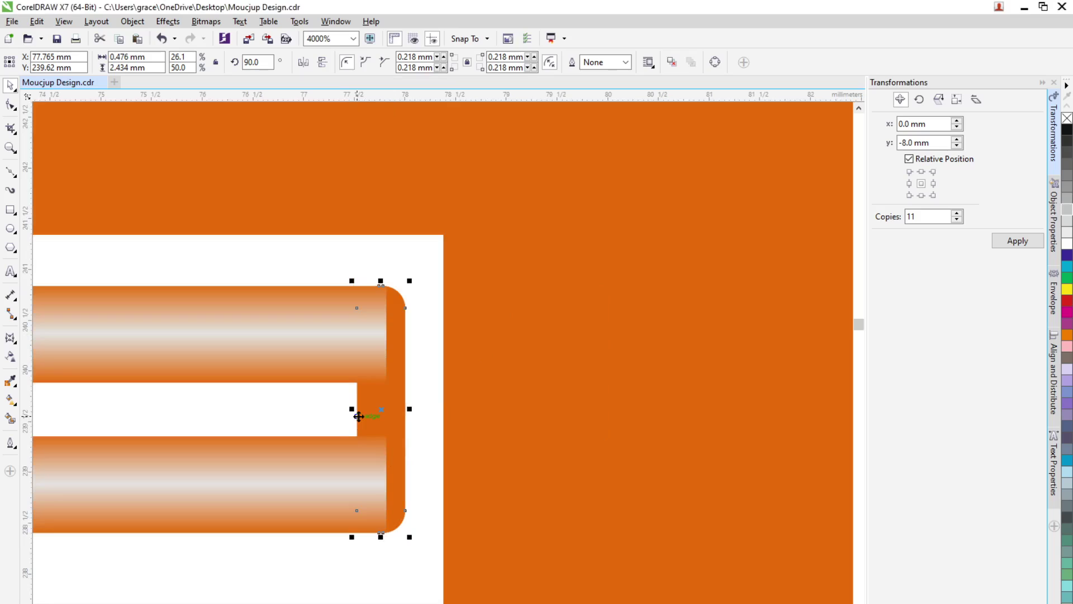
pyautogui.hotkey('ctrl', 'z')
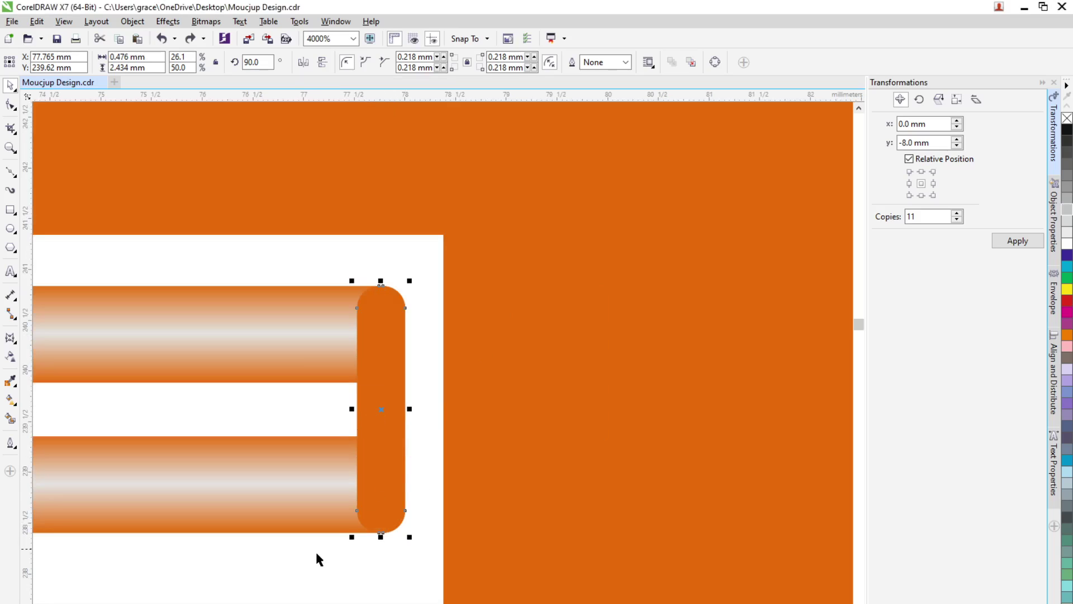
pyautogui.click(320, 545)
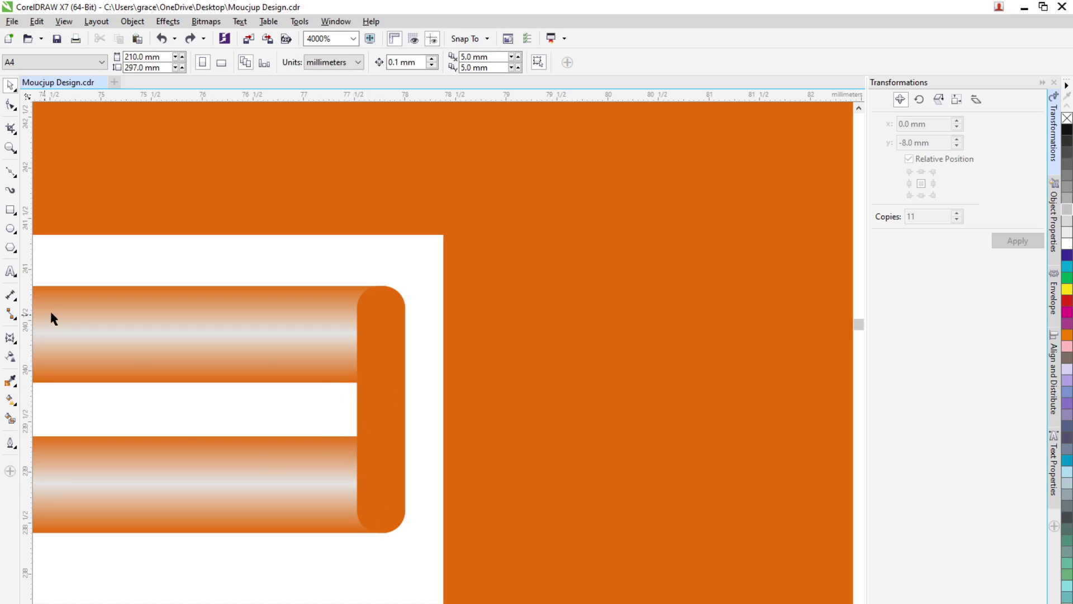
# Make a copy of the rounded bar with corner radius 0 and shorten it to fit between the bars
pyautogui.moveTo(357, 401); pyautogui.dragTo(267, 413)
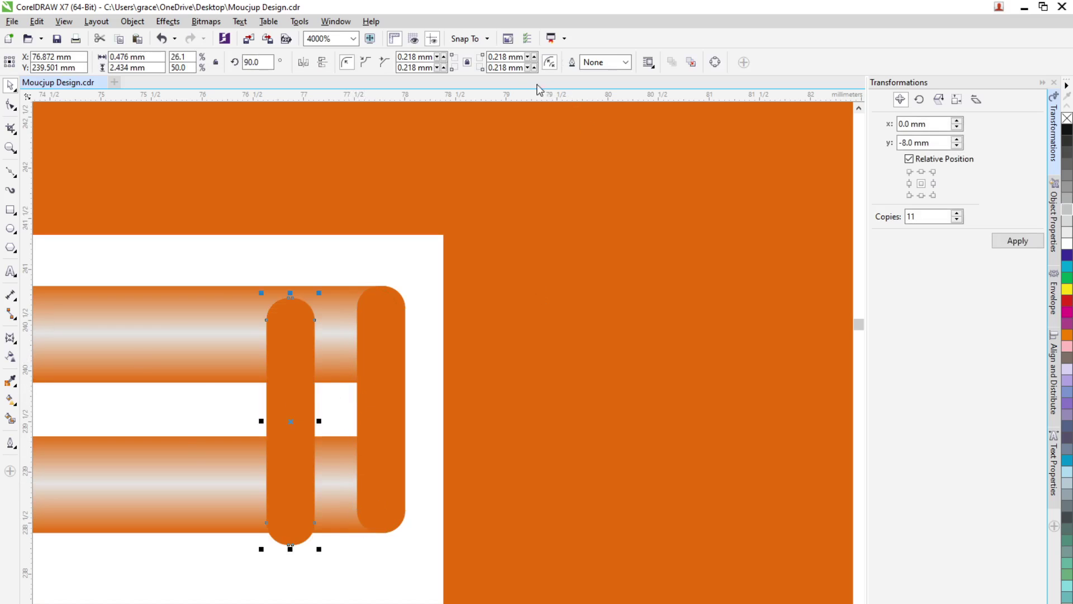
pyautogui.doubleClick(432, 58)
pyautogui.write('0')
pyautogui.press('Return')
pyautogui.moveTo(290, 549); pyautogui.dragTo(338, 440)
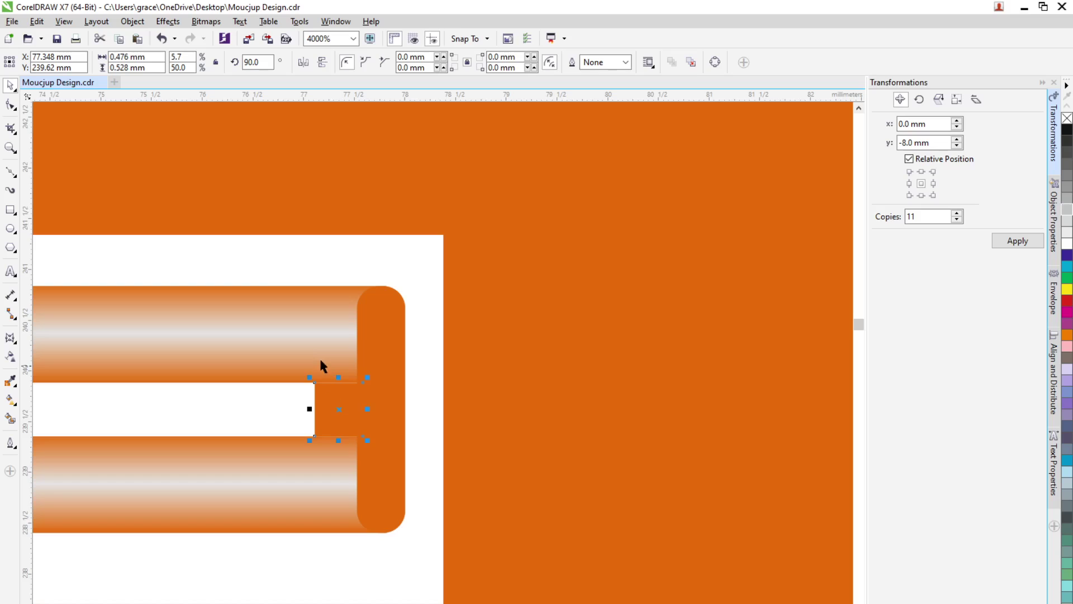
pyautogui.scroll(4, 324, 375)
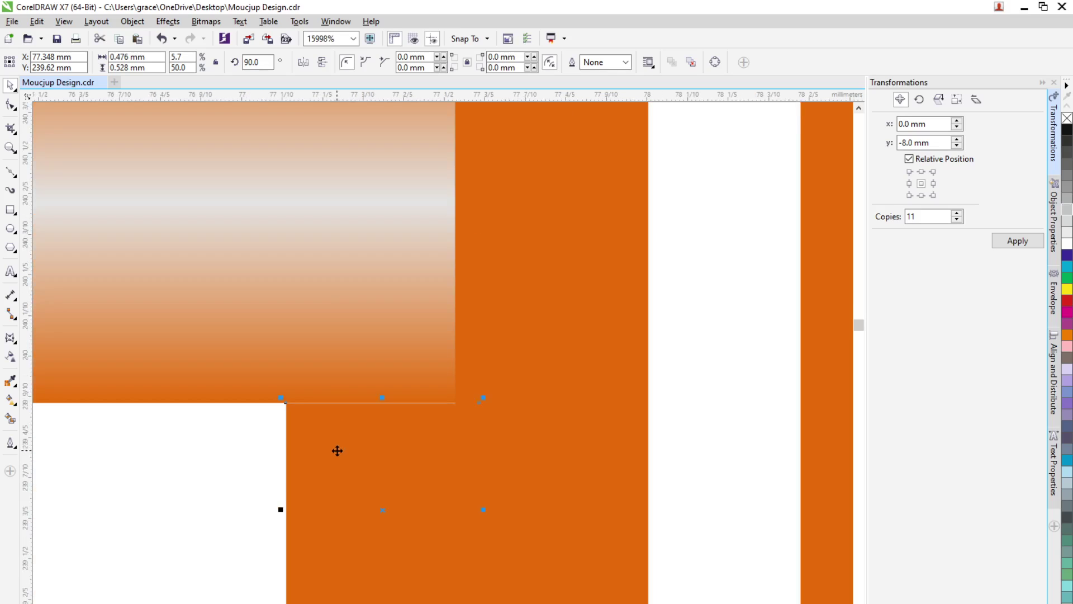
pyautogui.press('Right')
pyautogui.press('Right')
pyautogui.press('Right')
pyautogui.press('Right')
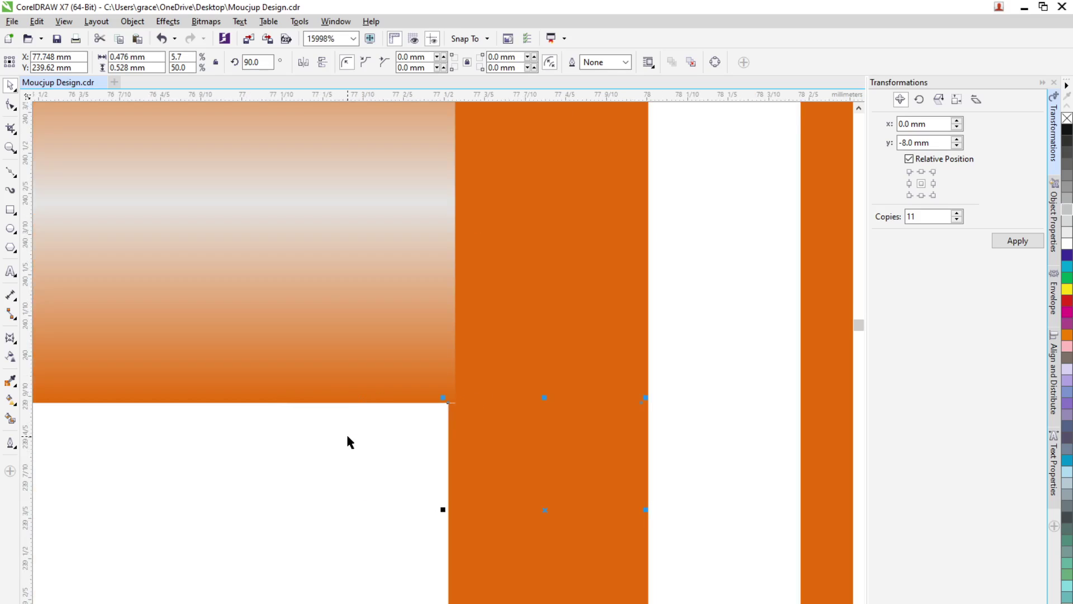
pyautogui.press('Left')
pyautogui.press('Left')
pyautogui.press('Left')
pyautogui.press('Left')
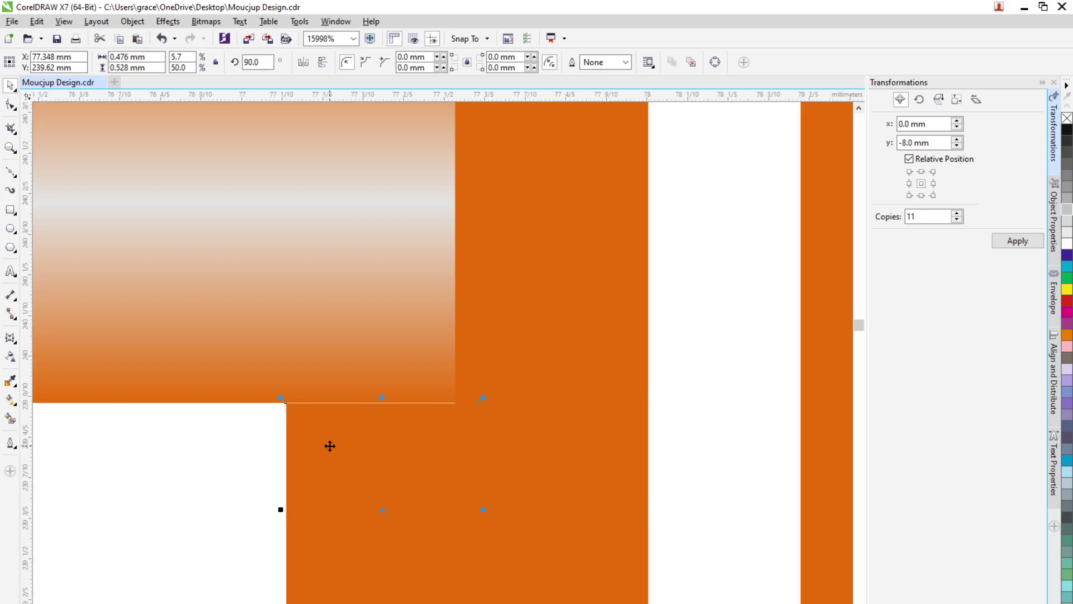
# Weld the small orange block and the tall orange block into one shape
pyautogui.keyDown('shift'); pyautogui.click(614, 376); pyautogui.keyUp('shift')
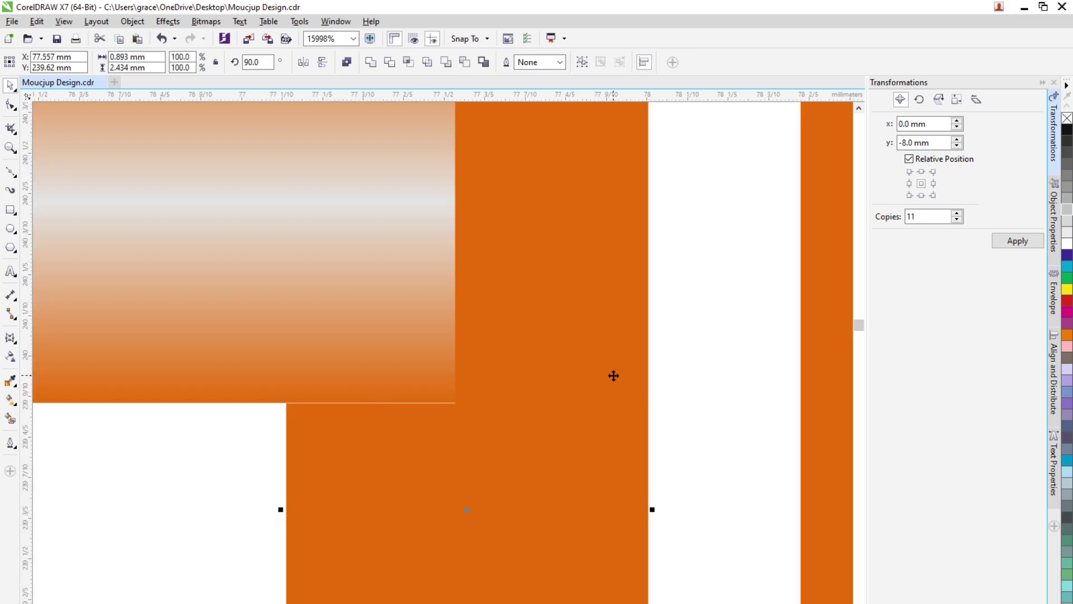
pyautogui.click(464, 62)
pyautogui.click(700, 432)
pyautogui.scroll(-1, 637, 452)
pyautogui.scroll(-1, 638, 449)
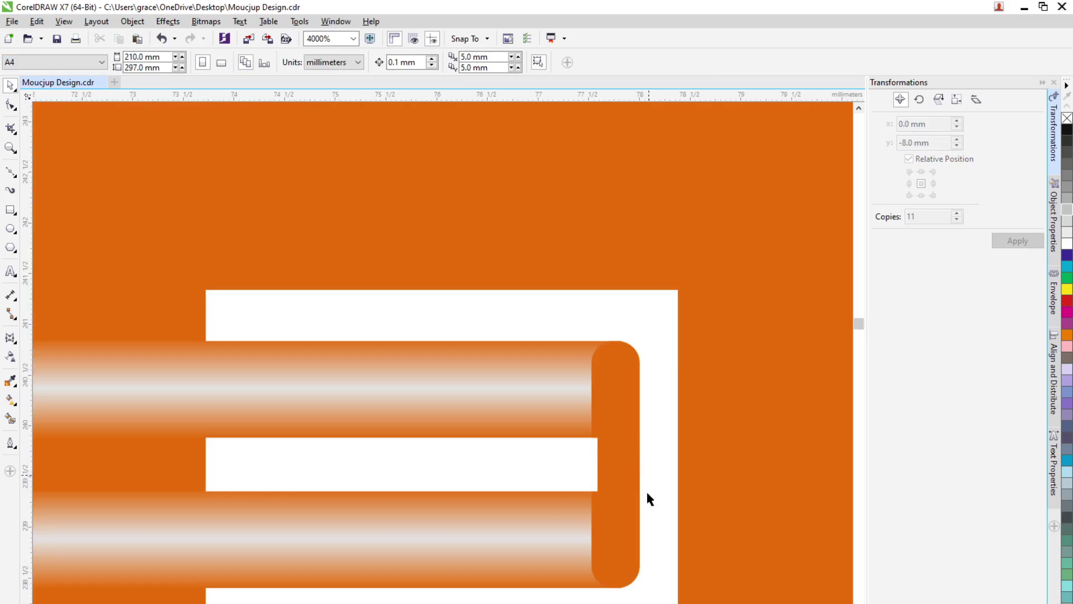
# Position the small filler piece and trim it out of the ring's rounded end cap
pyautogui.click(595, 469)
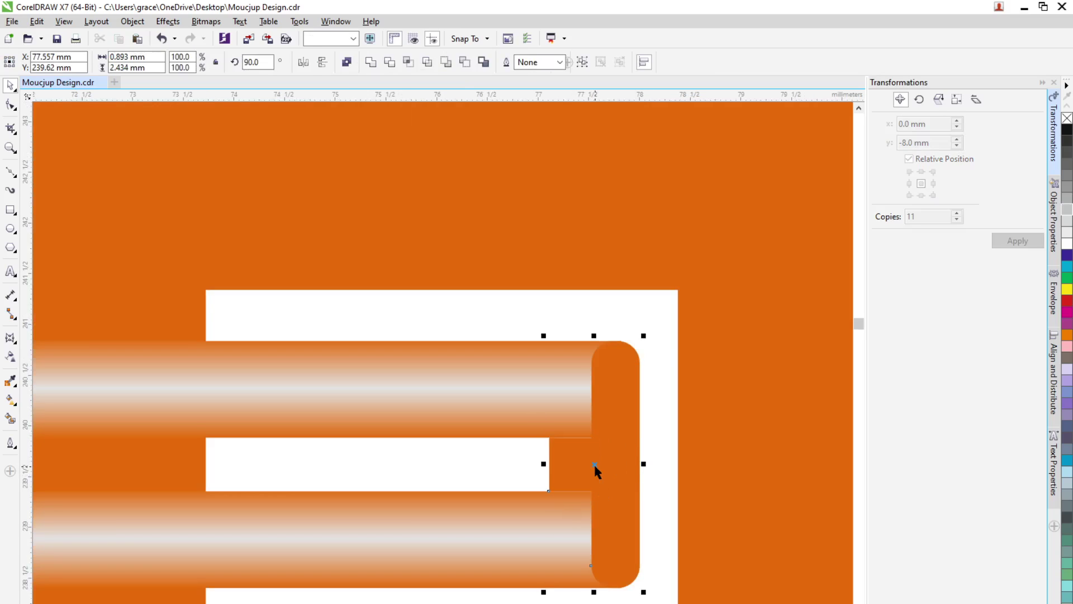
pyautogui.press('Escape')
pyautogui.keyDown('ctrl'); pyautogui.click(579, 465); pyautogui.keyUp('ctrl')
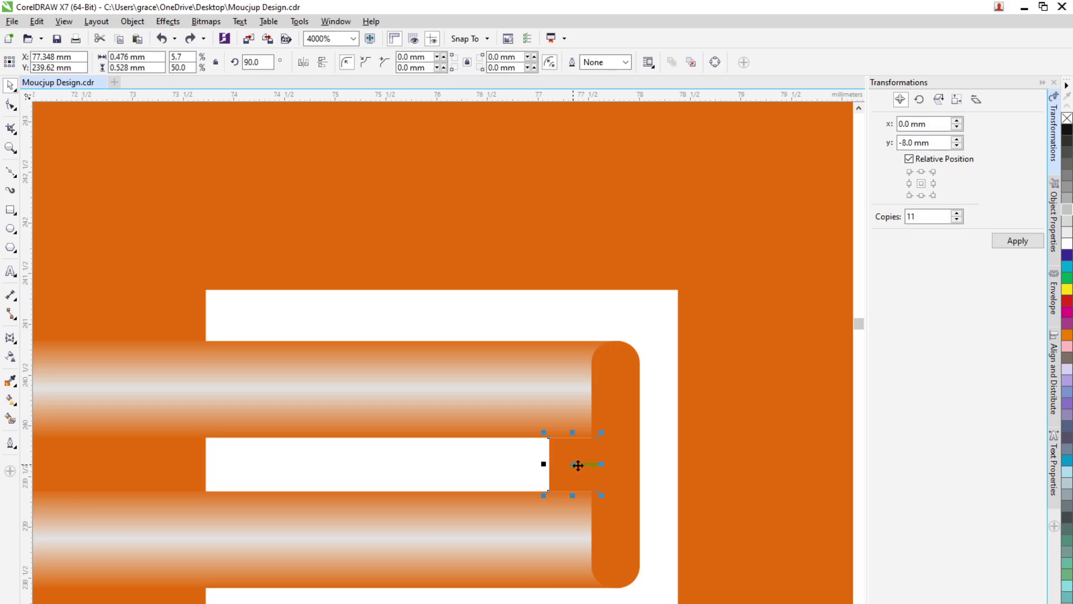
pyautogui.press('Right')
pyautogui.press('Left')
pyautogui.press('Left')
pyautogui.press('Left')
pyautogui.press('Left')
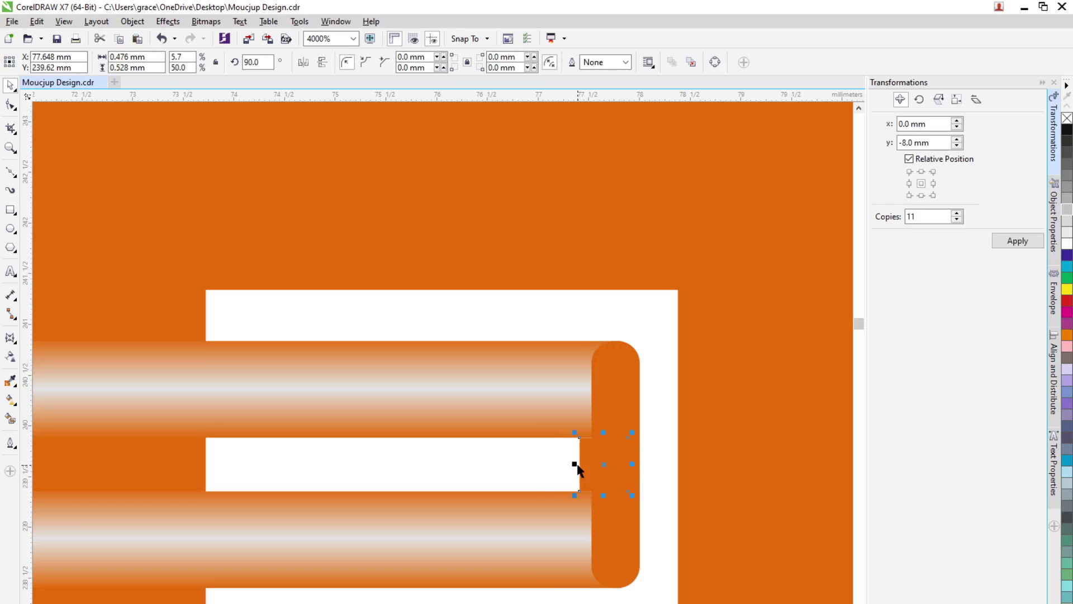
pyautogui.press('Right')
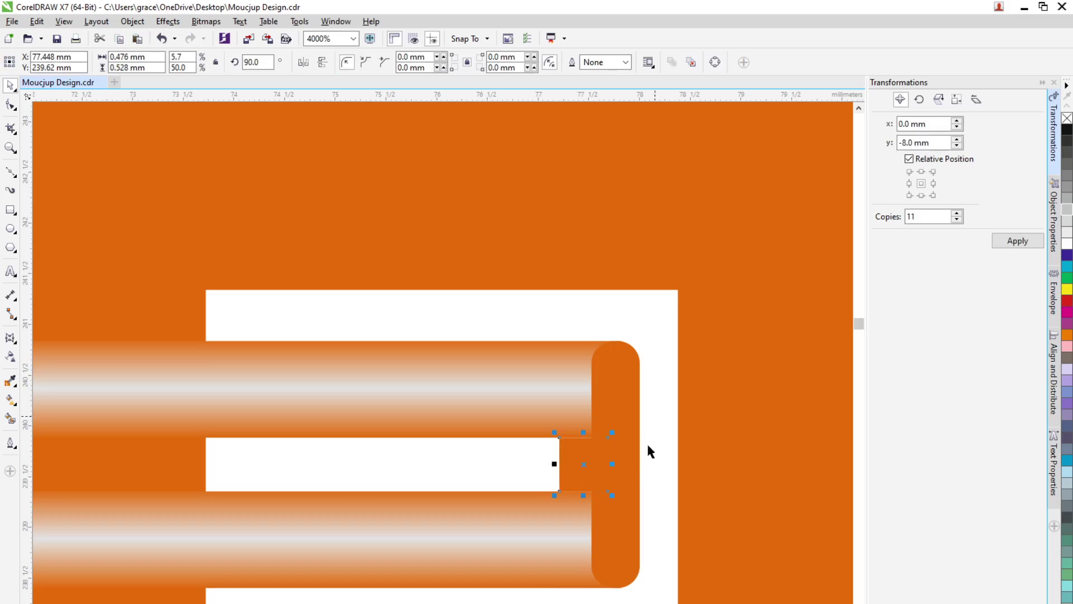
pyautogui.keyDown('shift'); pyautogui.click(614, 531); pyautogui.keyUp('shift')
pyautogui.click(467, 63)
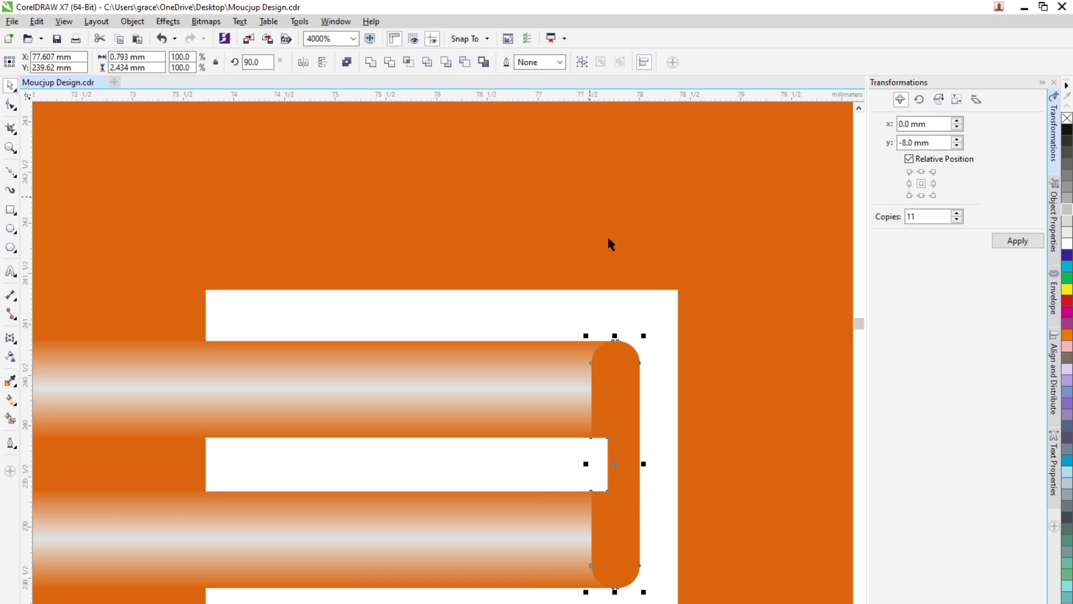
# Marquee-select all parts of the binding ring
pyautogui.scroll(-2, 823, 388)
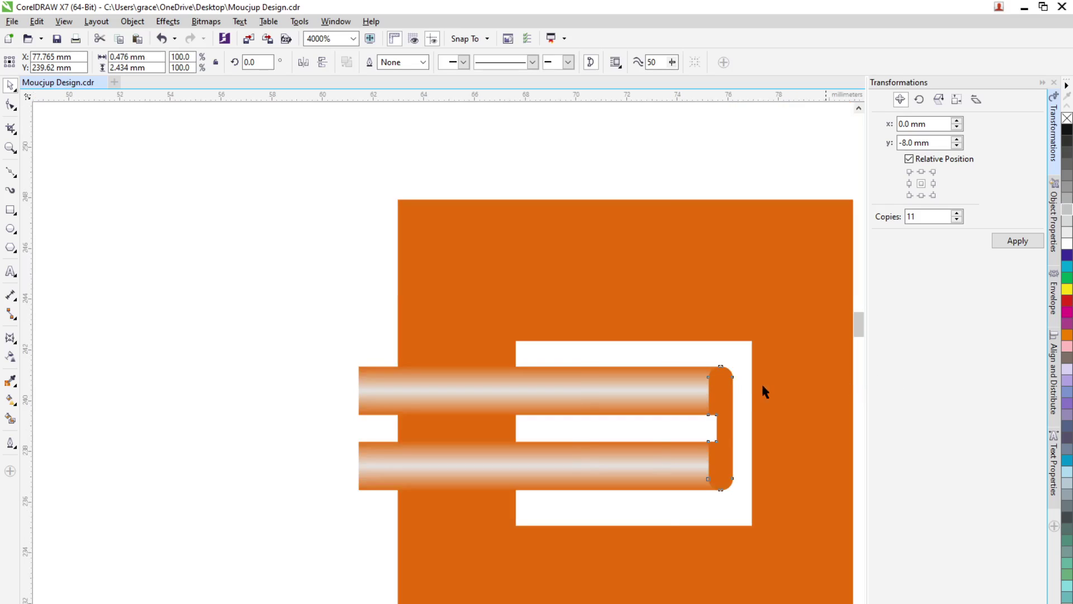
pyautogui.click(553, 413)
pyautogui.moveTo(551, 371); pyautogui.dragTo(787, 457)
# Group the ring and repeat it 11 times at y -8 mm down the cover edge
pyautogui.hotkey('ctrl', 'g')
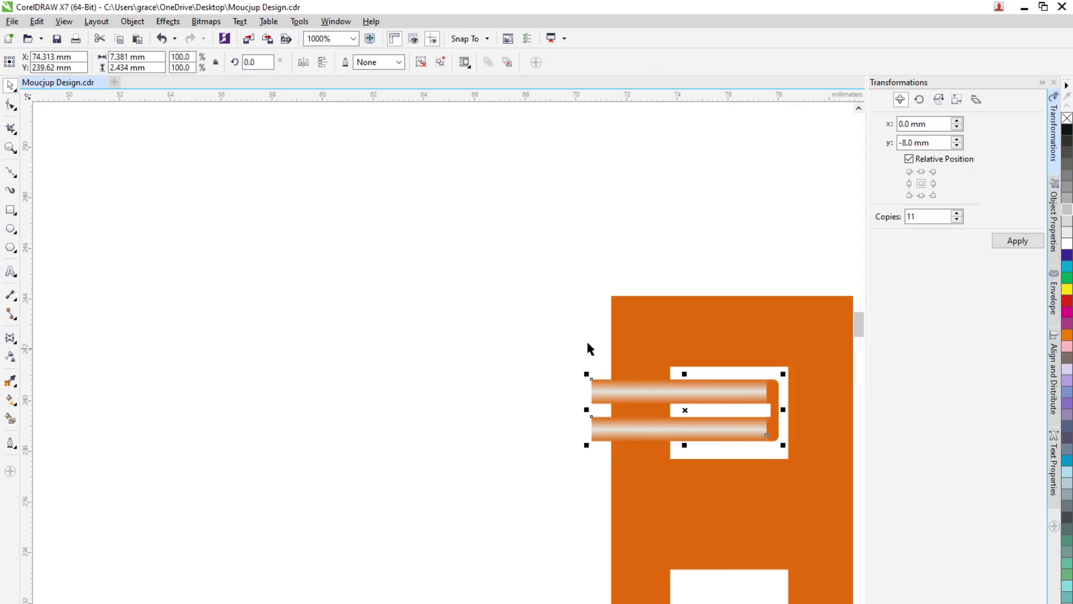
pyautogui.scroll(-2, 609, 341)
pyautogui.click(1017, 242)
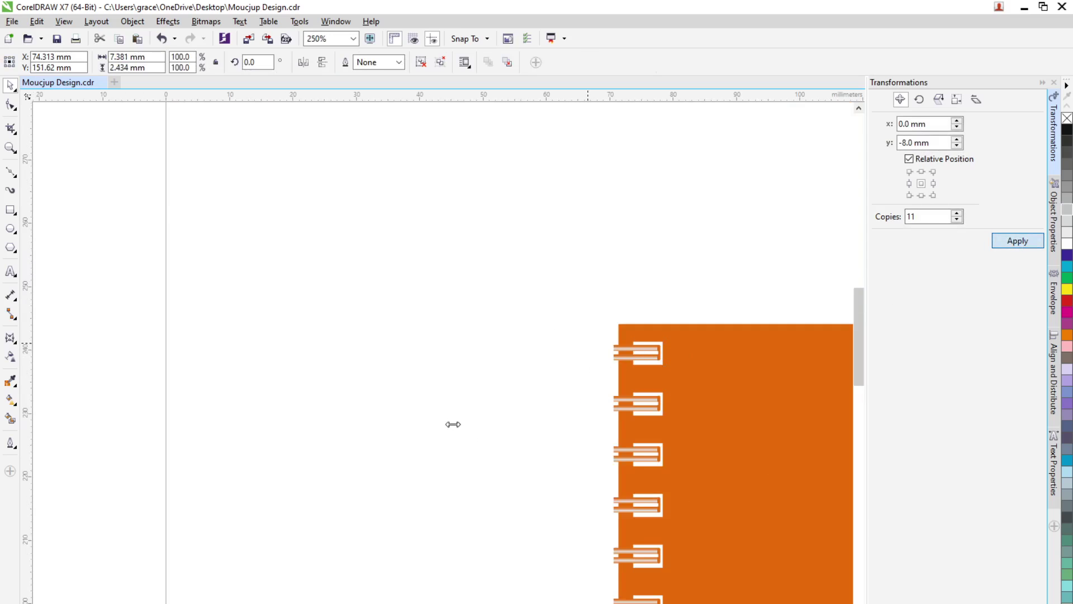
pyautogui.scroll(-1, 451, 424)
pyautogui.click(415, 569)
pyautogui.scroll(1, 675, 559)
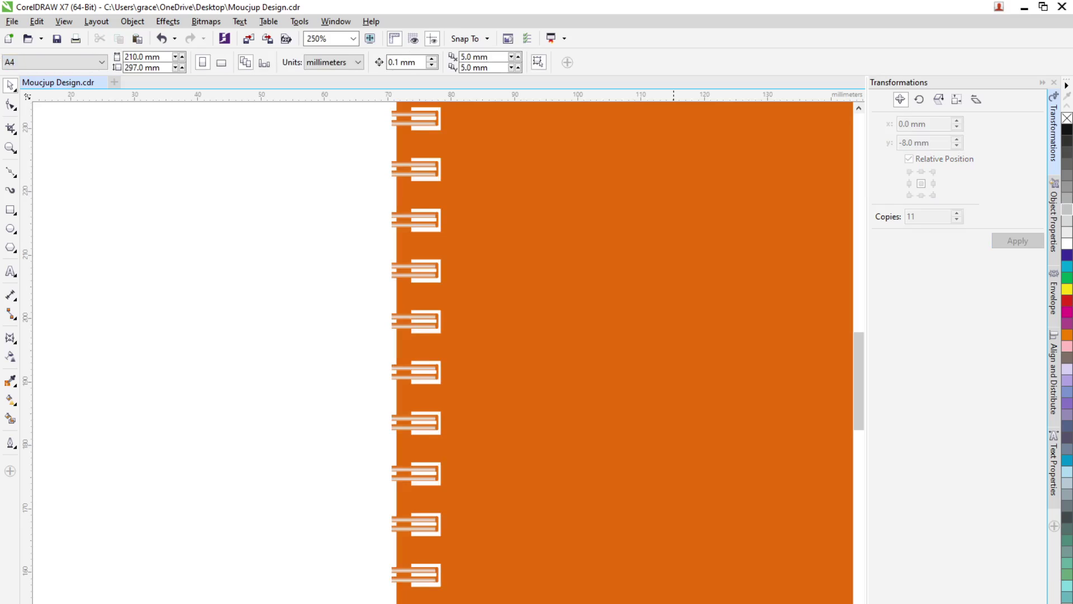
# Save the document
pyautogui.hotkey('ctrl', 's')
pyautogui.scroll(-1, 164, 392)
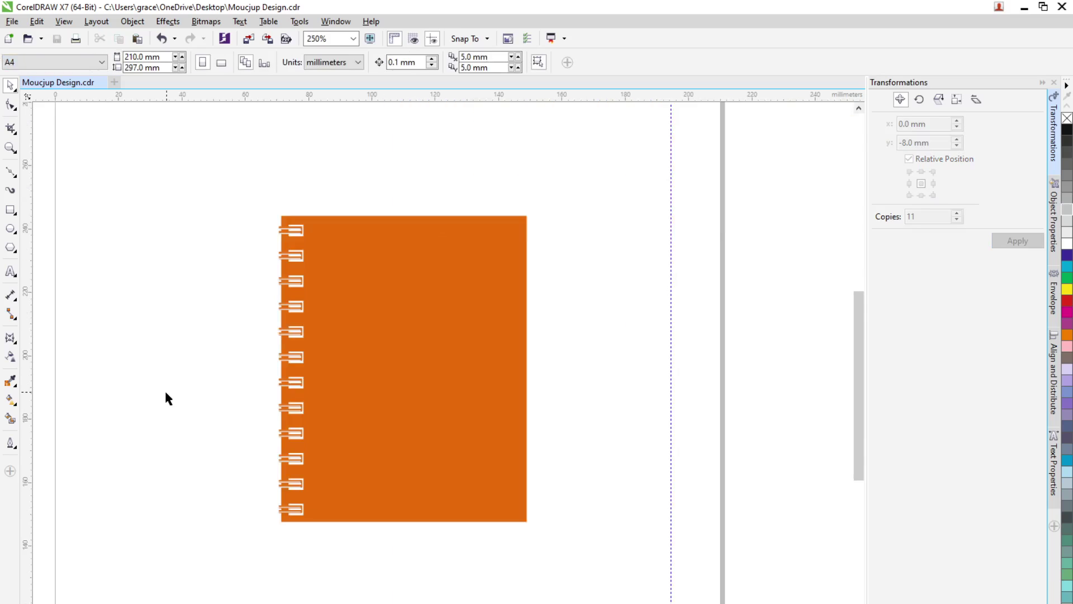
pyautogui.scroll(-1, 164, 392)
# Enlarge the cover with its rings and move it down and left on the page
pyautogui.moveTo(159, 303); pyautogui.dragTo(402, 556)
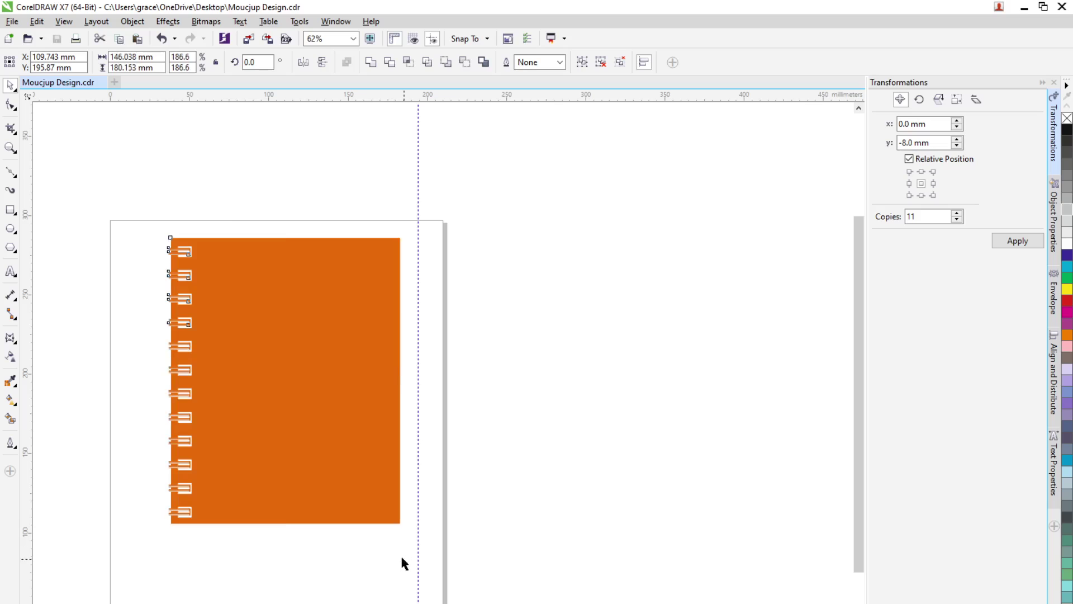
pyautogui.moveTo(314, 453); pyautogui.dragTo(302, 508)
pyautogui.click(586, 492)
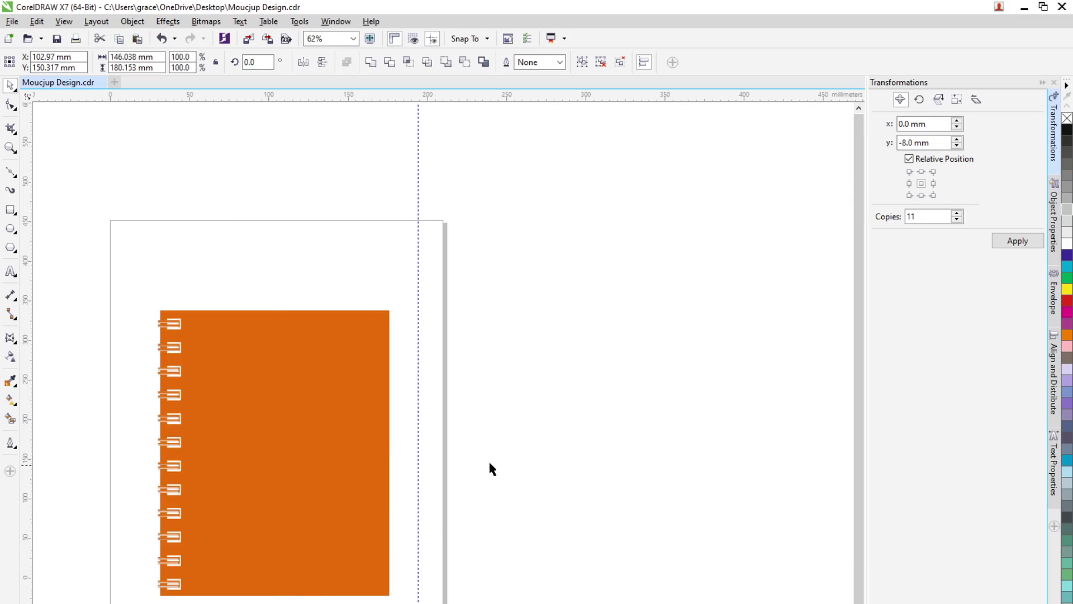
pyautogui.scroll(-3, 492, 470)
pyautogui.scroll(1, 335, 504)
# Delete the mug image and the grey stationery mockup image
pyautogui.moveTo(359, 297); pyautogui.dragTo(525, 533)
pyautogui.press('Delete')
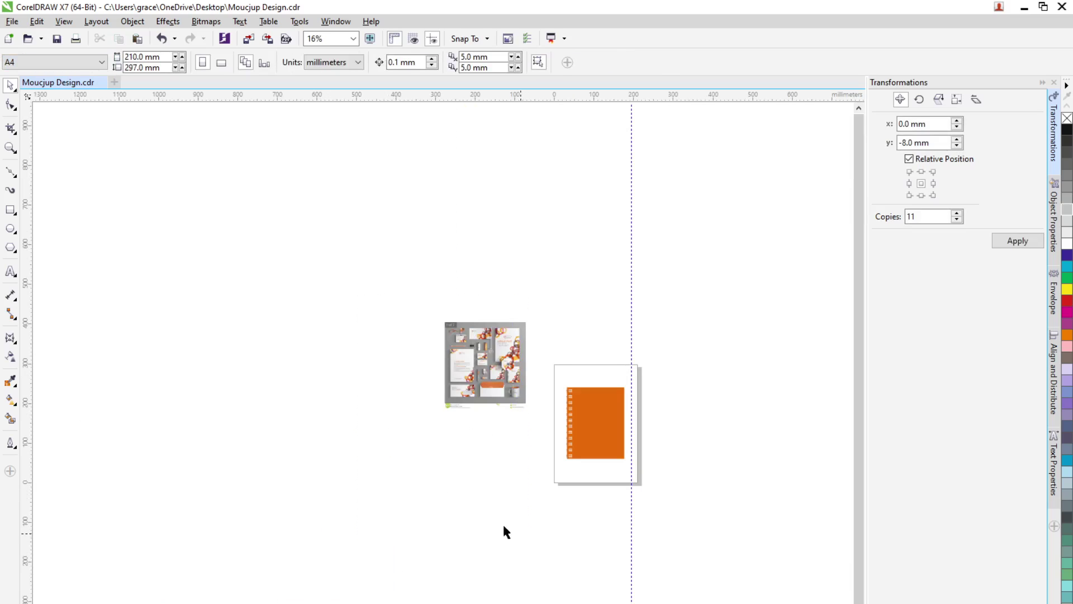
pyautogui.click(486, 364)
pyautogui.press('Delete')
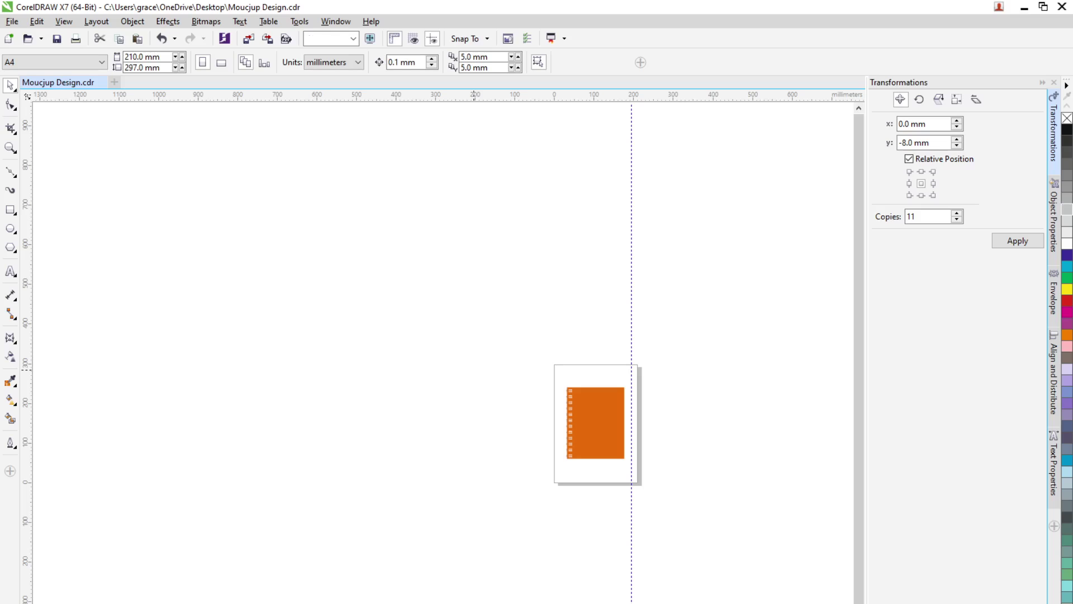
# Look through the mug and letterhead pages, then return to the notebook cover page
pyautogui.hotkey('ctrl', 'z')
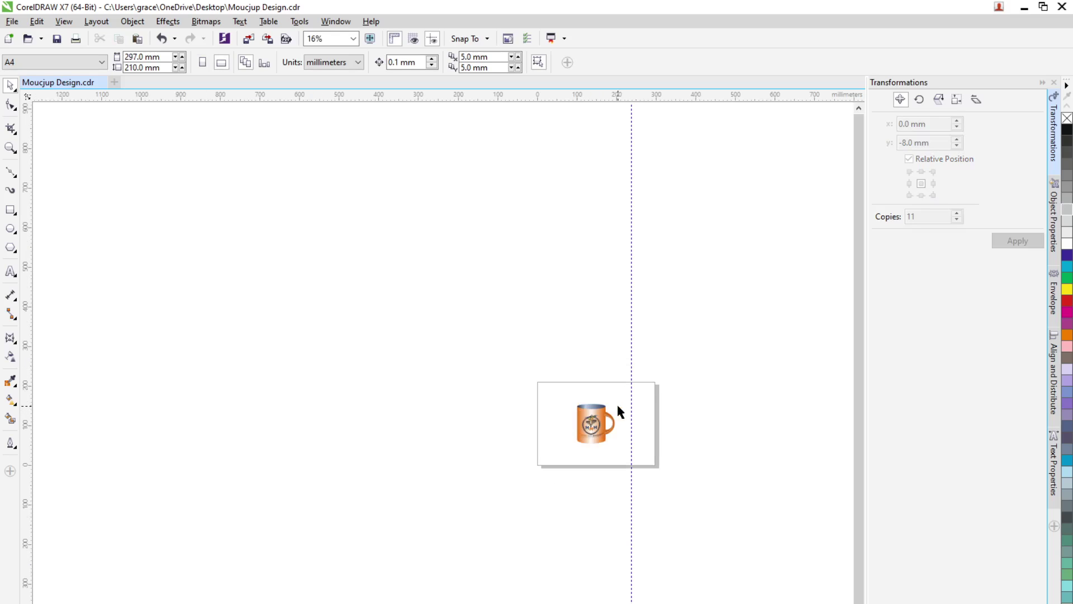
pyautogui.click(590, 433)
pyautogui.scroll(1, 605, 430)
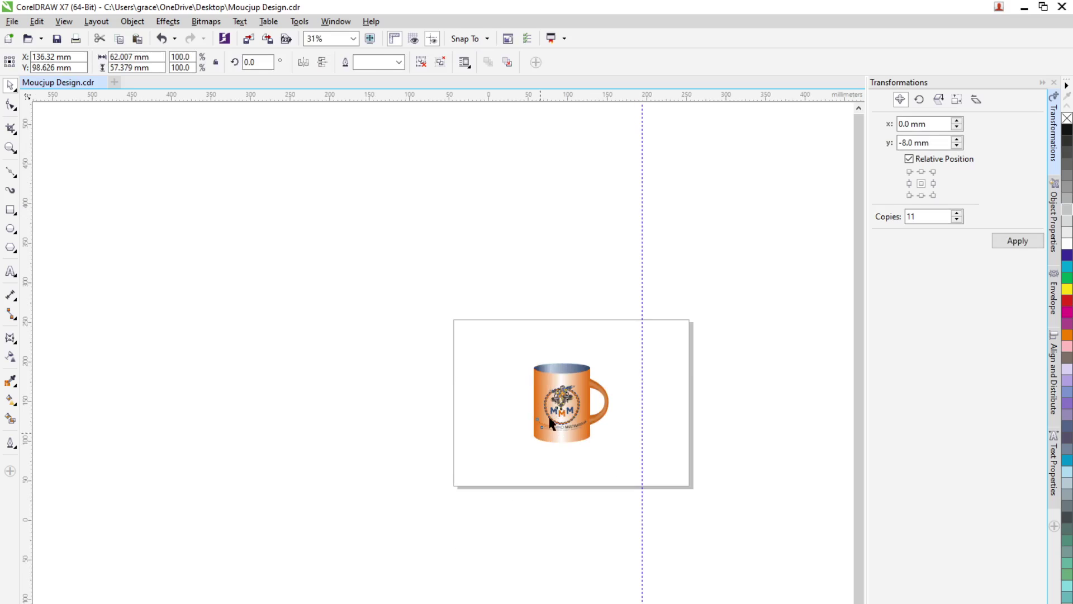
pyautogui.hotkey('ctrl', 'z')
pyautogui.click(572, 404)
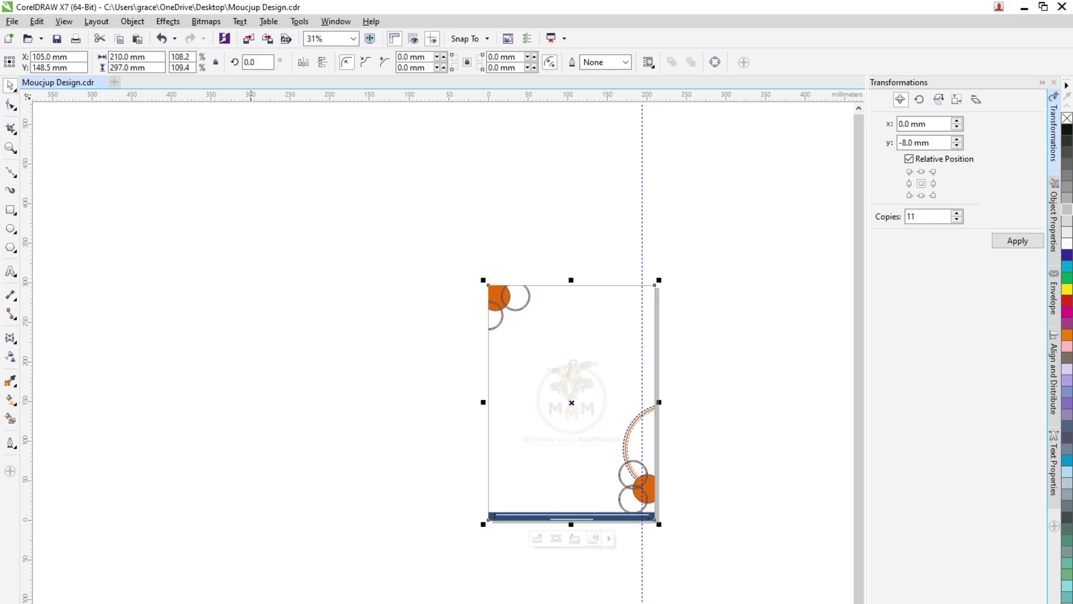
pyautogui.hotkey('ctrl', 'z')
pyautogui.scroll(-1, 475, 503)
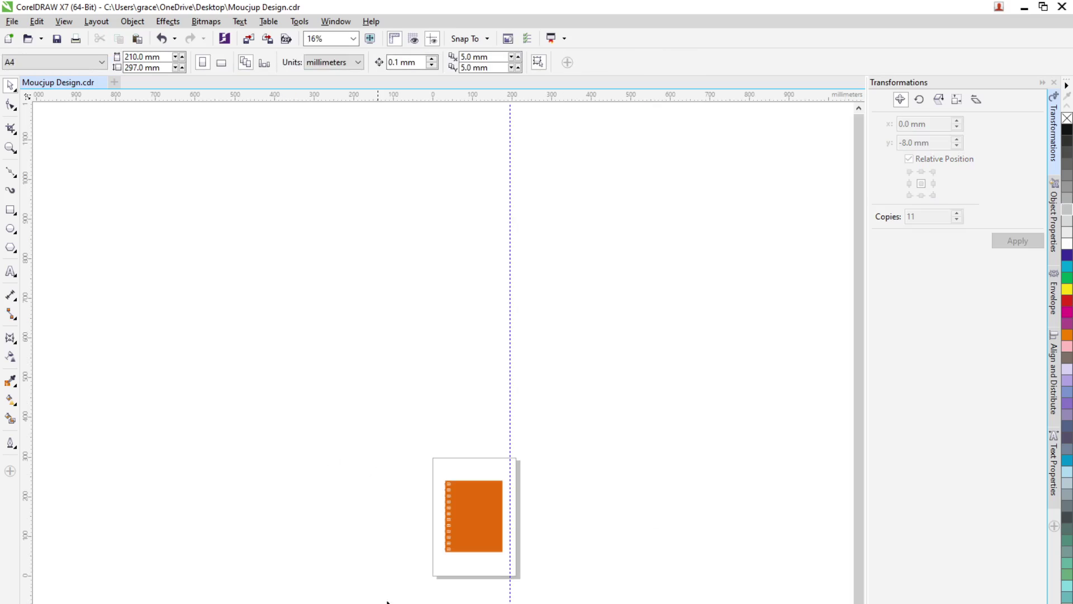
pyautogui.scroll(1, 440, 539)
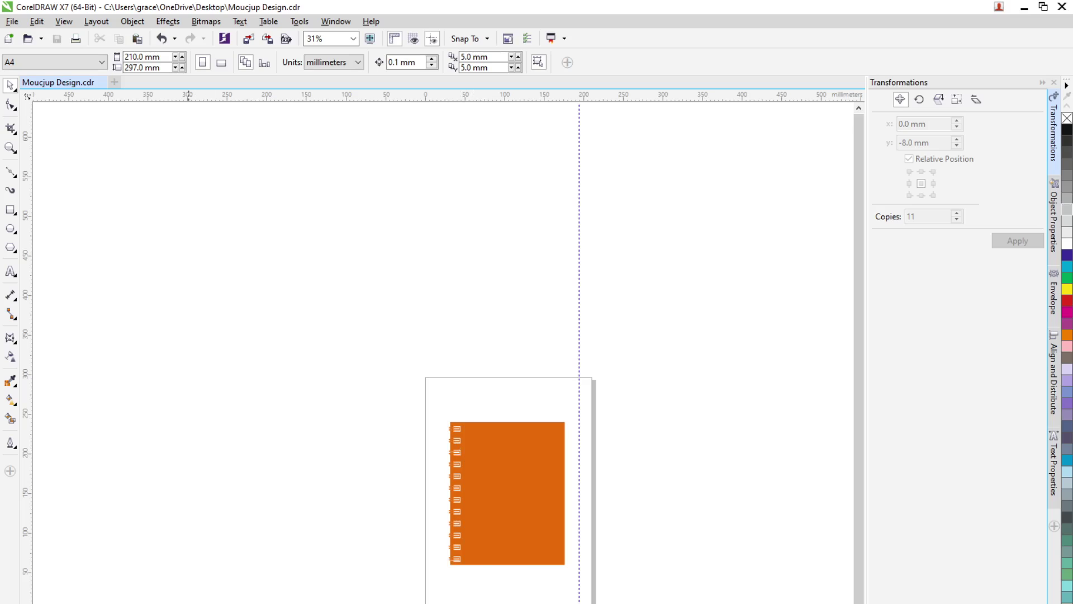
# On the letterhead page, open the PowerClip and select the large dashed circle and MMM logo
pyautogui.click(481, 477)
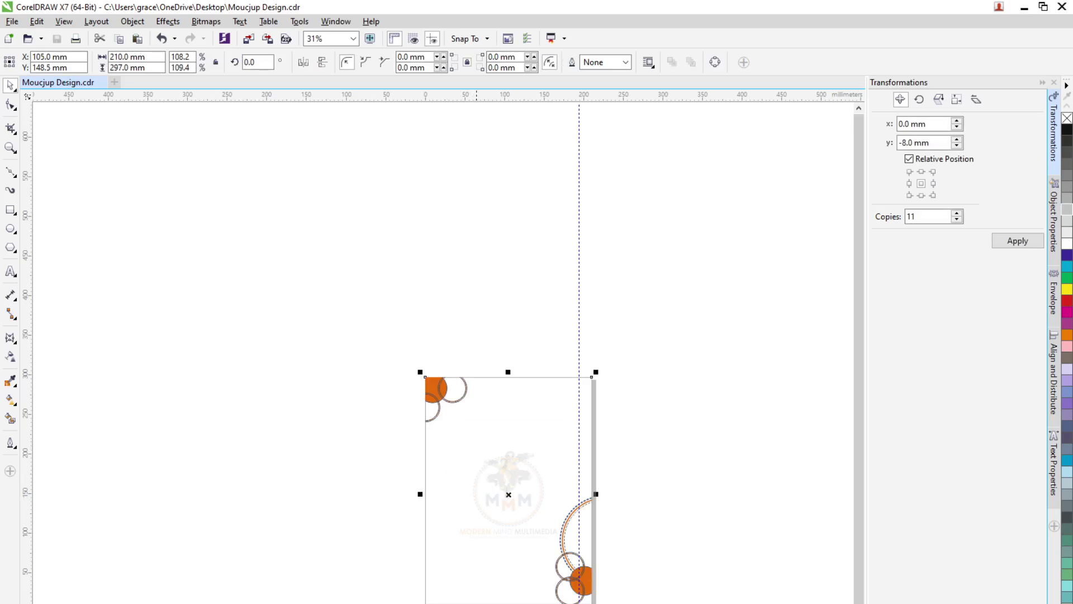
pyautogui.hotkey('ctrl', 'z')
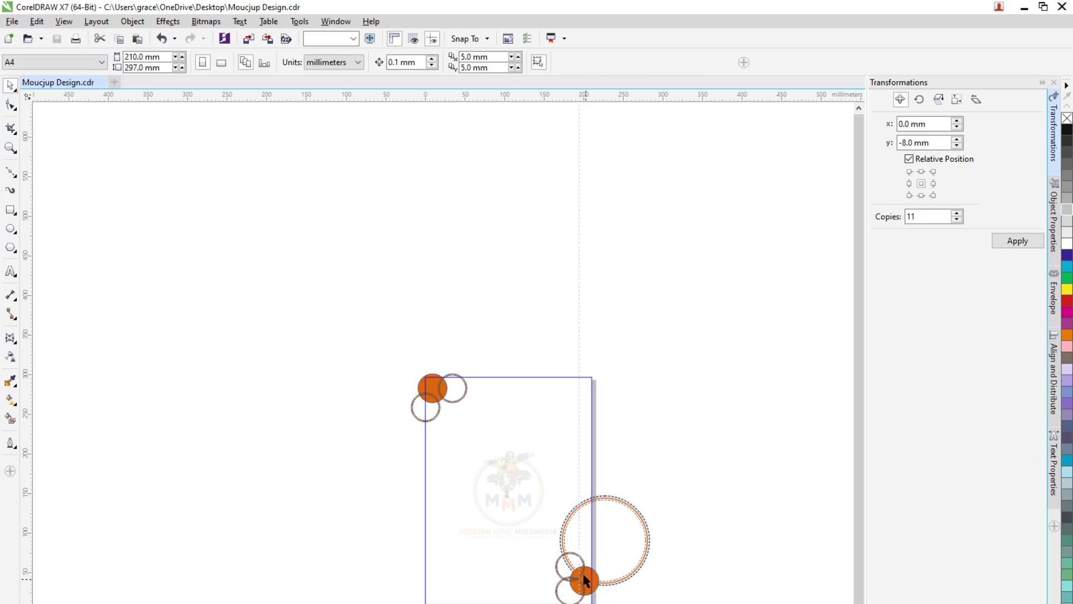
pyautogui.moveTo(687, 458); pyautogui.dragTo(546, 603)
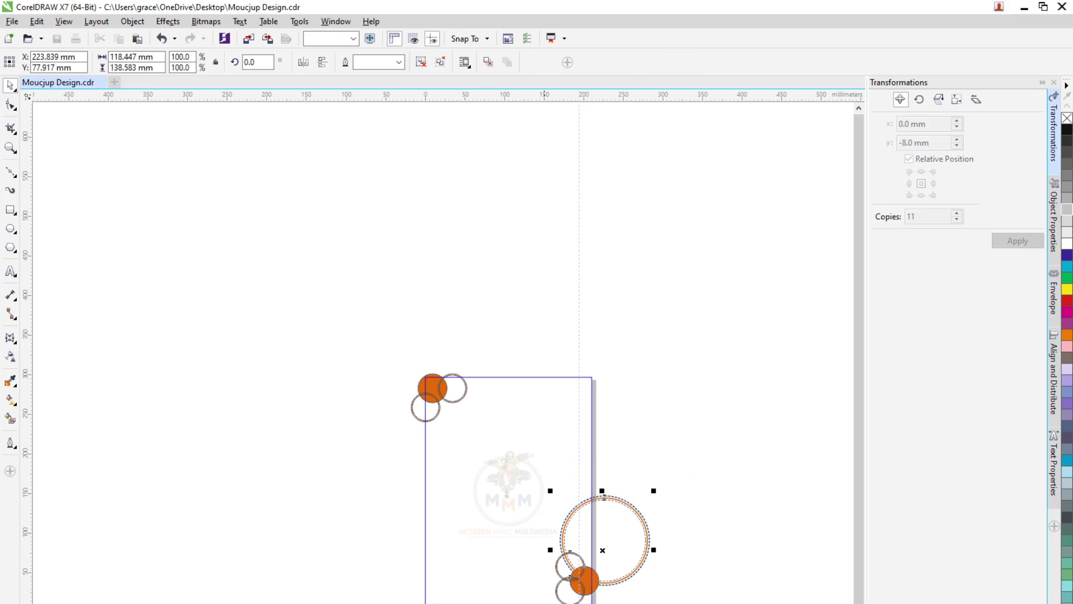
pyautogui.keyDown('shift'); pyautogui.click(513, 493); pyautogui.keyUp('shift')
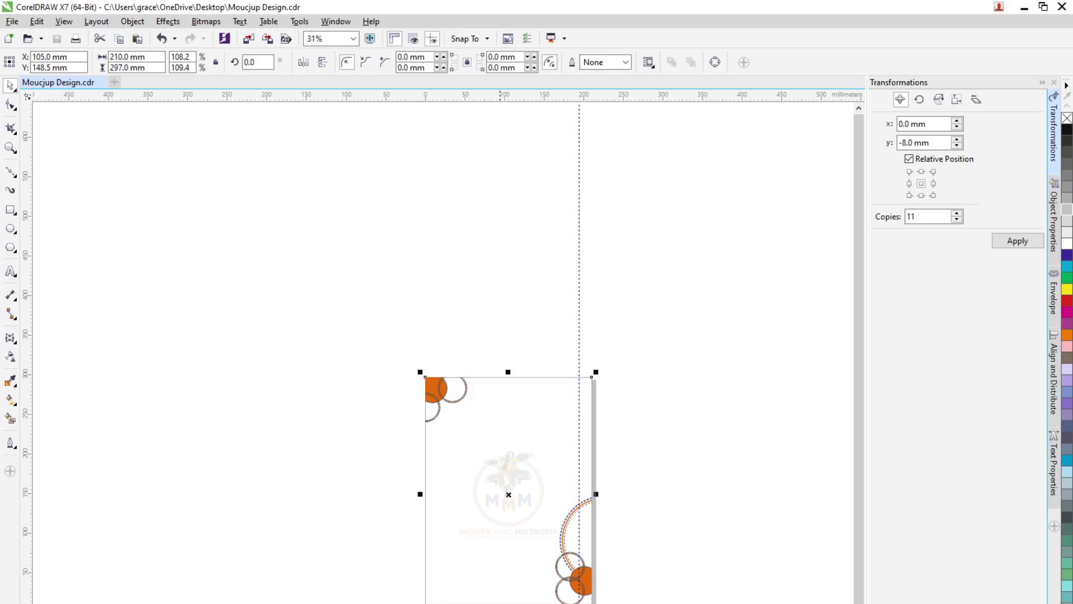
# Paste the dashed circles and MMM logo onto the notebook page and fit the page in view
pyautogui.hotkey('ctrl', 'z')
pyautogui.hotkey('ctrl', 'z')
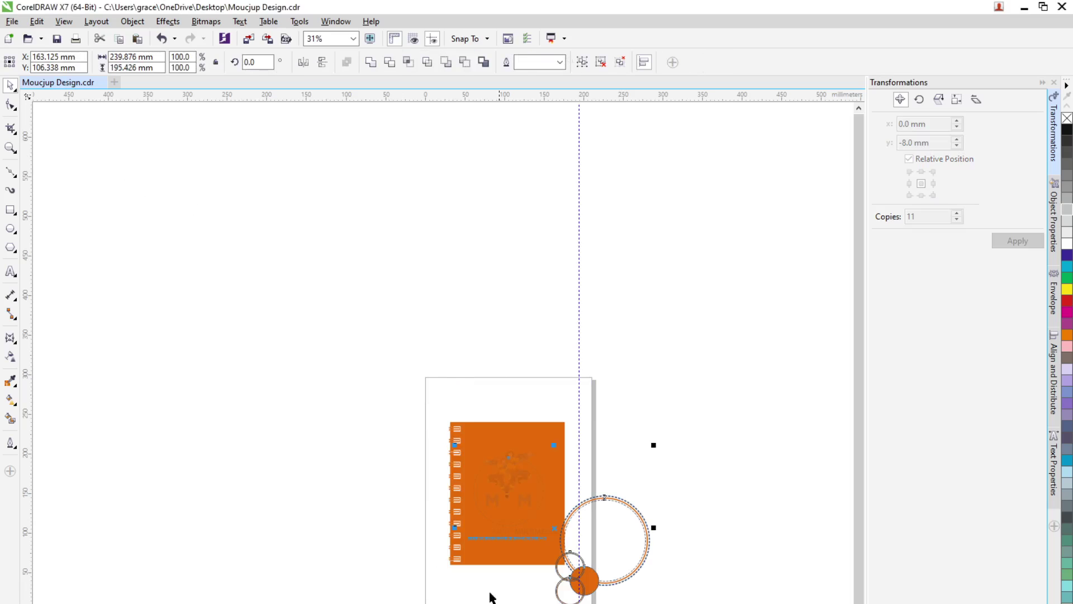
pyautogui.press('Escape')
pyautogui.hotkey('shift', 'F4')
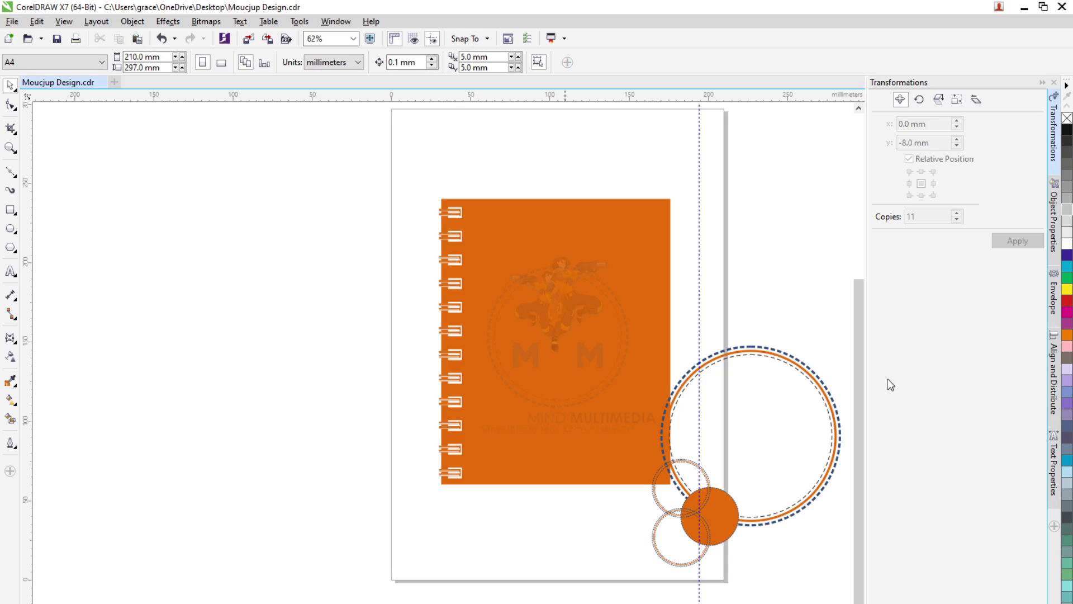
pyautogui.click(592, 358)
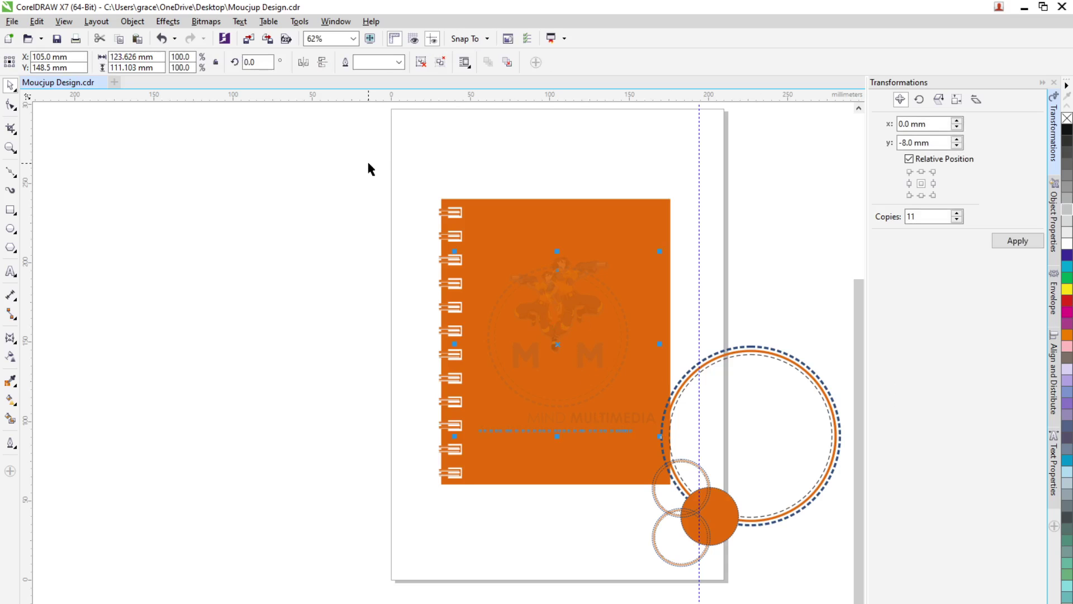
pyautogui.click(545, 456)
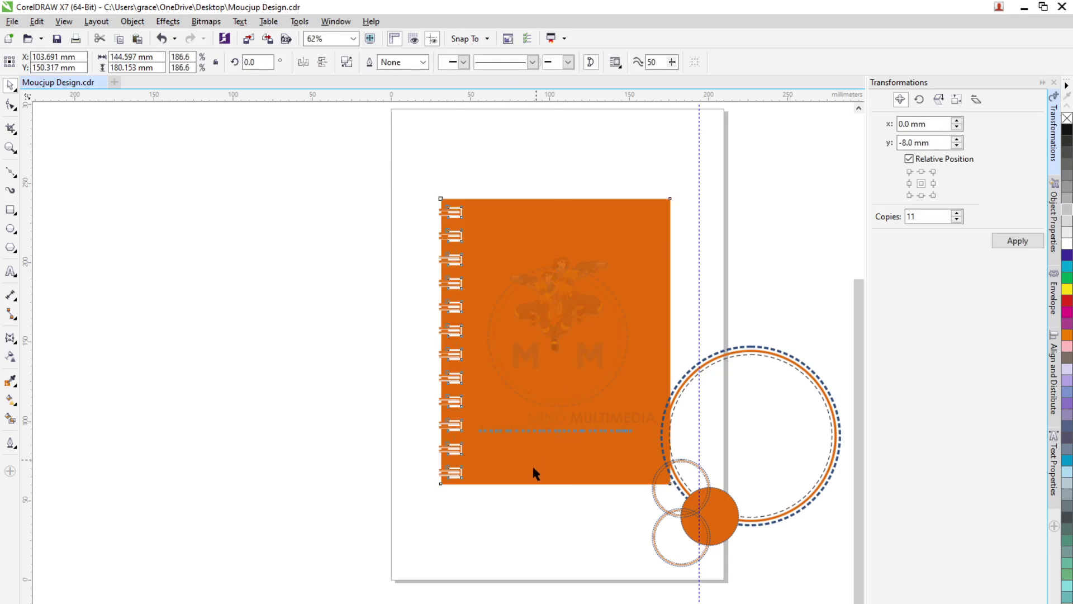
pyautogui.click(712, 498)
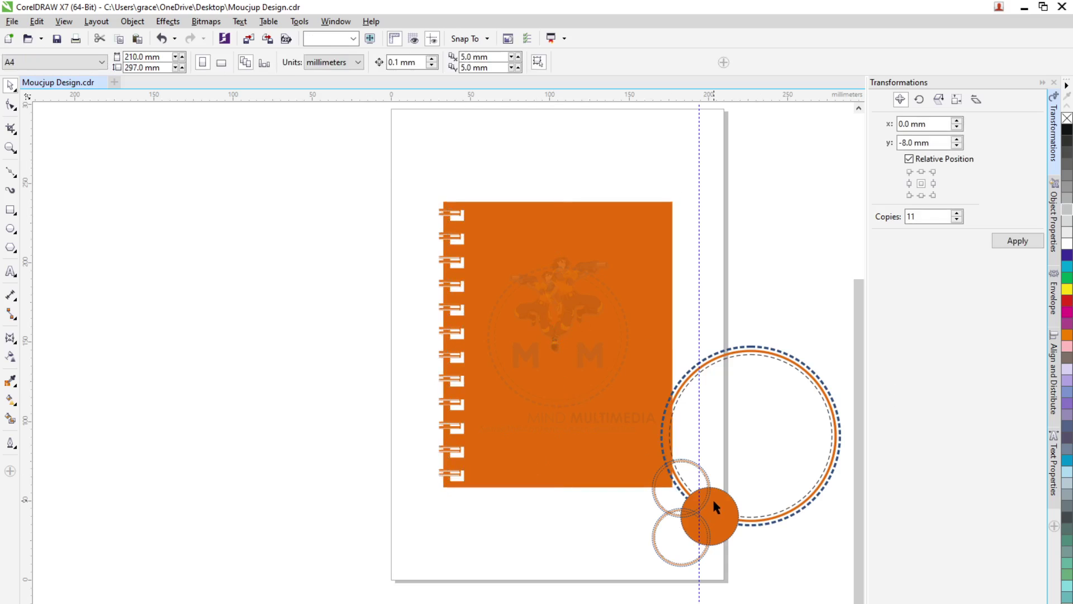
pyautogui.scroll(-2, 650, 446)
pyautogui.click(619, 429)
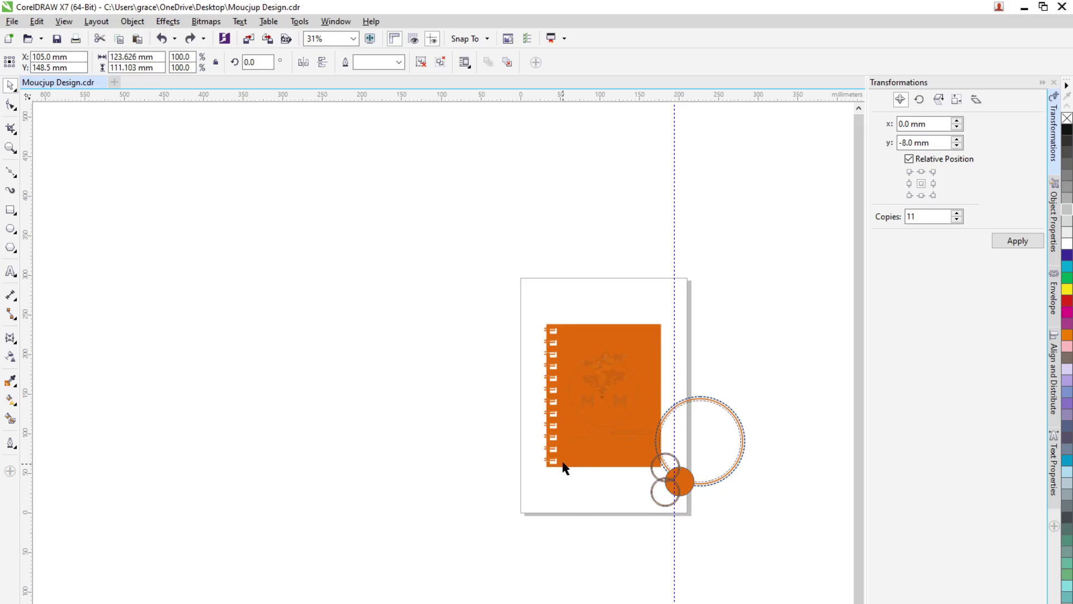
pyautogui.hotkey('ctrl', 'z')
pyautogui.hotkey('ctrl', 'z')
pyautogui.hotkey('ctrl', 'z')
pyautogui.click(586, 468)
pyautogui.click(1067, 140)
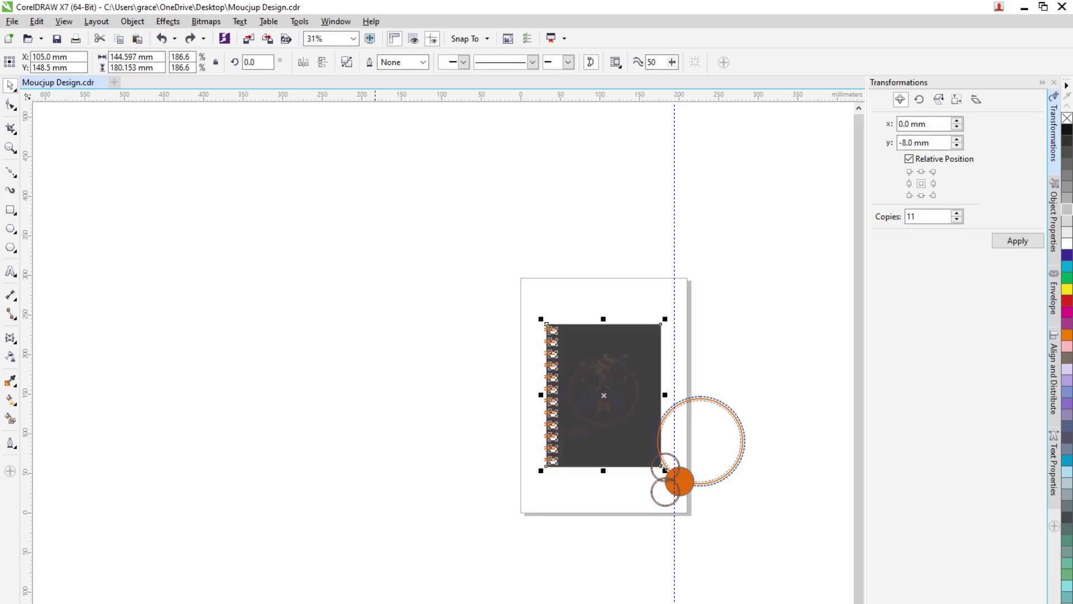
pyautogui.scroll(2, 674, 408)
pyautogui.click(660, 380)
pyautogui.scroll(2, 658, 386)
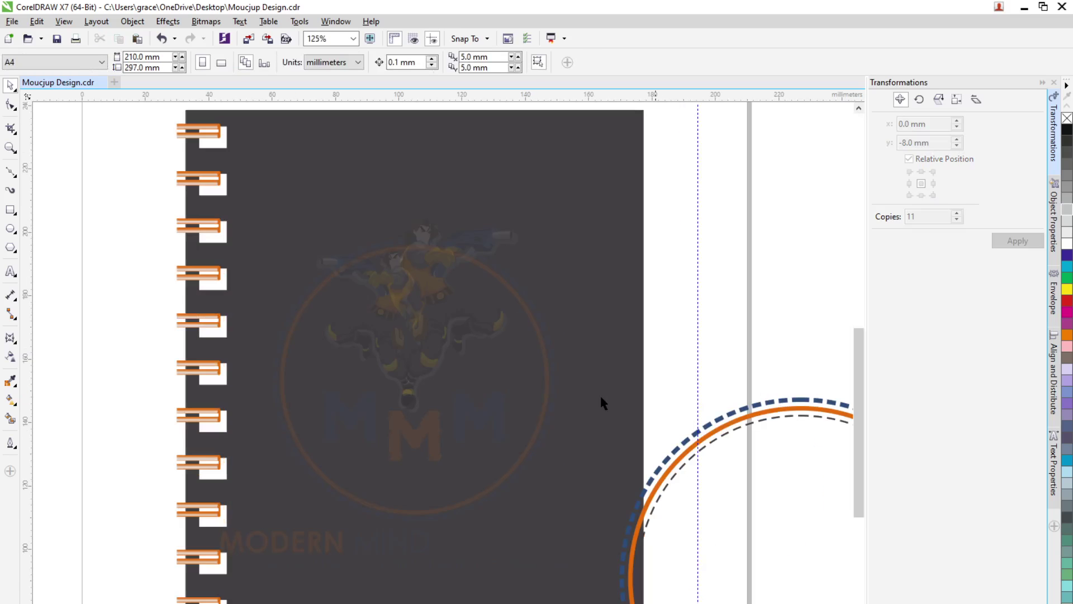
pyautogui.click(415, 395)
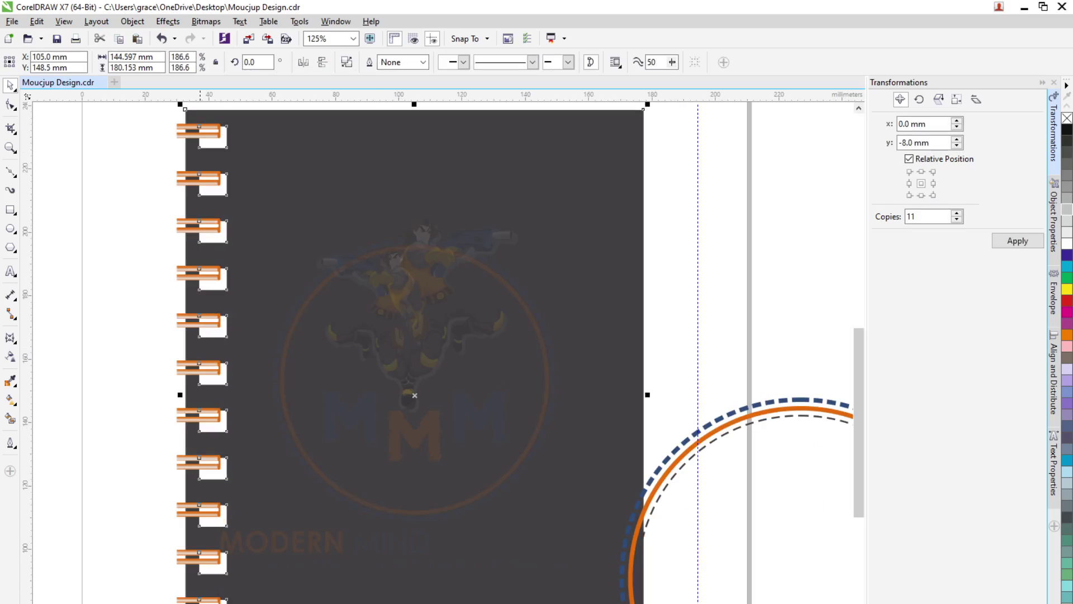
pyautogui.click(1067, 425)
pyautogui.click(73, 534)
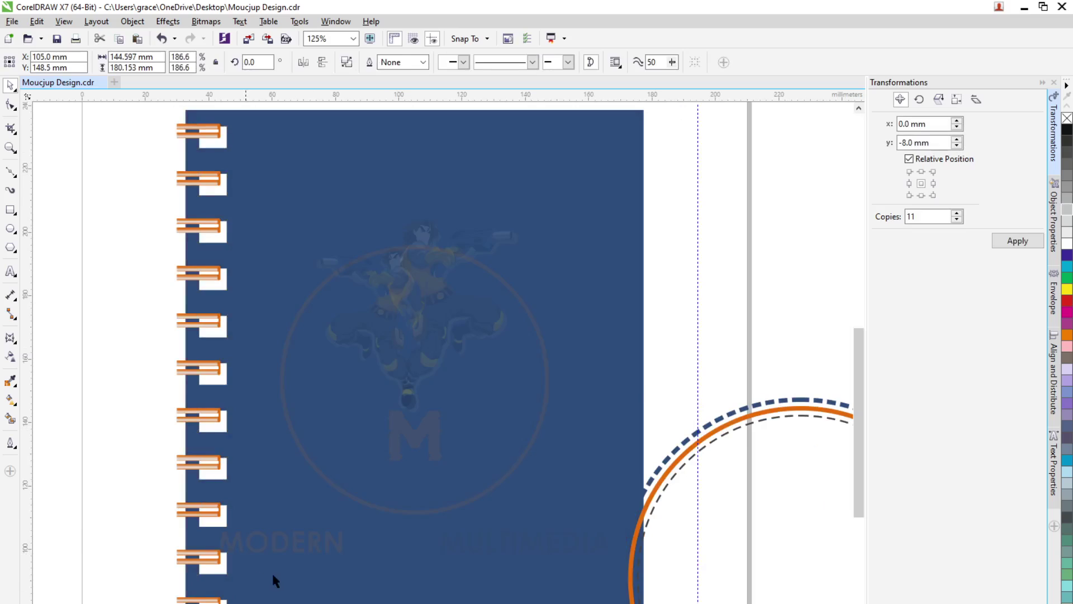
pyautogui.click(297, 566)
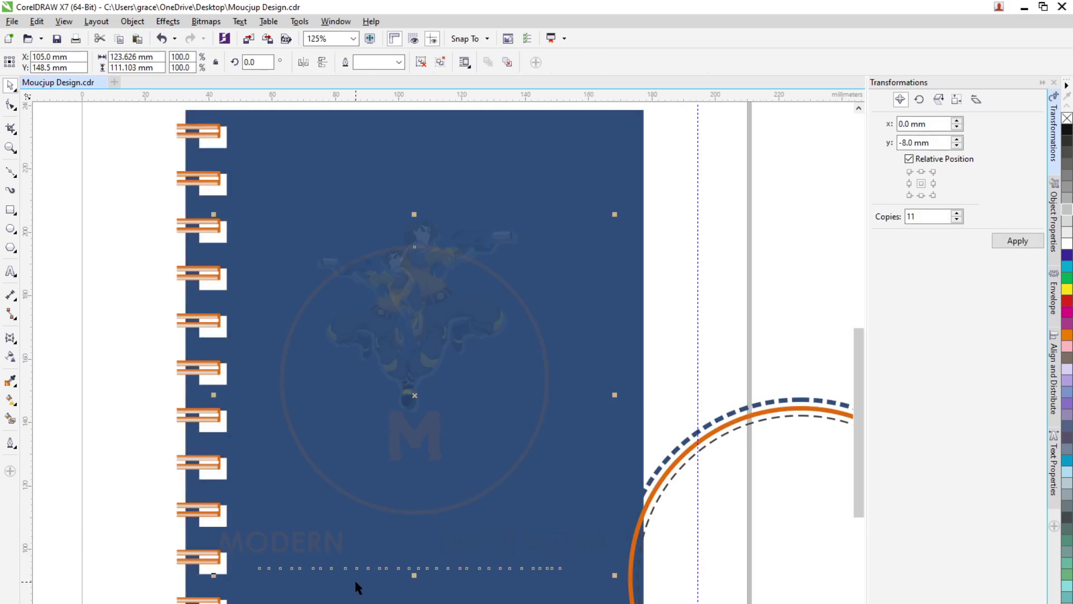
pyautogui.scroll(-2, 354, 598)
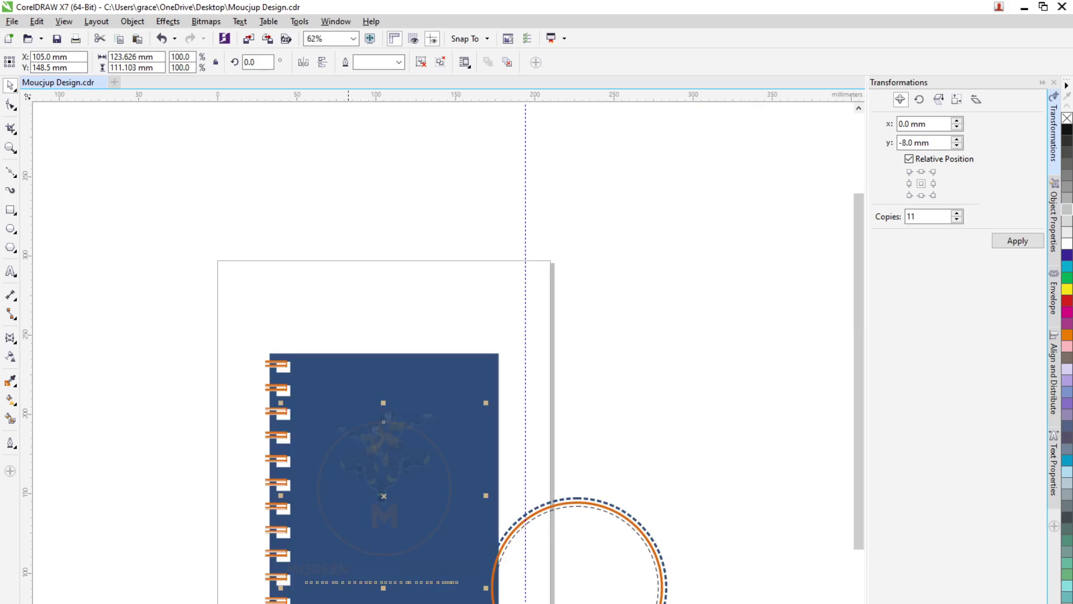
pyautogui.moveTo(379, 517); pyautogui.dragTo(372, 515)
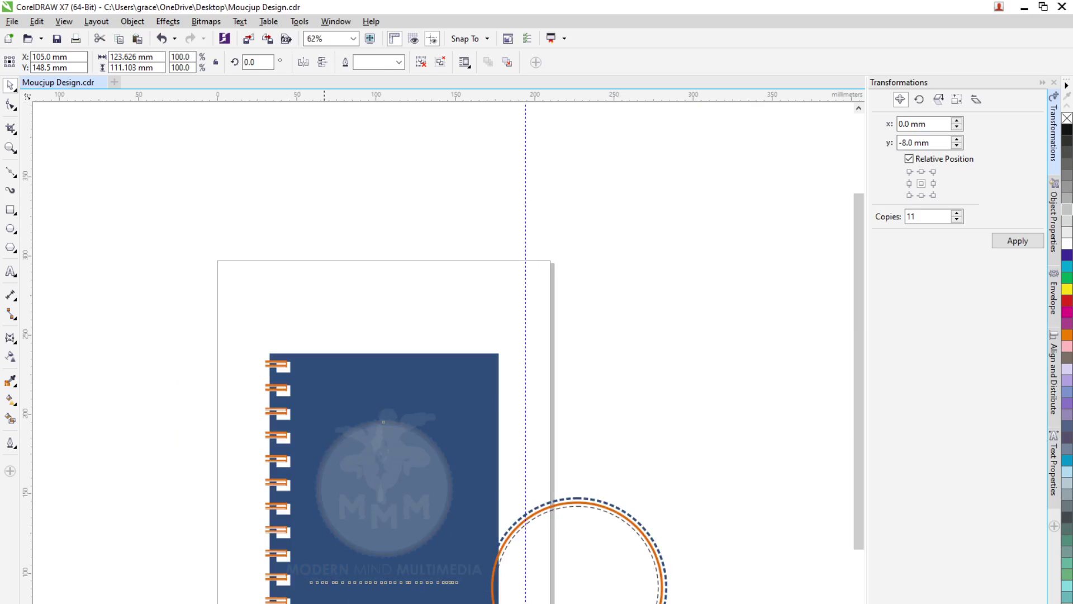
pyautogui.hotkey('ctrl', 'z')
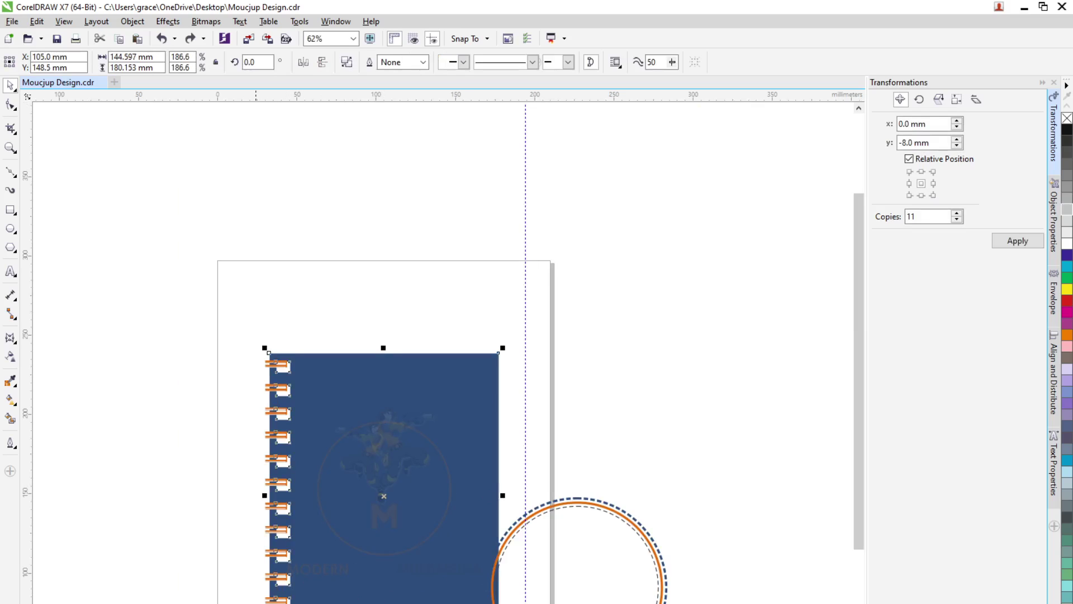
pyautogui.hotkey('ctrl', 'shift', 'z')
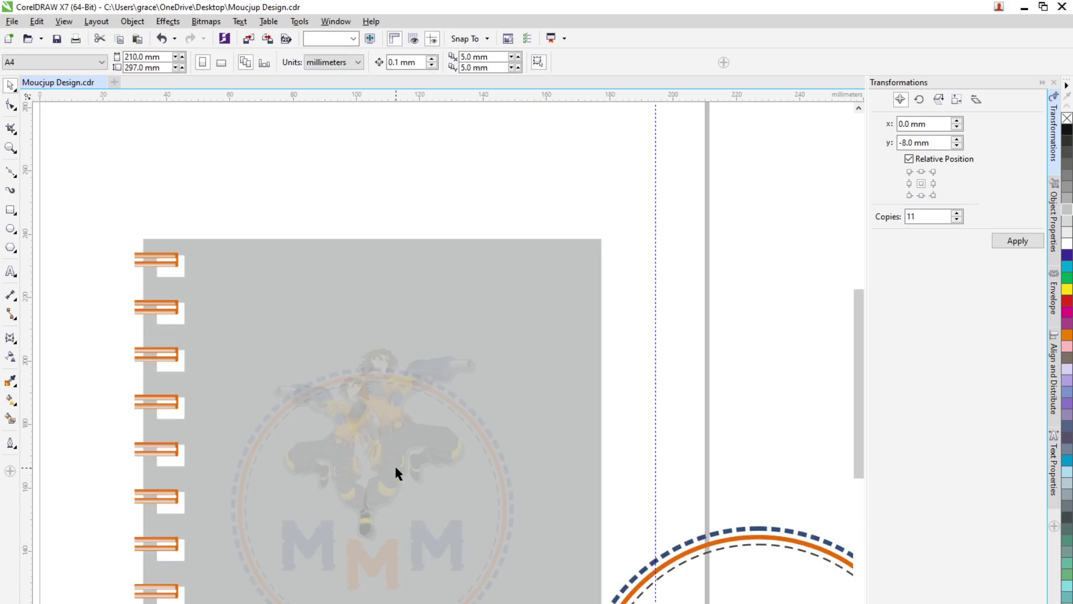
pyautogui.scroll(2, 395, 464)
pyautogui.scroll(-2, 378, 455)
pyautogui.scroll(4, 307, 496)
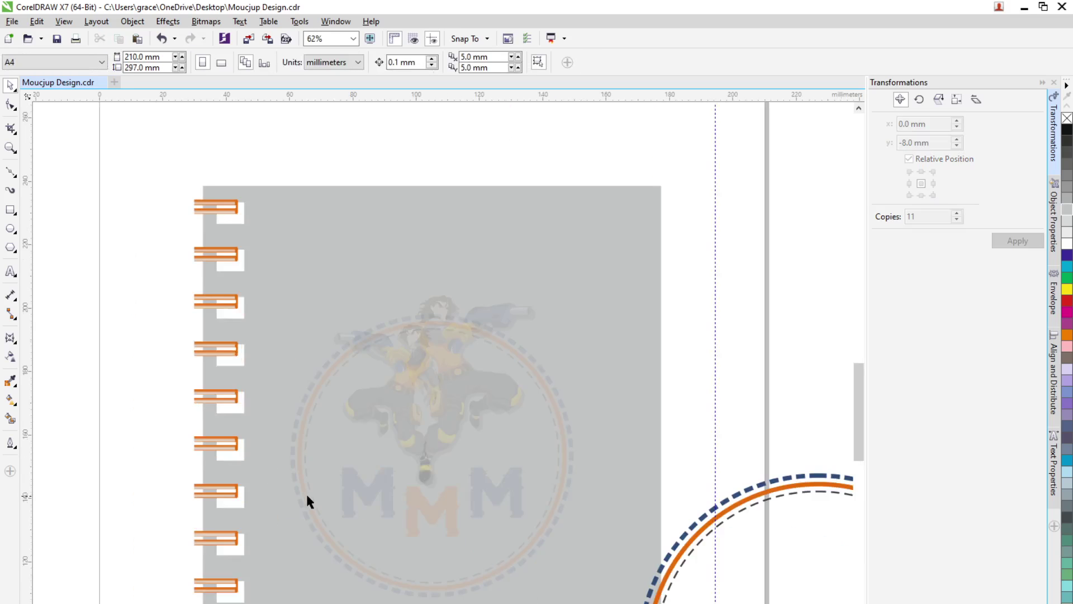
pyautogui.click(160, 415)
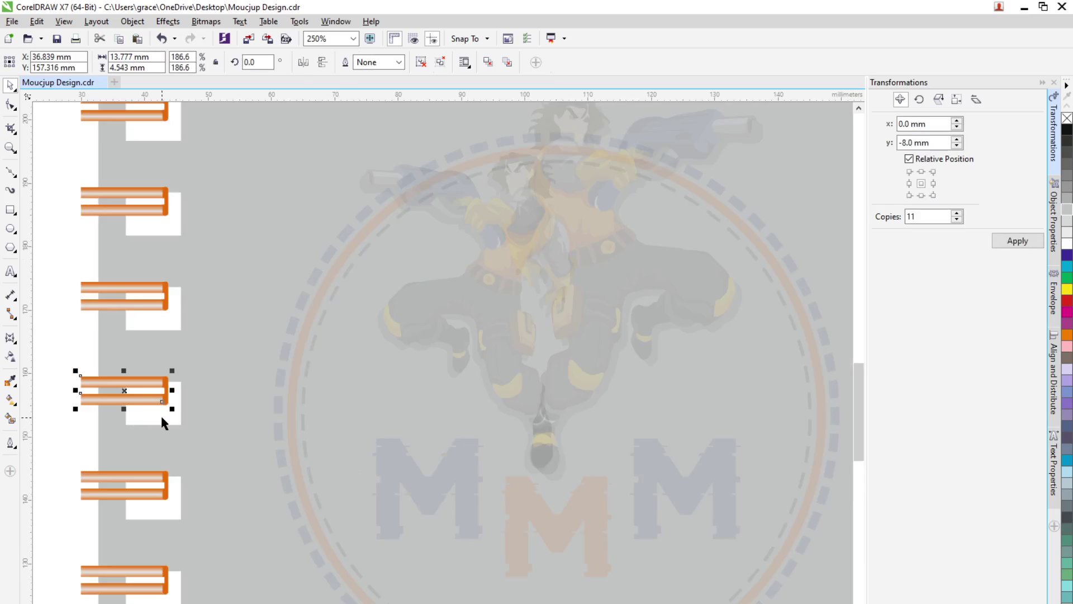
pyautogui.scroll(-4, 276, 445)
pyautogui.click(288, 477)
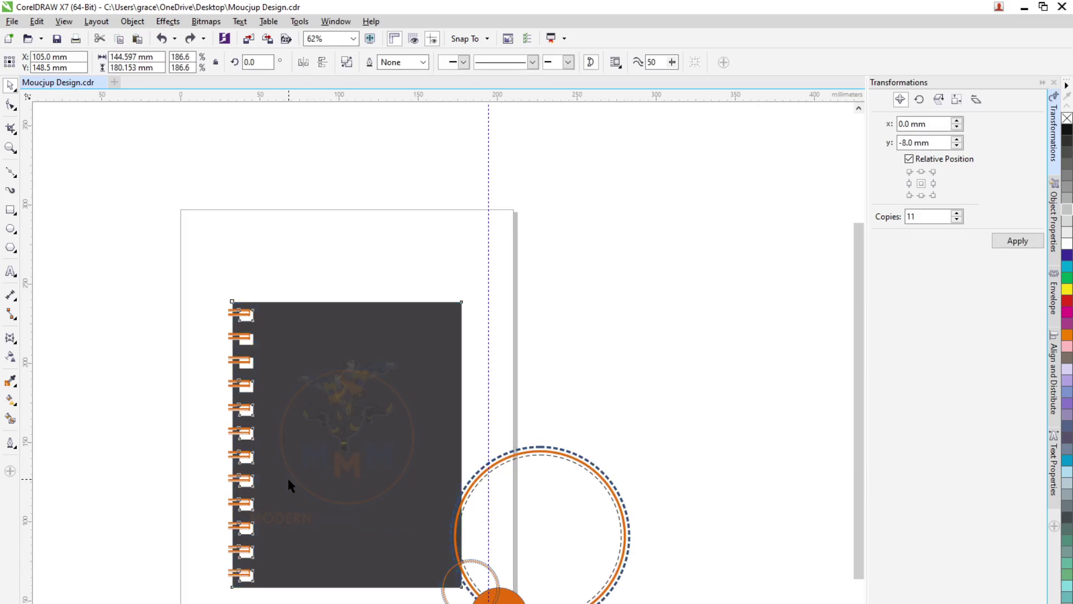
pyautogui.keyDown('ctrl'); pyautogui.click(287, 482); pyautogui.keyUp('ctrl')
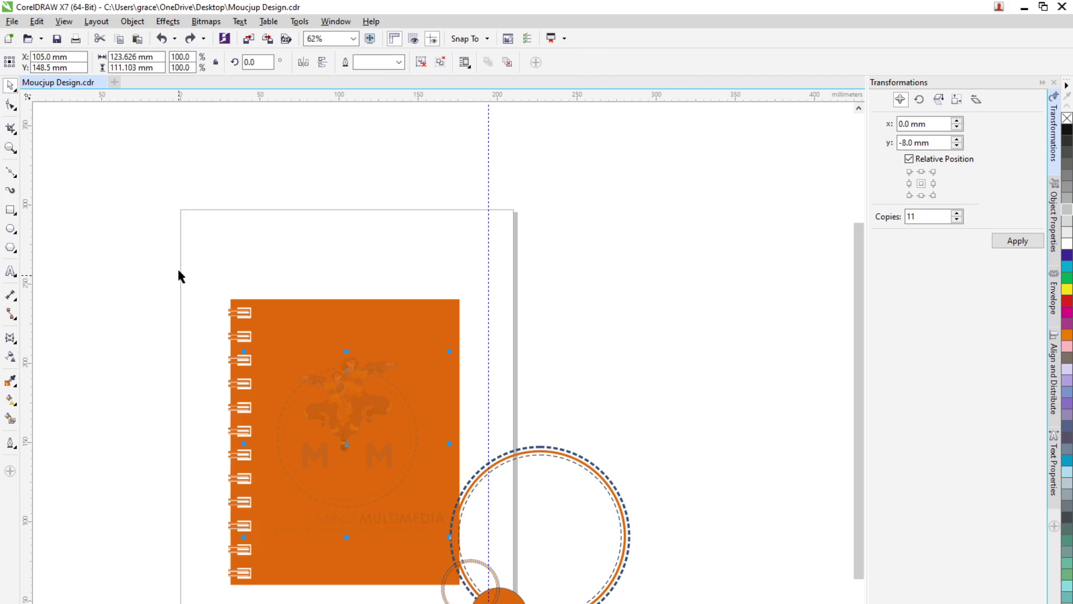
# Take the MMM emblem back off the cover and nudge the orange cover slightly right and down
pyautogui.press('Escape')
pyautogui.keyDown('ctrl'); pyautogui.click(343, 434); pyautogui.keyUp('ctrl')
pyautogui.hotkey('ctrl', 'shift', 'z')
pyautogui.moveTo(180, 260); pyautogui.dragTo(474, 603)
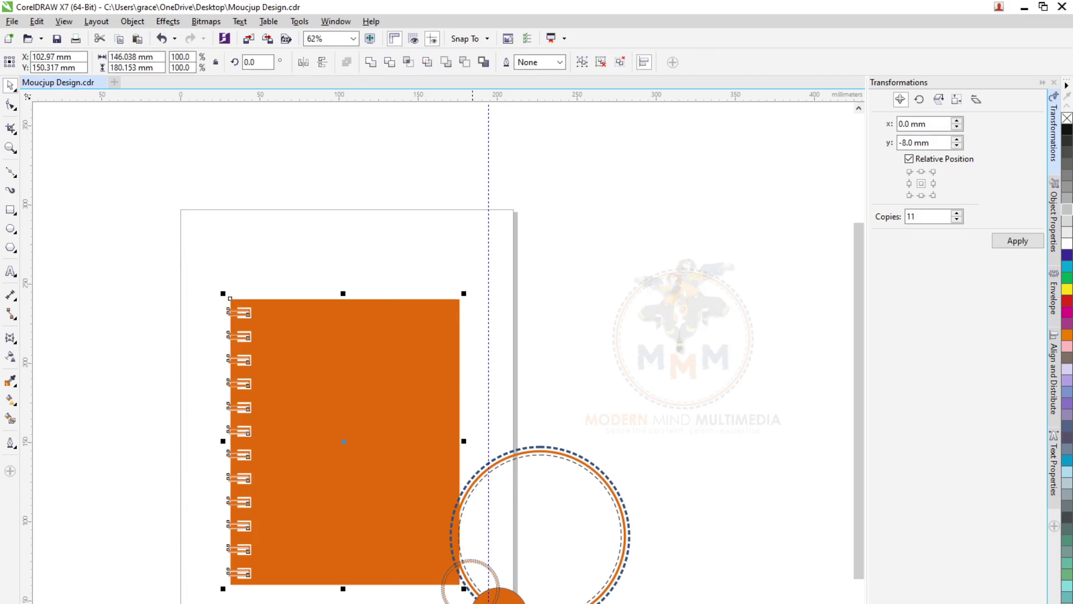
pyautogui.click(350, 534)
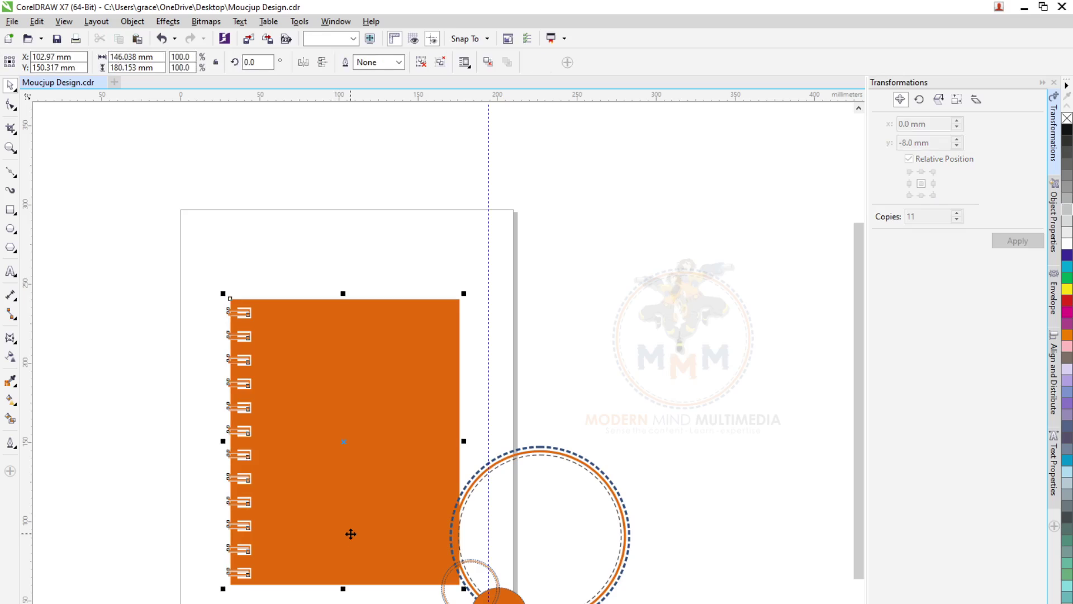
pyautogui.moveTo(351, 534); pyautogui.dragTo(353, 536)
# Centre the MMM emblem on the page with P
pyautogui.click(639, 360)
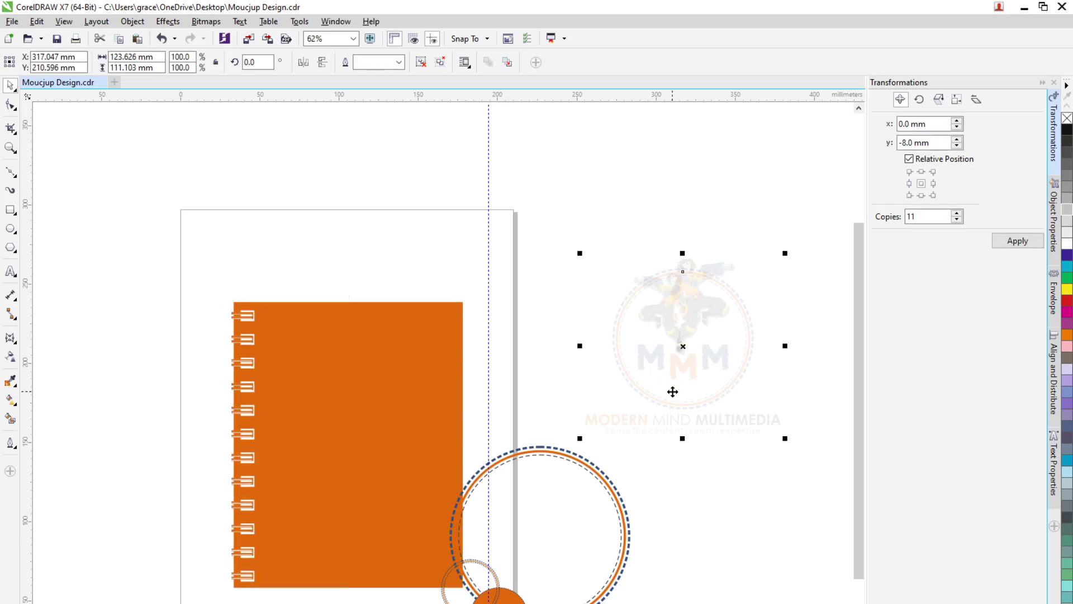
pyautogui.press('p')
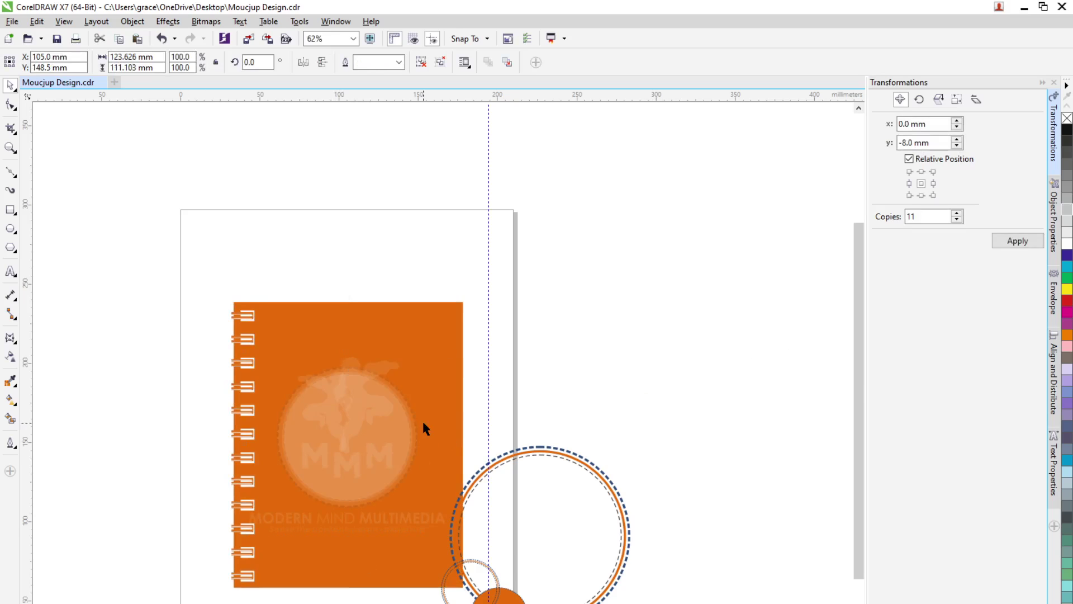
pyautogui.press('Escape')
pyautogui.scroll(5, 329, 454)
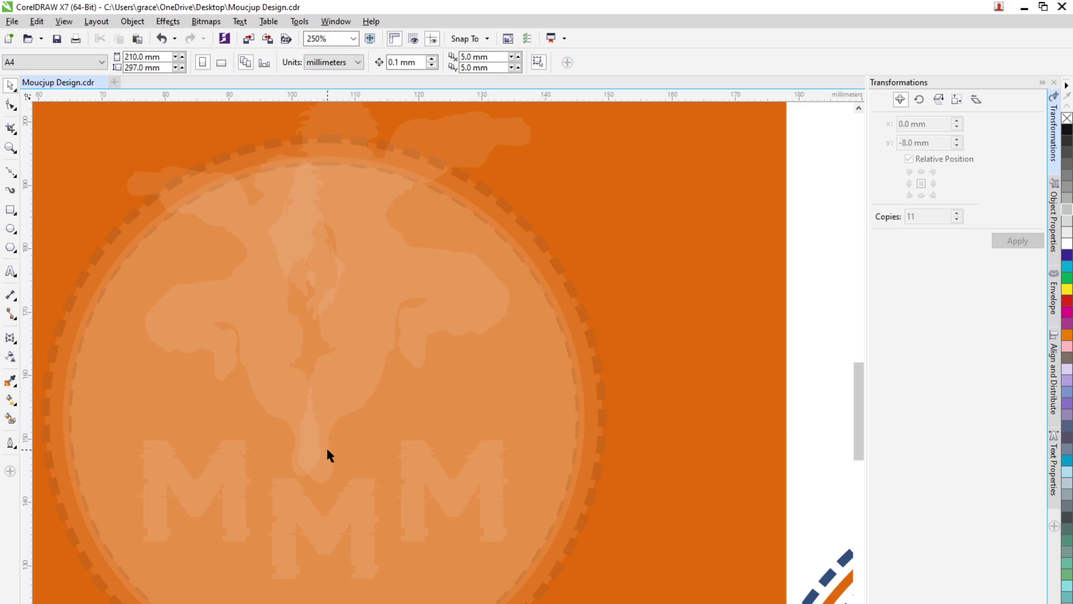
pyautogui.scroll(-3, 328, 451)
pyautogui.scroll(-3, 327, 450)
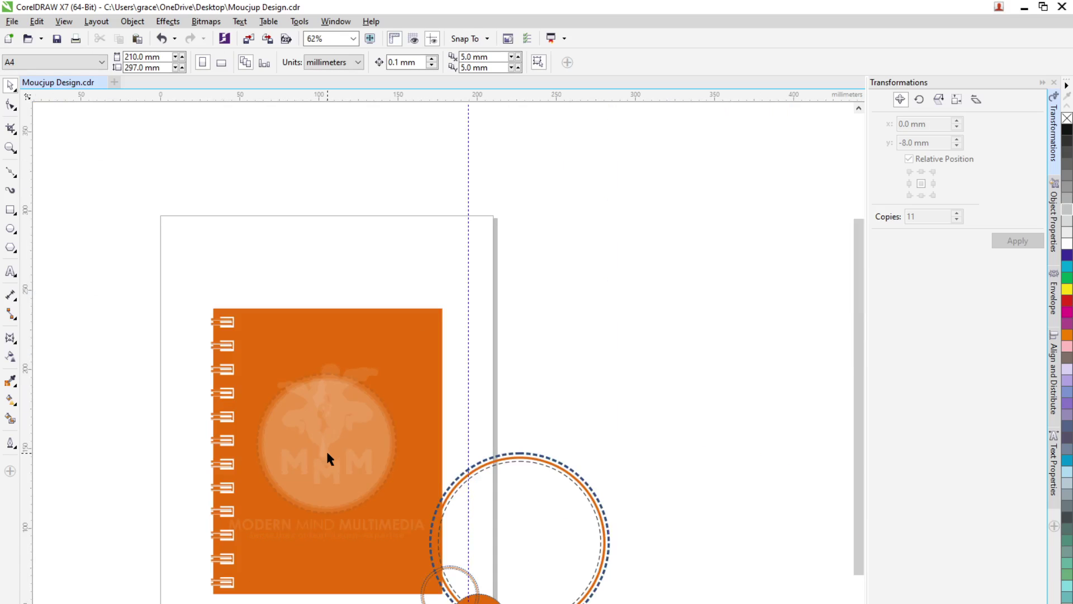
pyautogui.click(326, 449)
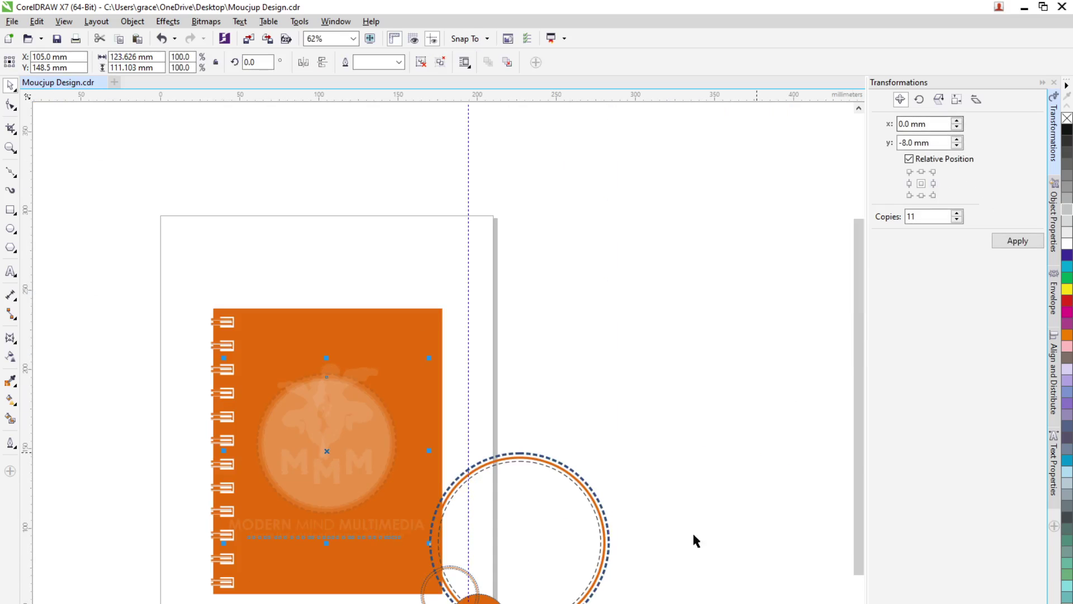
pyautogui.moveTo(651, 399); pyautogui.dragTo(413, 603)
pyautogui.moveTo(608, 453); pyautogui.dragTo(587, 478)
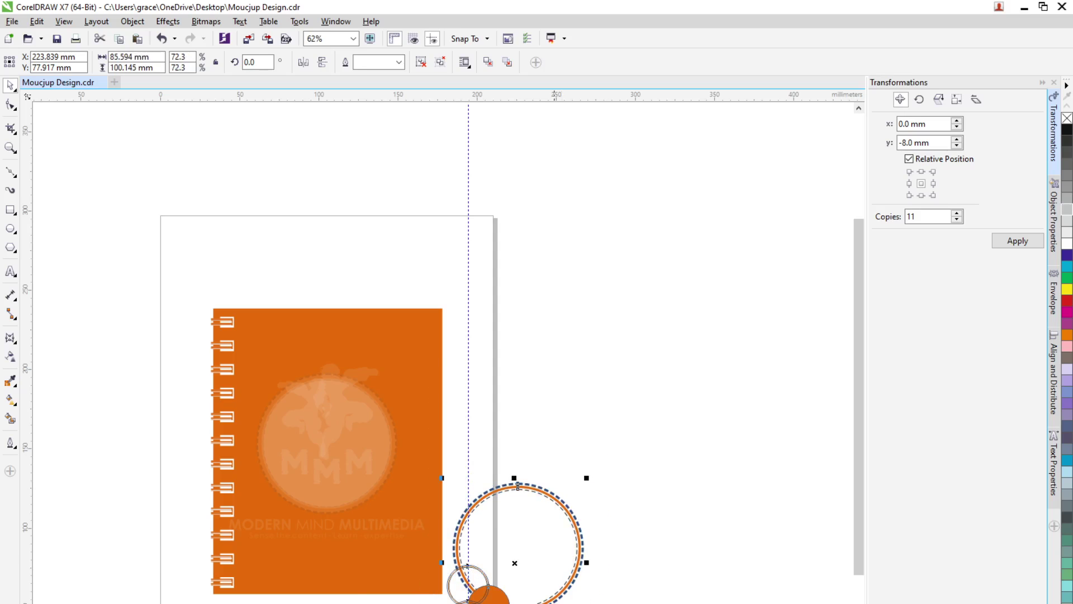
pyautogui.scroll(2, 554, 601)
pyautogui.hotkey('ctrl', 'z')
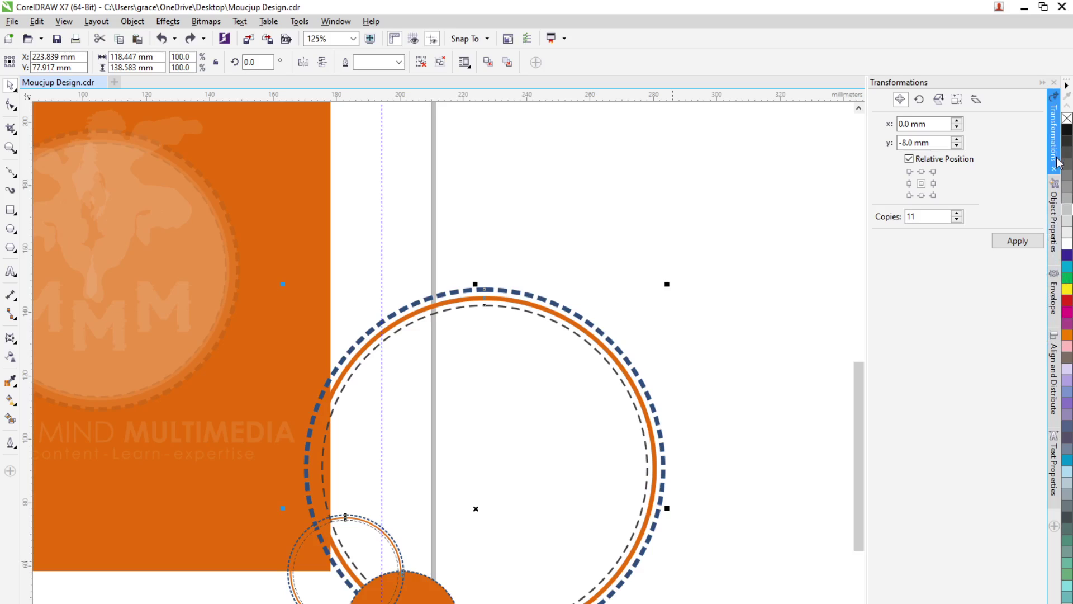
# Tick Scale with object in the Object Properties outline settings, then undo recent edits
pyautogui.click(1054, 212)
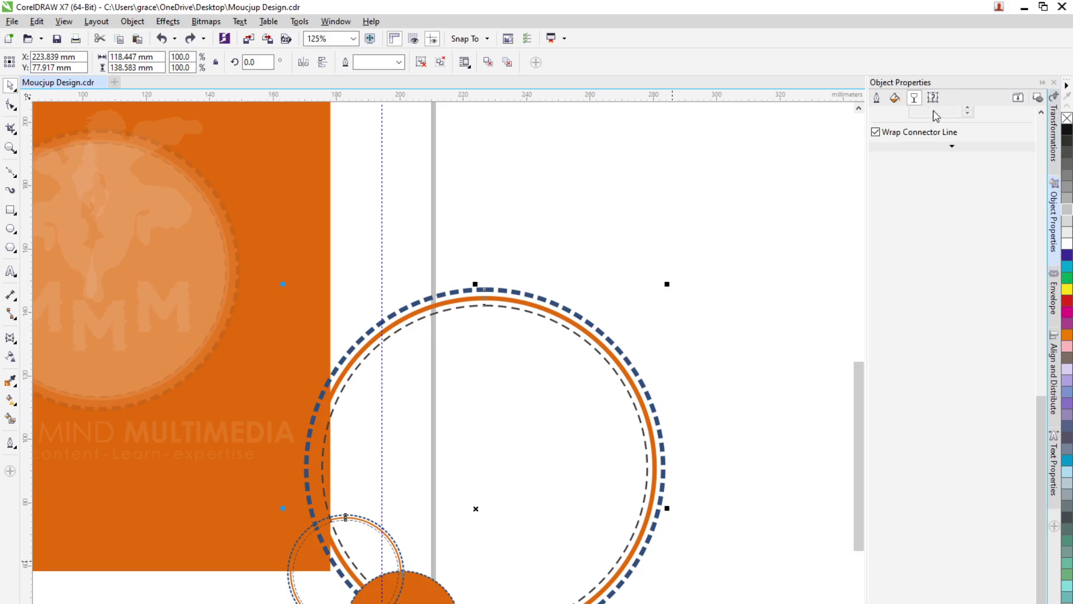
pyautogui.click(878, 99)
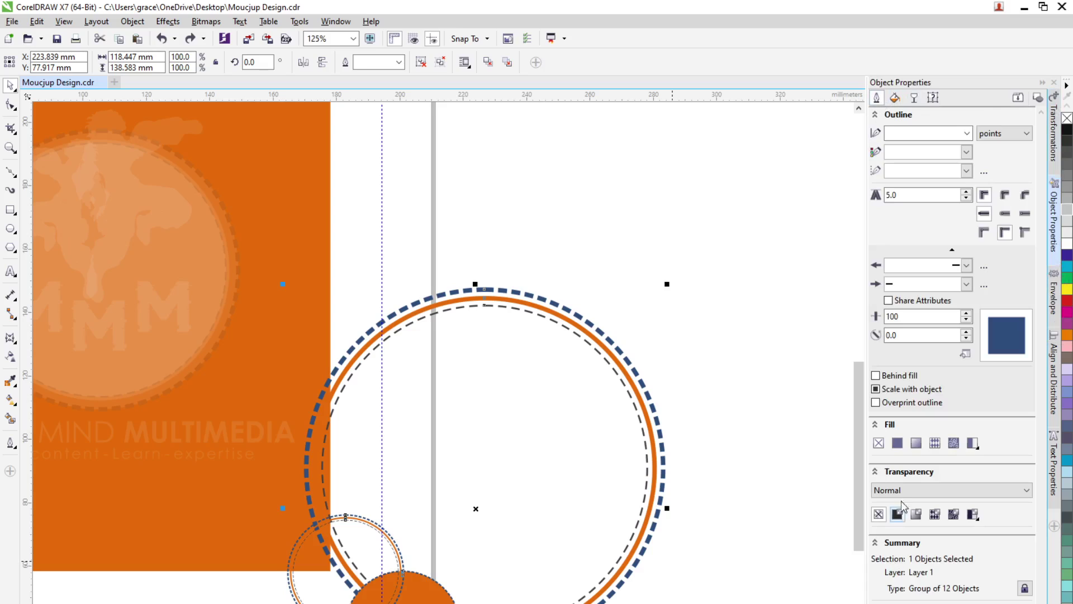
pyautogui.click(877, 391)
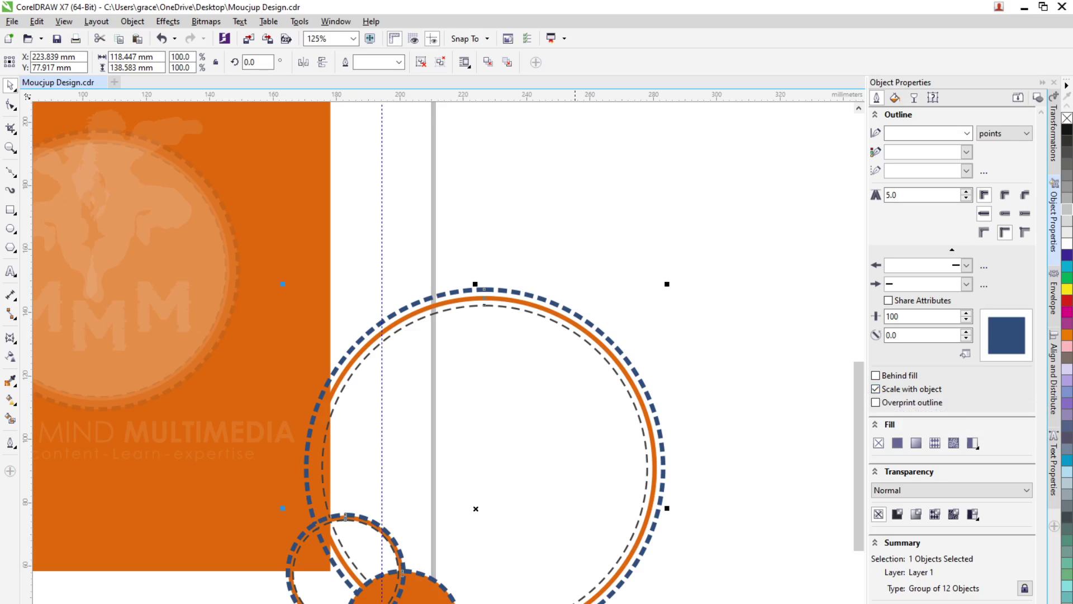
pyautogui.click(528, 579)
pyautogui.hotkey('ctrl', 'z')
pyautogui.hotkey('ctrl', 'z')
pyautogui.hotkey('ctrl', 'z')
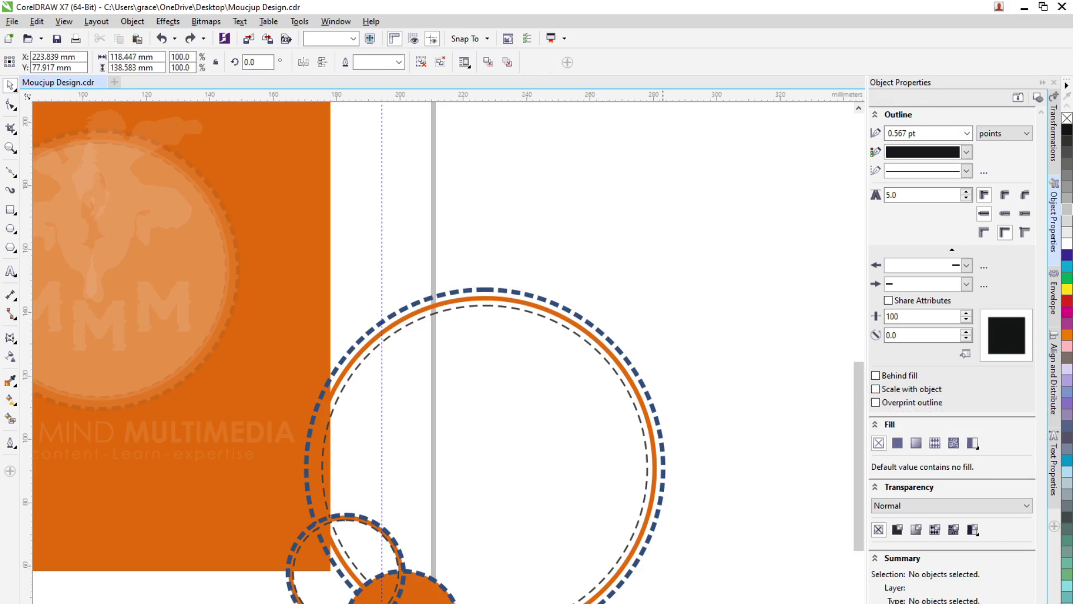
pyautogui.hotkey('ctrl', 'z')
pyautogui.hotkey('ctrl', 'z')
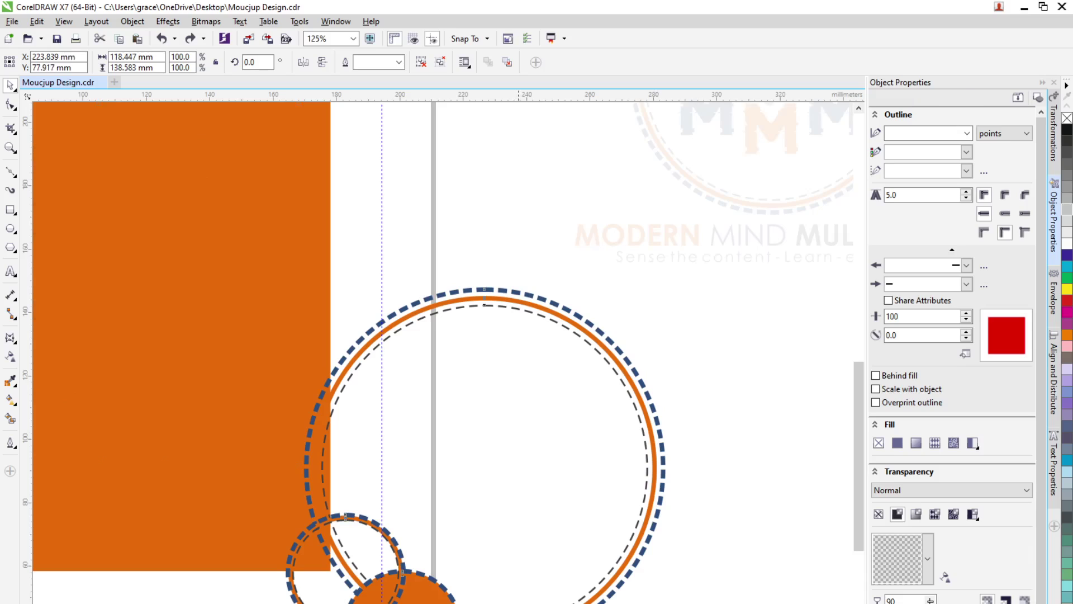
# Re-centre the MMM logo on the page with P
pyautogui.press('F3')
pyautogui.click(648, 365)
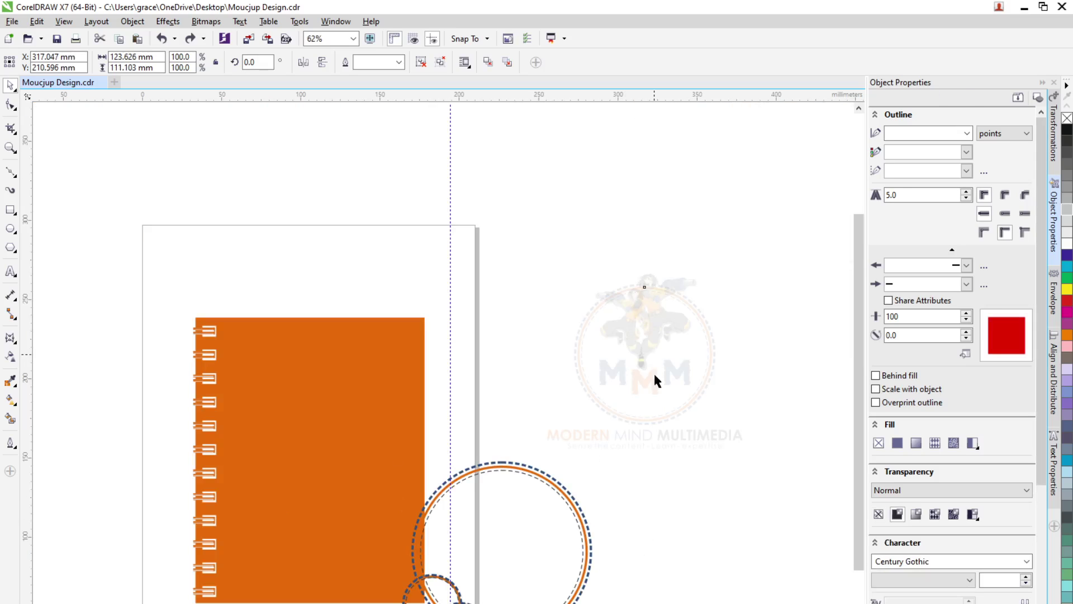
pyautogui.press('p')
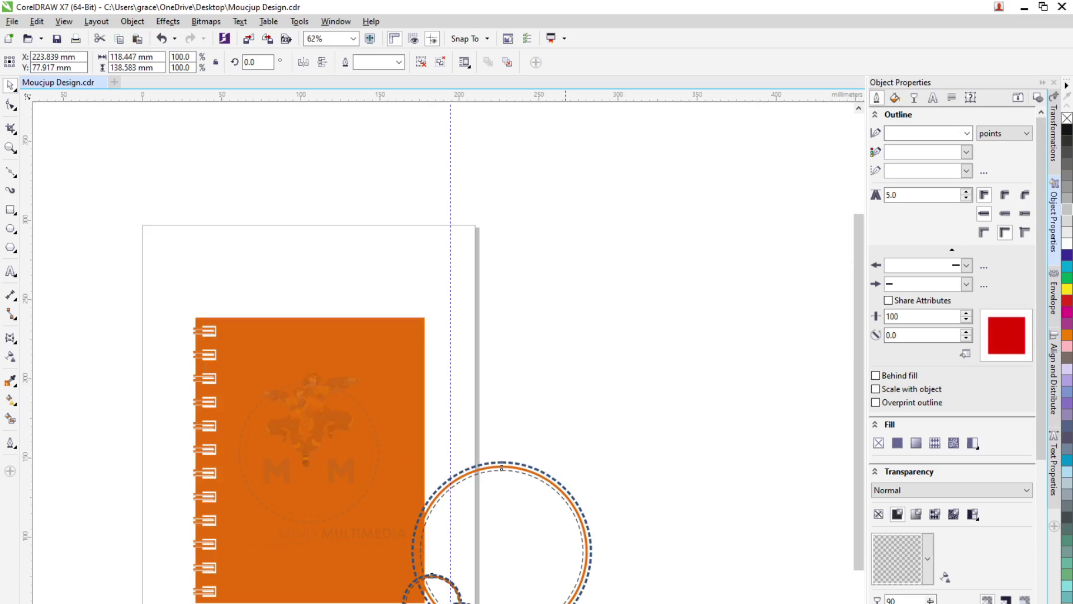
pyautogui.scroll(4, 434, 531)
pyautogui.press('Escape')
# Shrink the dashed circle group to about 28% with scaled outlines and place it on the cover corner
pyautogui.click(750, 403)
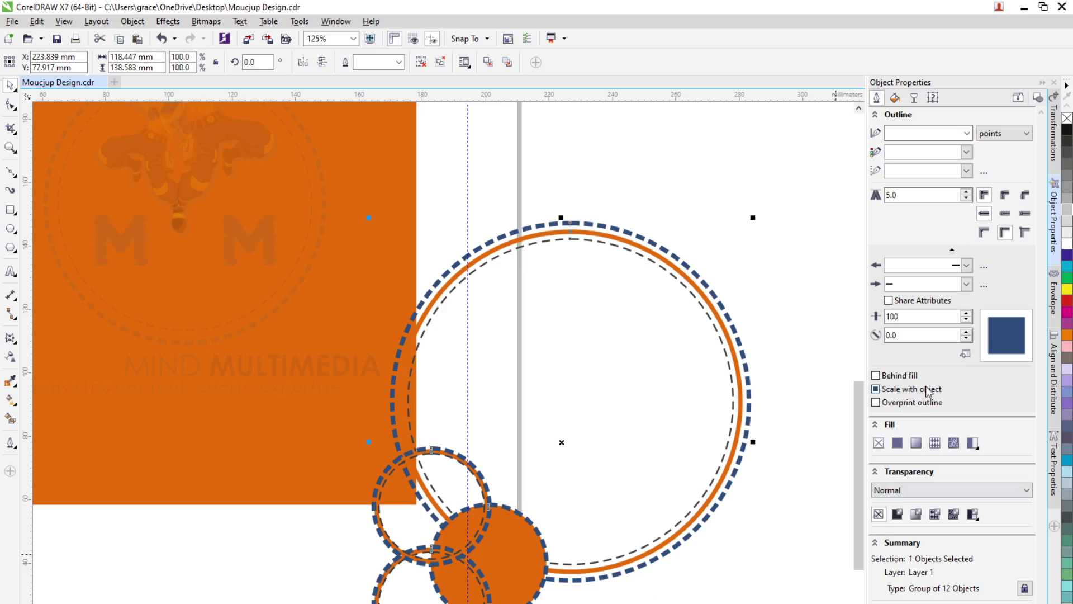
pyautogui.click(876, 389)
pyautogui.moveTo(726, 603); pyautogui.dragTo(618, 508)
pyautogui.moveTo(565, 444); pyautogui.dragTo(412, 451)
pyautogui.click(458, 498)
pyautogui.scroll(2, 363, 435)
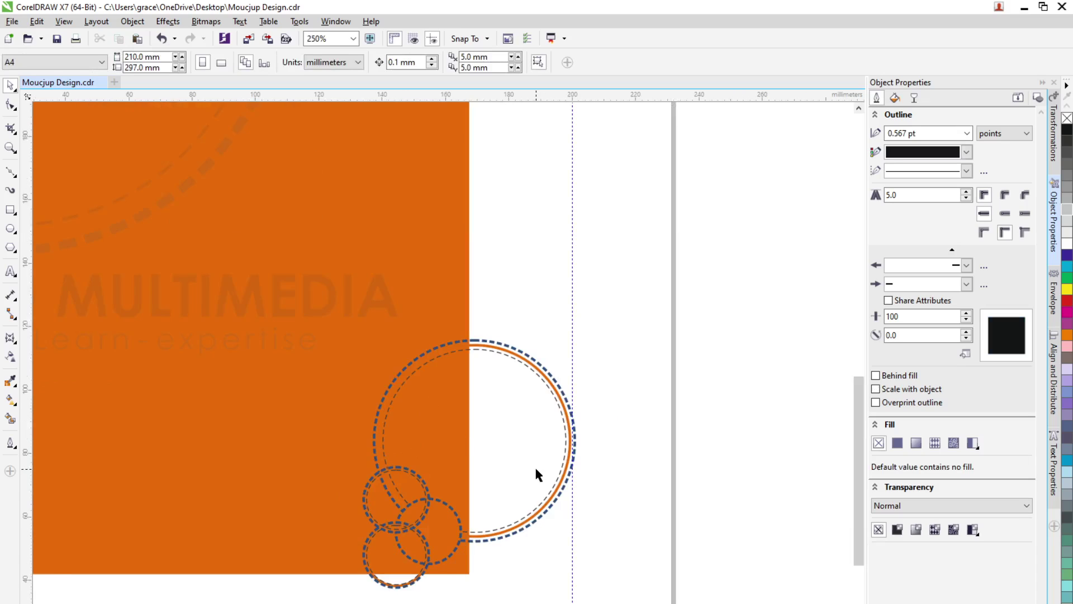
pyautogui.scroll(-2, 536, 468)
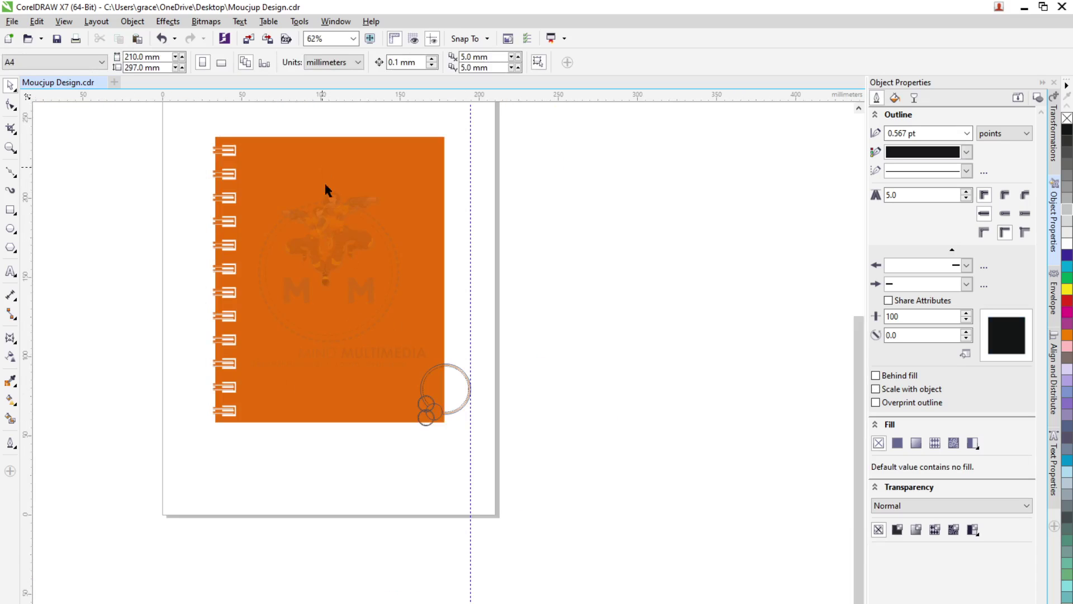
pyautogui.scroll(1, 457, 423)
pyautogui.moveTo(517, 280); pyautogui.dragTo(371, 436)
pyautogui.scroll(-1, 448, 369)
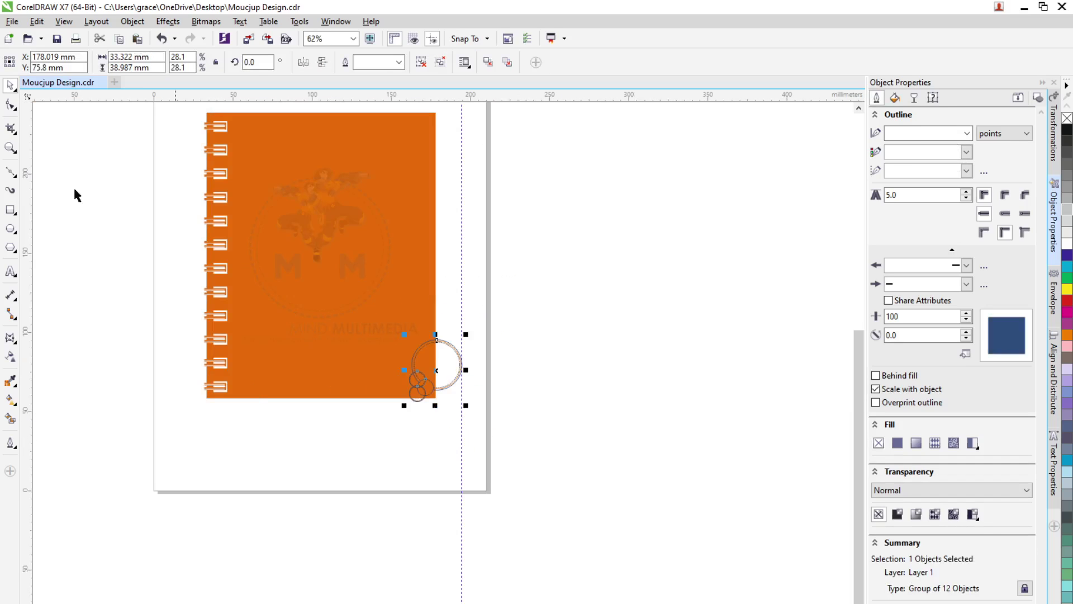
pyautogui.click(211, 387)
pyautogui.click(280, 445)
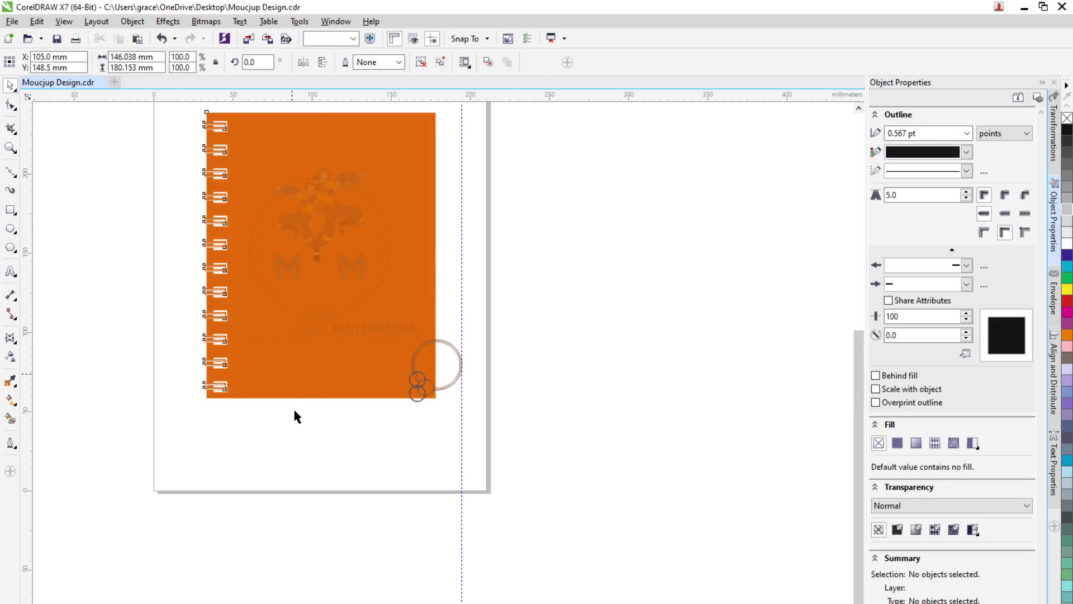
pyautogui.click(297, 382)
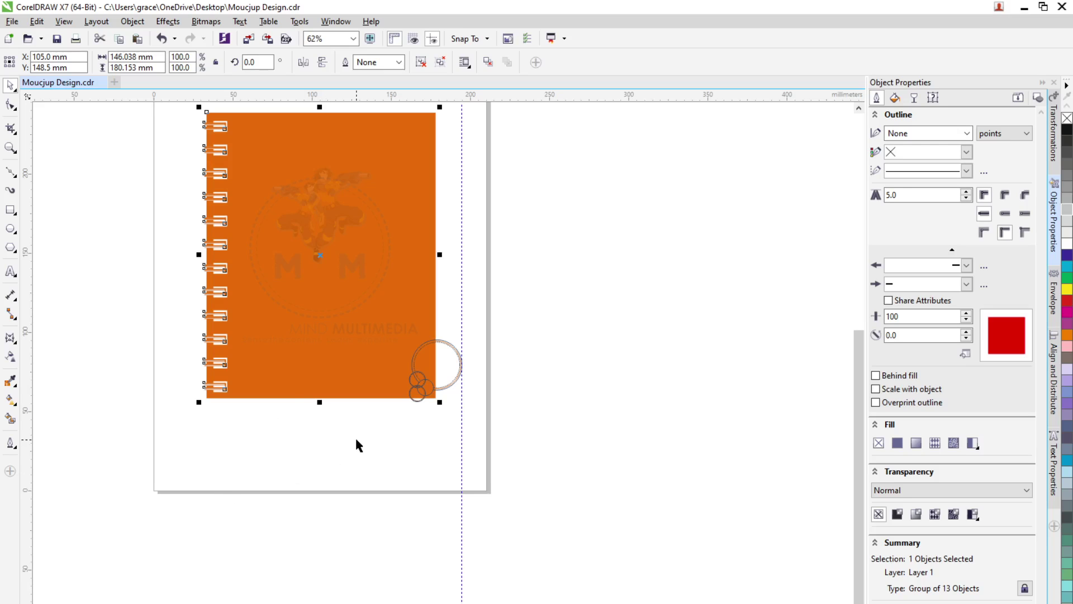
pyautogui.moveTo(352, 386); pyautogui.dragTo(619, 530)
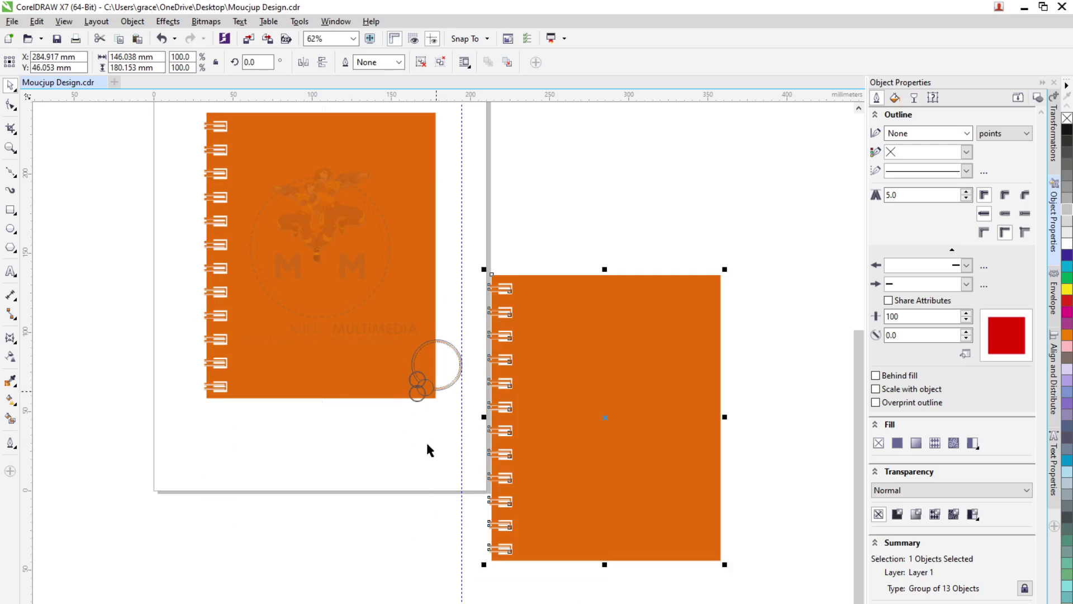
pyautogui.hotkey('ctrl', 'z')
pyautogui.scroll(2, 457, 296)
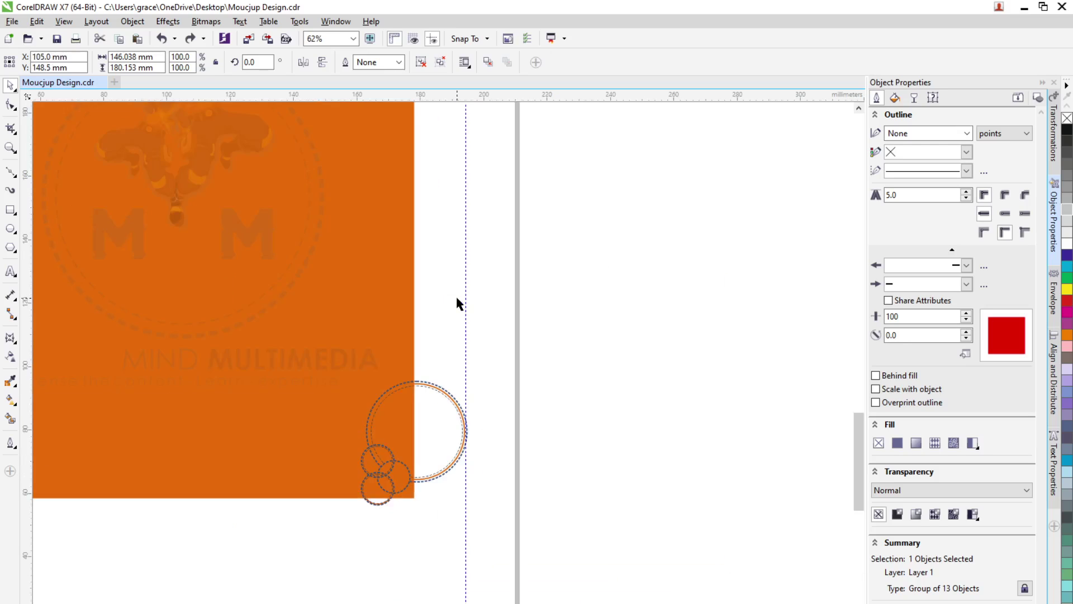
pyautogui.scroll(1, 457, 304)
pyautogui.click(456, 304)
pyautogui.scroll(-1, 454, 304)
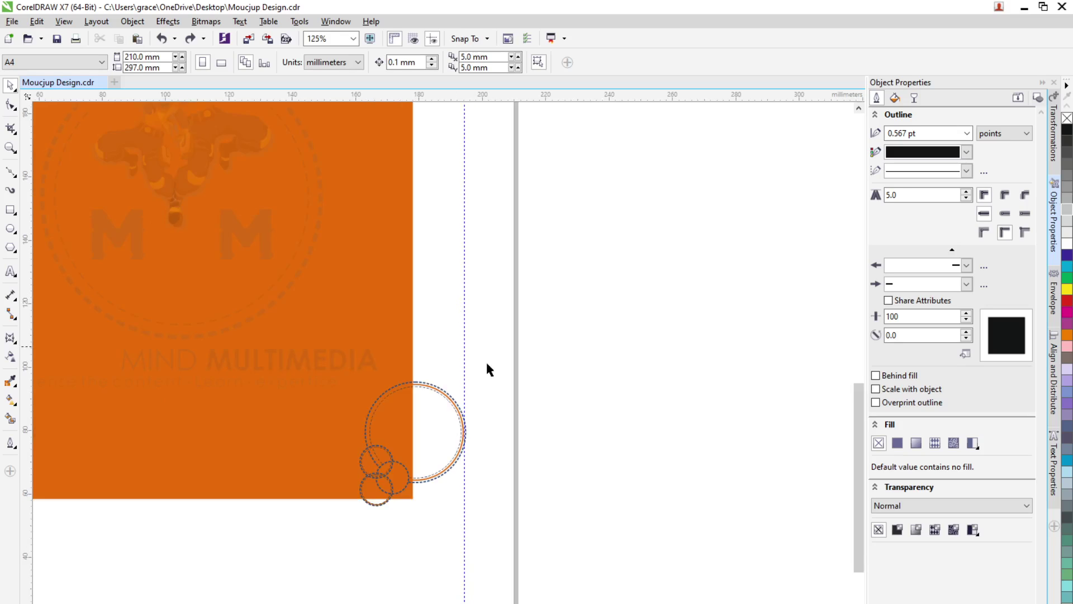
pyautogui.scroll(-2, 485, 354)
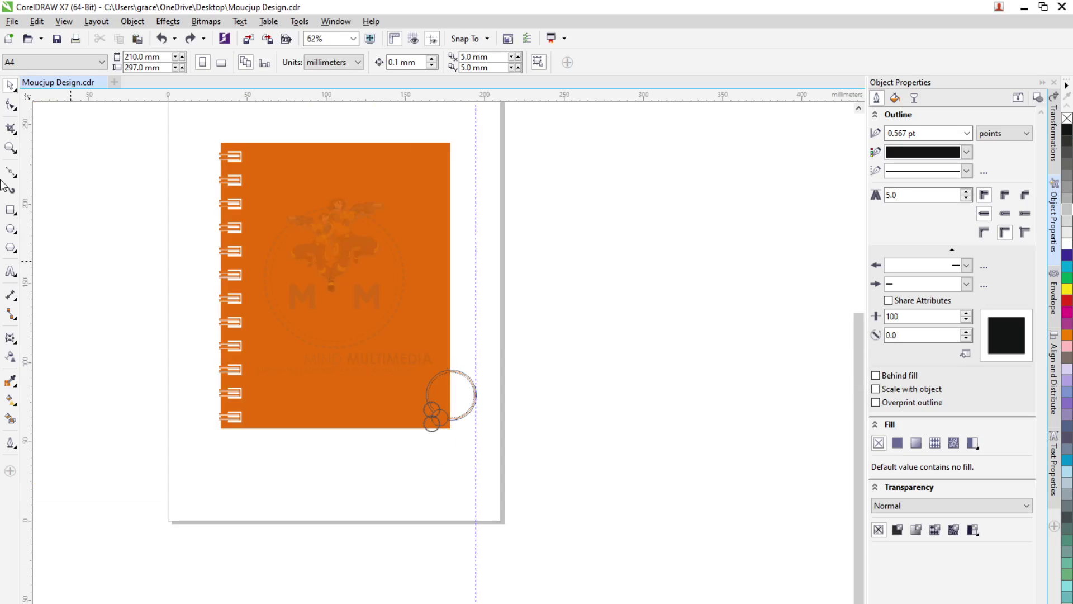
# Draw a rectangle the size of the notebook cover and move it to the right of the page
pyautogui.click(10, 210)
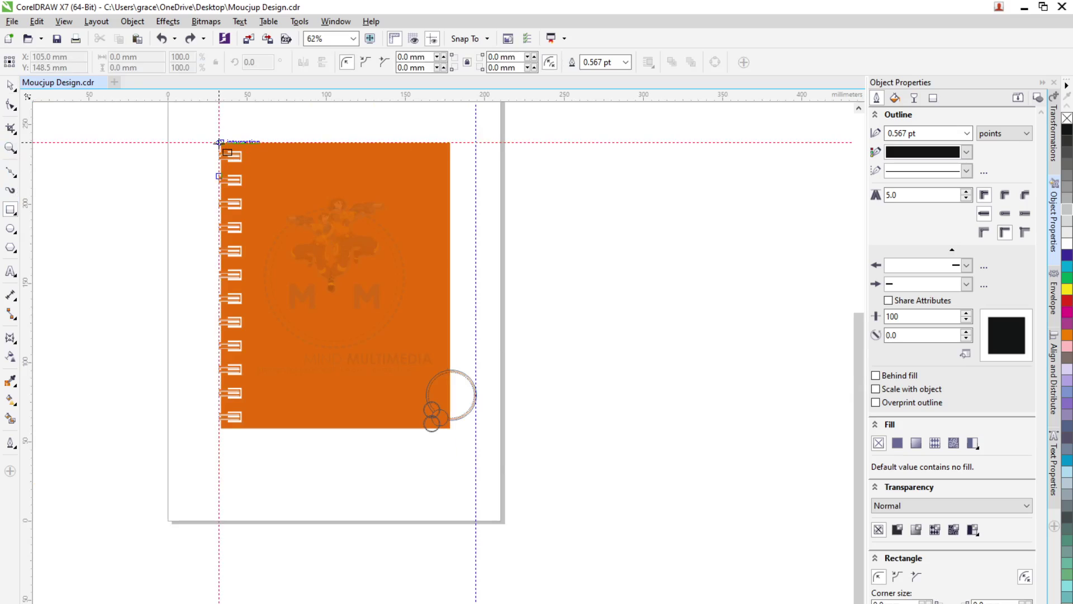
pyautogui.moveTo(219, 142); pyautogui.dragTo(451, 428)
pyautogui.click(10, 85)
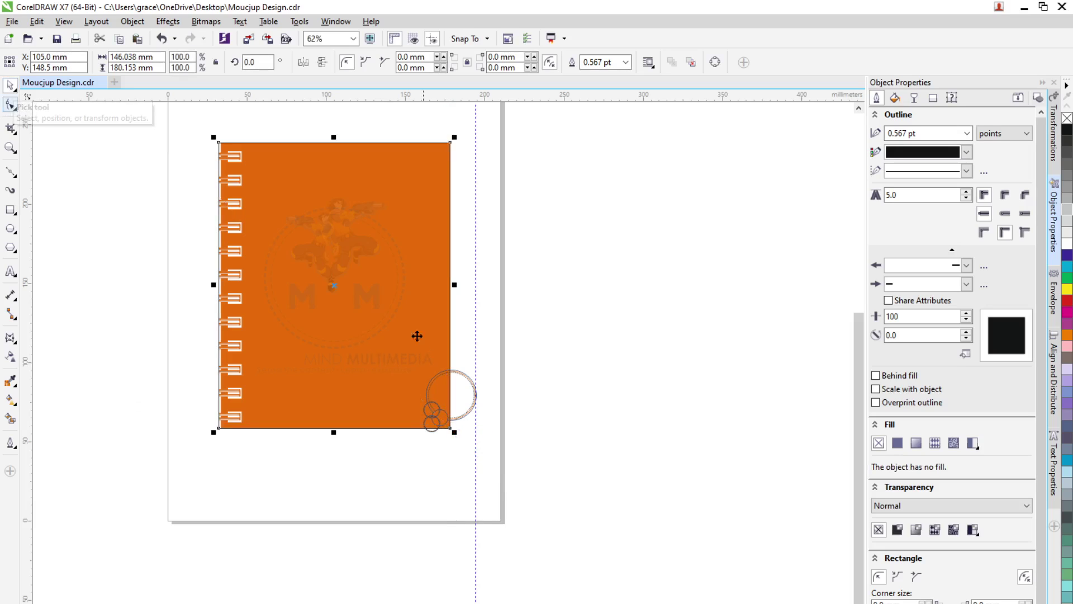
pyautogui.moveTo(331, 287); pyautogui.dragTo(654, 312)
# Select all the cover design objects and choose PowerClip > Place Inside Frame
pyautogui.moveTo(164, 128); pyautogui.dragTo(496, 462)
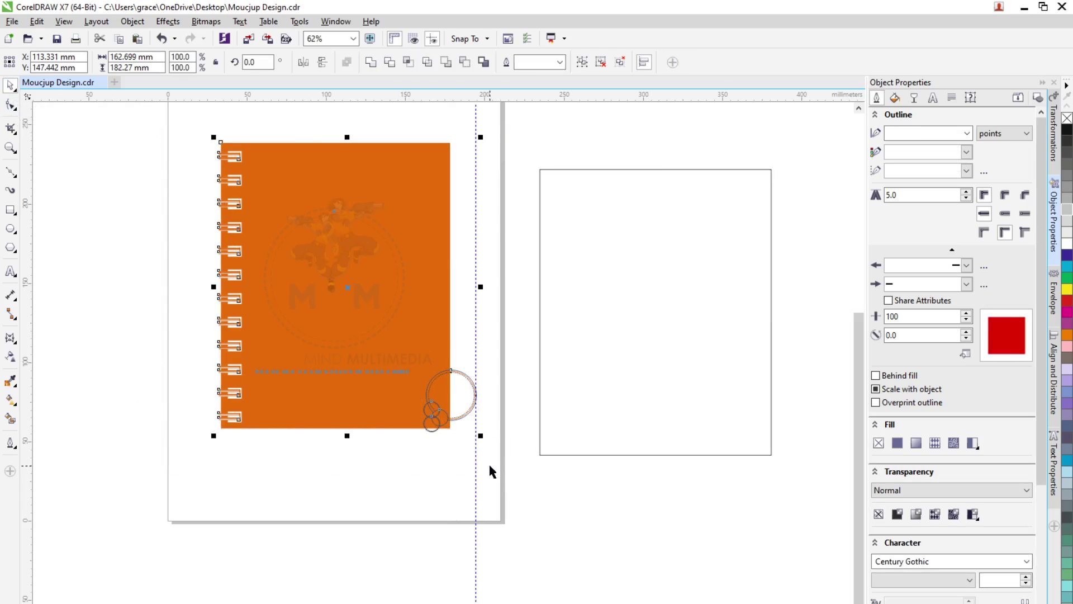
pyautogui.click(127, 23)
pyautogui.moveTo(167, 139)
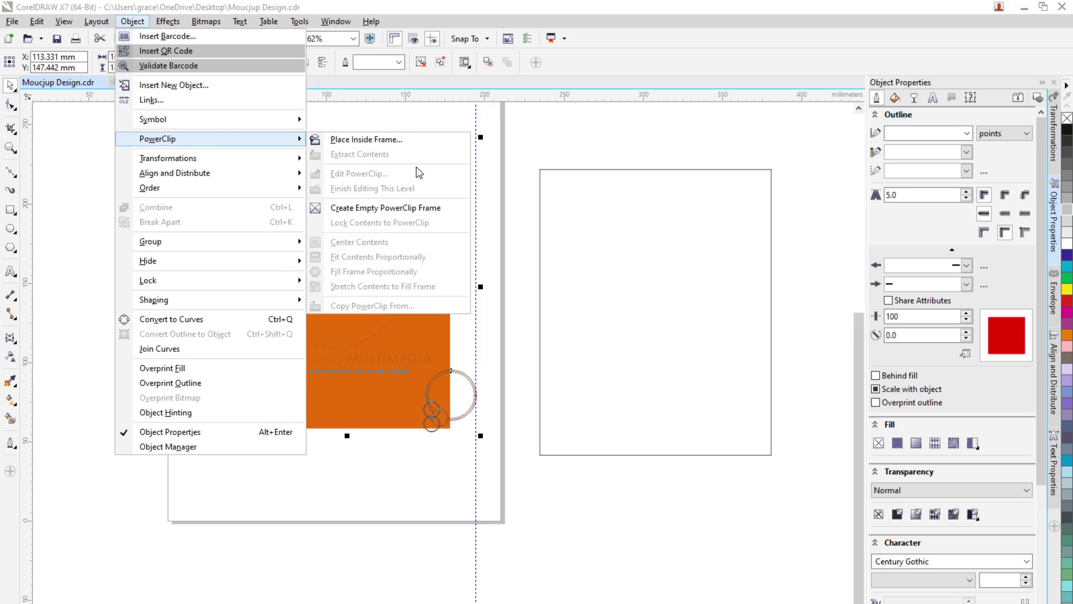
pyautogui.click(395, 140)
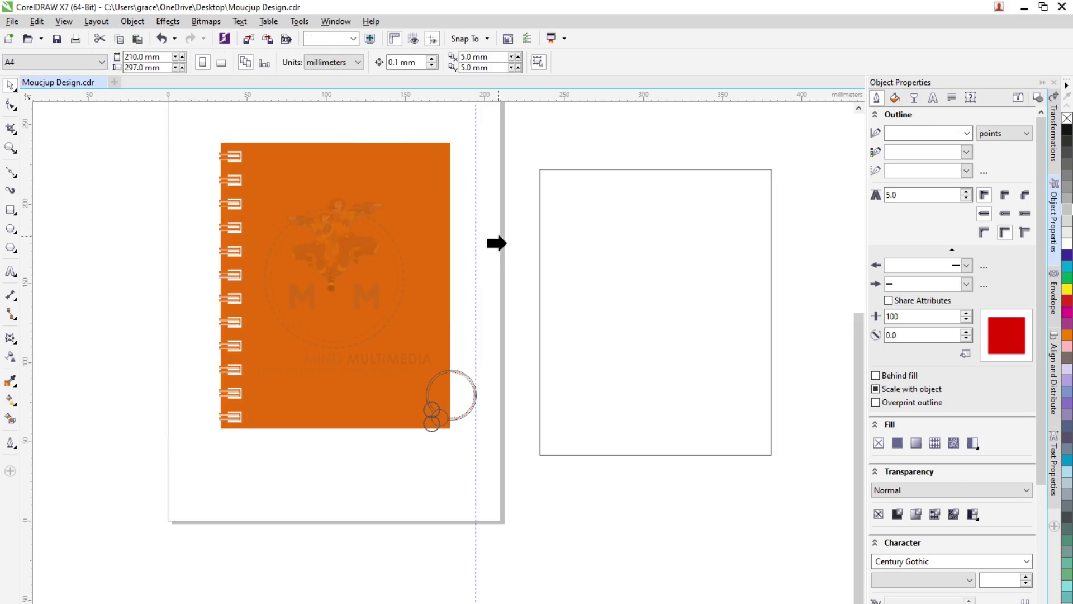
# Clip the cover design into the empty rectangle and drag it back onto the page
pyautogui.click(536, 258)
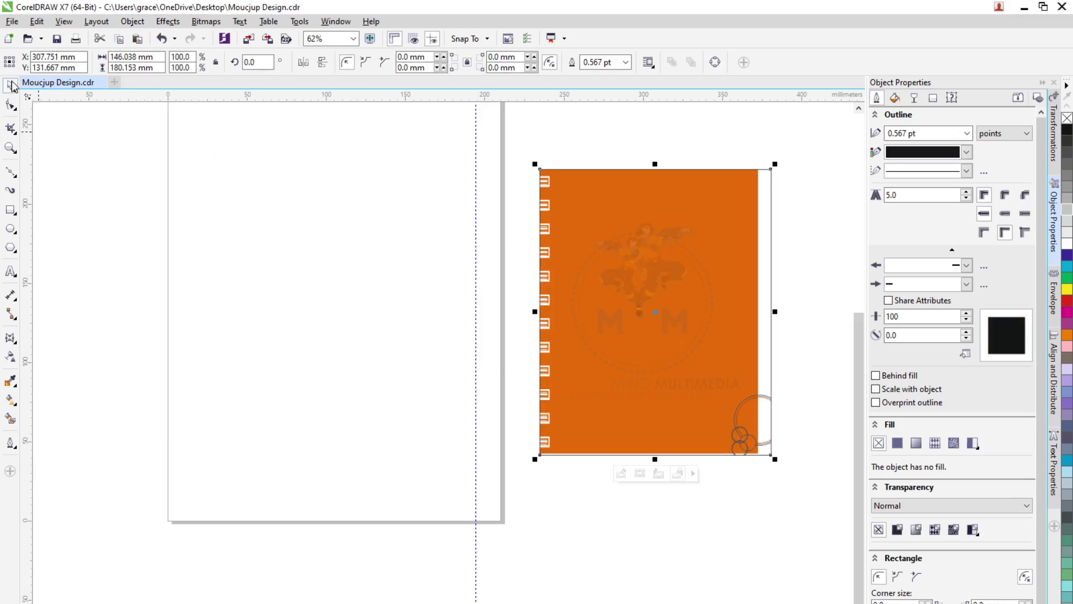
pyautogui.moveTo(639, 362); pyautogui.dragTo(325, 362)
pyautogui.scroll(2, 360, 420)
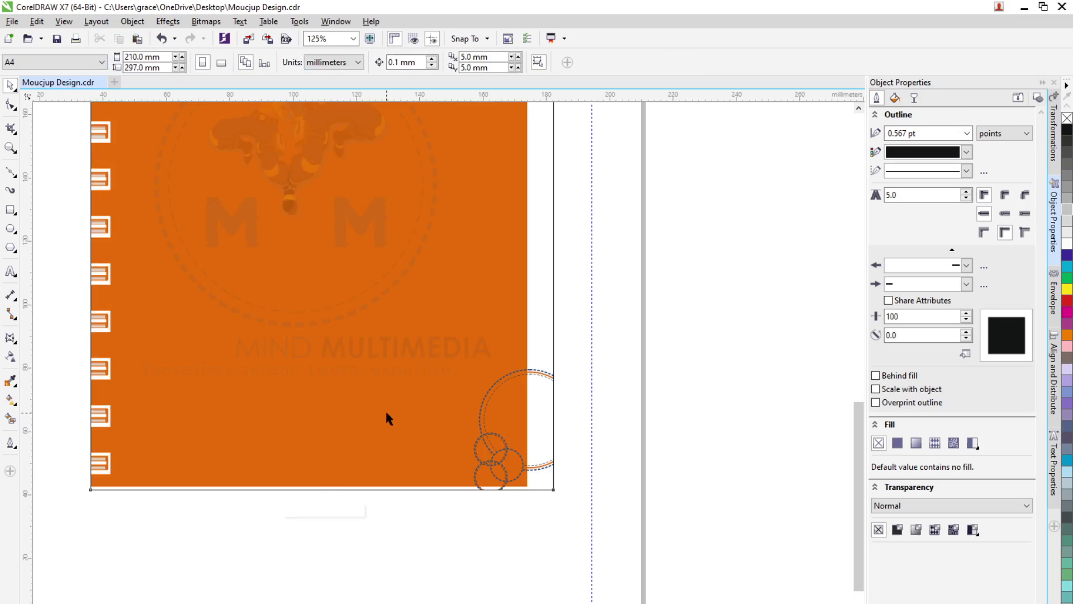
# Edit the PowerClip contents to shift the cover design right to fit the frame
pyautogui.rightClick(254, 298)
pyautogui.click(352, 381)
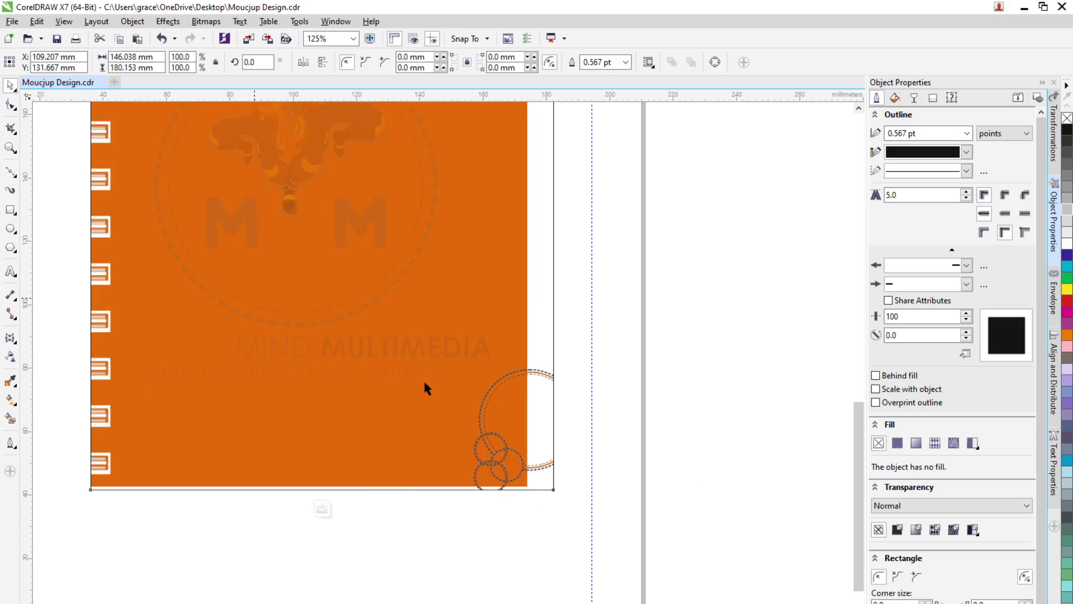
pyautogui.click(555, 246)
pyautogui.scroll(-4, 576, 273)
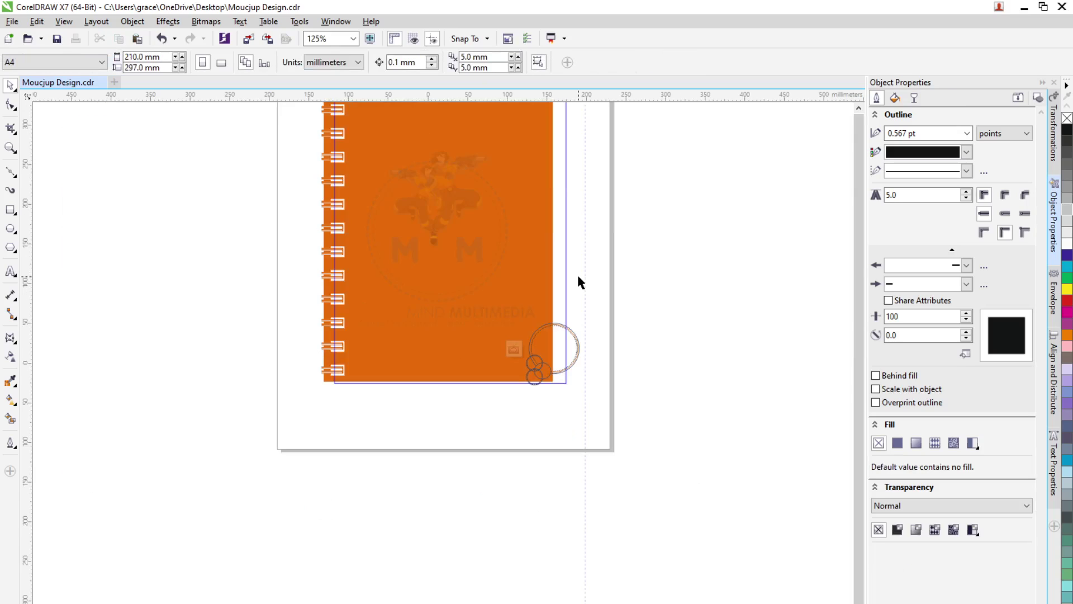
pyautogui.scroll(4, 577, 260)
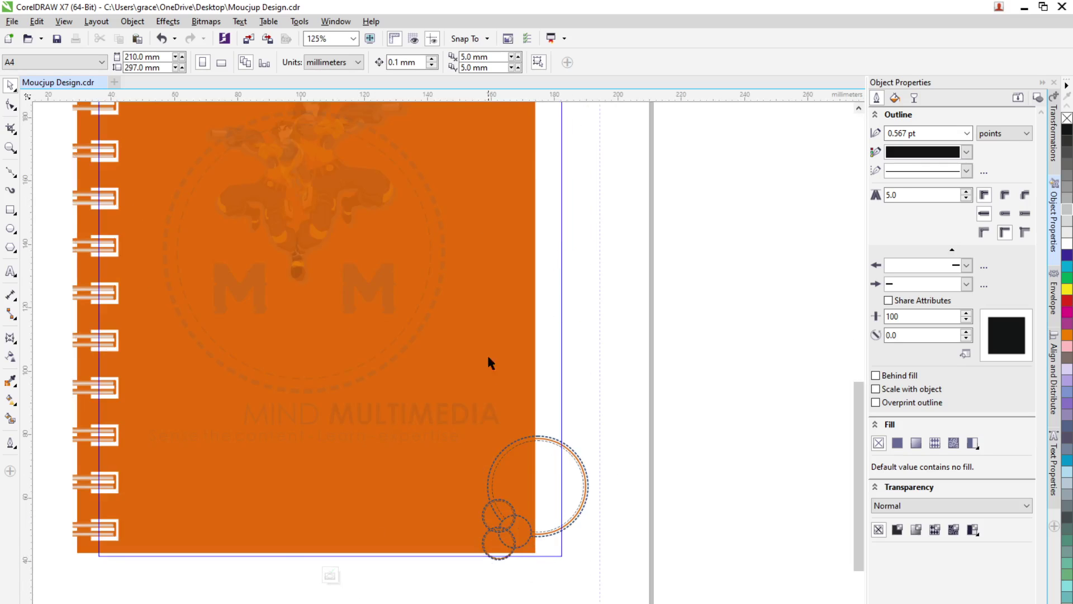
pyautogui.scroll(-2, 487, 347)
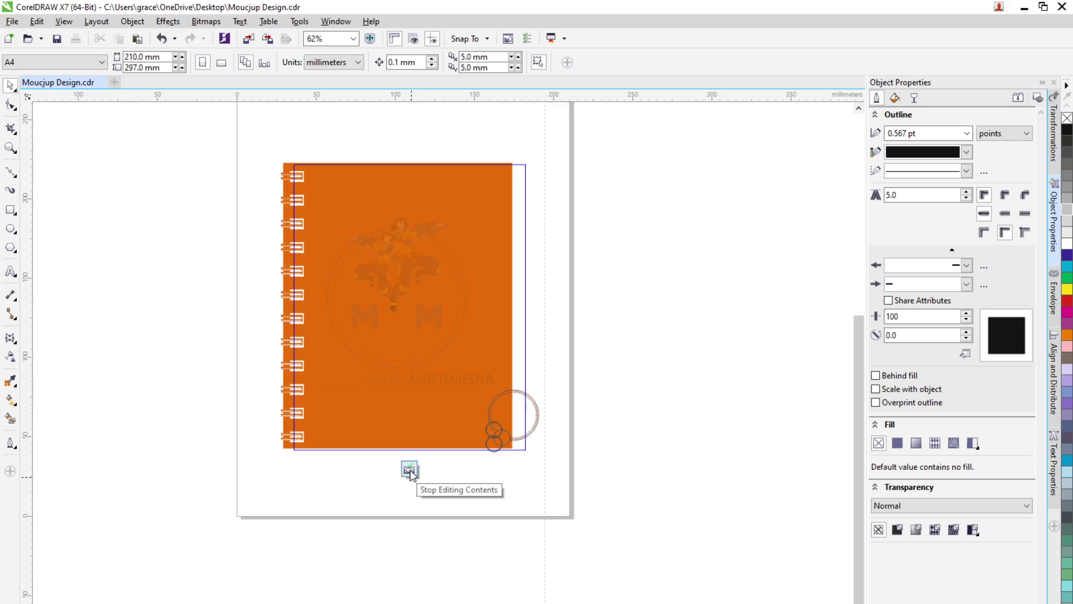
pyautogui.click(437, 237)
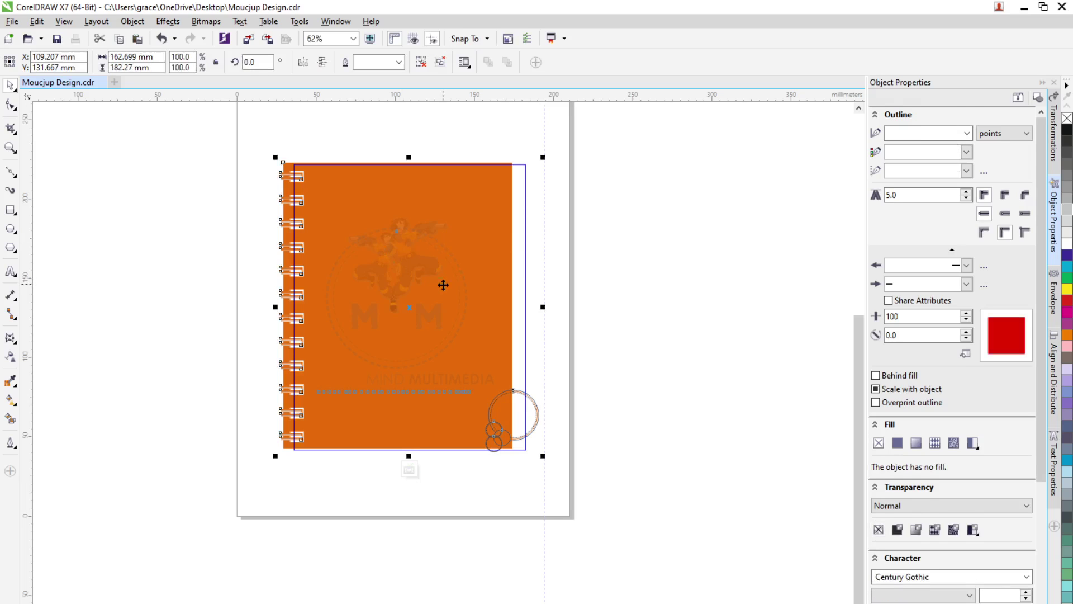
pyautogui.moveTo(444, 285); pyautogui.dragTo(443, 285)
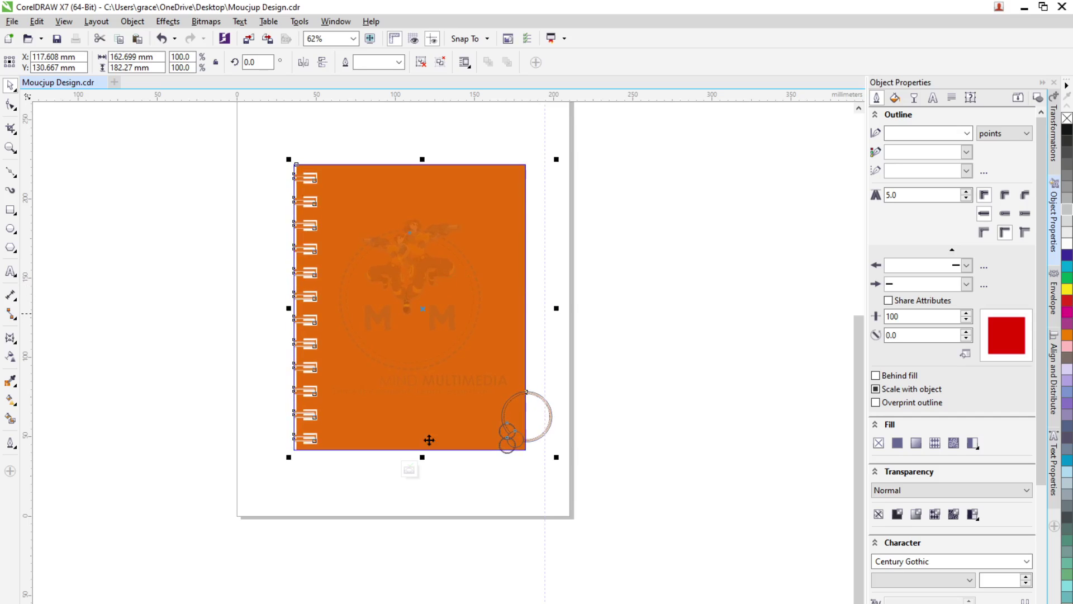
pyautogui.click(480, 568)
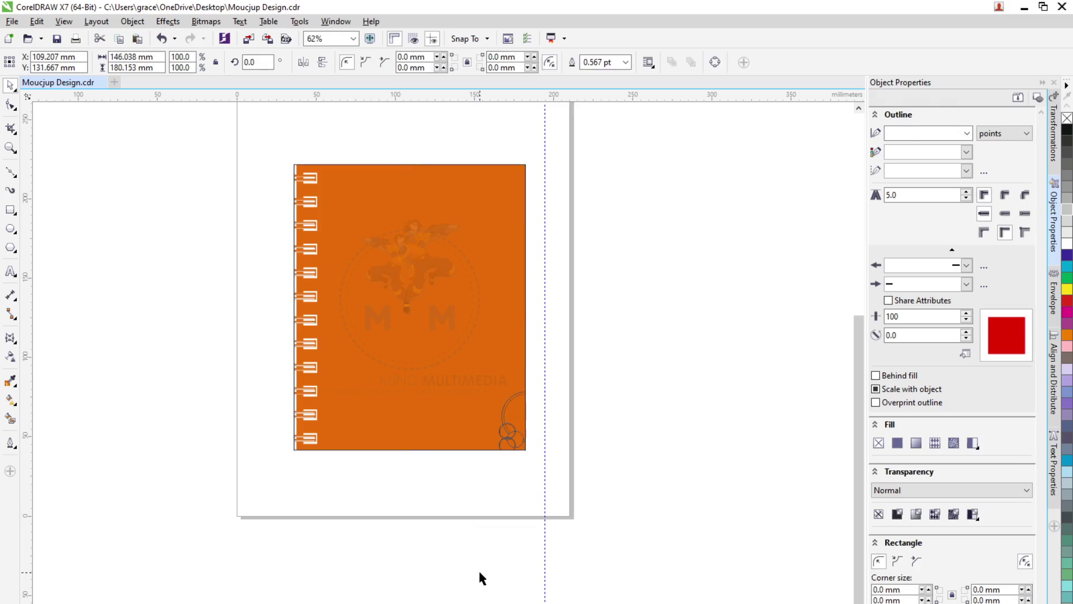
# Centre the clipped notebook cover on the page with P and save the document
pyautogui.scroll(3, 458, 367)
pyautogui.click(489, 417)
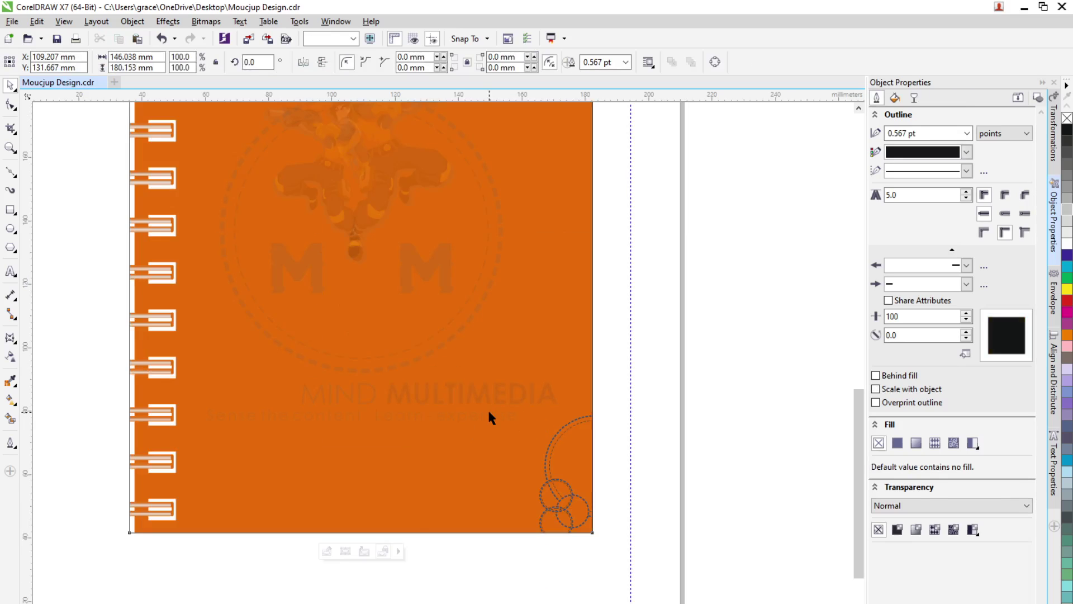
pyautogui.scroll(-3, 481, 421)
pyautogui.press('p')
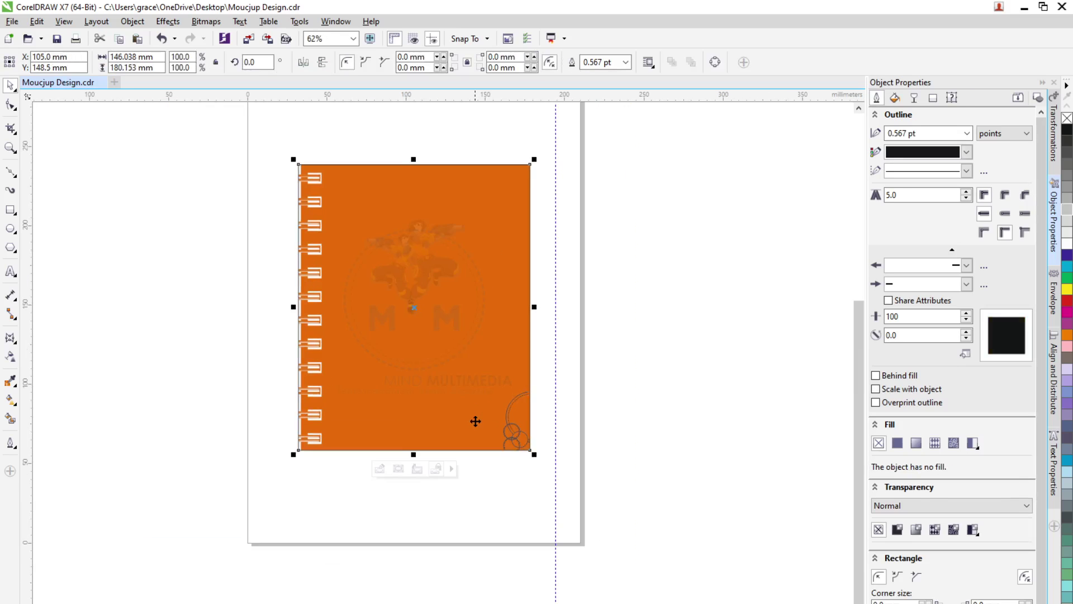
pyautogui.hotkey('ctrl', 's')
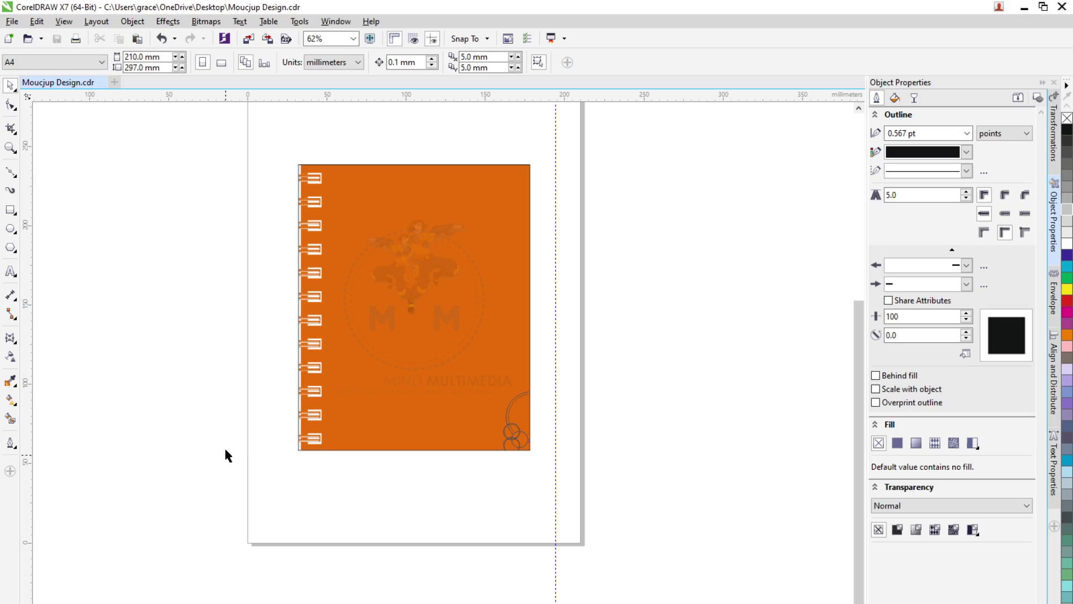
# Set the notebook frame's outline width to None so the cover is borderless
pyautogui.click(390, 435)
pyautogui.click(598, 62)
pyautogui.click(626, 62)
pyautogui.click(609, 77)
pyautogui.click(589, 305)
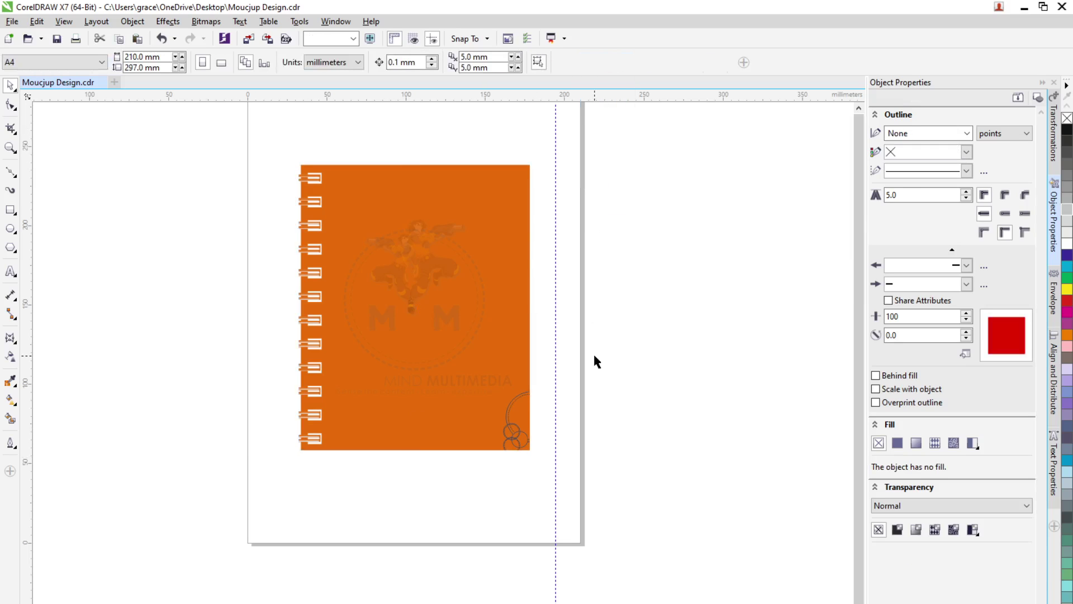
pyautogui.scroll(-2, 593, 352)
pyautogui.scroll(2, 606, 246)
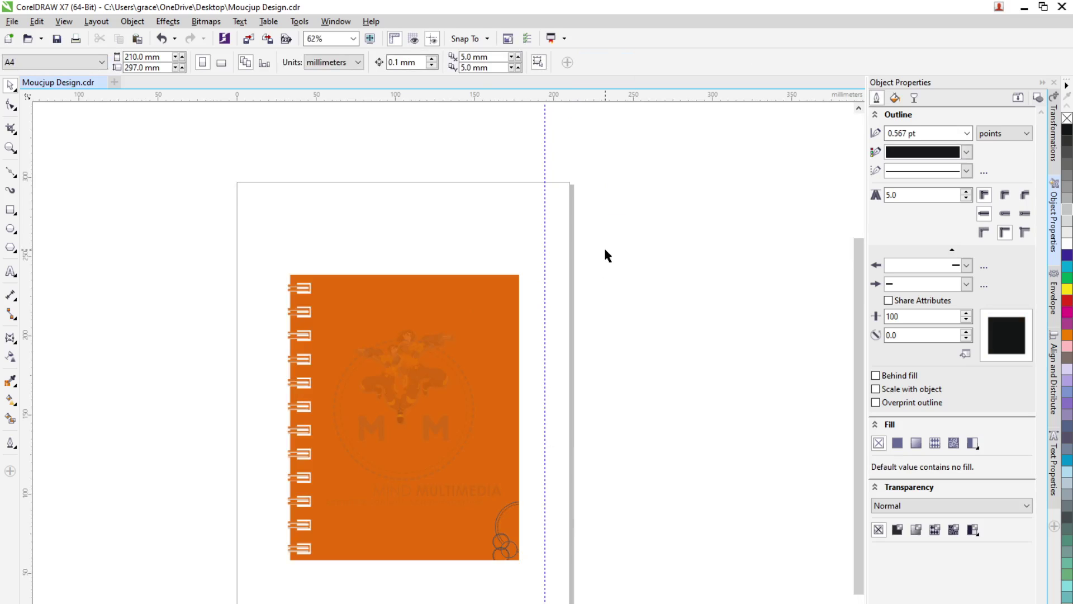
pyautogui.hotkey('alt', 'Tab')
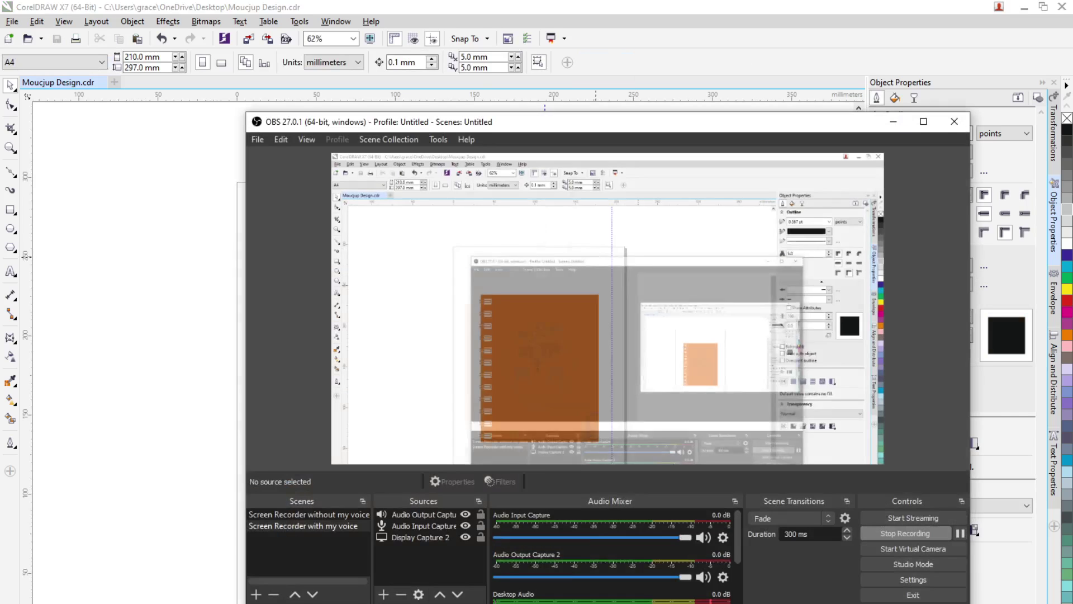